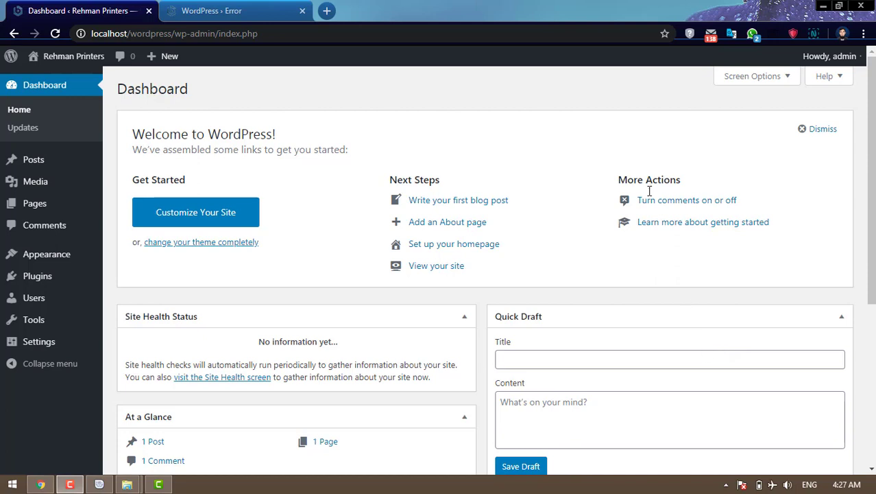
- Move the default Hello world! post to the trash from the Posts list
scroll(643, 292, down, 4)
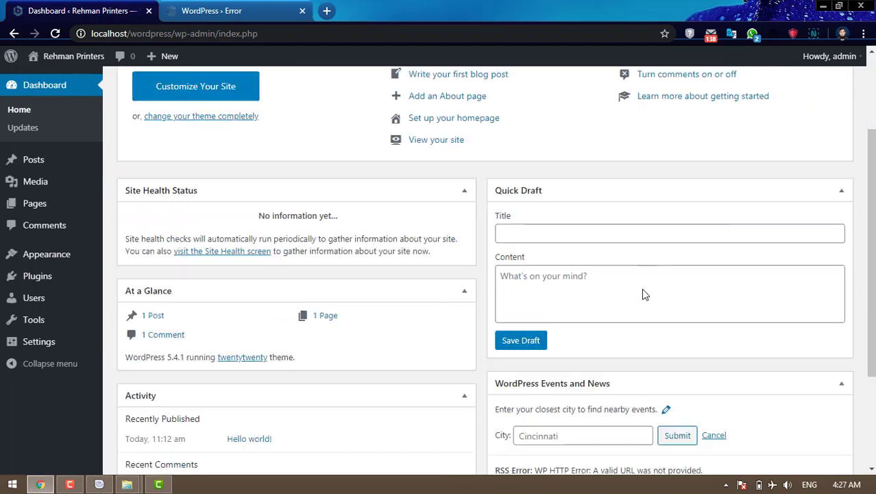
scroll(788, 341, up, 4)
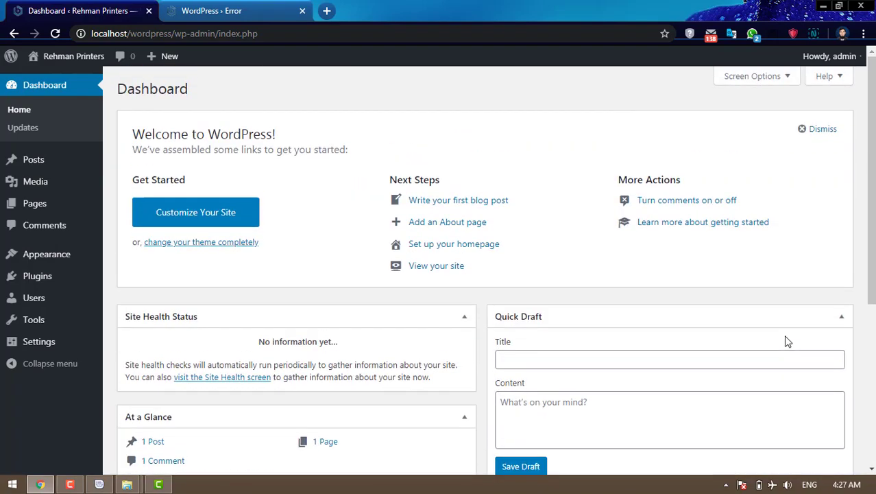
scroll(708, 314, down, 4)
scroll(710, 317, up, 4)
scroll(710, 318, down, 4)
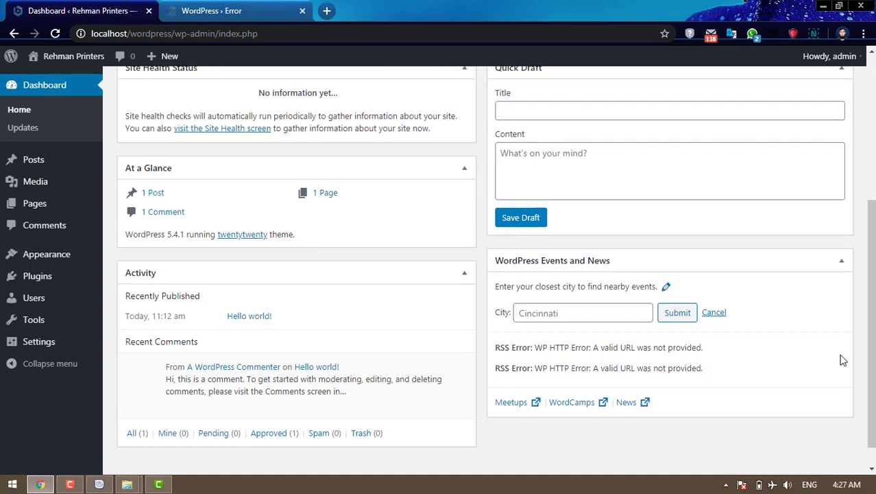
scroll(844, 358, up, 4)
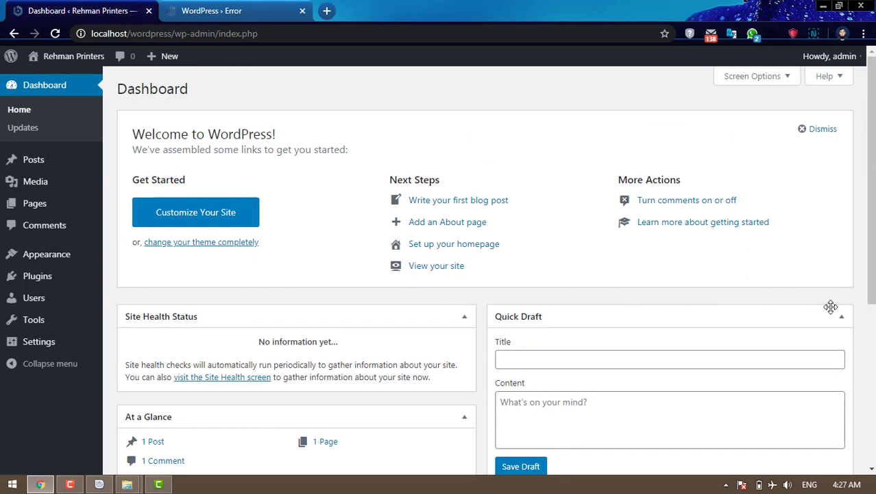
scroll(736, 307, down, 2)
scroll(747, 322, down, 1)
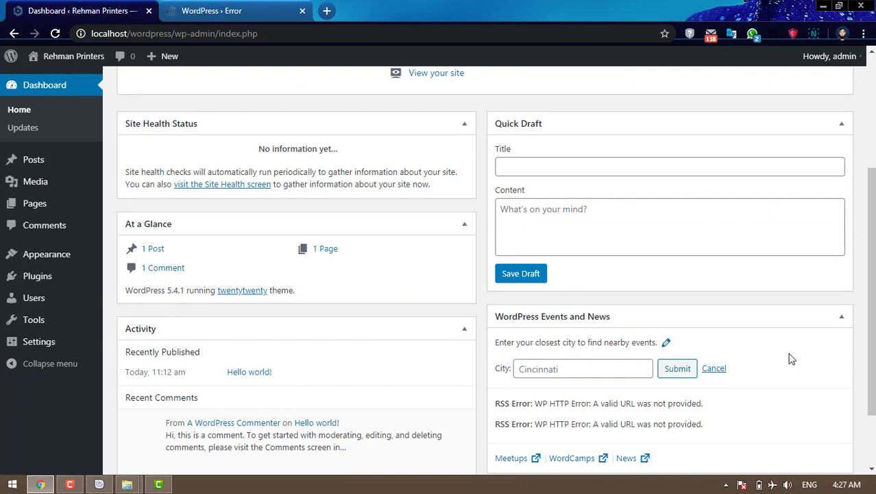
scroll(790, 358, down, 2)
scroll(790, 358, up, 5)
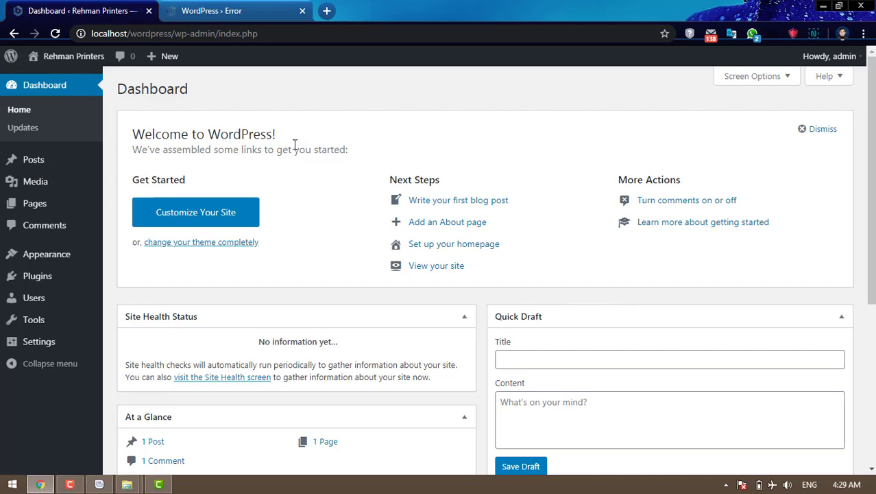
mouse_move(46, 165)
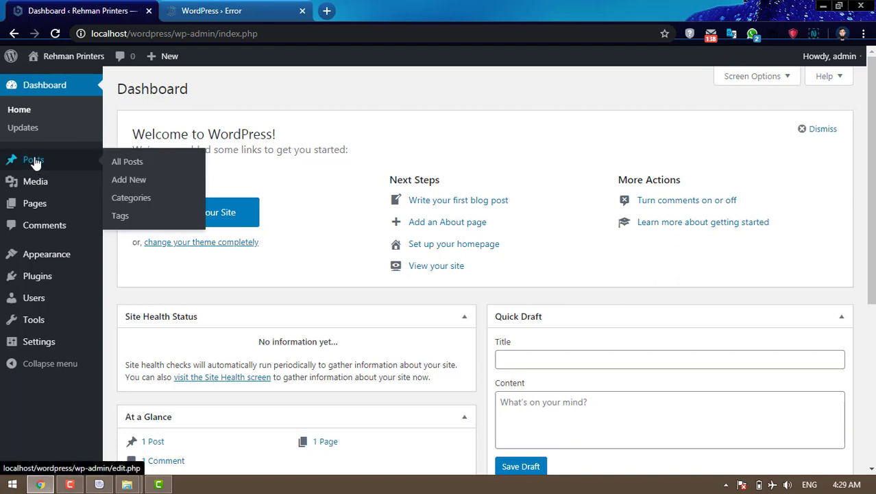
click(35, 164)
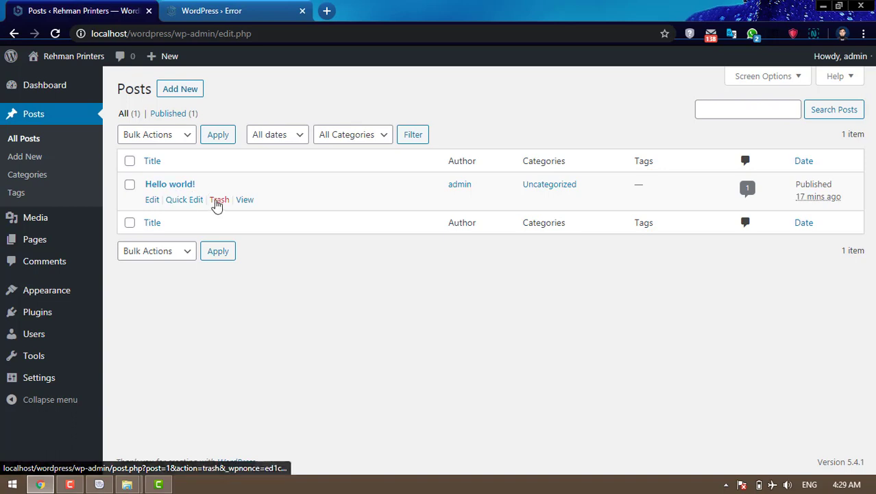
click(227, 206)
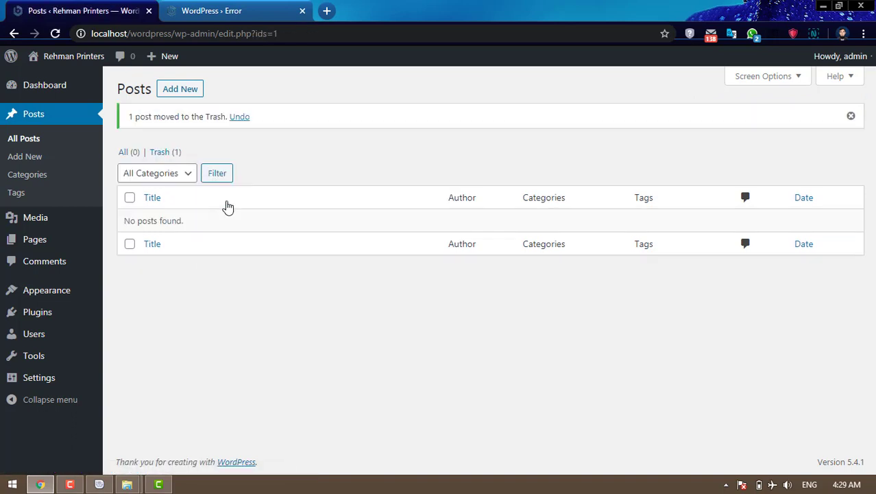
- Permanently delete Hello world! from the post trash, then show the Pages list
click(164, 158)
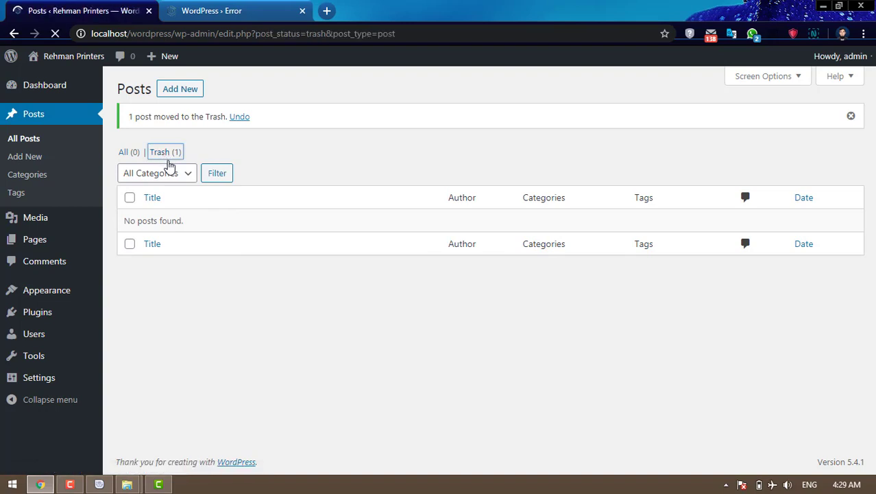
click(205, 206)
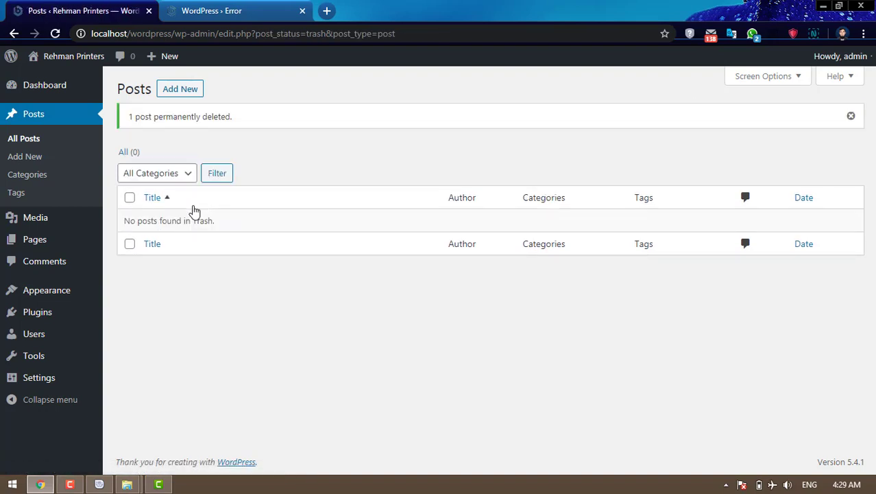
click(49, 243)
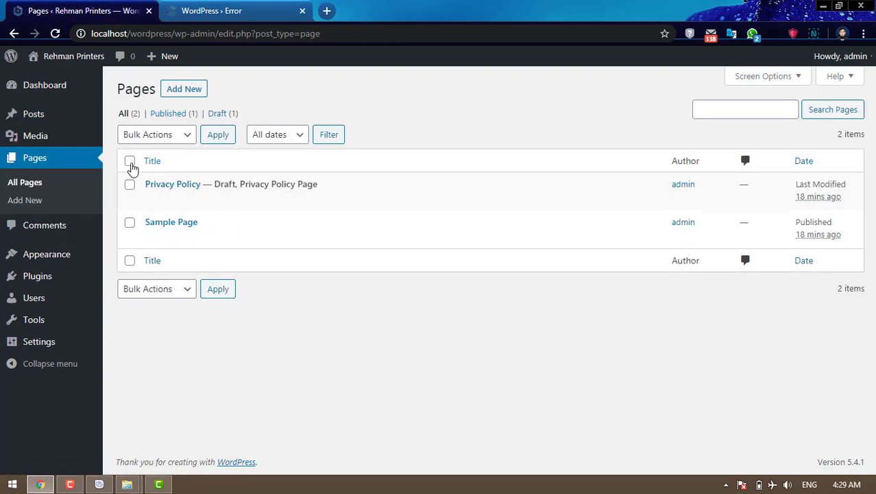
- Bulk-trash both pages, Privacy Policy and Sample Page
click(131, 161)
click(184, 137)
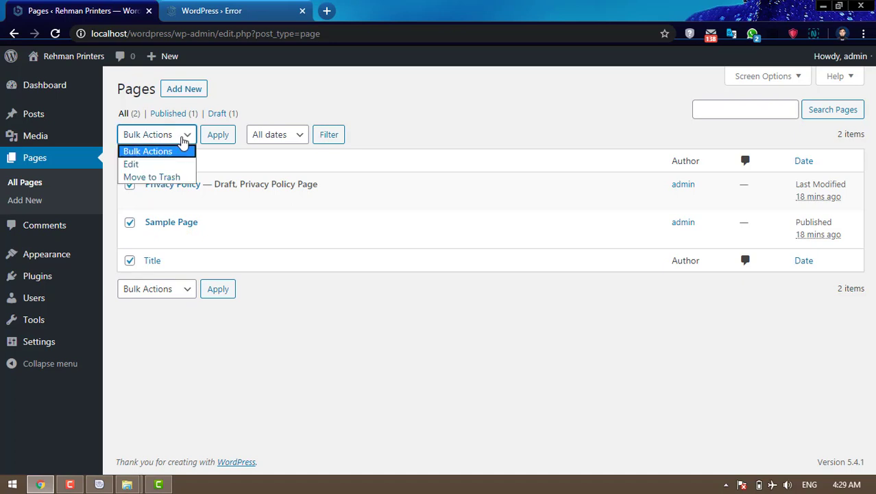
click(171, 174)
click(218, 137)
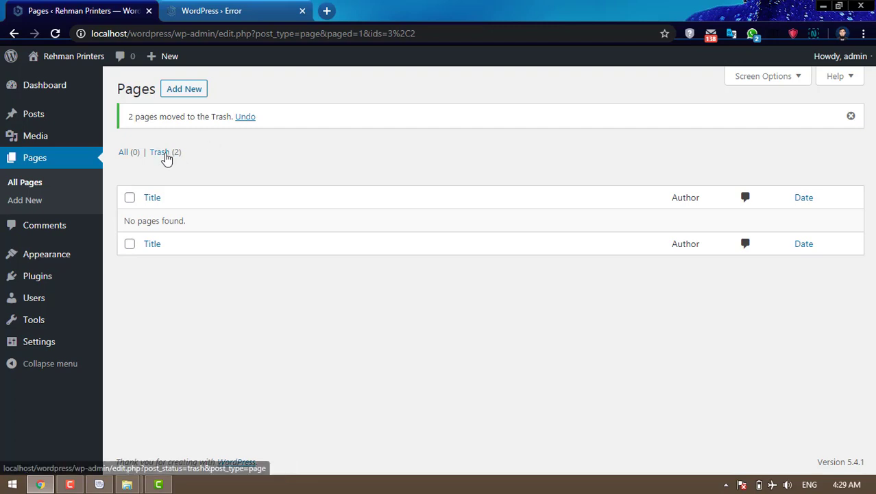
- Permanently delete both trashed pages via Bulk Actions, then go to Comments
click(166, 157)
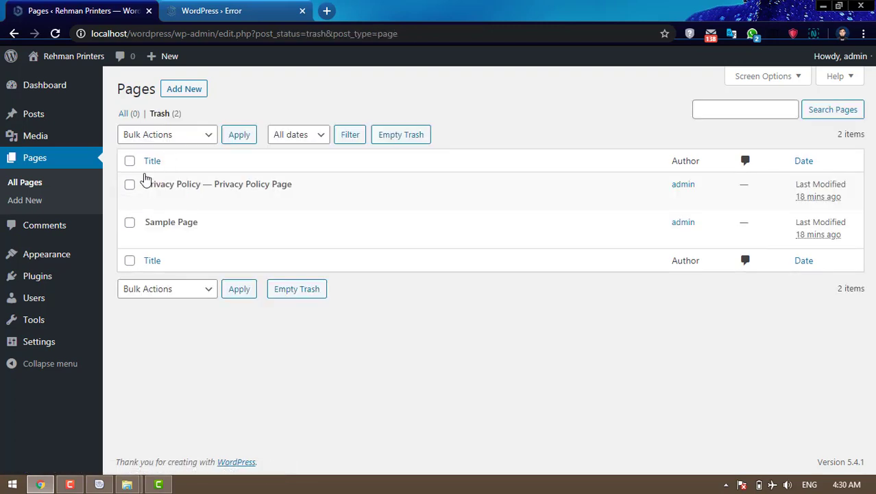
click(130, 163)
click(174, 136)
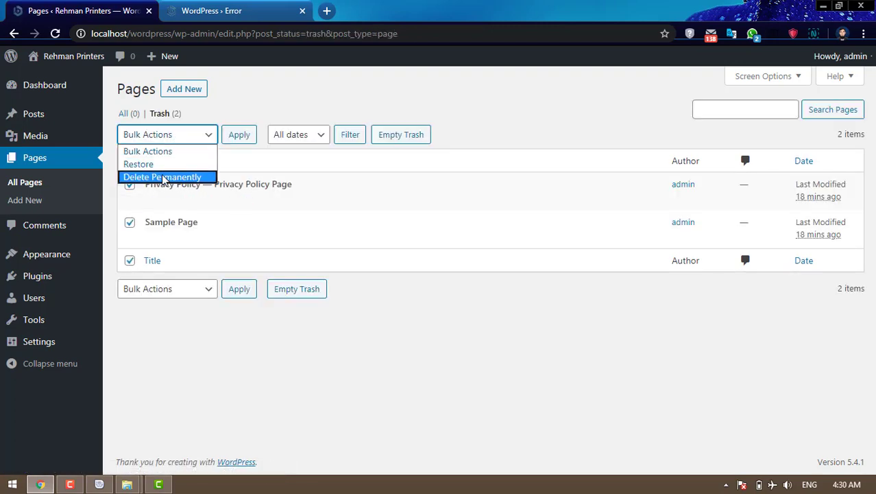
click(165, 174)
click(235, 137)
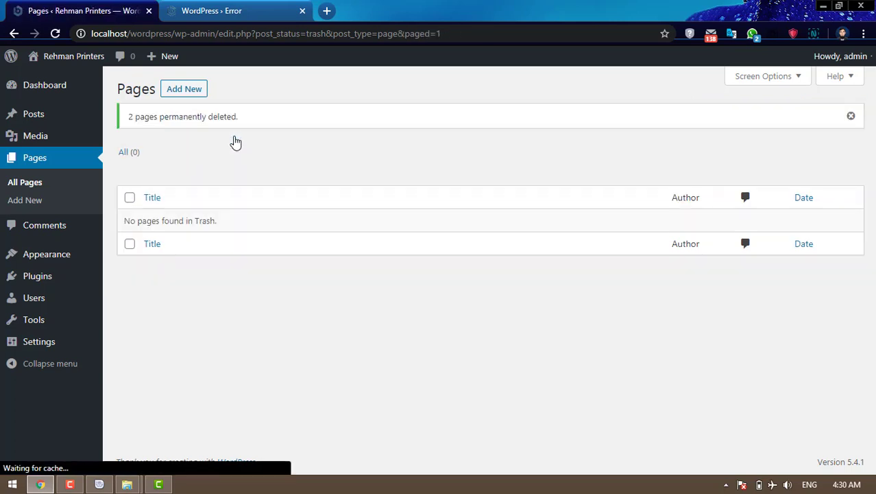
click(65, 232)
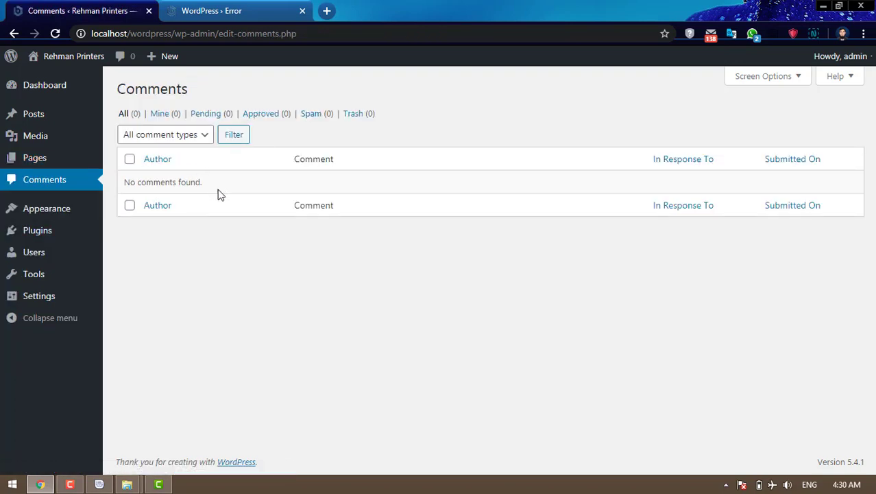
- Check the Comments screen's 'No comments found.' message
drag(200, 183, 124, 182)
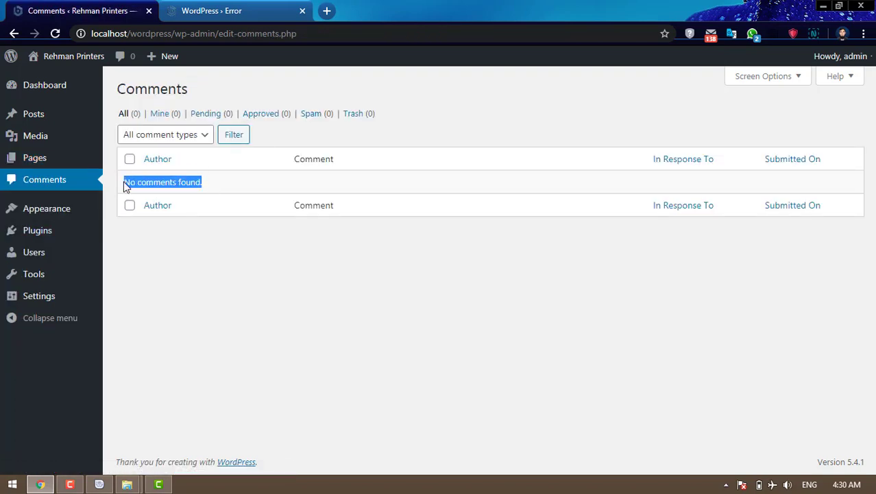
click(221, 187)
drag(202, 183, 124, 182)
click(219, 186)
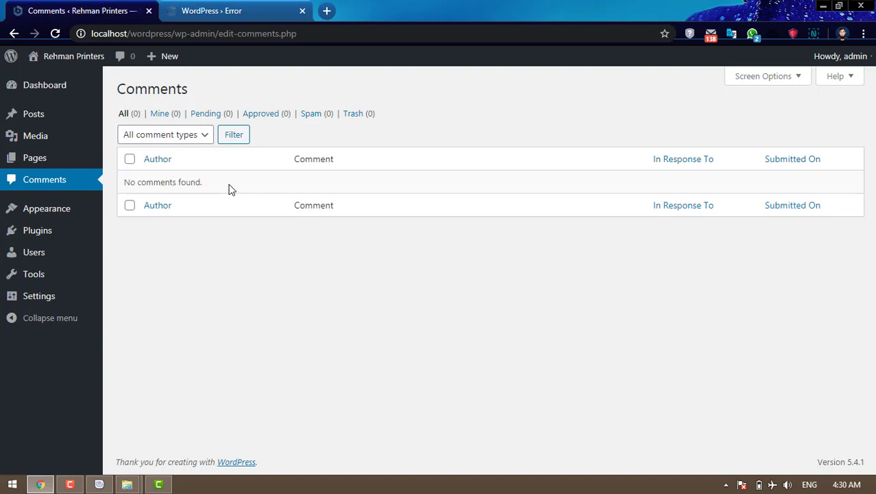
- Open Installed Plugins and check its no-plugins-available message
click(40, 238)
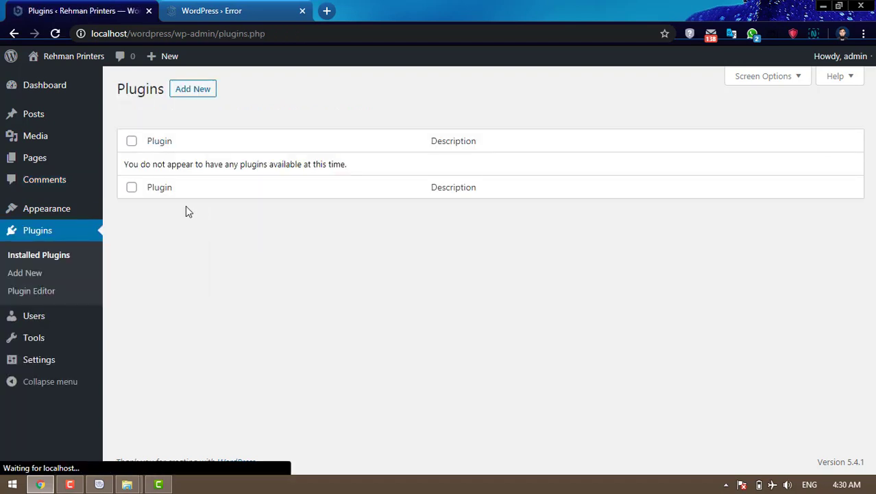
mouse_move(125, 164)
mouse_down()
mouse_move(362, 161)
mouse_move(125, 164)
mouse_up()
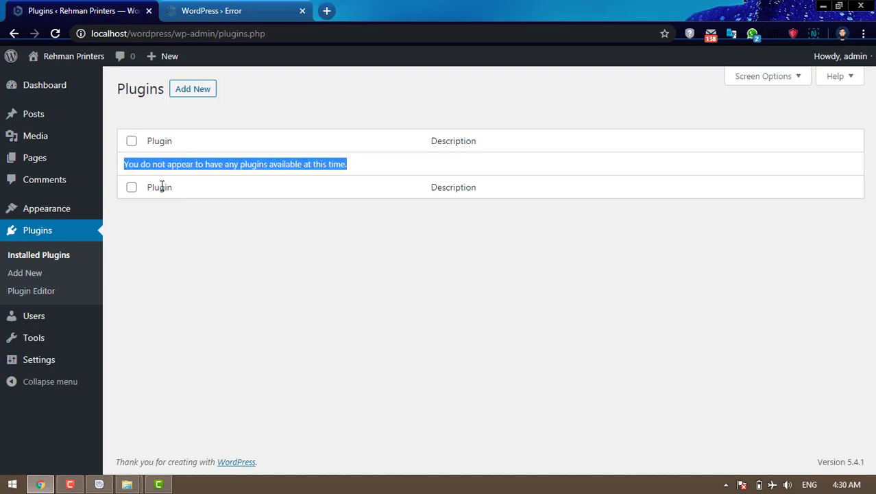
click(166, 165)
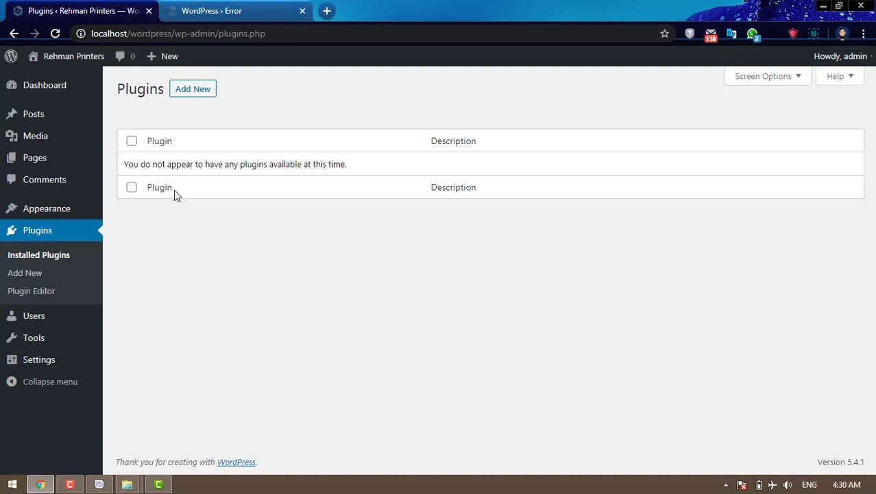
mouse_move(69, 214)
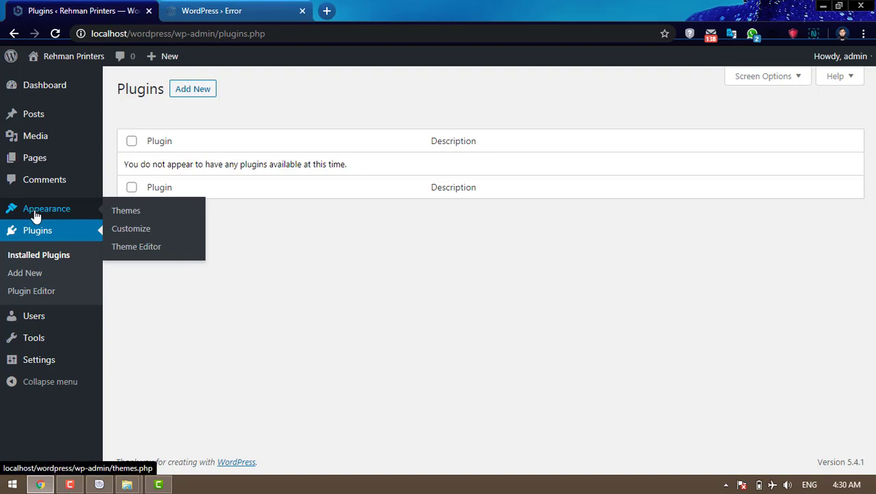
- Go to Themes and bring up the Upload Theme form
click(131, 214)
click(130, 217)
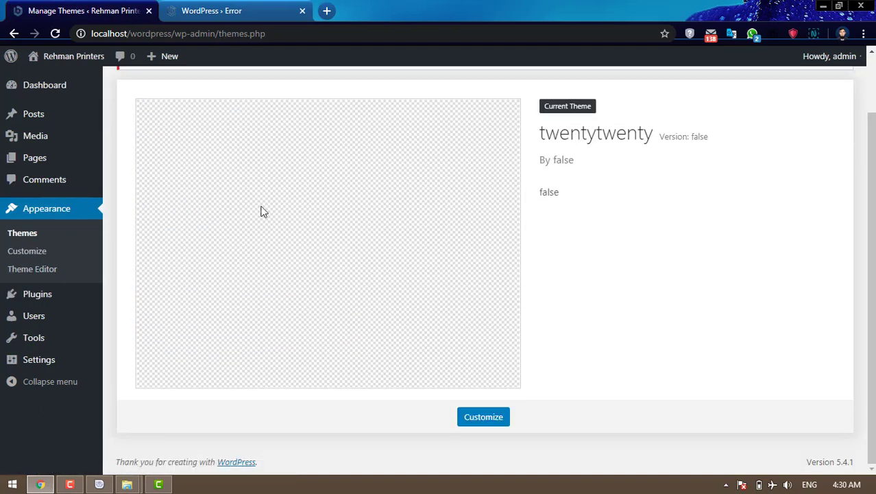
click(246, 94)
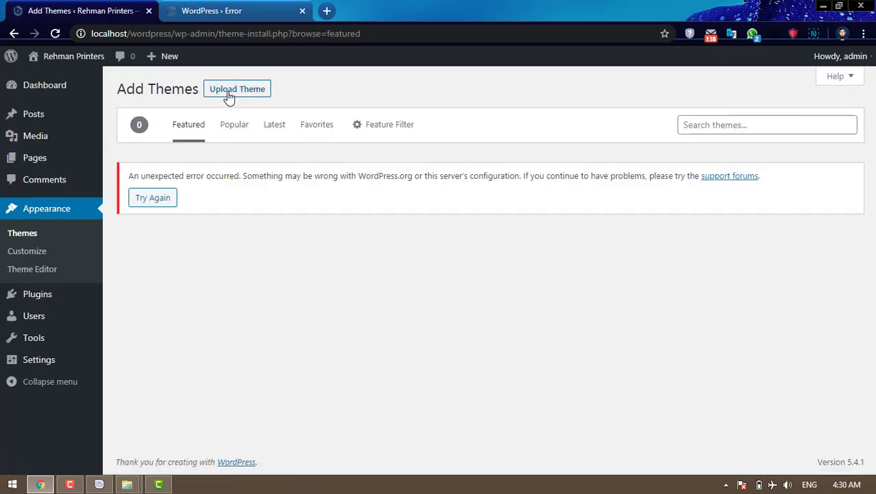
click(230, 94)
- Install hueman-urdu-ub.zip from the Themes folder and activate the Hueman theme
click(396, 206)
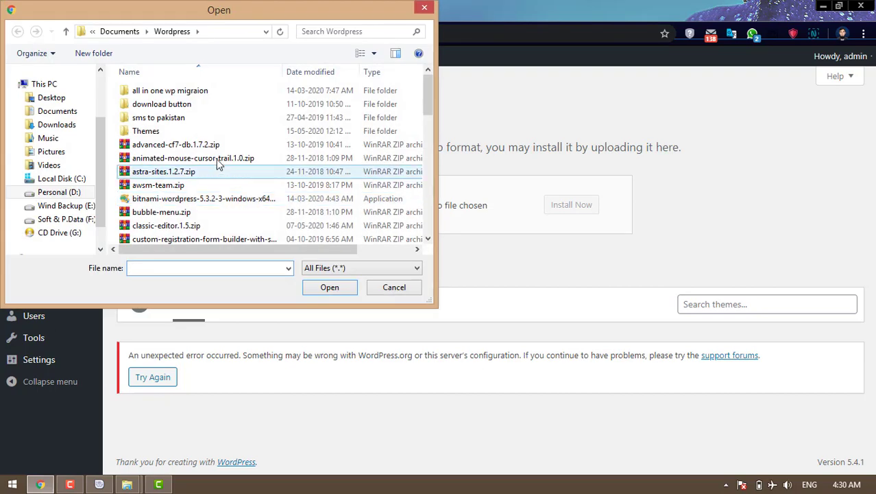
double_click(164, 130)
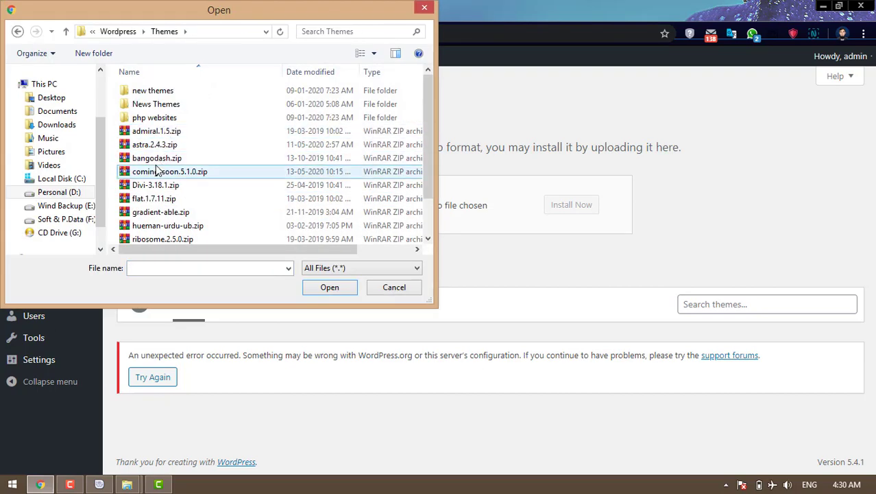
click(176, 227)
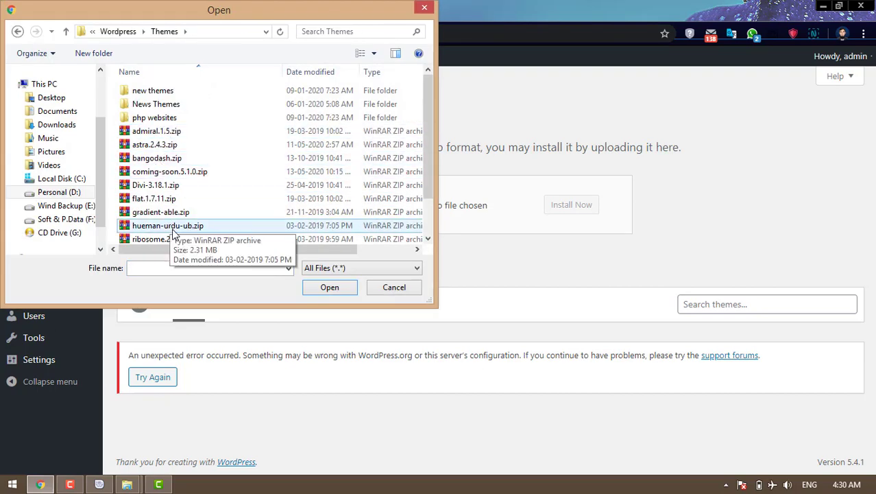
click(325, 290)
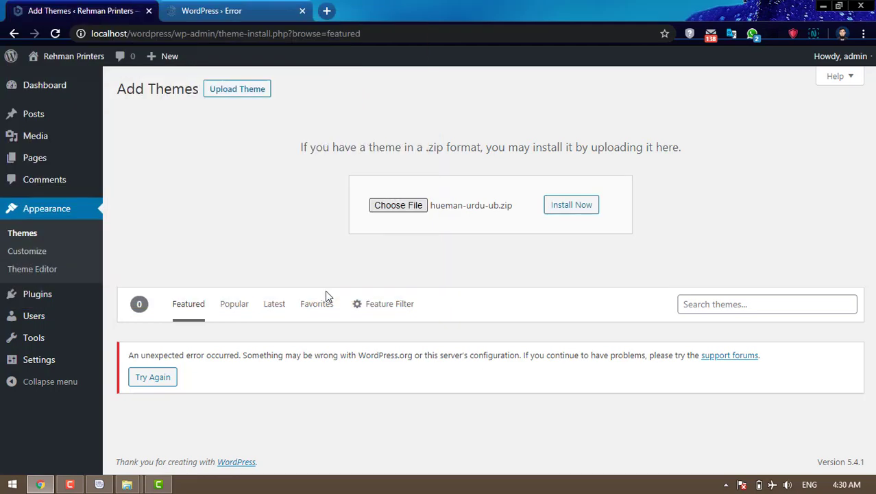
click(558, 214)
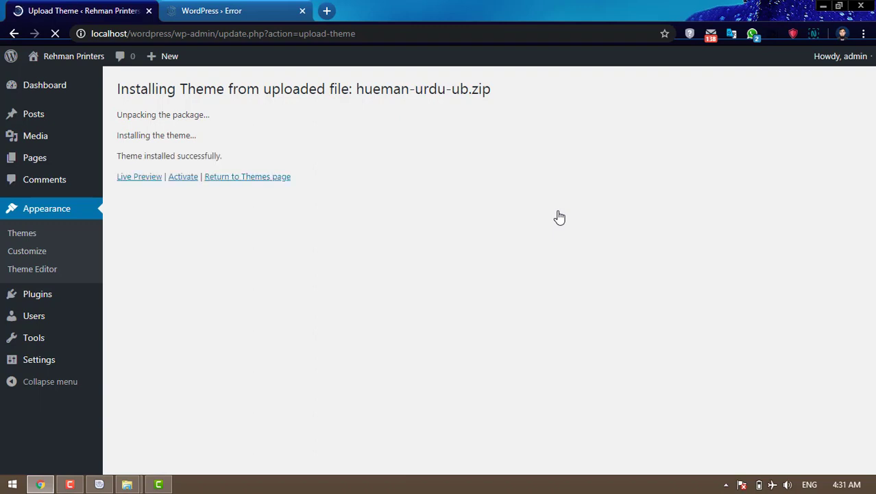
click(182, 177)
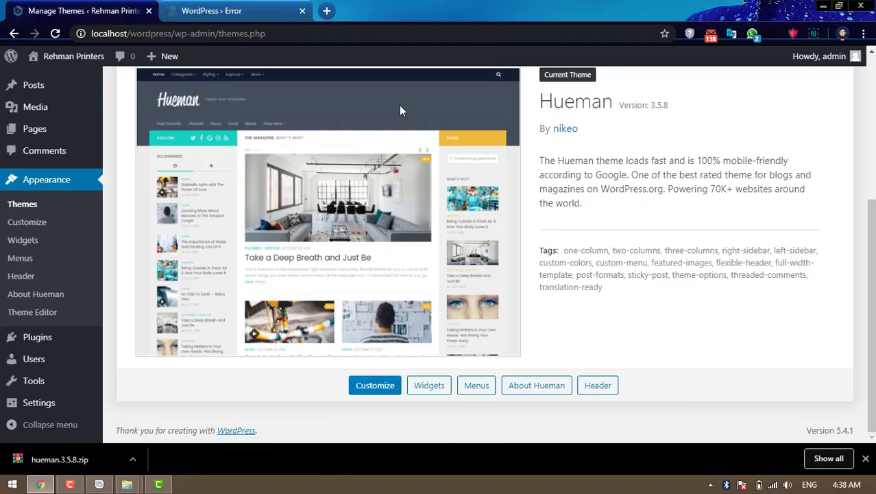
- Install Nimble Builder from the Hueman theme's recommended-plugin notice
scroll(652, 233, up, 3)
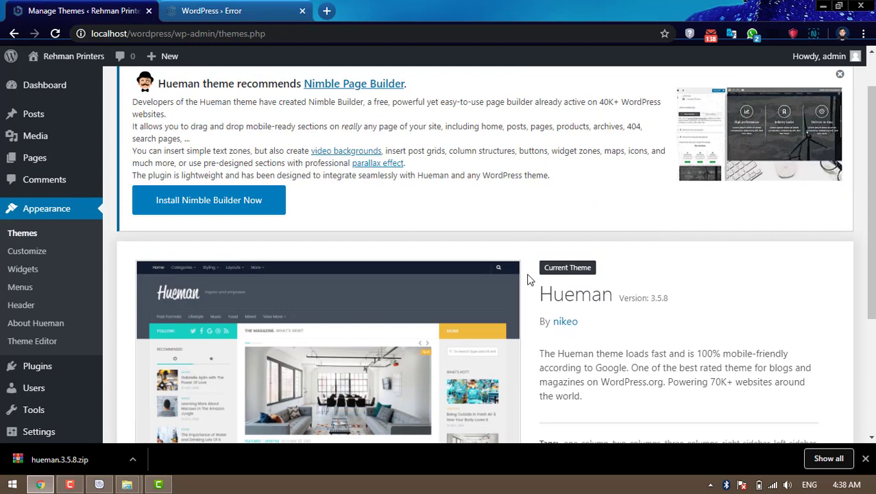
scroll(528, 279, up, 1)
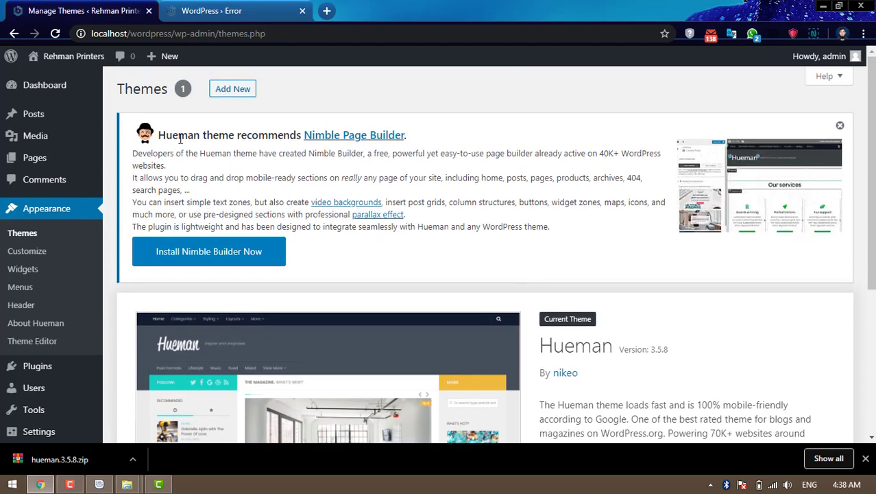
drag(158, 135, 290, 135)
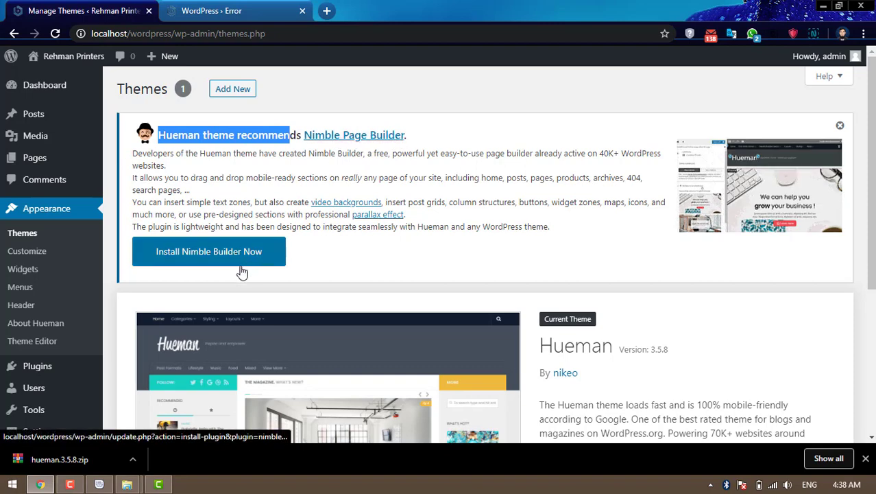
click(185, 252)
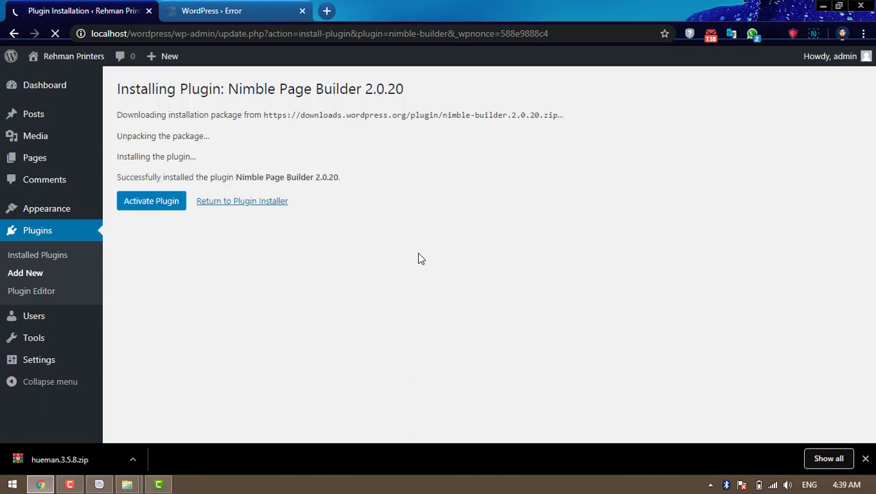
- Activate Nimble Page Builder and dismiss Chrome's download bar
click(150, 203)
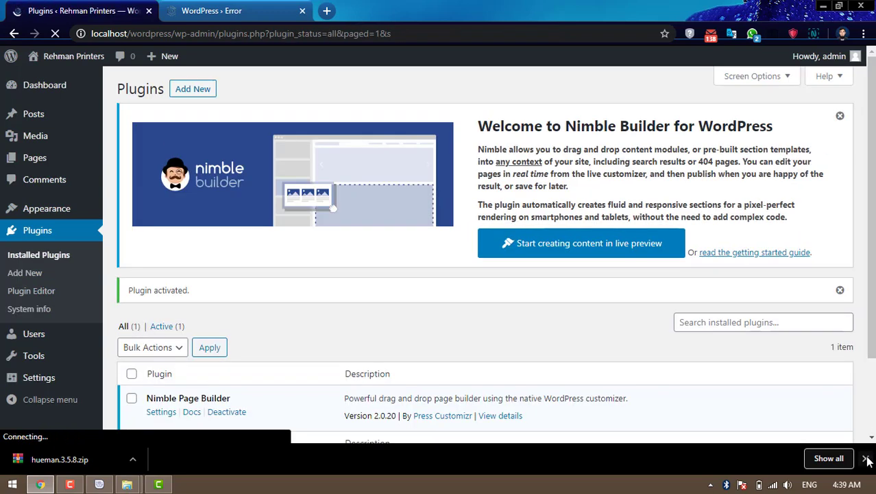
click(866, 459)
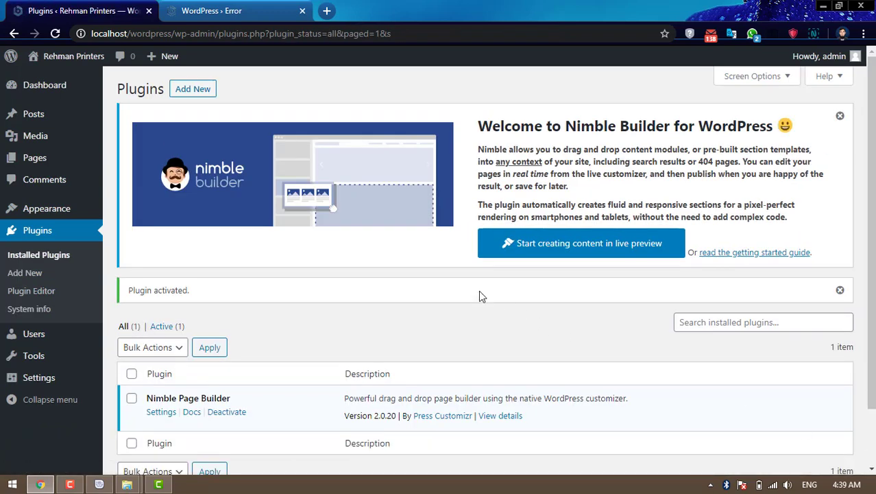
scroll(479, 290, down, 1)
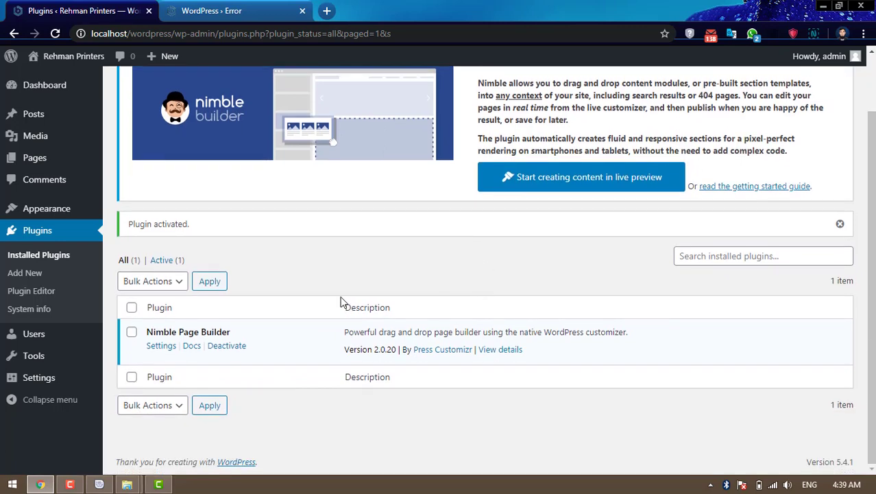
scroll(342, 303, up, 1)
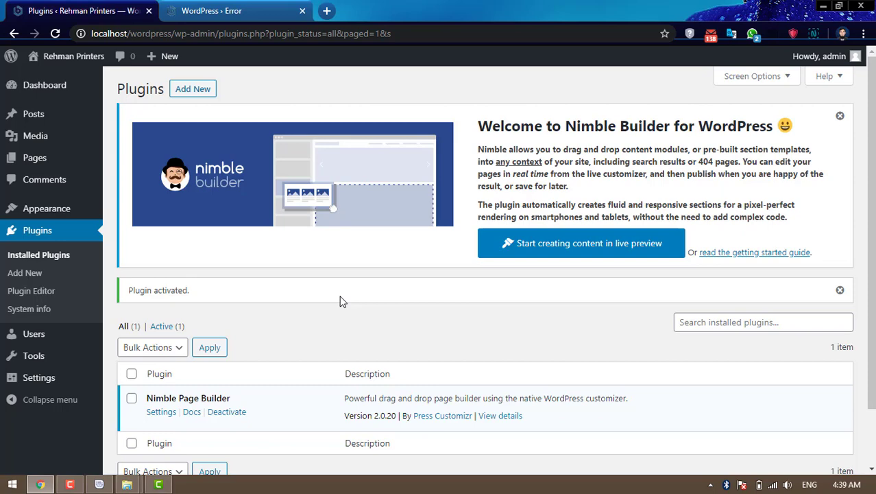
scroll(341, 300, down, 1)
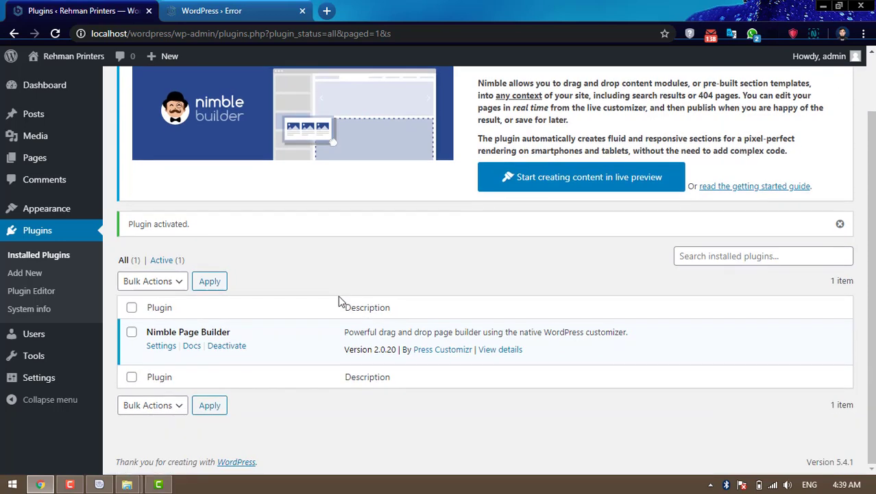
scroll(279, 287, up, 1)
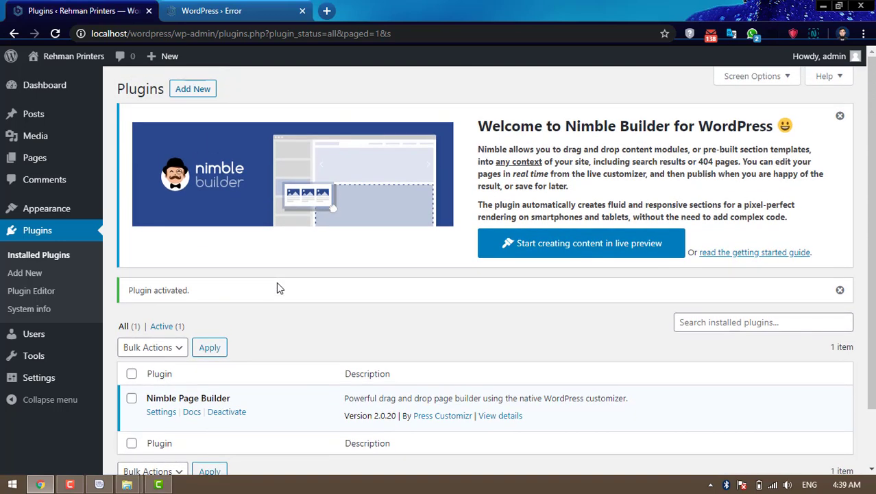
- Open the Upload Plugin form and browse to the Documents > Wordpress folder
click(194, 90)
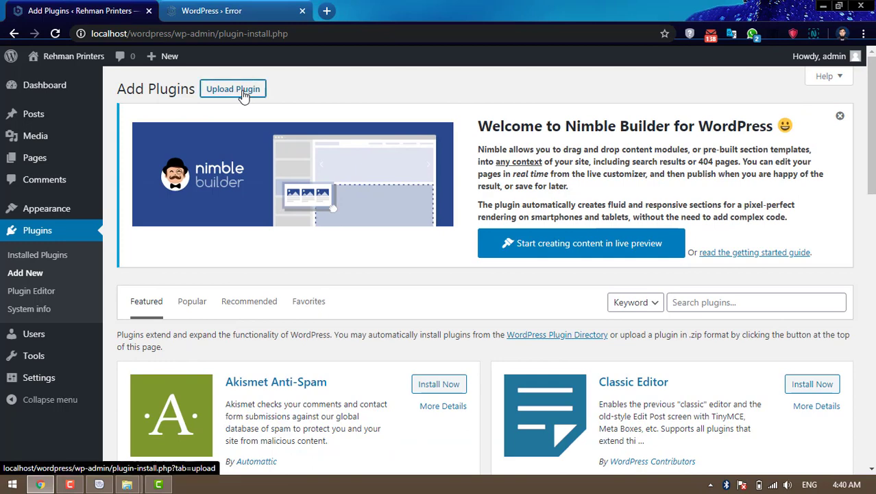
click(240, 90)
click(395, 384)
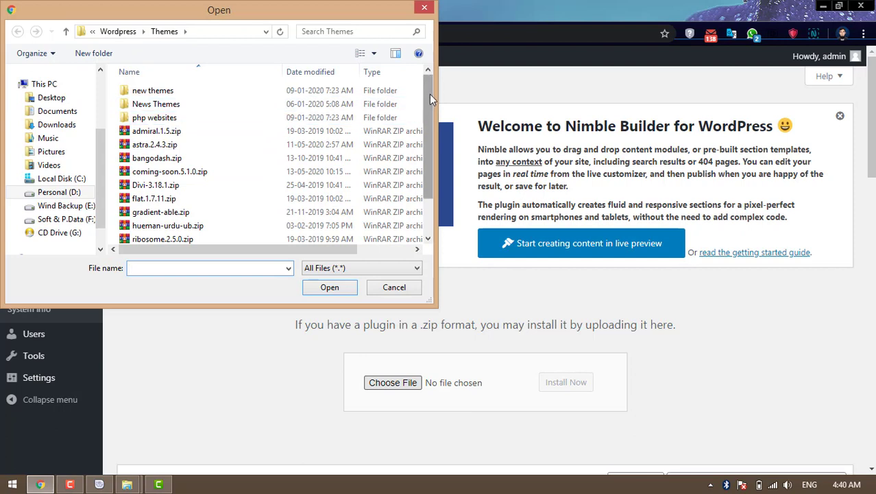
drag(428, 96, 423, 142)
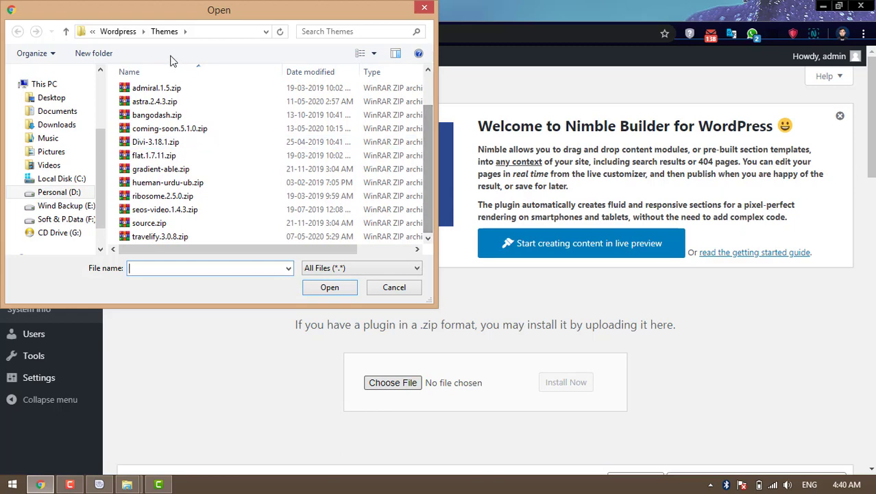
click(122, 32)
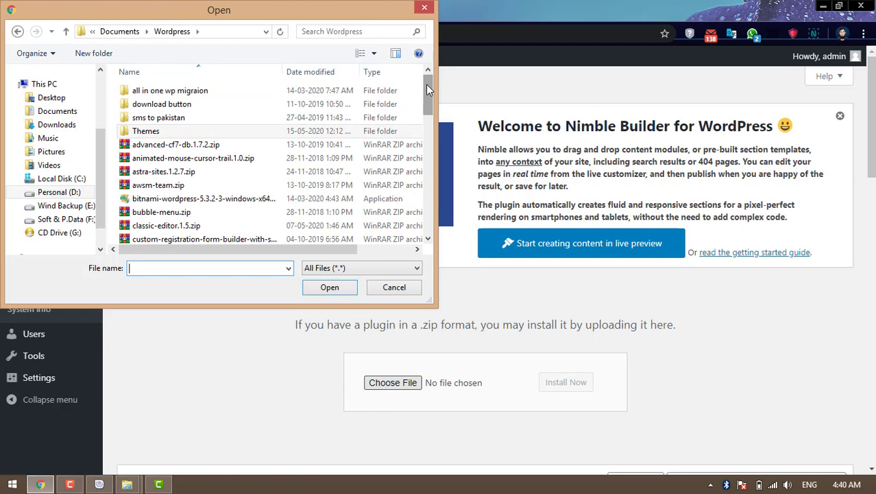
drag(428, 90, 428, 101)
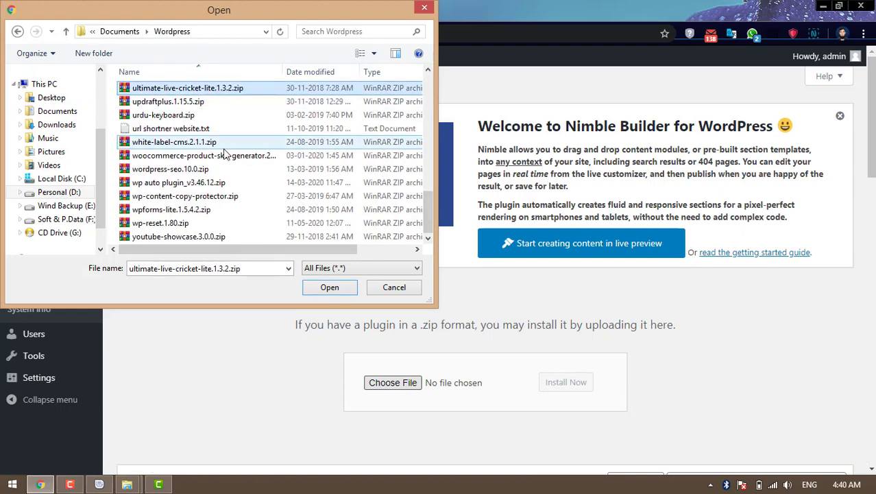
- Install urdu-keyboard.zip and activate the Urdu Keyboard 1.2 plugin
click(168, 116)
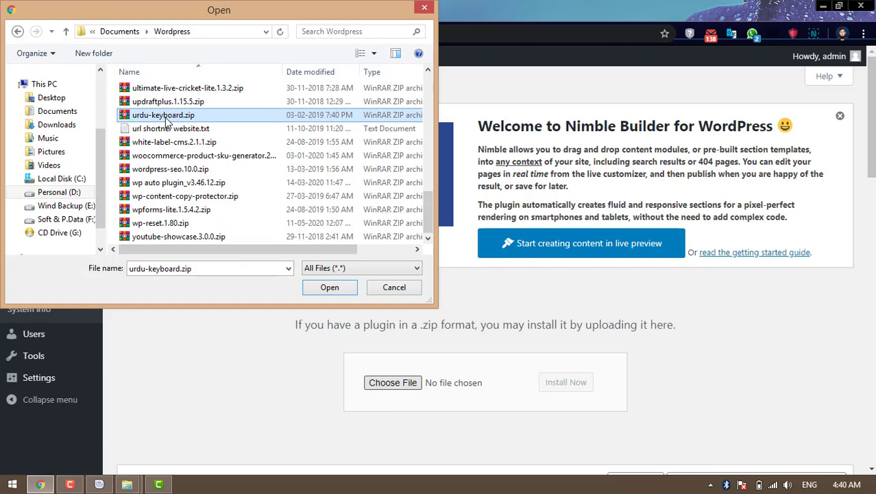
click(330, 289)
click(557, 386)
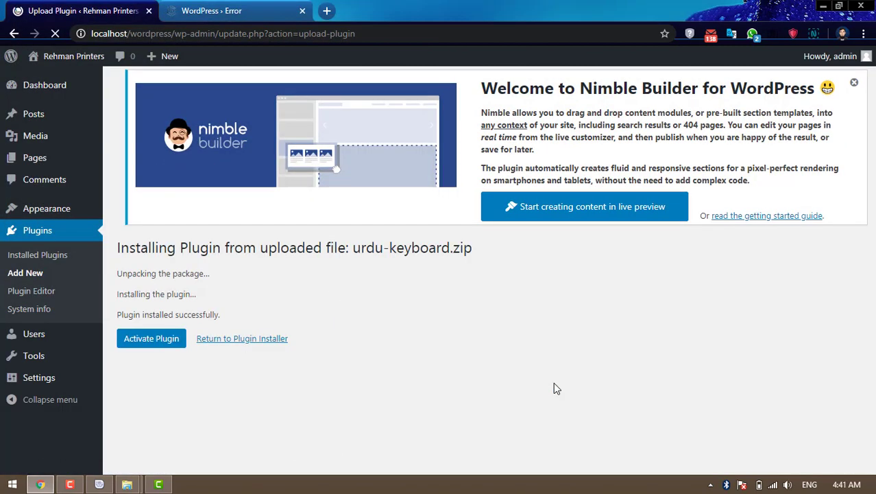
click(154, 339)
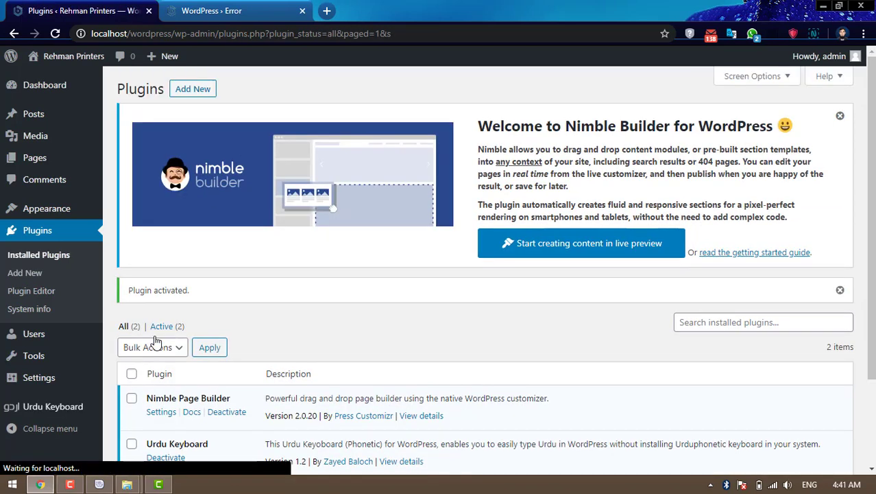
scroll(156, 341, down, 2)
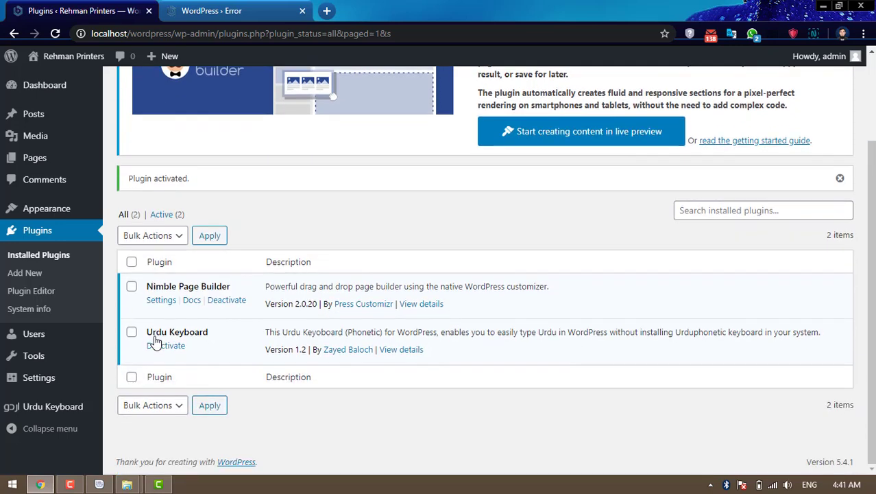
scroll(156, 340, up, 2)
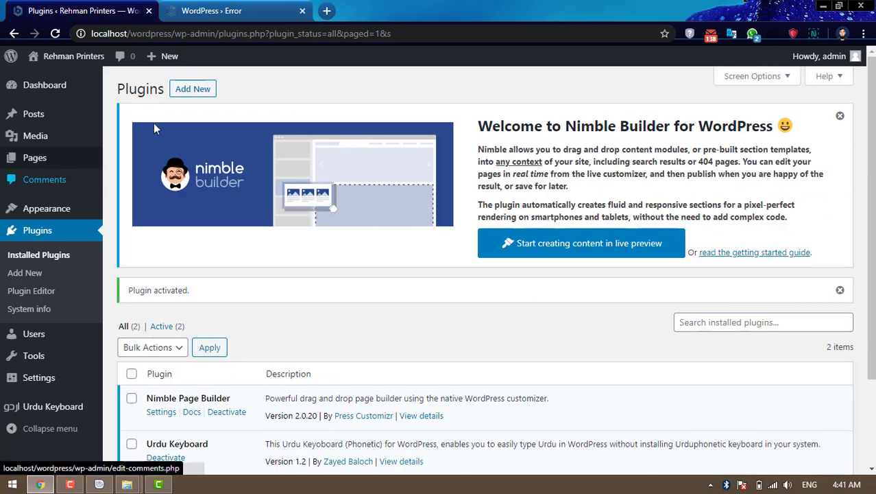
- Upload tinymce-advanced.5.0.1.zip as a plugin, install it and activate TinyMCE Advanced
click(203, 93)
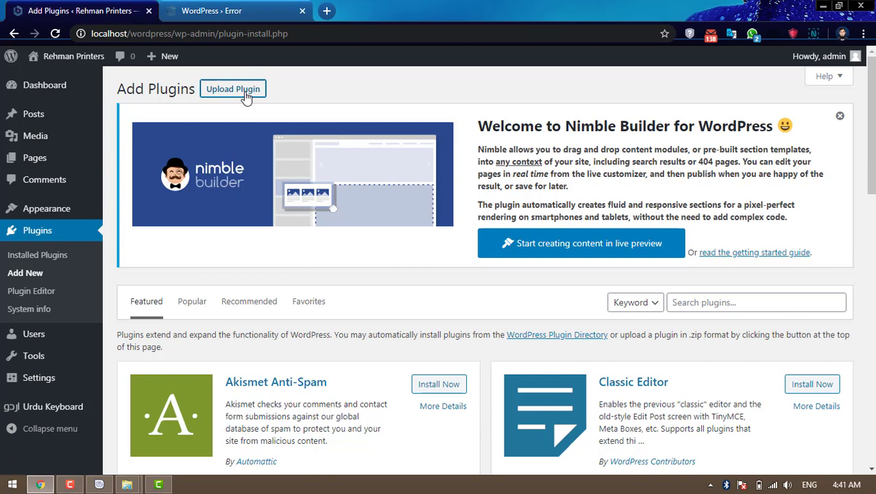
click(247, 97)
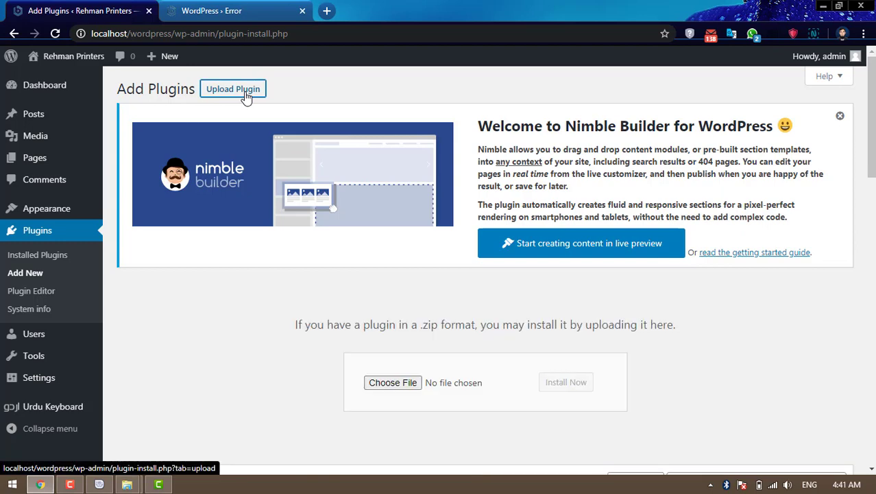
click(400, 383)
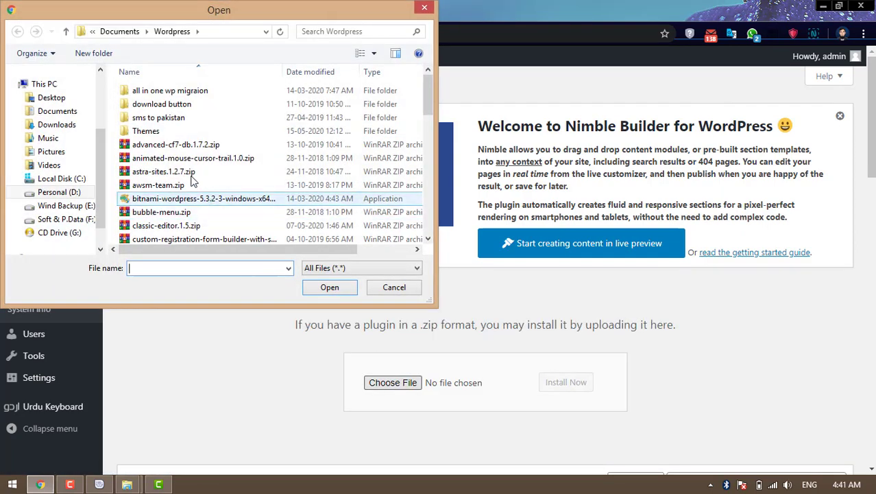
click(188, 158)
key(t)
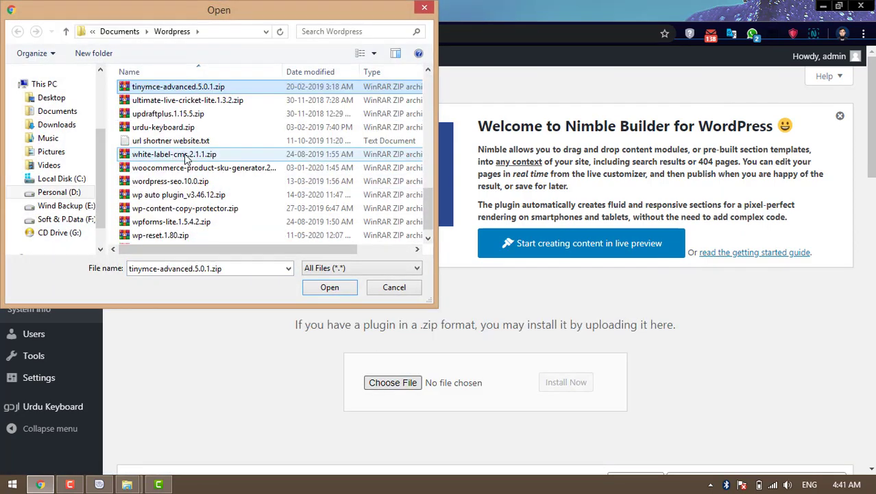
click(333, 287)
click(561, 386)
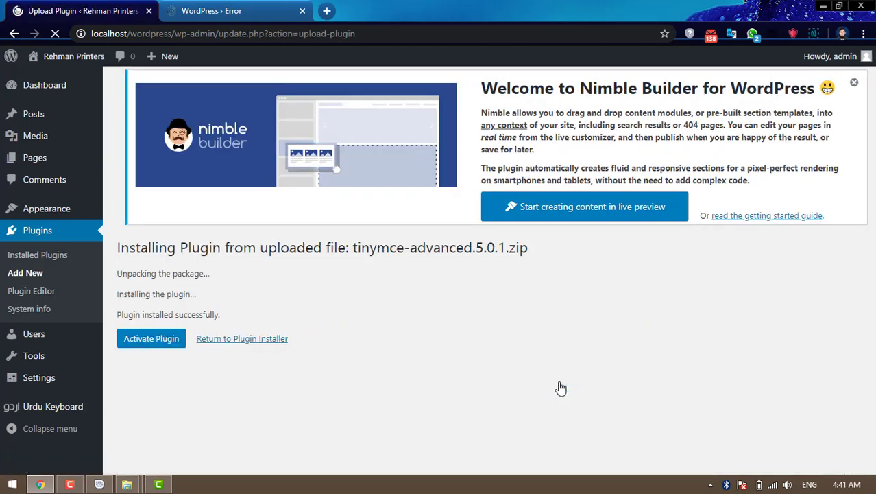
click(175, 342)
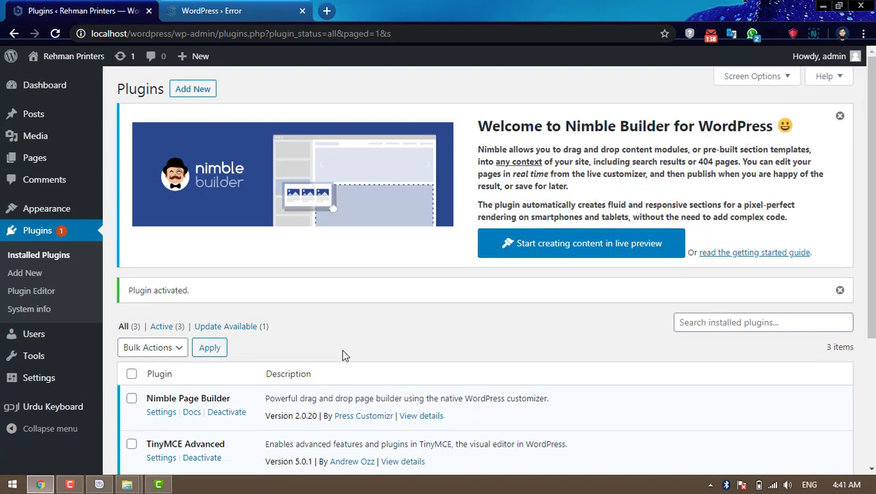
- Upload classic-editor.1.5.zip through Upload Plugin, install it and activate Classic Editor 1.5
click(201, 95)
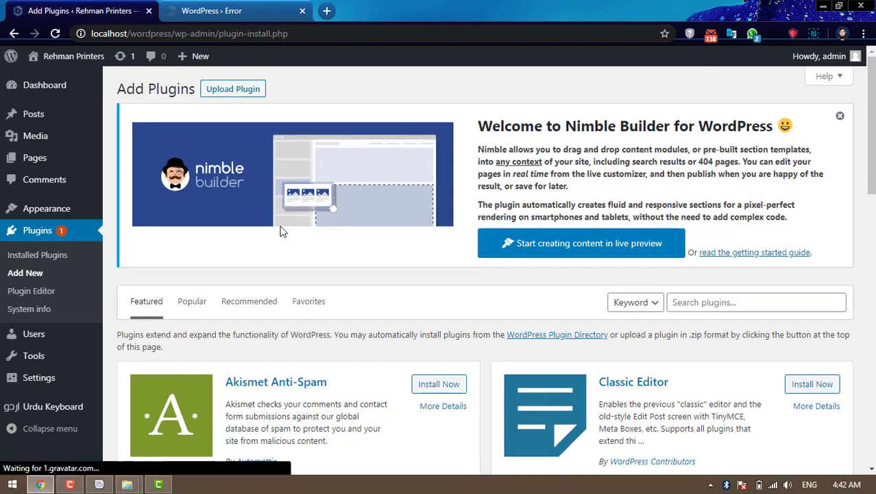
click(243, 96)
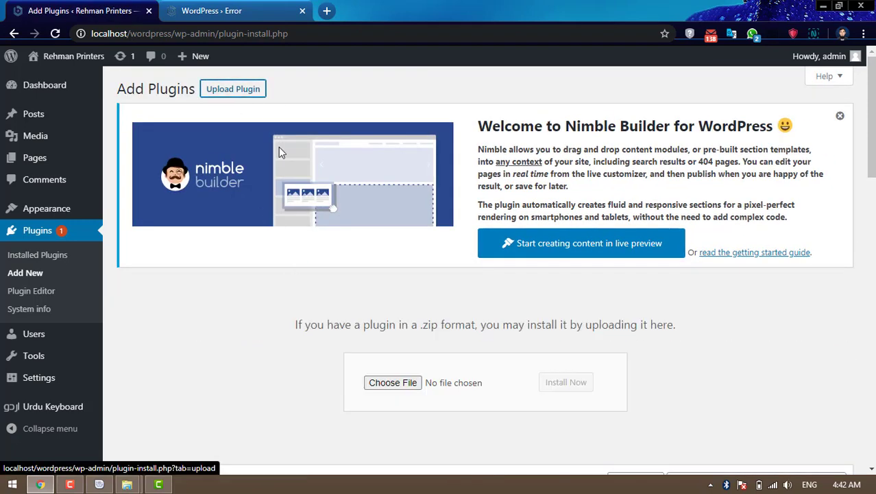
click(401, 381)
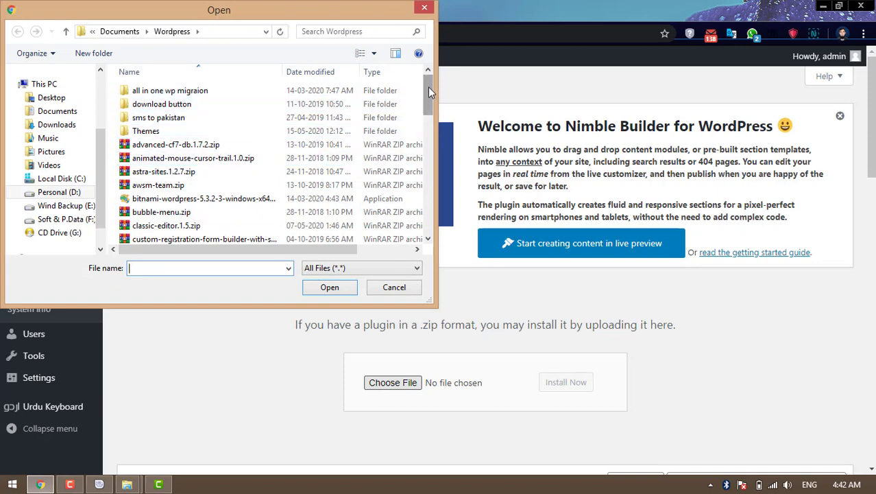
drag(428, 87, 429, 107)
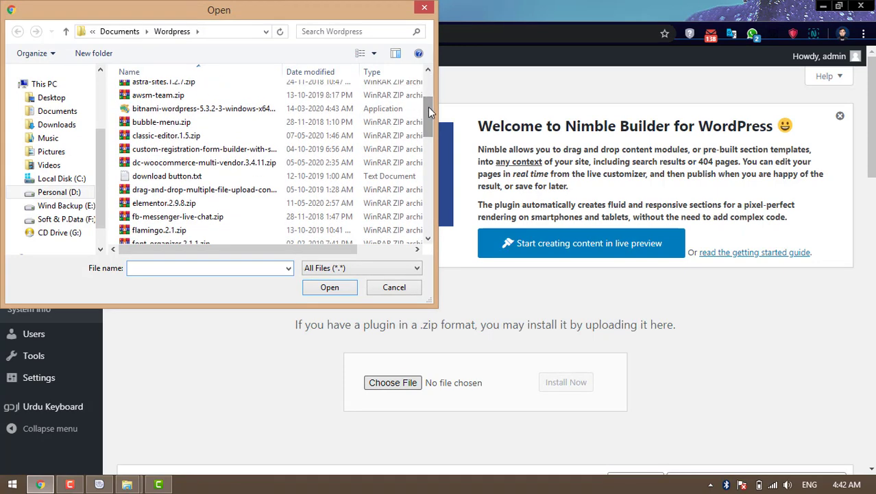
click(193, 137)
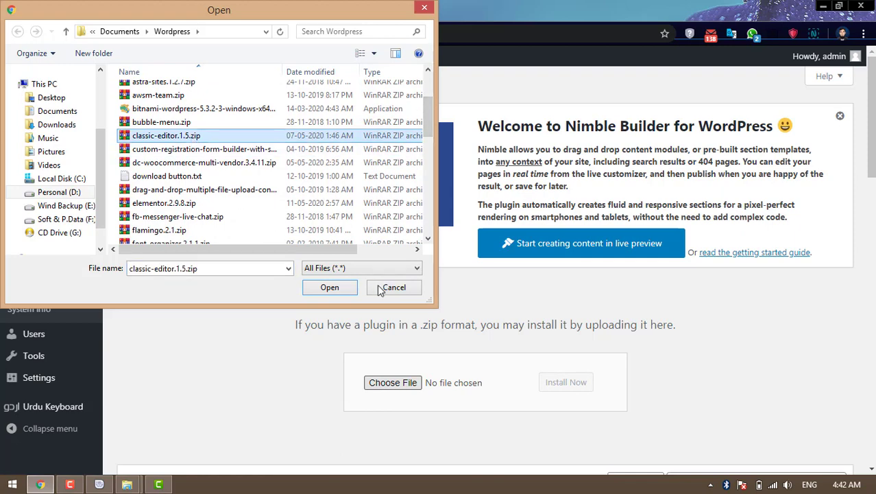
click(336, 288)
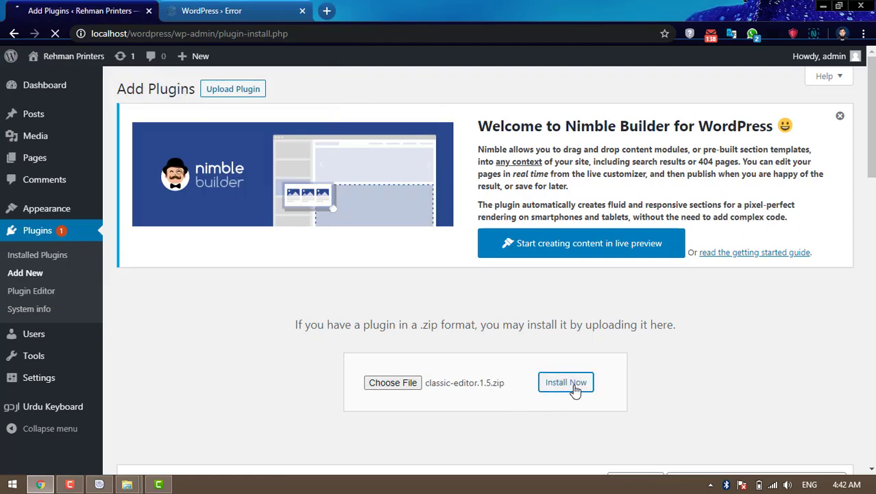
click(575, 388)
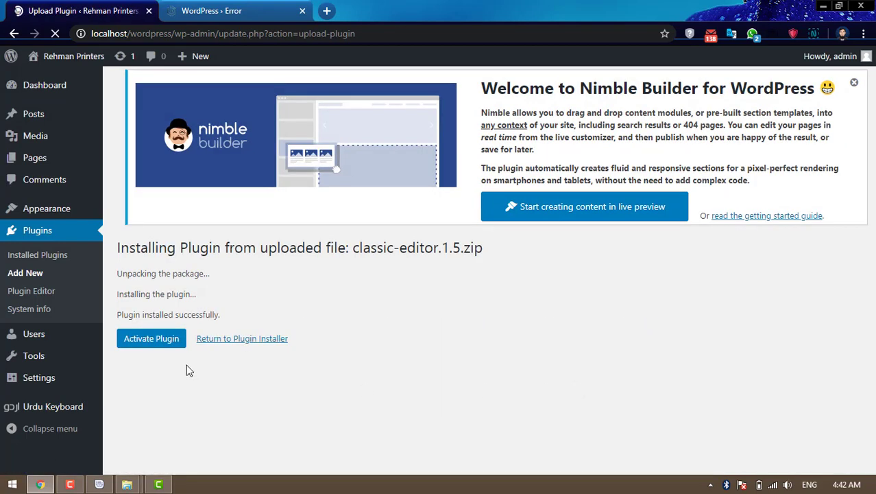
click(170, 347)
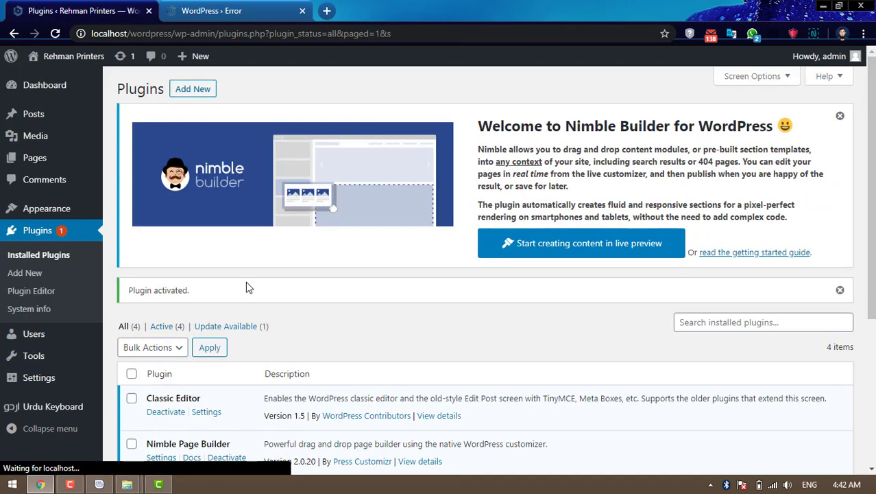
- Open the Upload Plugin form and choose elementor.2.9.8.zip
click(206, 96)
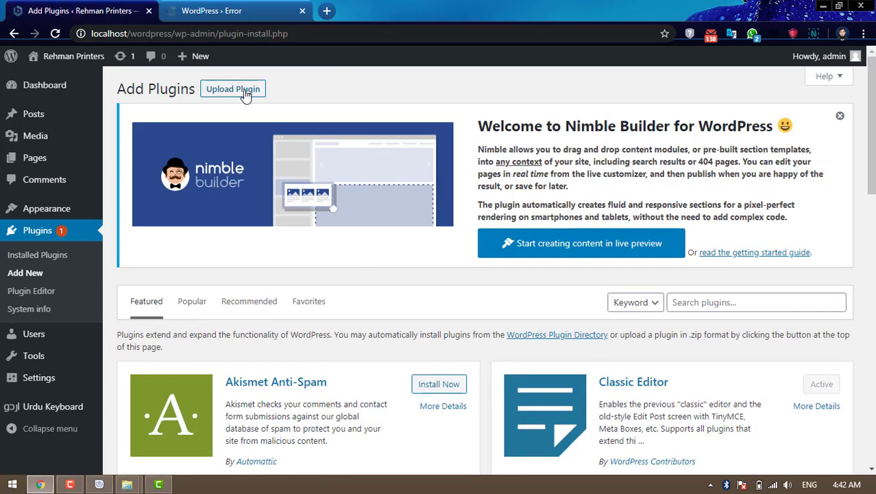
click(244, 90)
click(403, 382)
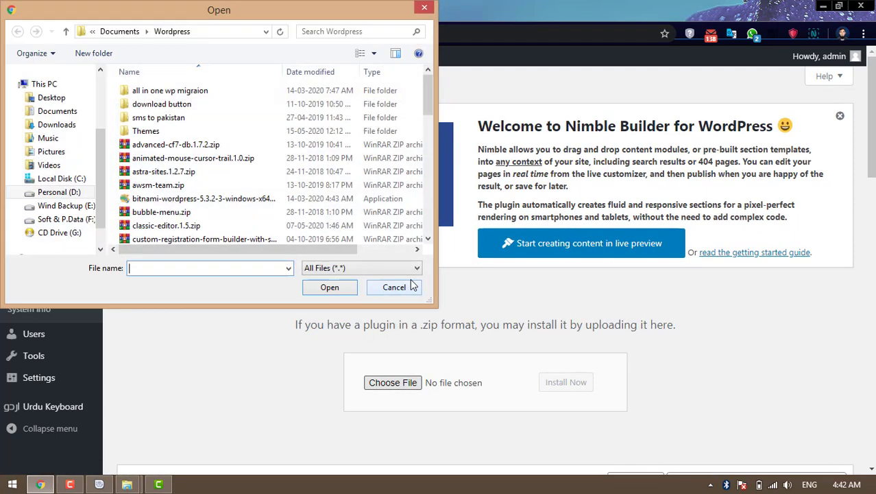
drag(433, 95, 428, 119)
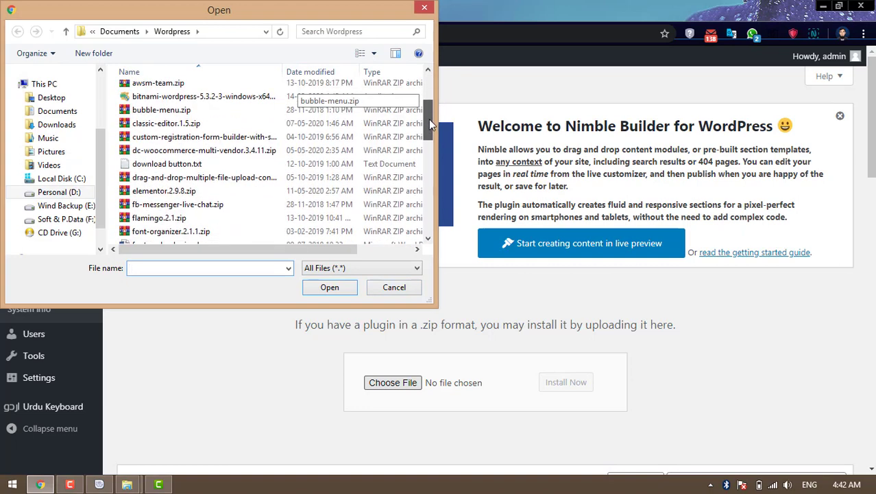
drag(429, 120, 423, 135)
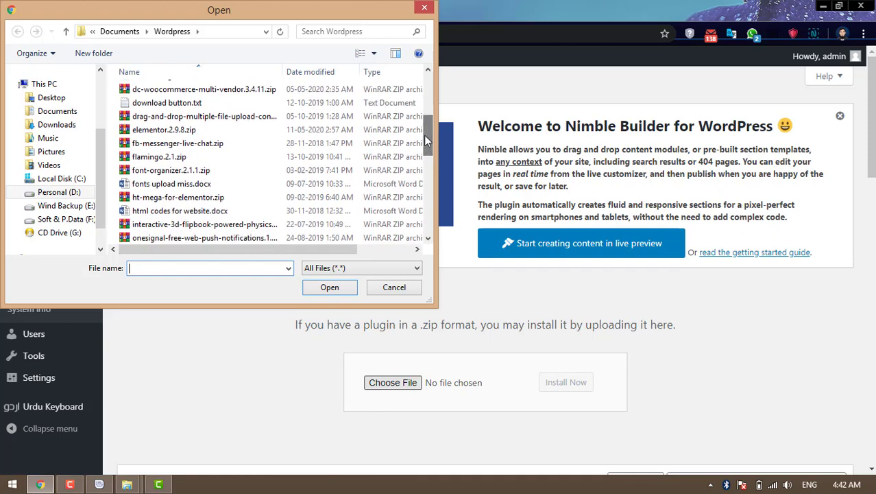
click(196, 132)
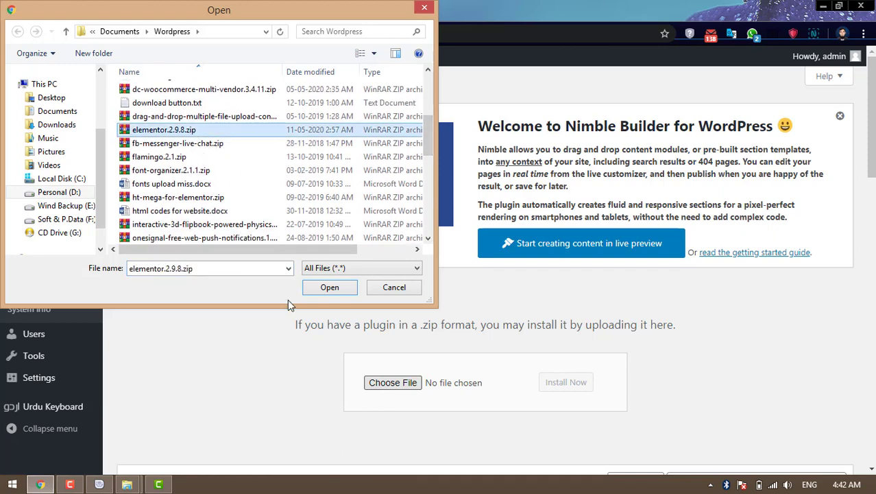
click(330, 290)
- Install Elementor 2.9.8 and activate it, retrying activation once
click(566, 385)
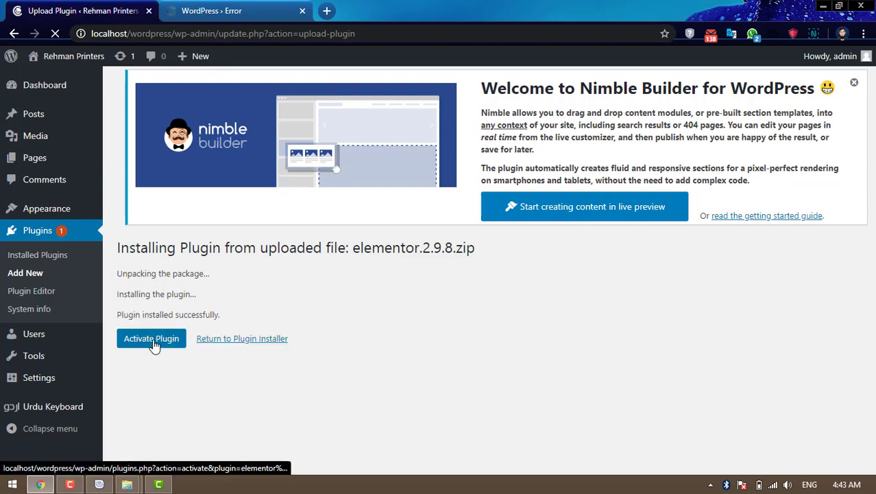
click(153, 345)
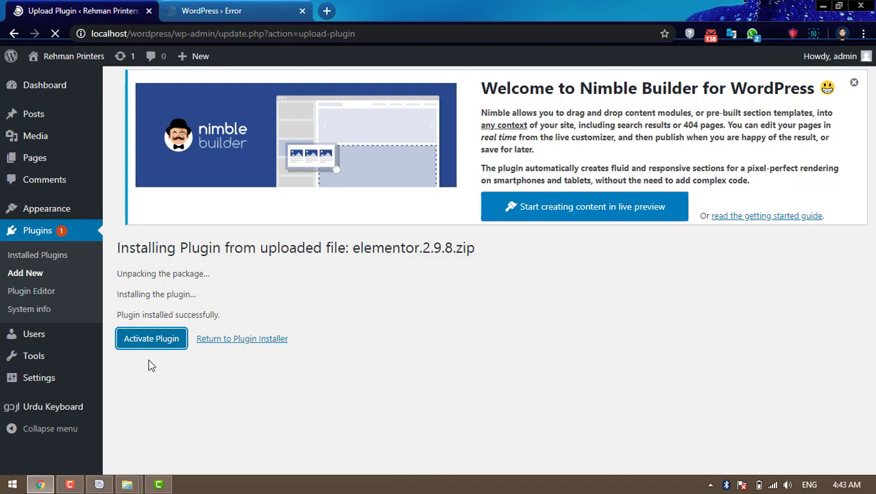
click(146, 340)
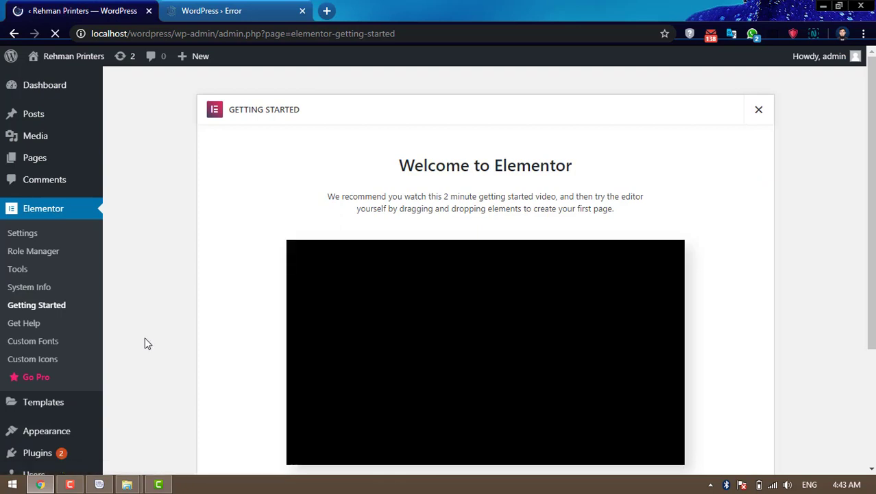
scroll(137, 343, down, 3)
- Upload font-organizer.2.1.1.zip as a new plugin, install it and activate it
mouse_move(42, 343)
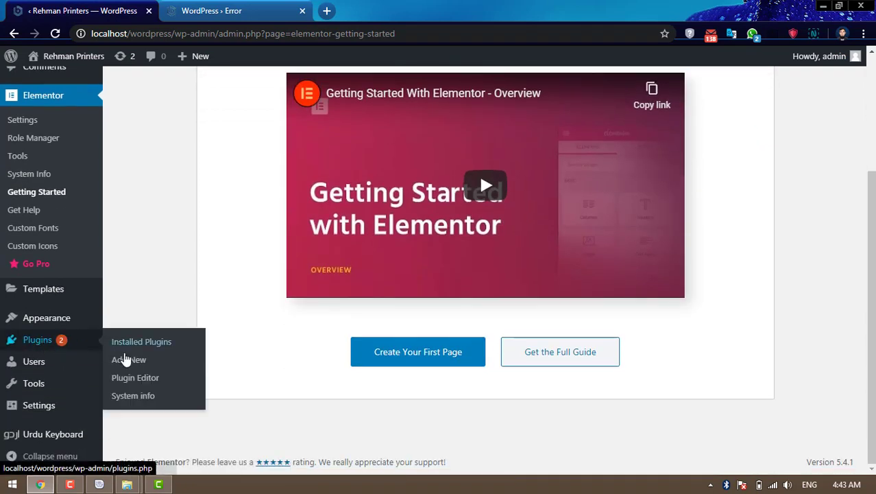
click(127, 364)
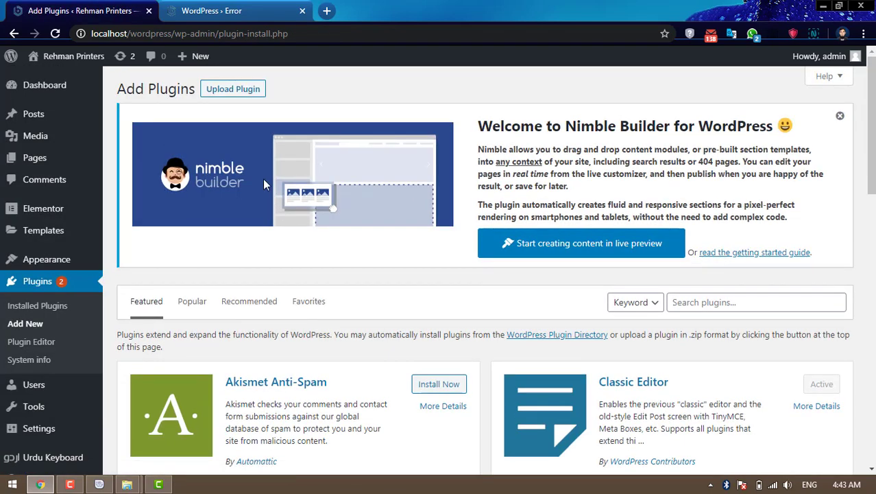
click(240, 90)
click(393, 382)
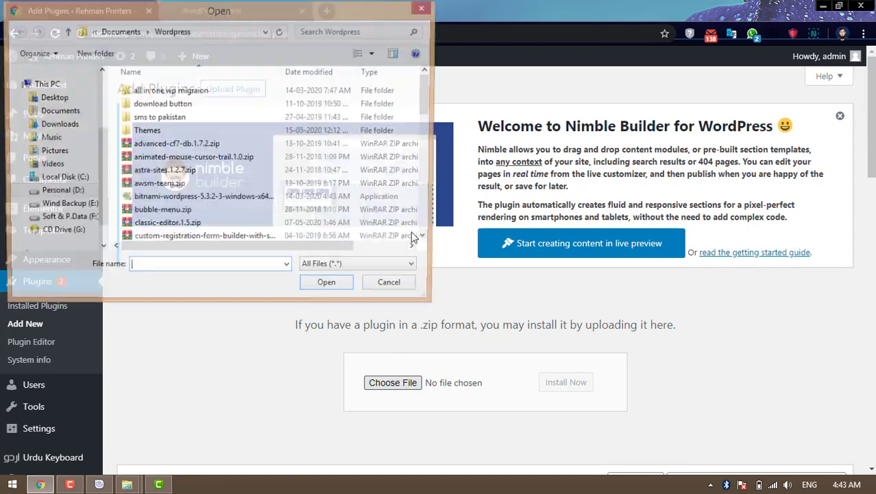
drag(431, 91, 433, 146)
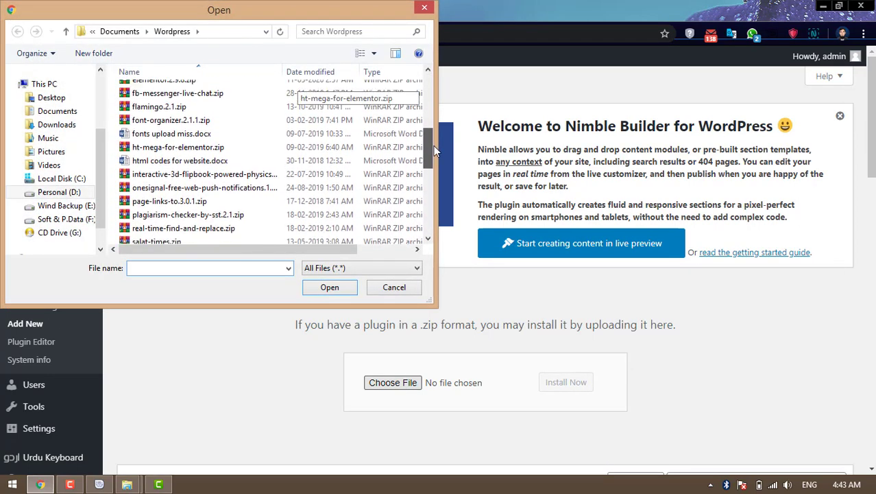
click(208, 118)
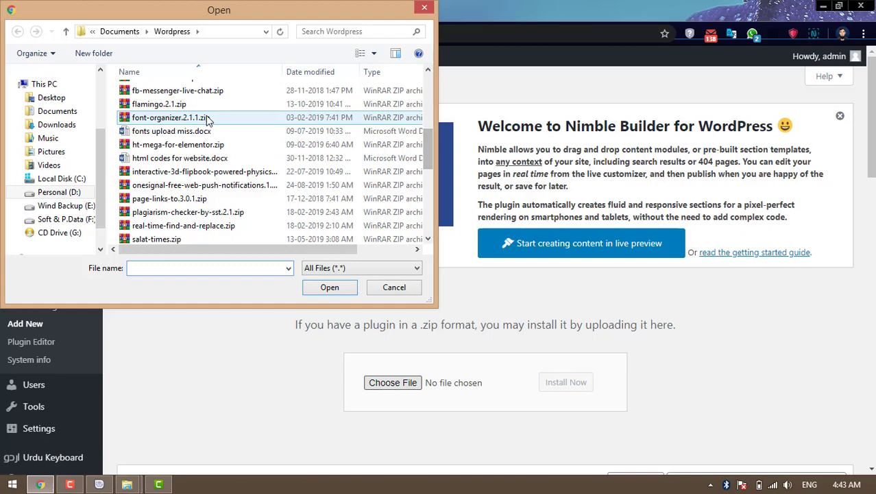
click(336, 289)
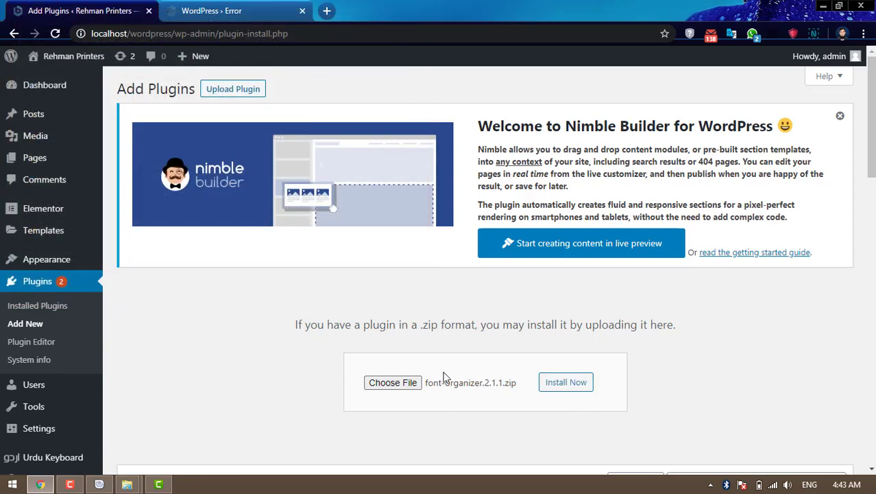
click(555, 388)
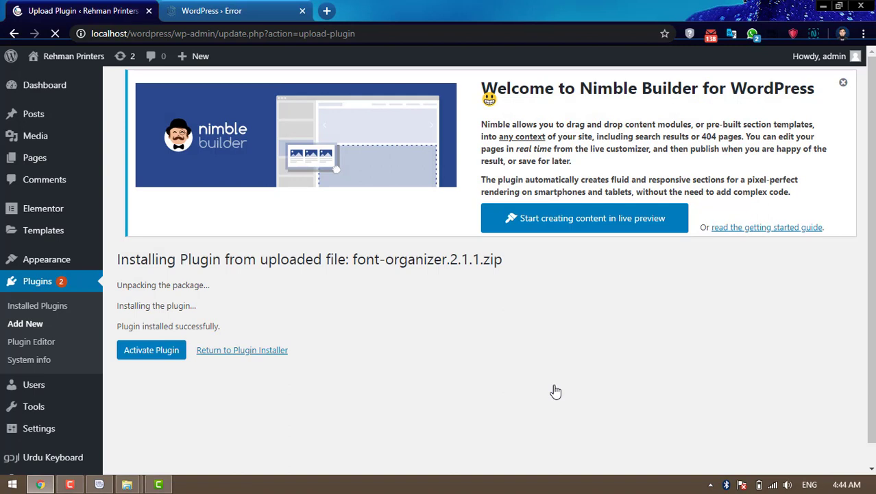
click(160, 351)
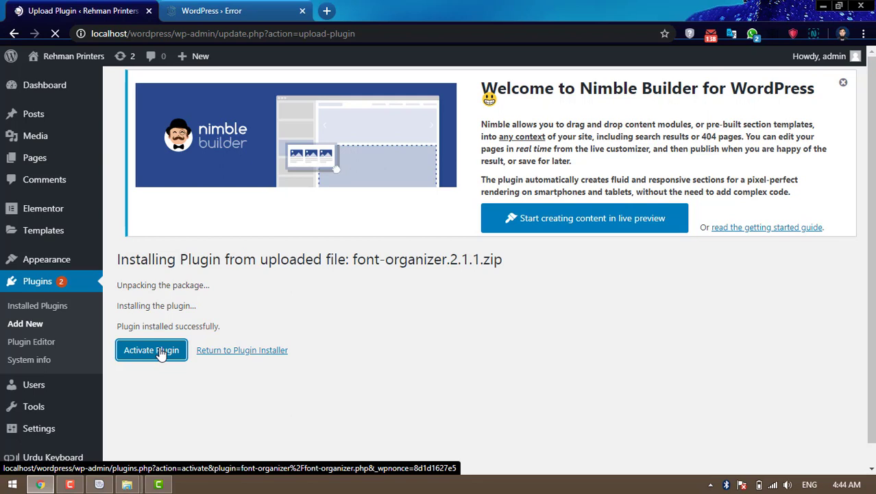
click(170, 353)
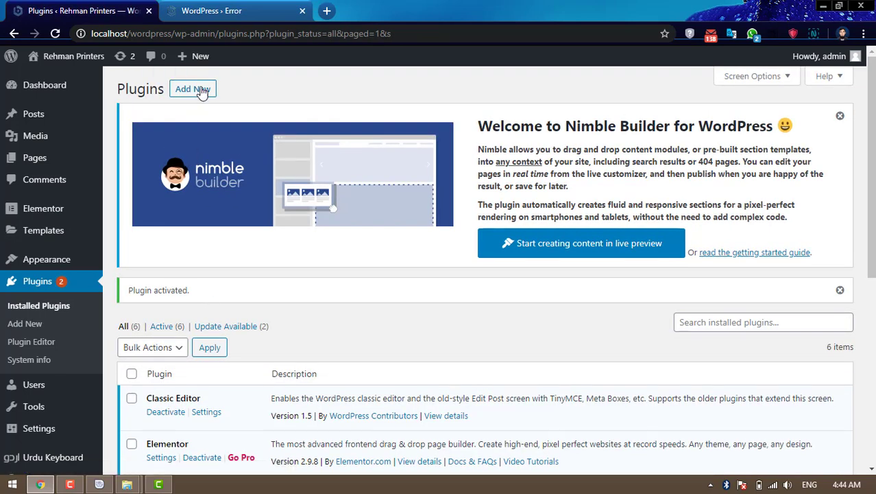
- Upload simple-share-buttons-adder.7.5.19.zip, install it and activate Simple Share Buttons Adder
click(203, 96)
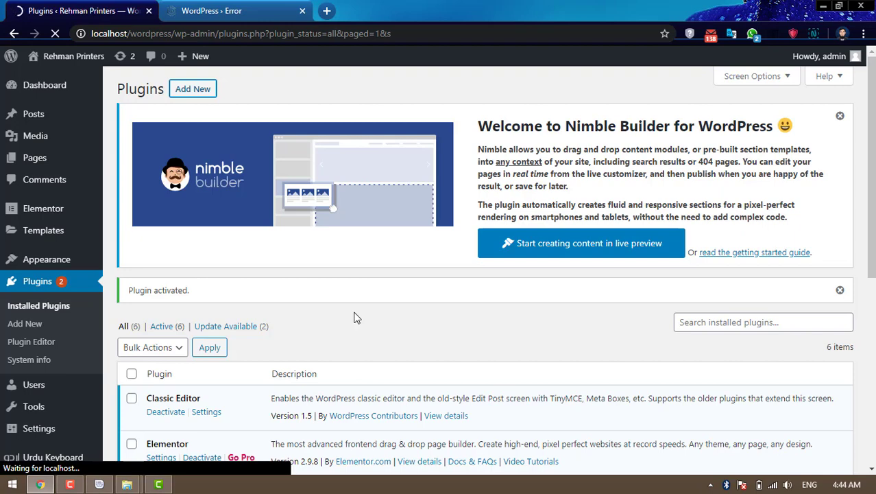
key(XF86RFKill)
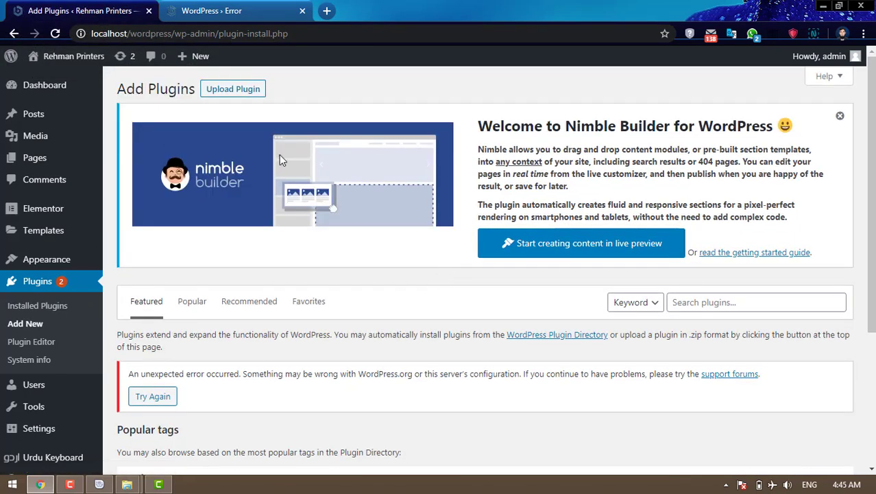
click(249, 90)
click(396, 385)
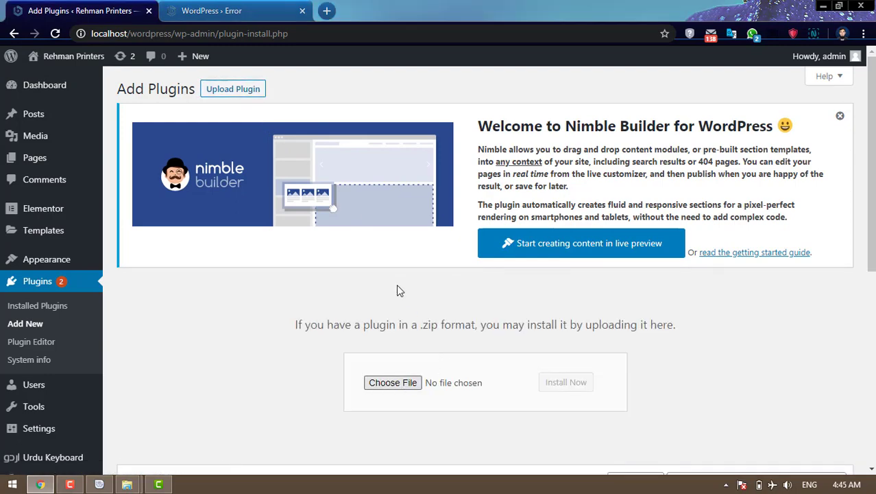
drag(429, 99, 428, 186)
click(235, 134)
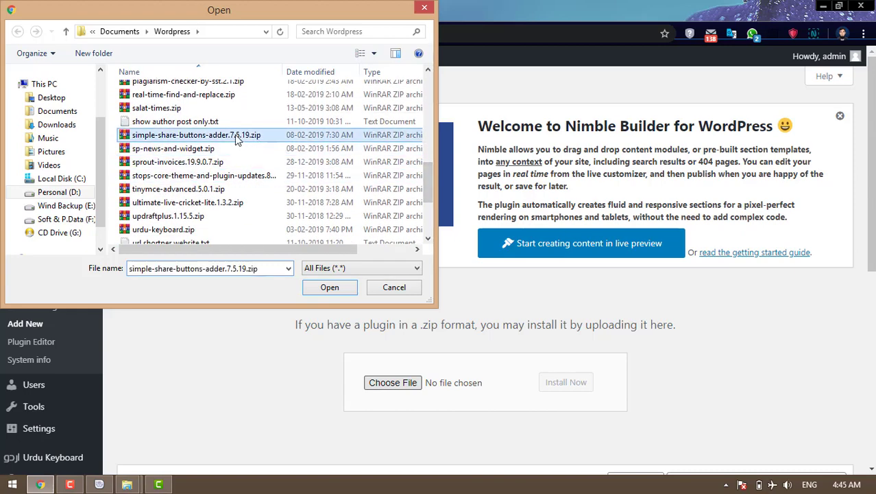
click(331, 287)
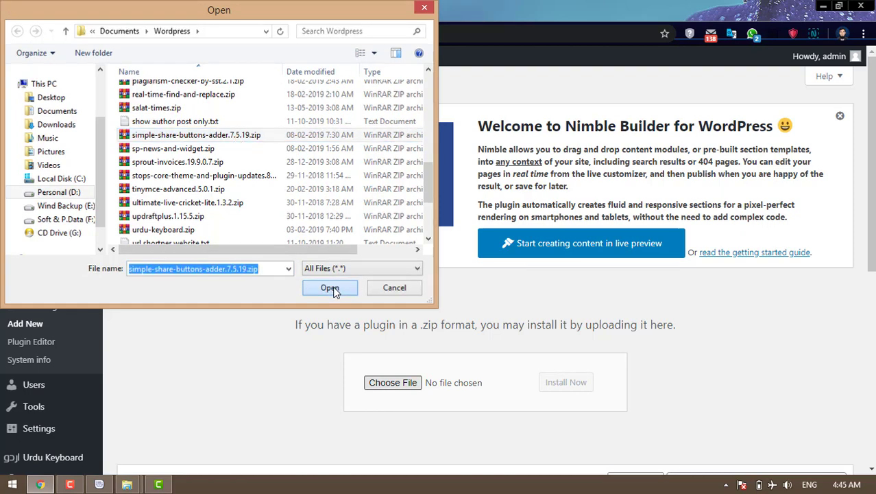
click(578, 390)
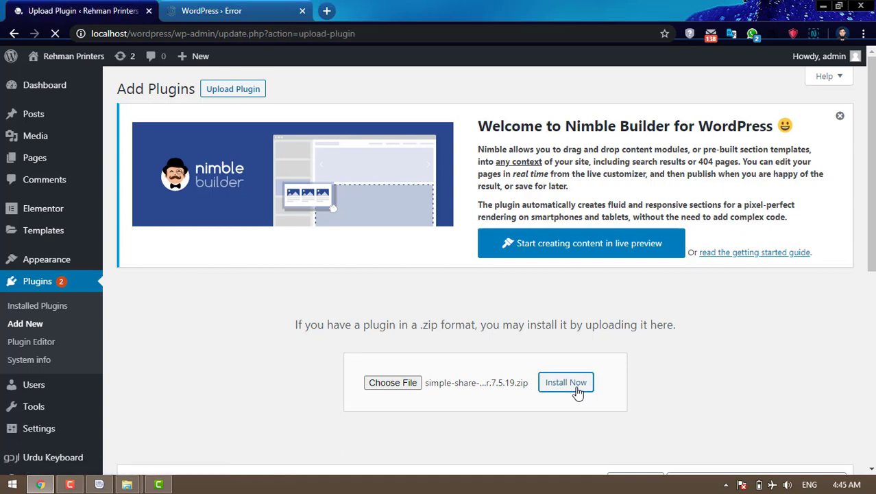
click(152, 349)
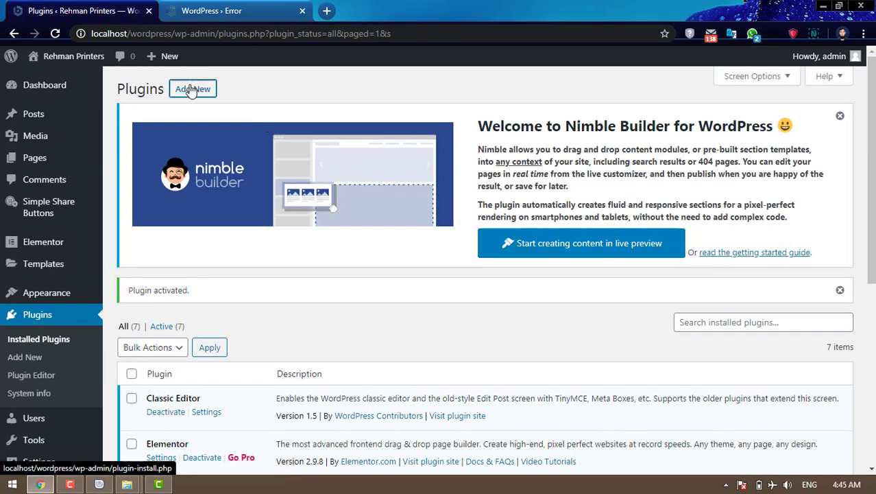
- Upload use-any-font.5.10.zip from Downloads, install Use Any Font and activate it
click(192, 91)
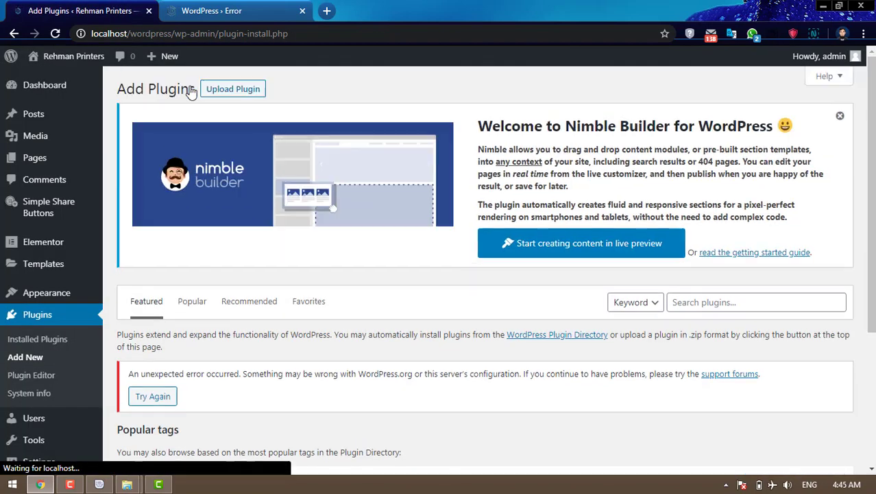
click(242, 89)
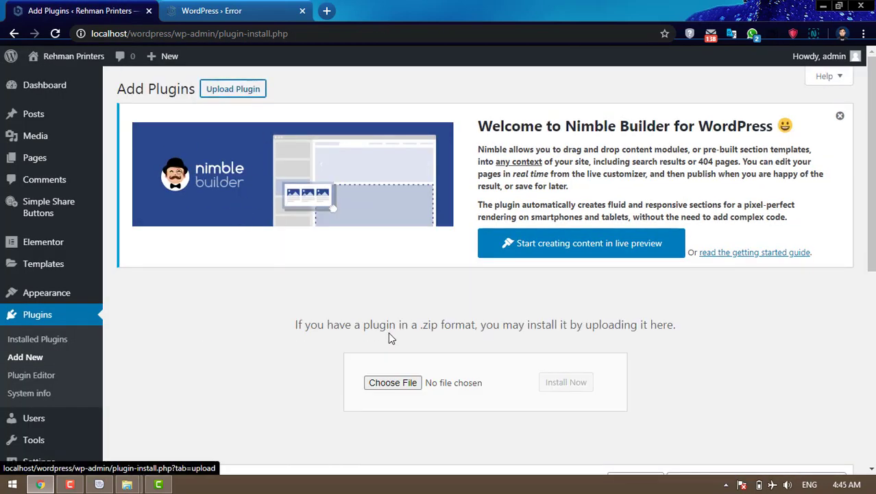
click(404, 383)
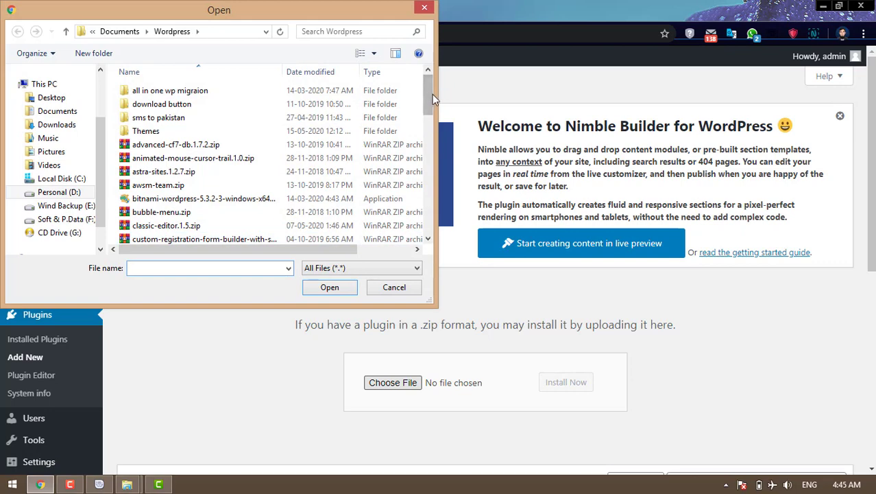
drag(430, 89, 442, 214)
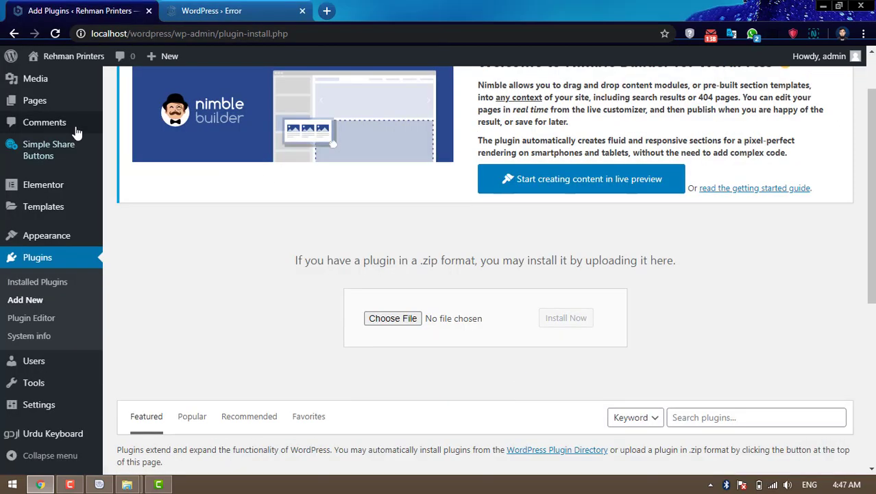
click(387, 319)
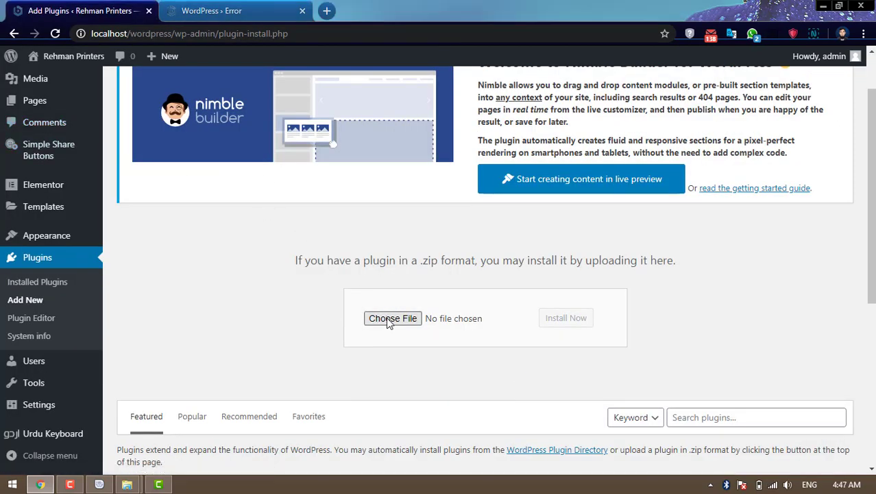
click(55, 124)
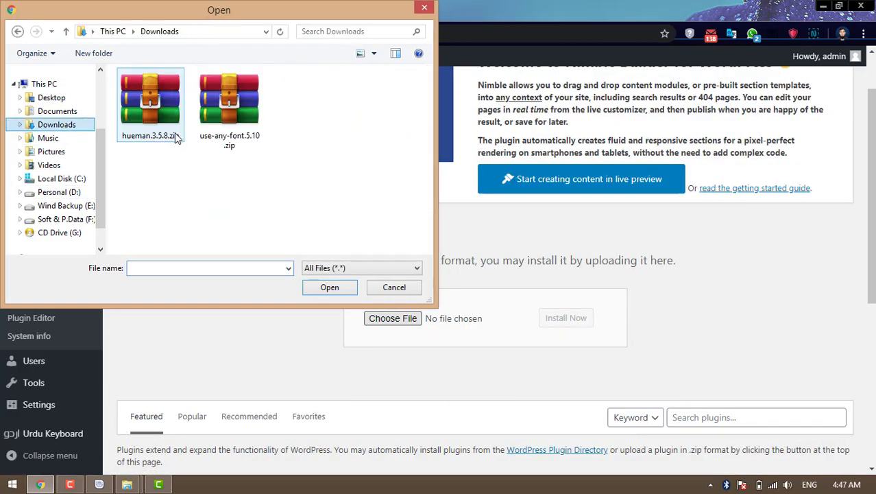
click(228, 127)
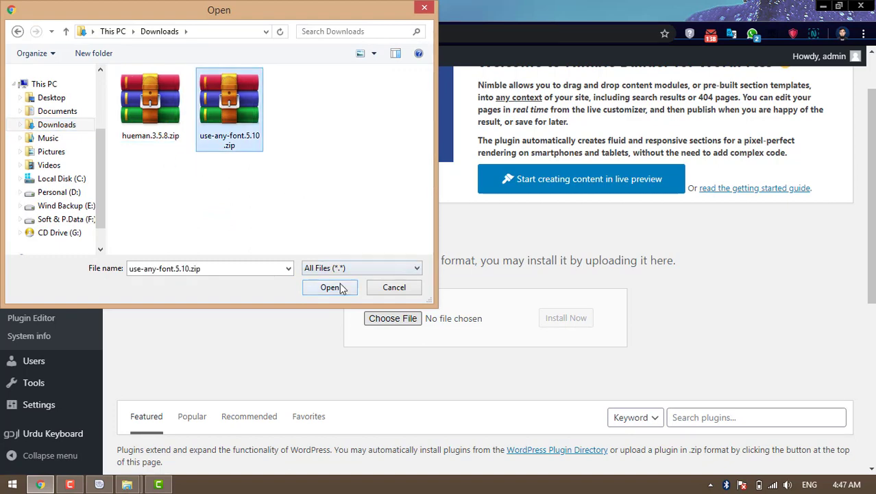
click(330, 287)
click(567, 321)
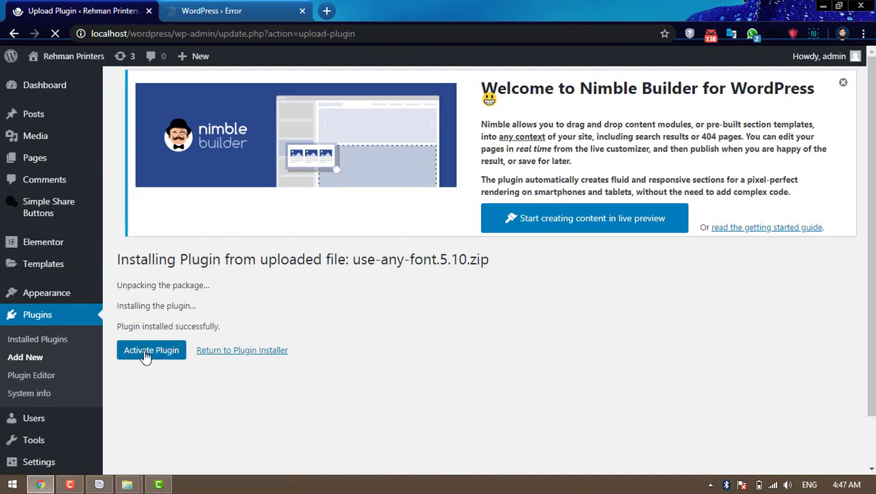
click(181, 354)
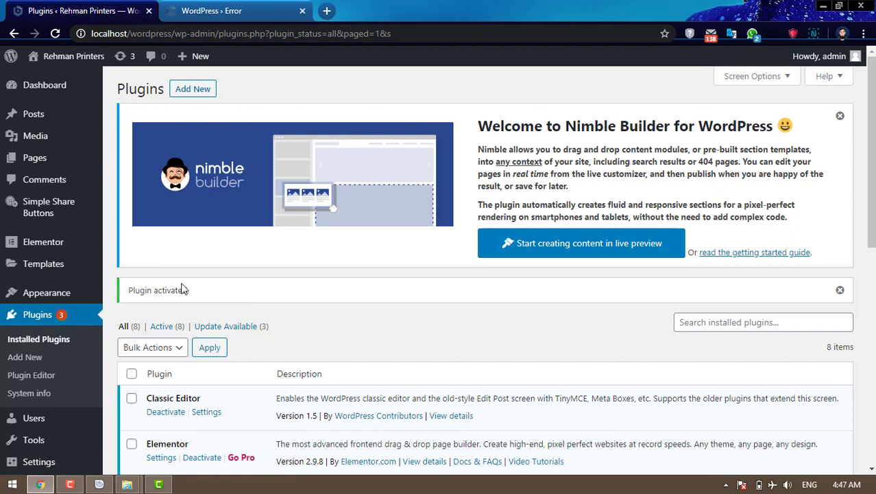
- Reload the site's front page and scroll through the rendered homepage
click(252, 13)
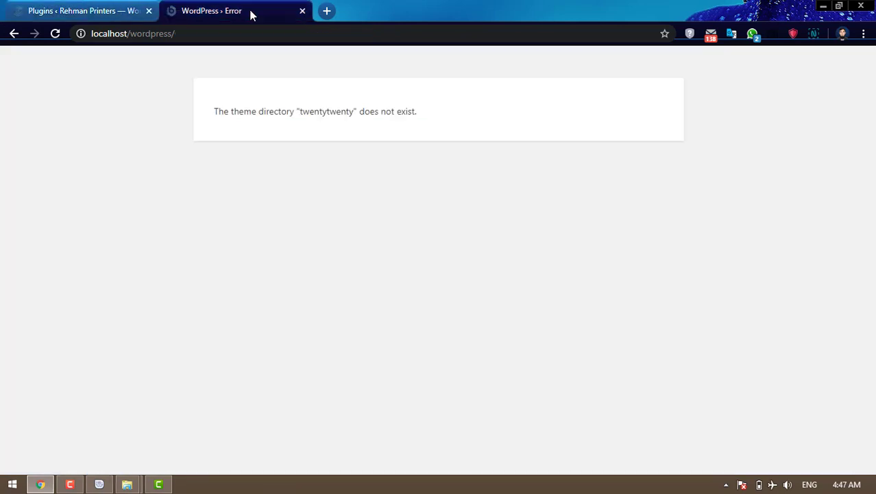
click(55, 33)
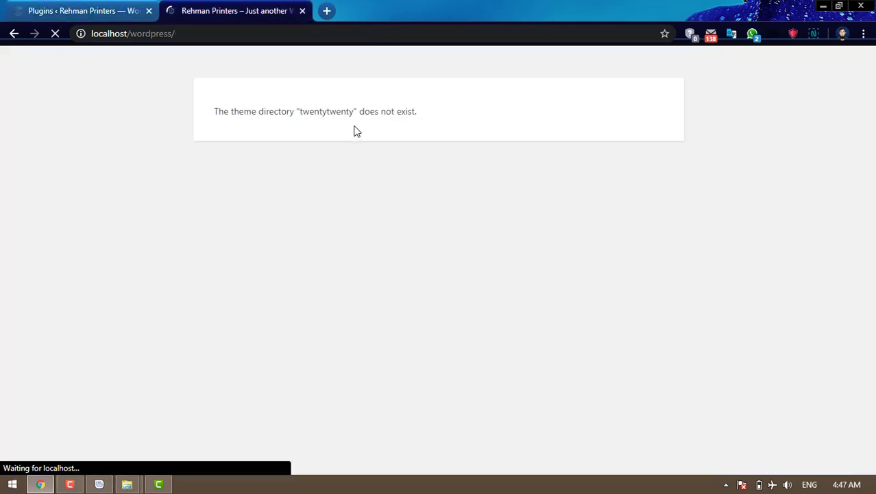
scroll(370, 171, down, 3)
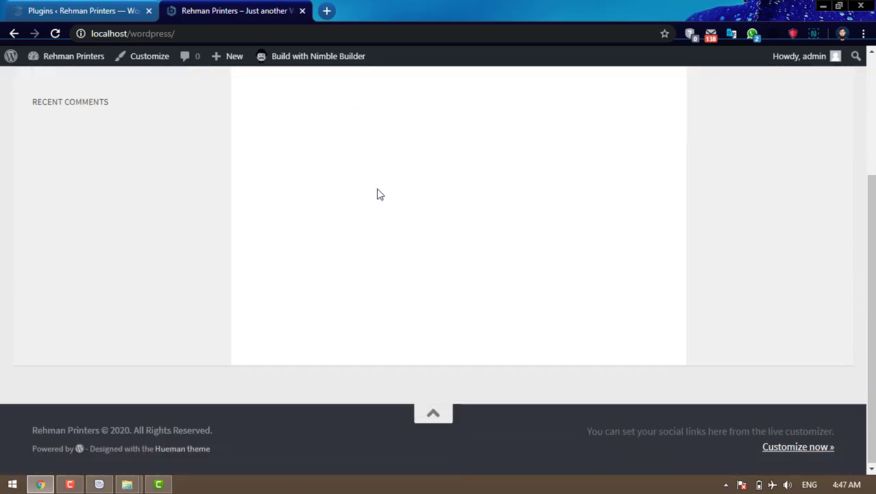
scroll(394, 231, down, 1)
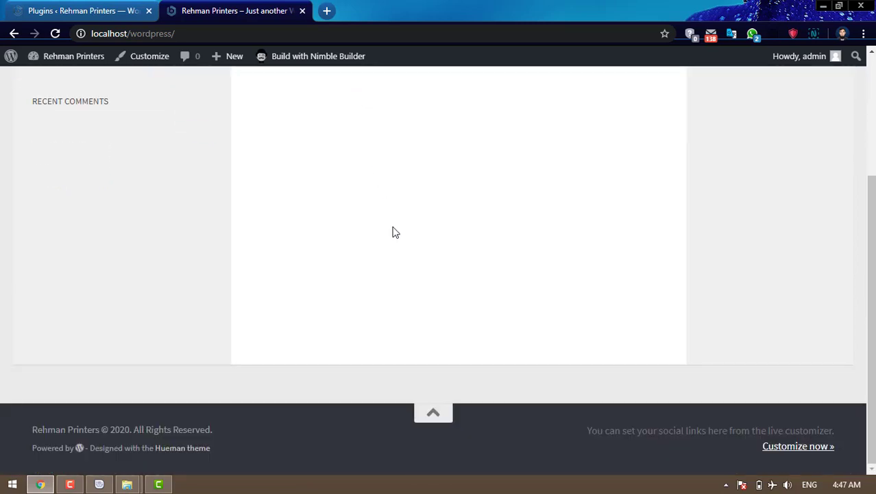
scroll(394, 231, up, 5)
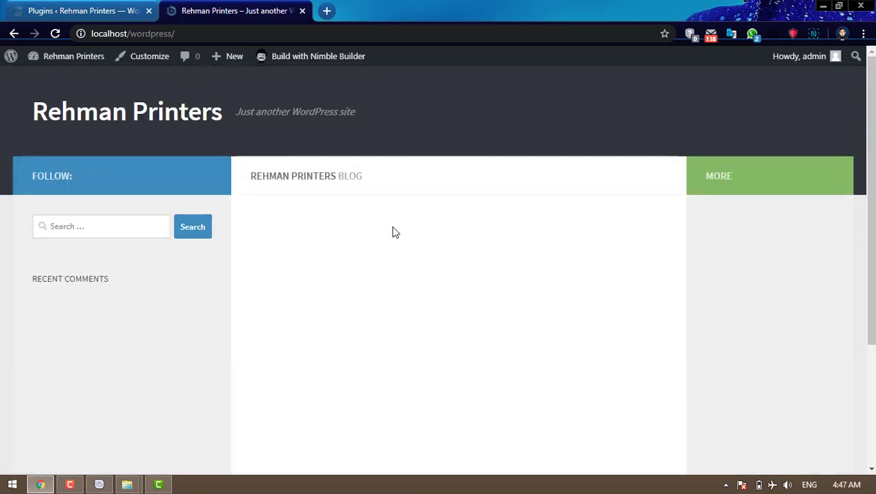
scroll(394, 232, down, 3)
scroll(394, 231, up, 3)
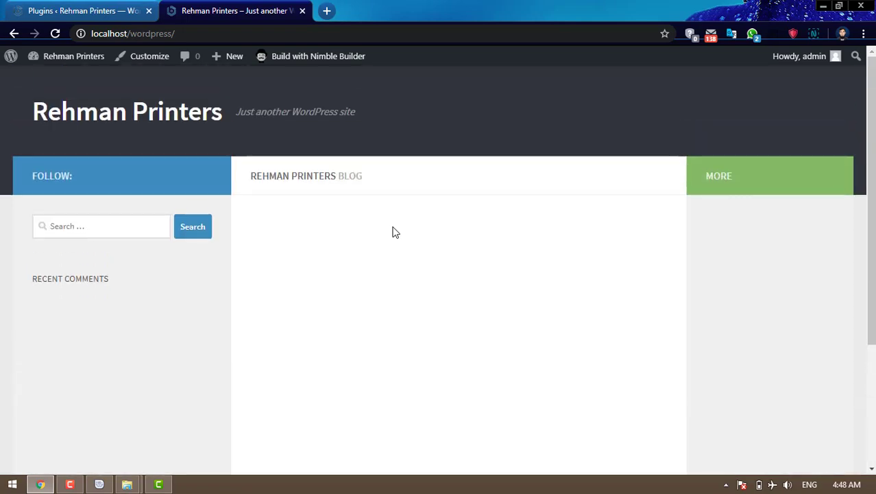
scroll(394, 232, down, 3)
scroll(395, 232, up, 5)
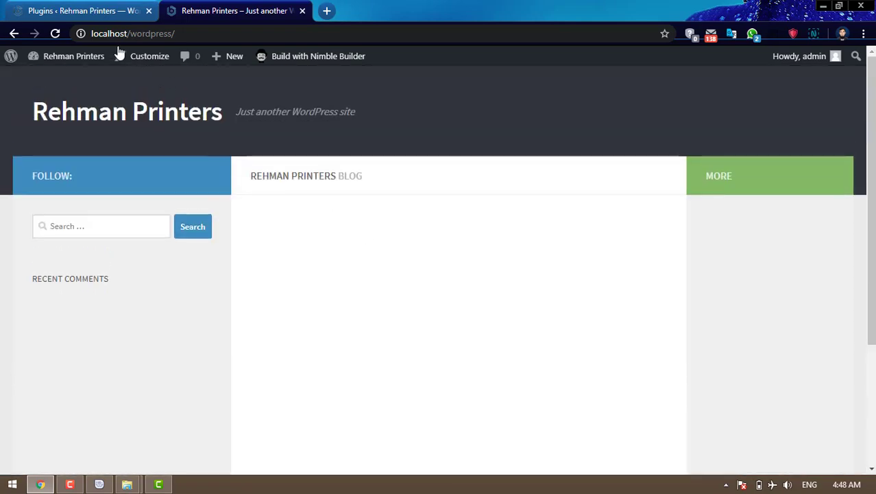
- Return to the Installed Plugins list and scroll down it
click(62, 9)
scroll(42, 343, down, 4)
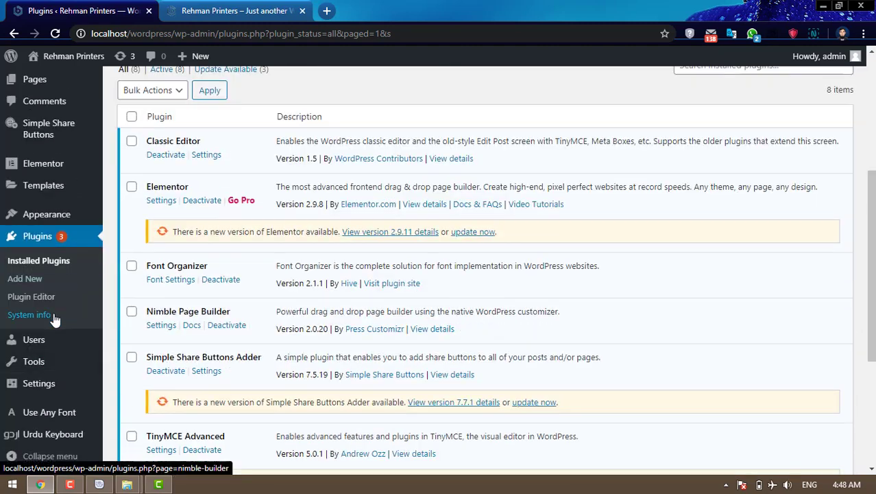
mouse_move(57, 392)
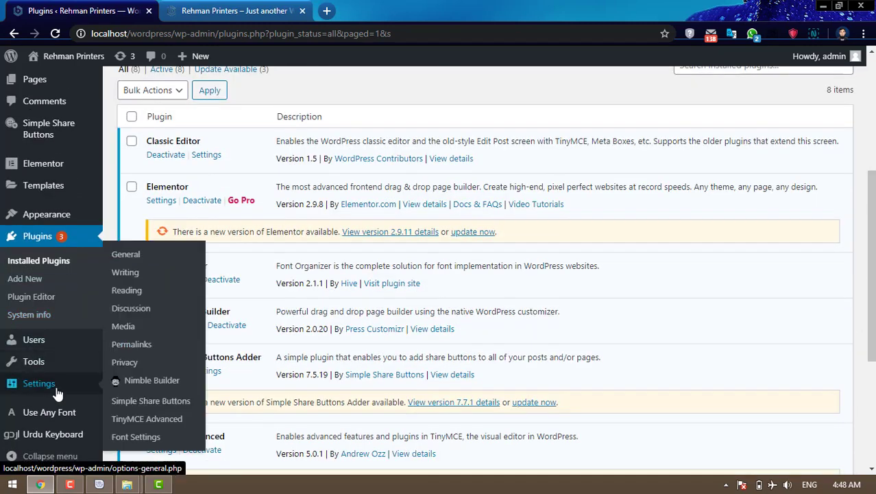
- Set Site Title to 'Articles Ki Dunia' and Tagline to 'Islamic articles and many more', then save
click(135, 255)
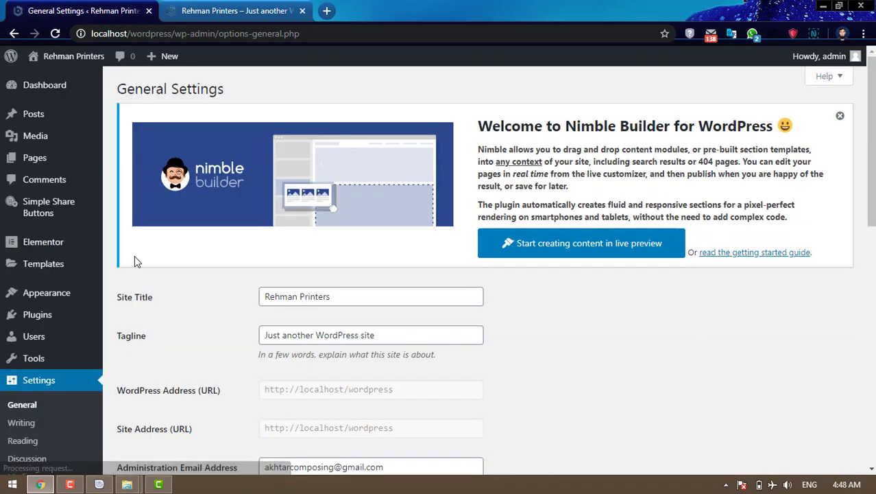
drag(334, 297, 255, 303)
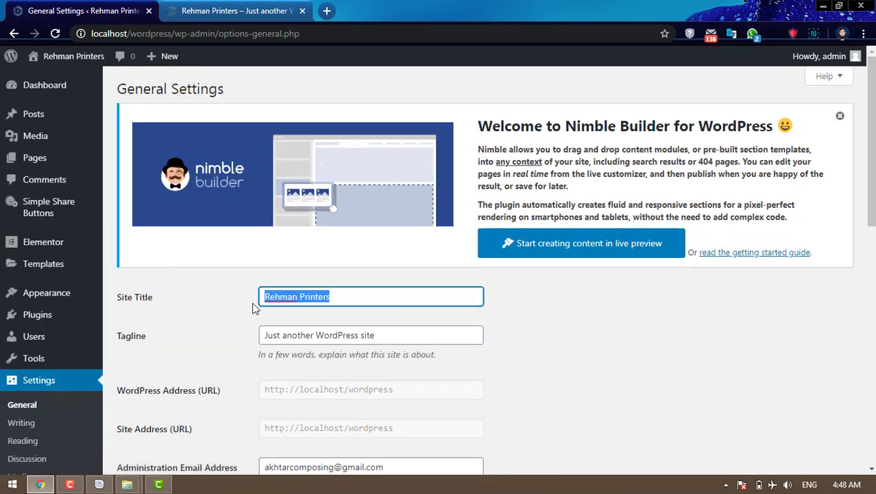
text(Articl)
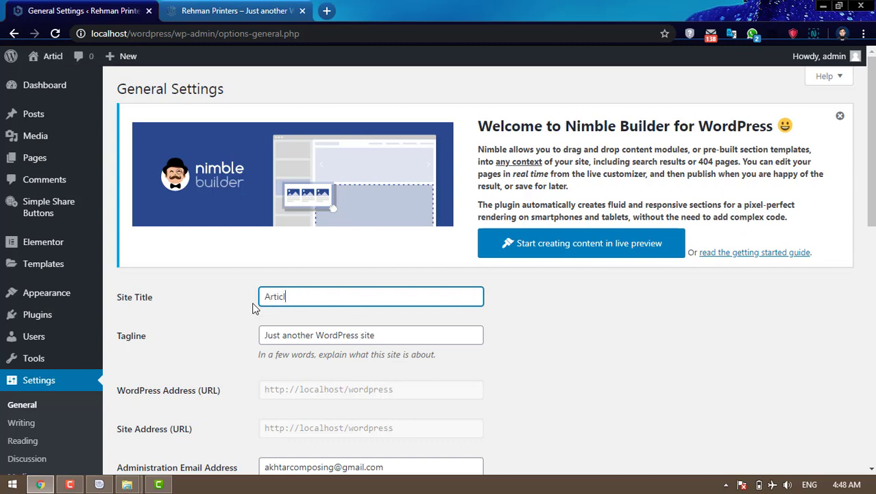
text(es Ki Dunia)
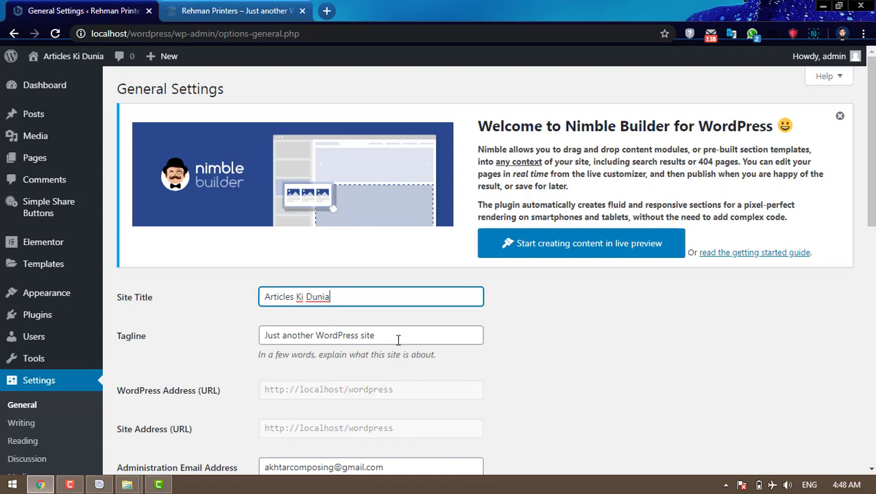
drag(397, 336, 166, 343)
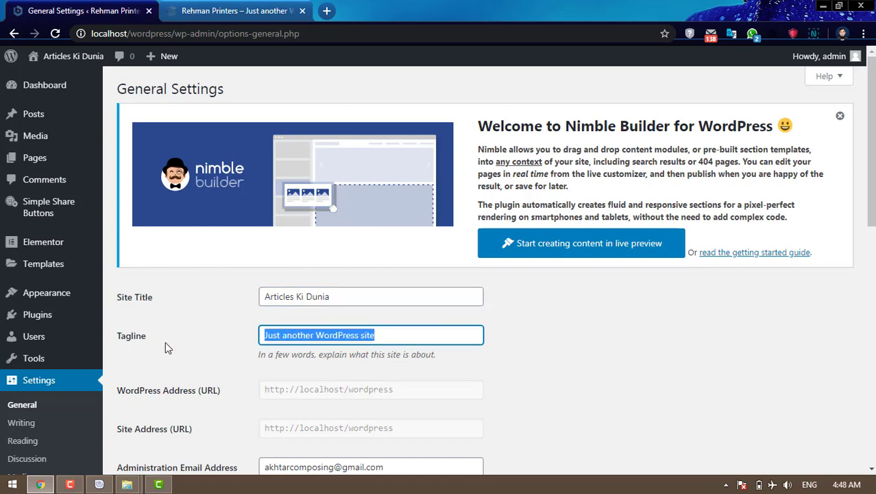
text(Islamic )
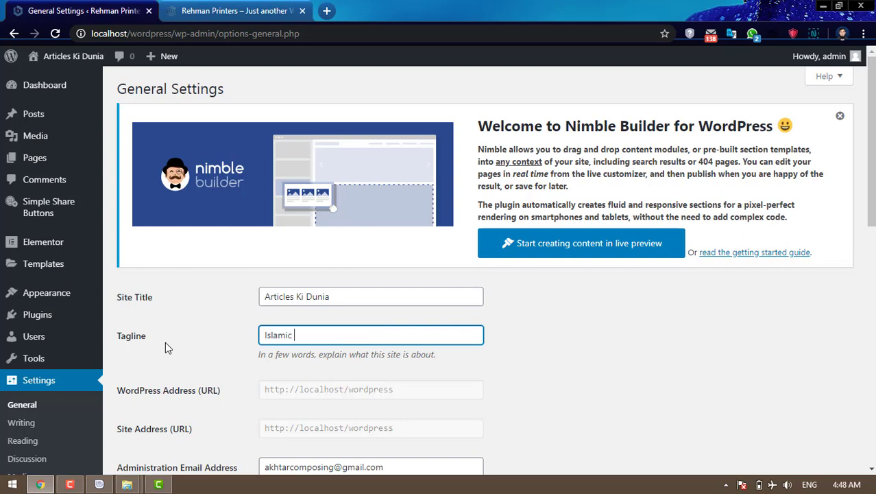
text(articles and many more)
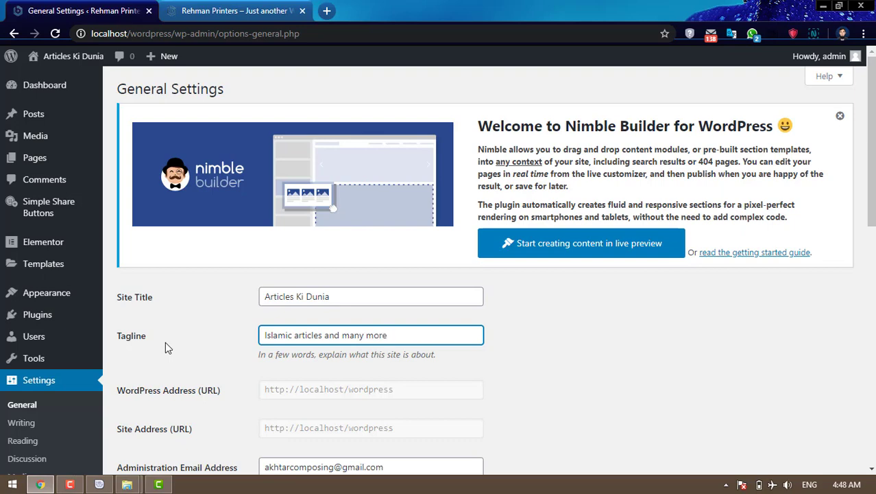
scroll(165, 342, down, 6)
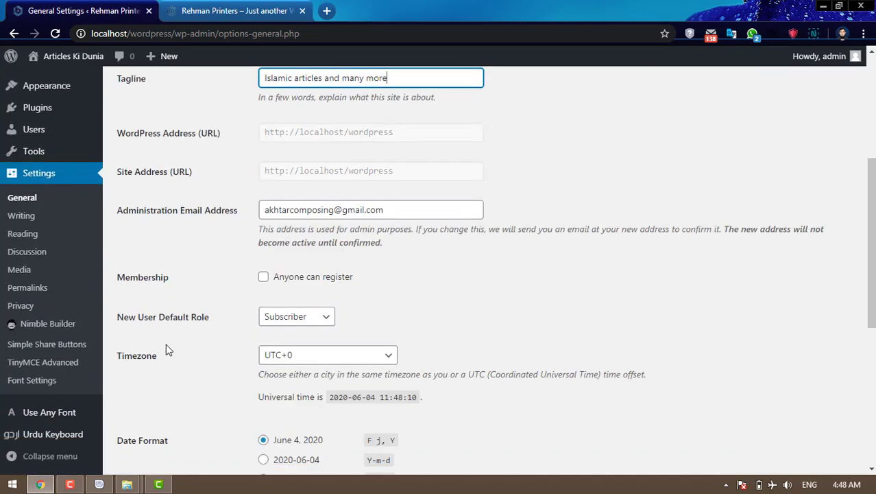
scroll(411, 289, down, 3)
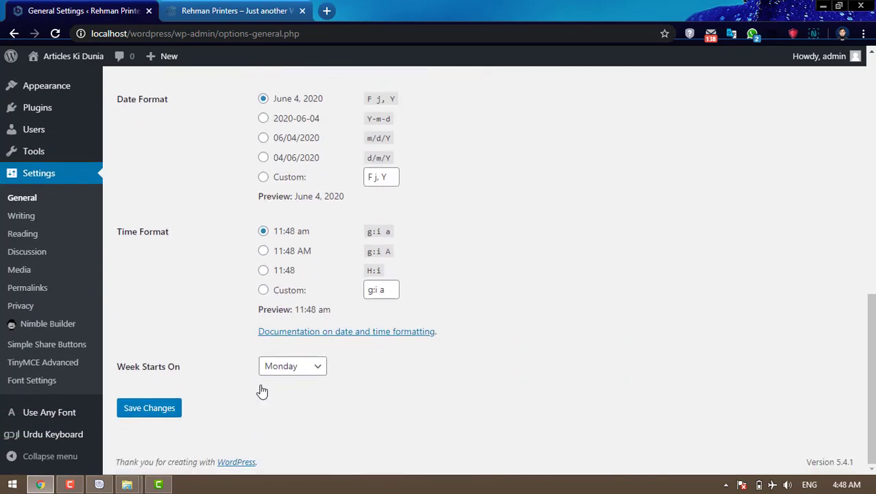
click(151, 409)
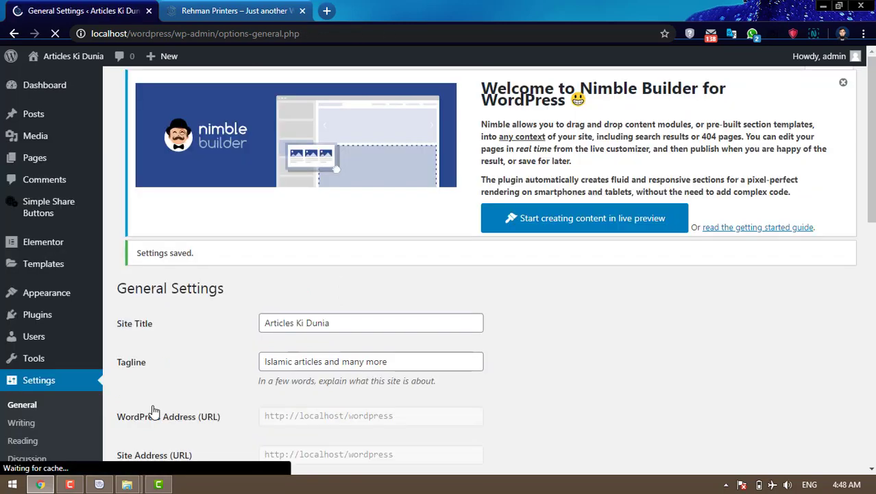
mouse_move(78, 334)
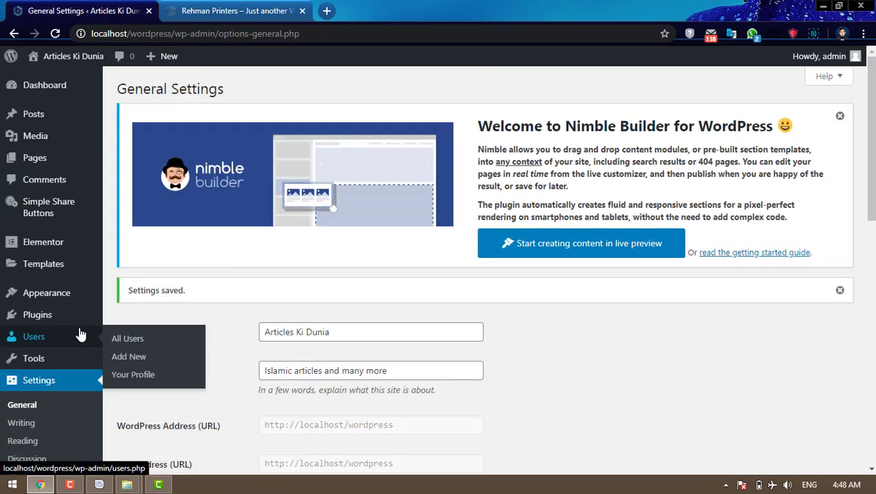
- Update Elementor to its newest version from the Installed Plugins list
click(40, 318)
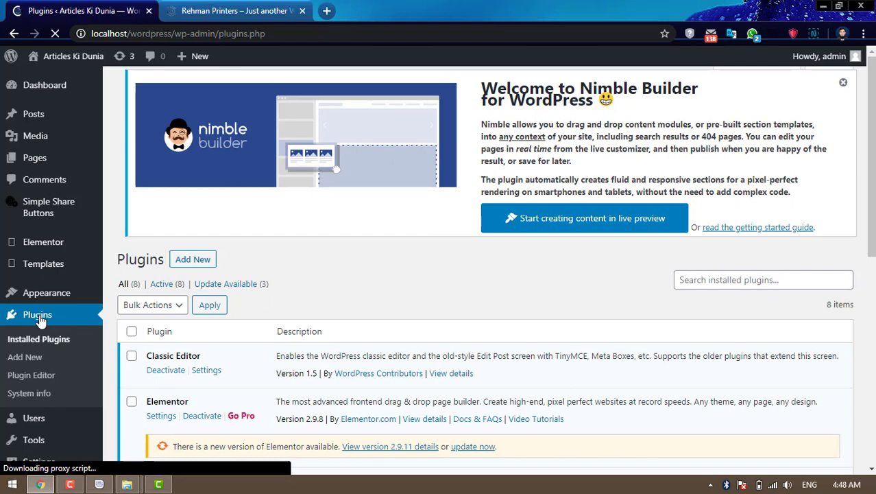
scroll(549, 317, down, 6)
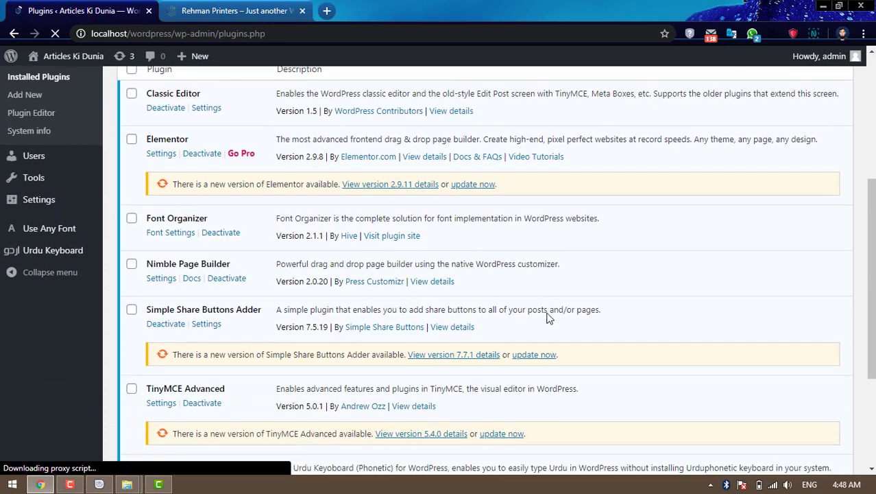
scroll(549, 317, down, 1)
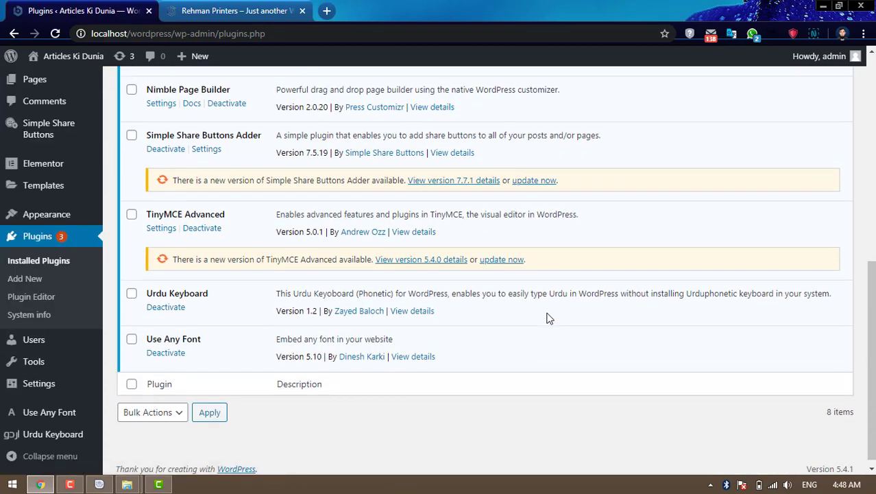
scroll(546, 318, up, 3)
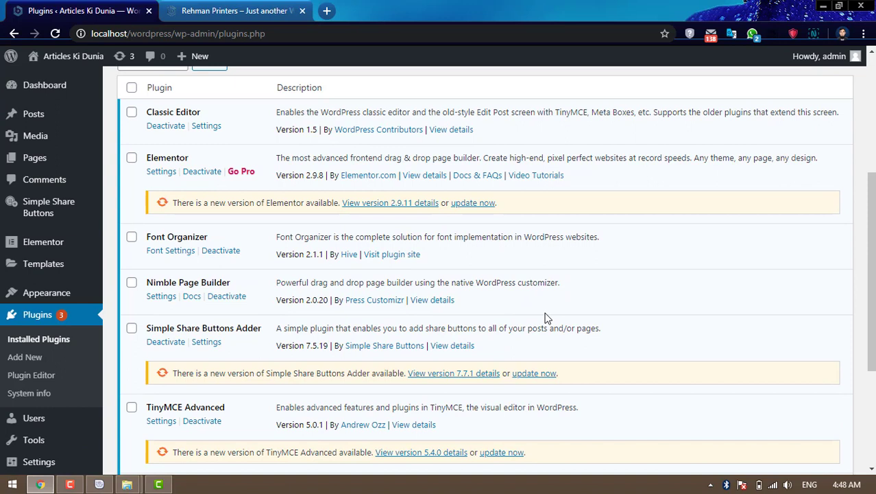
click(473, 203)
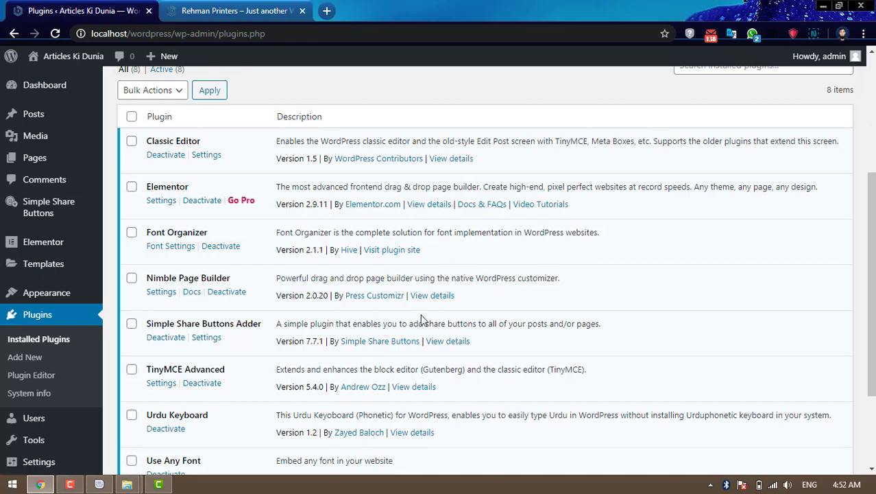
- Switch to the site's front page in the Rehman Printers tab
scroll(465, 297, down, 2)
scroll(465, 297, up, 5)
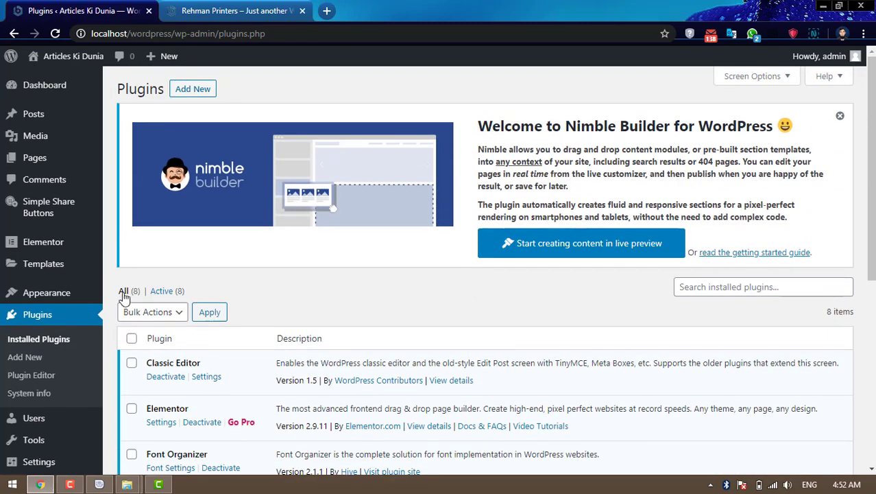
mouse_move(60, 302)
click(195, 12)
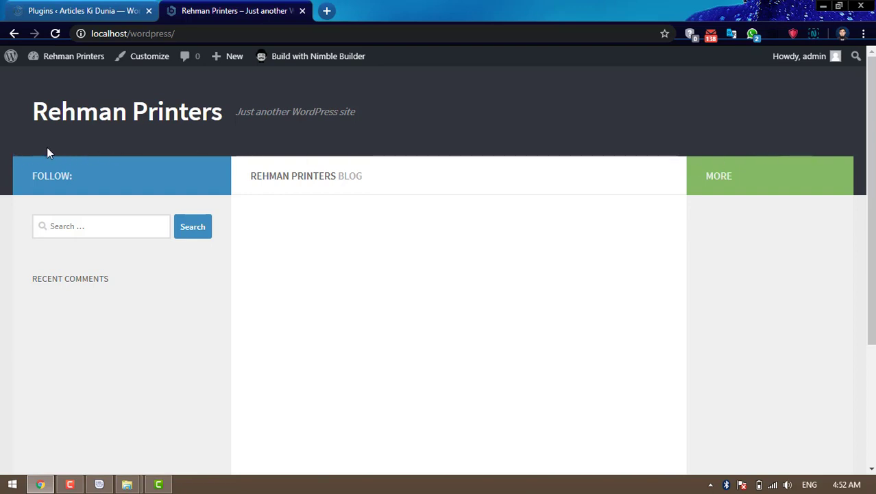
- Switch back to the Installed Plugins admin page
click(65, 12)
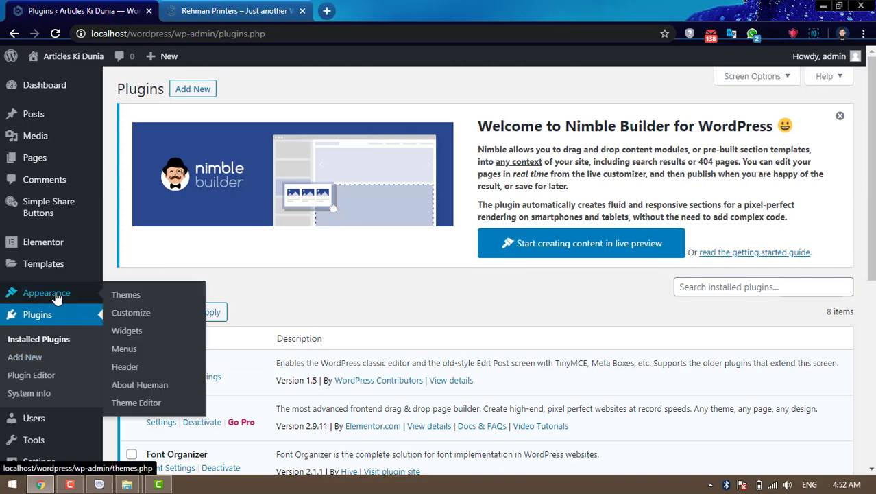
mouse_move(43, 165)
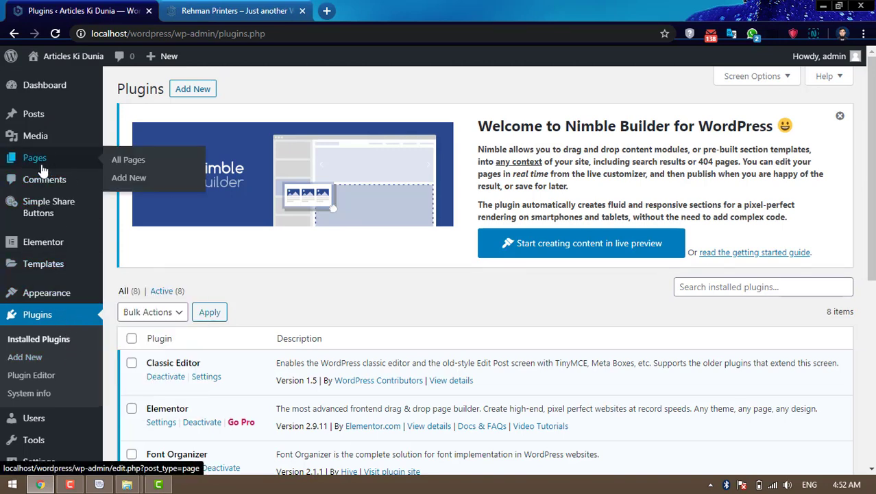
- Start a new page and give it the title آرٹیکلز
click(134, 186)
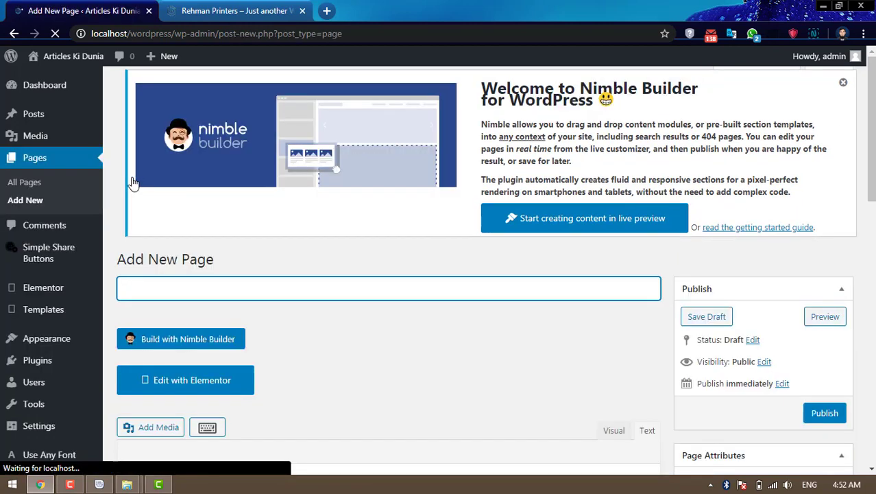
scroll(422, 313, down, 3)
click(523, 326)
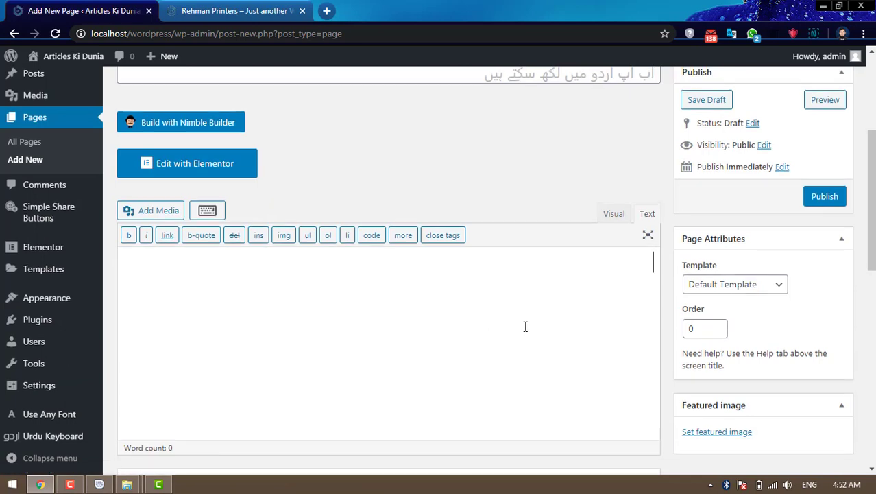
scroll(525, 326, up, 2)
click(583, 200)
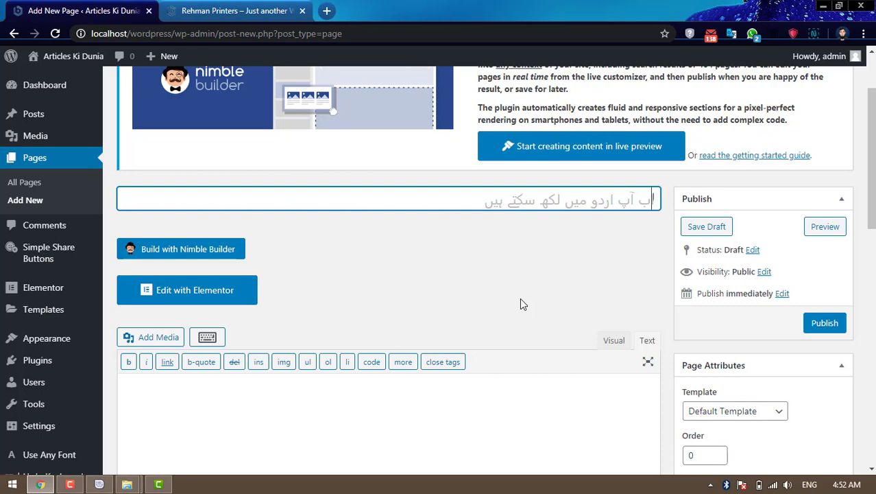
text(آ)
key(BackSpace)
key(BackSpace)
text(آرٹیکلز)
- Publish the آرٹیکلز page and start another blank new page
scroll(520, 298, down, 1)
scroll(520, 298, down, 6)
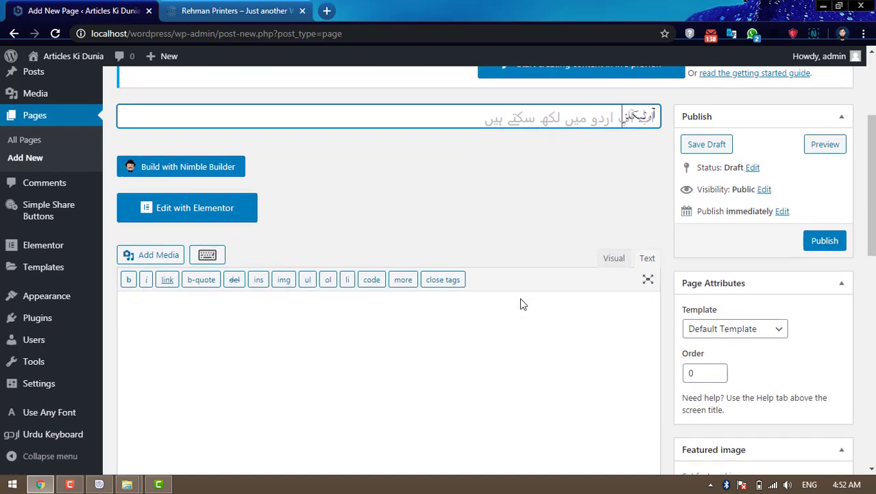
scroll(521, 299, down, 3)
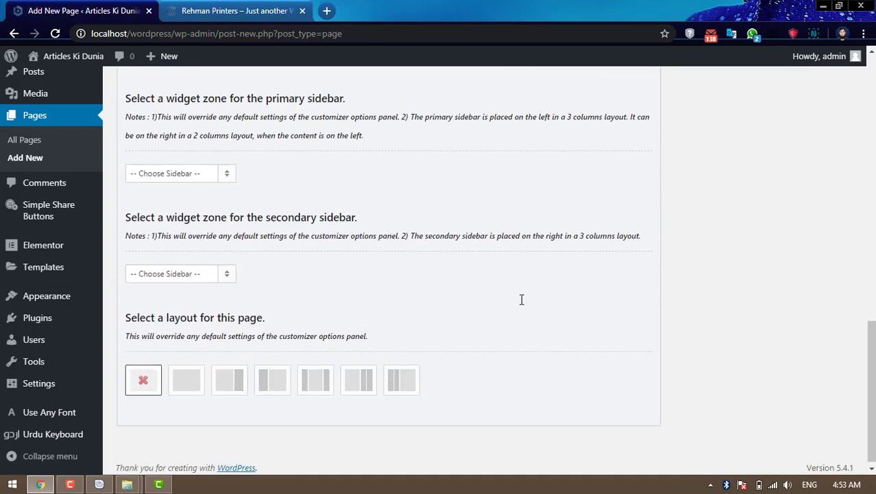
scroll(672, 321, up, 4)
scroll(672, 321, up, 5)
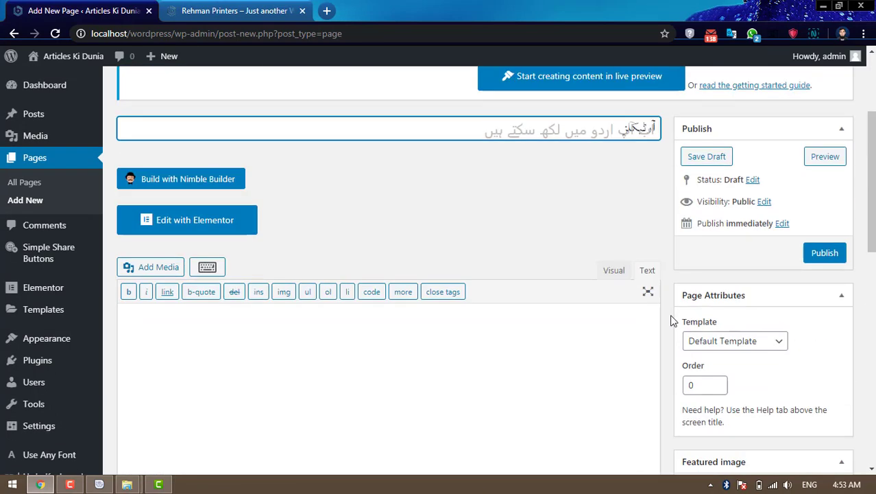
click(837, 255)
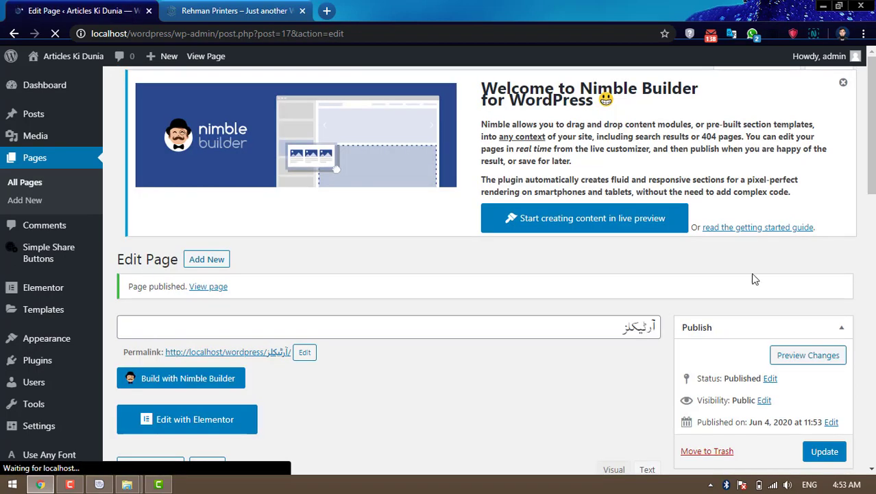
scroll(257, 293, down, 3)
scroll(257, 293, up, 3)
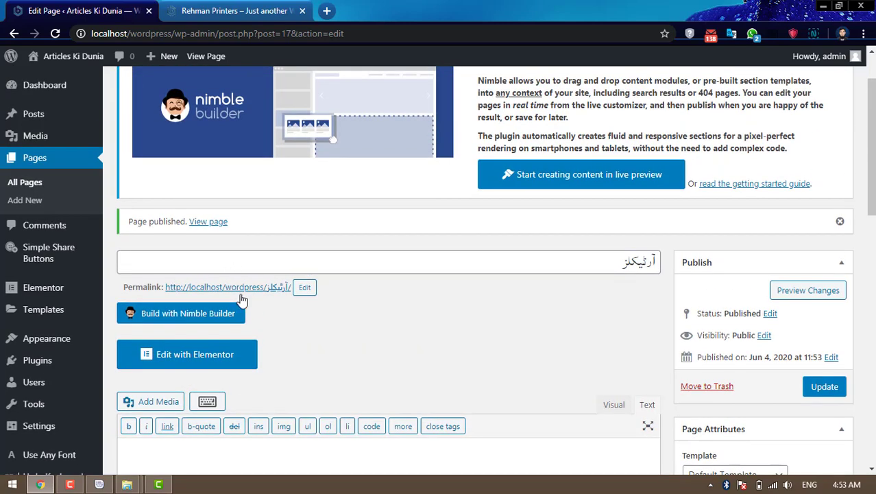
scroll(247, 271, up, 1)
click(209, 92)
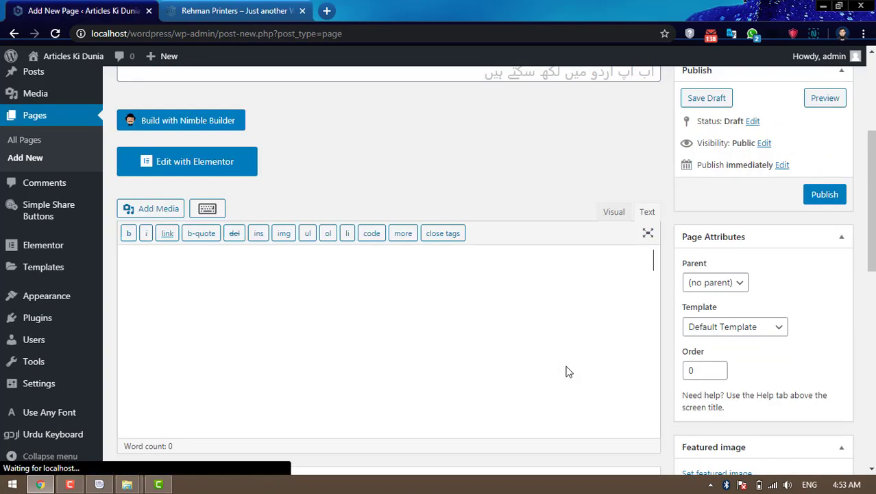
- Title the open new page بائیوگرافی and publish it
scroll(576, 368, up, 3)
click(640, 266)
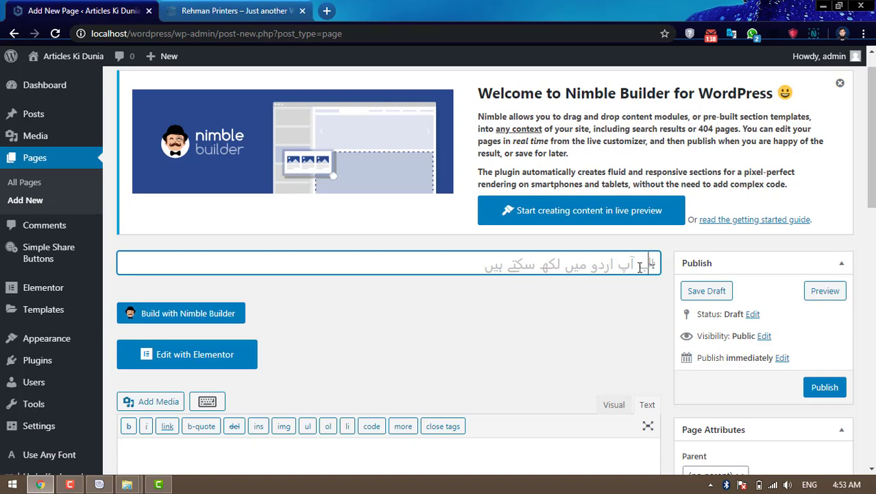
text(بائیوگرافی)
click(828, 391)
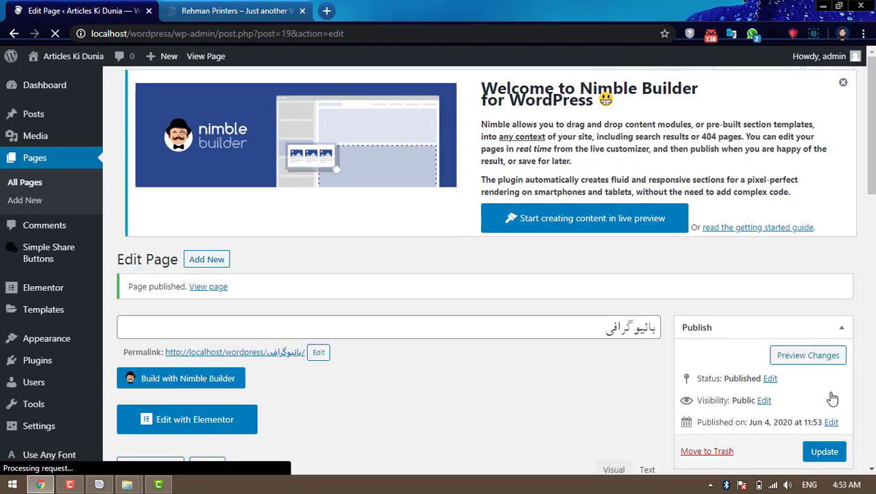
scroll(831, 397, down, 4)
scroll(717, 376, up, 4)
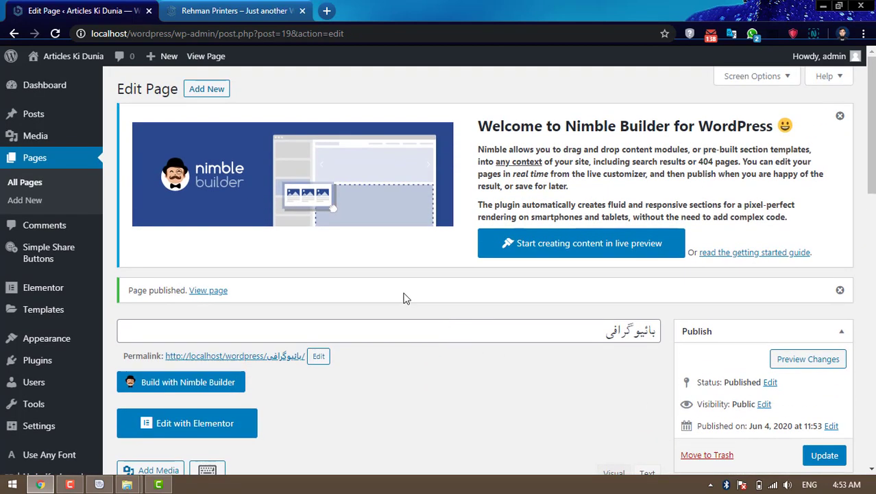
- Create and publish a new page titled کہانیاں
click(193, 92)
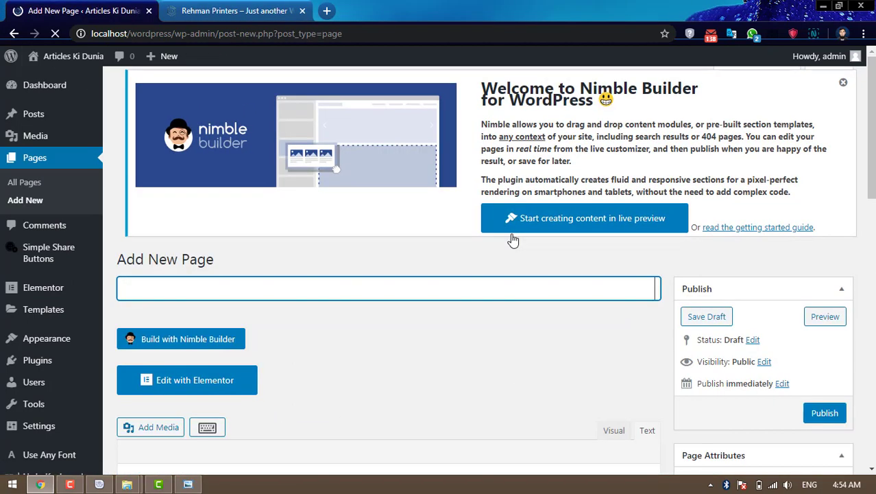
scroll(625, 287, down, 3)
click(625, 287)
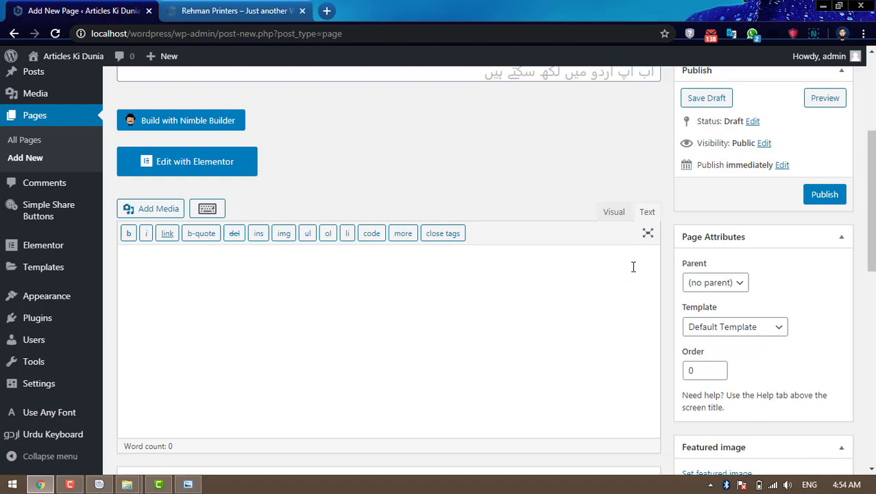
scroll(632, 264, up, 3)
click(633, 267)
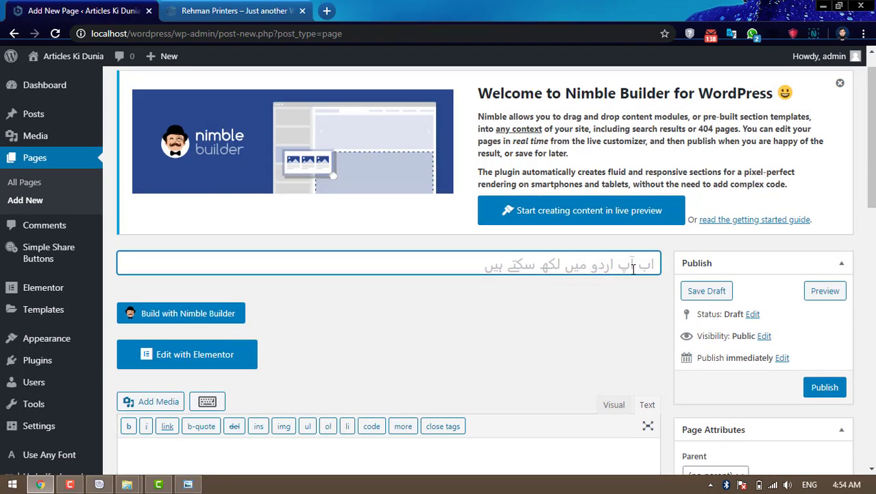
text(کہانیاں)
click(824, 387)
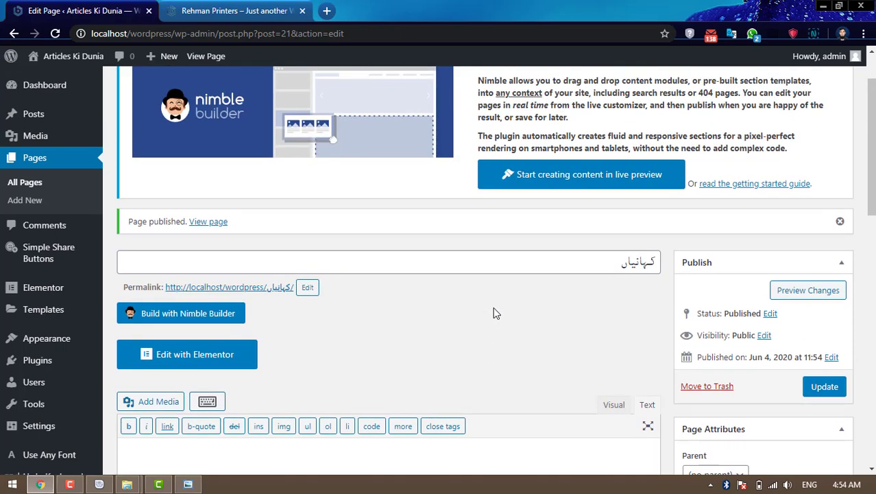
scroll(497, 313, up, 1)
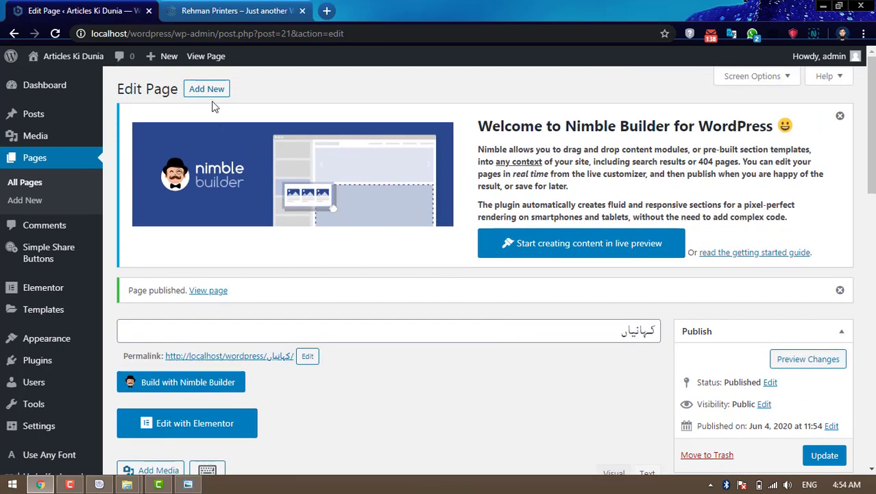
- Create and publish a new page titled آئی ٹی ٹپس
click(213, 94)
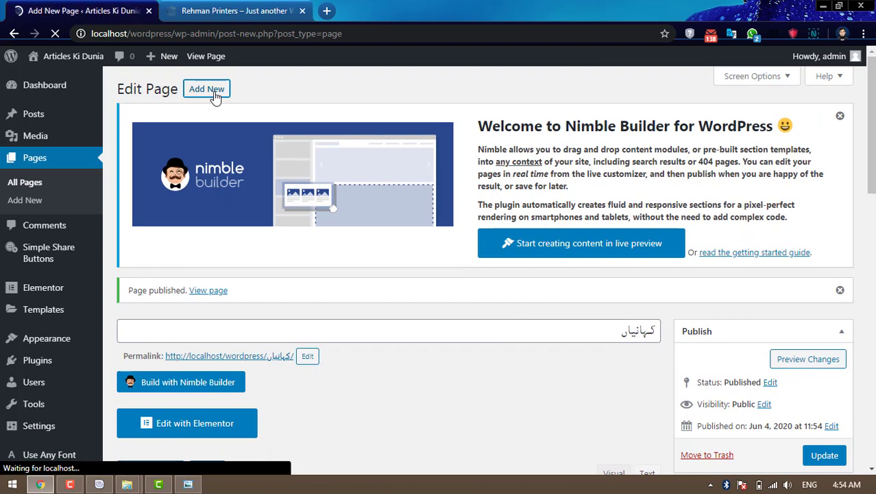
scroll(621, 285, up, 2)
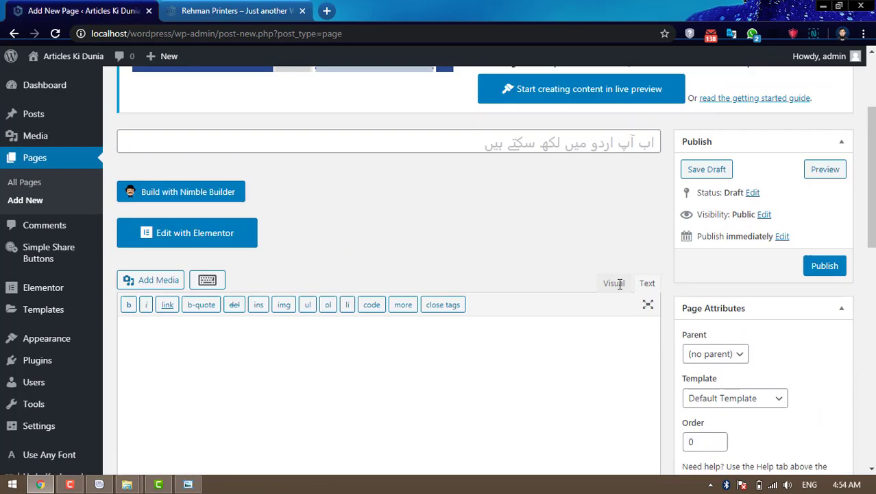
click(632, 204)
text(آئی)
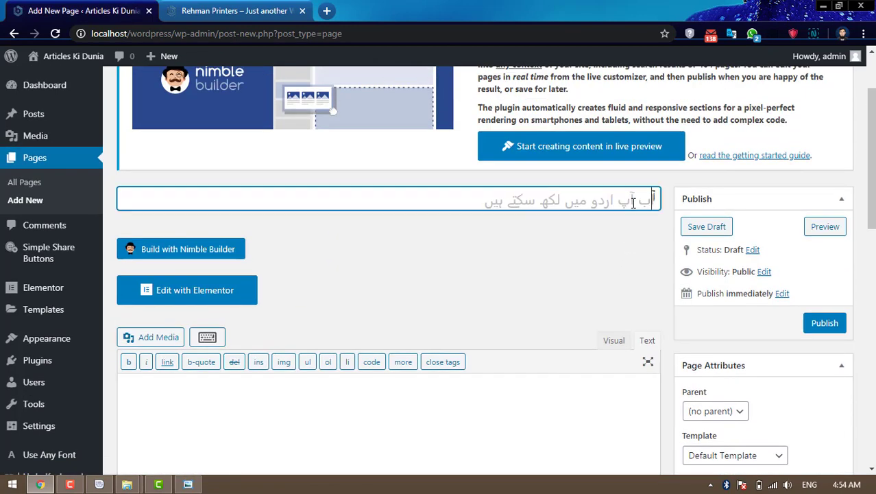
text( ٹی پی)
click(825, 323)
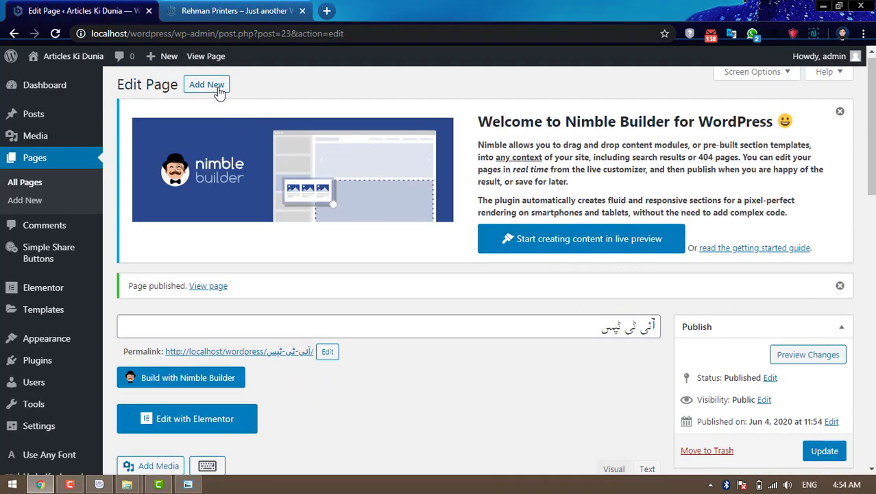
- Create and publish a new page titled ڈاؤن لوڈز
click(219, 92)
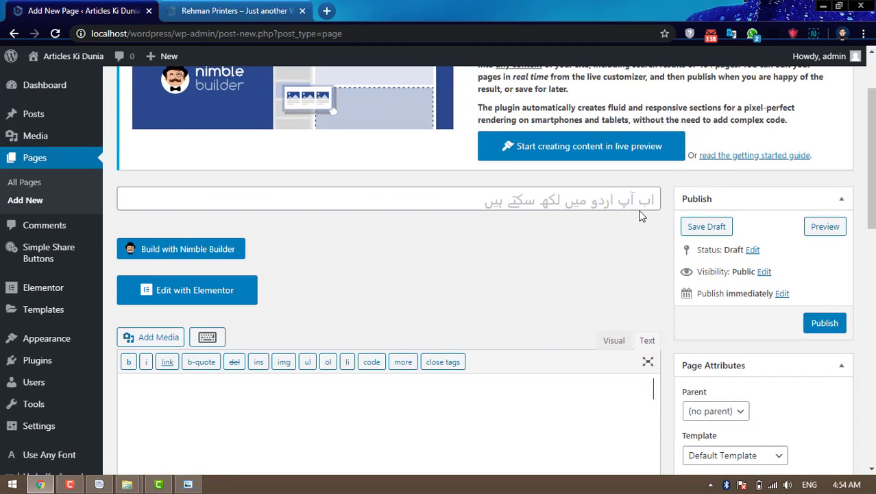
click(642, 200)
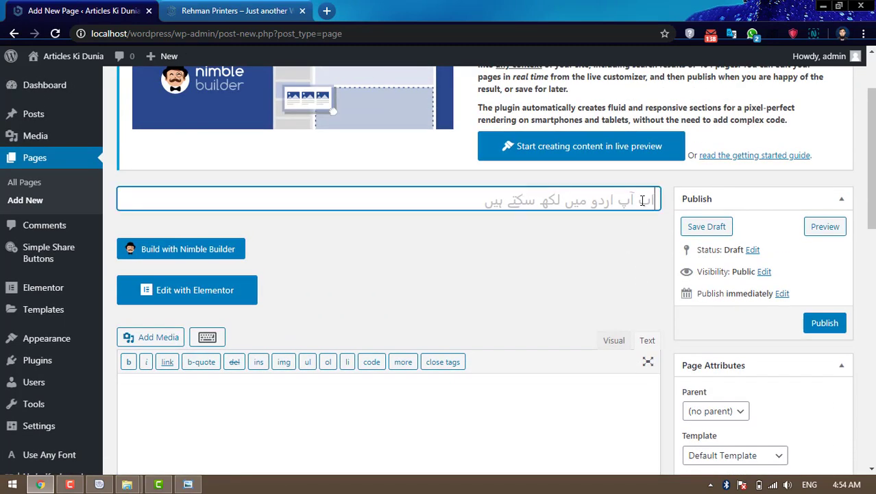
text(ڈاون ل)
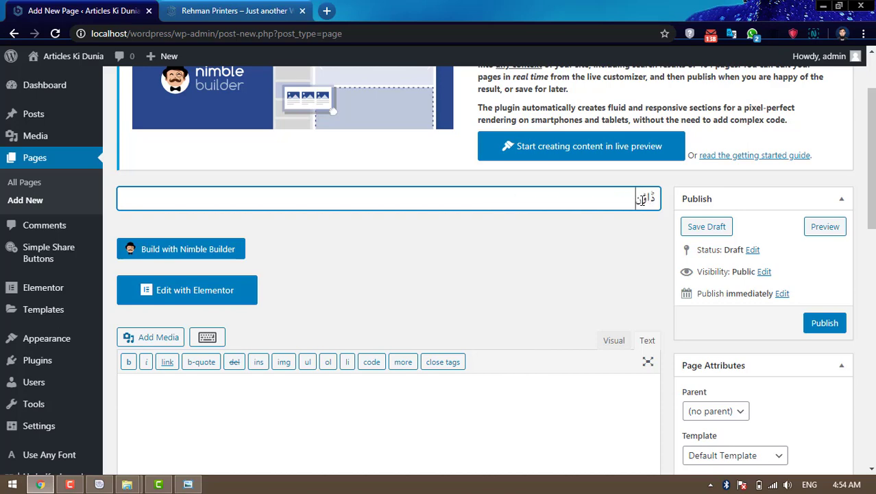
text(وڈز)
click(834, 326)
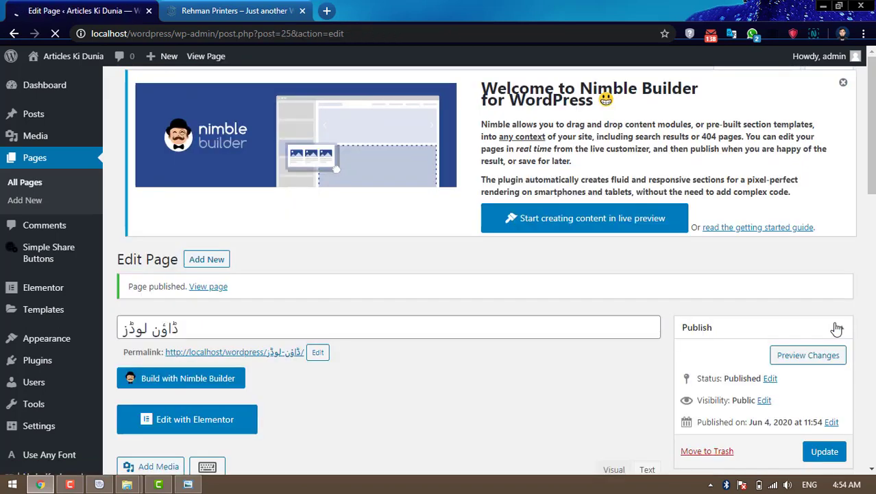
scroll(835, 329, up, 4)
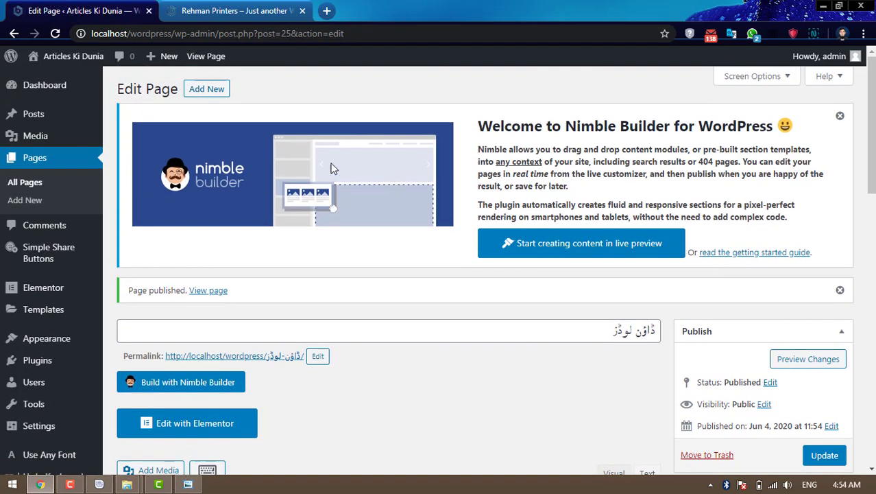
- Create and publish a new page titled ہوم
click(219, 94)
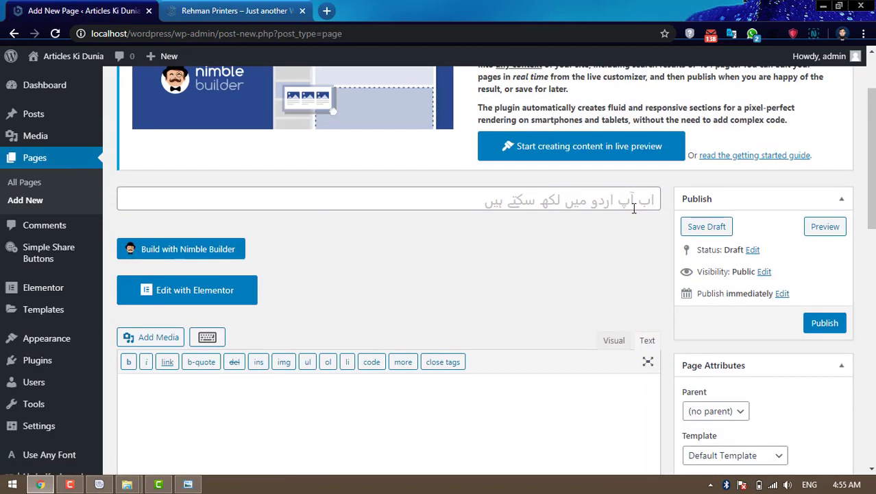
click(639, 198)
text(ہوم)
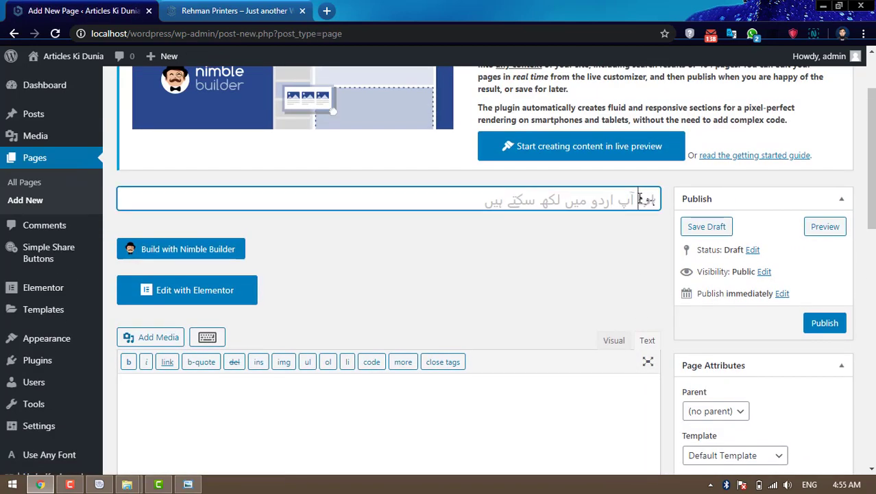
click(824, 325)
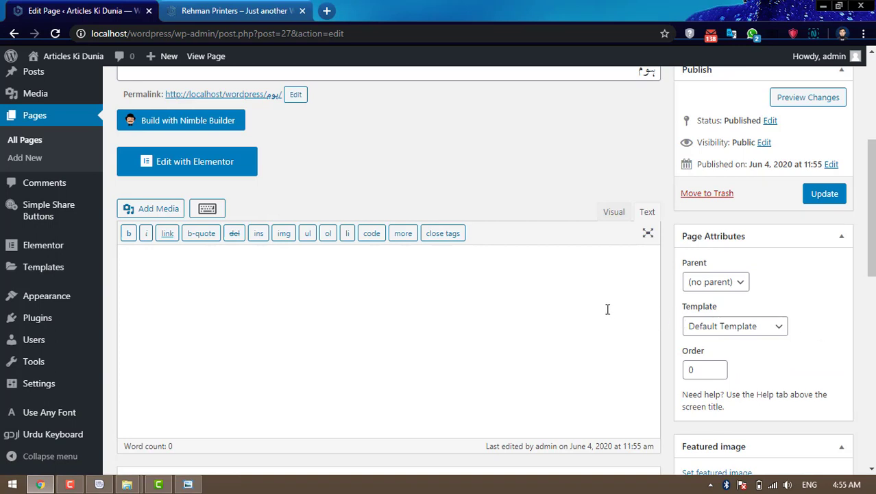
- Reload the Articles Ki Dunia site tab, check its header and tagline, and return to the page editor
click(203, 12)
click(57, 36)
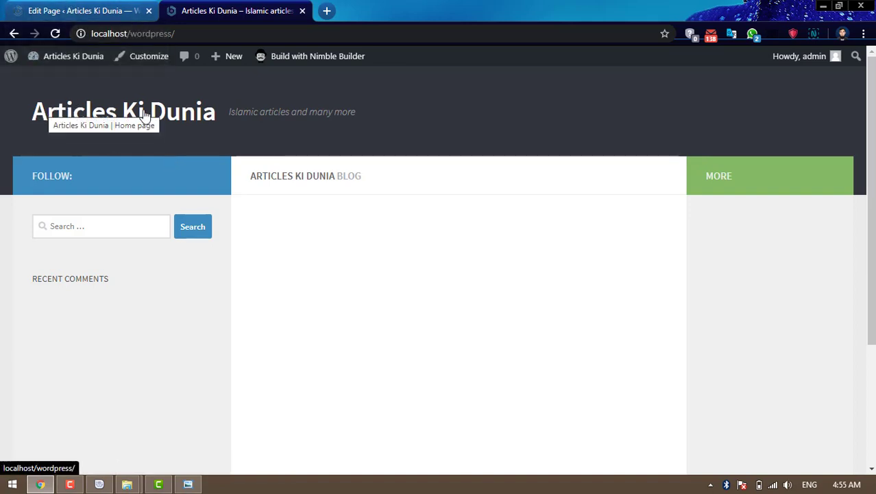
drag(230, 111, 357, 111)
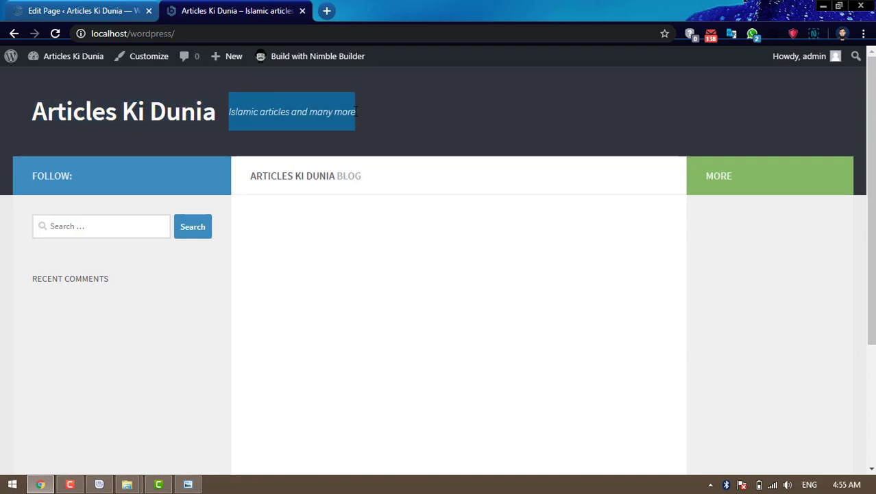
click(414, 120)
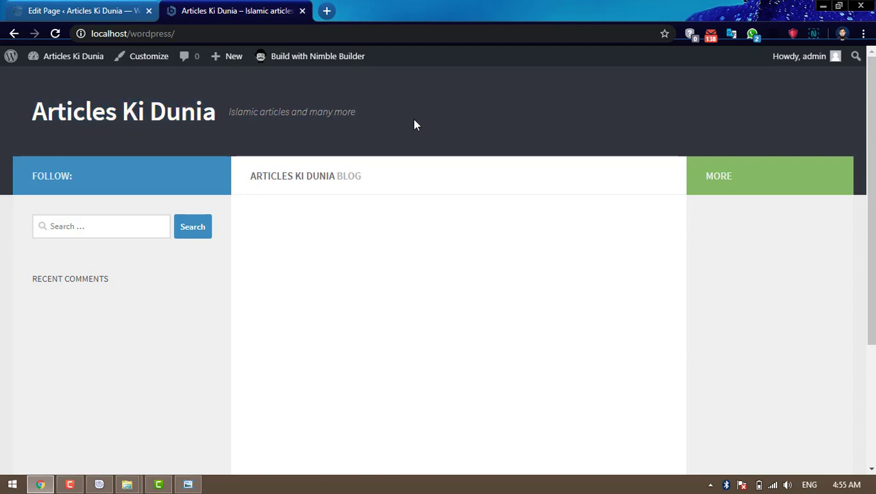
click(65, 8)
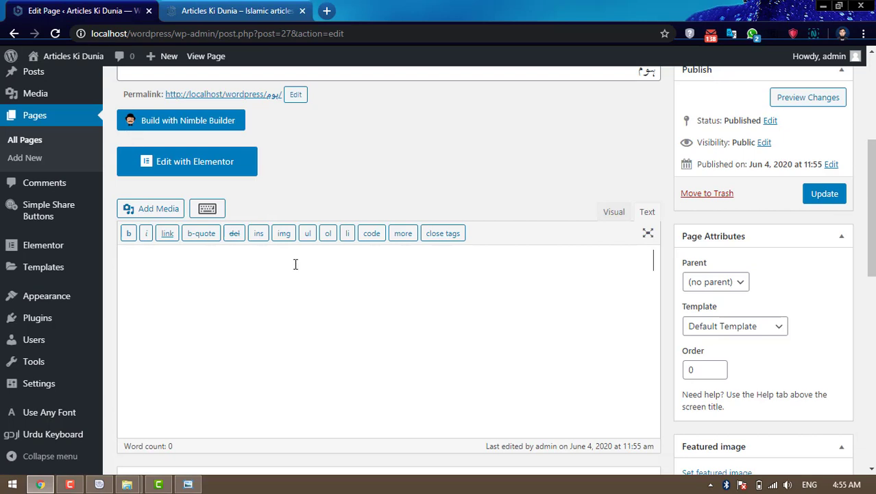
mouse_move(60, 305)
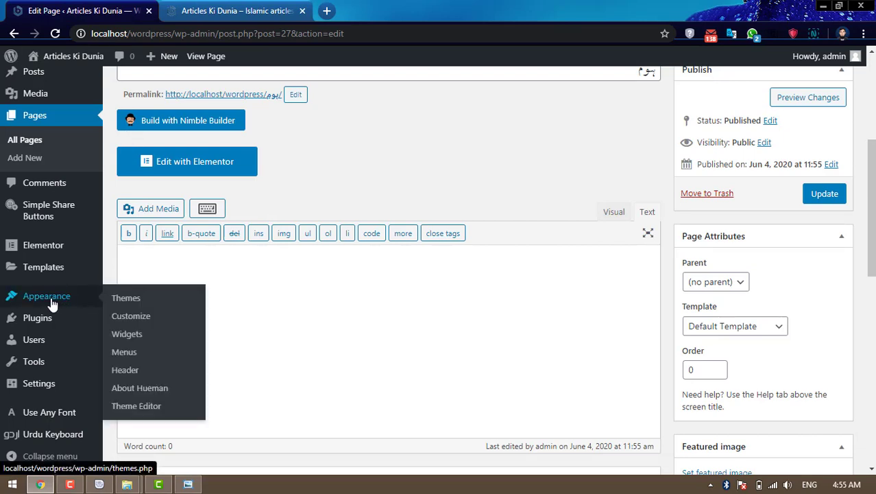
- In Appearance > Menus, create a new menu named 'Main Menu'
click(130, 355)
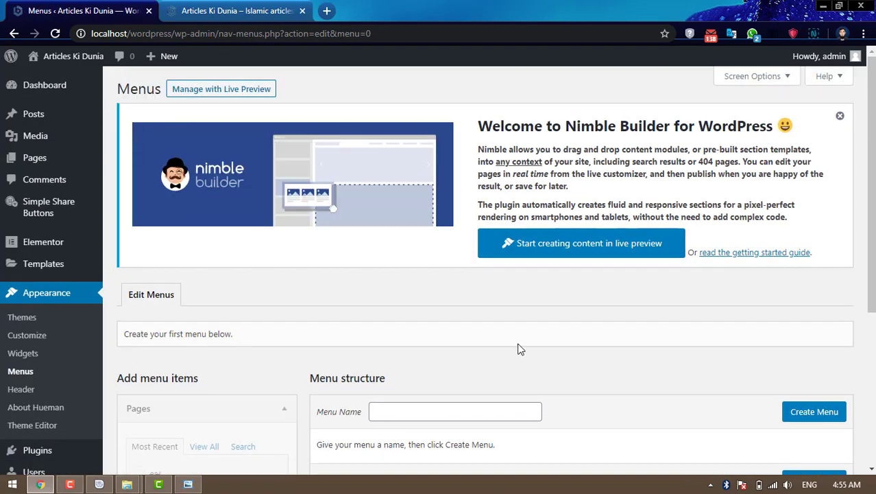
scroll(547, 349, down, 2)
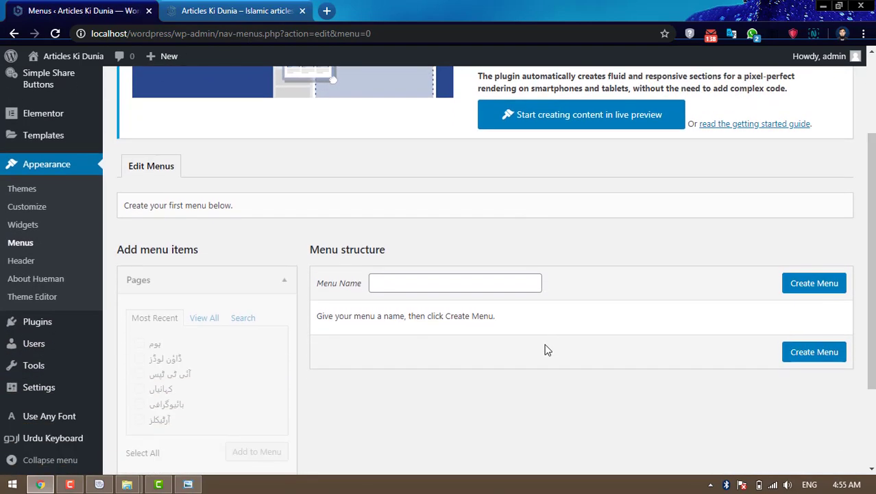
click(491, 283)
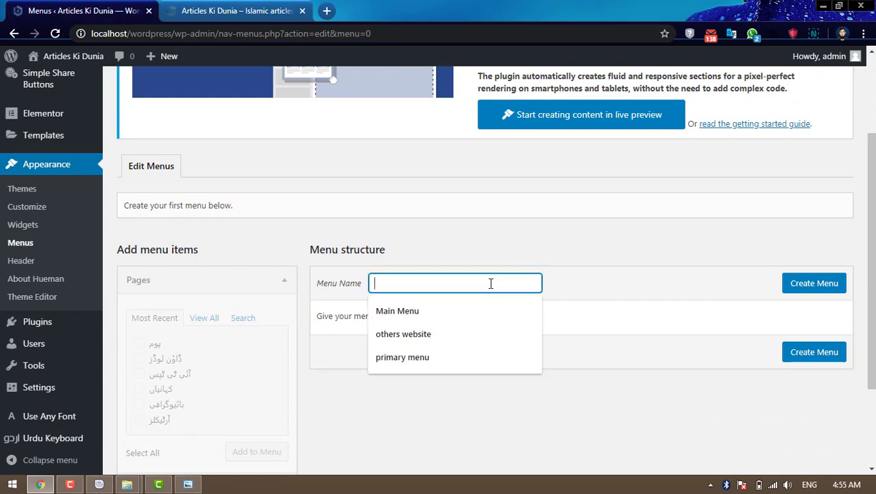
click(421, 310)
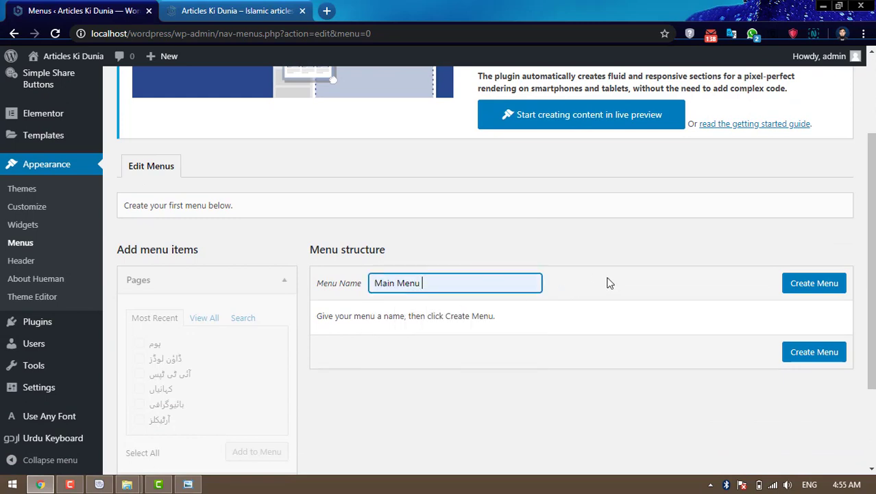
click(825, 289)
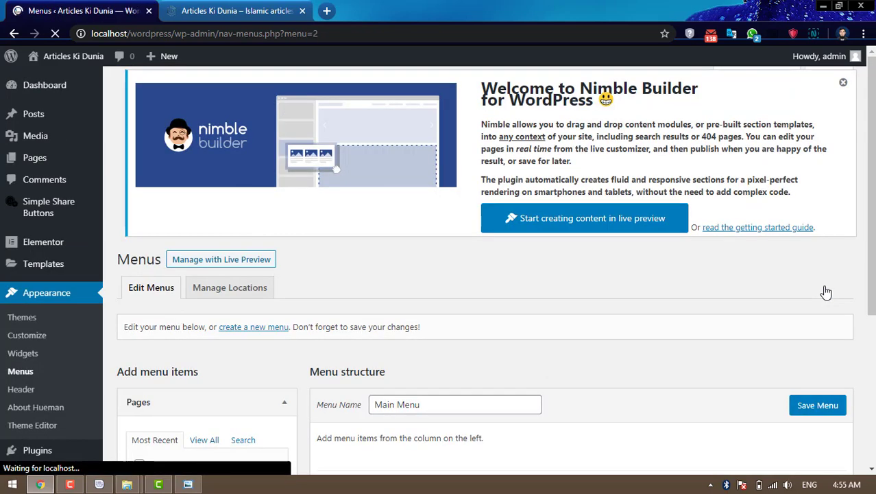
- Add the pages آئی ٹی ٹپس, آرٹیکلز, بائیوگرافی, ڈاؤن لوڈز, کہانیاں and ہوم to Main Menu
scroll(720, 290, down, 3)
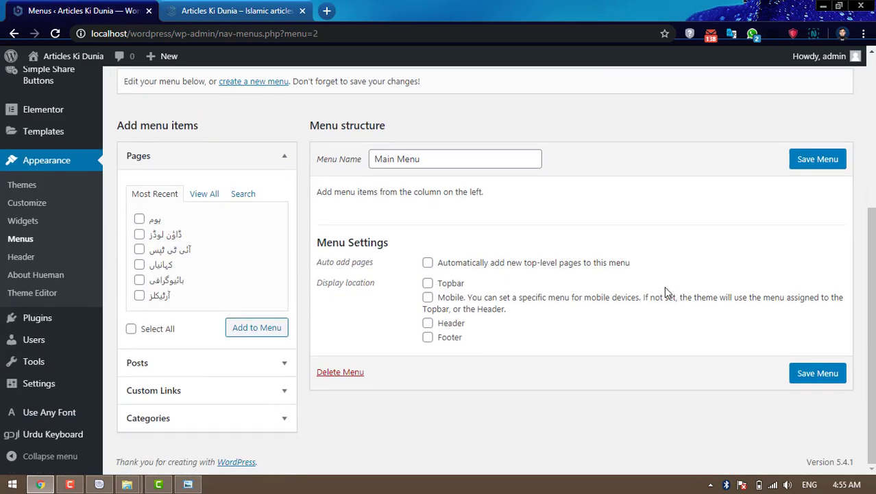
click(214, 198)
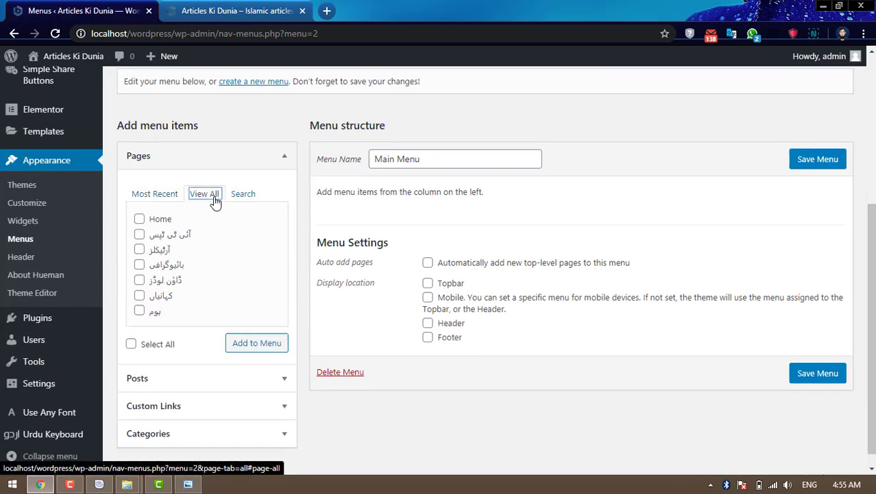
click(139, 234)
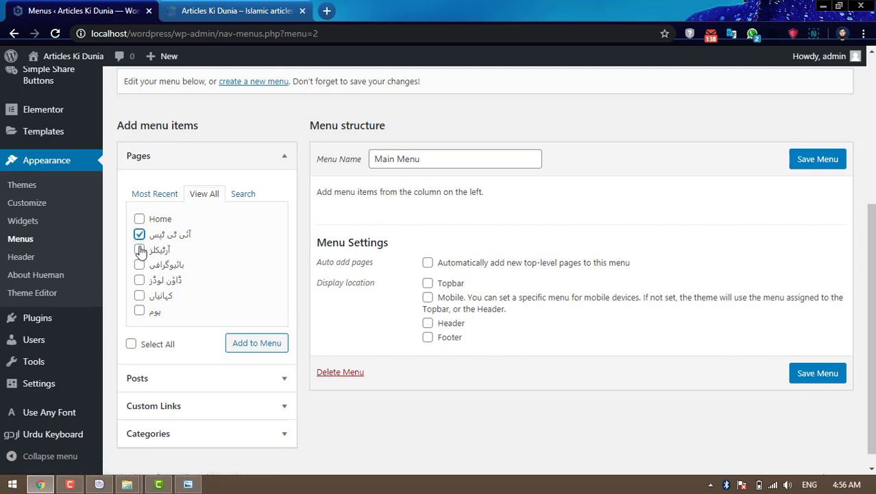
click(139, 250)
click(139, 264)
click(139, 281)
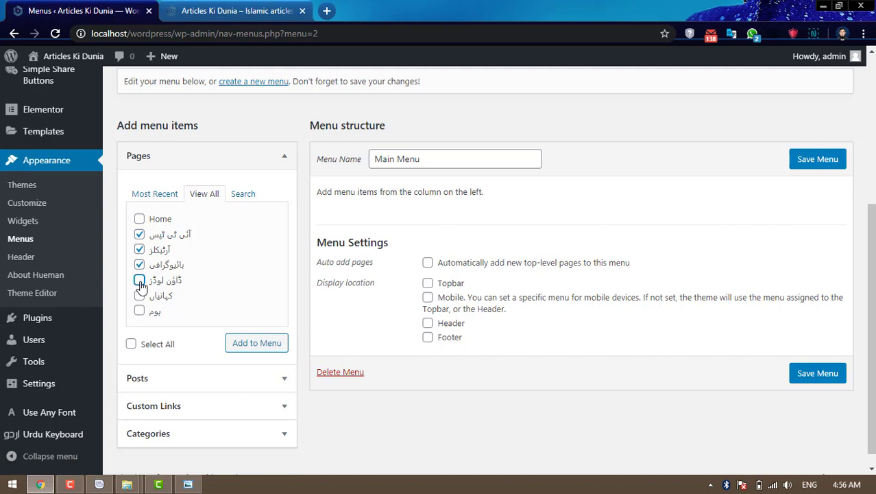
click(140, 296)
click(139, 310)
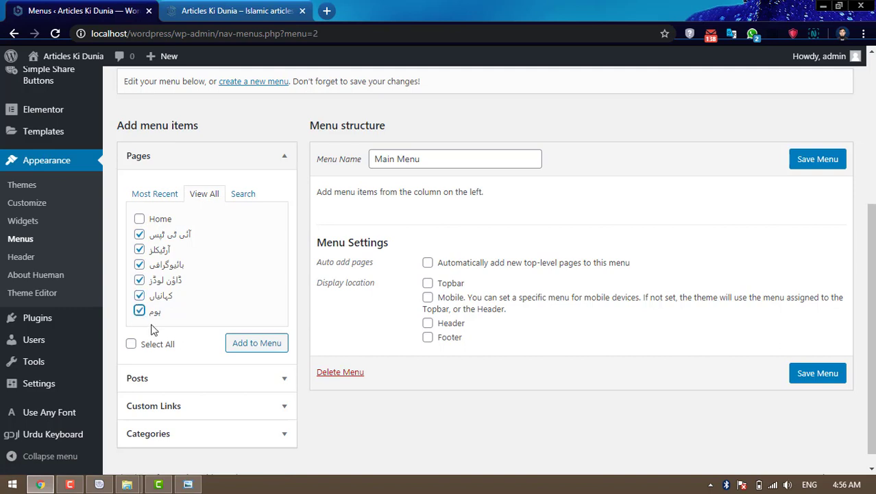
click(253, 348)
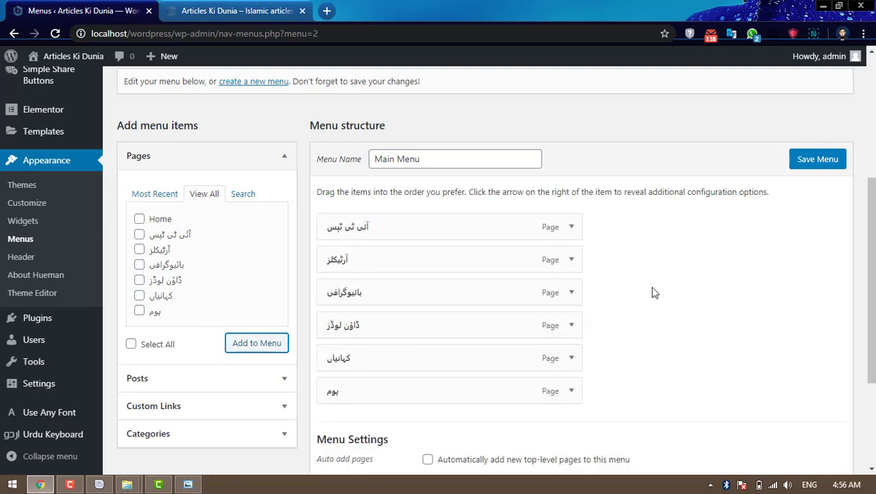
- Save Main Menu with its new page items
scroll(699, 285, down, 2)
scroll(699, 285, down, 1)
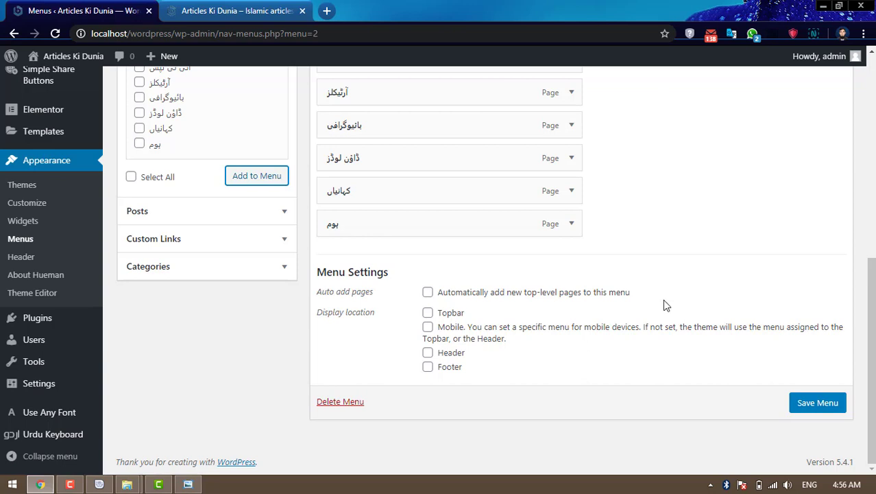
click(819, 404)
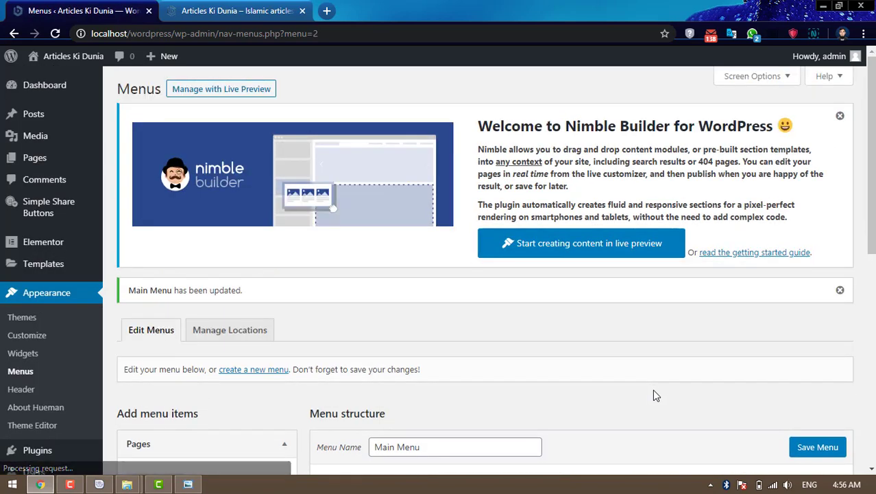
- Reload the site's front page to check it, then come back to the menus admin
click(233, 12)
click(57, 35)
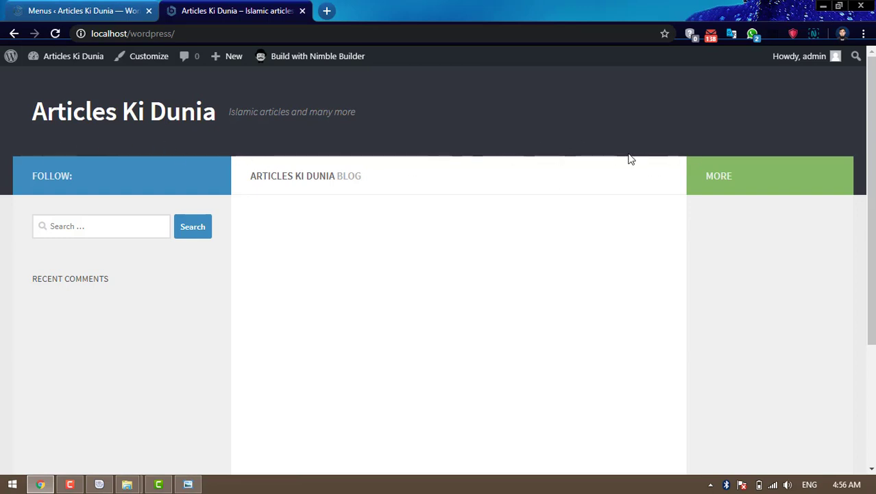
click(82, 10)
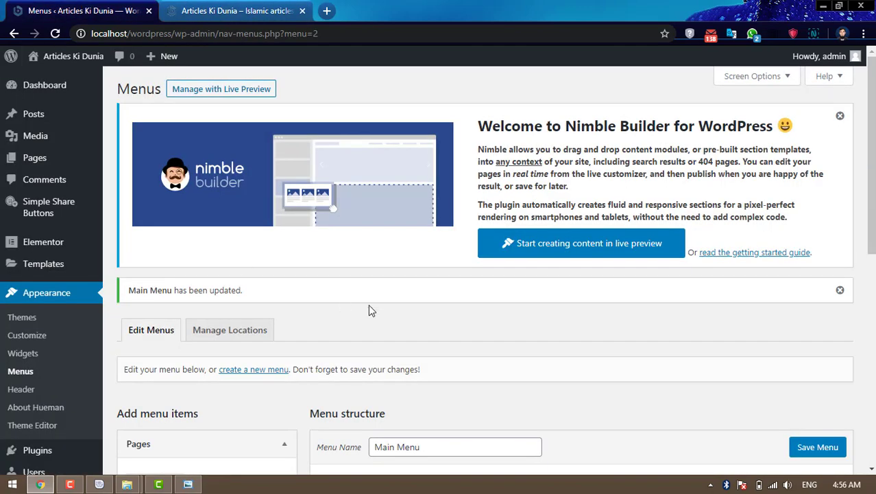
- Set Header and Mobile locations to Main Menu, leave Topbar unassigned, save, and view the site
click(212, 332)
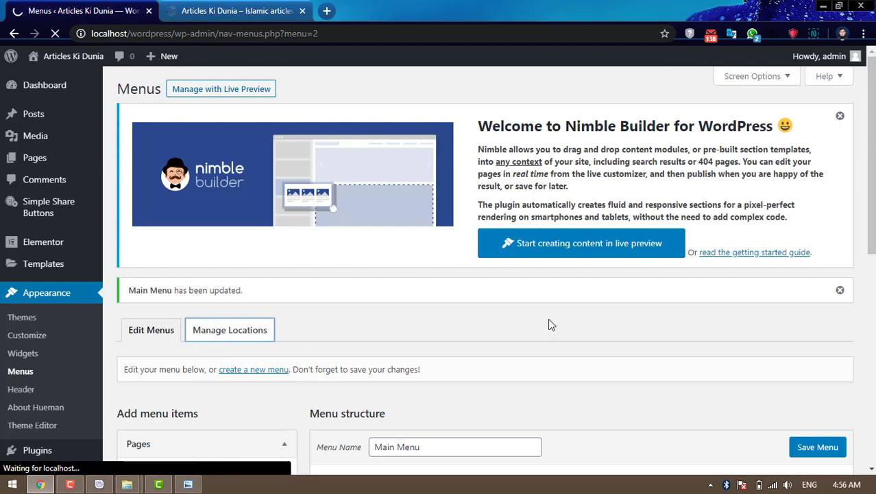
scroll(548, 323, down, 2)
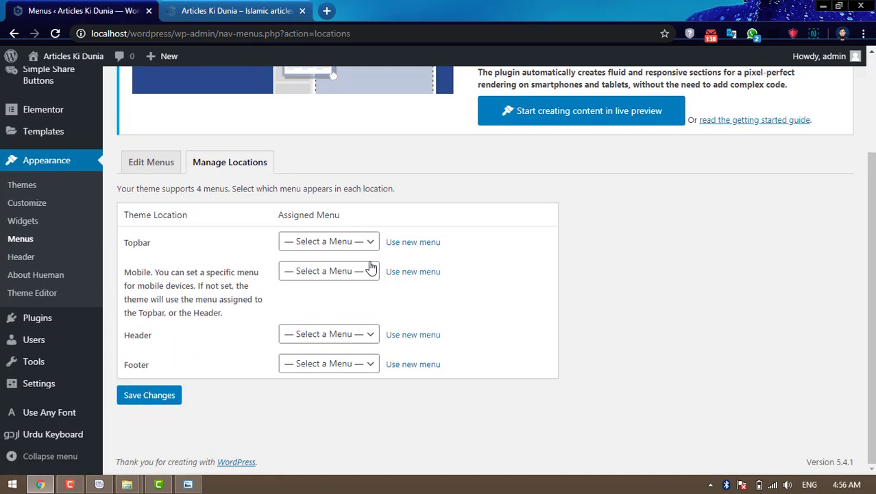
click(356, 243)
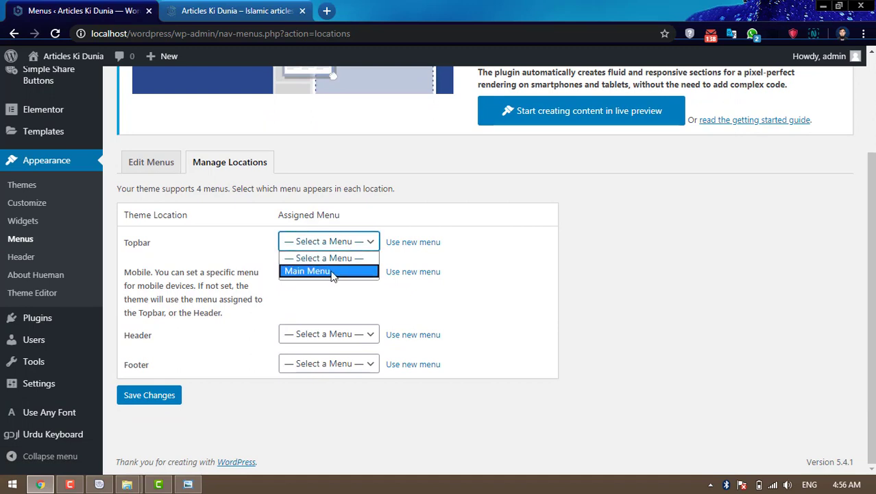
click(334, 274)
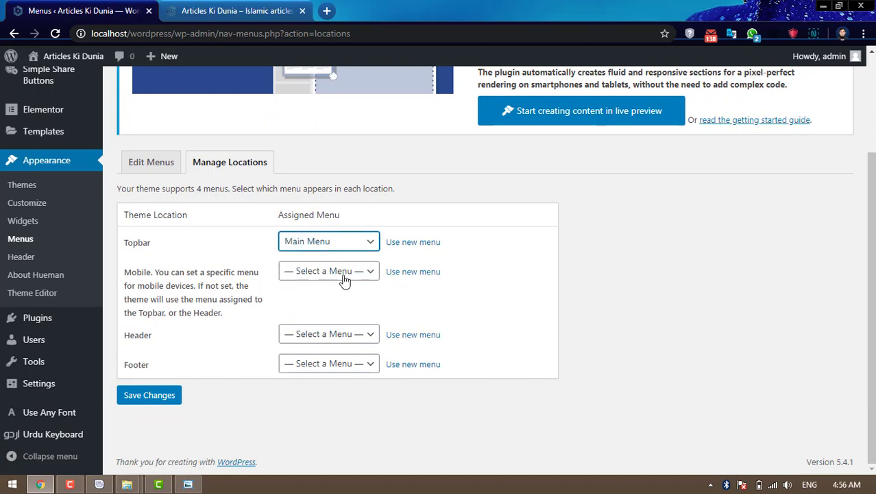
click(348, 244)
click(327, 258)
click(356, 334)
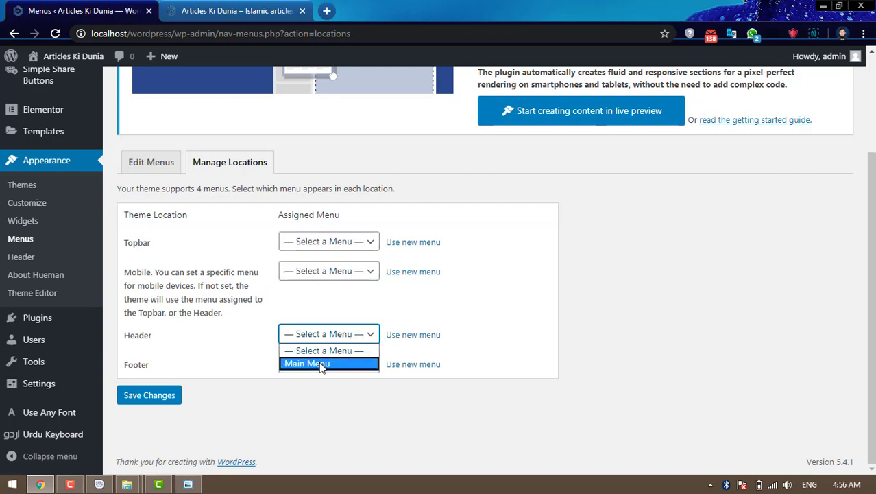
click(323, 362)
click(353, 273)
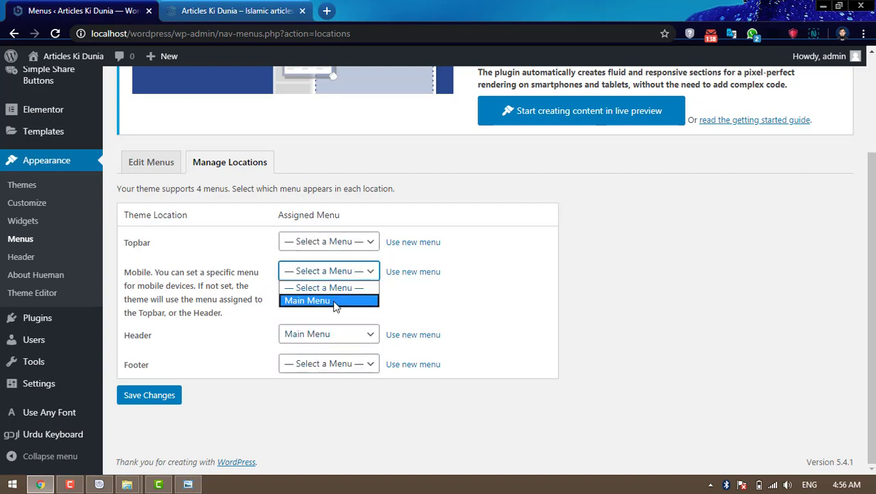
click(335, 302)
click(171, 397)
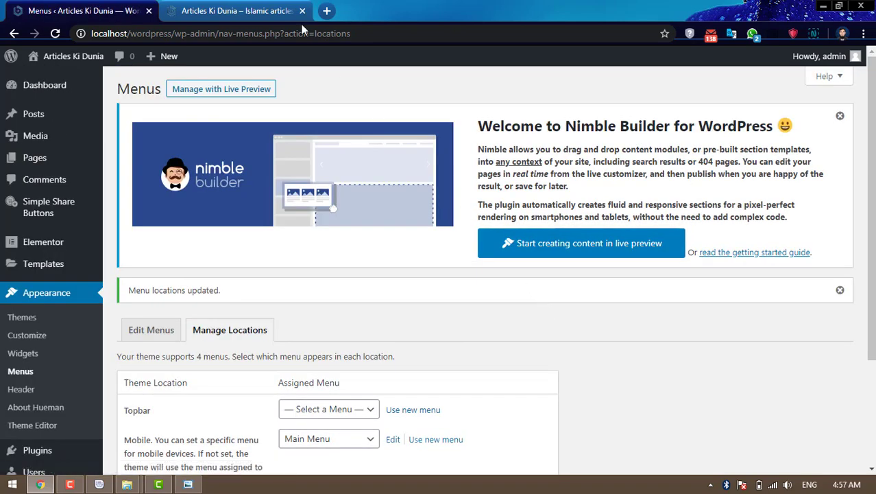
click(264, 10)
click(55, 34)
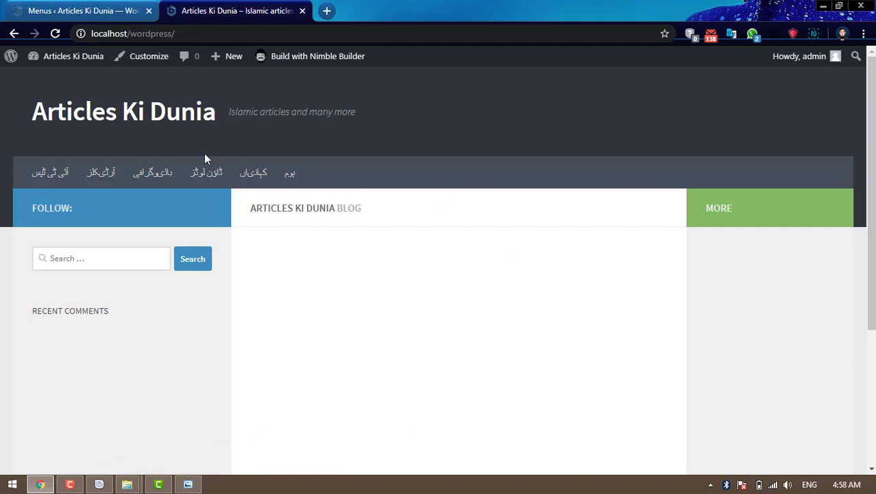
click(55, 12)
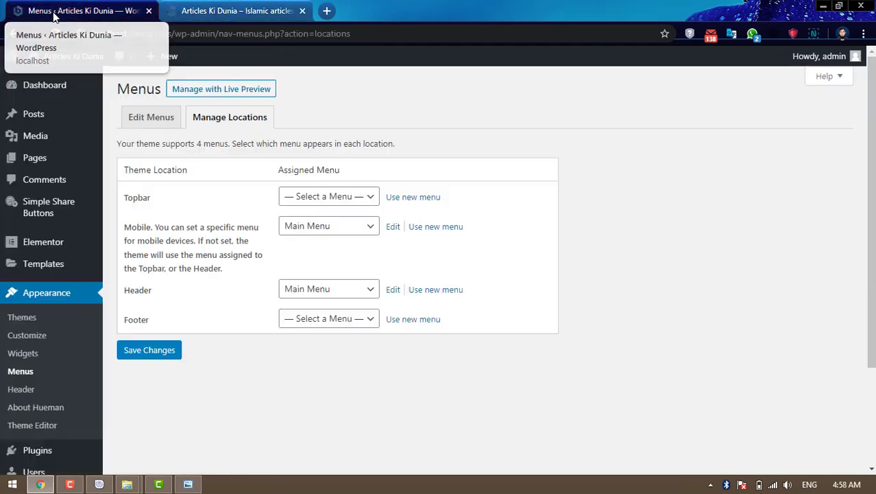
scroll(535, 220, down, 2)
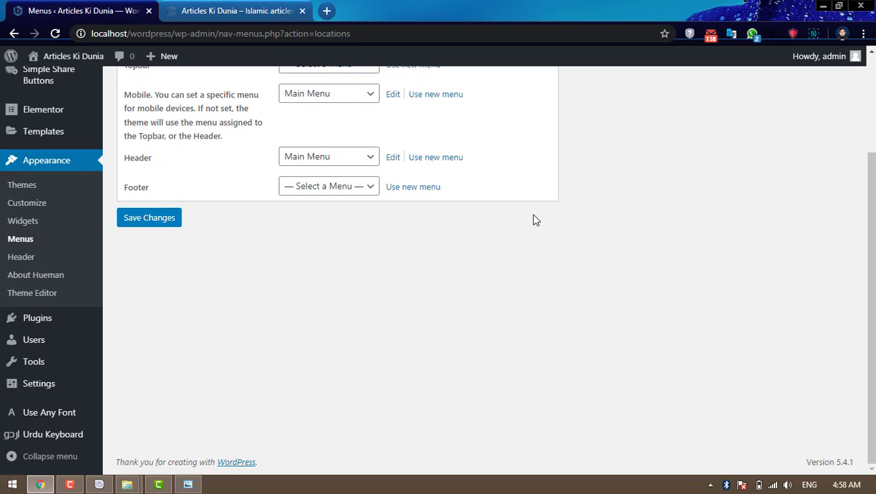
scroll(536, 220, up, 2)
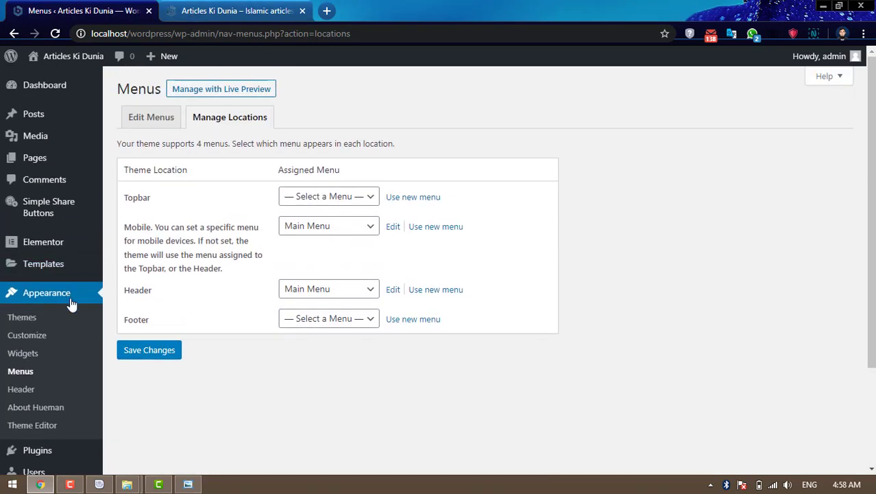
scroll(72, 303, down, 2)
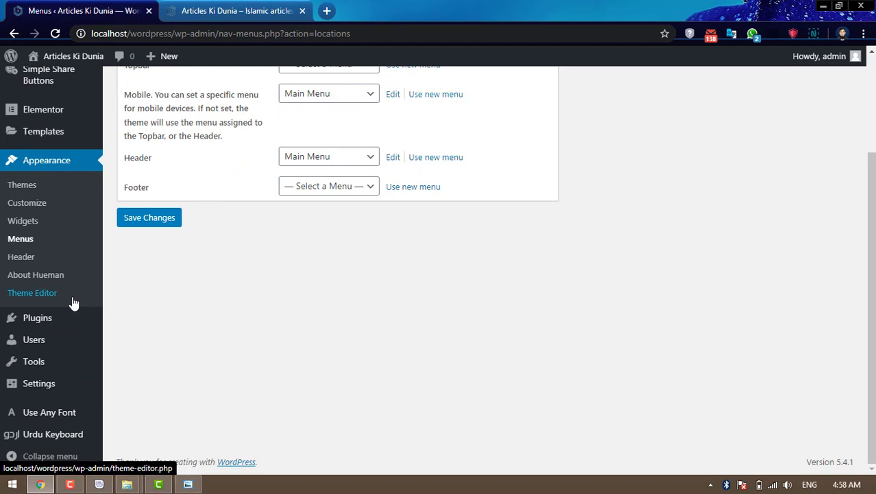
- Open the Use Any Font settings page and scroll down to its Upload Fonts section
click(48, 419)
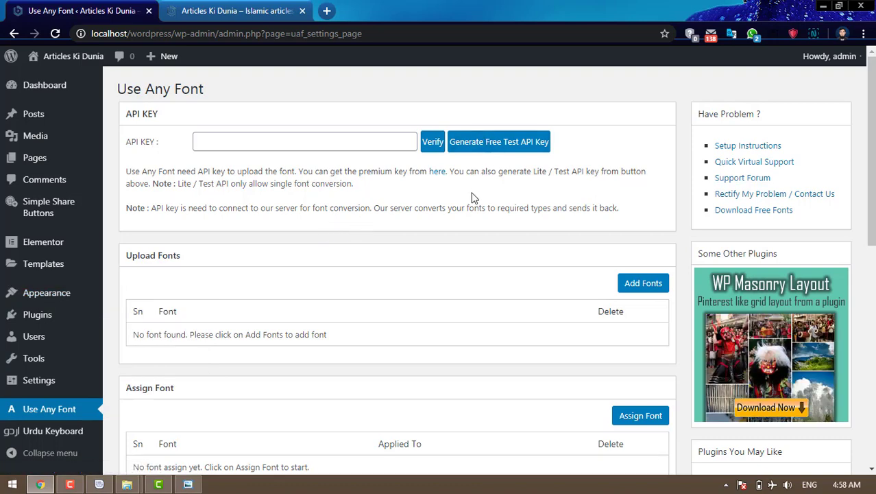
scroll(472, 198, down, 2)
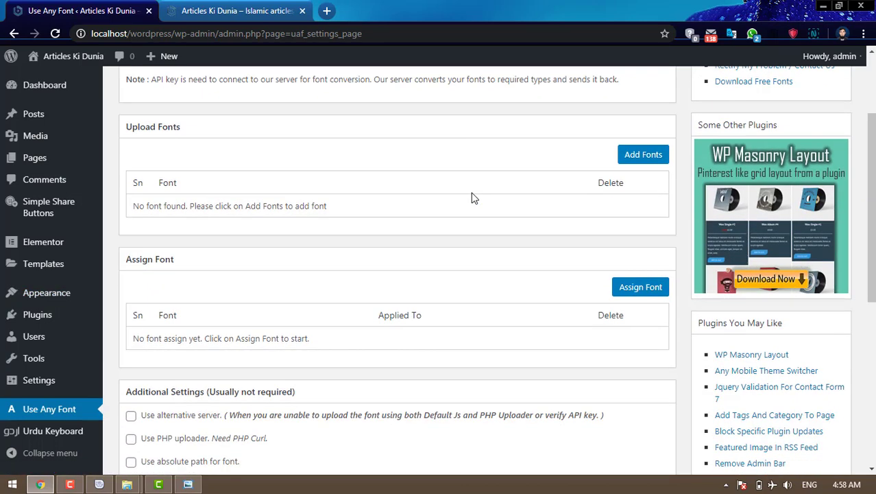
- Start a new font upload and choose Jameel Noori Nastaleeq.ttf from the Urdu theme fonts folder on D:
click(663, 160)
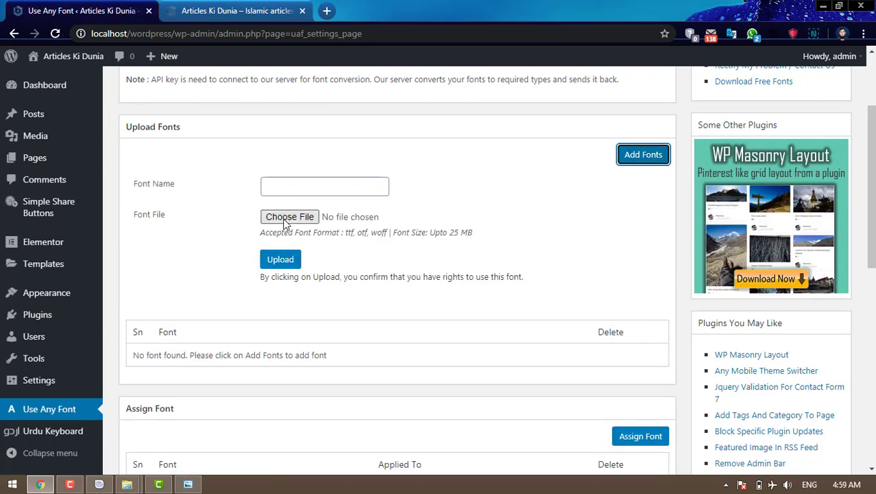
click(294, 218)
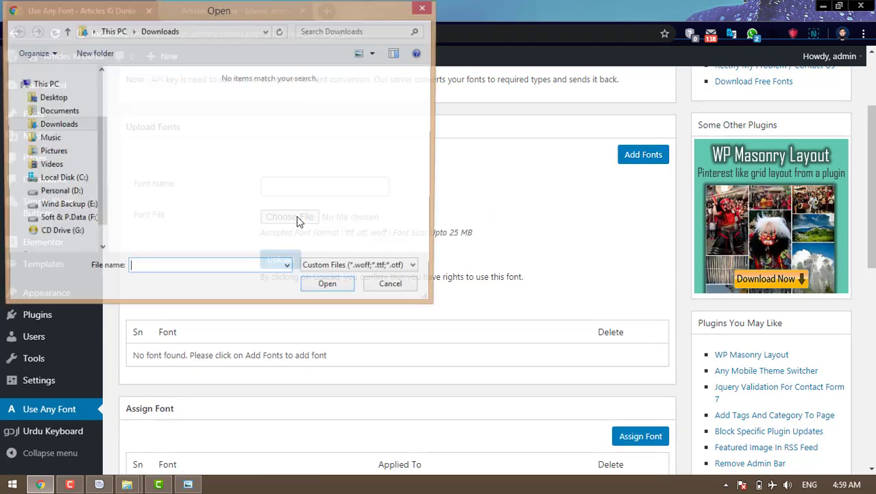
click(80, 194)
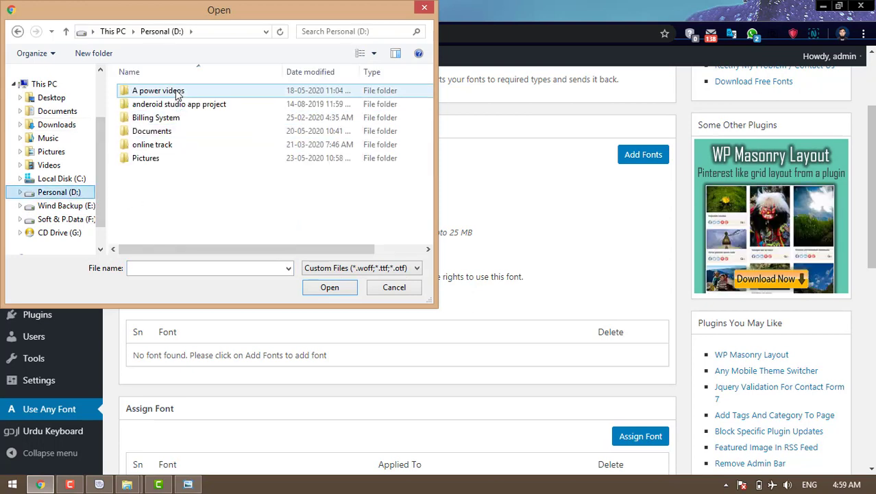
double_click(192, 131)
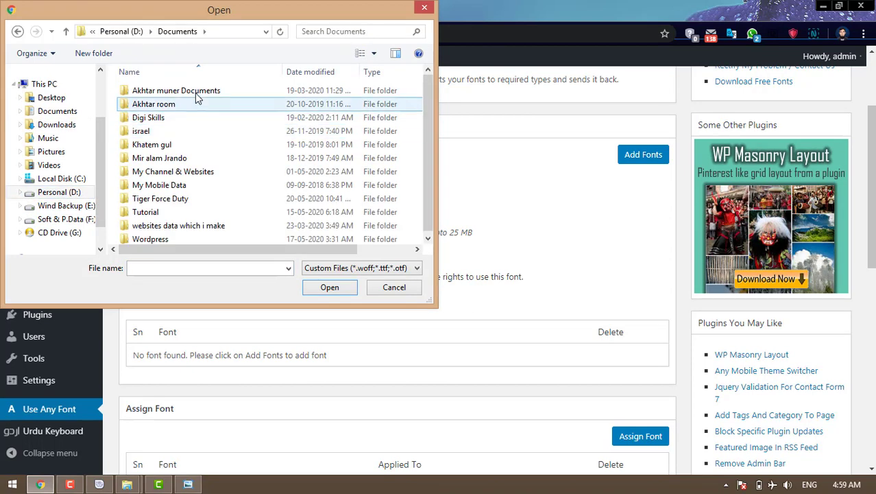
double_click(189, 172)
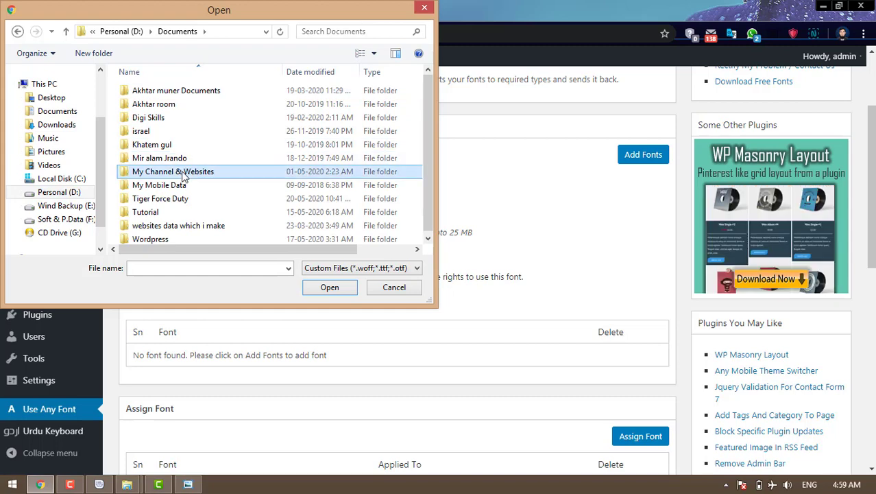
double_click(174, 91)
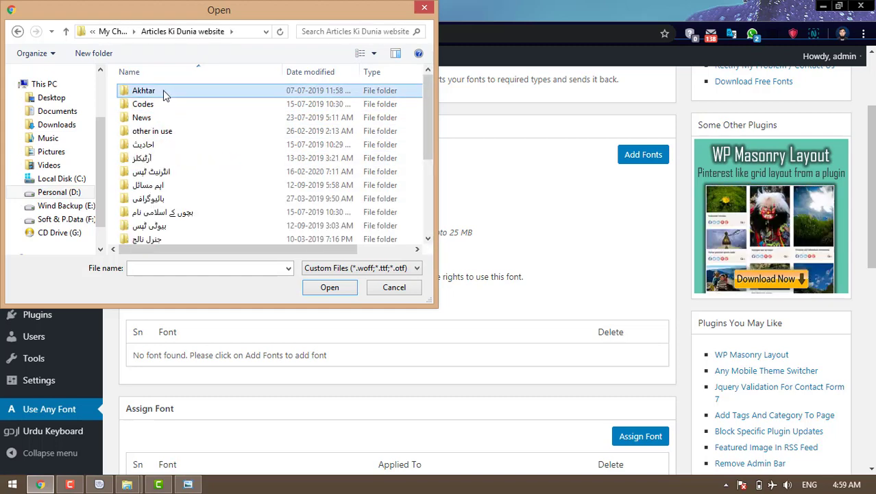
double_click(171, 131)
double_click(181, 92)
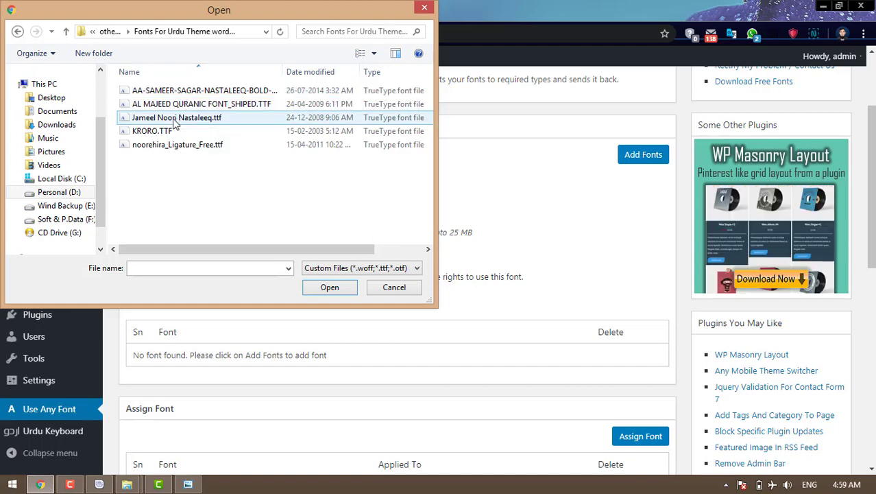
click(177, 117)
click(330, 286)
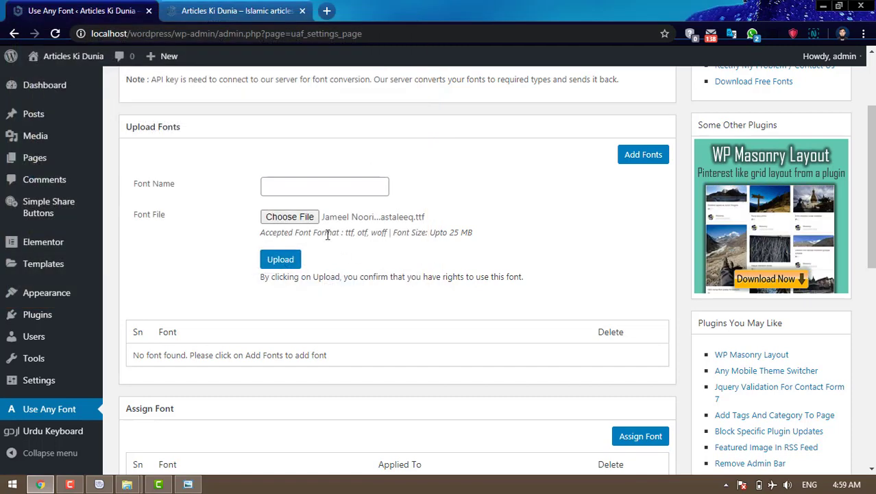
- Name the font 'jameel nstlqq' and upload it, retrying the upload once
click(307, 185)
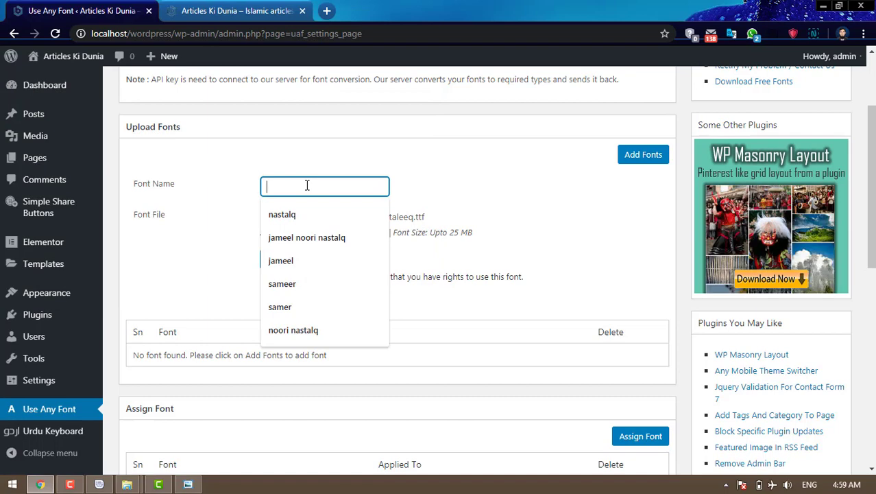
click(296, 261)
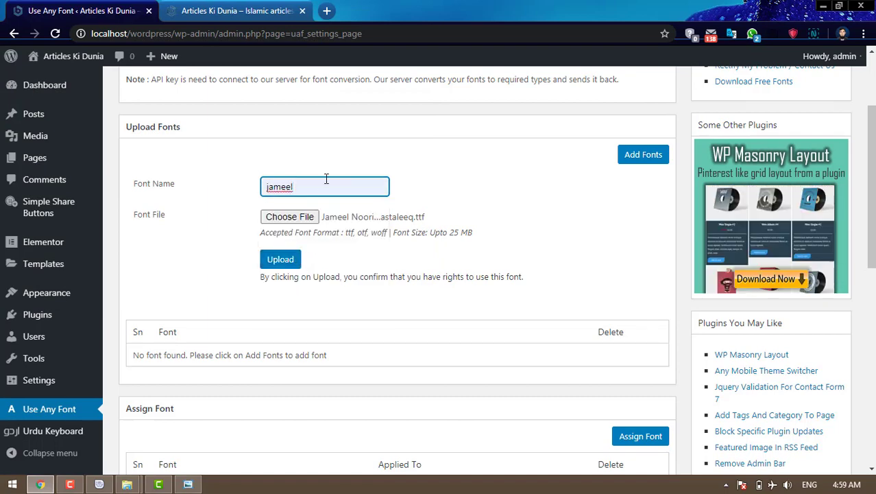
text(nstlq)
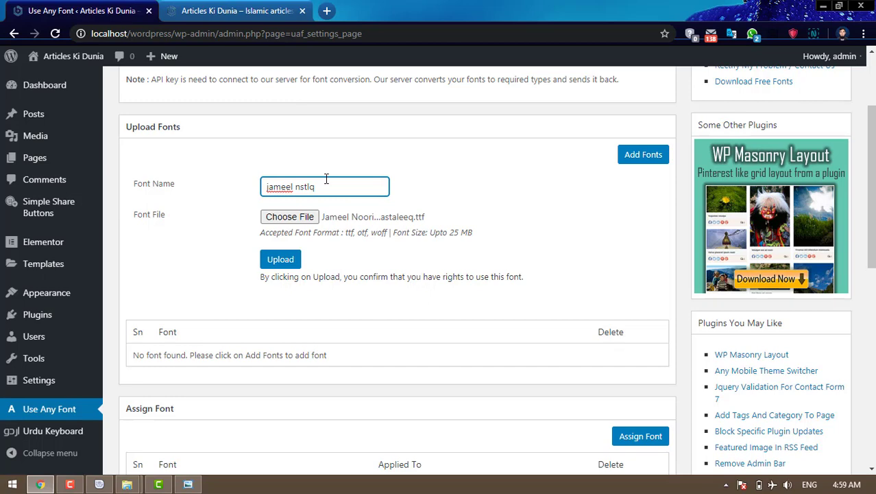
click(288, 261)
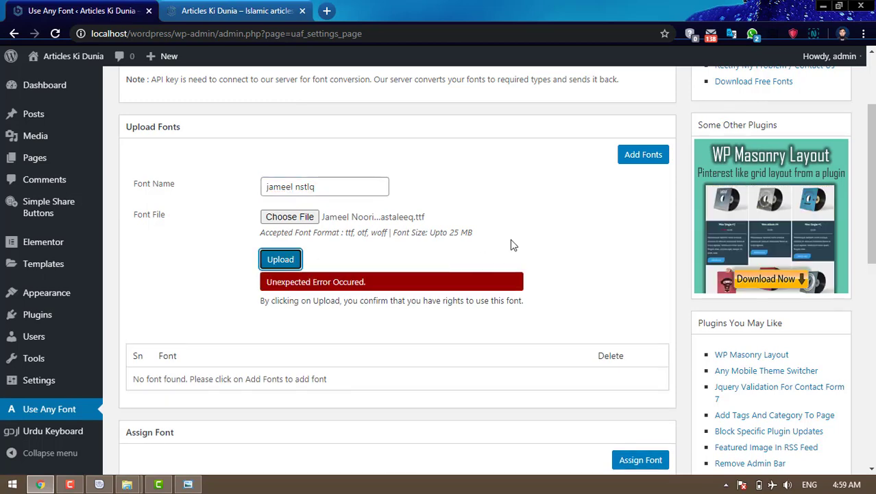
click(280, 260)
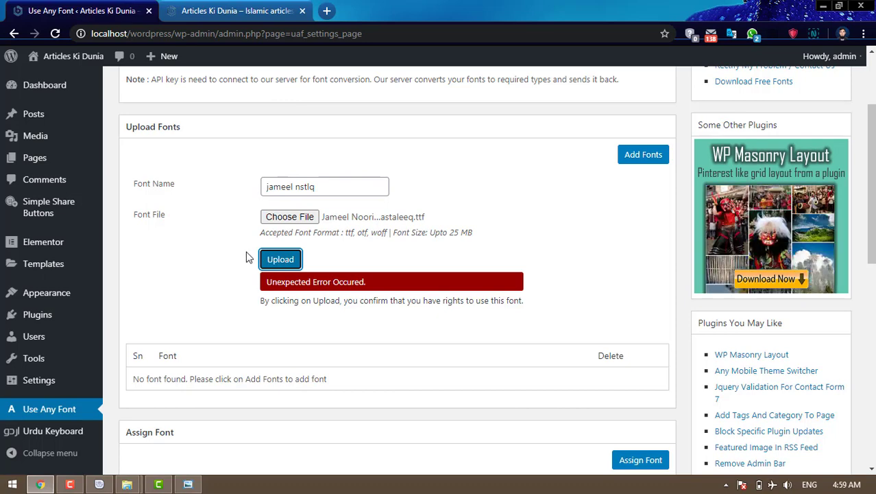
- Scroll through the Use Any Font page to check whether the font appears in the list
scroll(249, 257, down, 1)
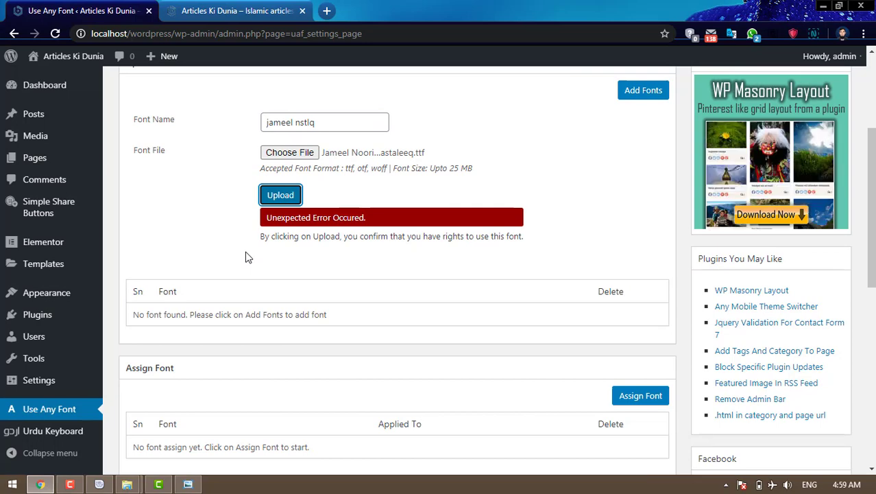
scroll(249, 258, down, 3)
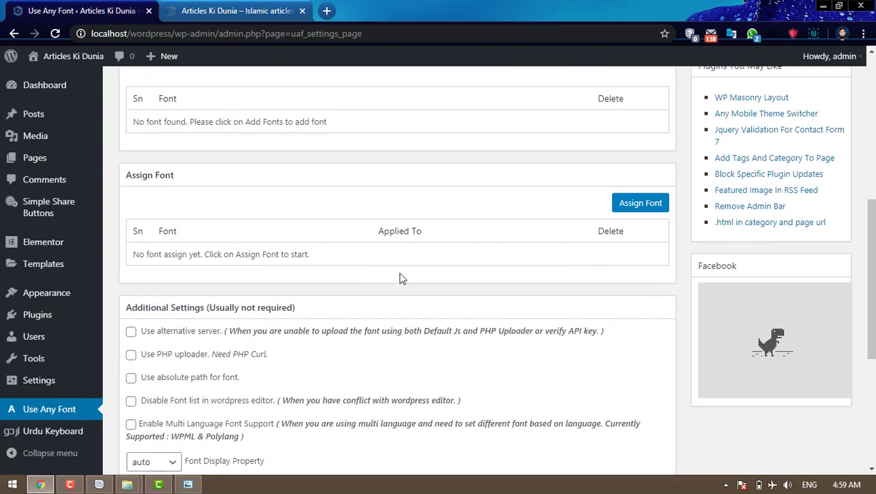
scroll(399, 276, up, 3)
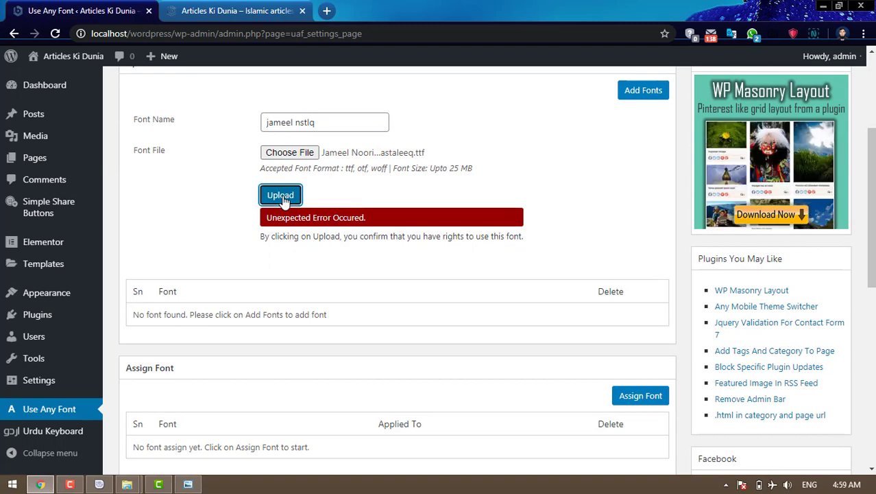
scroll(472, 271, up, 3)
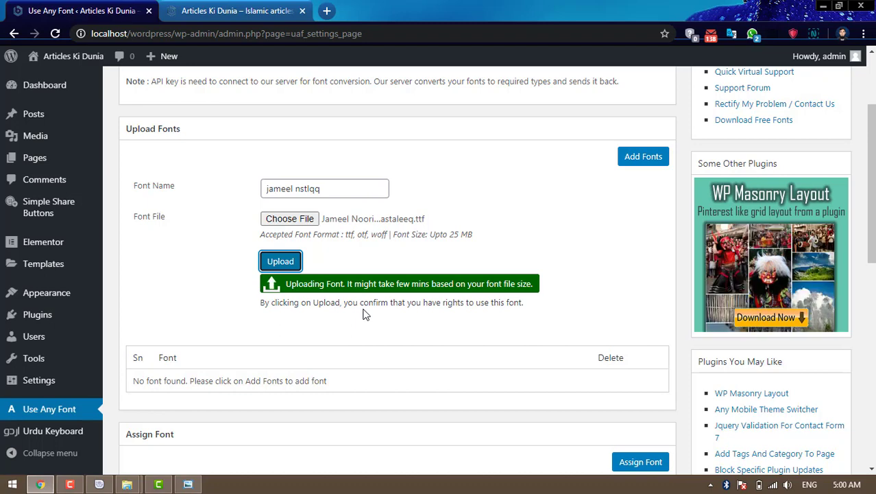
scroll(365, 314, down, 1)
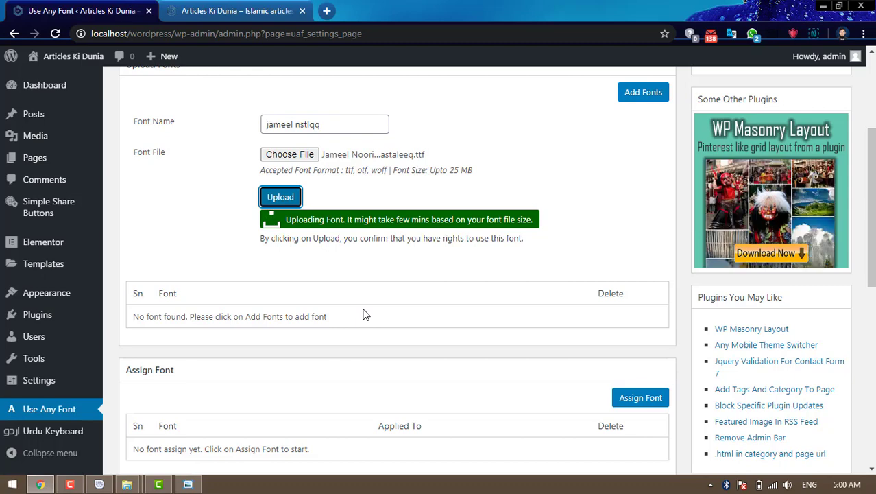
scroll(366, 314, up, 1)
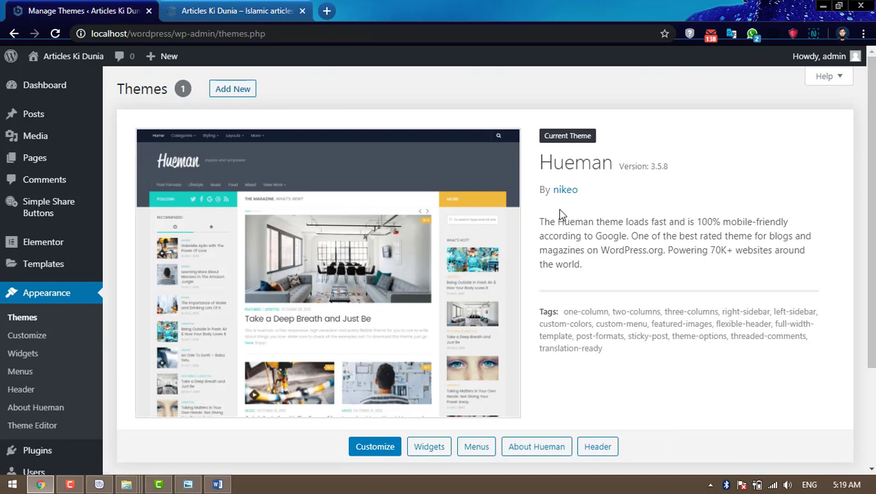
- Open Hueman's Theme Functions (functions.php) in the Theme Editor and scroll to its end
scroll(562, 215, down, 2)
scroll(713, 269, up, 2)
scroll(714, 273, down, 2)
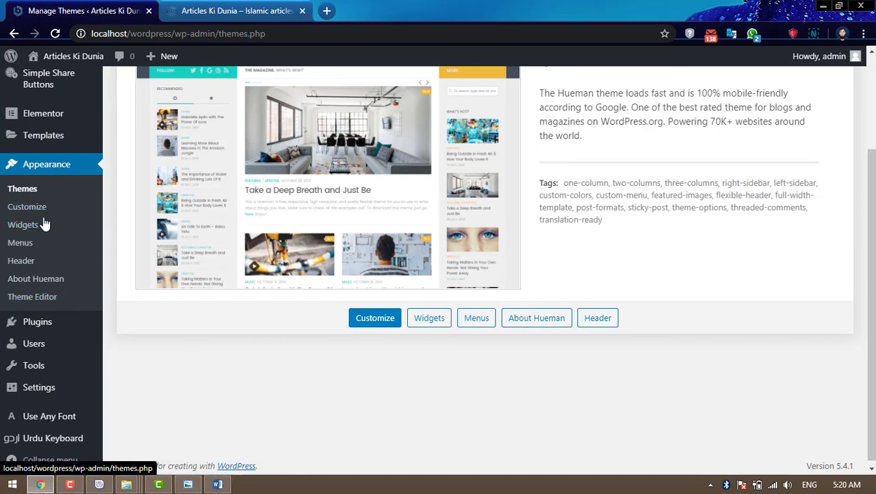
click(47, 303)
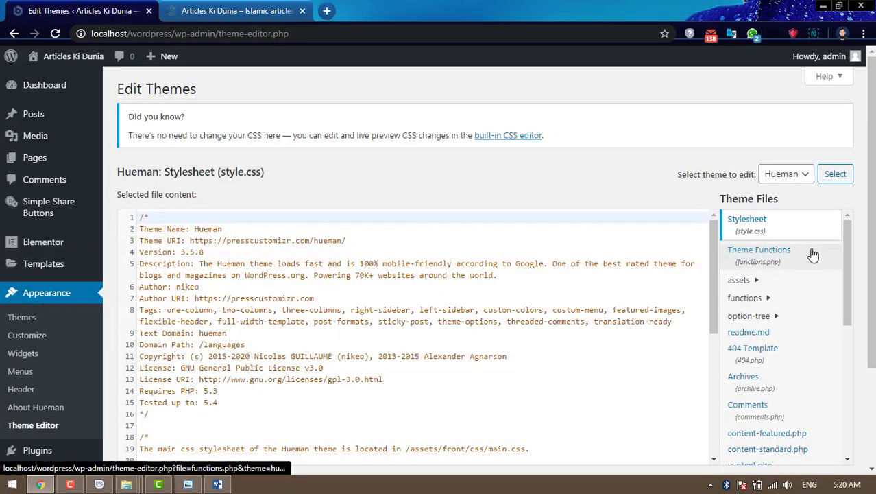
scroll(809, 253, down, 1)
scroll(810, 253, up, 1)
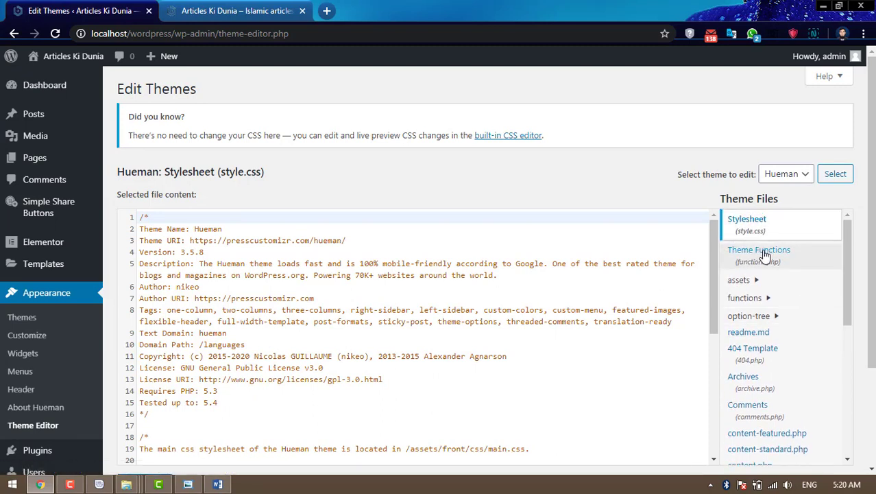
click(787, 257)
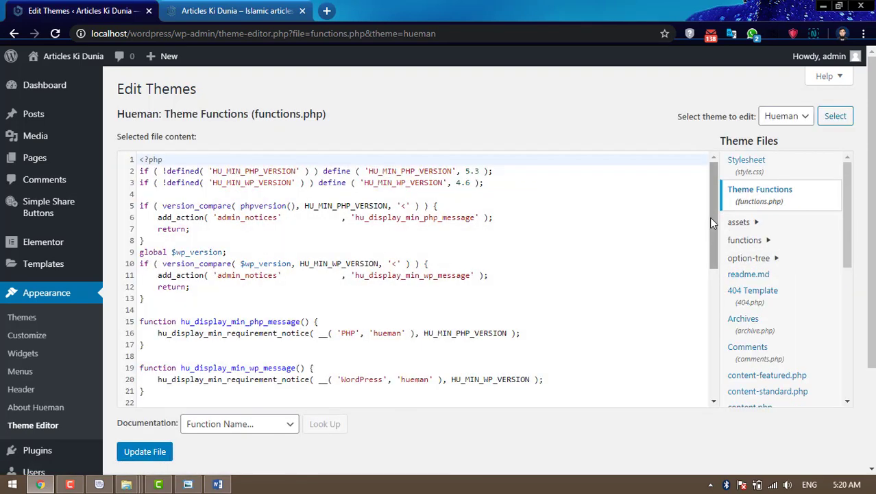
drag(713, 223, 711, 361)
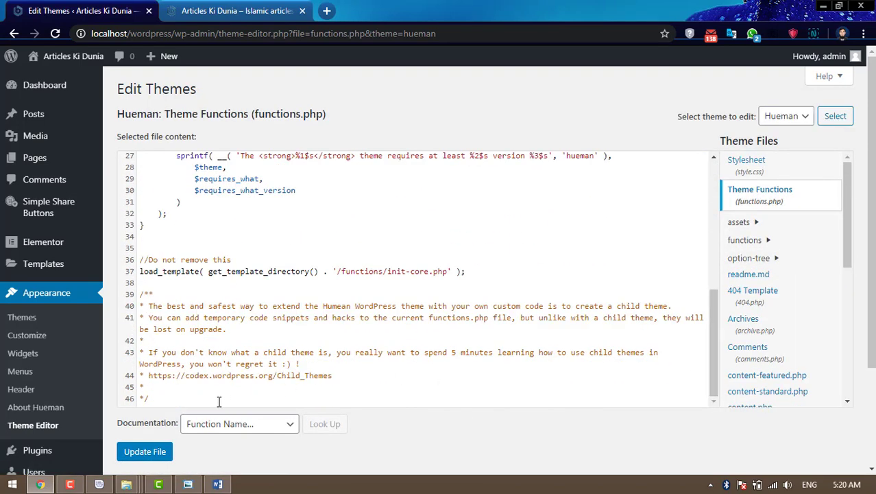
- Copy the ALLOW_UNFILTERED_UPLOADS define line from the Word notes document
click(217, 484)
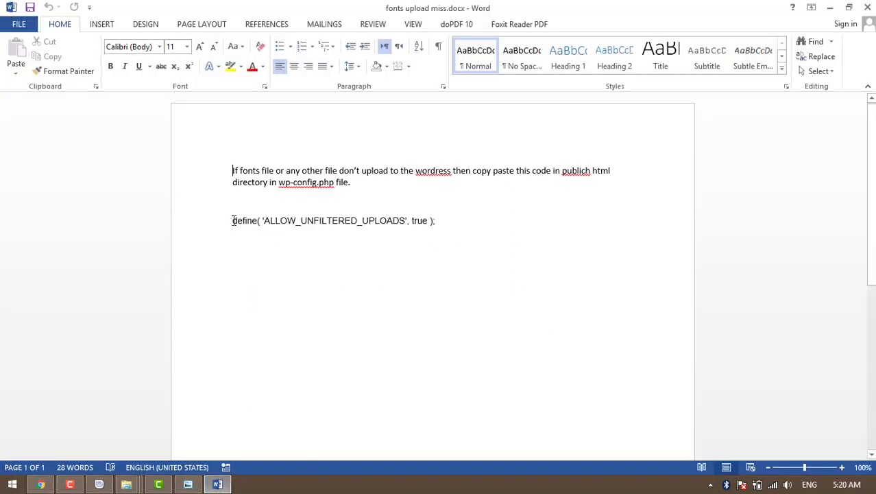
drag(234, 220, 436, 220)
key(ctrl+c)
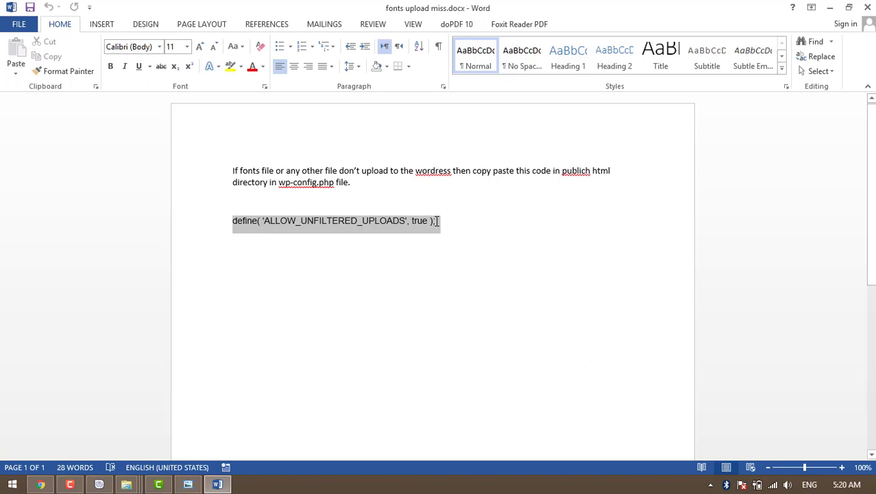
click(52, 485)
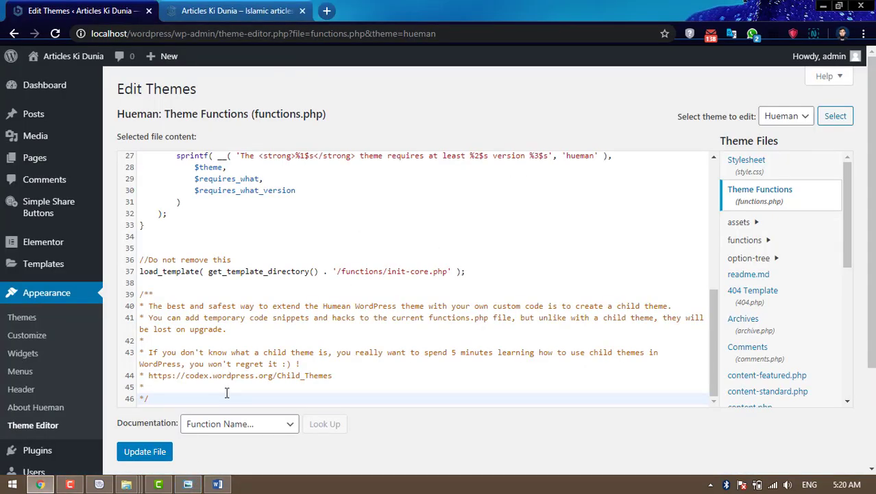
- Paste define( 'ALLOW_UNFILTERED_UPLOADS', true ); on a new last line and update functions.php
key(Return)
key(ctrl+v)
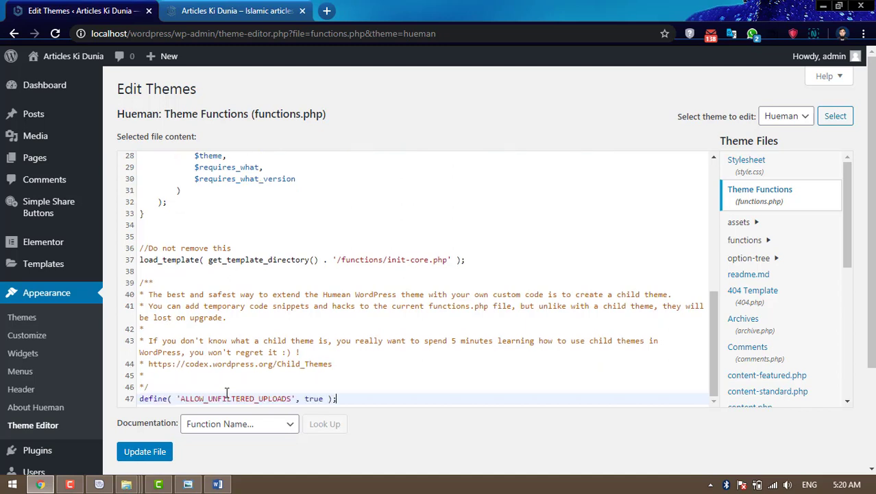
click(146, 452)
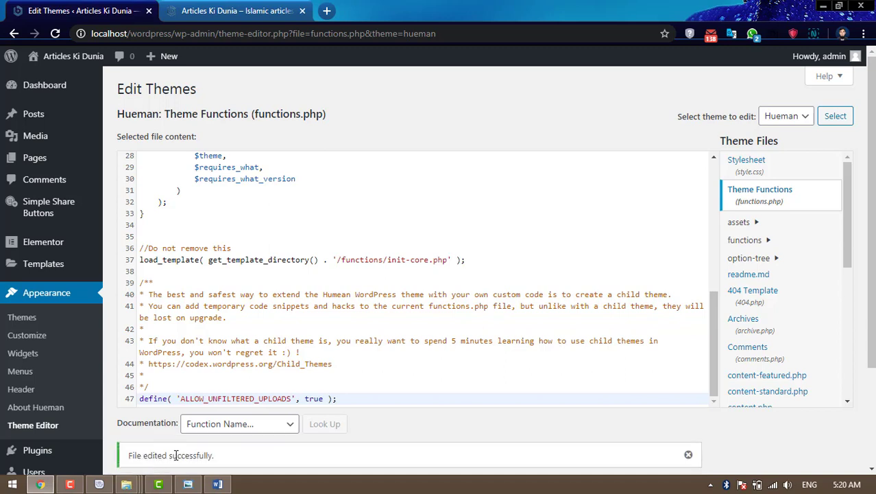
drag(128, 456, 218, 457)
click(420, 430)
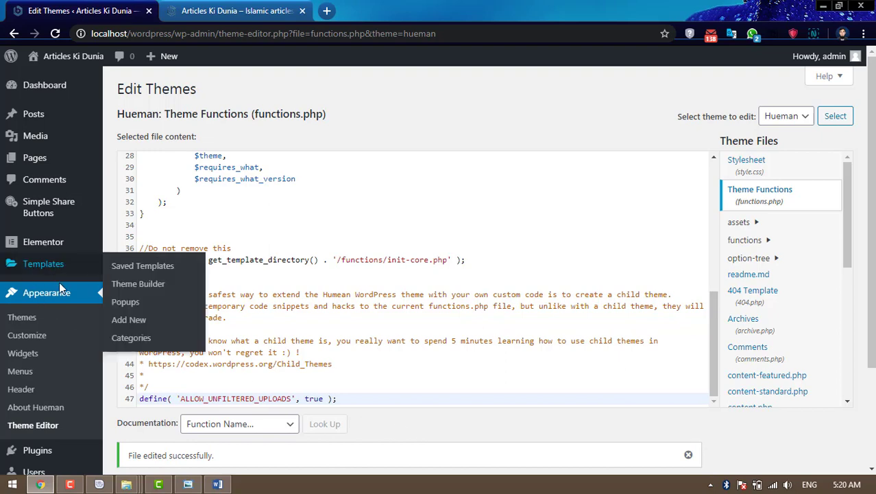
scroll(80, 310, down, 2)
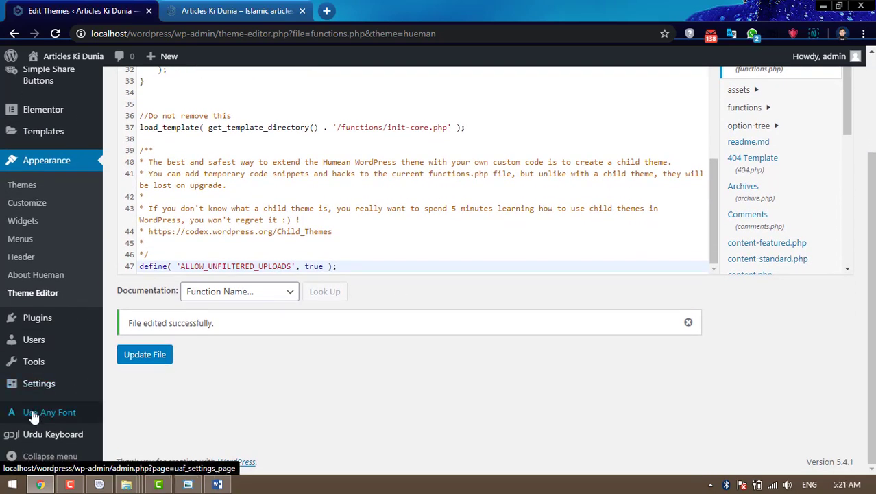
- Upload Jameel Noori Nastaleeq.ttf in Use Any Font with the font name 'j nstlq'
click(31, 415)
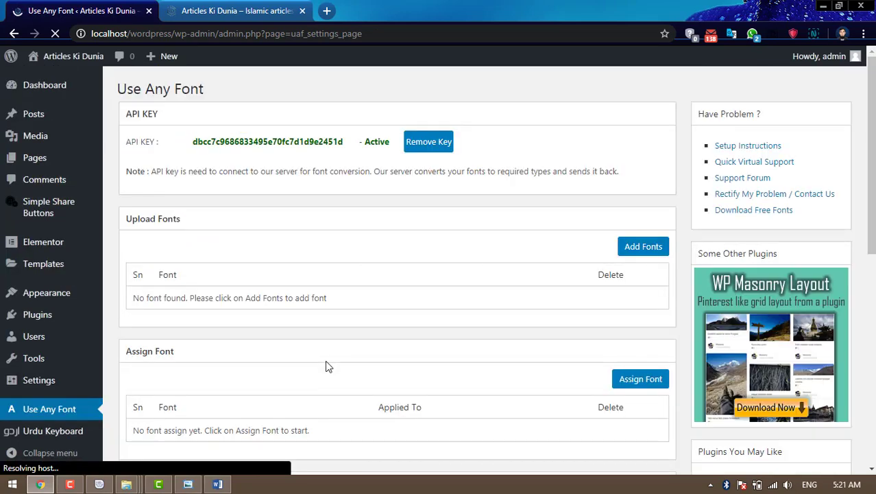
click(648, 252)
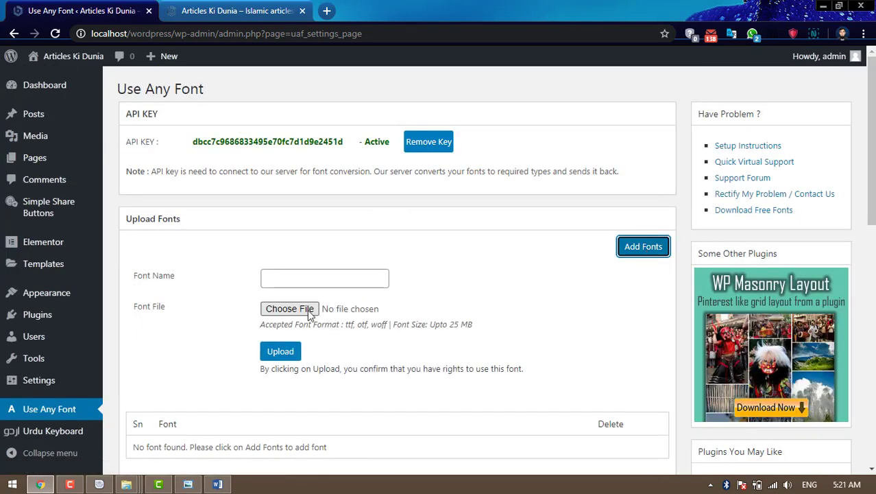
click(307, 310)
click(188, 117)
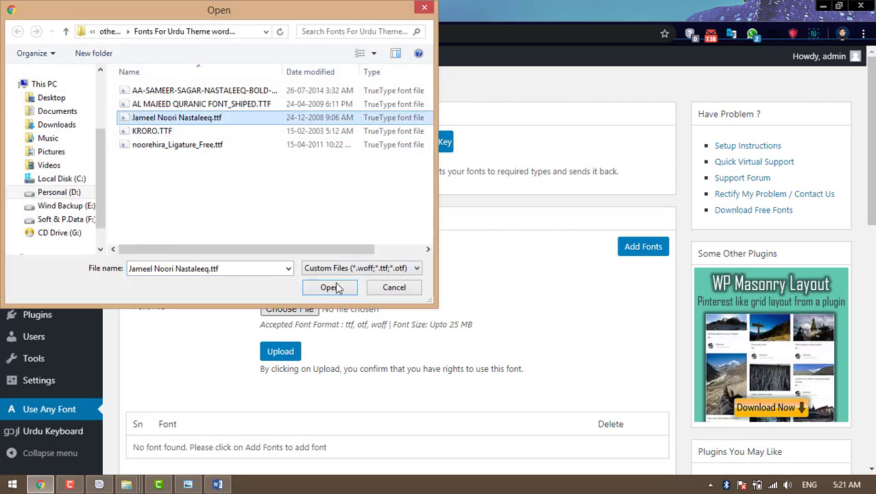
click(329, 286)
click(303, 274)
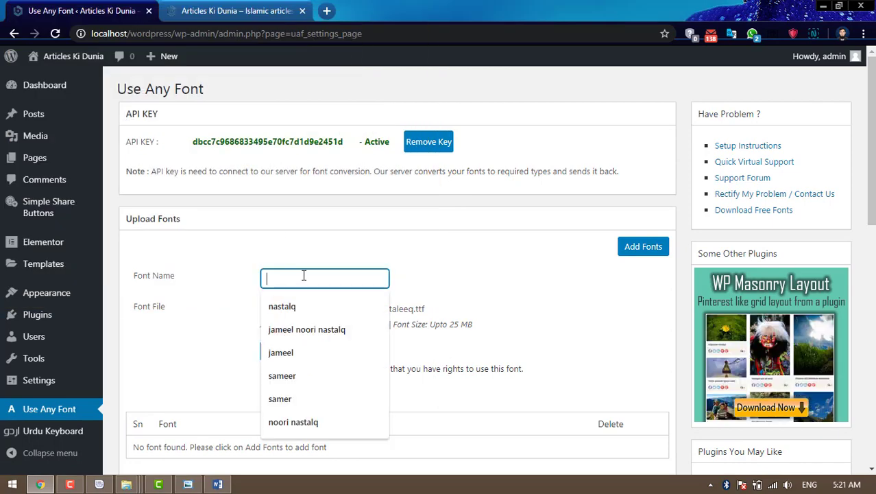
text(j)
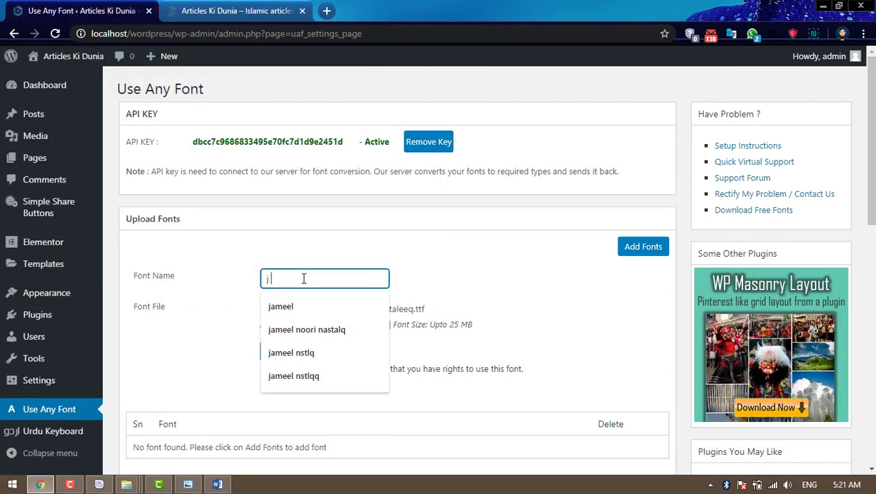
text( nstlq)
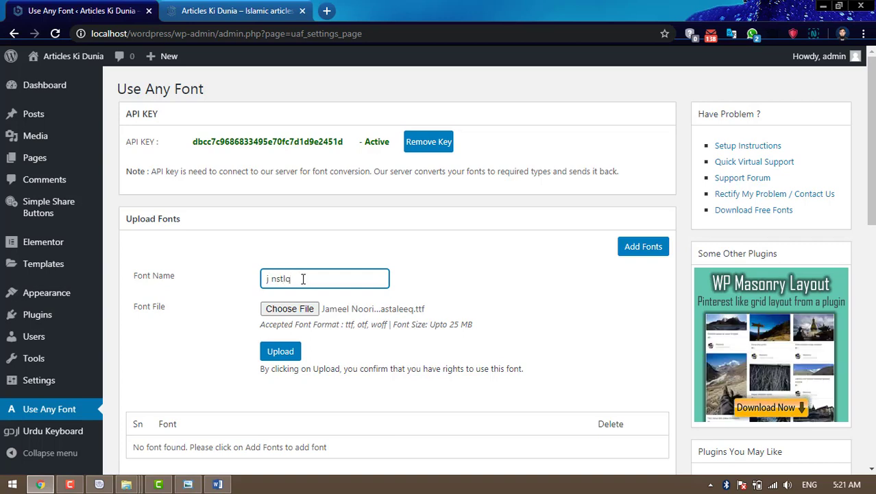
click(285, 351)
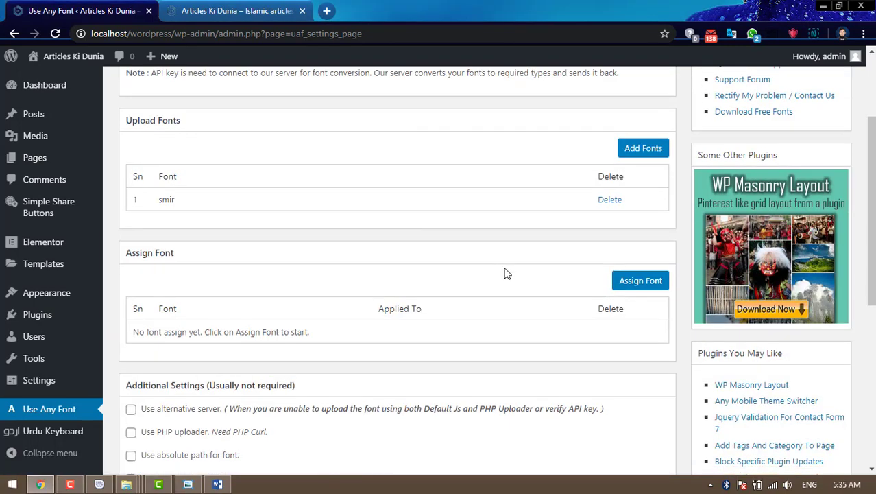
scroll(506, 273, up, 1)
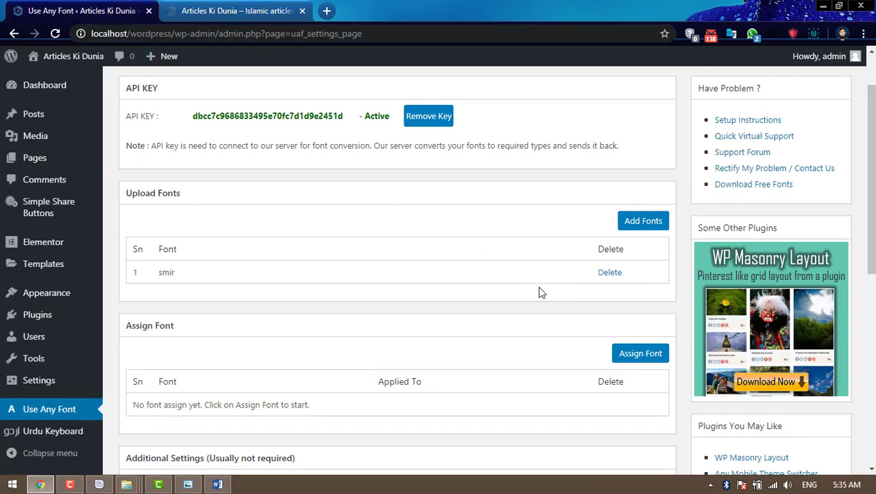
scroll(541, 293, up, 1)
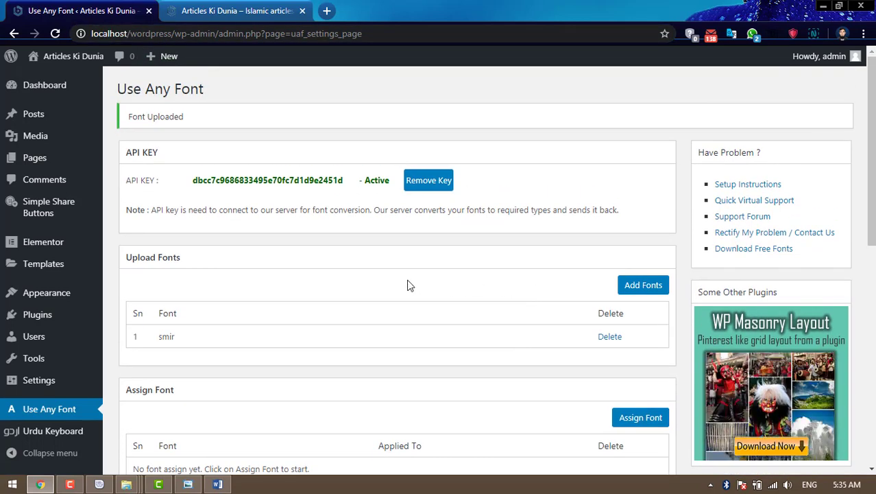
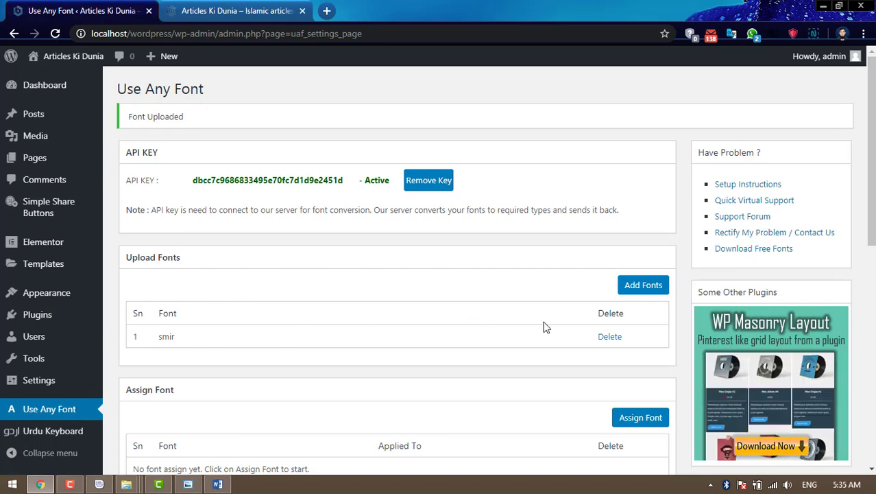
- Start a new font assignment in Use Any Font with smir as the font
scroll(479, 331, down, 1)
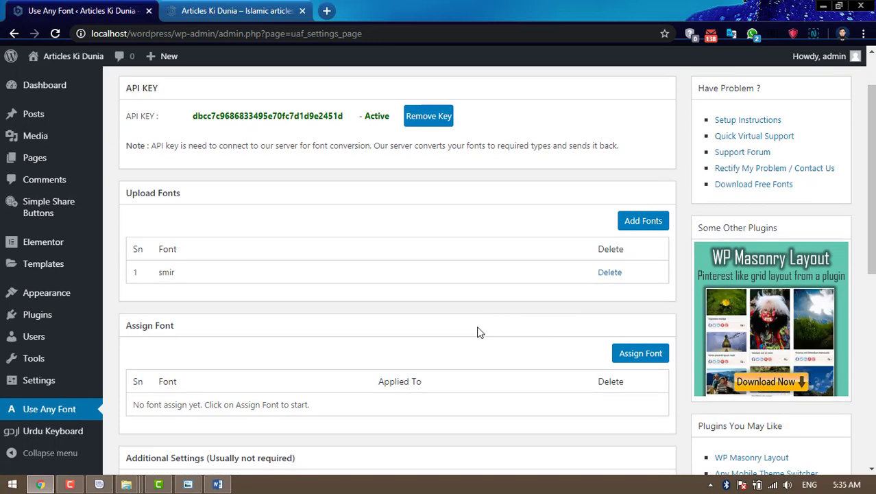
scroll(550, 319, down, 1)
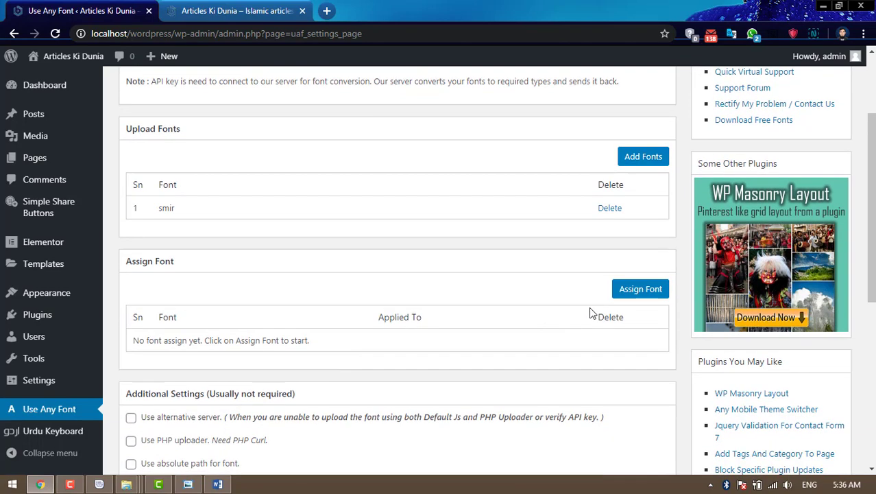
click(641, 289)
click(337, 321)
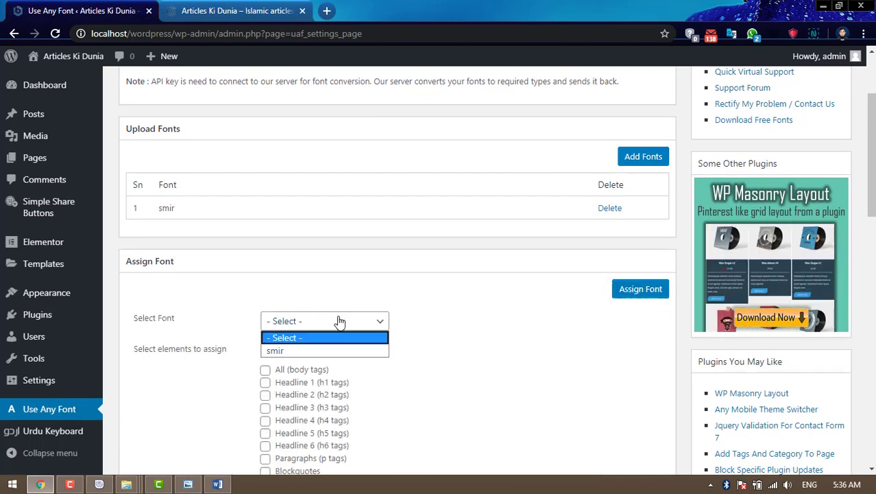
click(294, 351)
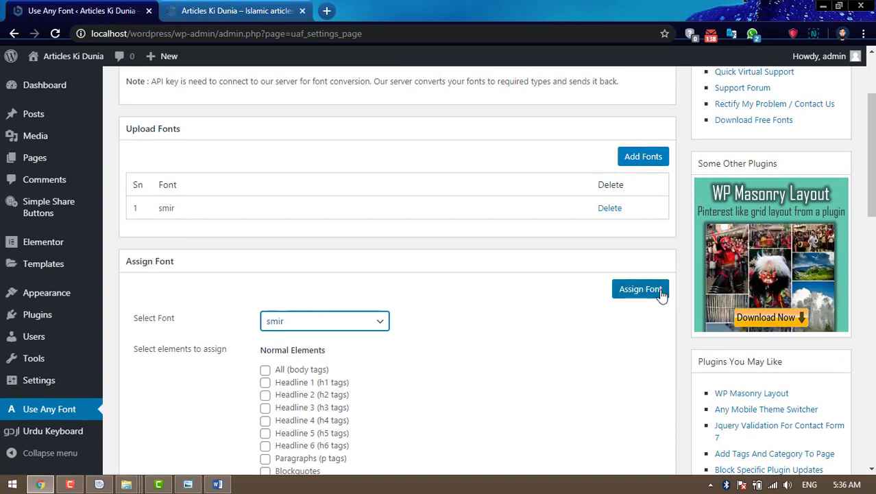
click(312, 328)
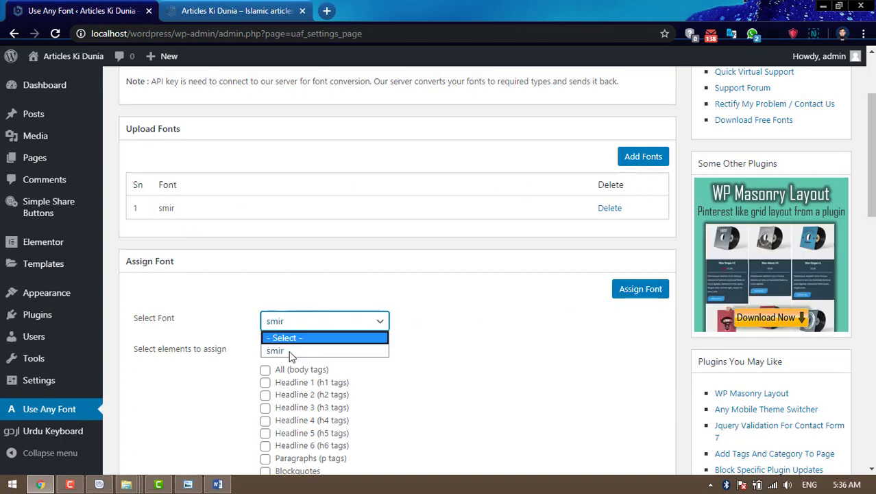
click(293, 349)
scroll(499, 316, down, 3)
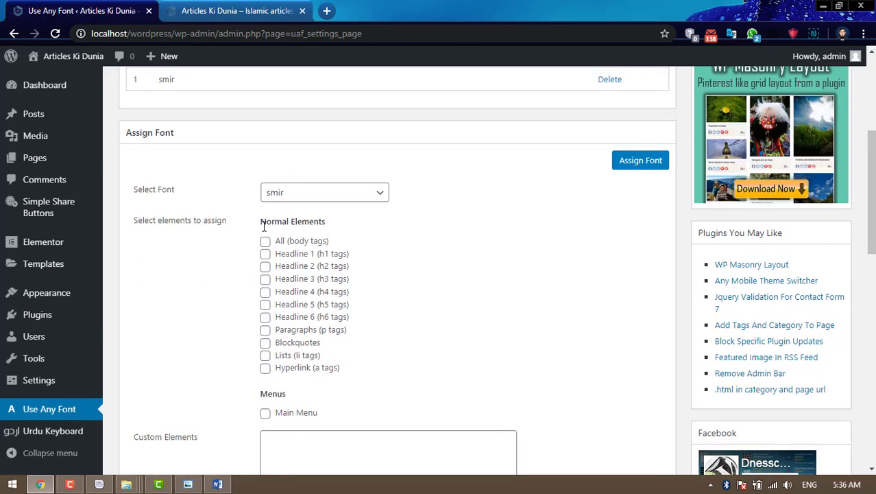
- Apply smir to All body text, H1–H6, Paragraphs and Main Menu, and save the assignment
click(265, 243)
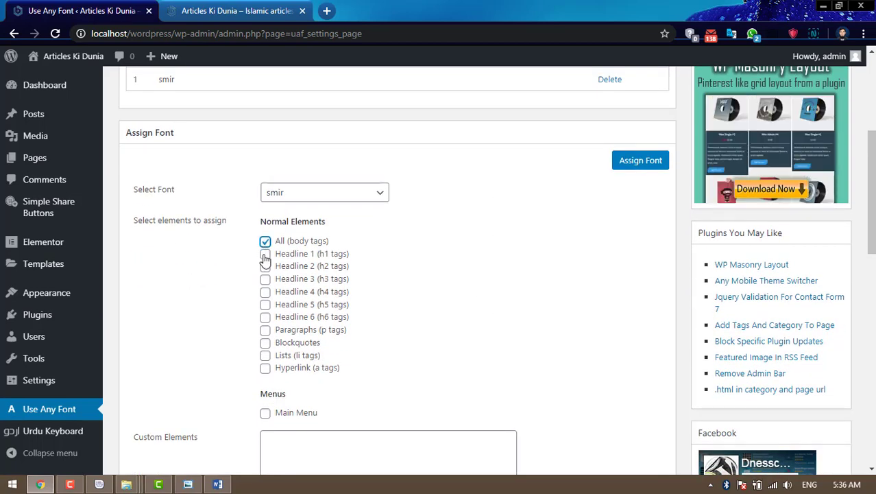
click(265, 255)
click(265, 266)
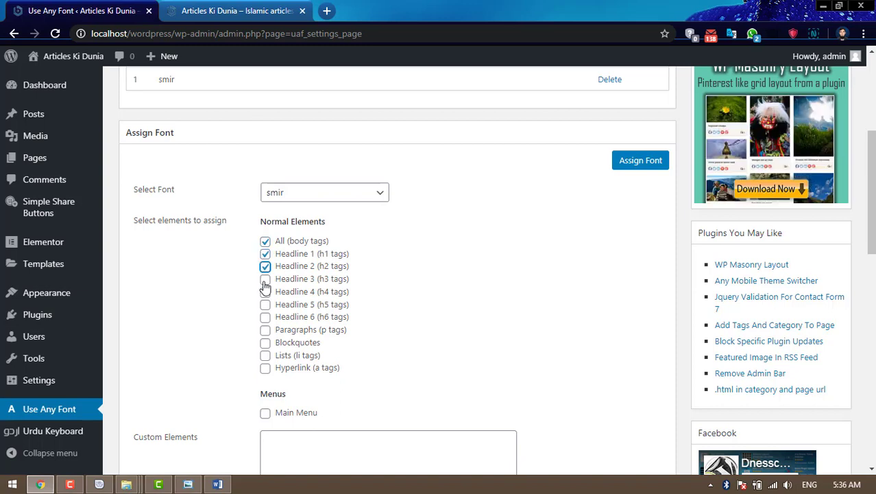
click(265, 279)
click(265, 292)
click(265, 305)
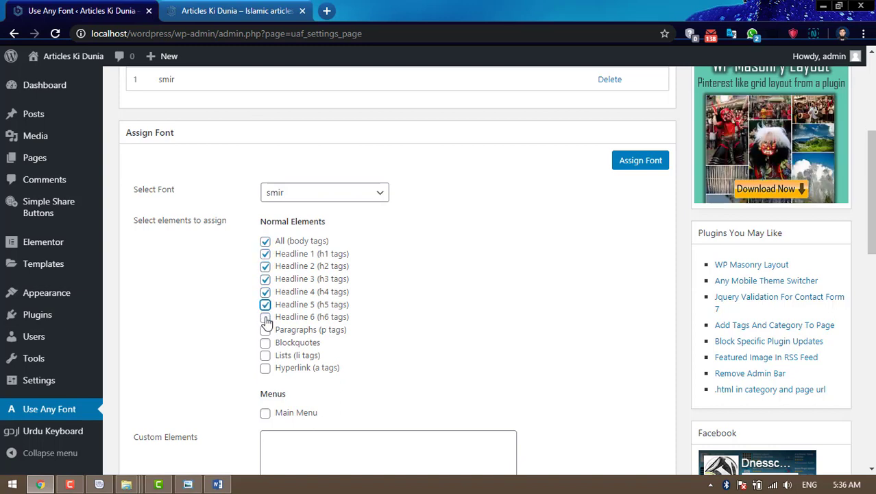
click(265, 318)
scroll(346, 325, down, 1)
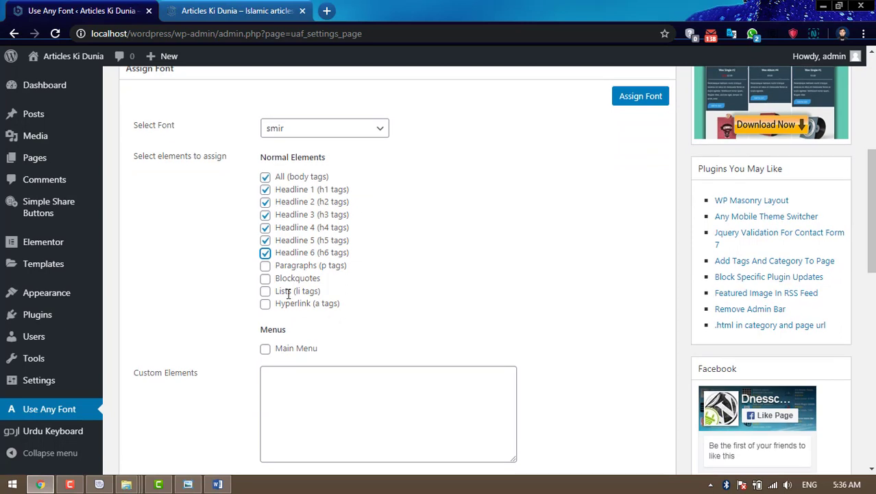
click(265, 266)
scroll(471, 287, down, 2)
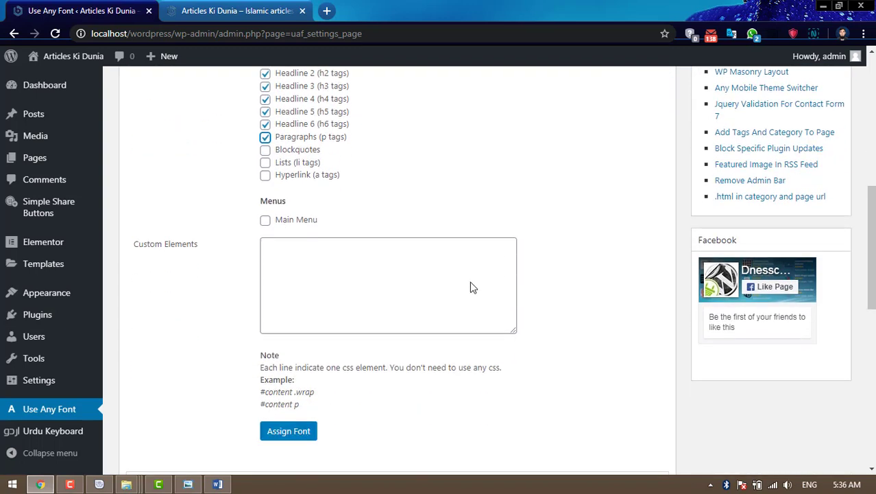
scroll(471, 287, down, 2)
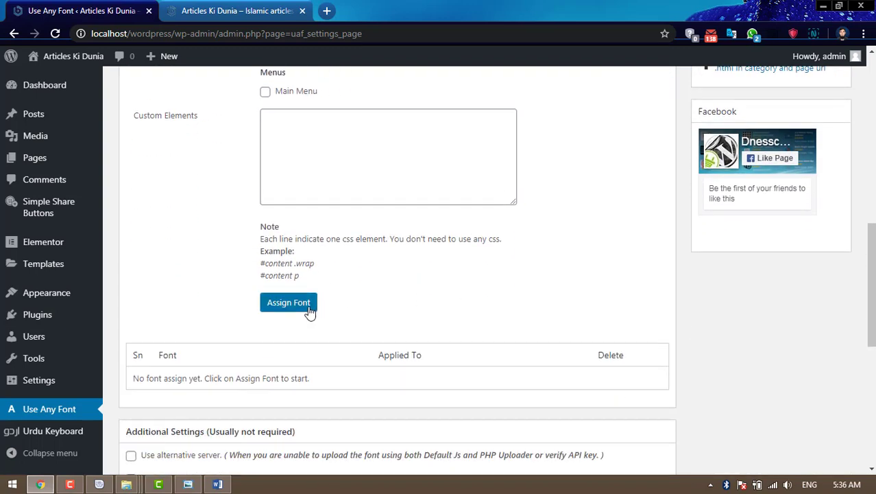
scroll(309, 312, up, 1)
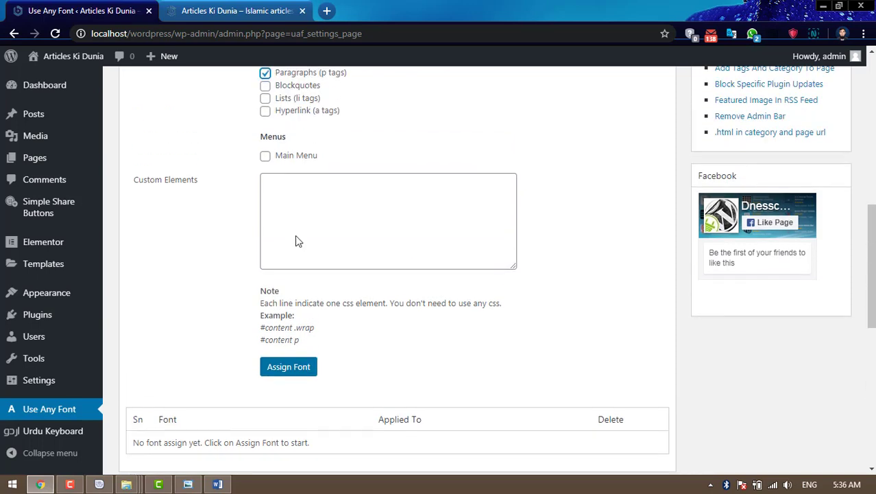
click(266, 156)
click(292, 371)
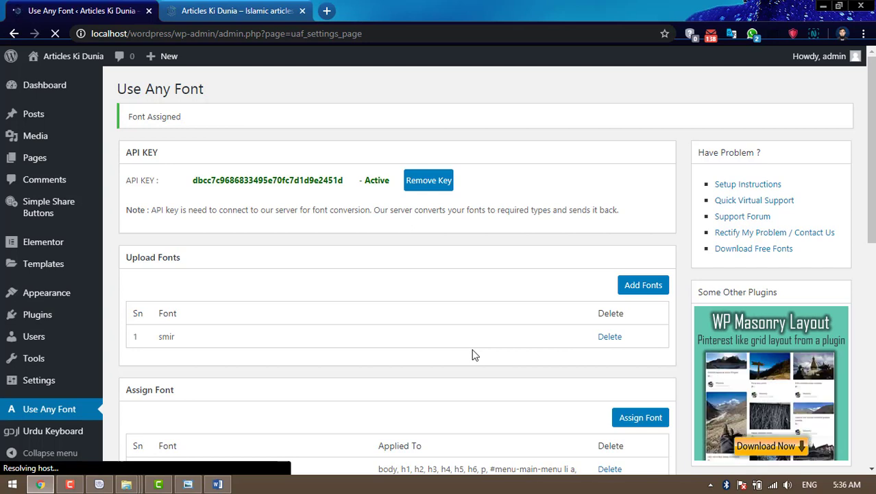
- Reload the site's front page to check the title and Urdu menu in smir
key(XF86RFKill)
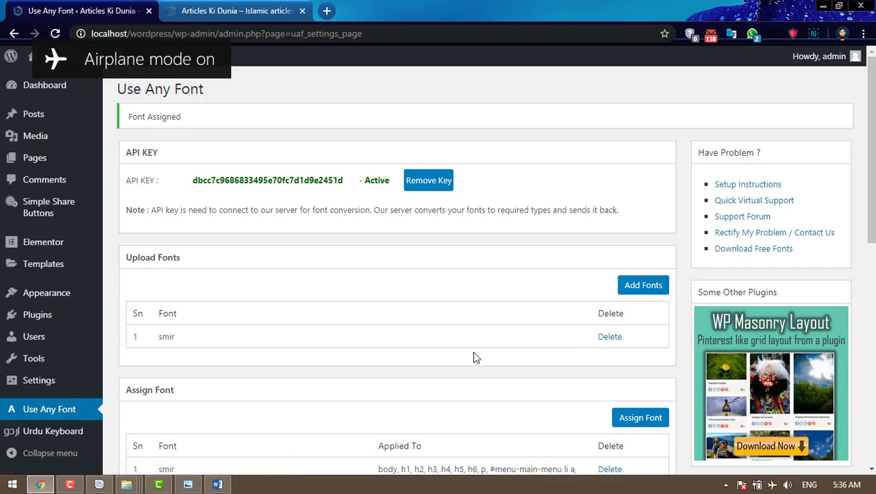
click(236, 12)
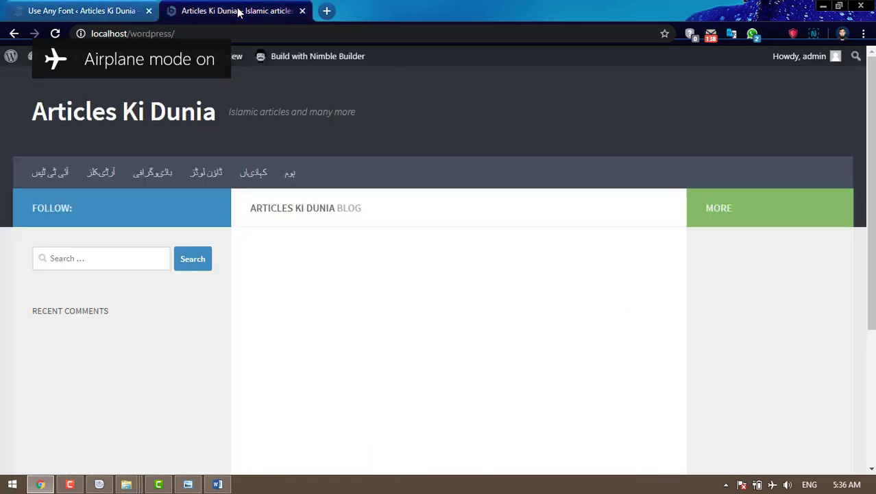
click(54, 35)
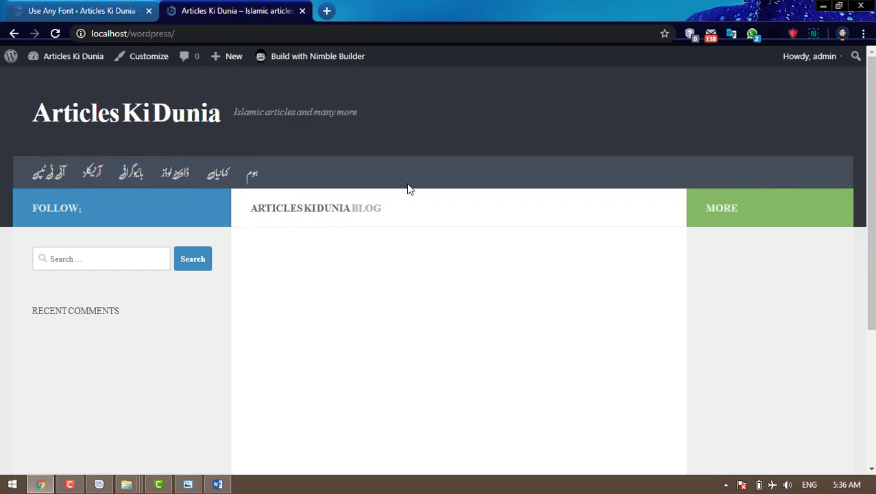
scroll(410, 189, down, 2)
scroll(408, 216, up, 5)
- Return to the Use Any Font settings page
click(128, 16)
scroll(271, 293, down, 2)
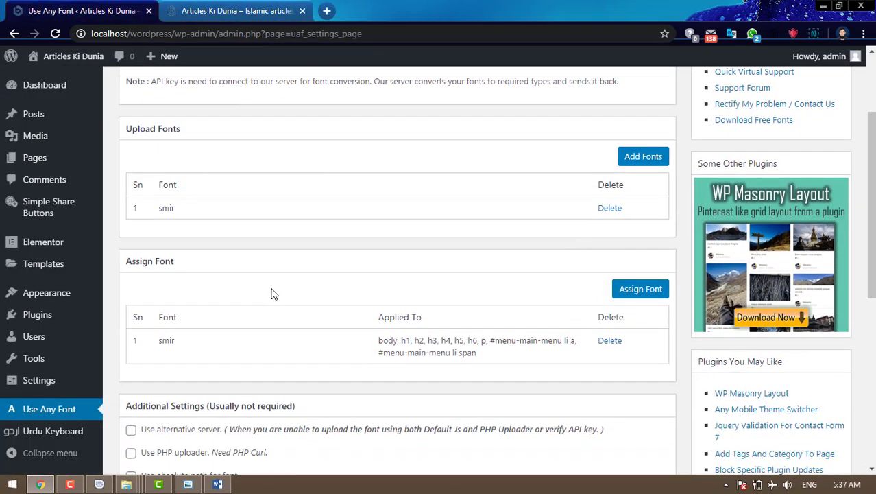
mouse_move(69, 379)
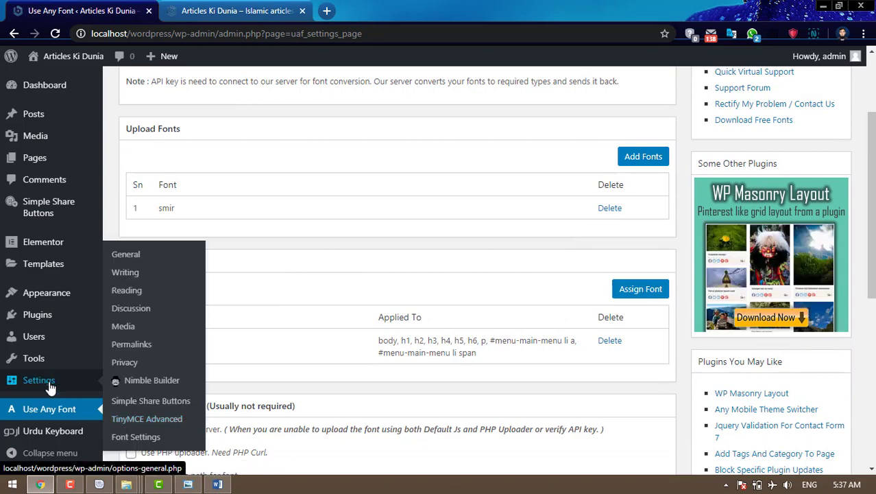
- In Font Settings, upload KRORO.TTF as a custom font named 'pashto'
click(135, 439)
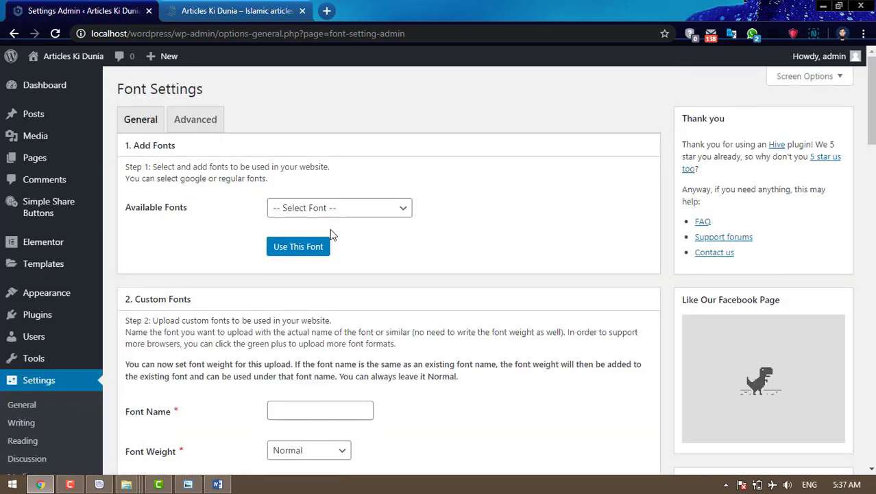
scroll(332, 235, down, 1)
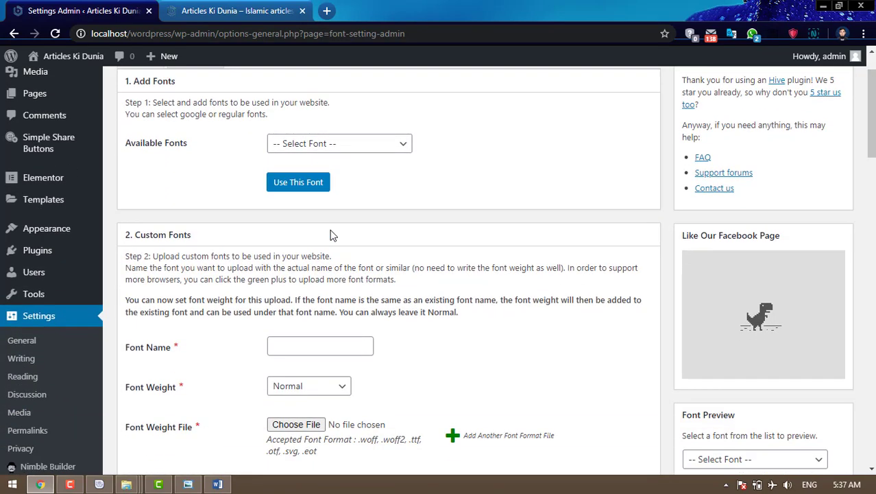
scroll(332, 235, down, 2)
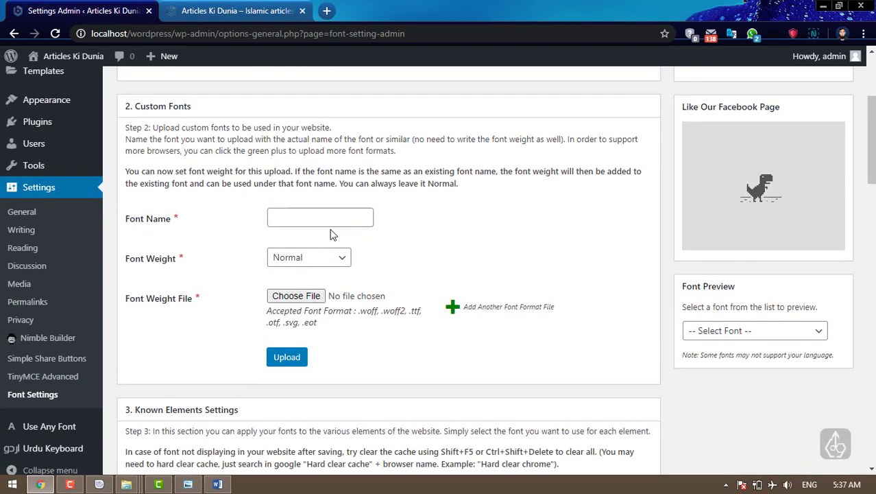
click(319, 219)
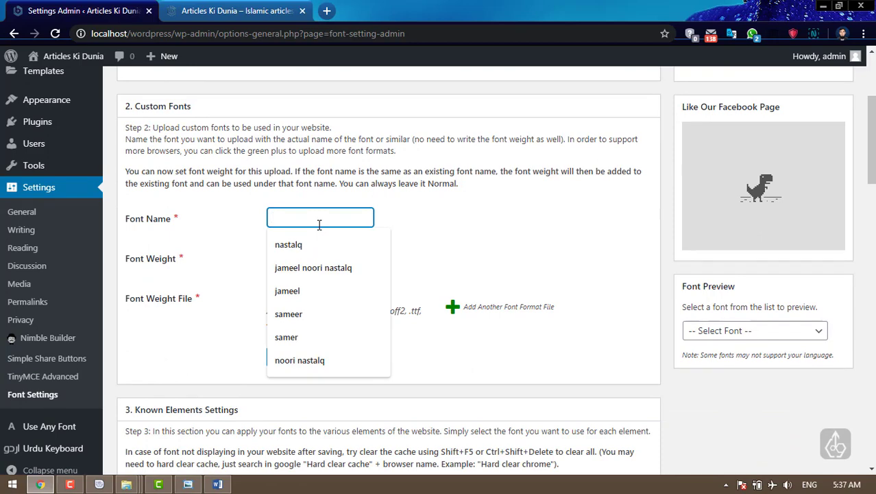
text(pashto)
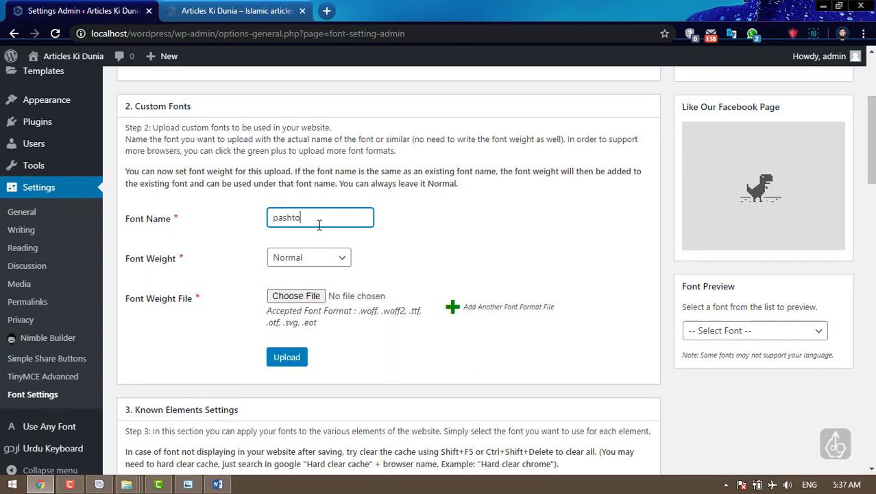
click(312, 299)
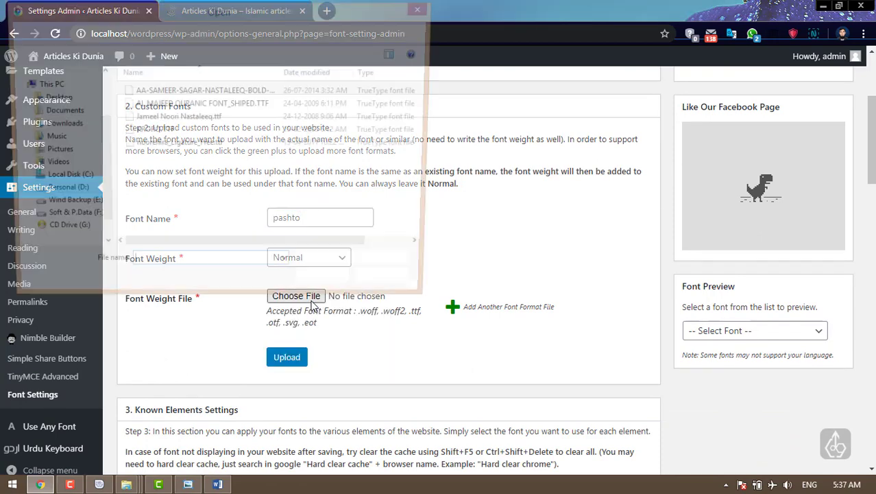
click(163, 134)
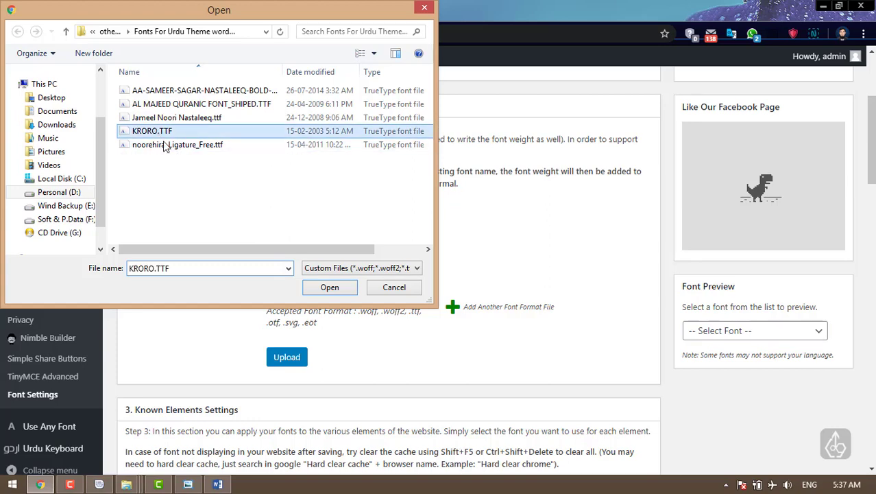
click(318, 286)
click(297, 358)
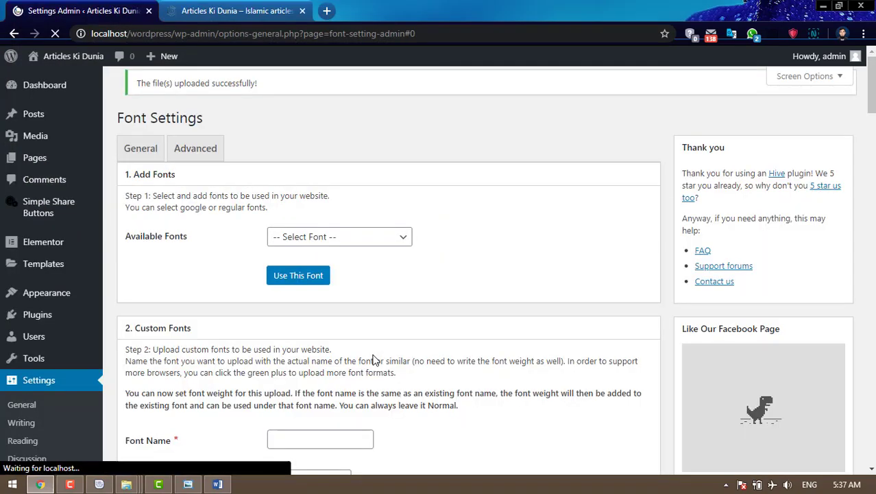
- Upload noorehira_Ligature_Free.ttf as a custom font named 'arabic'
scroll(375, 360, down, 5)
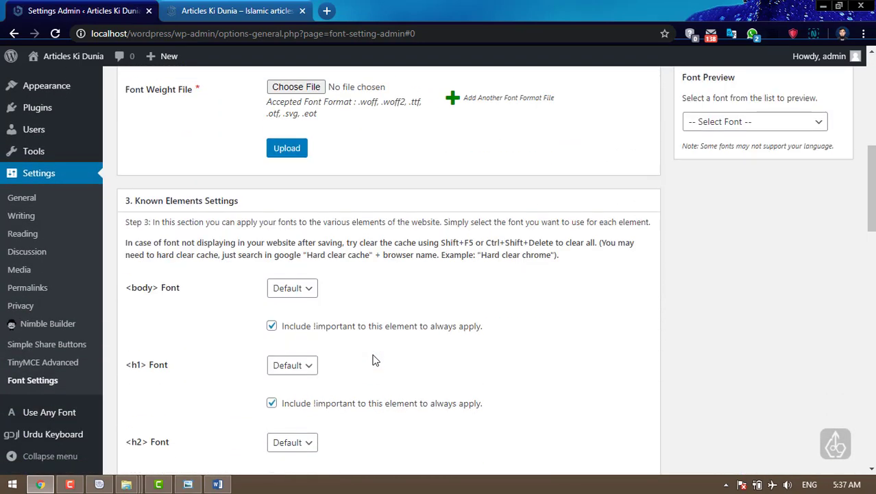
click(306, 279)
click(403, 308)
scroll(408, 312, up, 2)
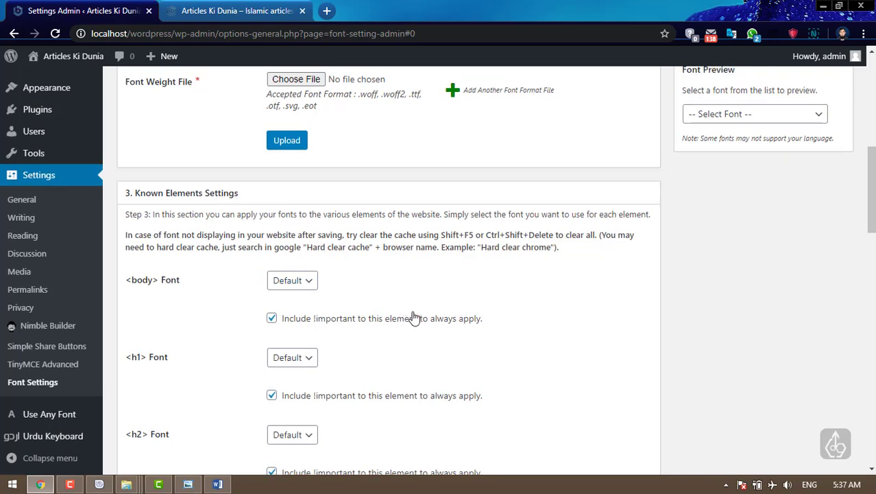
click(301, 209)
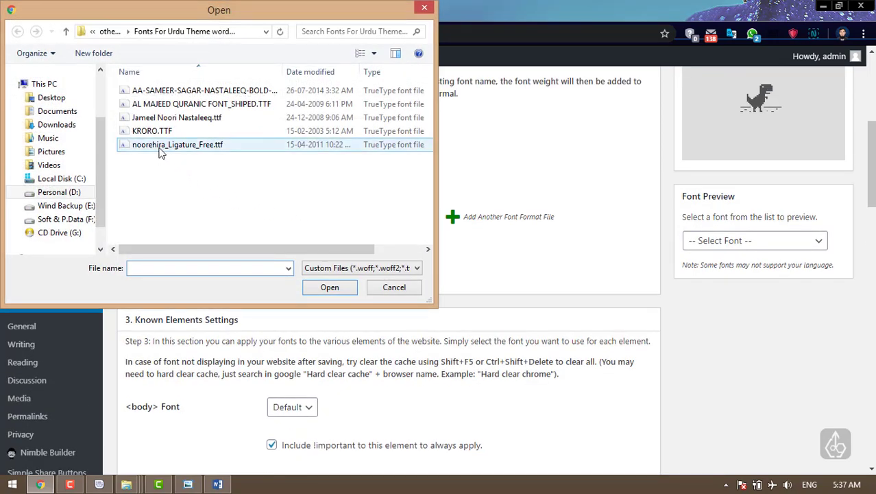
click(160, 151)
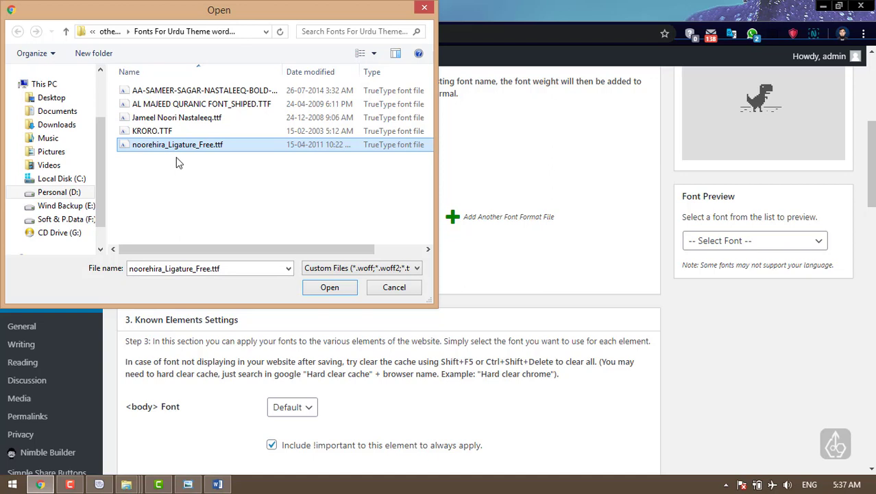
click(330, 288)
click(307, 131)
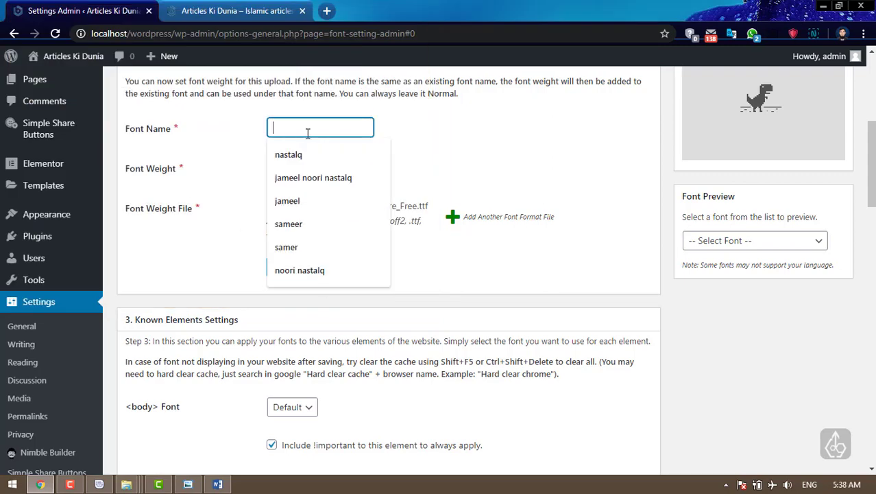
text(arabic)
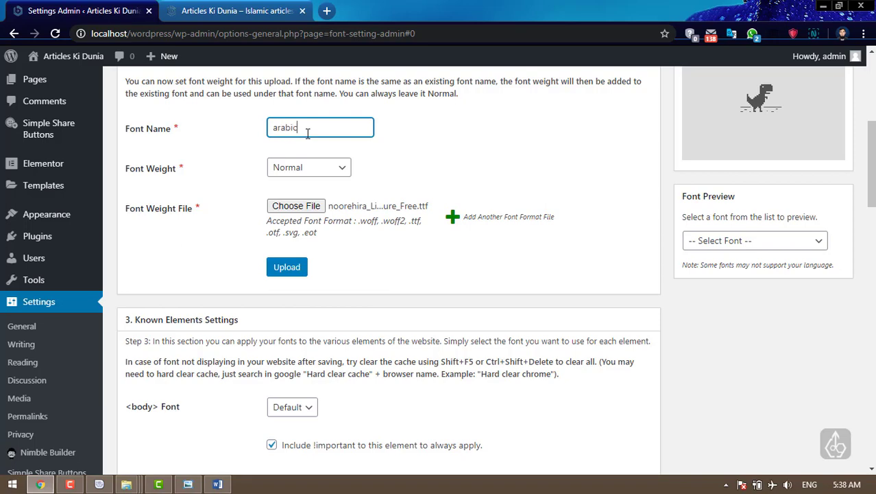
click(287, 266)
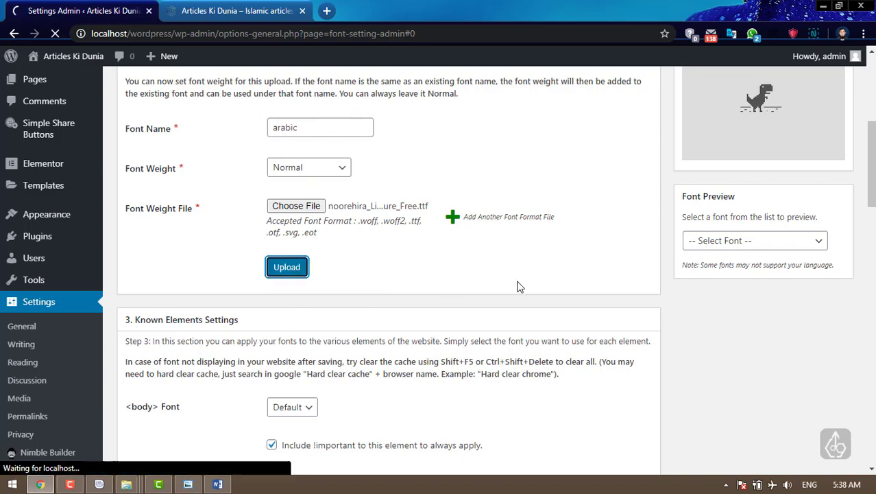
- Check the <body> font options, leaving body text at Default
scroll(518, 288, down, 3)
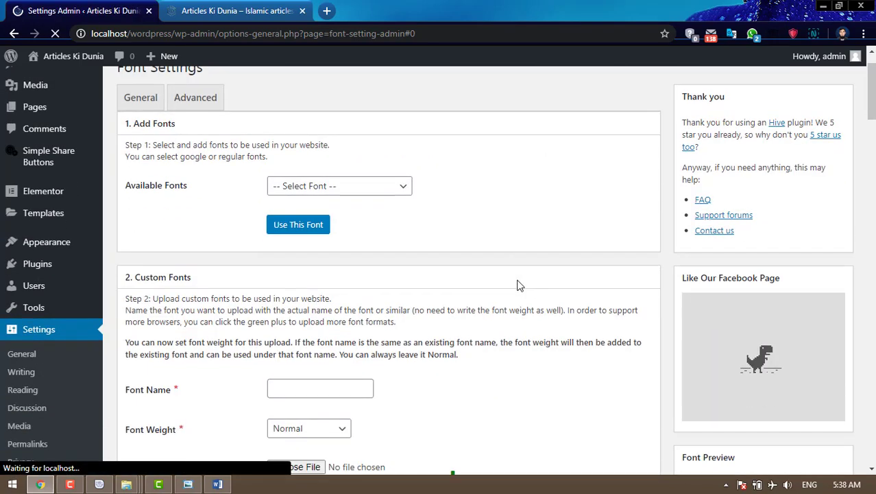
scroll(516, 292, down, 3)
click(293, 299)
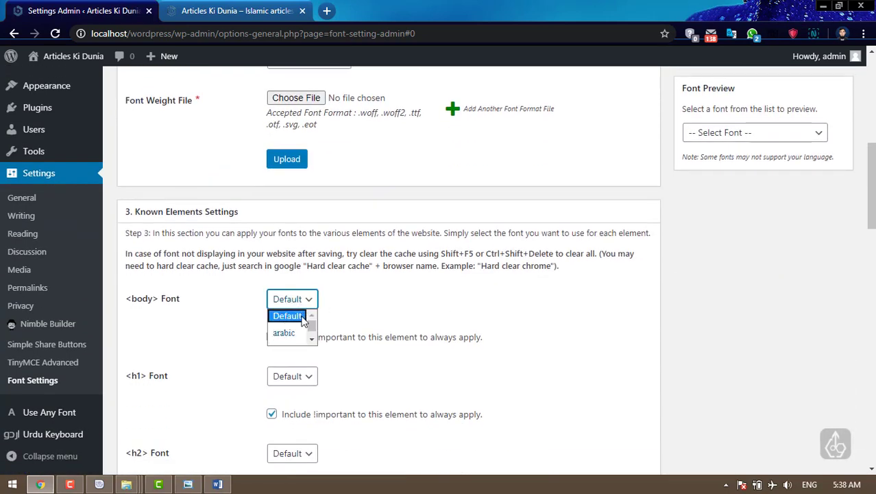
click(408, 309)
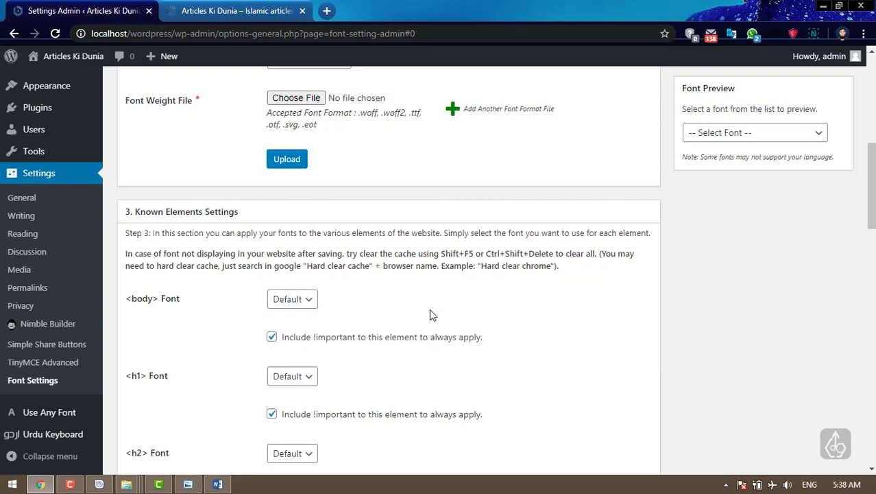
scroll(429, 315, up, 3)
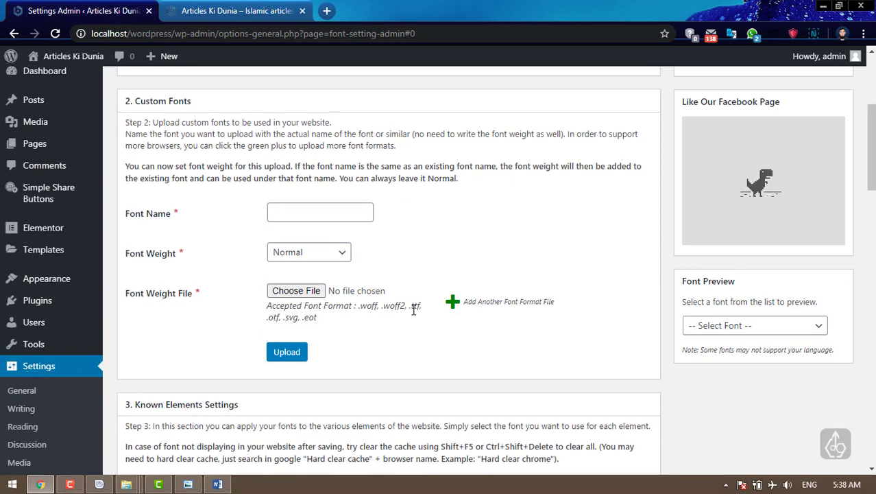
- In the Customizer, open Web Page Design > Site Identity to review the 'Articles Ki Dunia' title, tagline and site icon
mouse_move(55, 280)
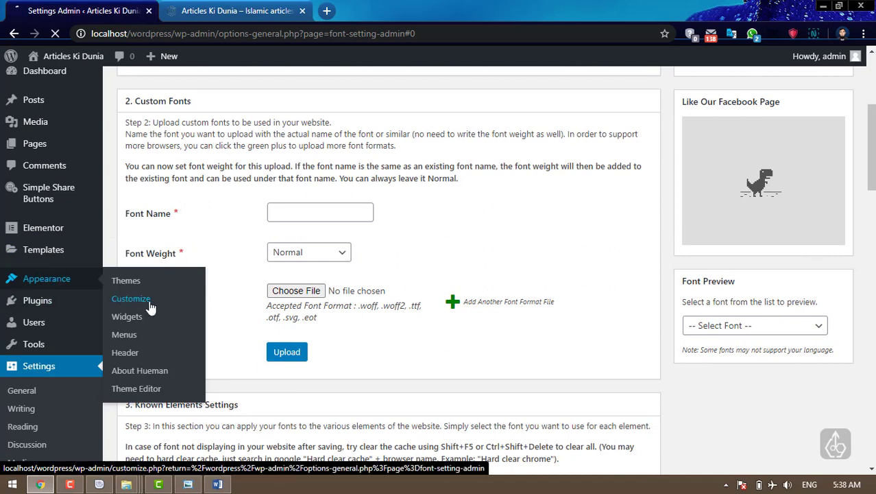
click(147, 302)
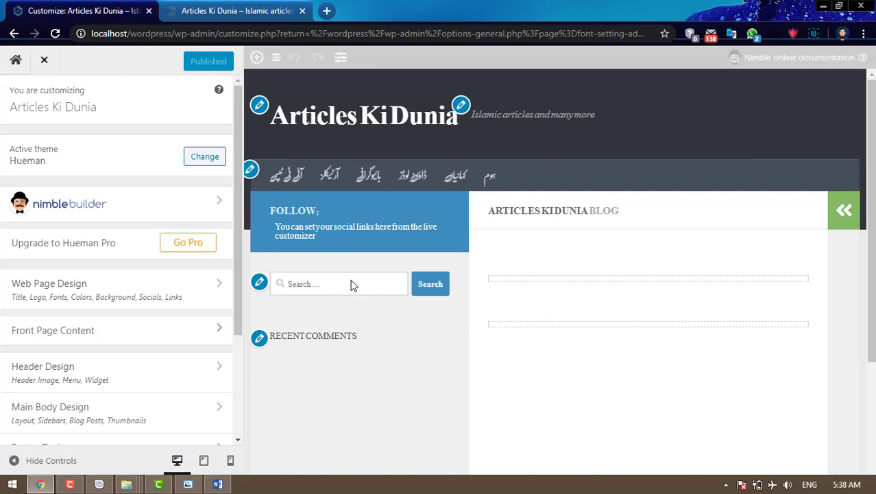
click(90, 297)
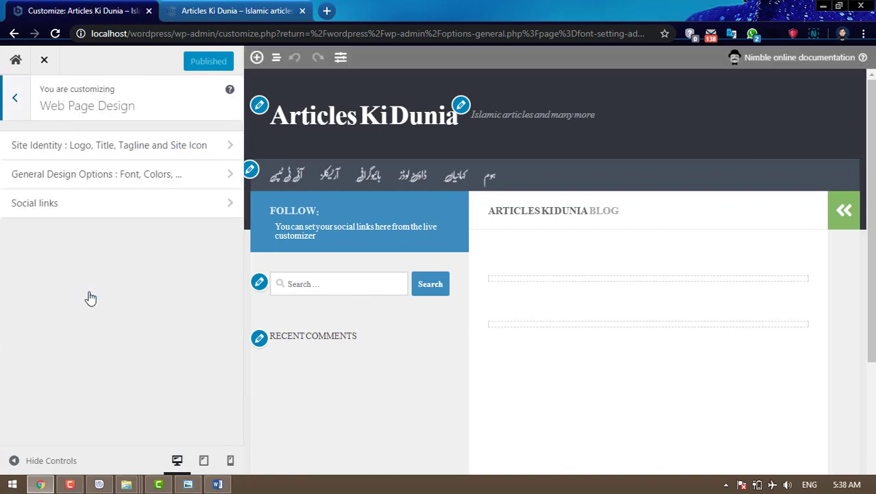
click(137, 150)
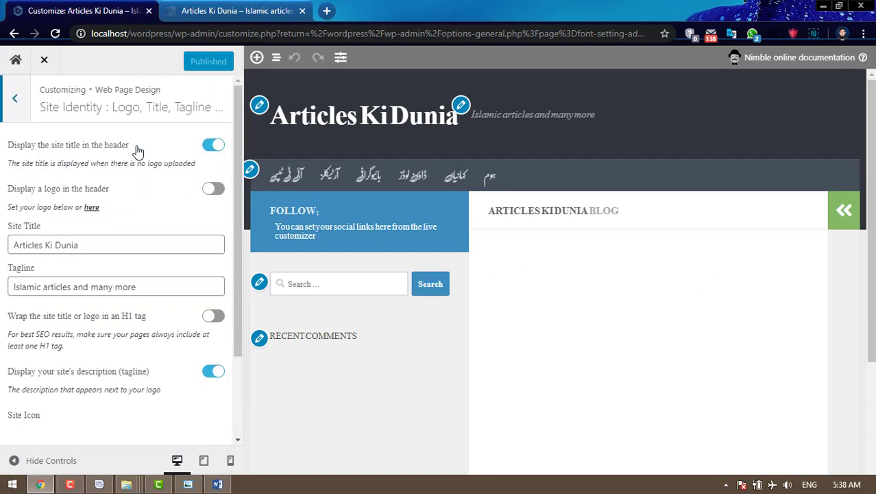
click(99, 247)
click(129, 285)
scroll(178, 281, down, 1)
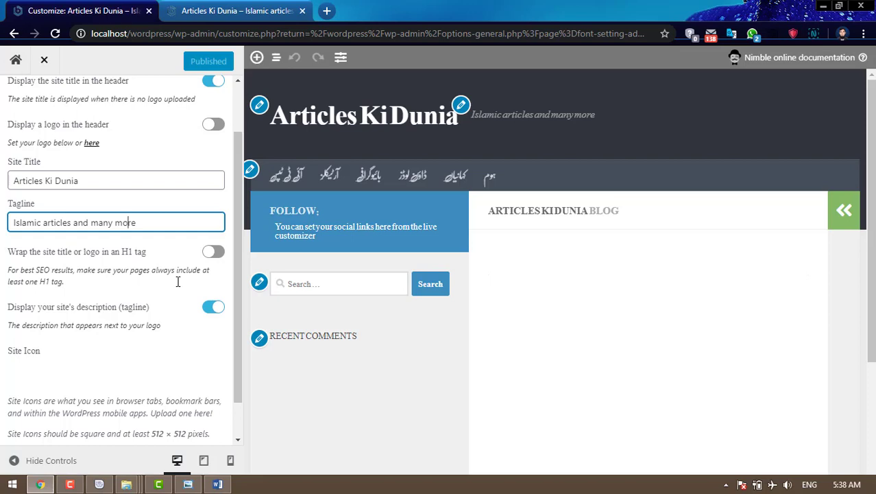
scroll(177, 281, down, 1)
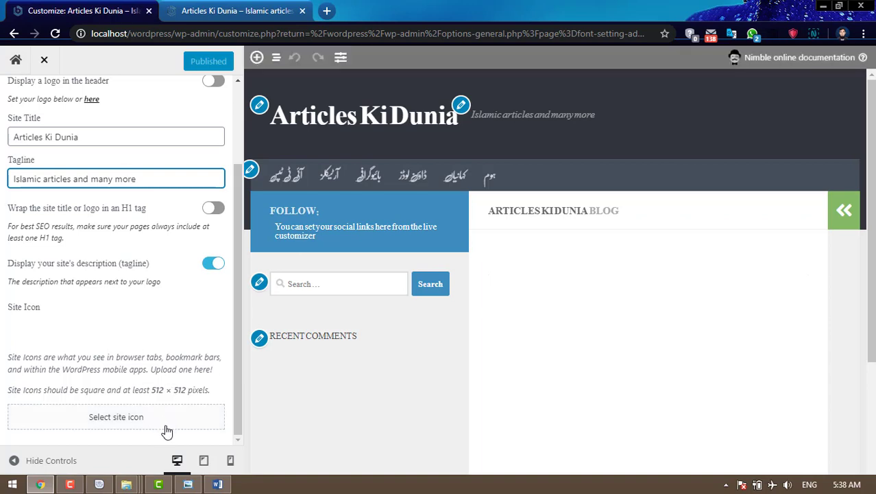
- Upload akd logo.png from other in use > Pictures for the site icon
click(126, 425)
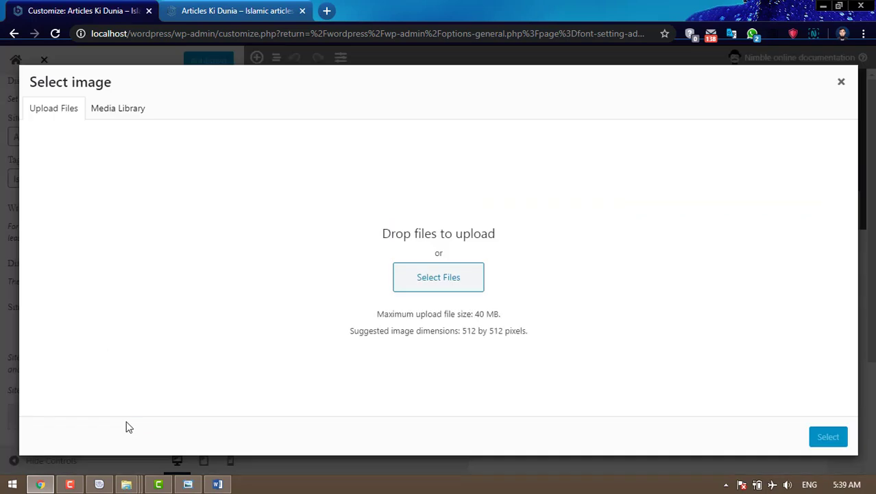
click(448, 278)
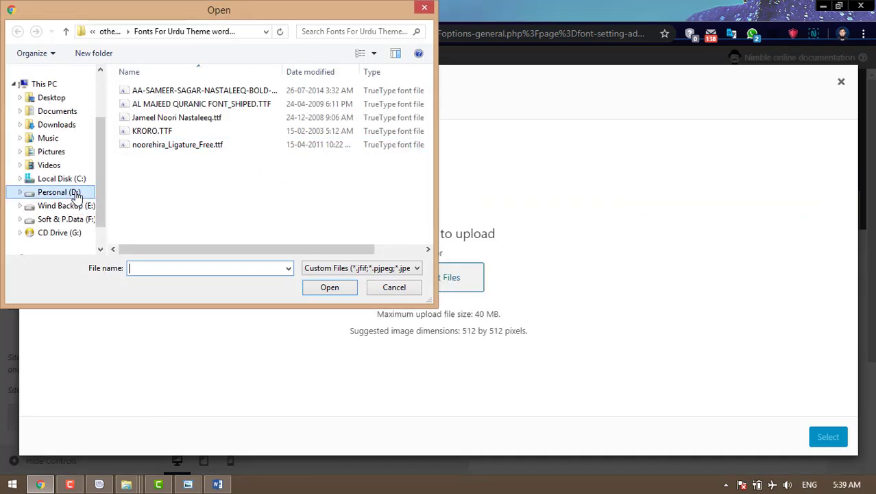
click(108, 31)
click(114, 32)
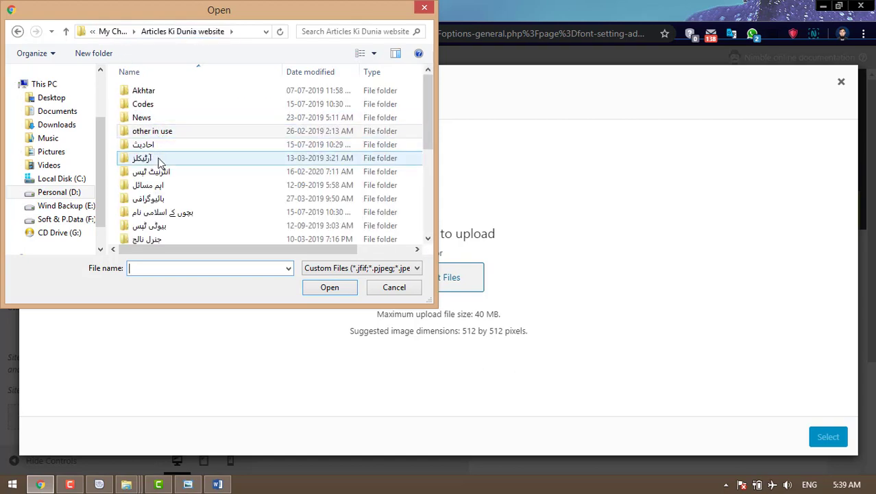
double_click(158, 132)
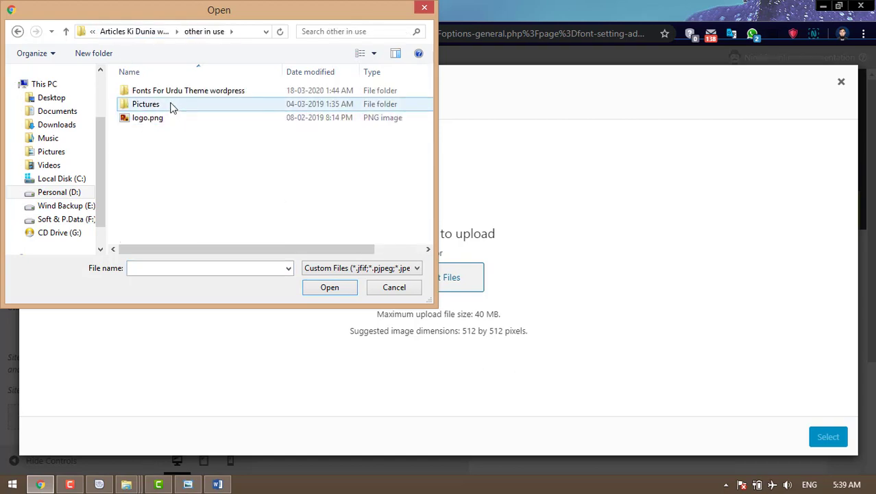
double_click(172, 108)
click(173, 111)
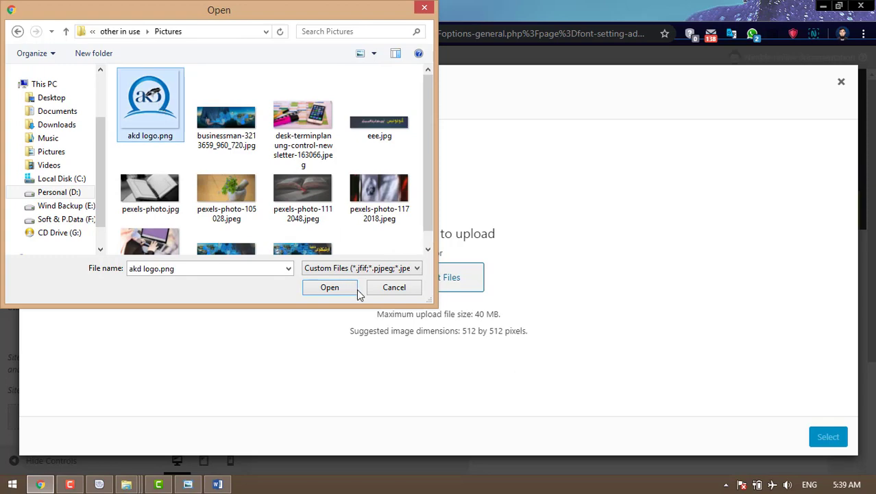
click(342, 289)
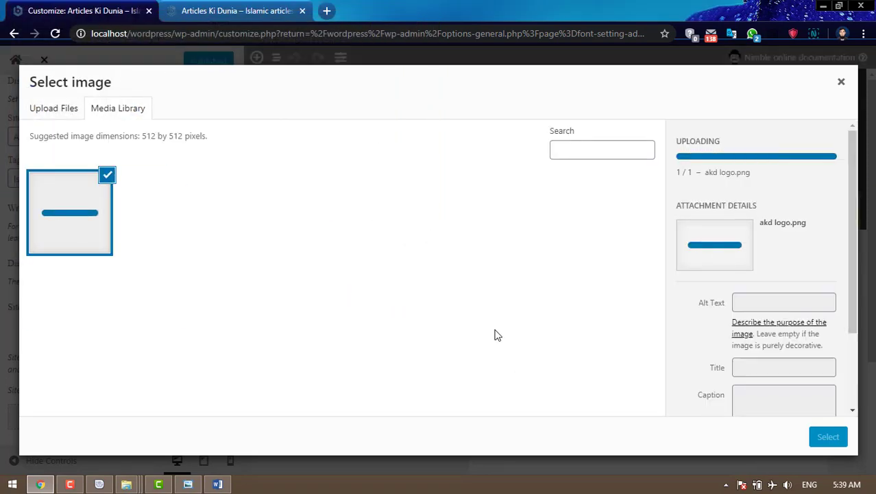
- Crop the akd logo as the site icon and publish the Customizer changes
click(828, 437)
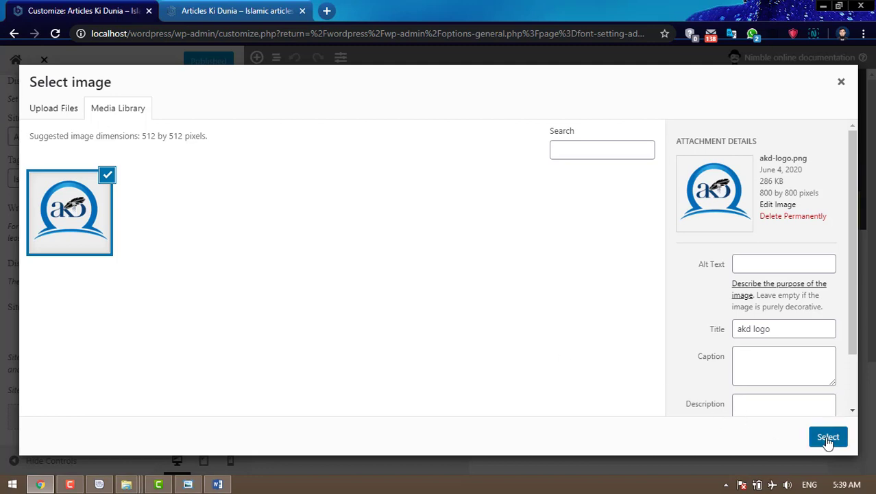
click(822, 440)
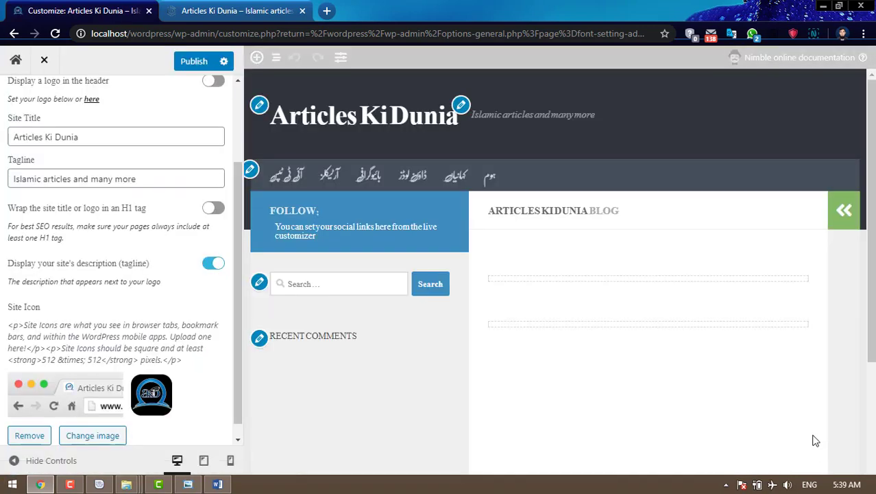
click(191, 68)
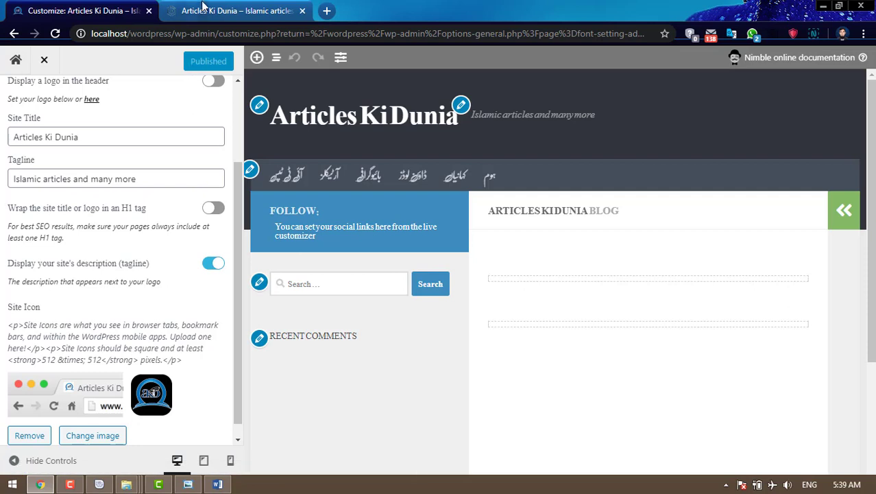
click(202, 8)
- Reload the live site to see the new icon, then return to the Customizer
click(55, 33)
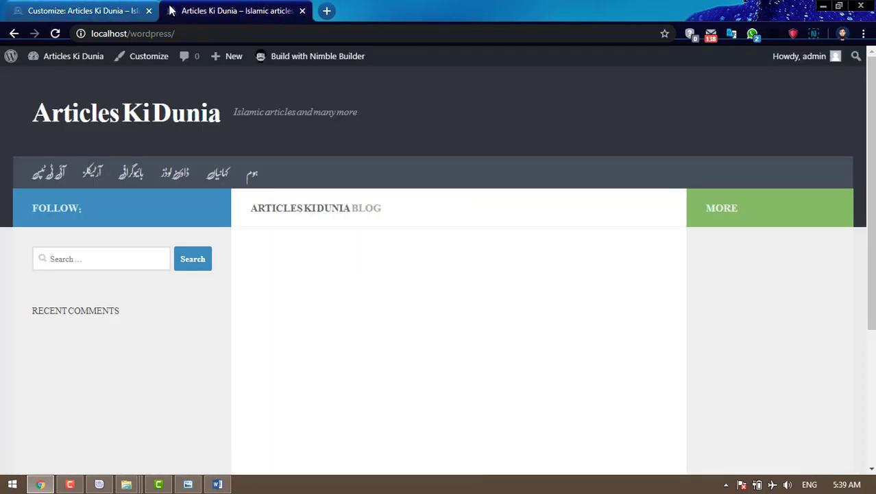
click(90, 7)
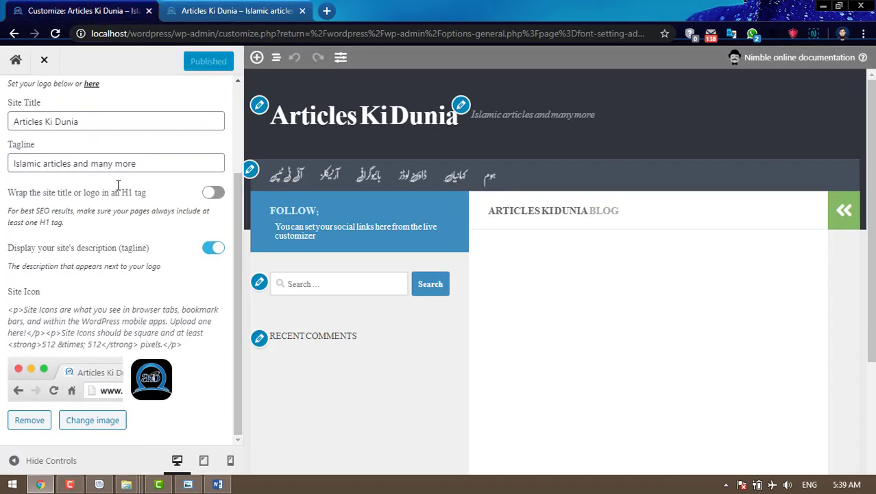
scroll(118, 186, up, 3)
click(14, 107)
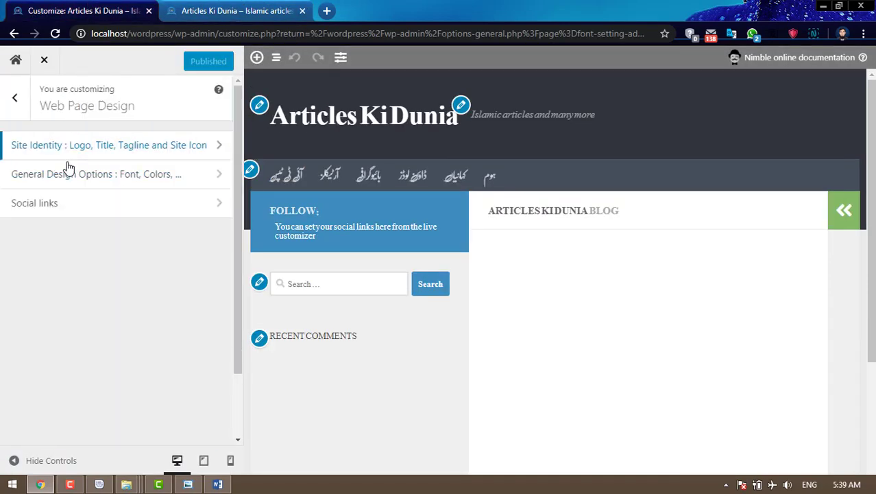
- Browse General Design Options and the empty Social links section, then go back to the main panel
click(93, 177)
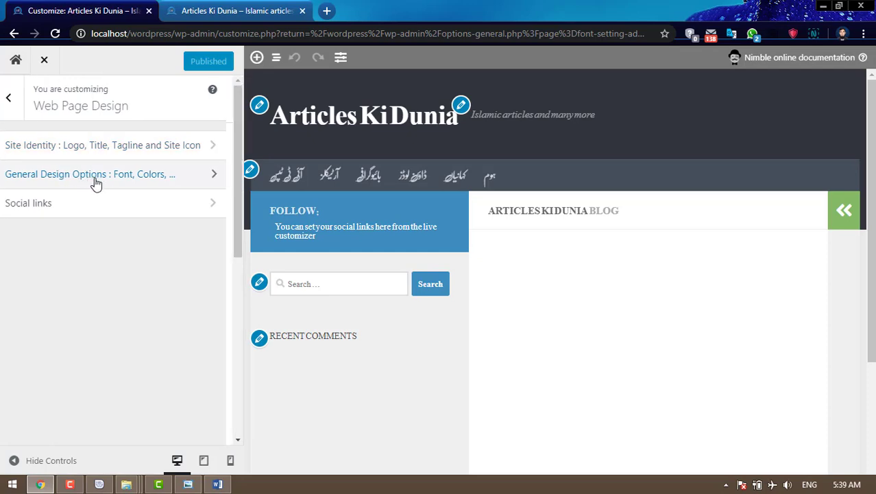
scroll(177, 220, down, 3)
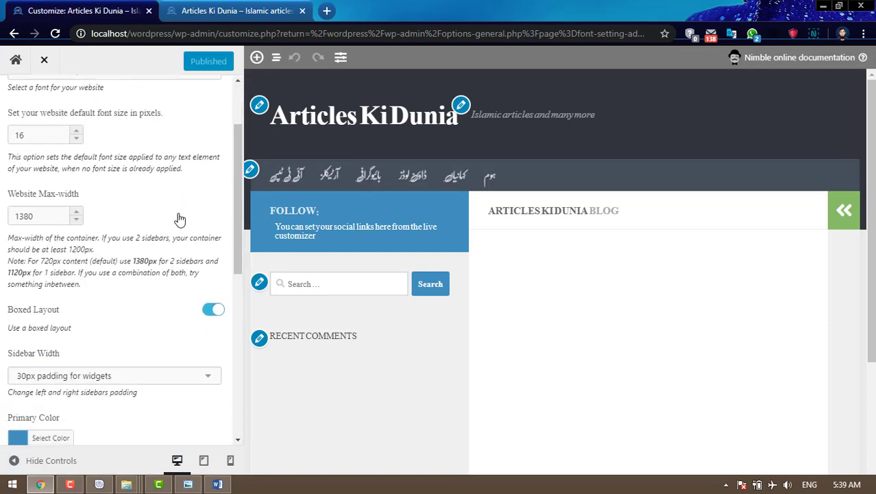
scroll(179, 246, down, 4)
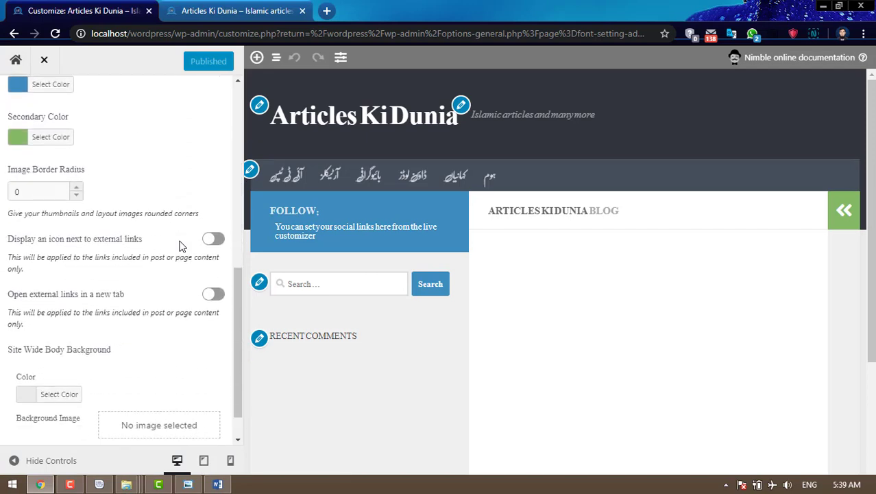
scroll(181, 246, down, 1)
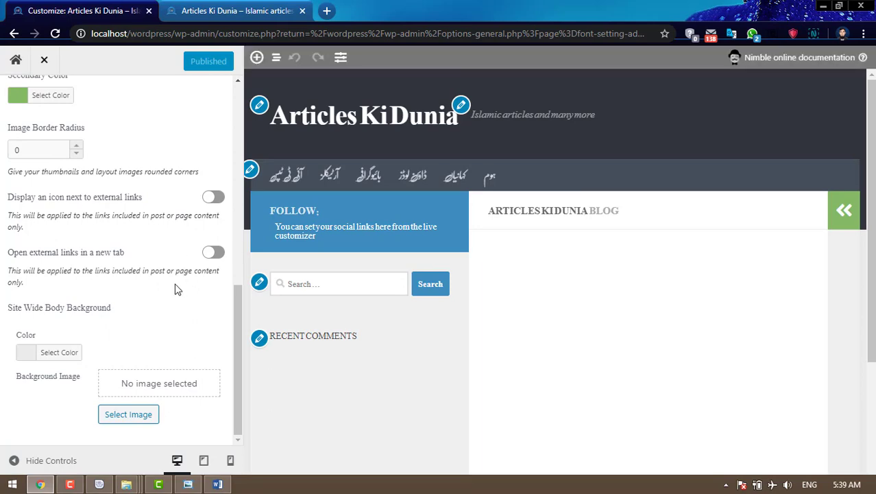
scroll(175, 289, up, 8)
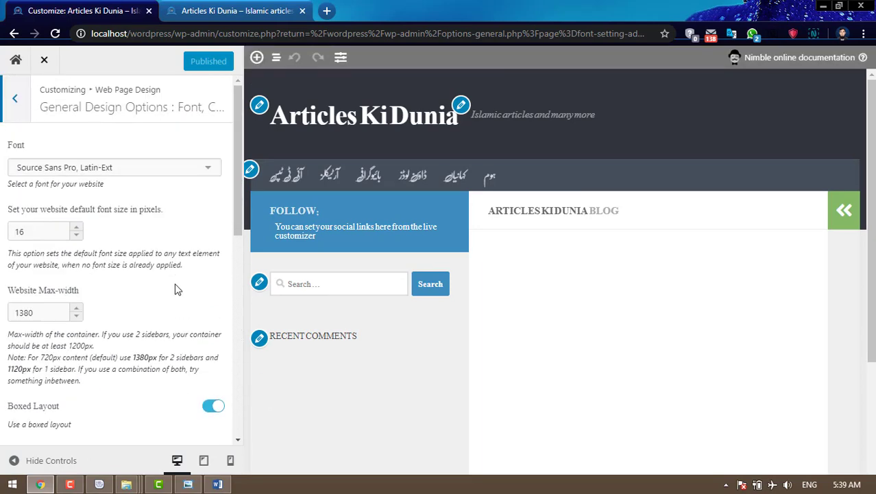
click(13, 109)
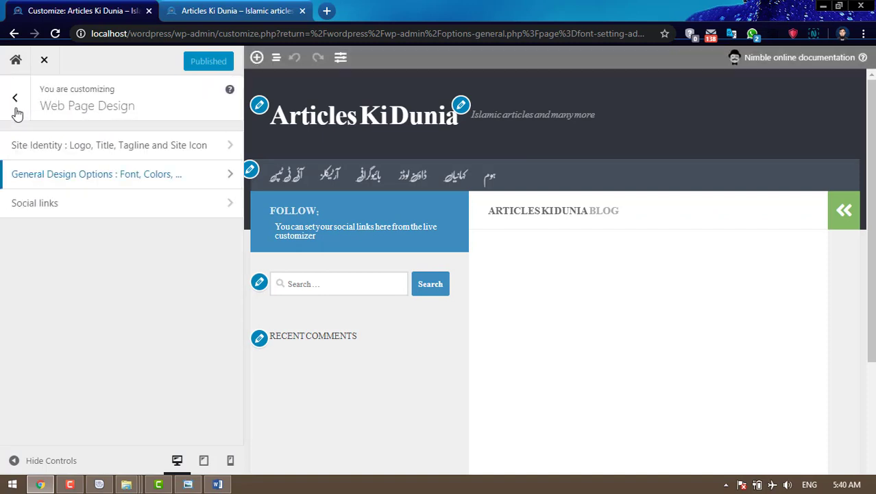
click(62, 212)
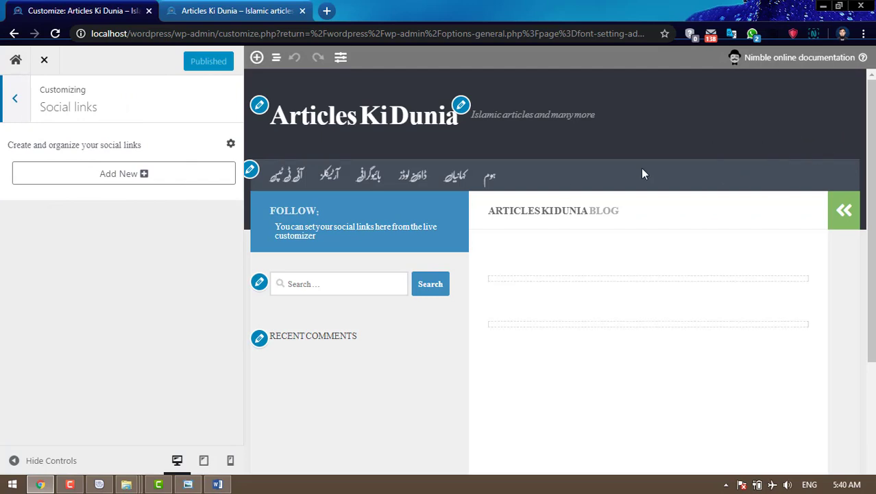
click(14, 100)
click(14, 101)
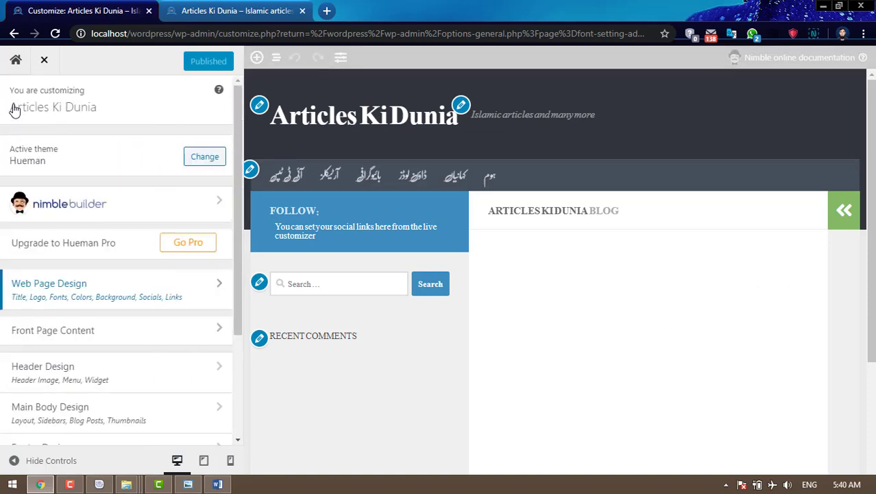
- Scroll through the Front Page Content options, then open the Header Design panel
scroll(165, 313, down, 2)
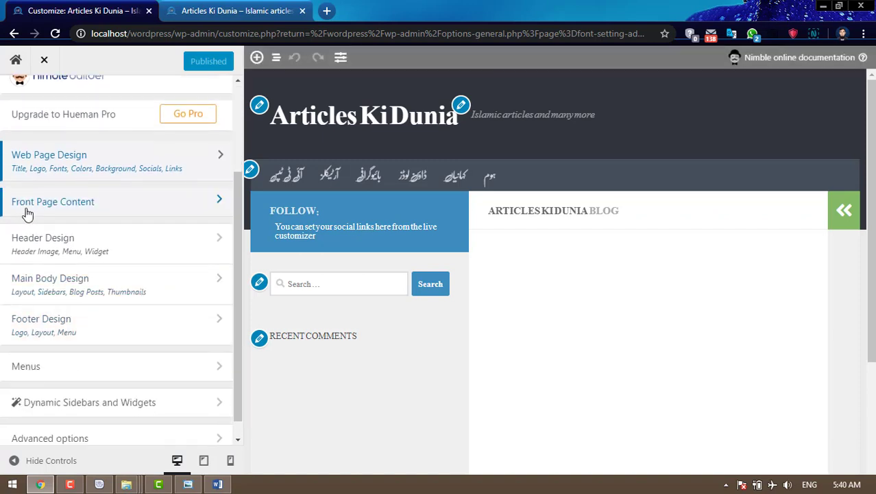
click(111, 210)
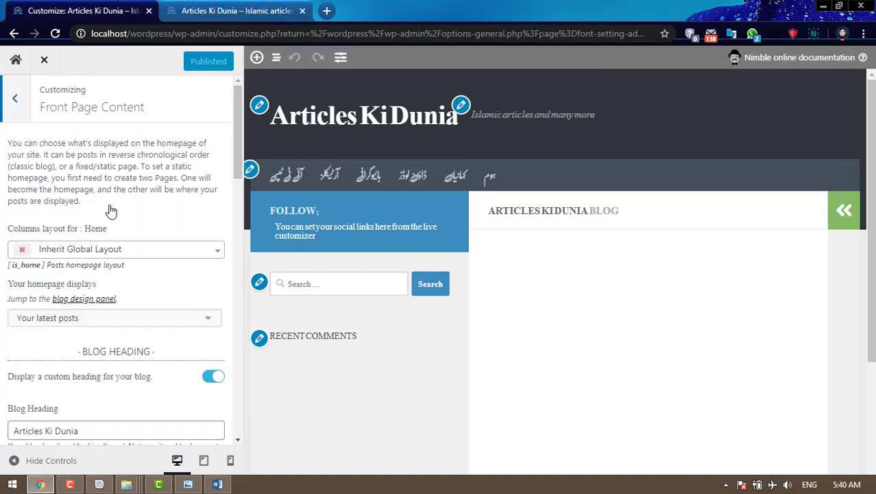
scroll(212, 226, down, 3)
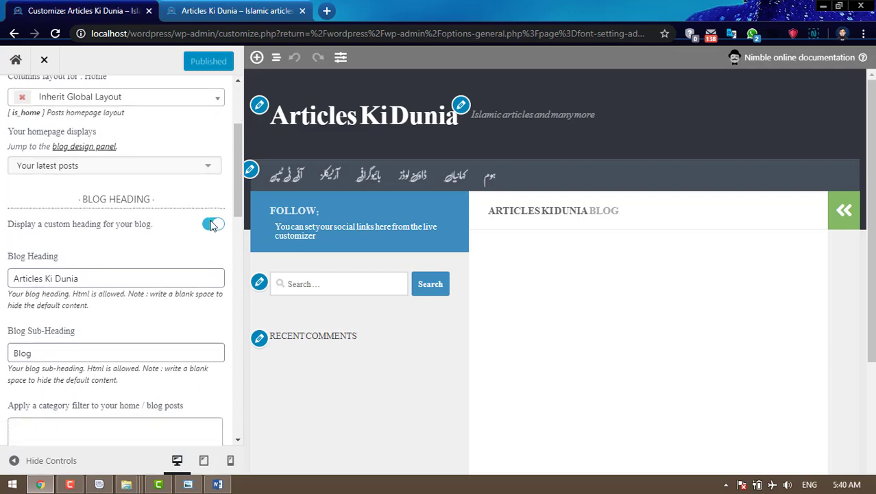
scroll(212, 227, down, 3)
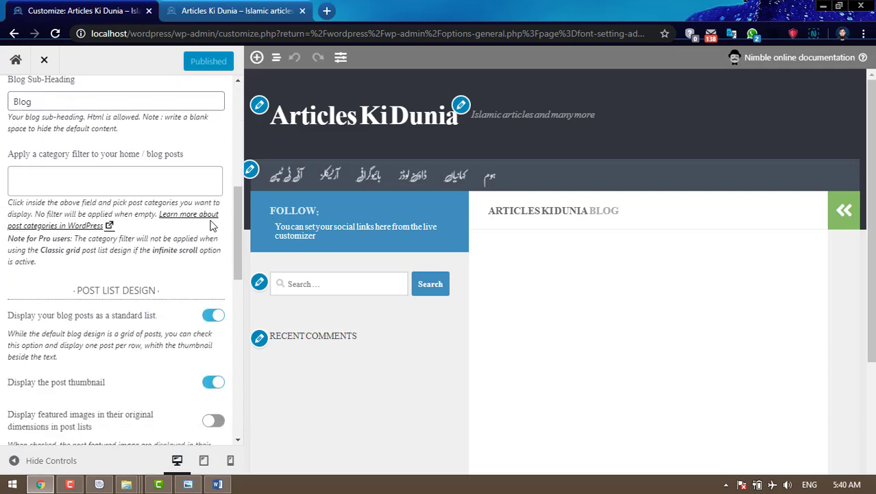
scroll(211, 220, down, 4)
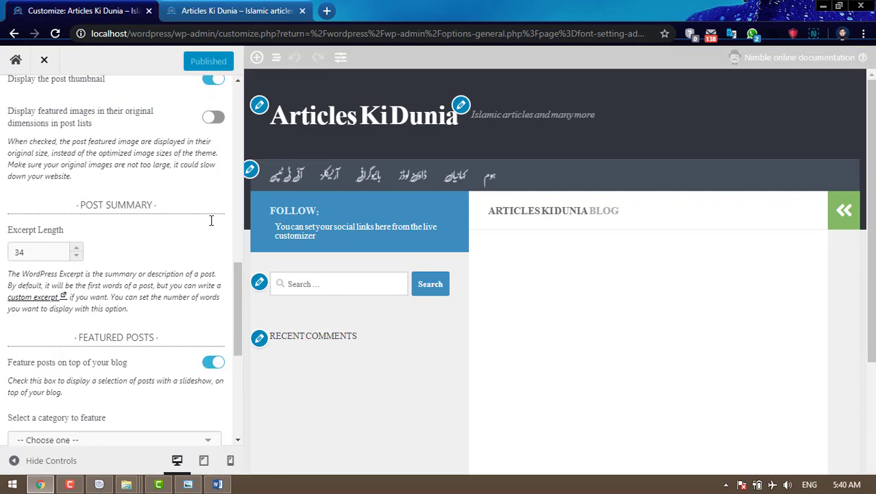
scroll(211, 220, down, 5)
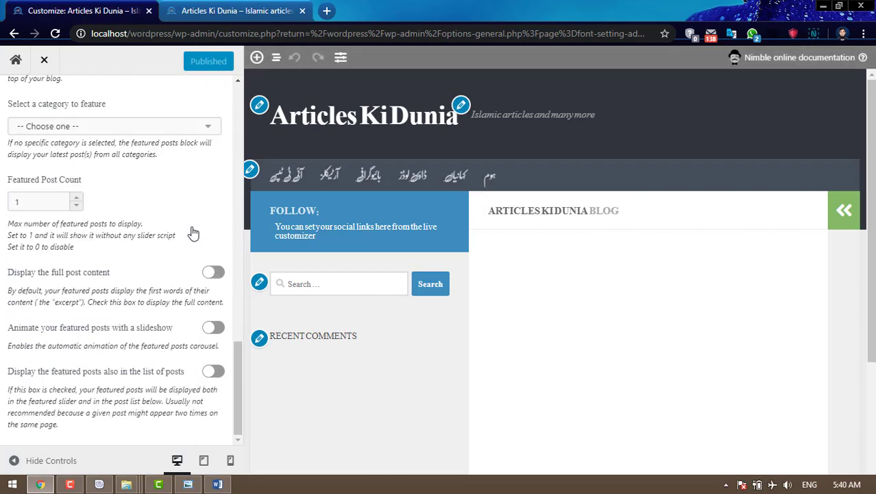
scroll(193, 234, up, 7)
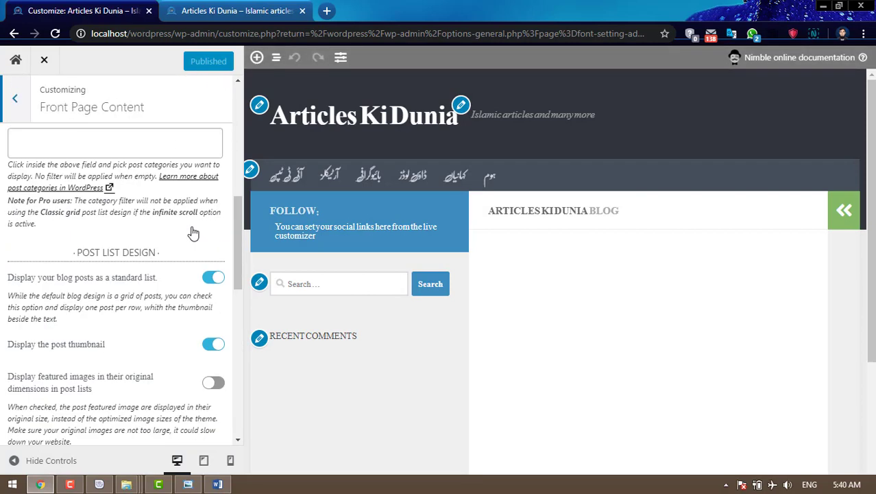
click(16, 100)
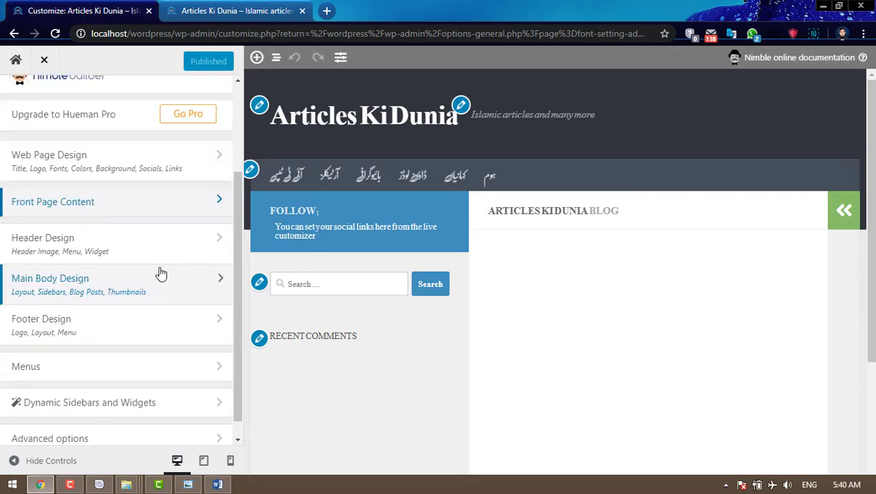
click(74, 251)
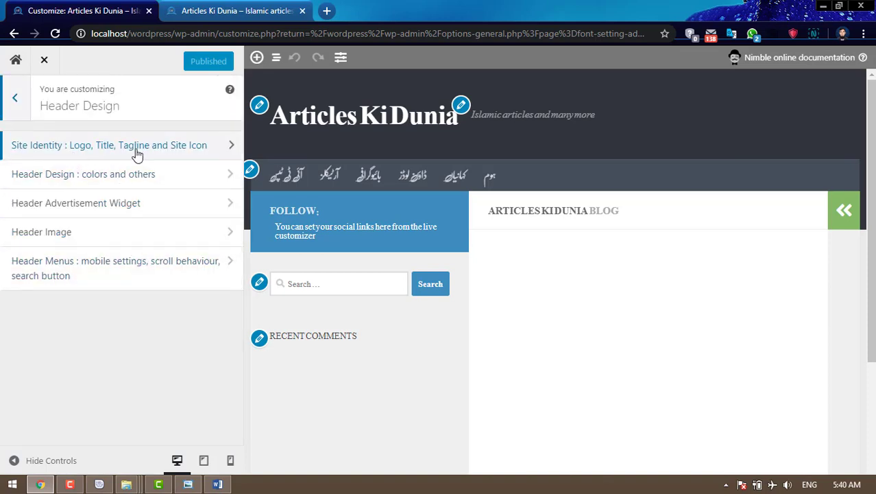
- Review Site Identity, Header Design colors and Header Advertisement Widget, then open Header Image
click(142, 156)
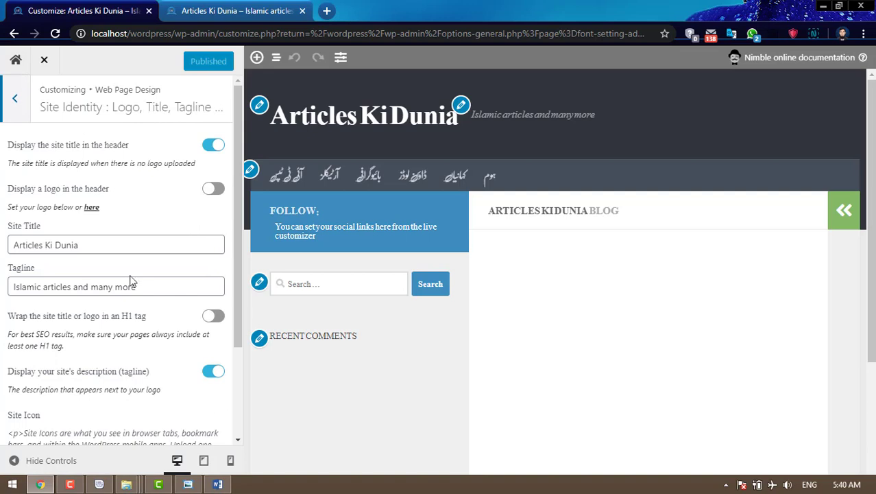
scroll(131, 275, down, 2)
scroll(132, 279, up, 2)
click(14, 98)
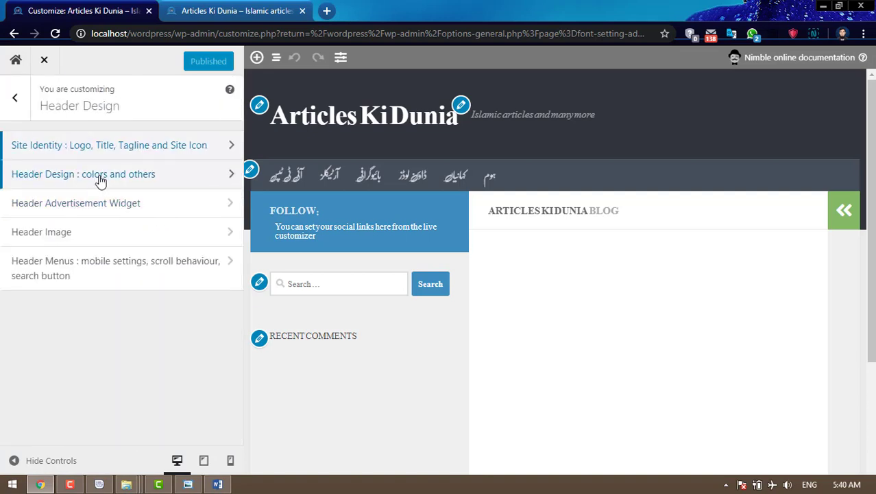
click(165, 180)
scroll(162, 202, down, 3)
scroll(150, 201, up, 3)
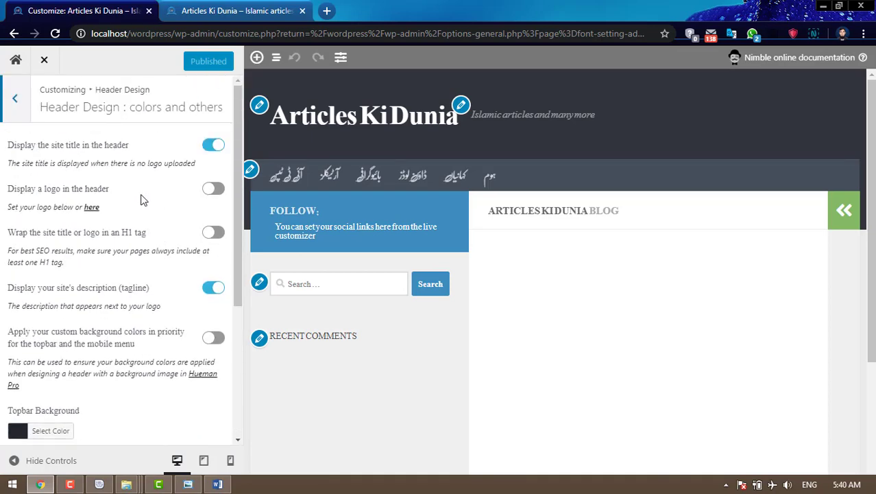
click(17, 103)
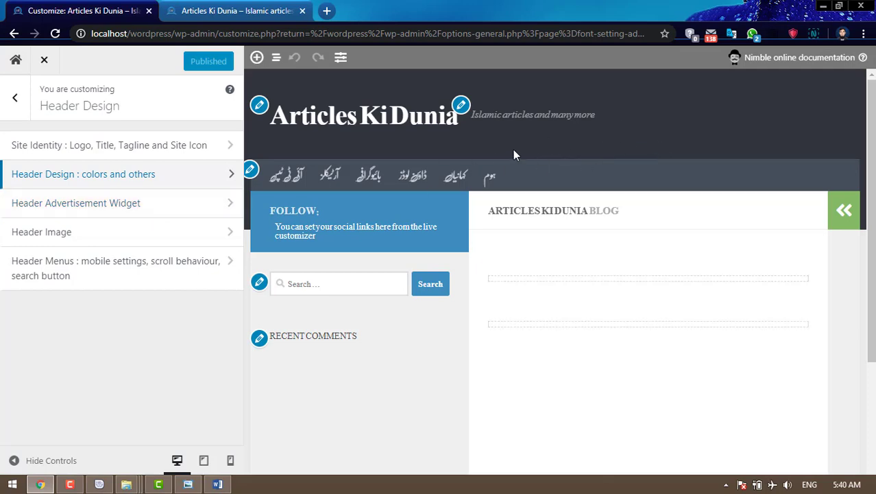
click(128, 208)
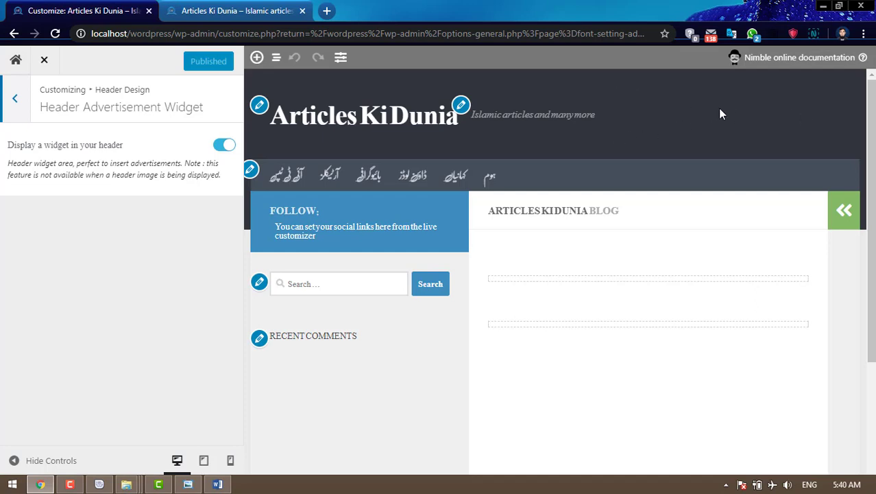
click(14, 100)
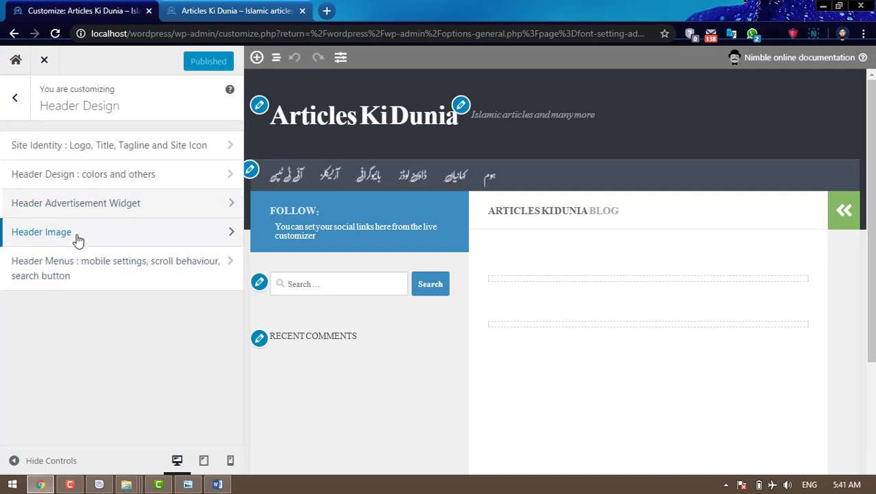
click(53, 237)
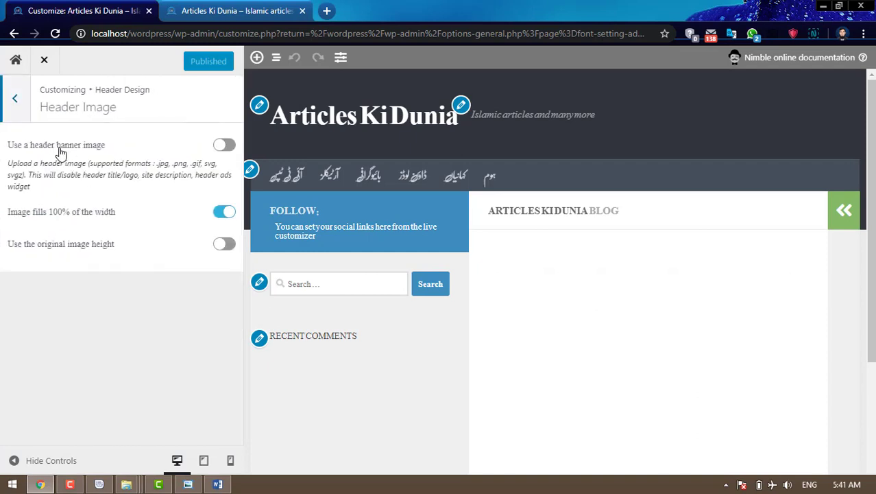
- Turn on 'Use a header banner image' and upload wwweee.jpg as a new header image
click(225, 146)
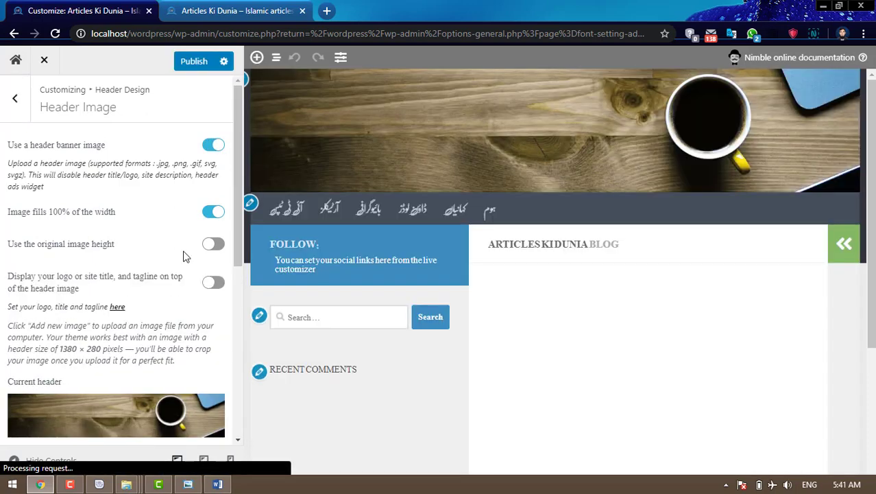
scroll(148, 252, down, 3)
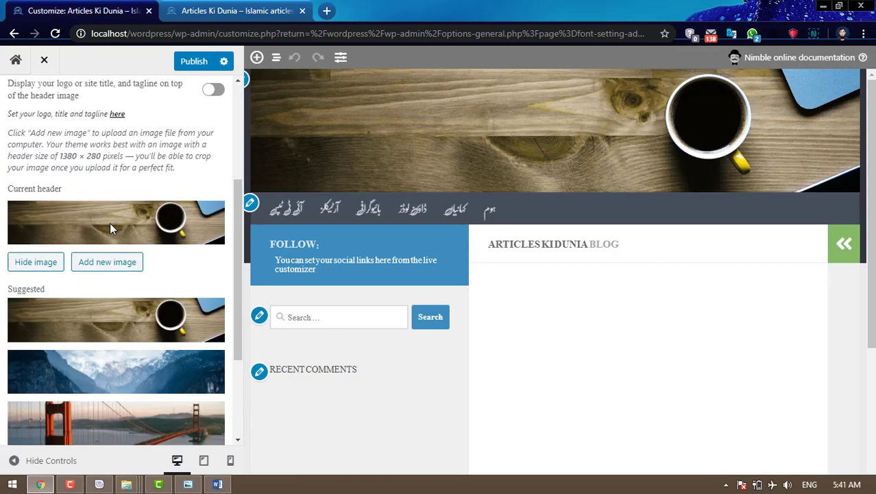
click(109, 263)
click(62, 115)
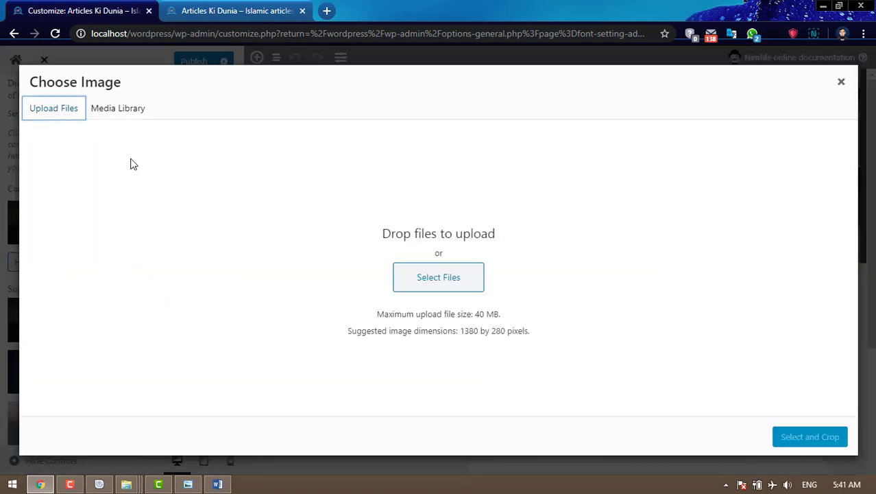
click(438, 289)
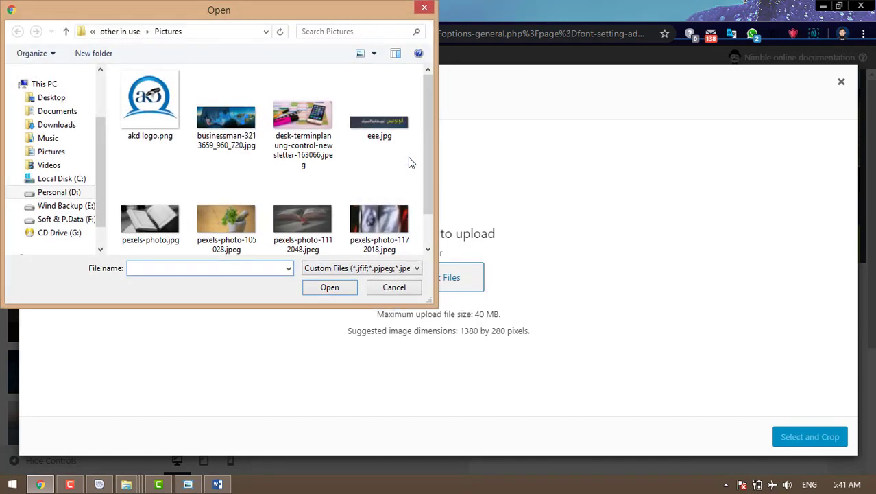
drag(426, 143, 427, 194)
click(306, 228)
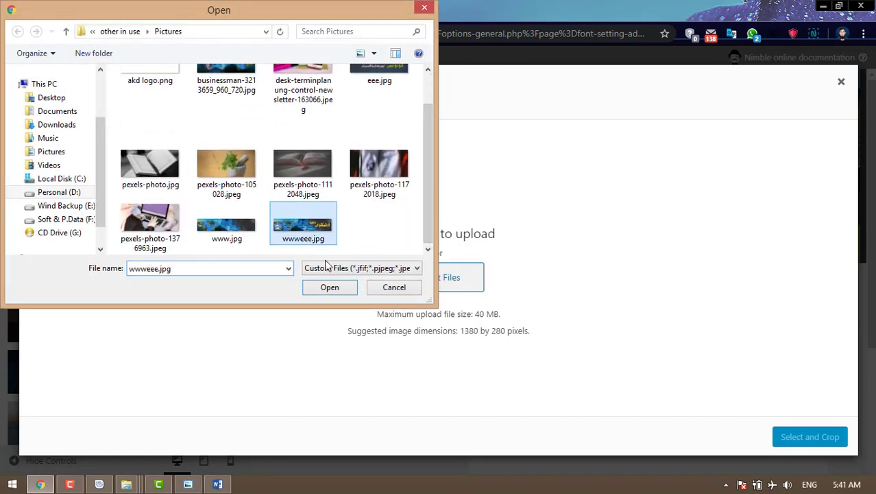
click(331, 288)
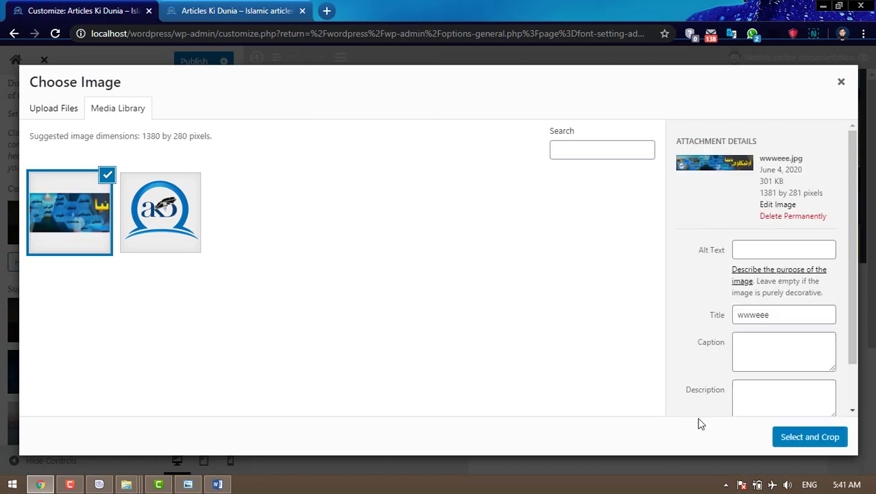
- Crop the wwweee.jpg banner to the header size and publish it
click(792, 440)
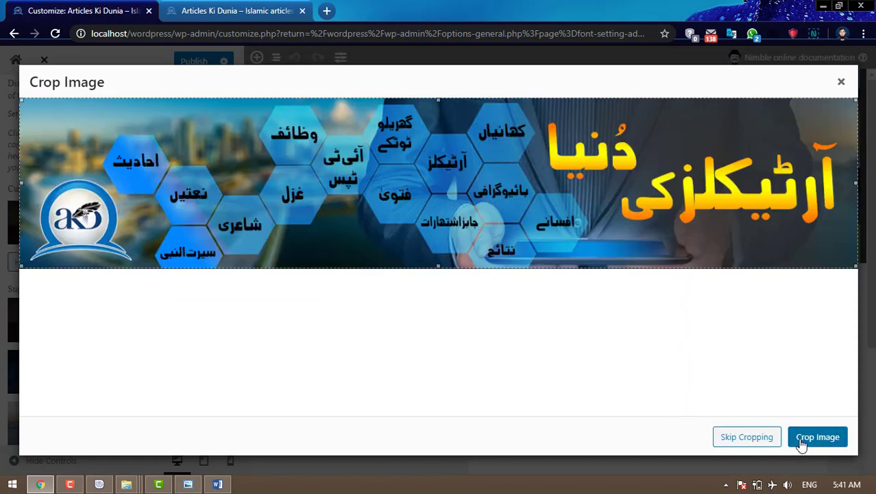
click(805, 444)
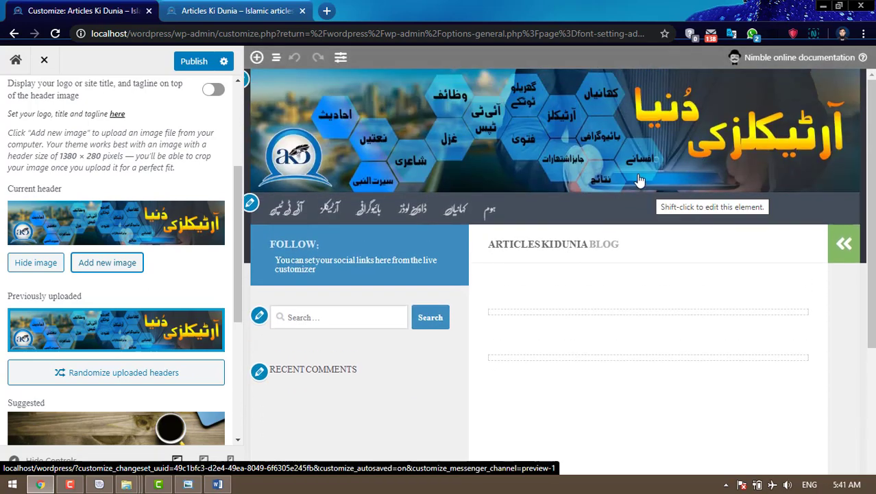
click(191, 62)
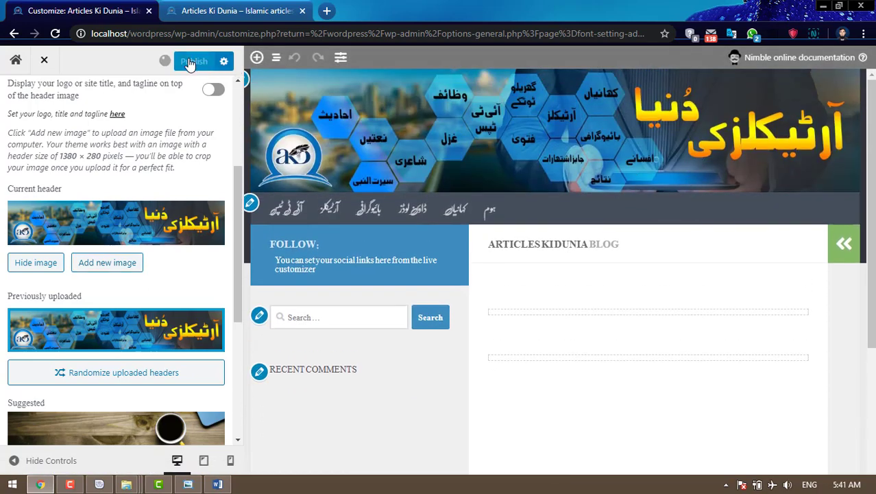
- Reload the live site and scroll to check the new banner
click(201, 19)
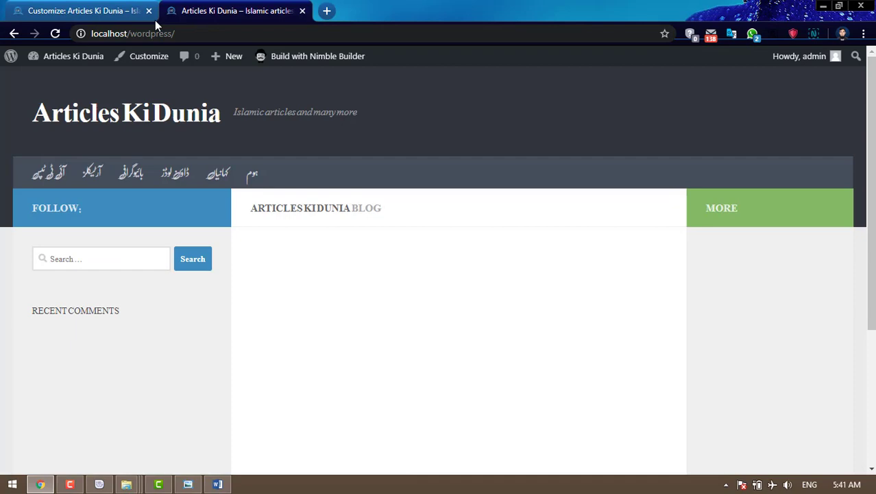
click(56, 33)
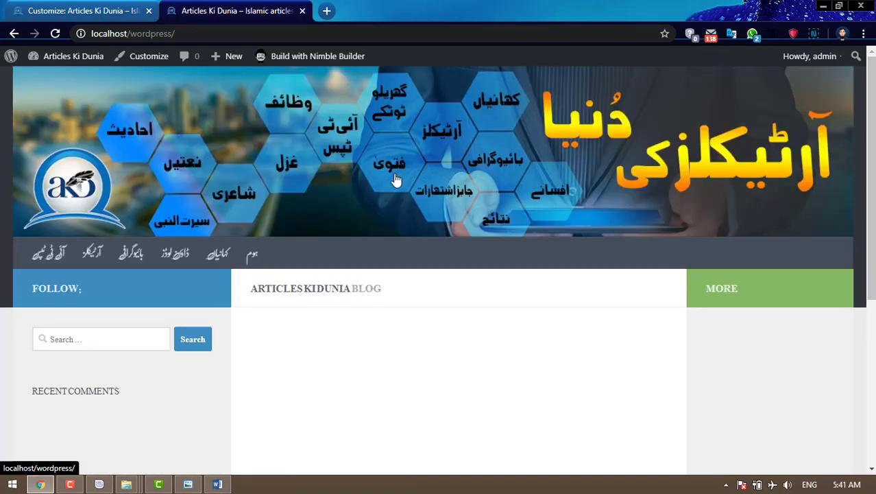
scroll(395, 178, down, 2)
scroll(395, 178, up, 2)
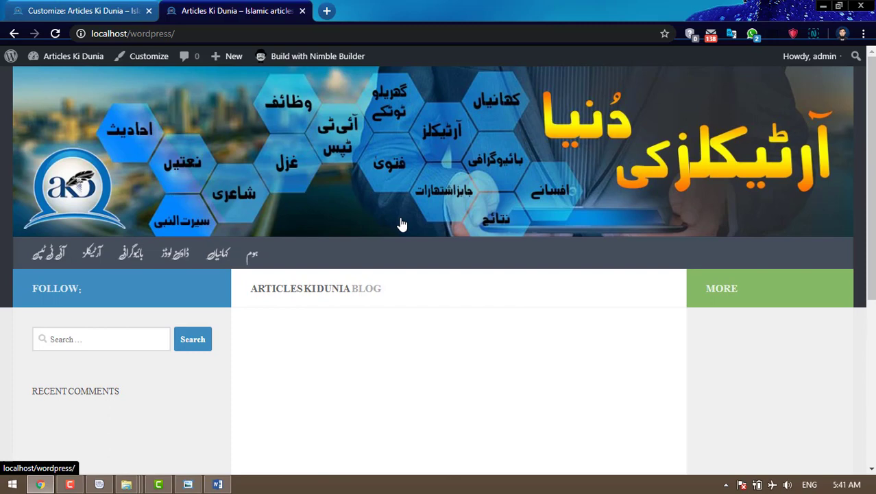
- Back in the Customizer, open Header Design > Header Menus and review the desktop and mobile menu options
click(85, 12)
scroll(39, 89, up, 3)
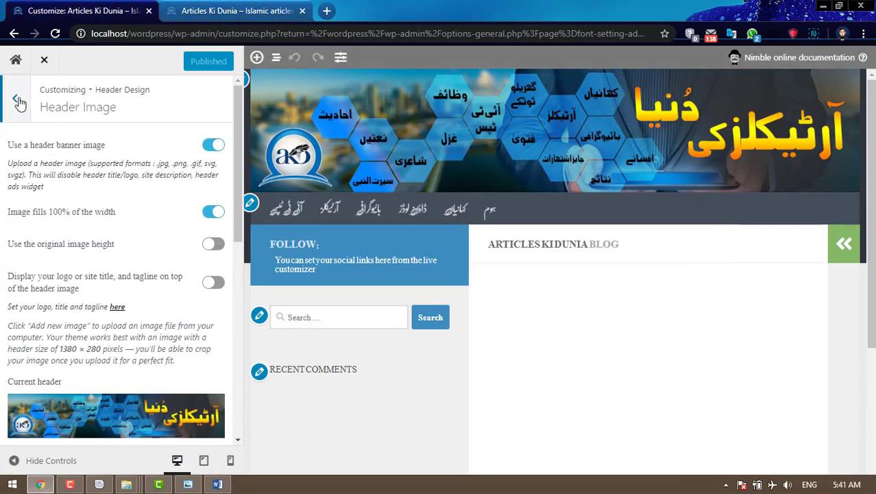
click(18, 101)
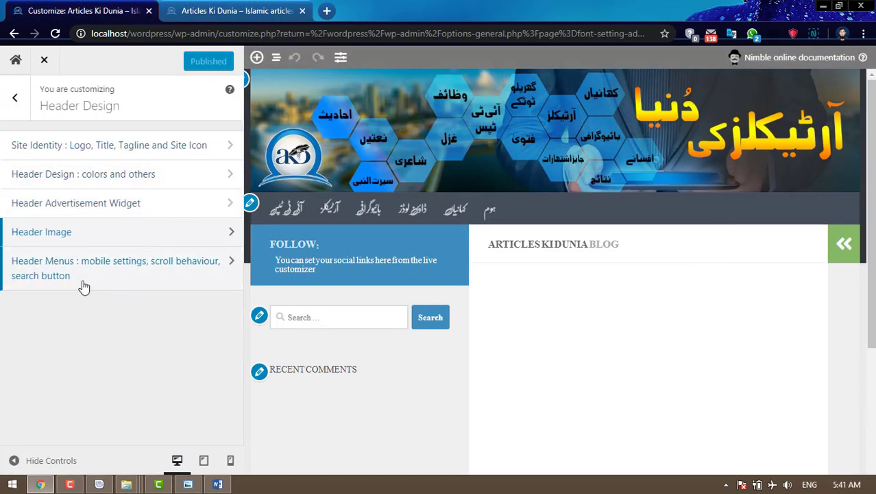
click(141, 271)
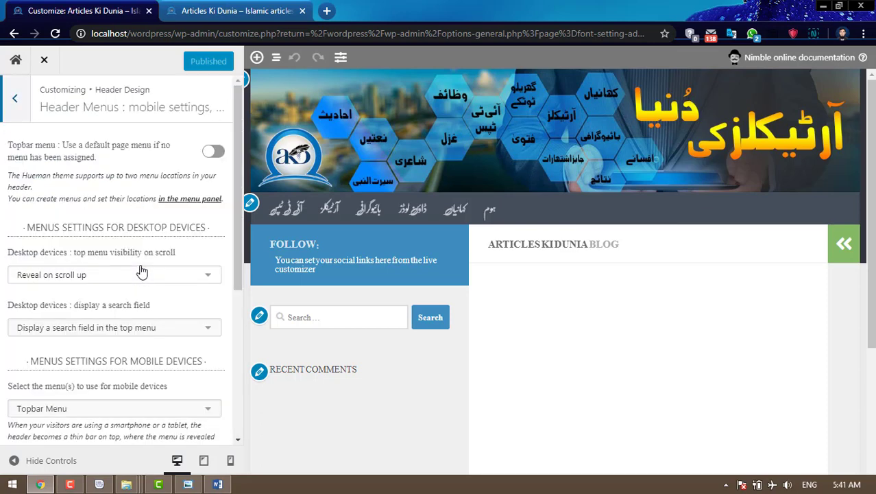
scroll(141, 272, down, 3)
scroll(141, 271, up, 3)
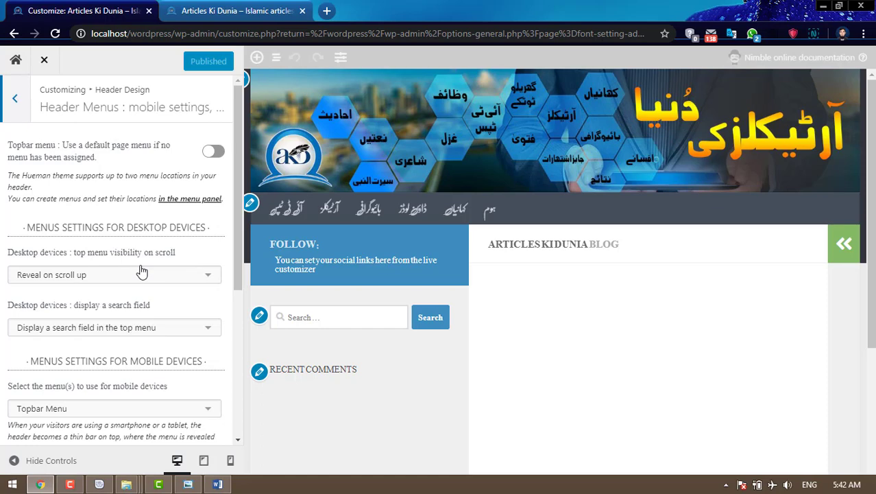
scroll(142, 271, down, 4)
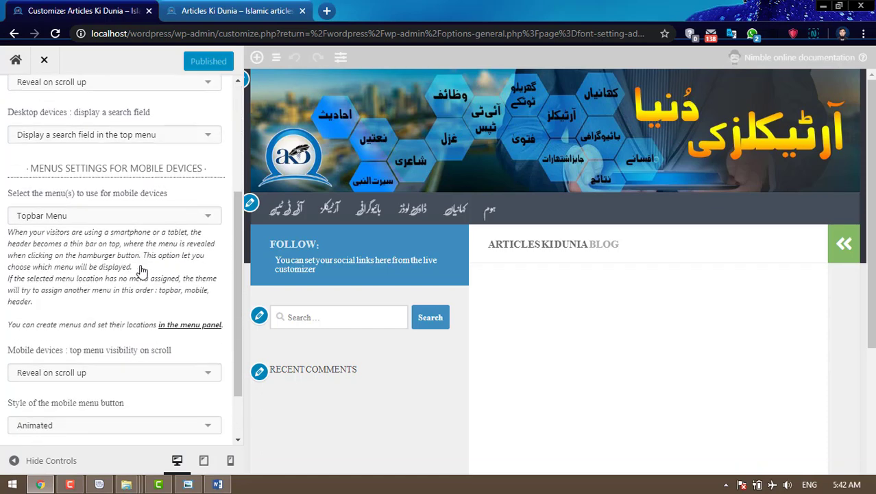
scroll(141, 271, up, 4)
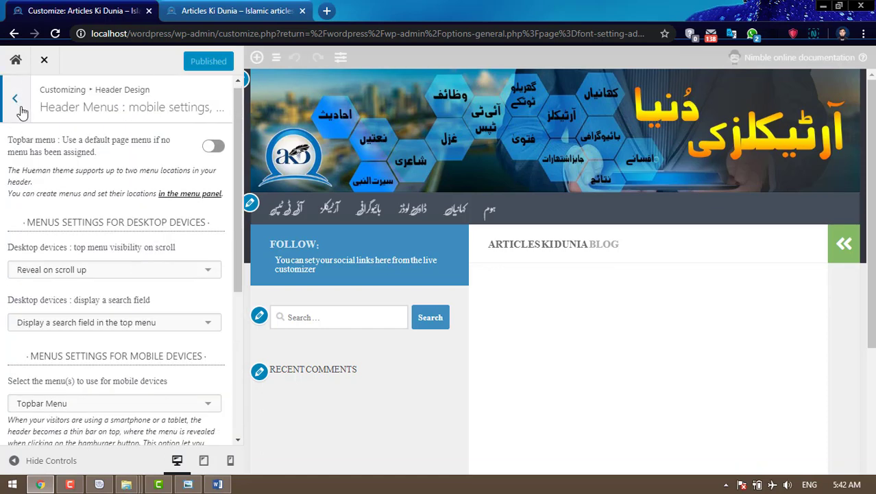
- Leave Header Menus and browse the Main Body Design settings, then return to the section list
click(16, 100)
click(17, 100)
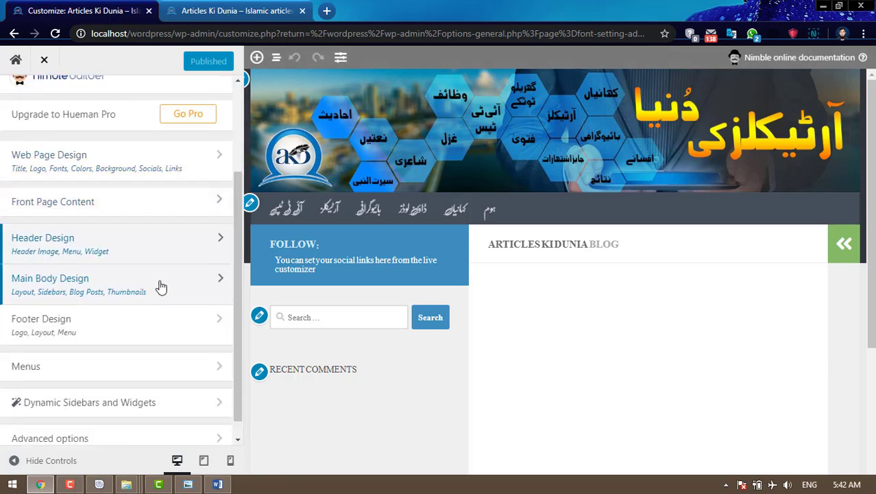
click(115, 295)
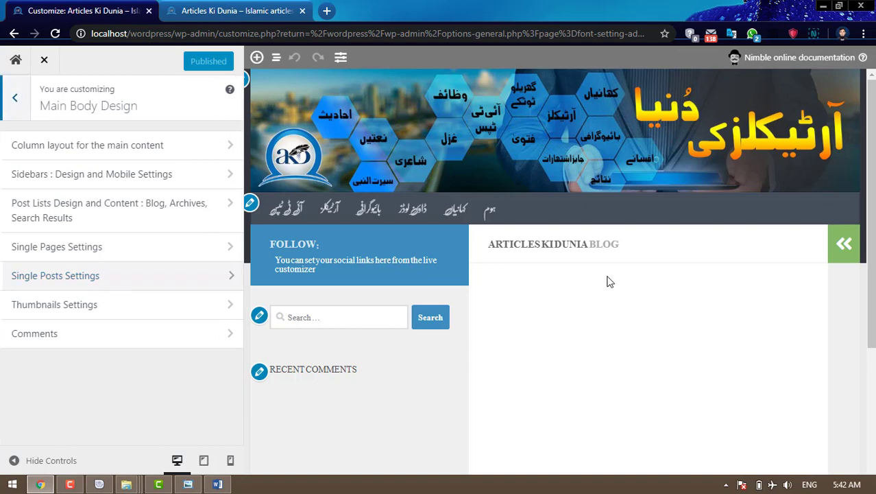
scroll(683, 268, down, 2)
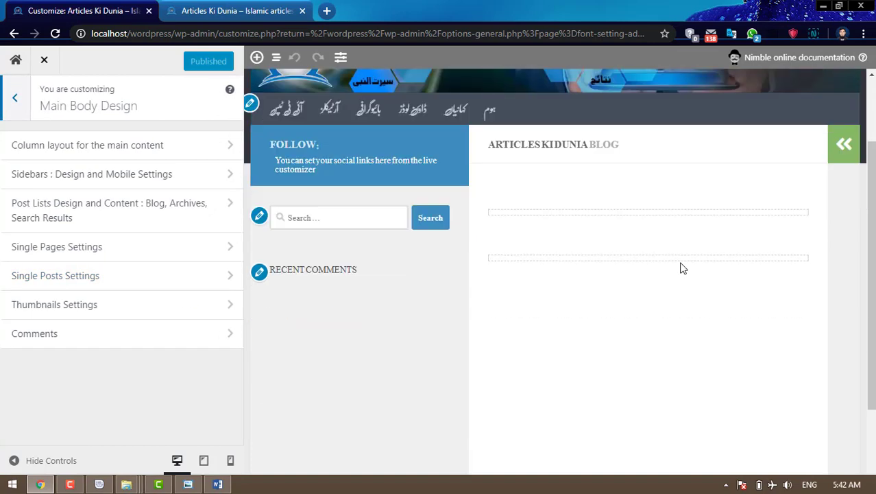
scroll(683, 268, up, 2)
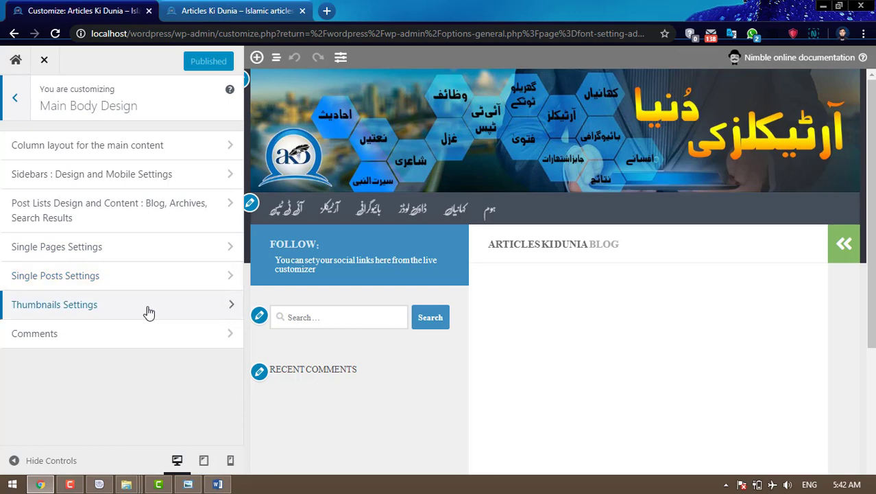
click(16, 98)
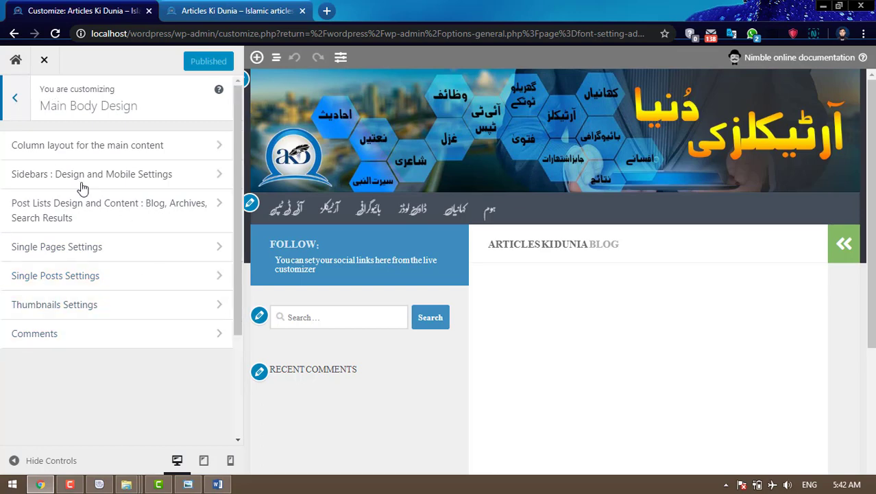
- Review Menus > View All Locations, then return to the Customizer's main section list
scroll(205, 243, down, 1)
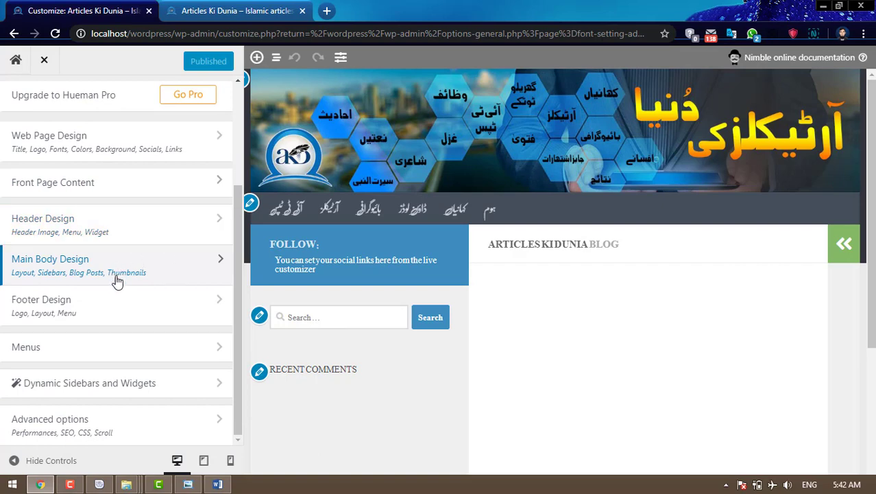
click(184, 351)
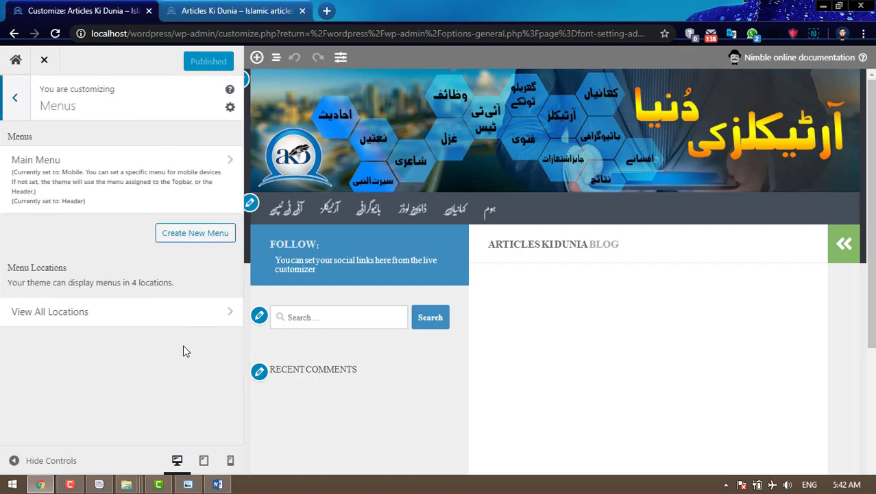
click(170, 312)
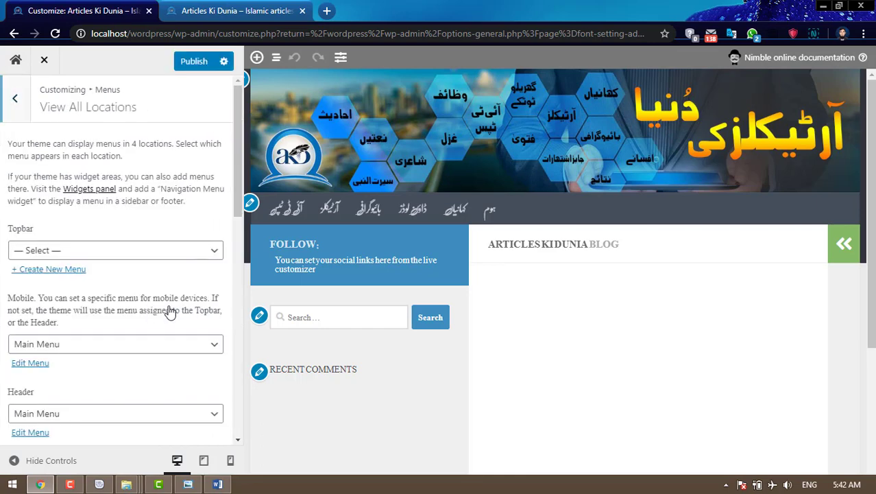
scroll(170, 312, down, 5)
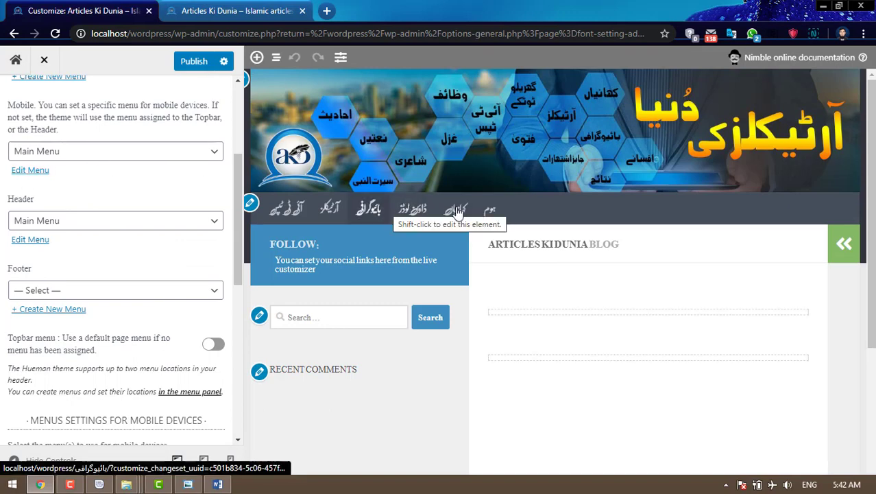
scroll(142, 247, down, 3)
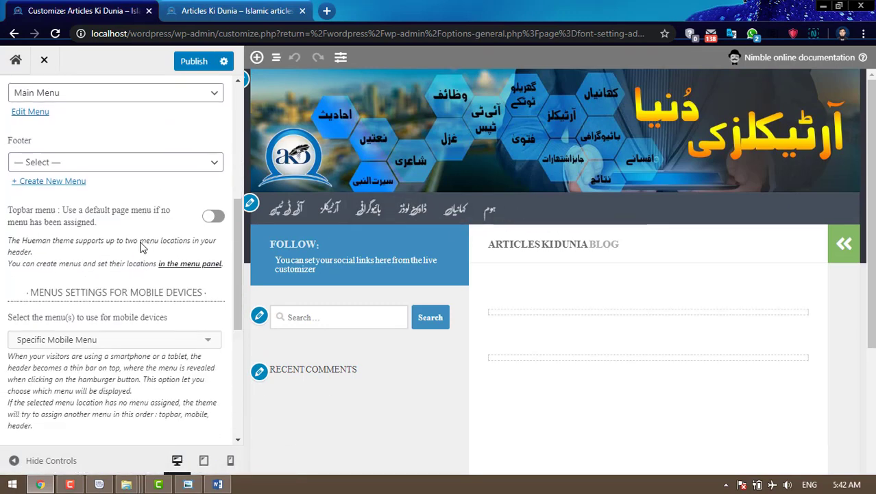
scroll(142, 247, down, 6)
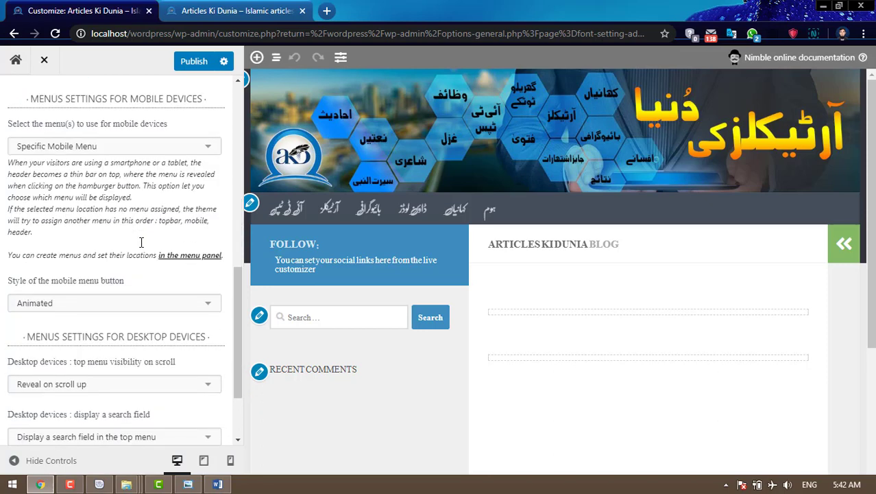
scroll(142, 246, down, 1)
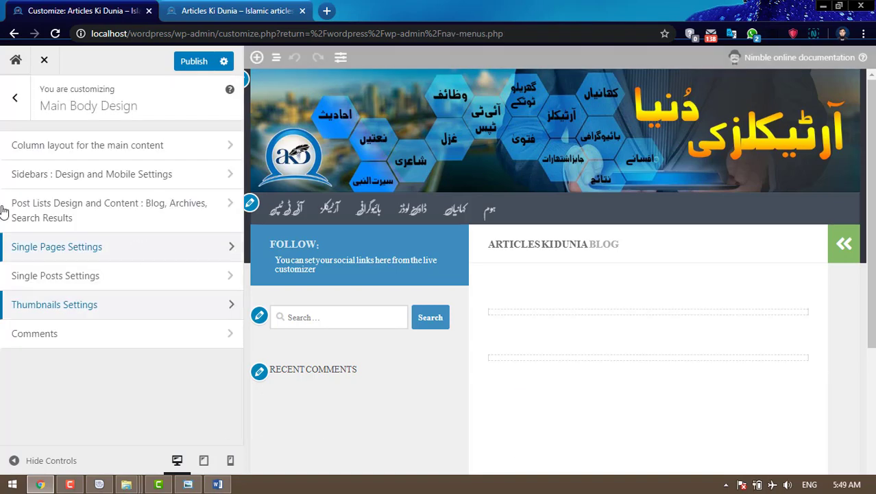
click(15, 97)
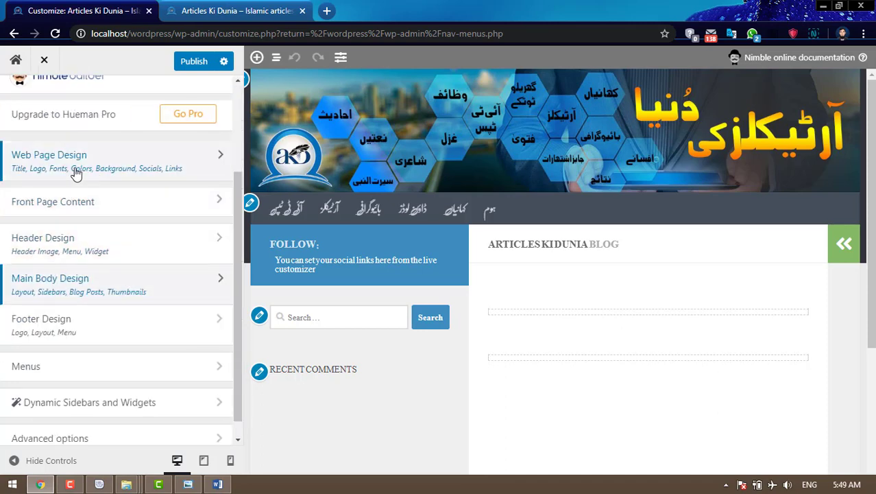
- In Web Page Design > Social links, add a Facebook link with '#' as its address
click(134, 170)
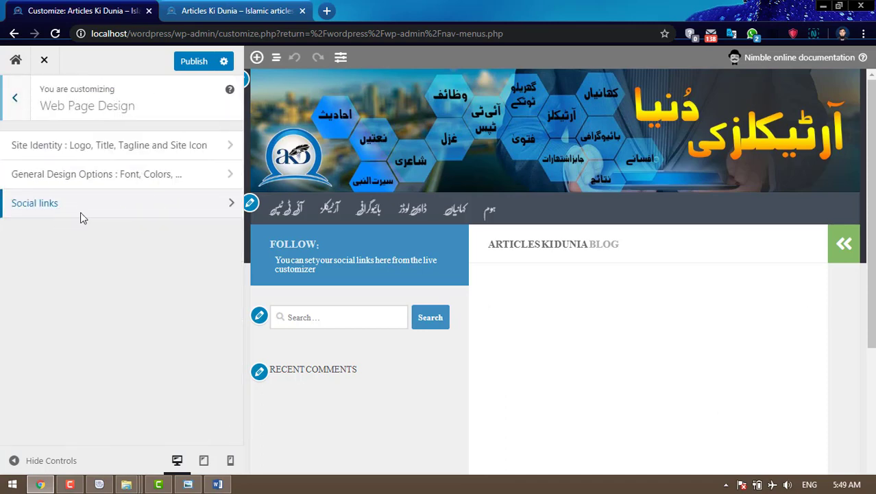
click(81, 212)
click(111, 175)
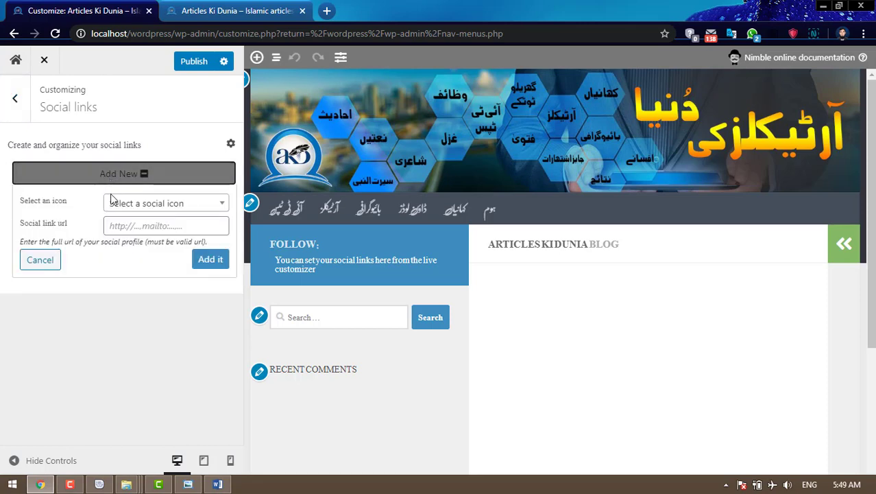
click(194, 210)
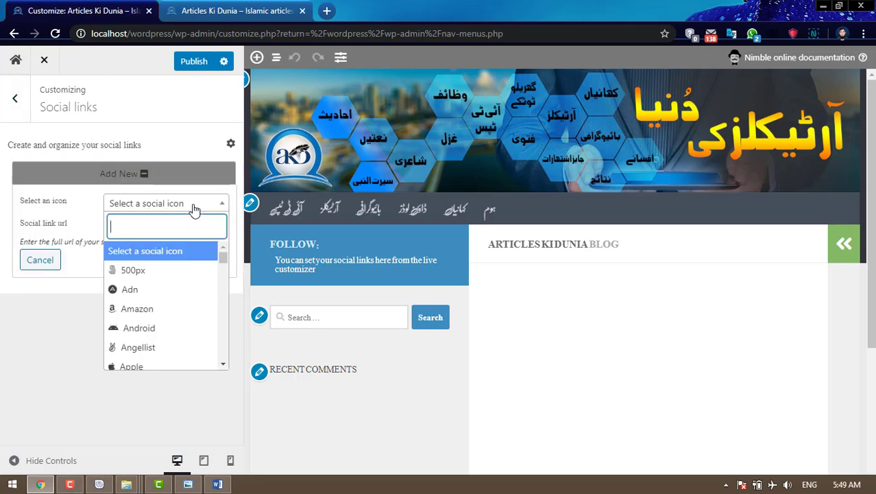
text(fa)
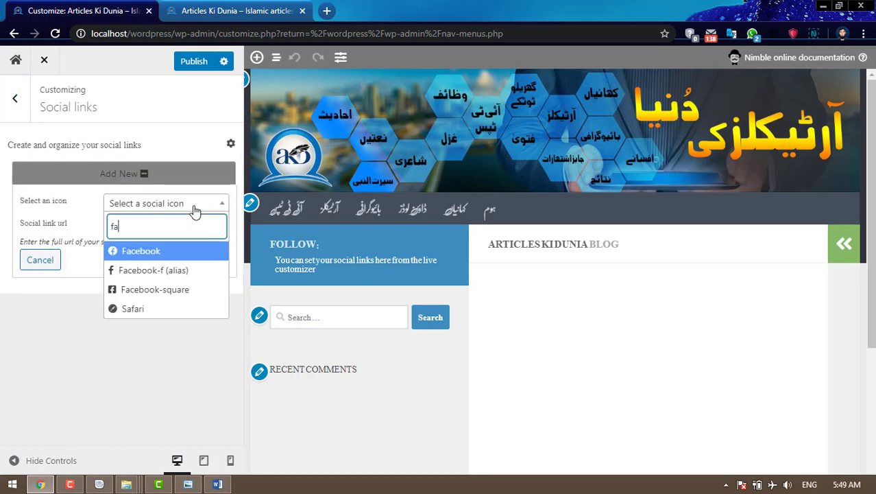
click(172, 250)
click(173, 228)
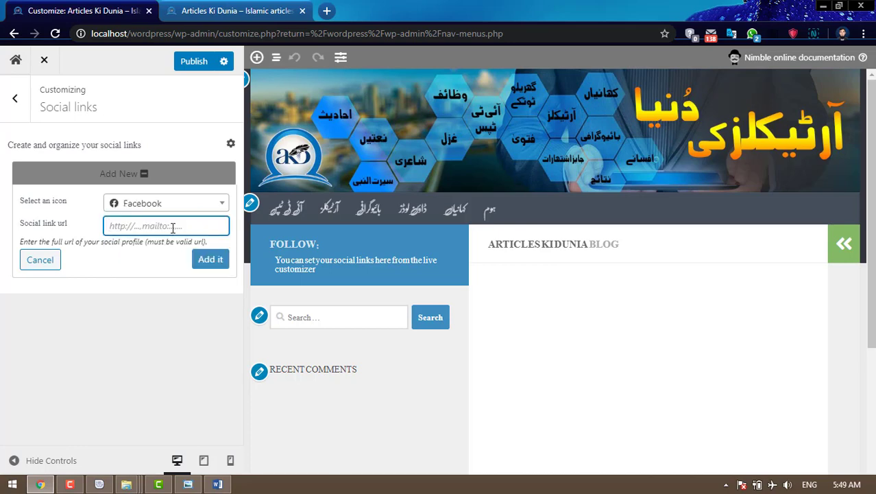
text(#)
click(207, 261)
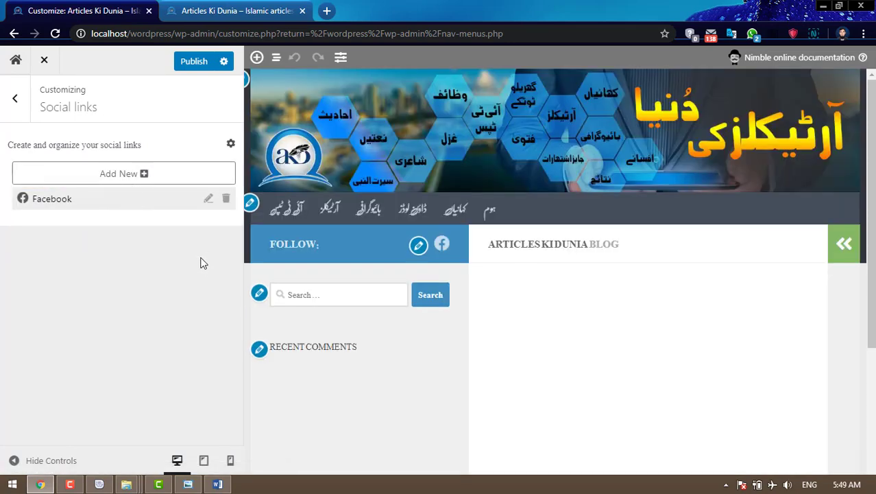
- Add a Twitter social link with '#' as its address
click(148, 174)
click(156, 203)
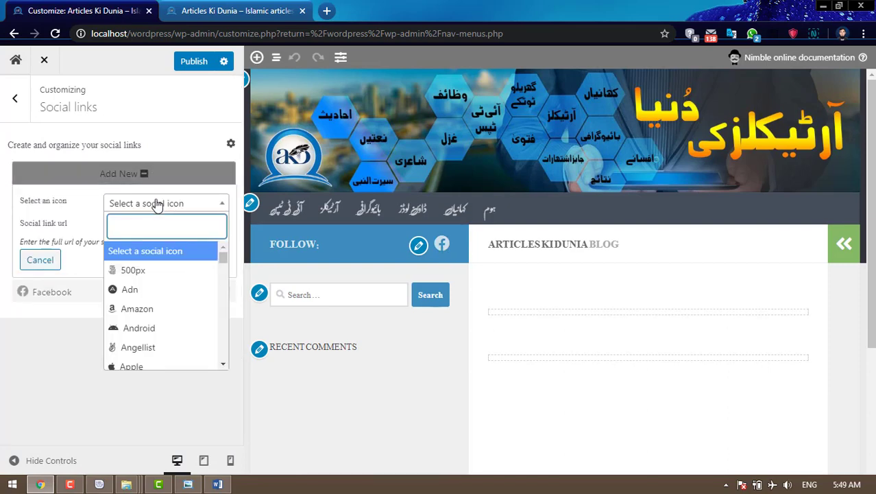
text(tw)
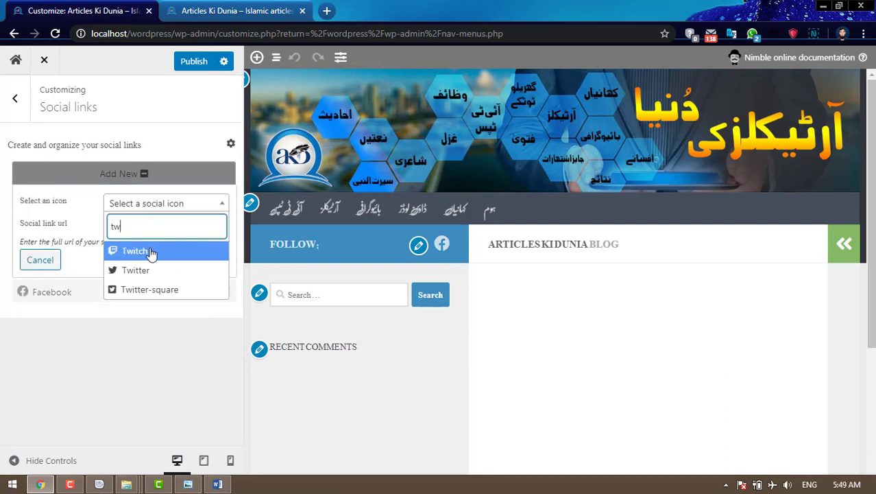
click(151, 271)
click(144, 227)
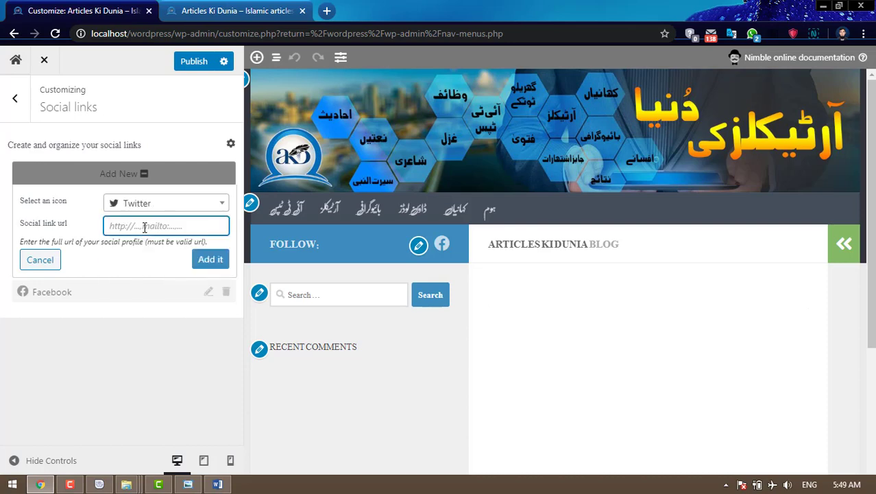
text(#)
click(218, 263)
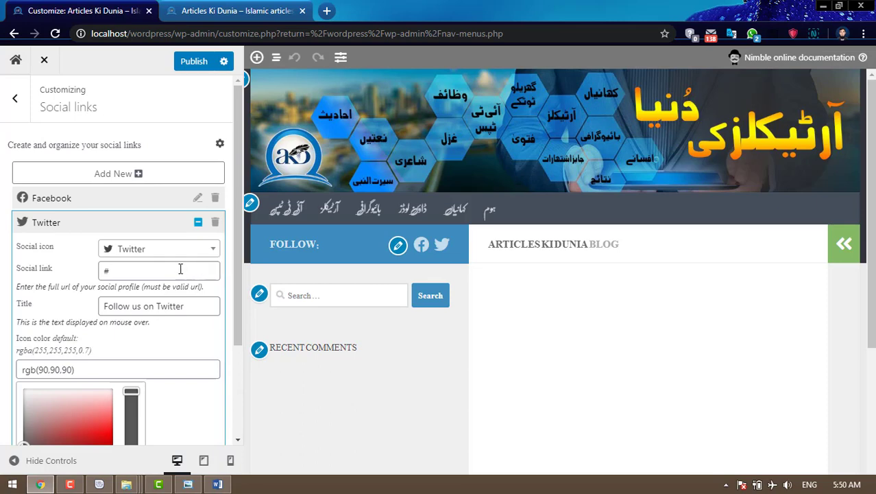
drag(124, 272, 103, 272)
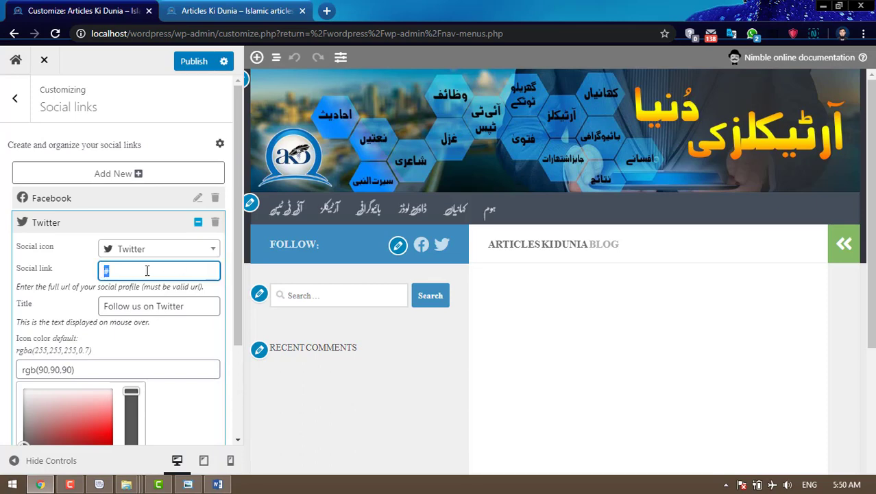
- Add a YouTube social link with '#' as its address and publish the social links
click(168, 174)
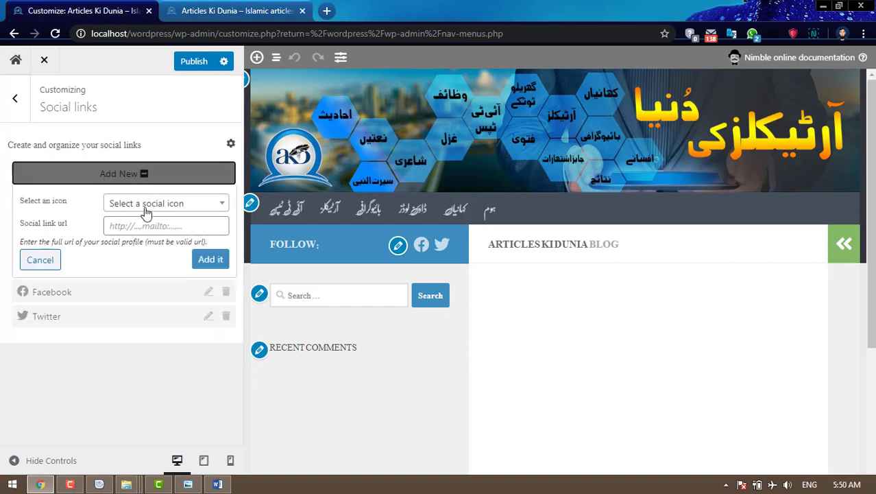
click(149, 206)
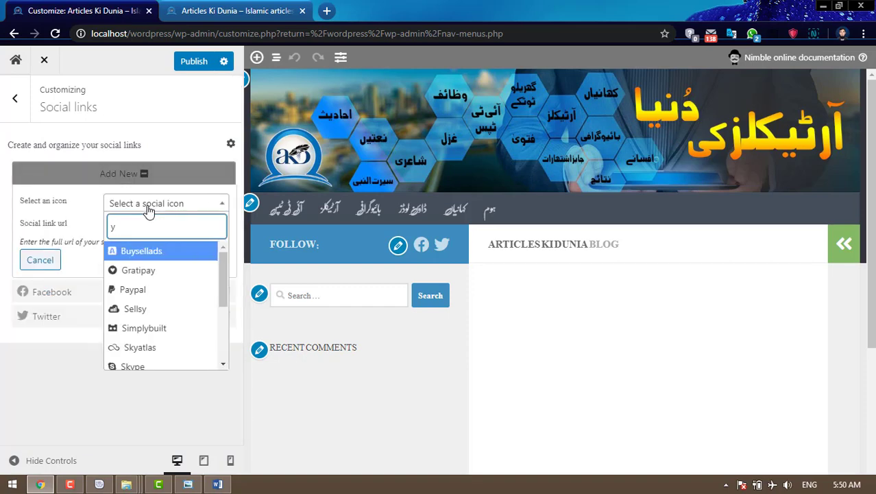
text(o)
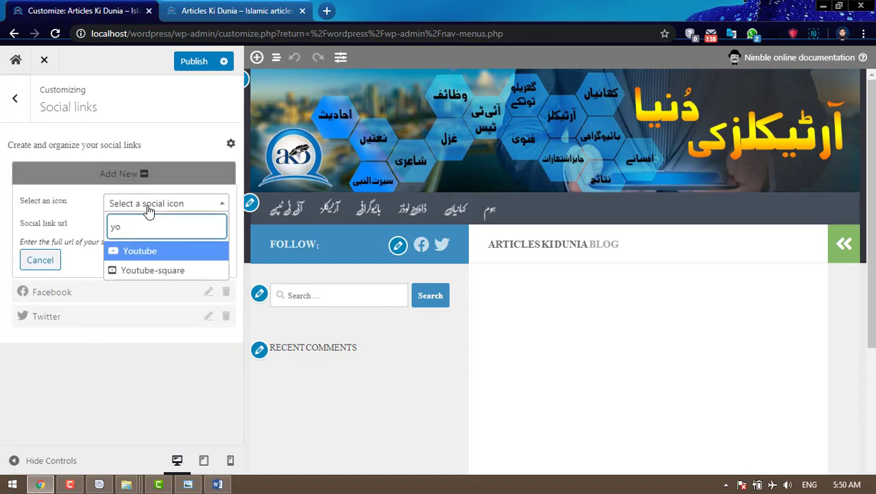
click(149, 252)
click(150, 230)
text(#)
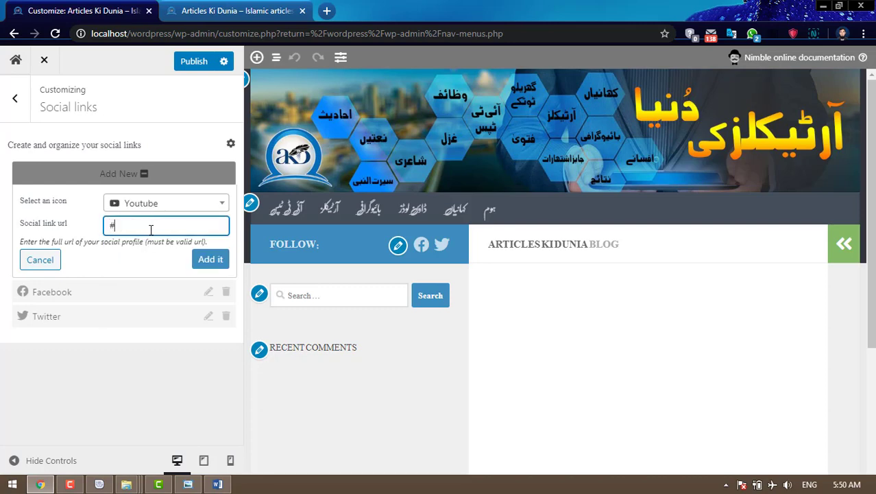
click(210, 264)
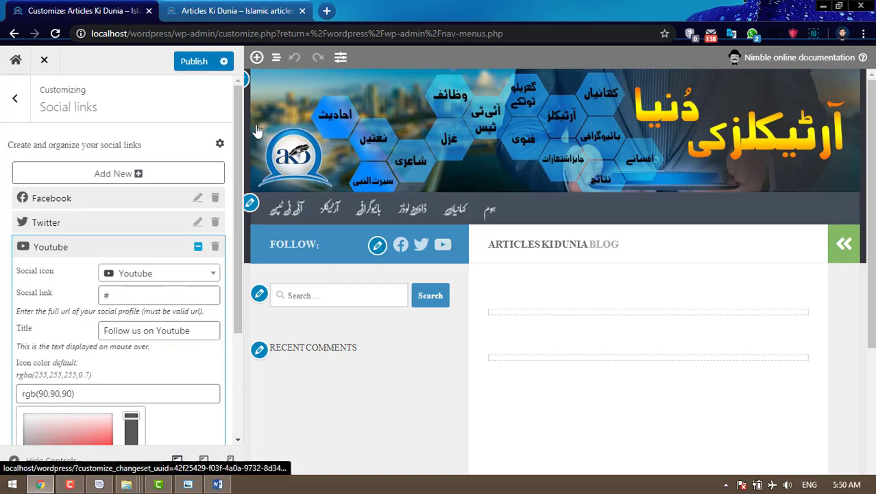
click(194, 64)
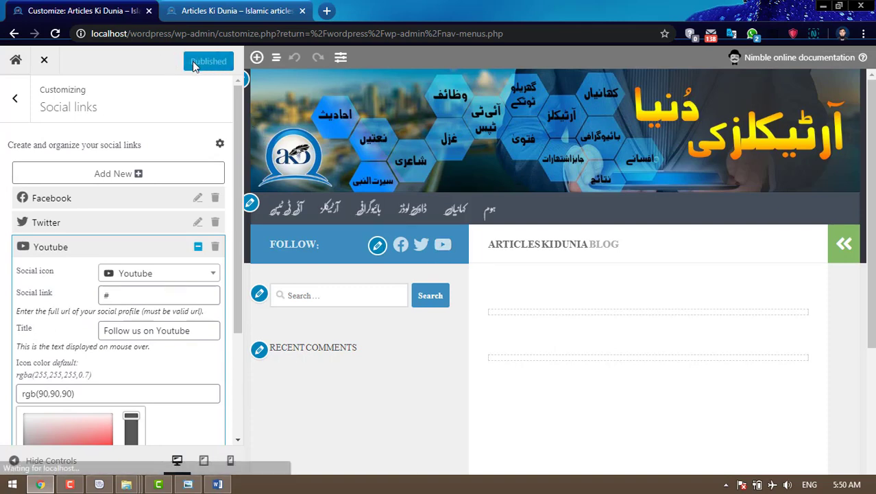
click(207, 10)
- Reload the live site and scroll through it to confirm the Facebook, Twitter and YouTube icons
click(54, 35)
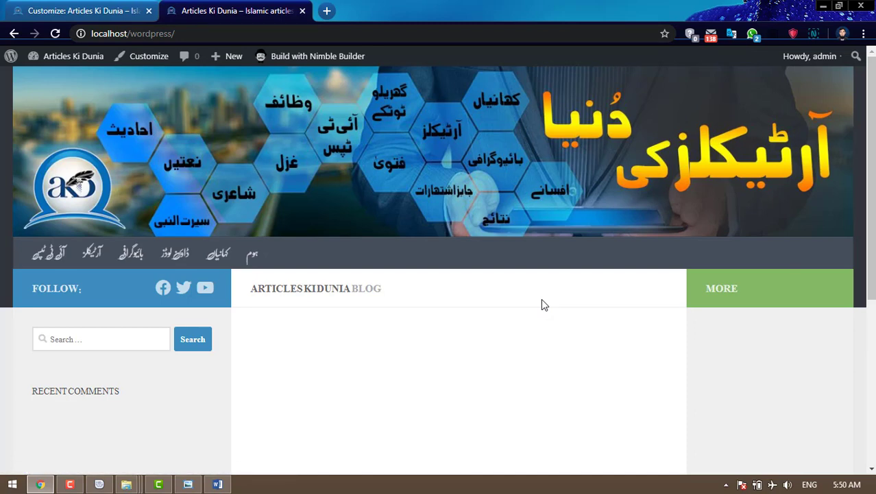
scroll(539, 322, down, 5)
scroll(531, 349, up, 3)
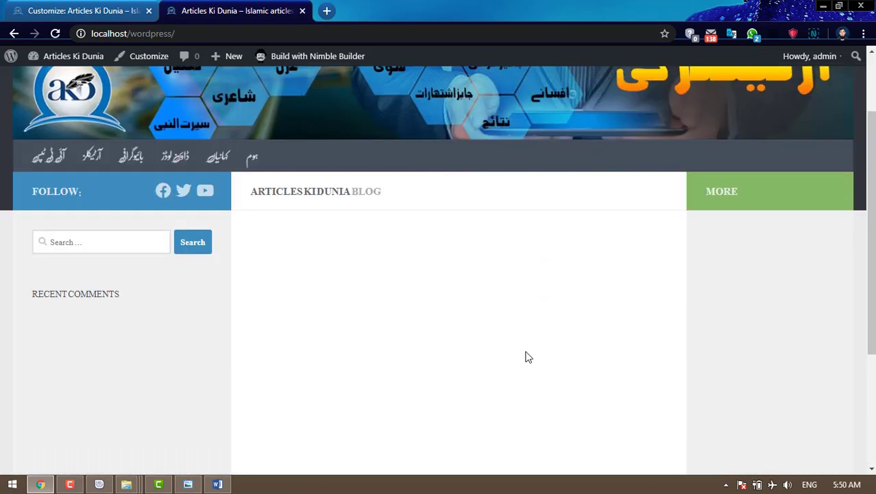
scroll(526, 357, up, 2)
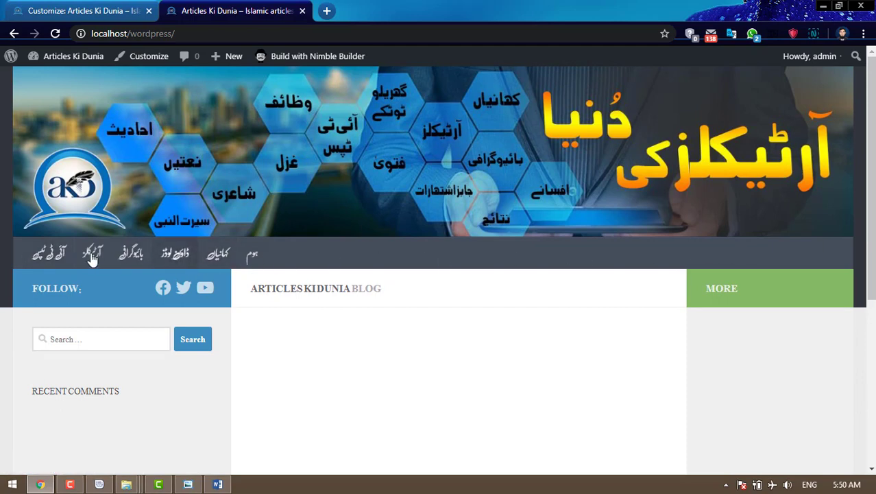
scroll(396, 339, down, 1)
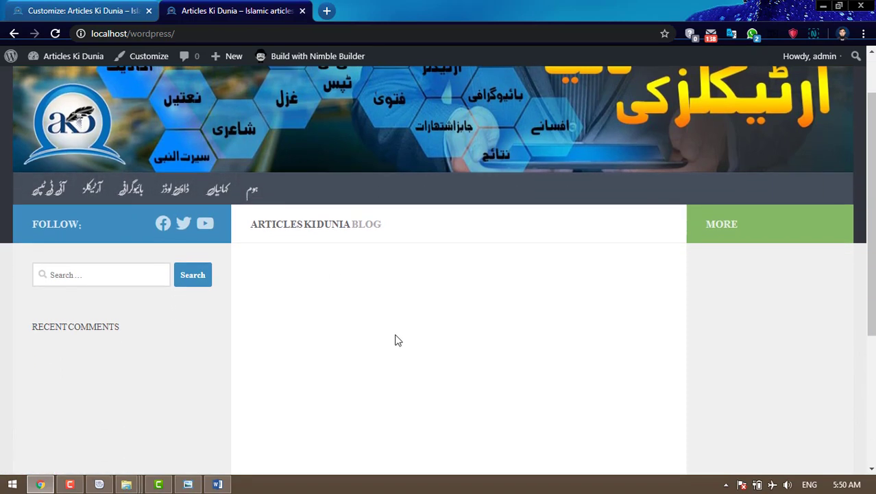
scroll(396, 339, down, 3)
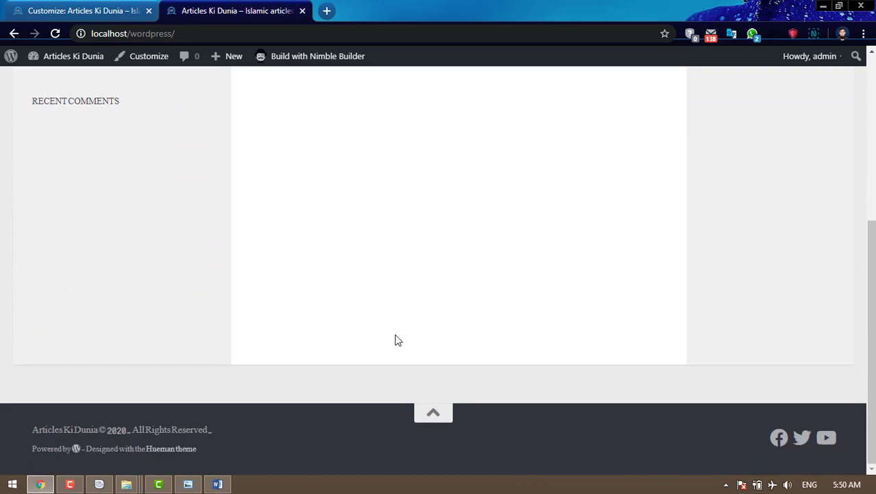
scroll(397, 340, up, 4)
scroll(396, 339, down, 4)
scroll(396, 339, up, 5)
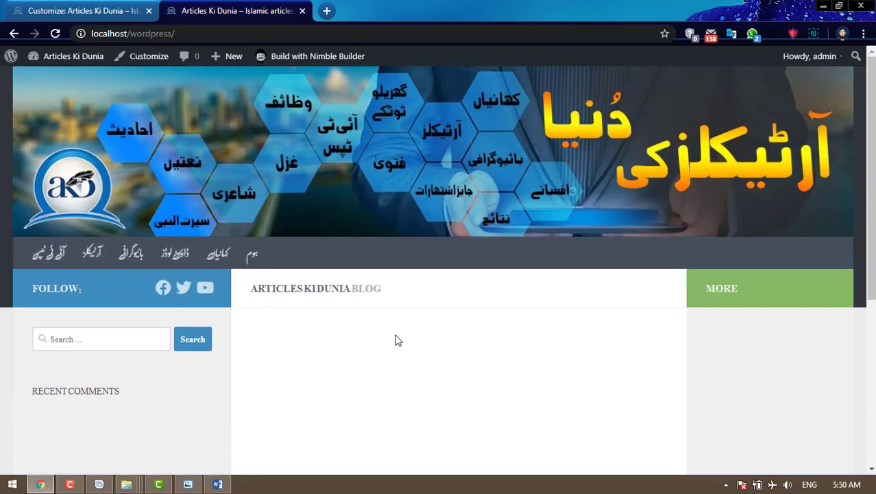
- Close the Customizer and go to Settings > Reading
click(63, 8)
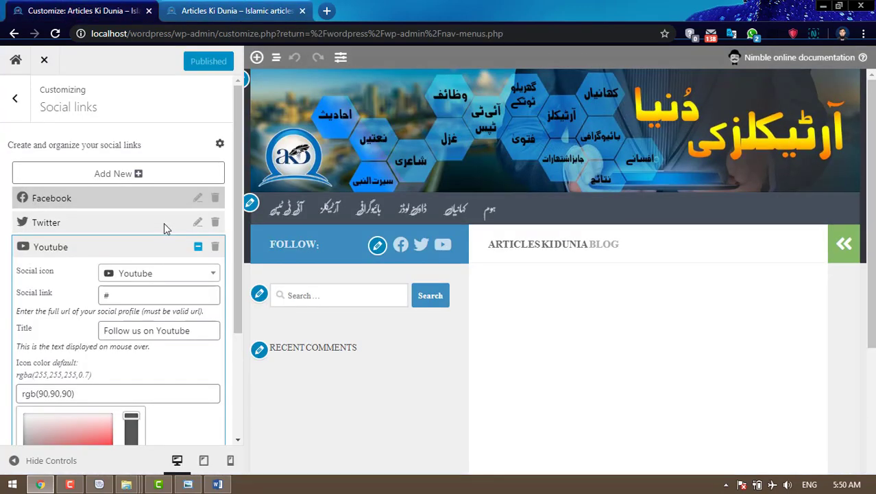
click(46, 62)
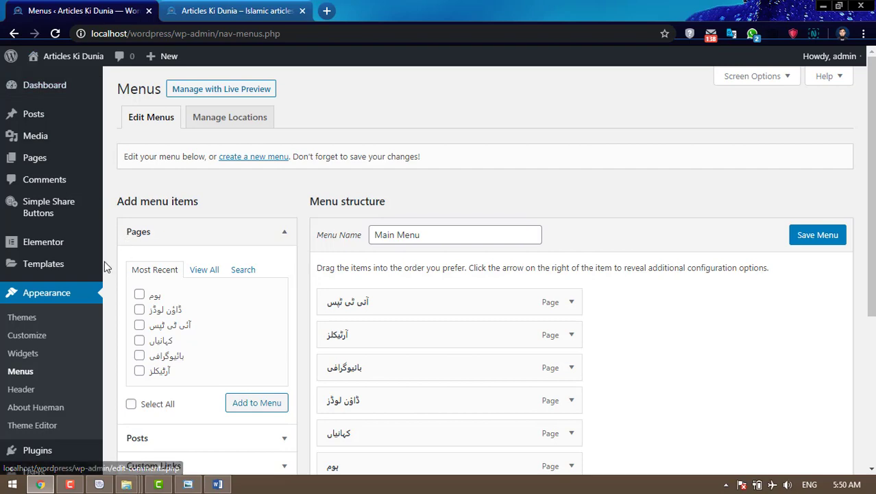
scroll(77, 276, down, 4)
mouse_move(58, 391)
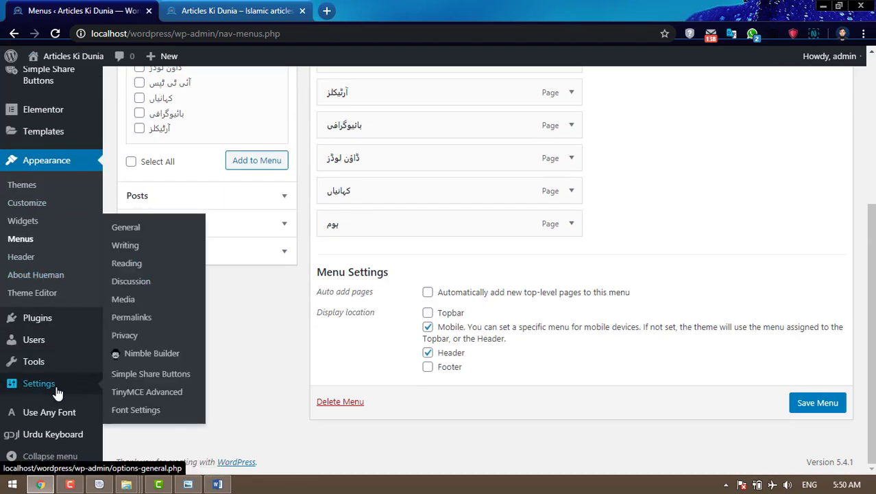
click(128, 266)
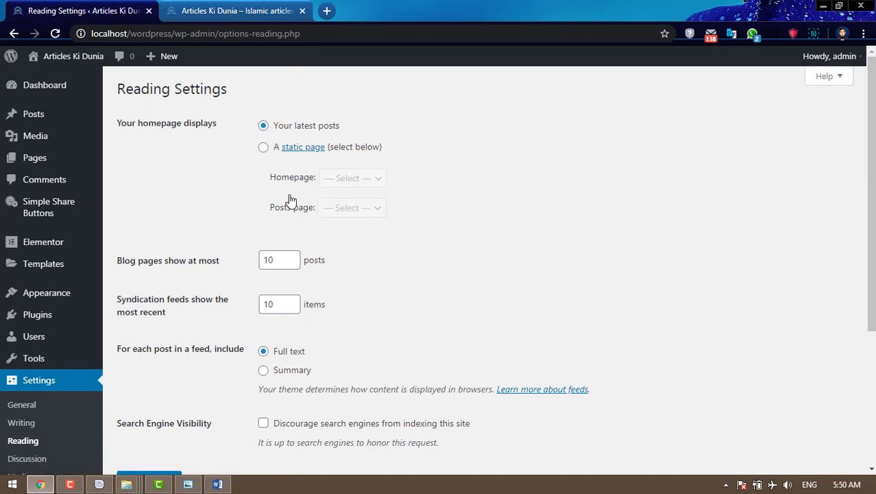
- Set the homepage to display the static page ہوم, save, and check the live site
click(264, 150)
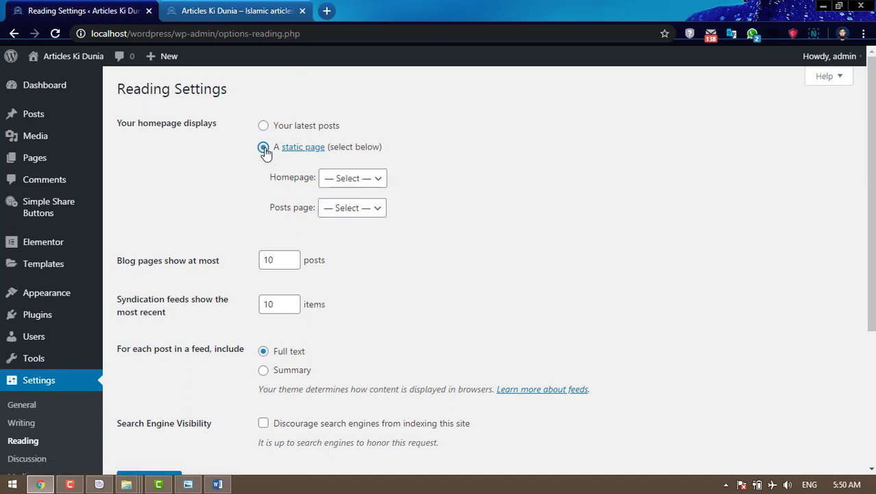
click(361, 184)
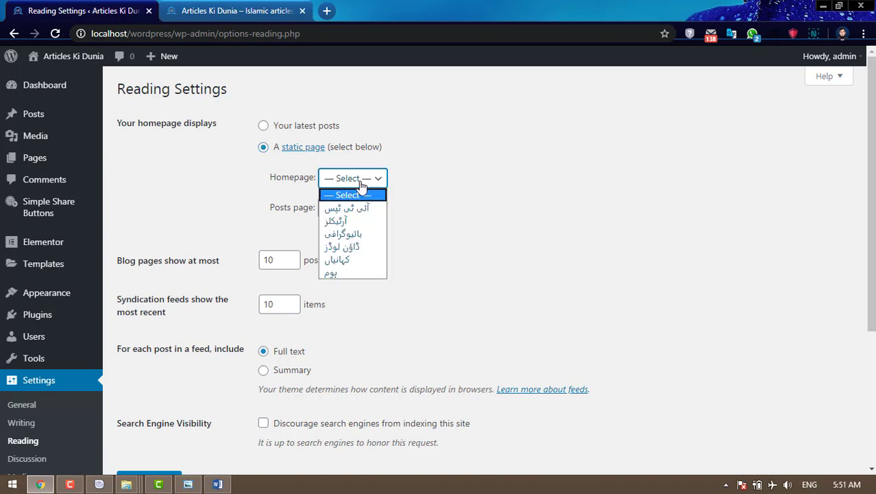
click(339, 273)
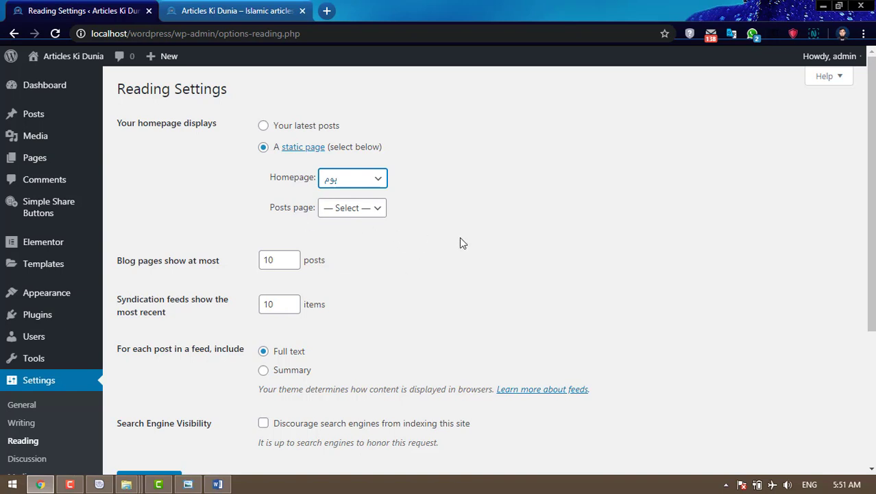
scroll(460, 242, down, 3)
scroll(461, 242, up, 2)
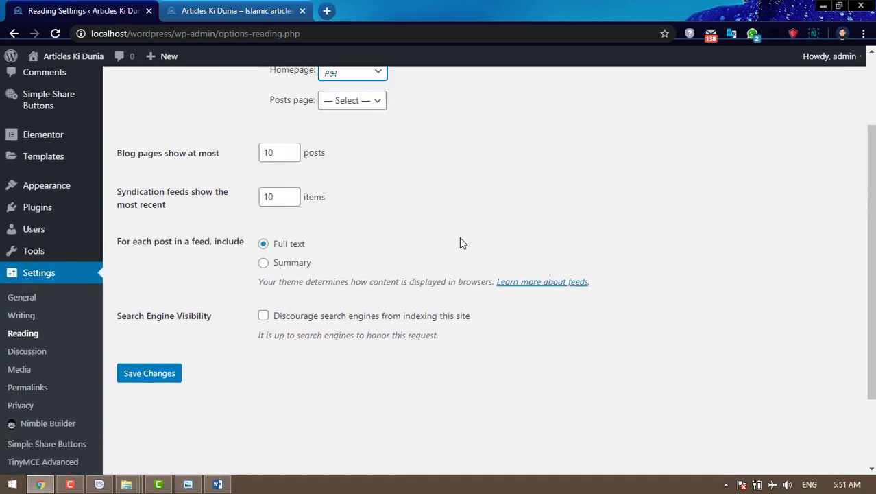
scroll(460, 242, up, 1)
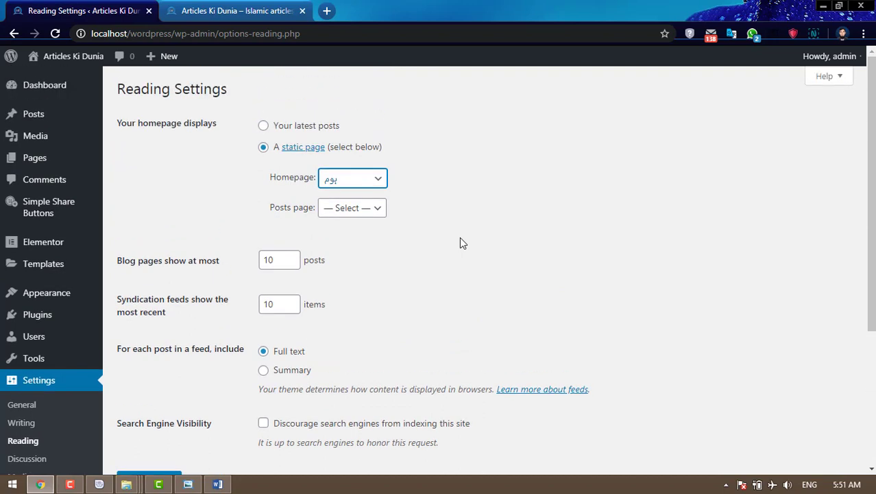
scroll(461, 242, down, 3)
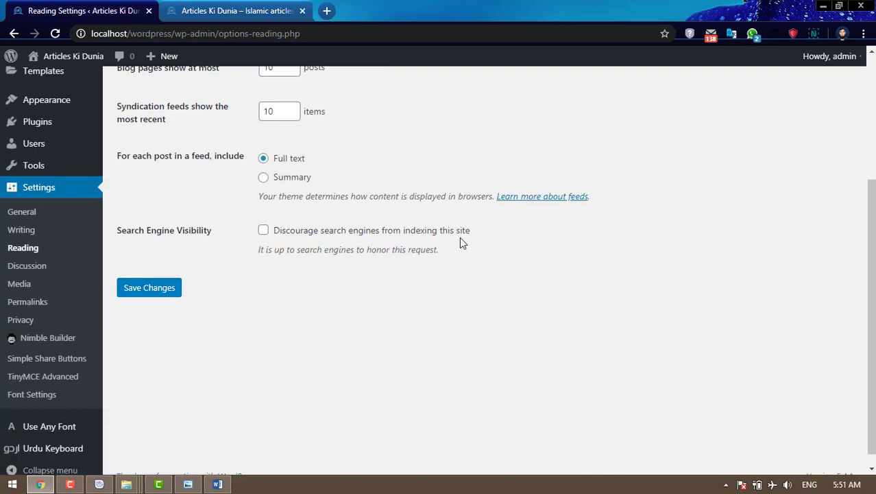
click(158, 302)
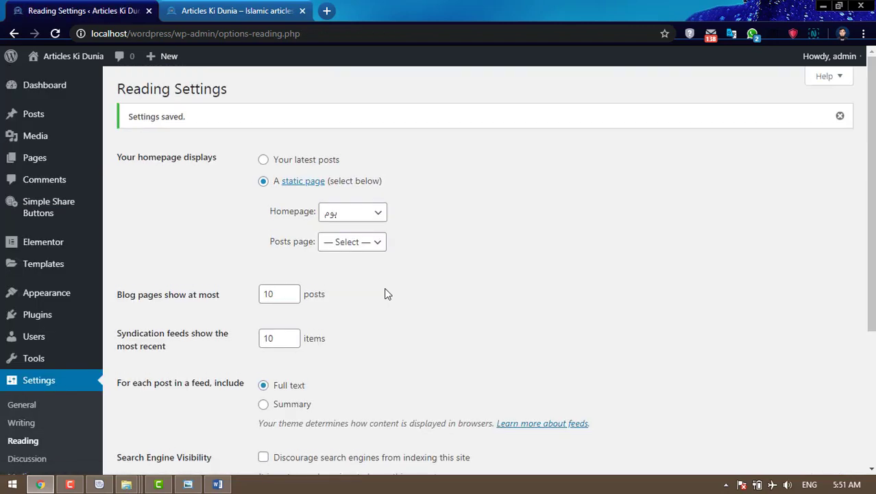
click(235, 12)
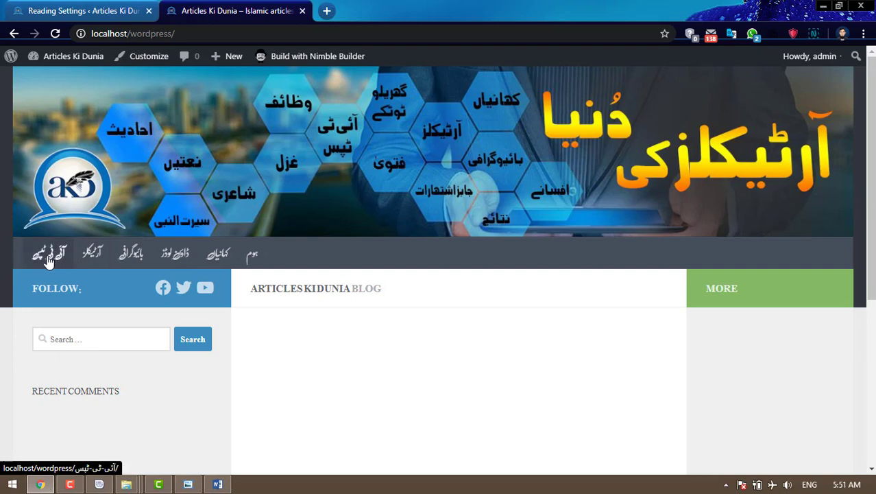
click(102, 5)
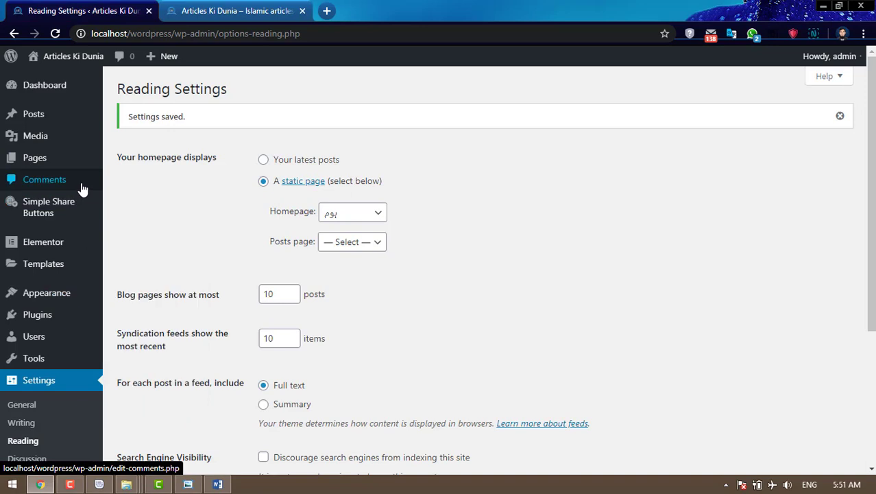
- Under Posts > Categories, add a new category named کہانیاں using Urdu input
mouse_move(45, 122)
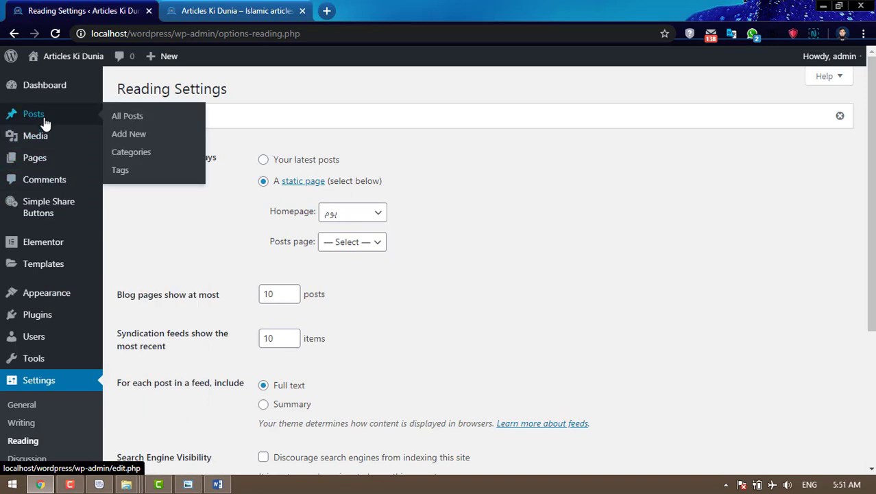
click(134, 156)
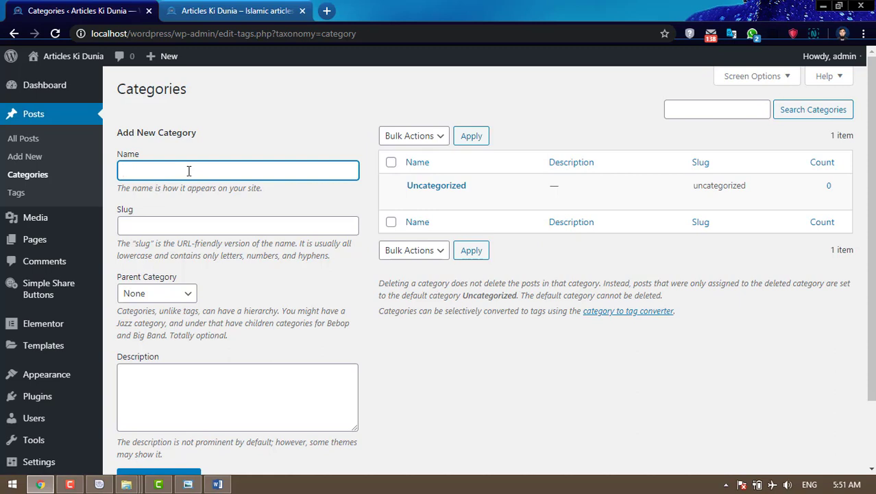
key(super+space)
key(super+space)
text(نیاں)
scroll(189, 172, down, 1)
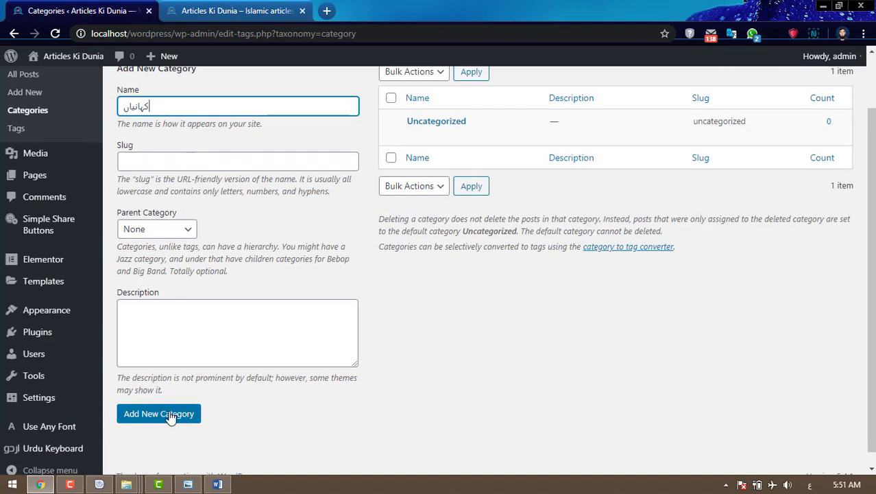
click(171, 415)
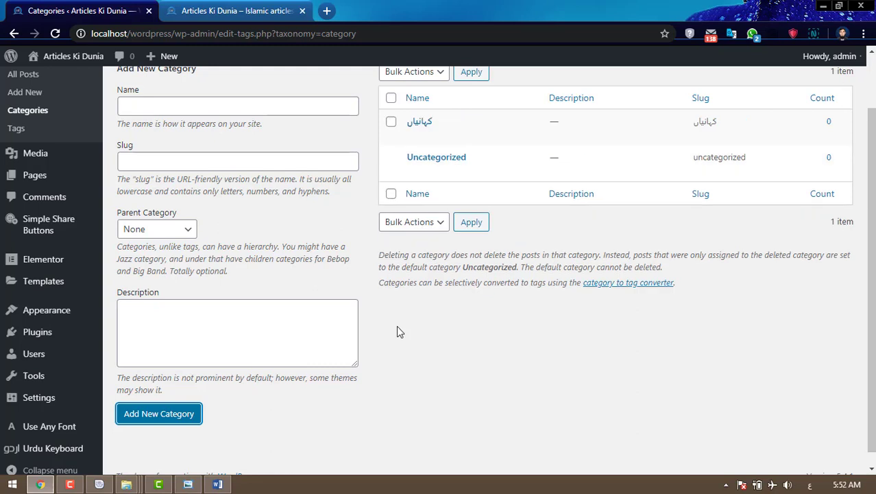
- Rename Uncategorized to ڈاؤنلوڈز with a cleared slug, update it, and return to Categories
mouse_move(425, 164)
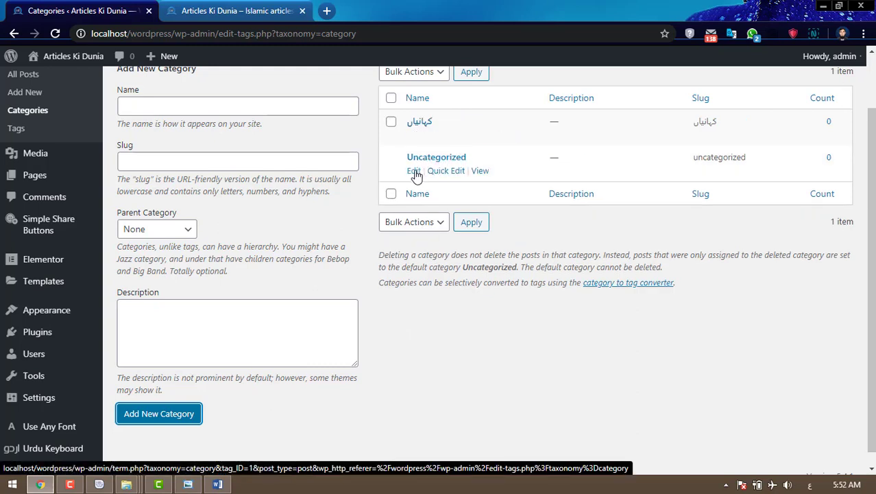
click(415, 172)
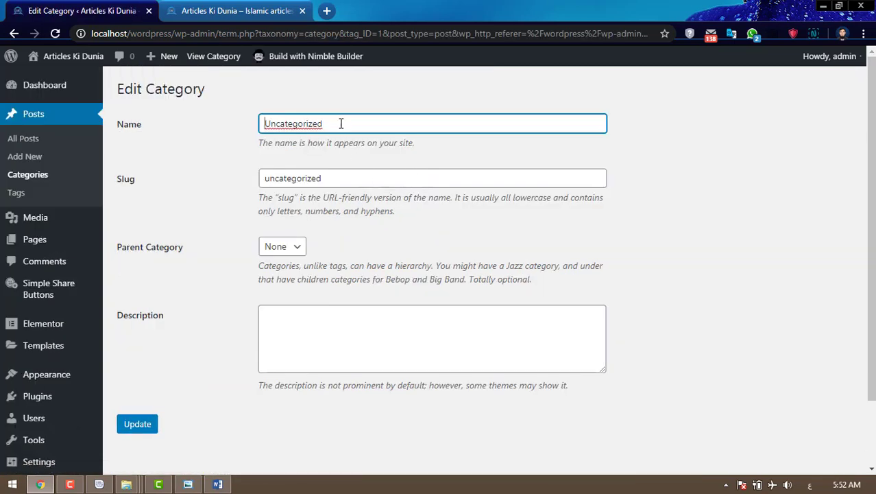
drag(342, 123, 221, 132)
text(ڈاؤنلو)
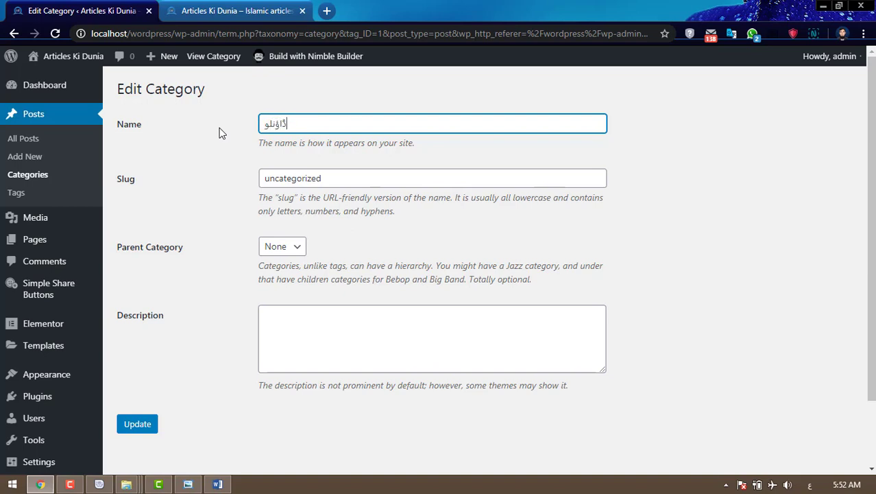
text(ڈز)
drag(335, 178, 237, 178)
key(BackSpace)
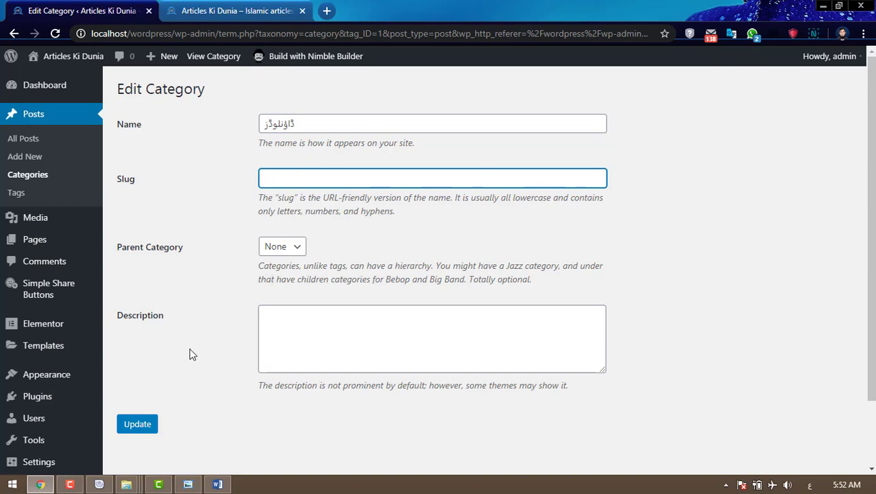
click(140, 426)
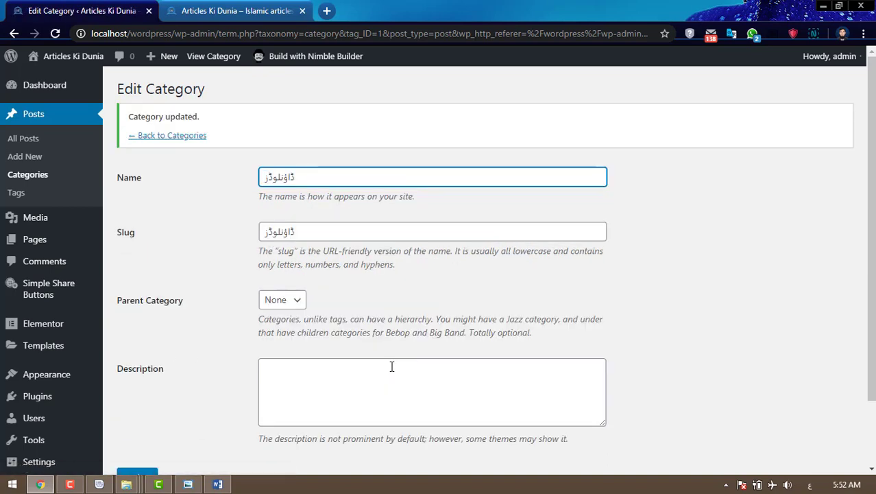
click(182, 137)
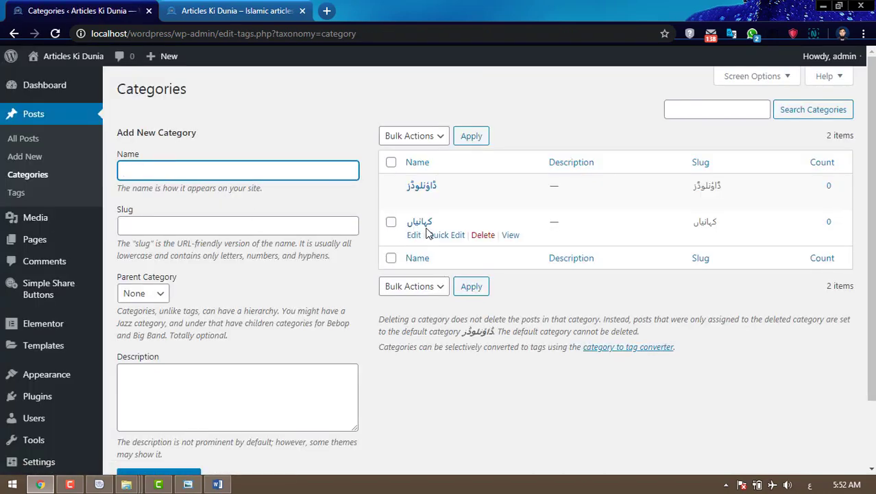
- Add بائیوگرافی as a new post category
click(225, 12)
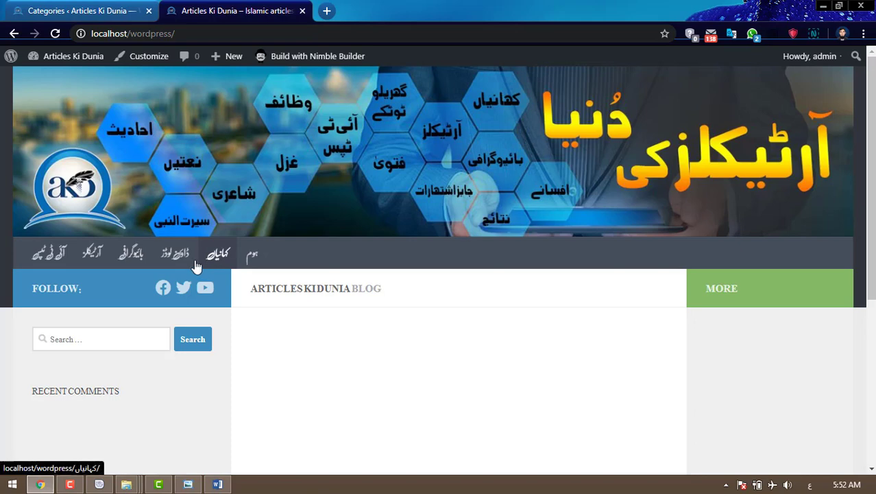
click(75, 11)
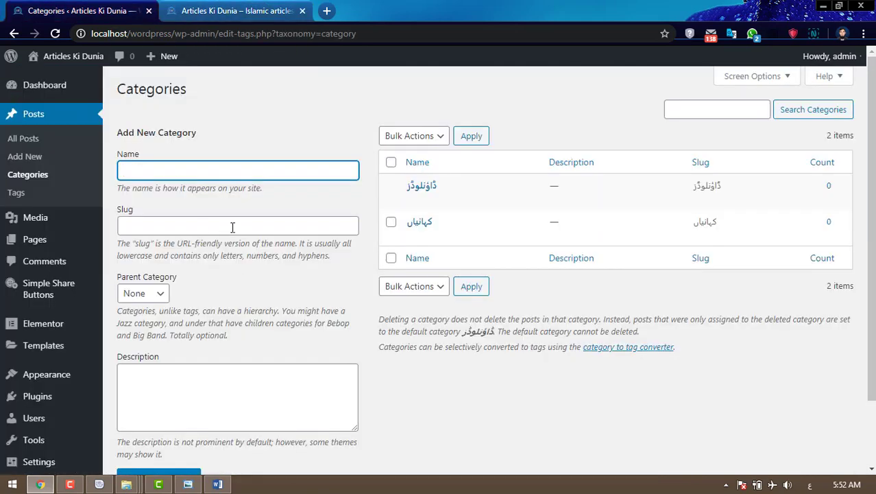
click(215, 173)
text(بائیوگرافی)
scroll(175, 368, down, 2)
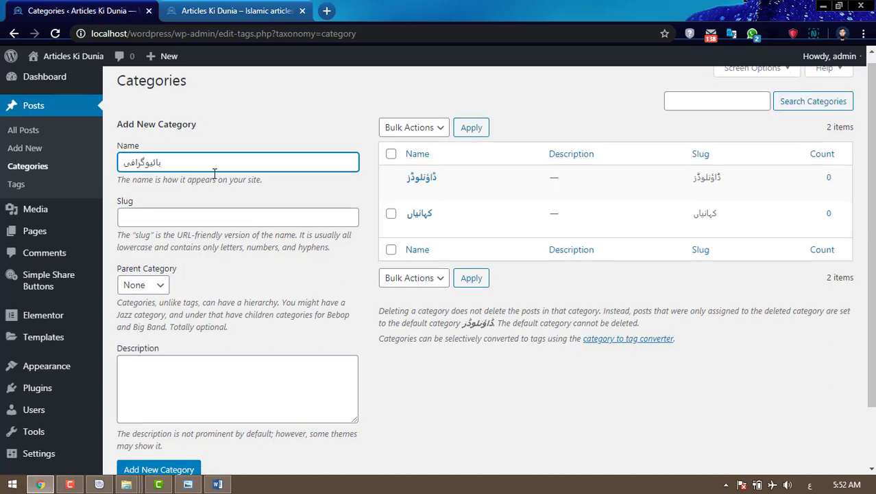
click(164, 403)
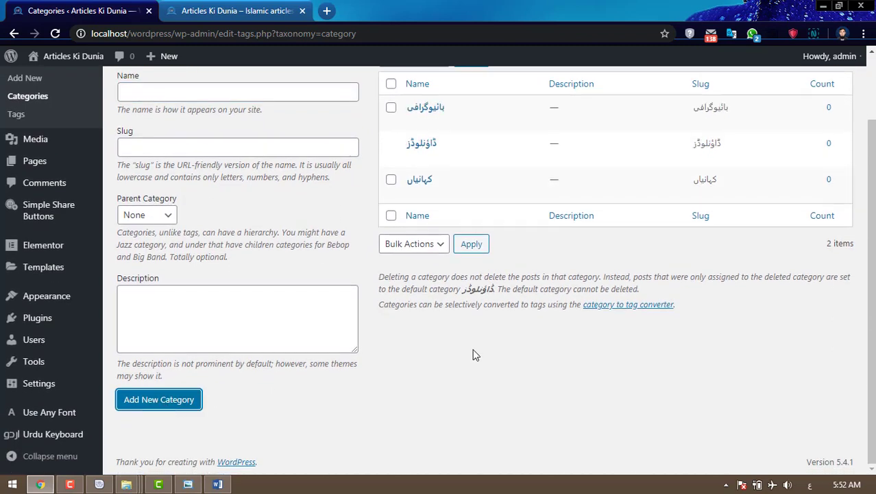
- Add آرٹیکلز and آئی ٹی ٹپس as categories, then switch the keyboard back to English
click(198, 89)
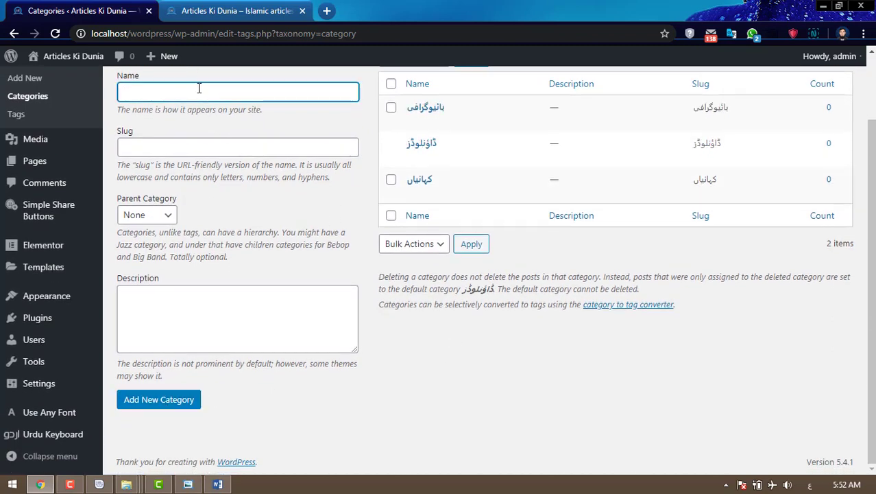
text(آرٹیکلز)
click(162, 403)
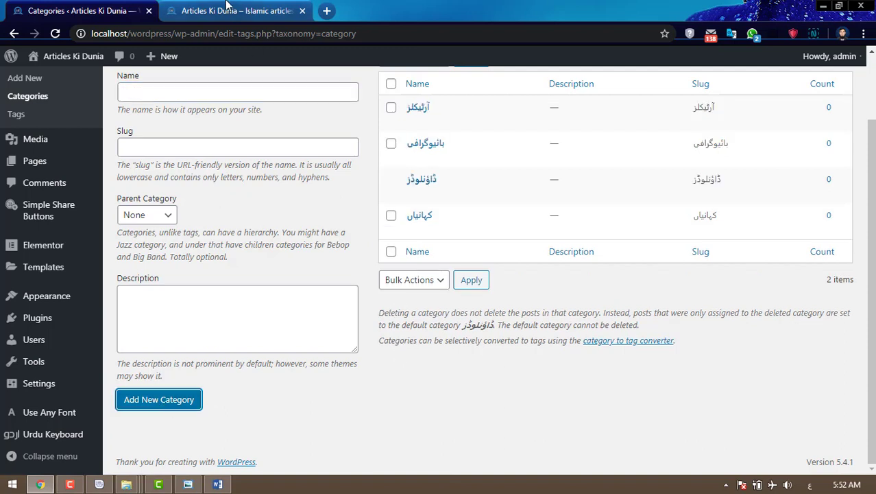
click(226, 6)
click(92, 11)
click(182, 88)
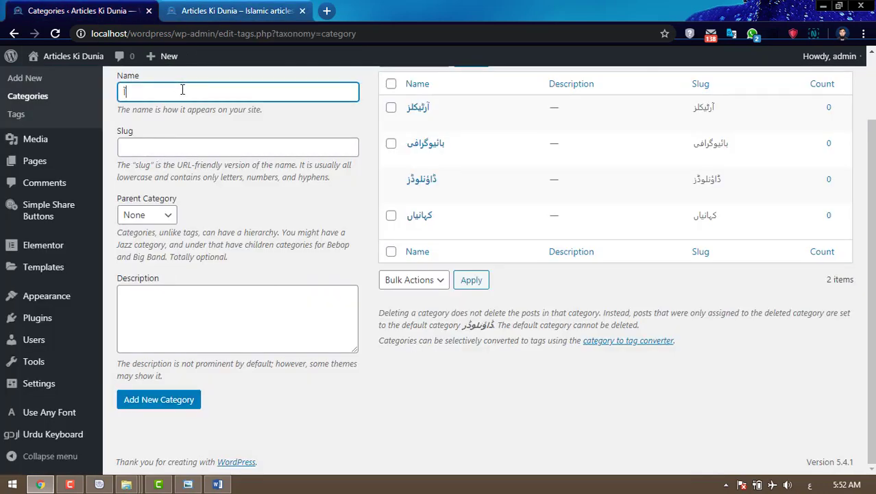
text(آئی ٹی ٹپس)
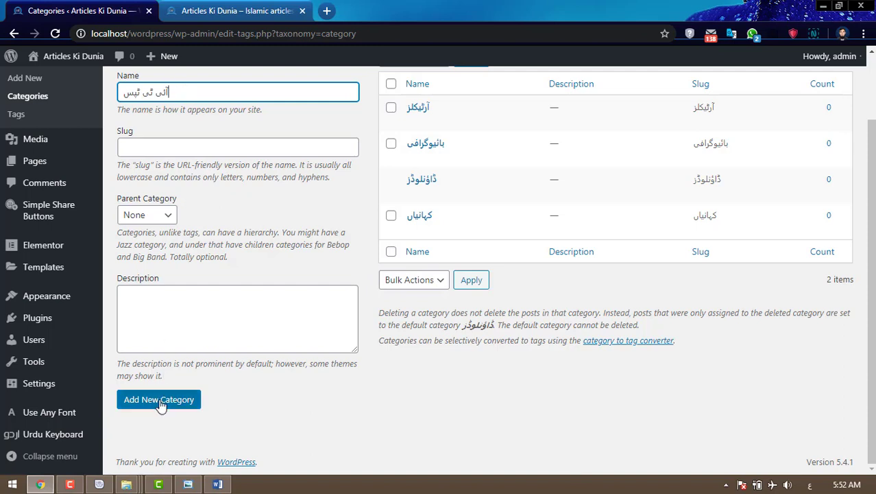
click(160, 404)
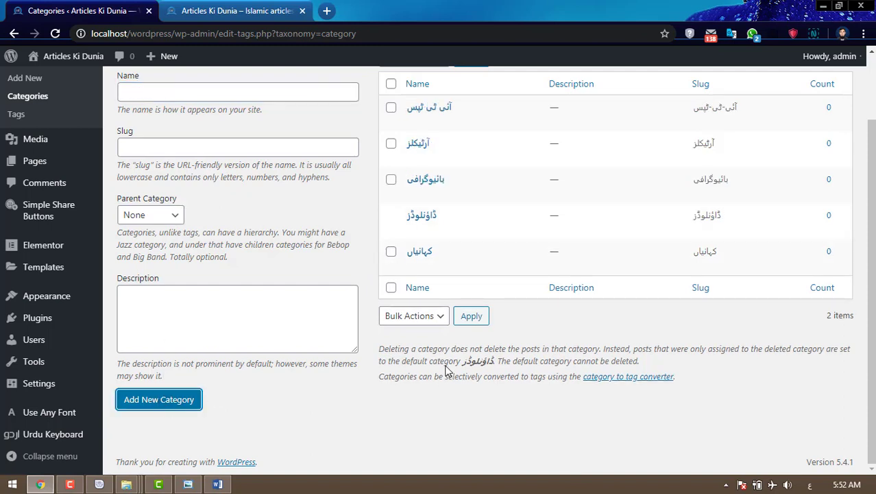
key(super+space)
key(super+space)
key(super+space)
scroll(472, 349, up, 2)
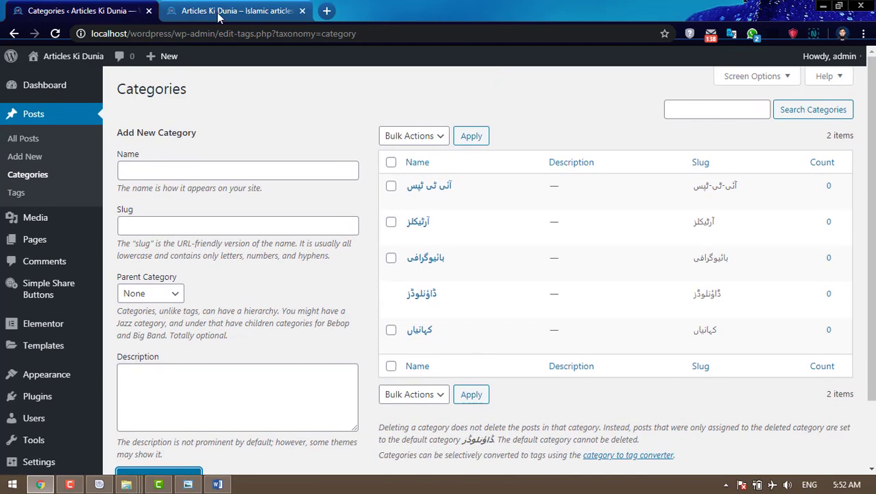
click(218, 13)
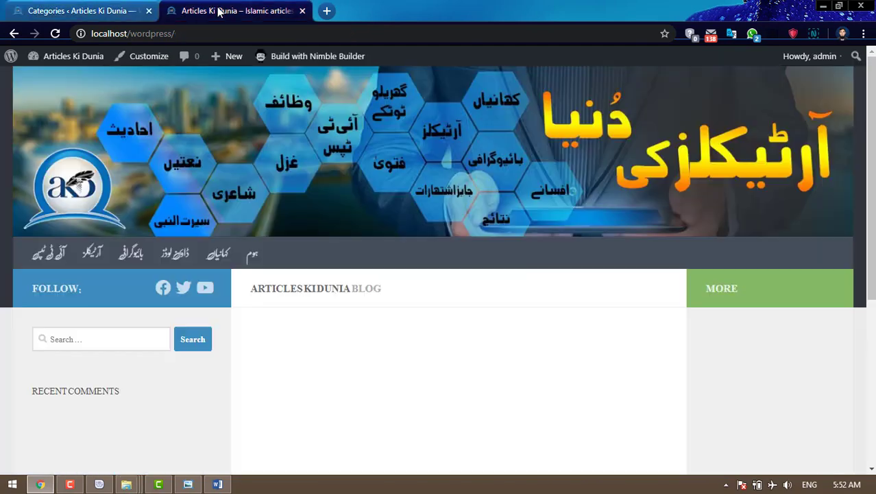
click(54, 34)
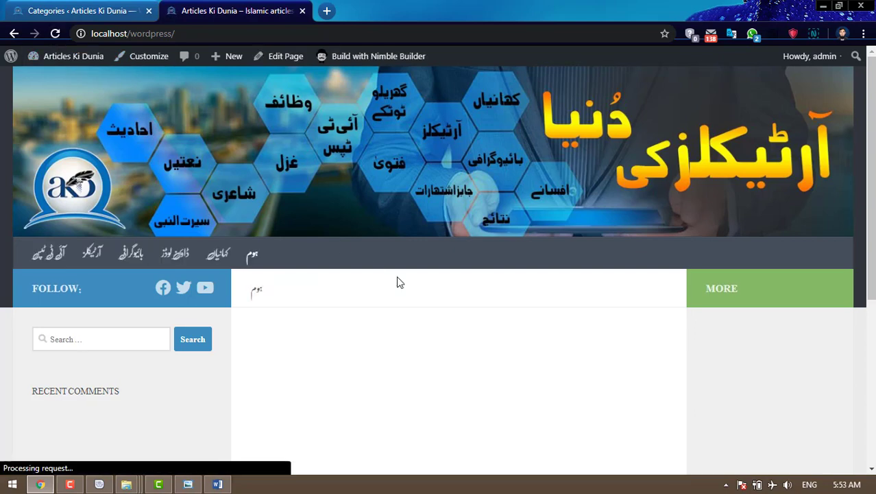
scroll(398, 279, down, 5)
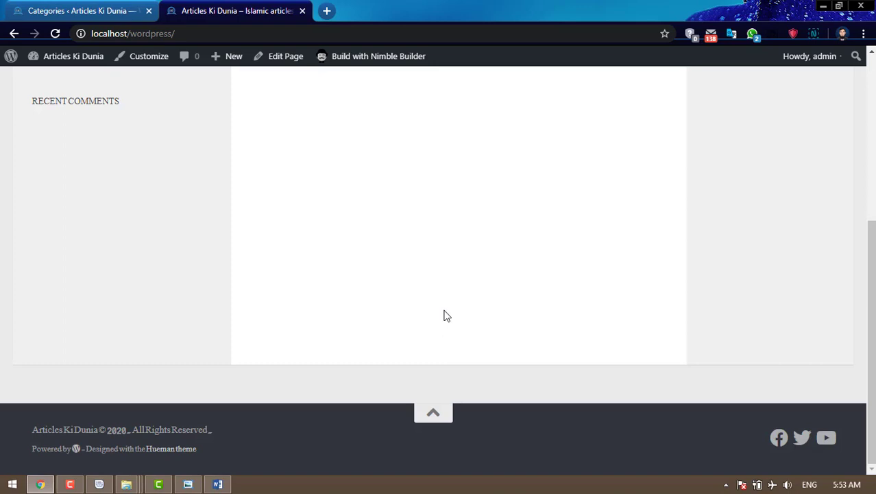
scroll(443, 316, up, 5)
scroll(441, 320, down, 5)
click(76, 10)
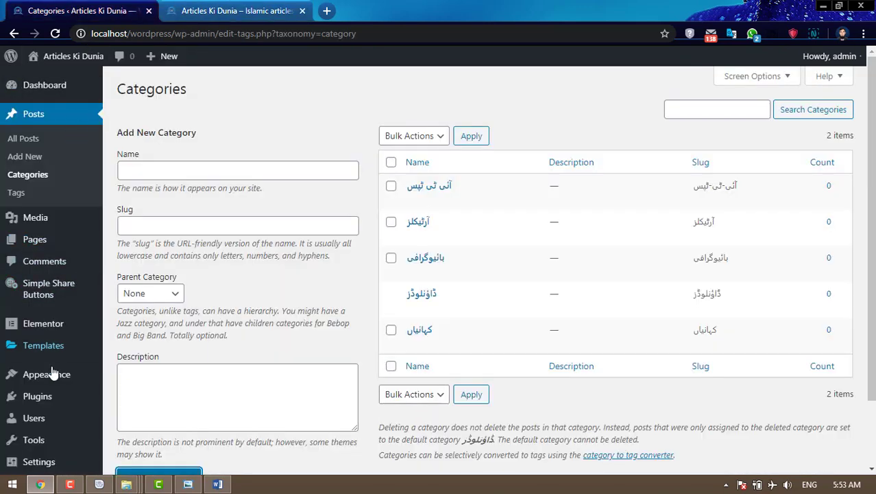
- Open Customize > Footer Design and compare the footer copyright text with the live site
mouse_move(55, 379)
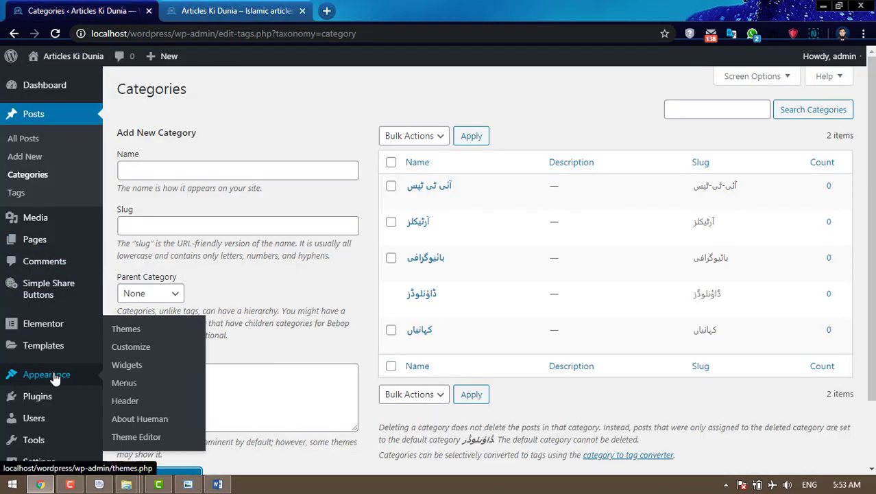
click(129, 347)
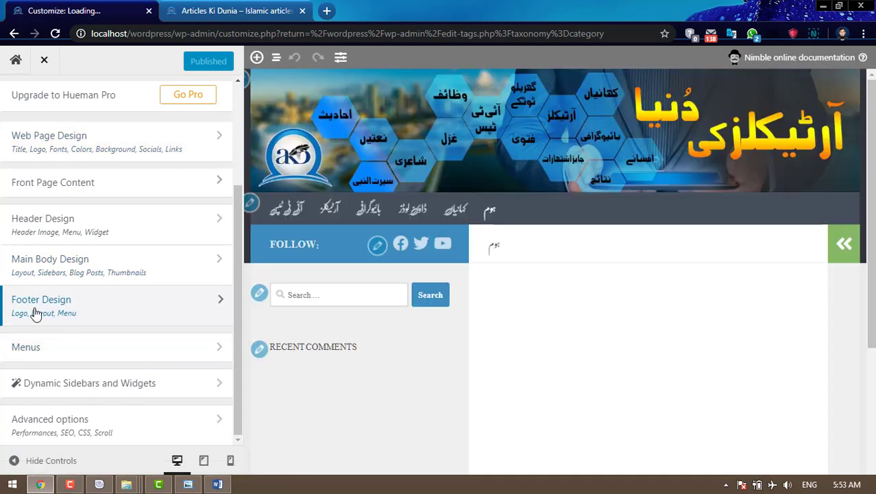
click(67, 312)
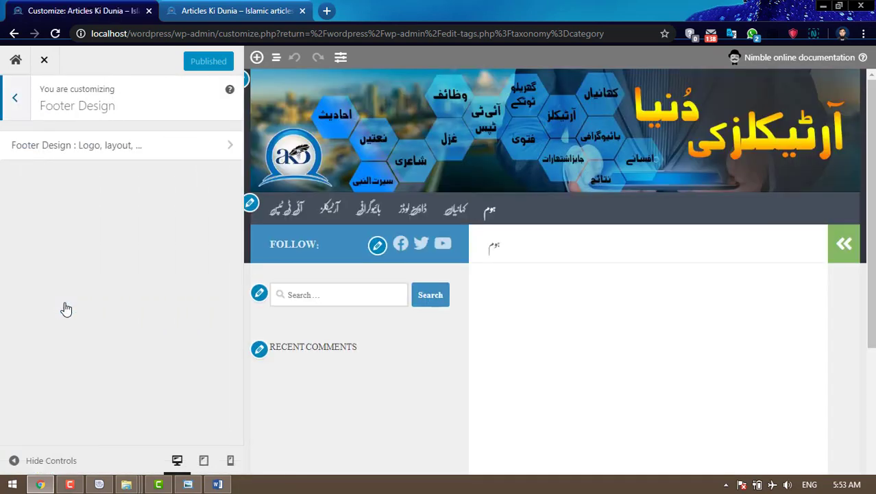
click(137, 155)
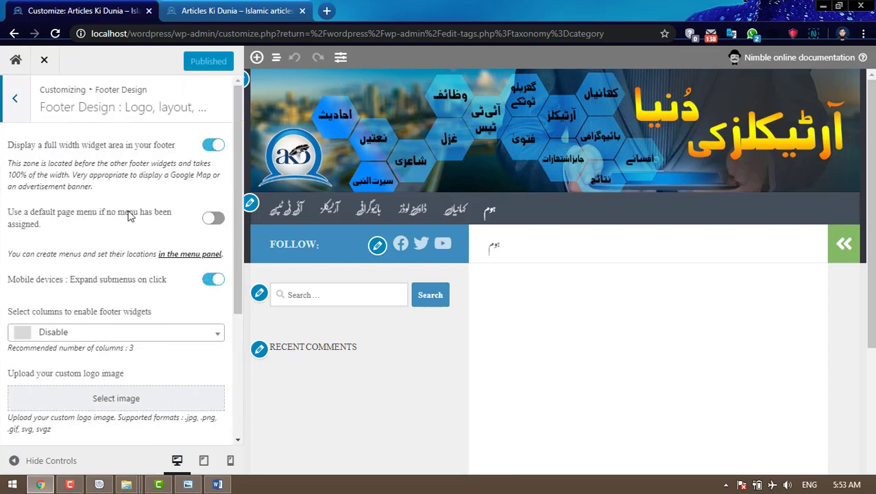
scroll(132, 270, down, 3)
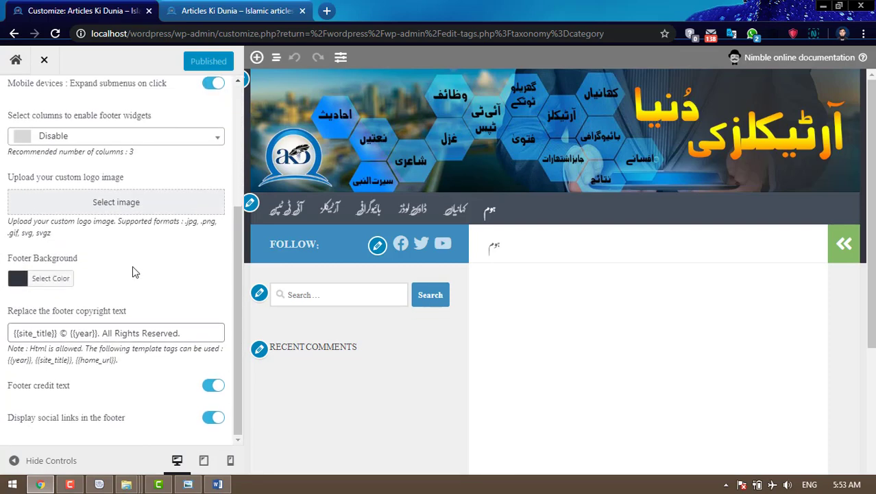
click(33, 334)
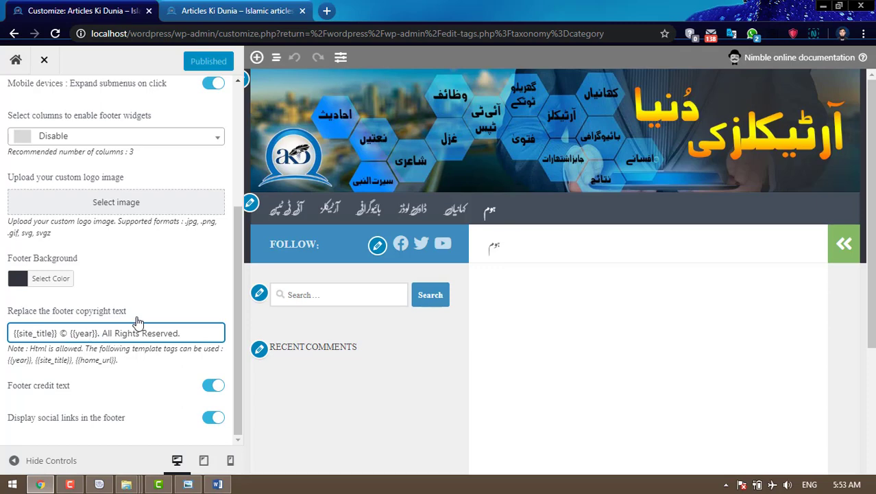
click(218, 19)
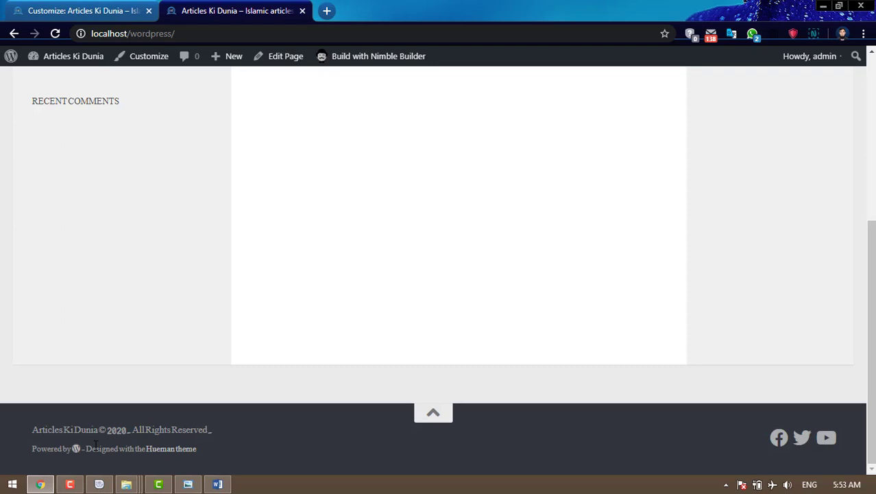
click(62, 11)
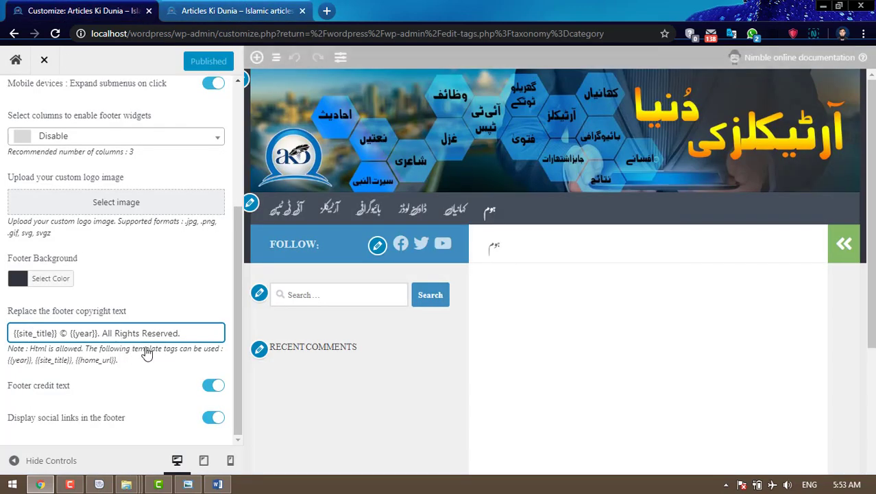
drag(200, 333, 10, 335)
click(222, 8)
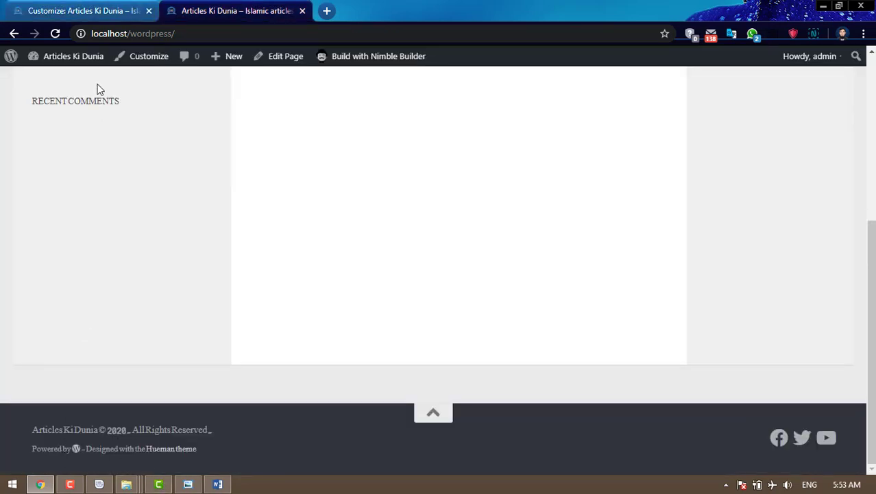
click(101, 8)
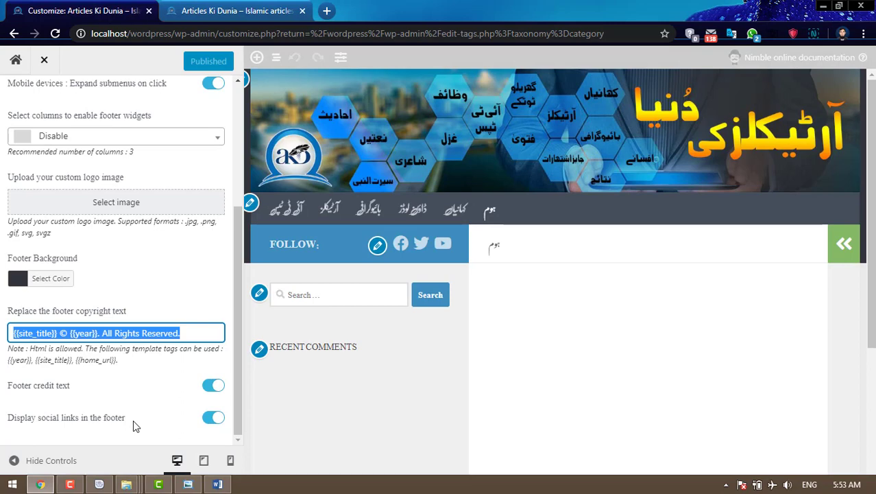
- Switch off the footer credit text, toggle footer social links off and on, and publish
click(211, 387)
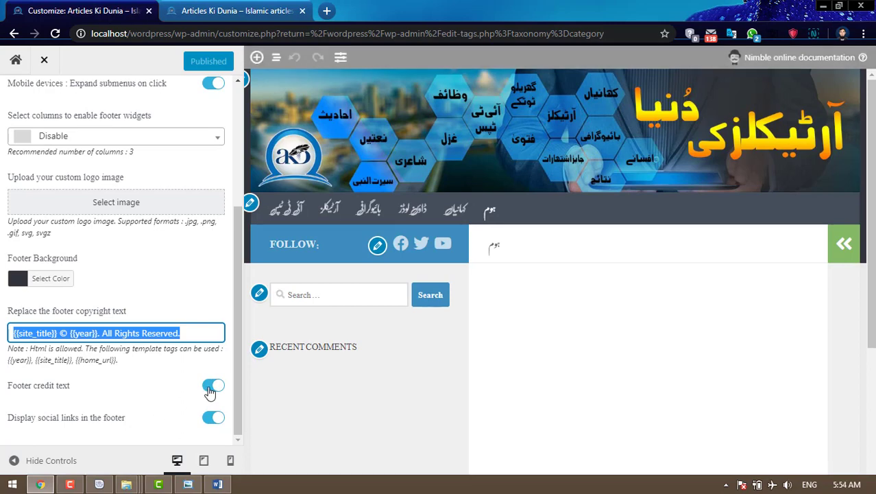
click(212, 419)
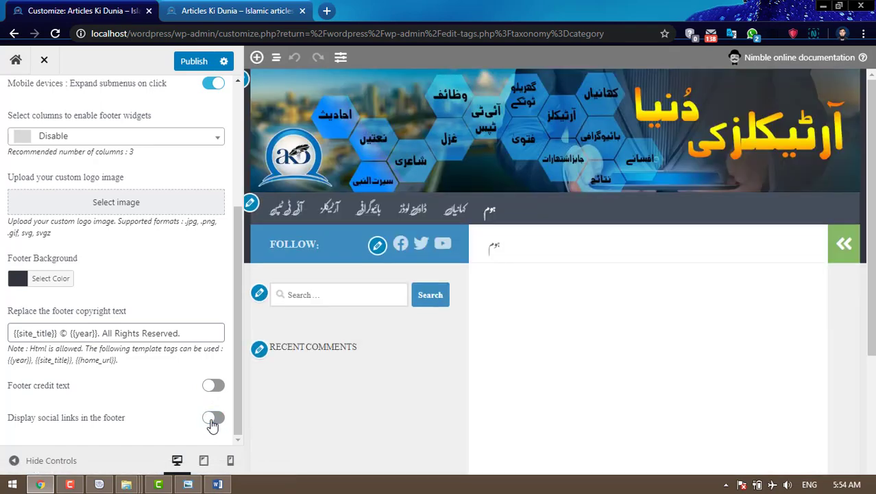
click(212, 422)
click(195, 62)
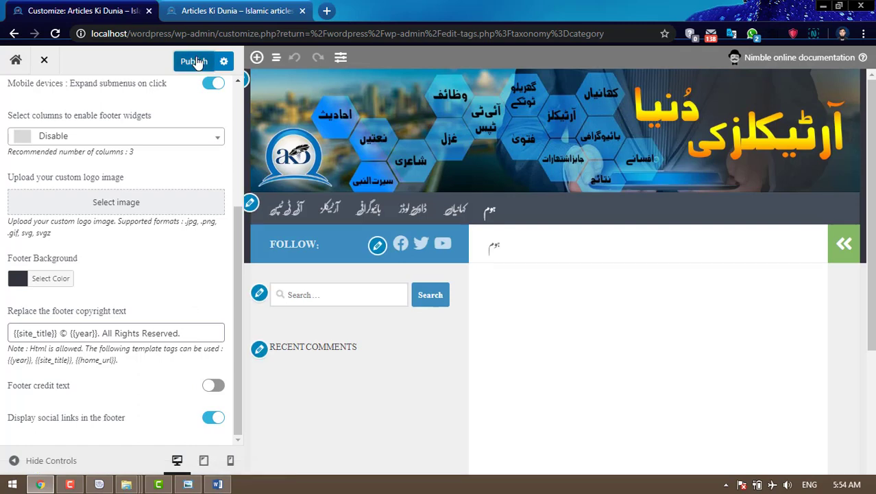
- Reload the live site to inspect the updated footer copyright, then reselect it in the Customizer
click(233, 10)
click(59, 34)
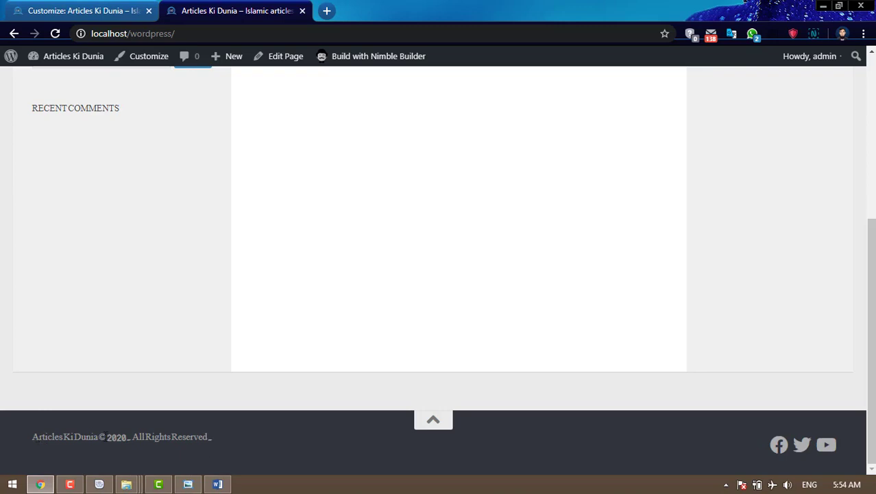
drag(106, 436, 208, 434)
click(259, 447)
click(70, 7)
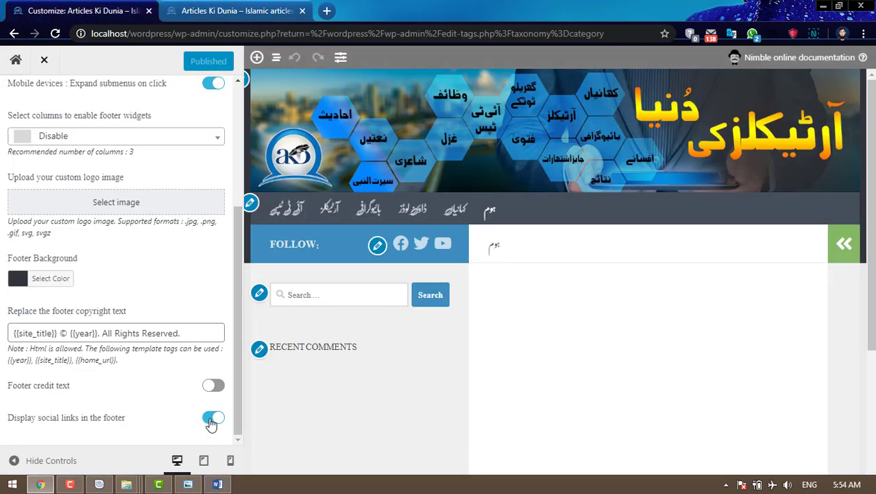
triple_click(197, 332)
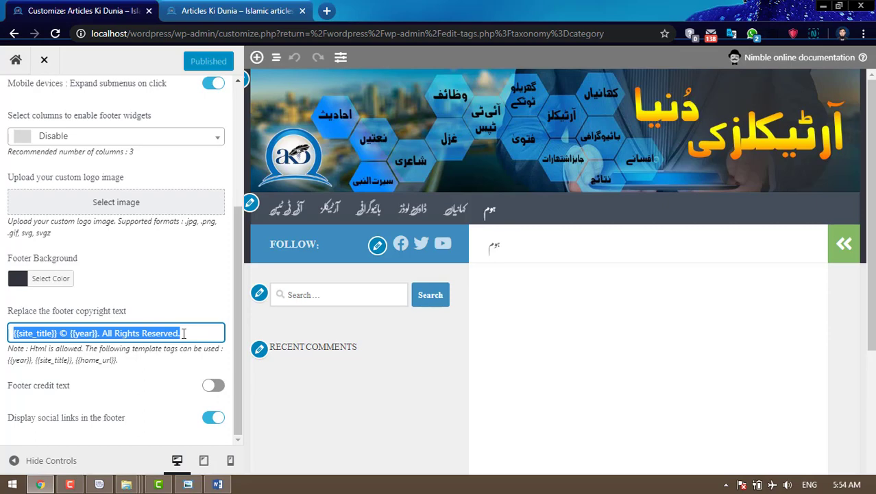
- Close the Customizer, scroll the live home page, and choose Edit Page from the admin toolbar
click(44, 60)
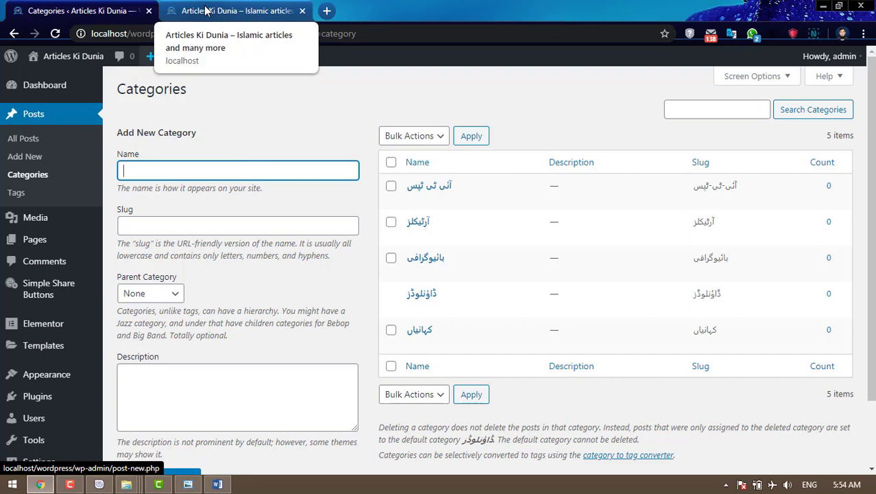
click(206, 11)
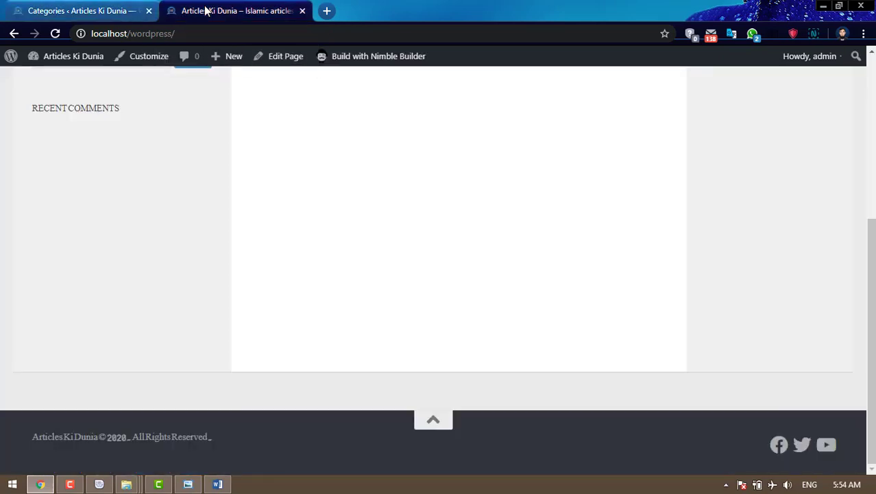
scroll(561, 381, up, 10)
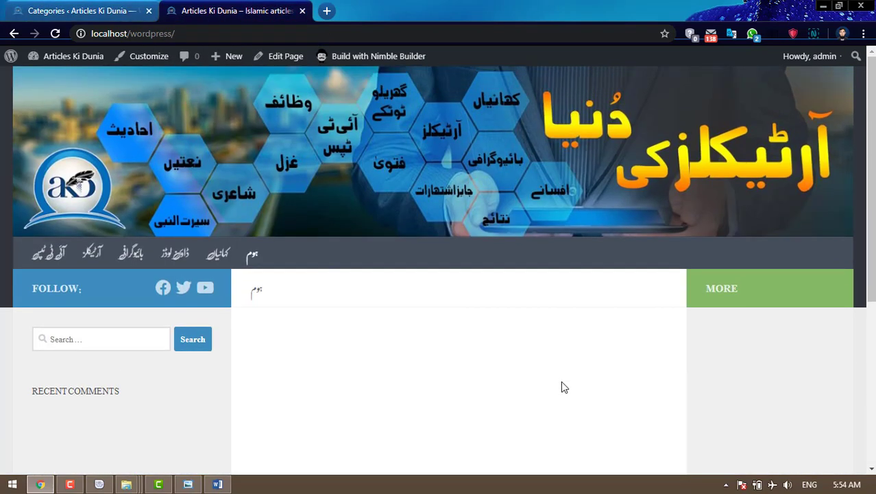
scroll(561, 380, down, 2)
scroll(454, 274, down, 3)
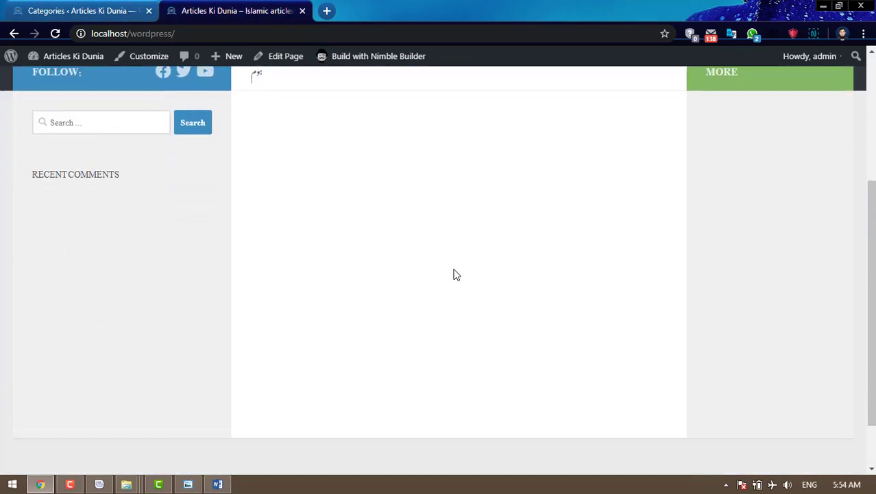
scroll(453, 276, up, 3)
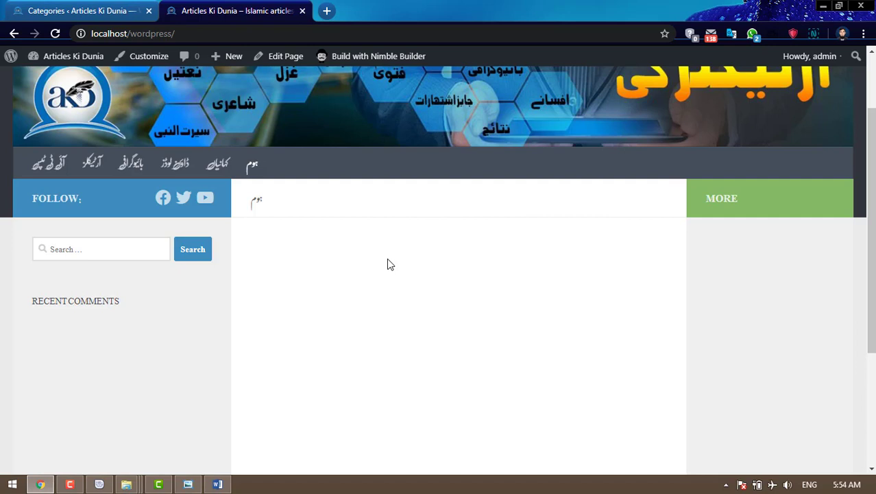
click(283, 60)
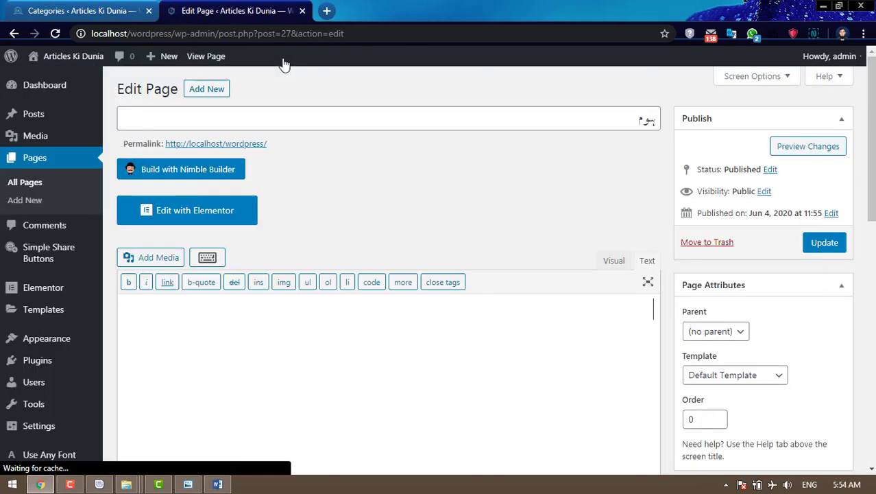
- Launch Elementor on the ہوم page and add a new section to reach Select Your Structure
click(206, 213)
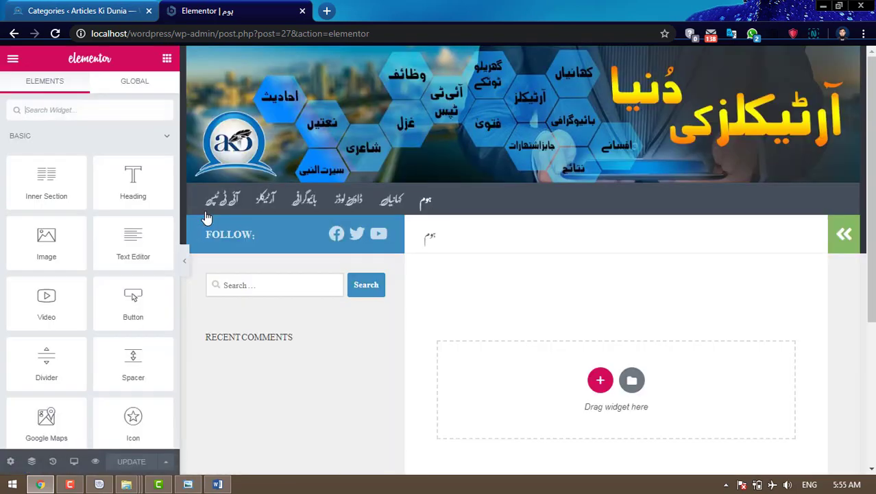
scroll(618, 273, down, 1)
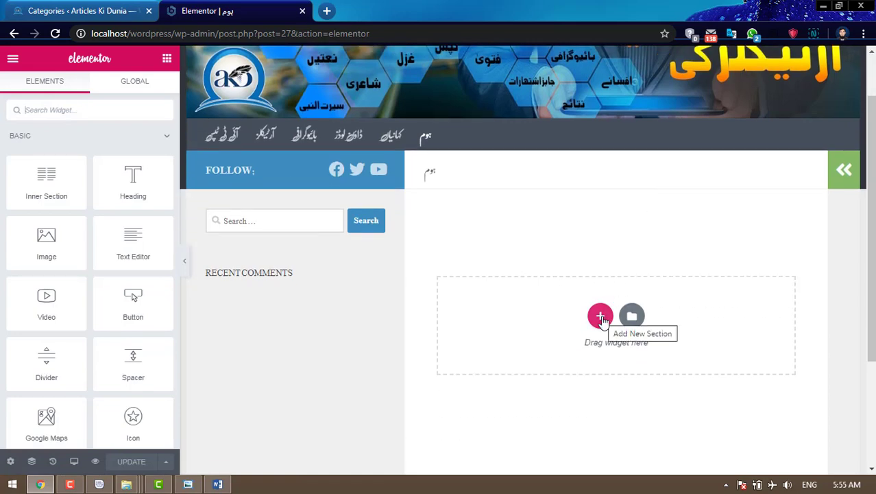
click(601, 317)
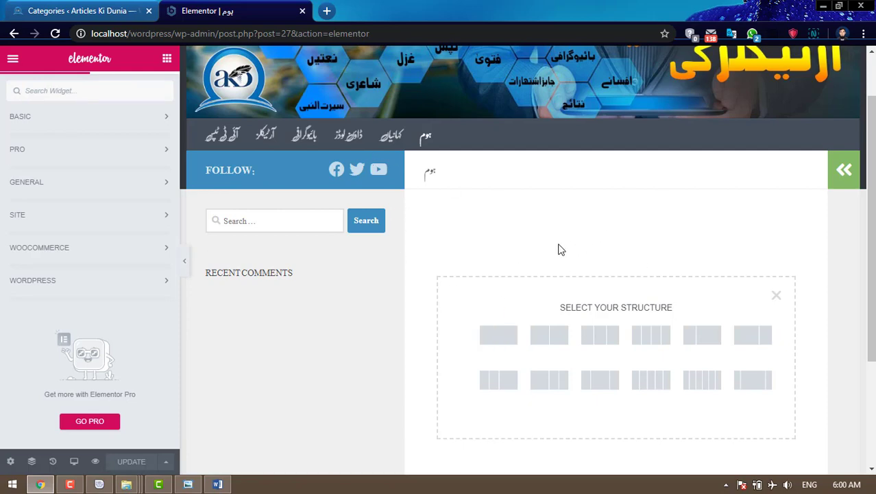
scroll(505, 267, down, 1)
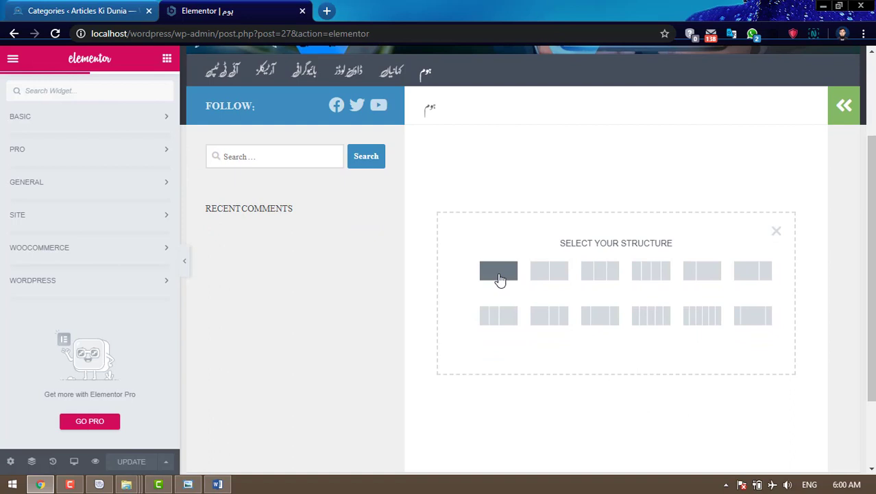
- Add a single-column section to the home page and expand the WordPress widgets category
click(498, 271)
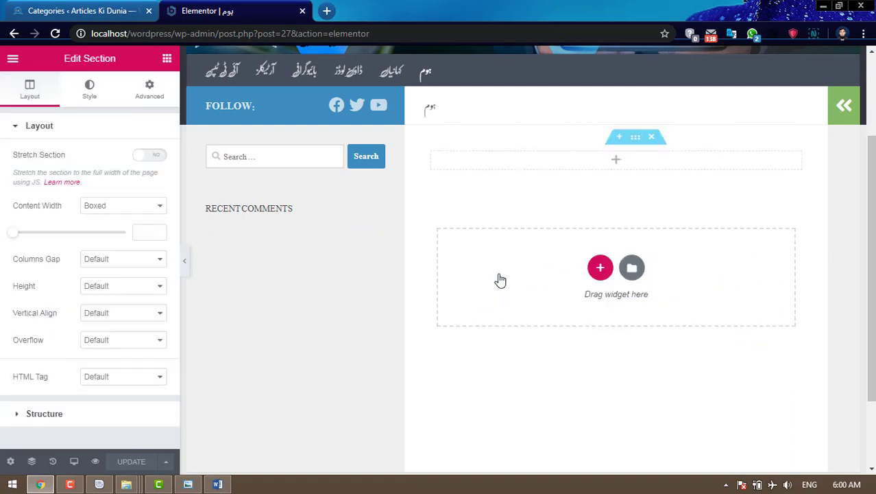
click(619, 162)
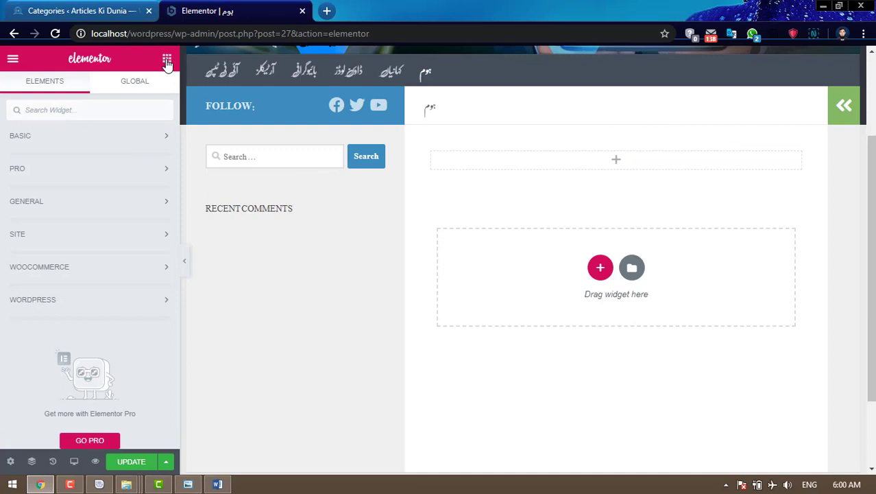
click(88, 306)
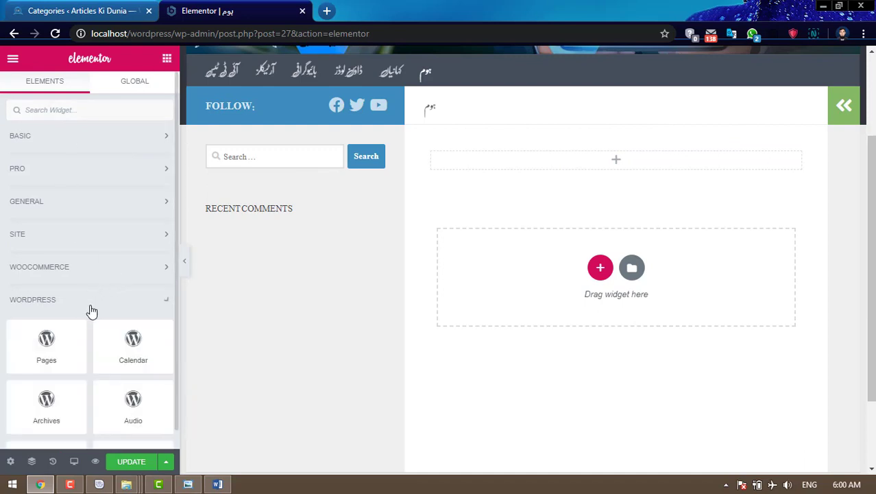
scroll(96, 308, down, 2)
scroll(97, 308, down, 8)
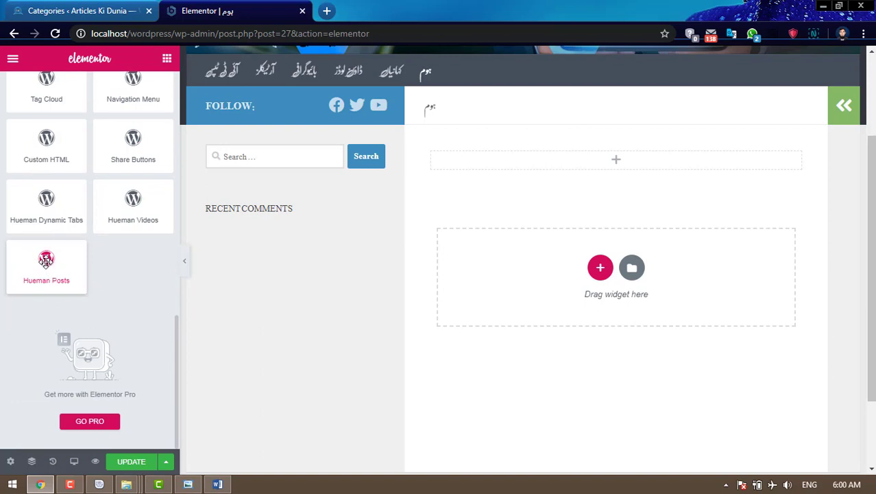
- Place a Hueman Posts widget listing 4 recent posts in the new section and update the page
drag(46, 261, 615, 165)
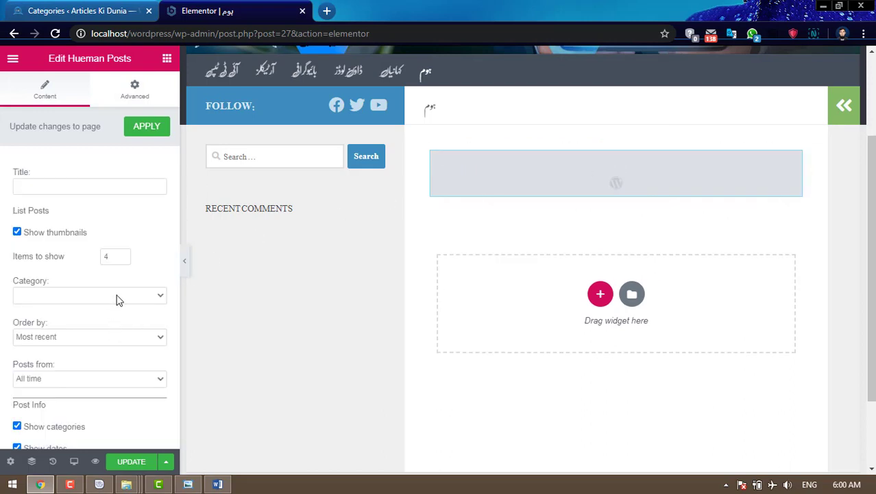
click(122, 297)
click(121, 296)
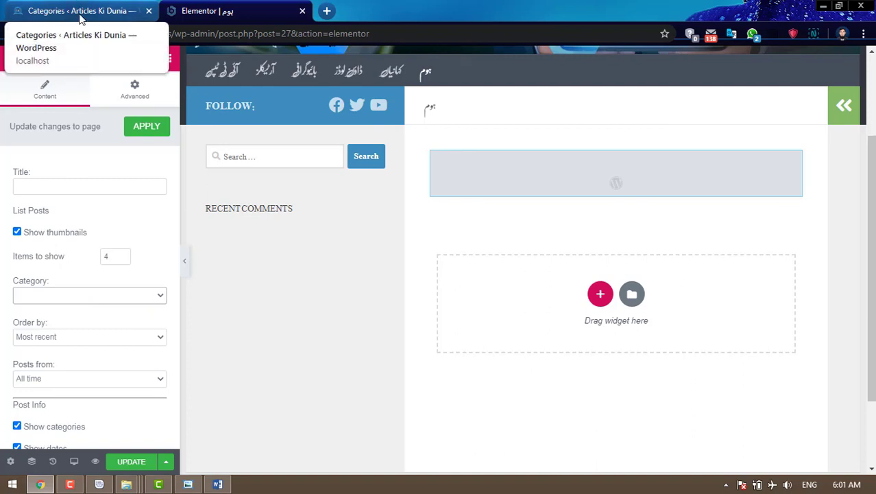
click(132, 463)
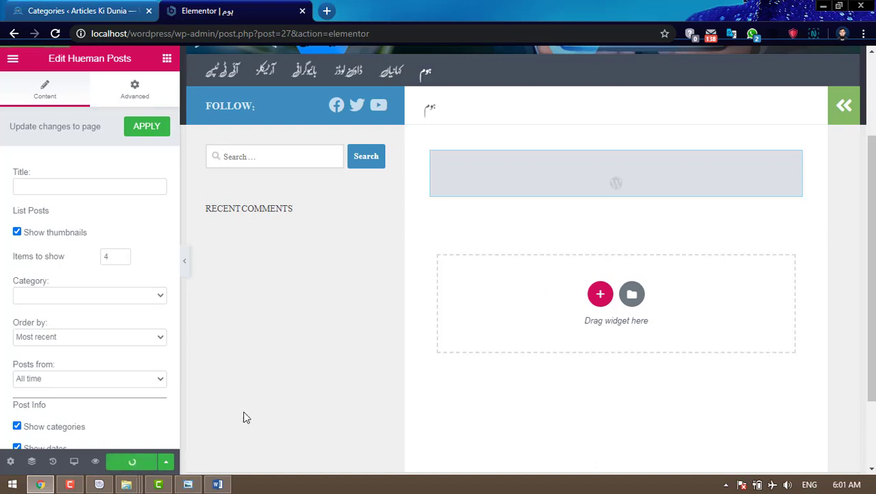
- Go from the Categories tab to a blank Add New Post editor
click(87, 7)
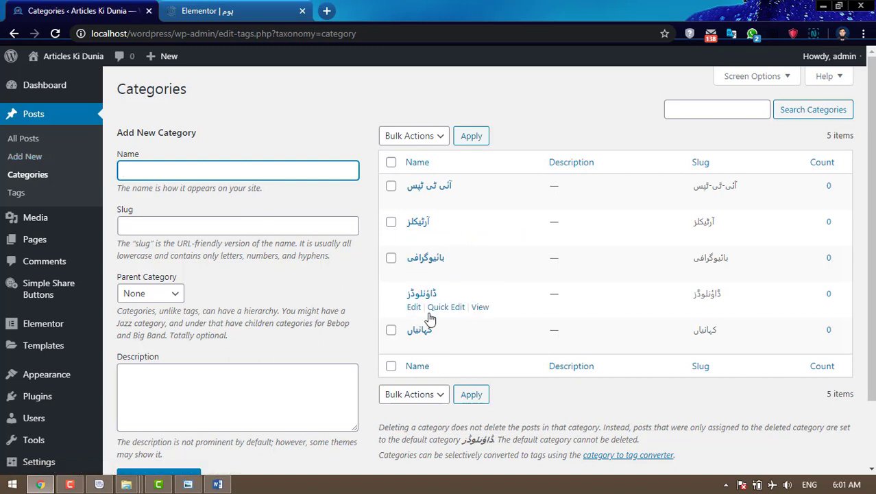
click(30, 162)
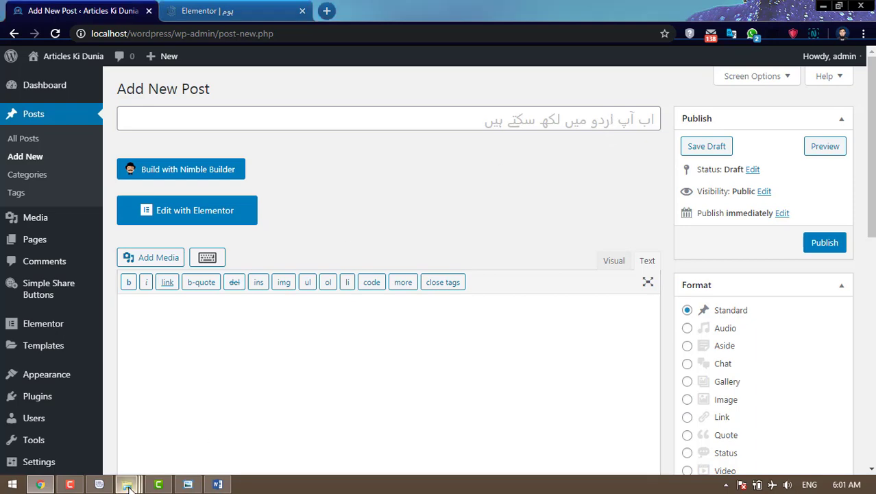
- Open tareekh ke awraq aur chand waqiat.docx from the کہانیاں > اسلامی > complete folder
mouse_move(126, 484)
click(219, 405)
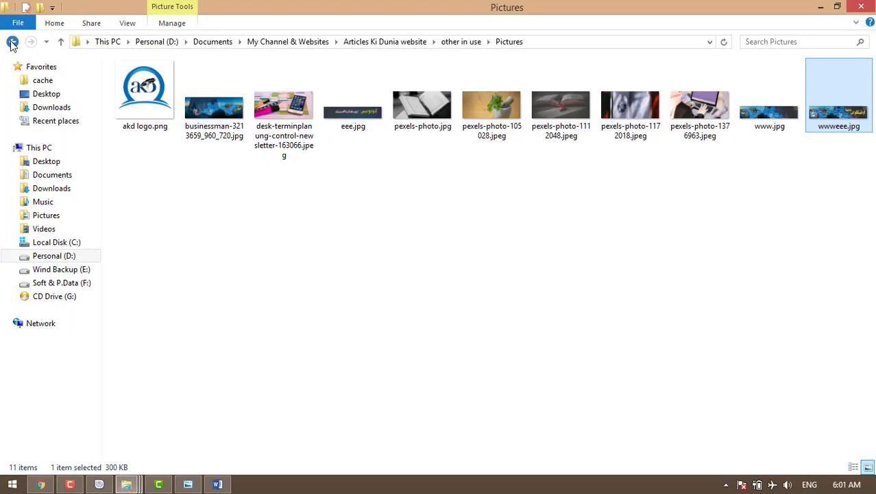
click(12, 43)
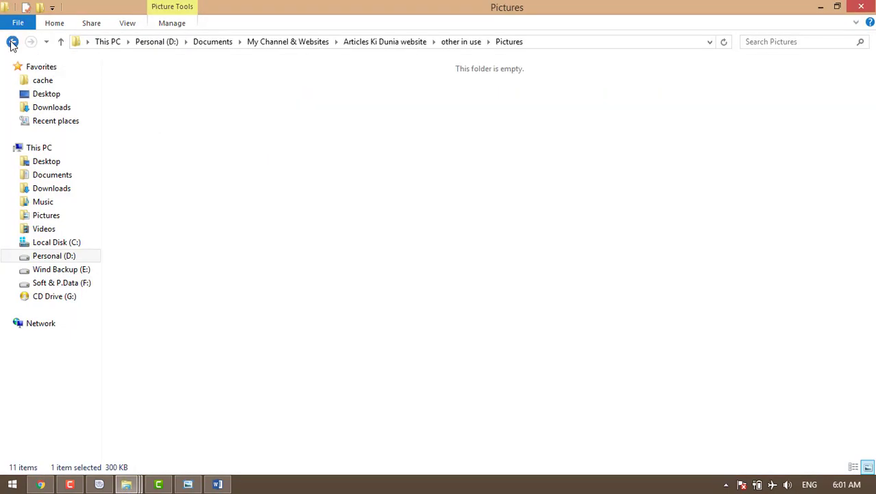
click(12, 43)
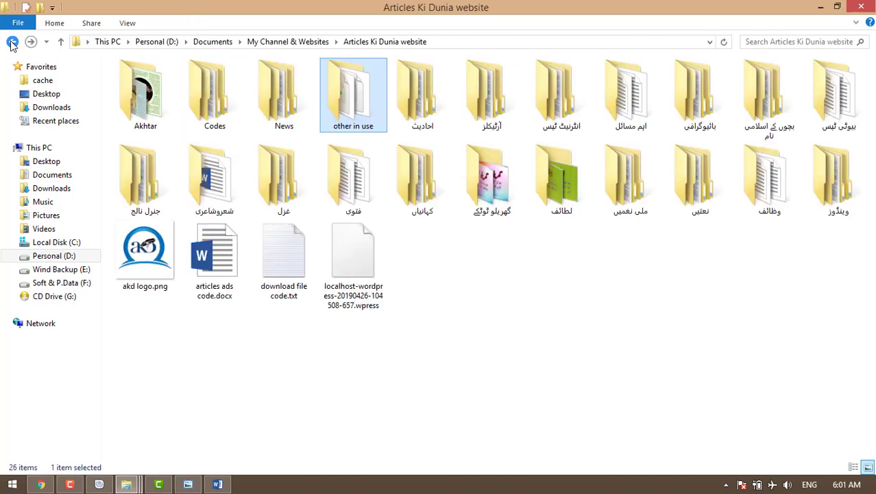
double_click(425, 208)
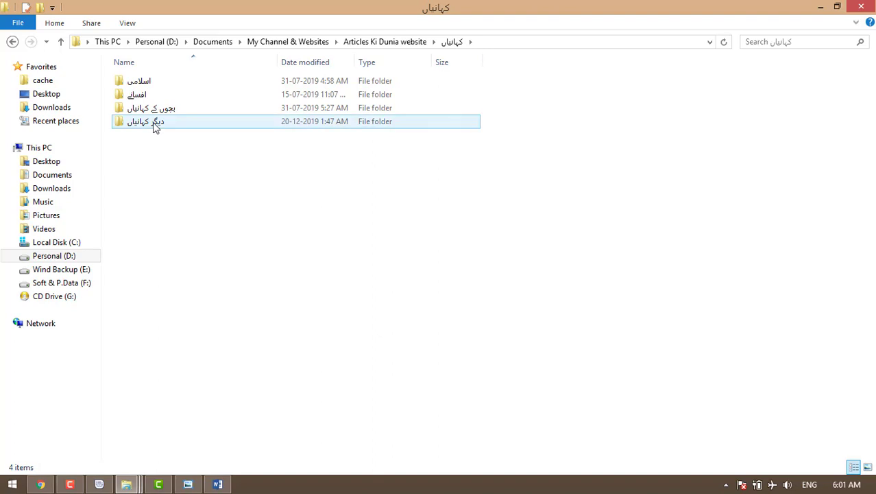
double_click(144, 81)
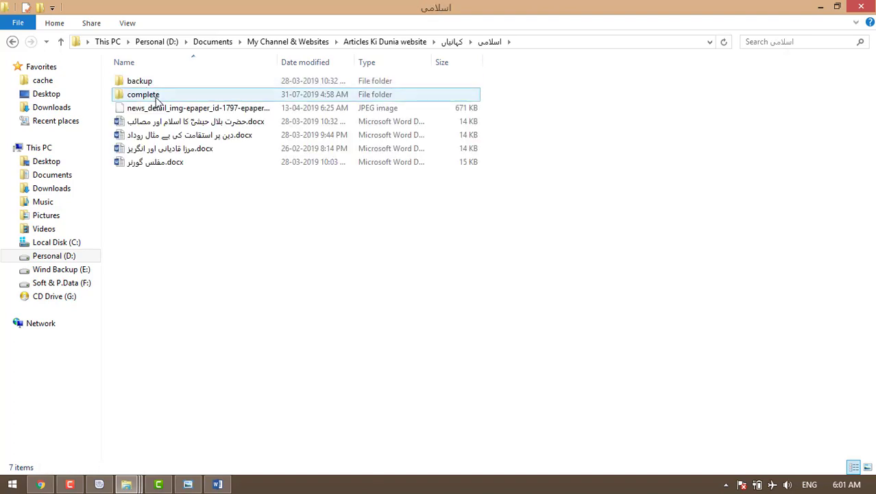
double_click(155, 96)
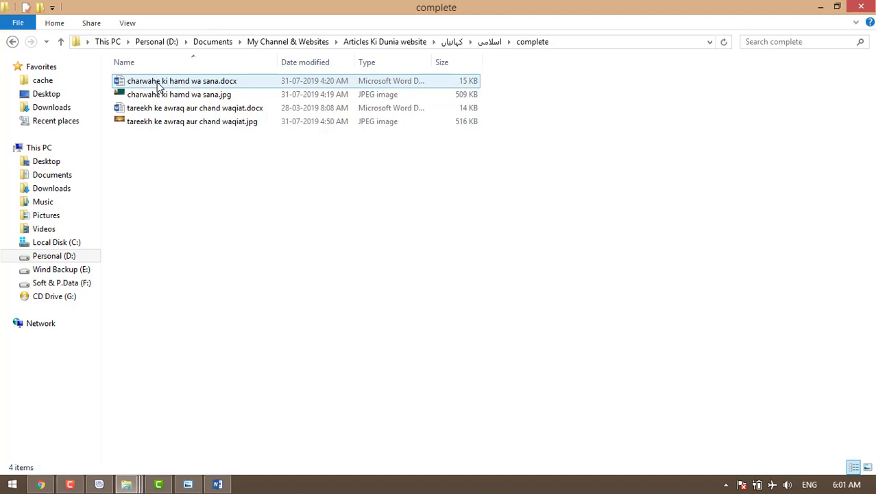
double_click(158, 113)
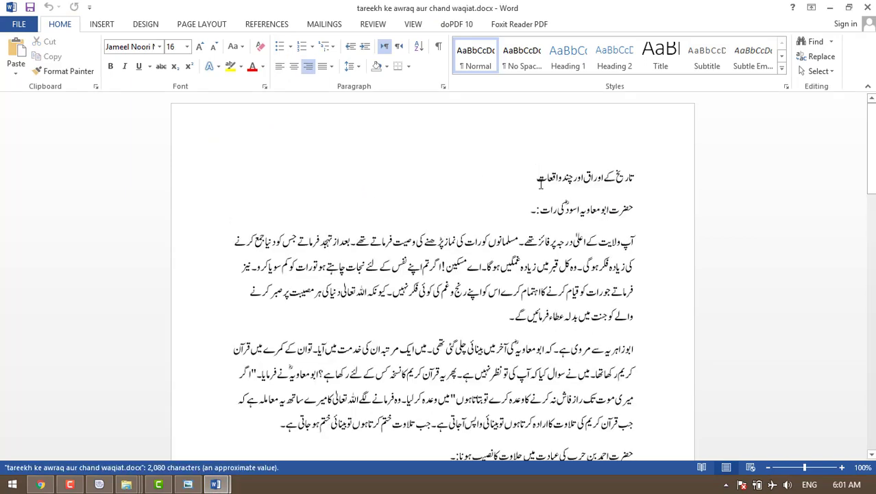
- Paste the document's title تاریخ کے اوراق اور چند واقعات into the post's Title field
drag(539, 178, 634, 180)
key(ctrl+c)
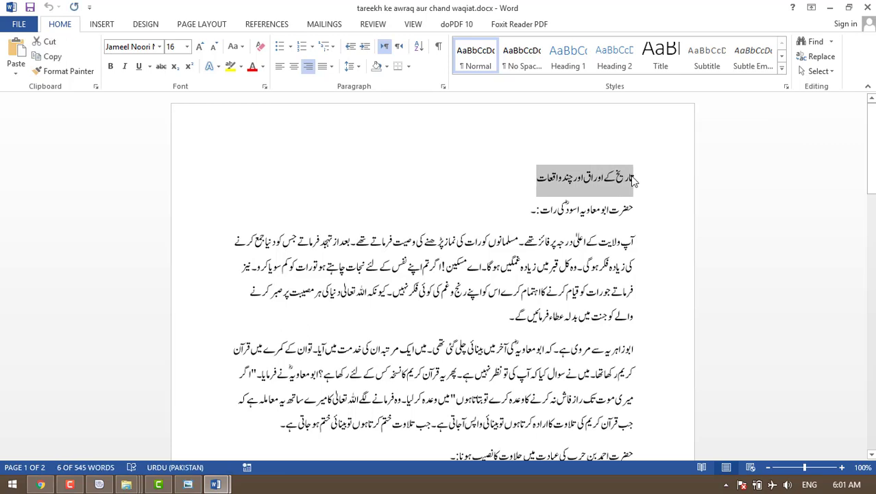
click(40, 484)
click(451, 120)
key(ctrl+v)
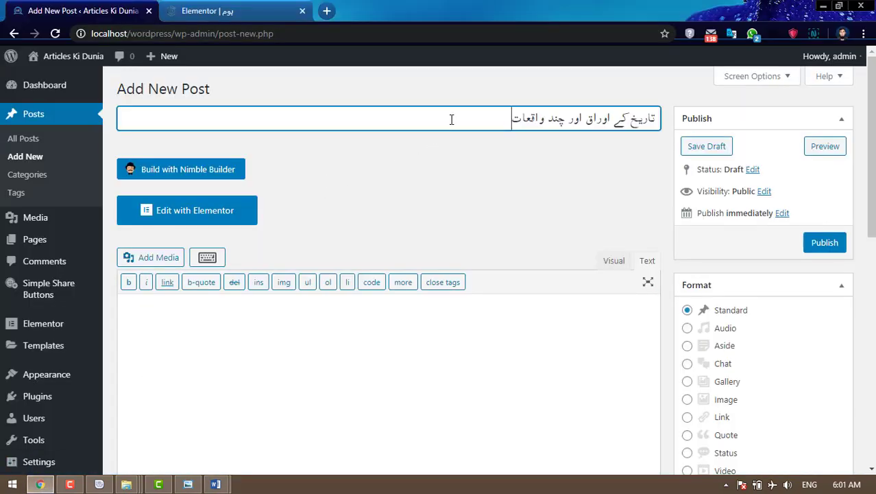
- Select the entire Word article and place the caret in the empty post body
click(216, 484)
click(147, 412)
key(ctrl+a)
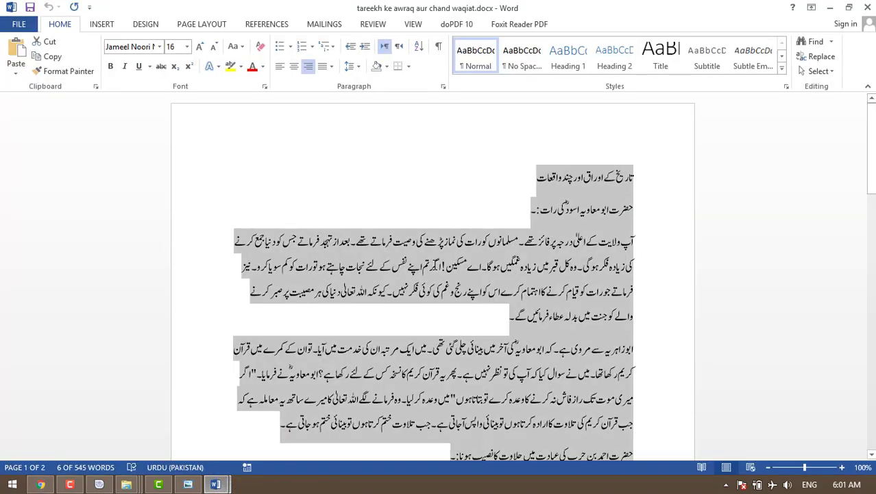
click(41, 484)
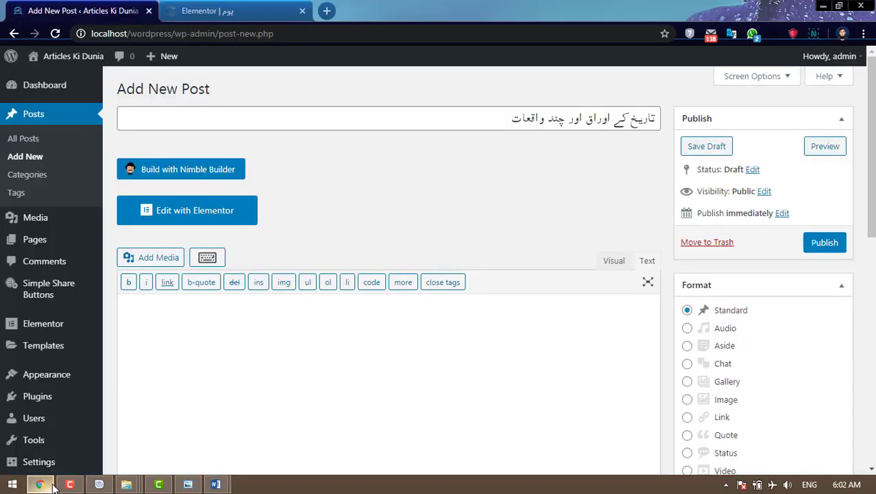
click(491, 337)
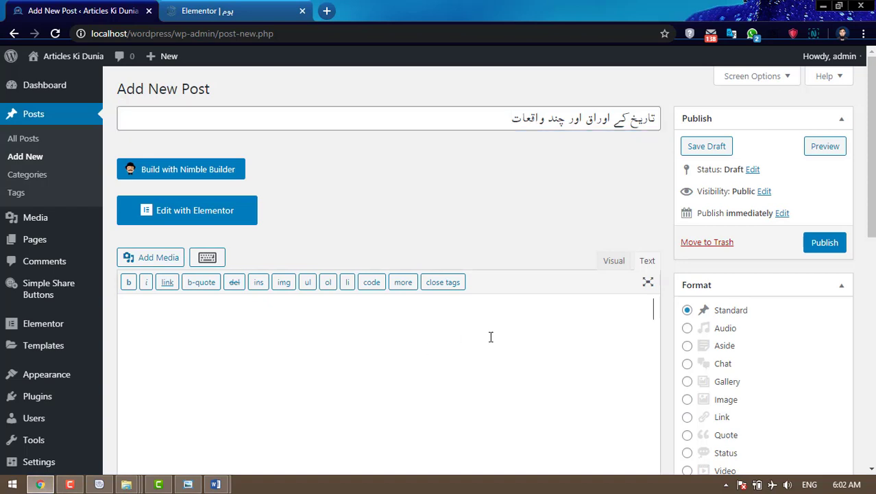
- Switch to the Visual editor and paste the full Urdu article into the post body
click(614, 269)
scroll(485, 343, down, 2)
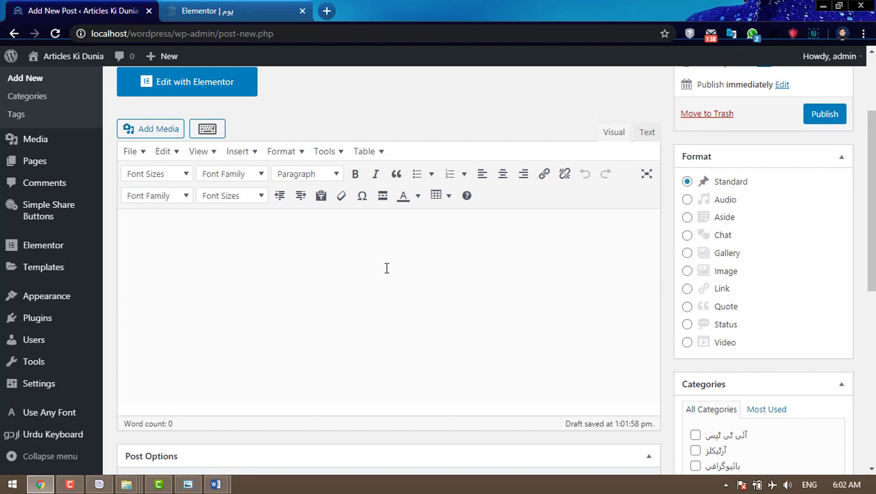
key(ctrl+v)
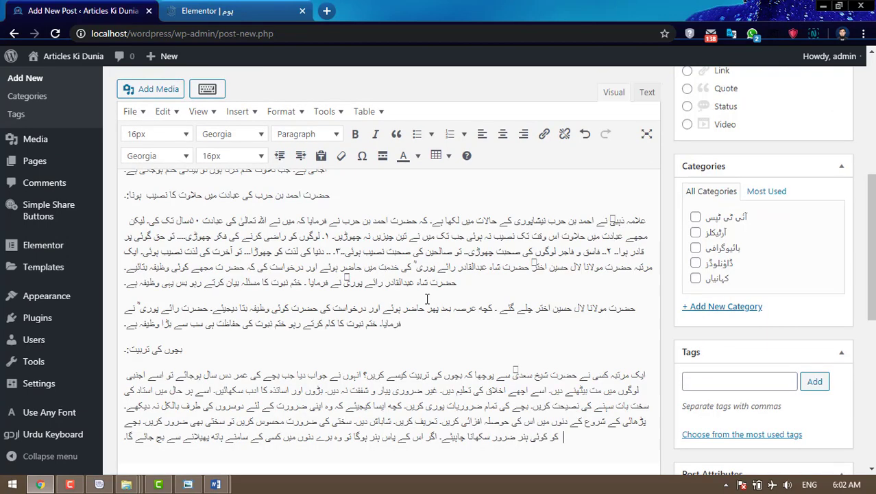
scroll(427, 299, up, 5)
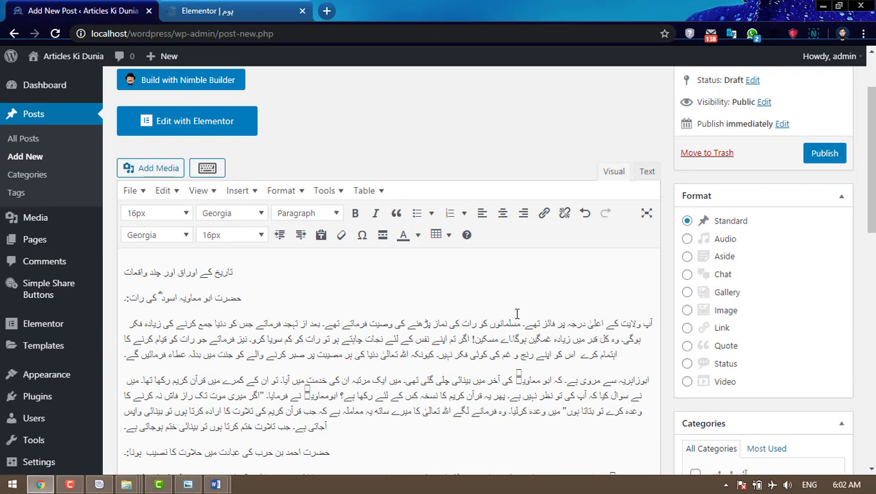
scroll(517, 313, up, 1)
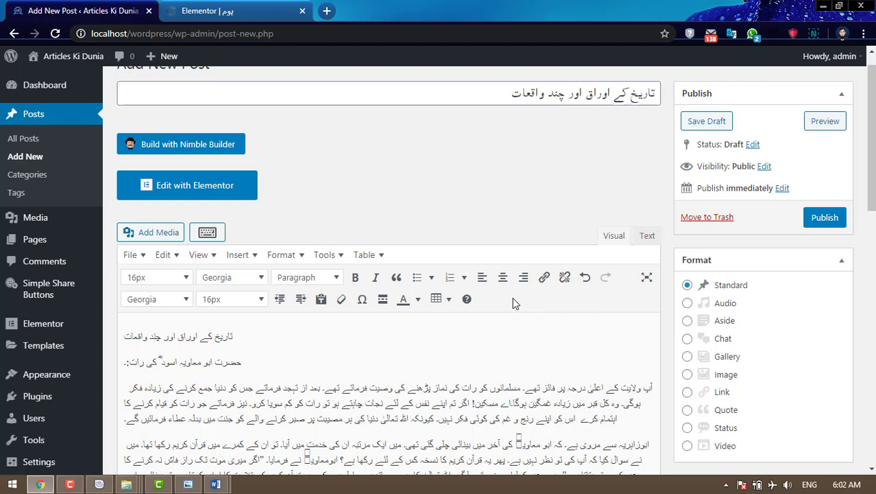
- Save the Urdu post as a draft so it gets its own permalink
click(710, 121)
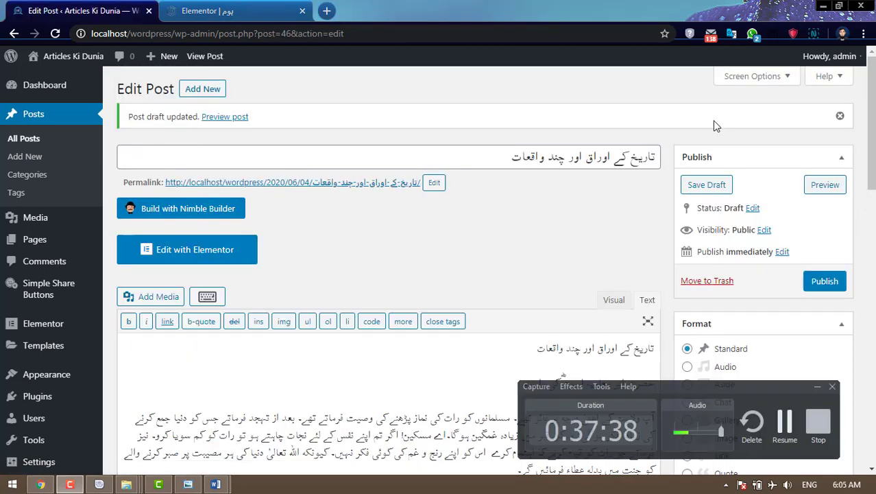
scroll(158, 275, down, 2)
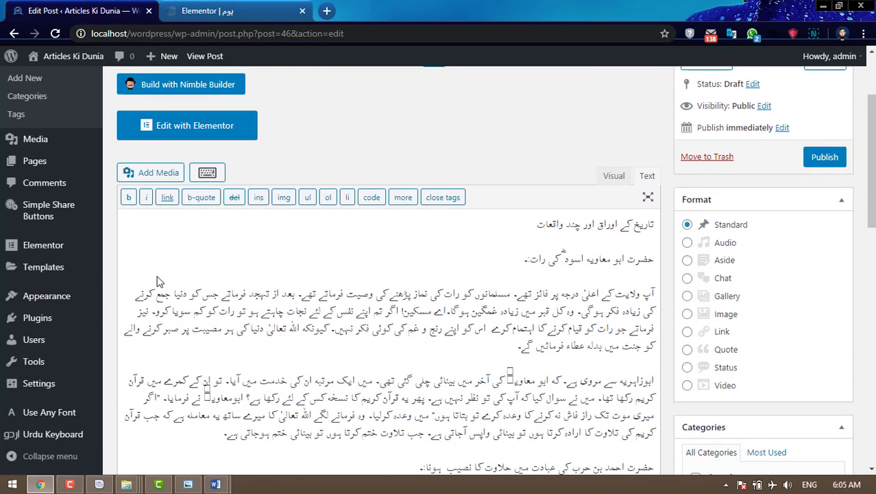
scroll(68, 292, up, 1)
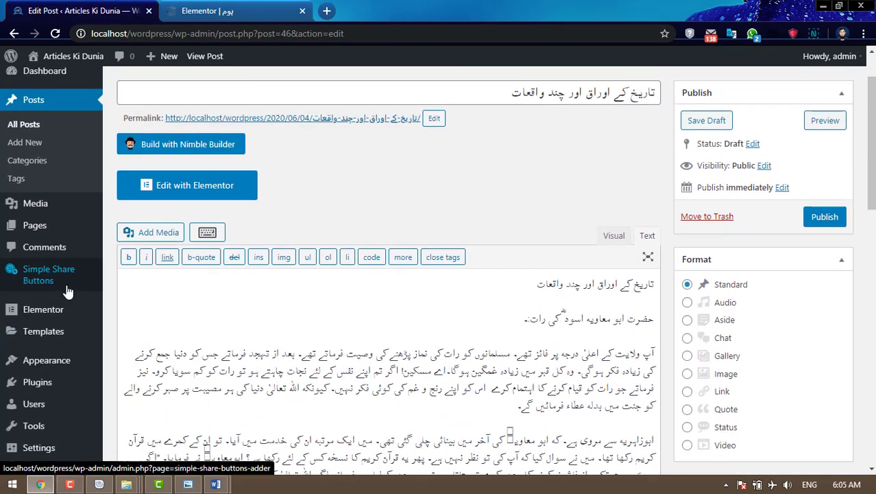
scroll(69, 292, down, 2)
mouse_move(51, 319)
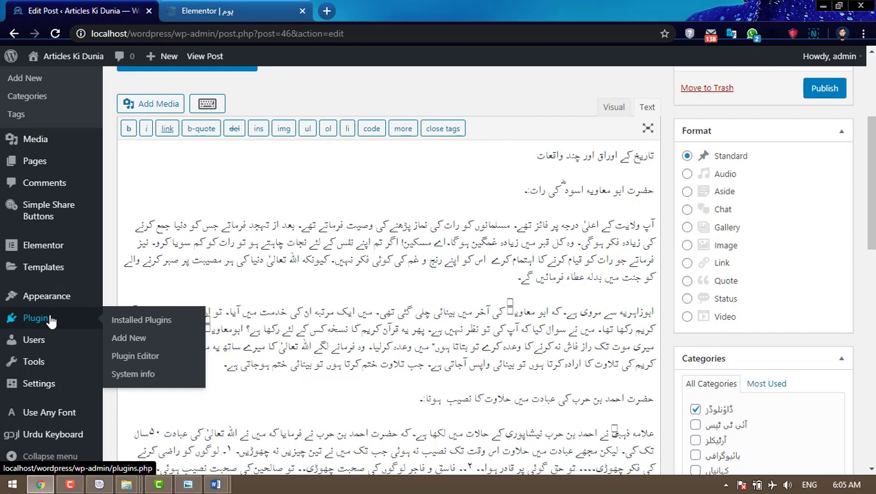
mouse_move(58, 298)
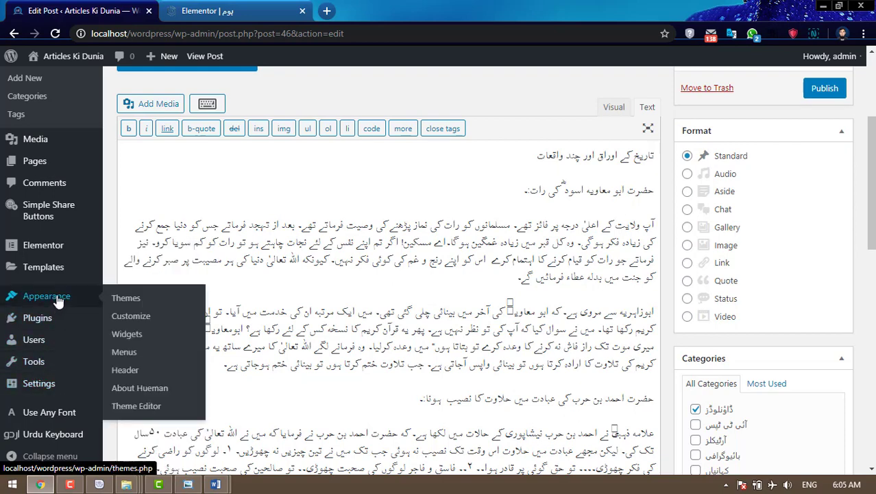
mouse_move(58, 387)
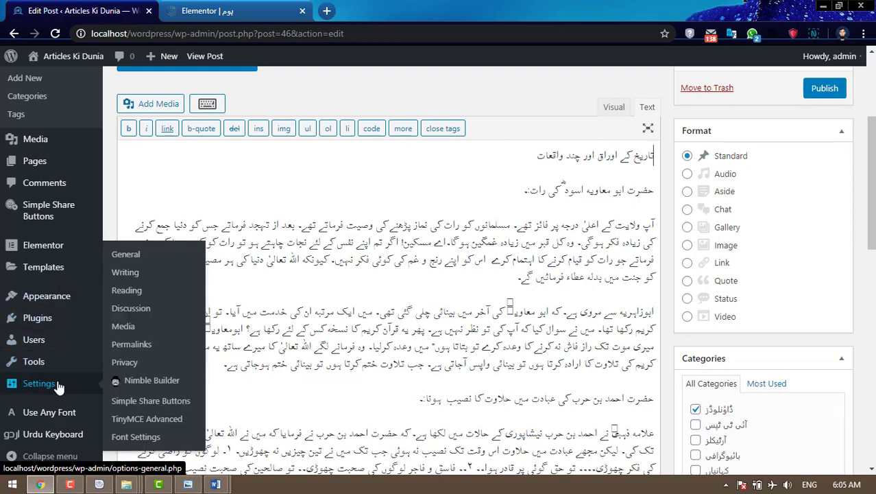
- In TinyMCE Advanced, add Justify, Left to right and Right to left to the classic toolbars, and save
click(164, 427)
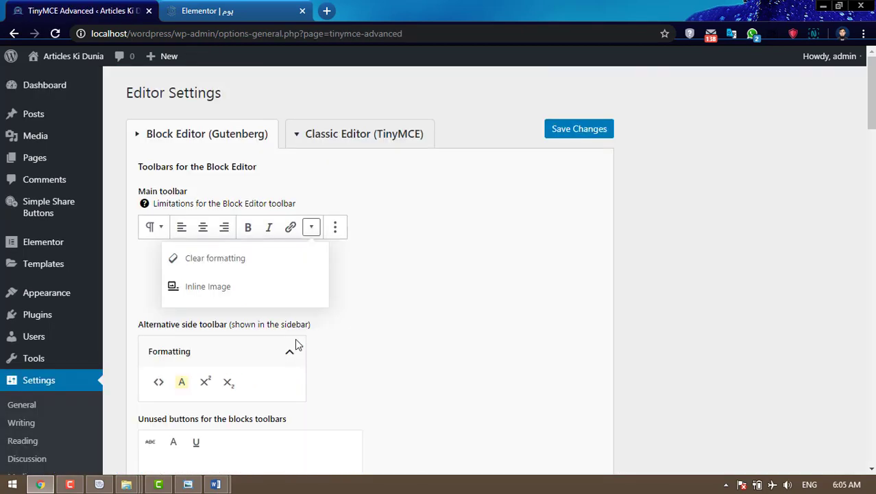
click(350, 135)
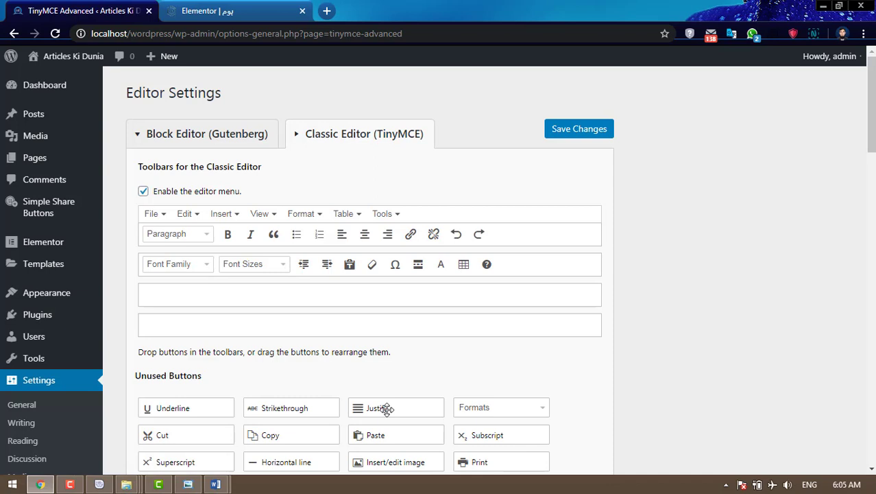
drag(386, 409, 409, 235)
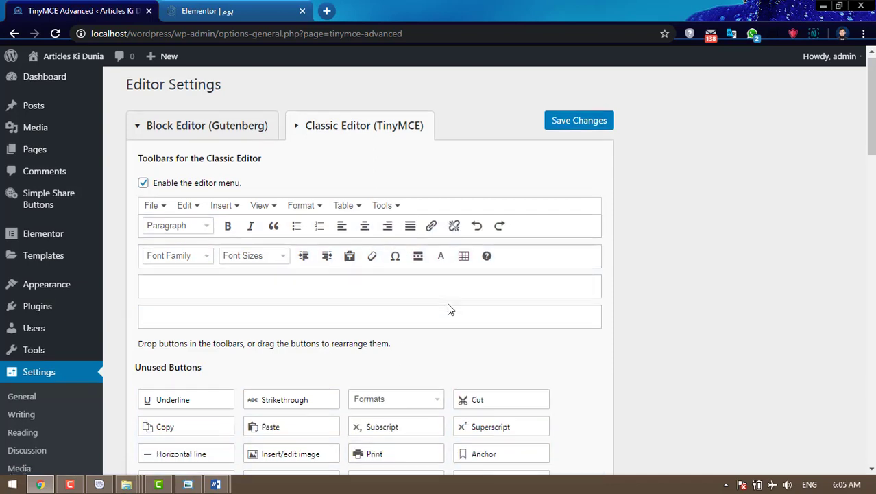
scroll(448, 307, down, 2)
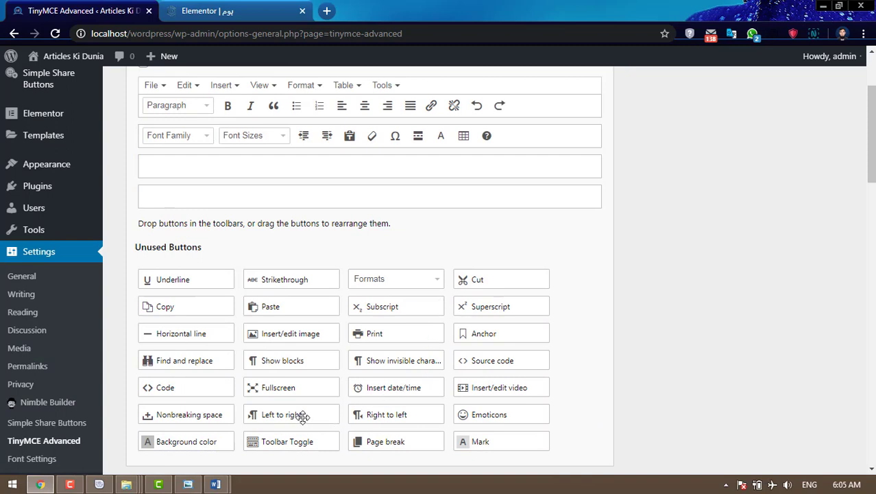
drag(281, 414, 552, 133)
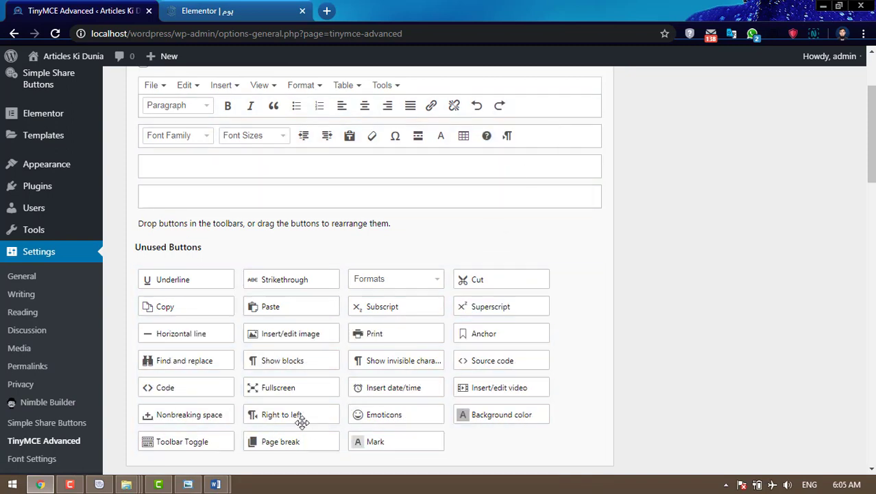
drag(306, 405, 573, 129)
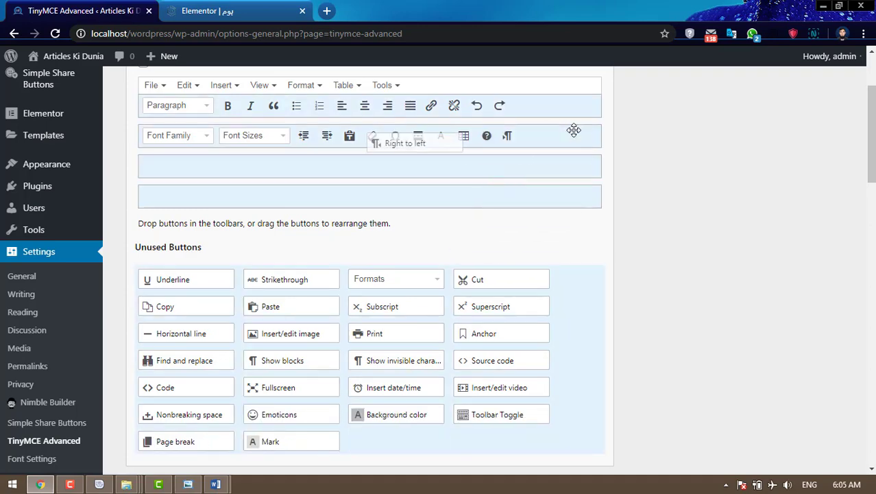
scroll(606, 241, up, 2)
scroll(607, 242, up, 1)
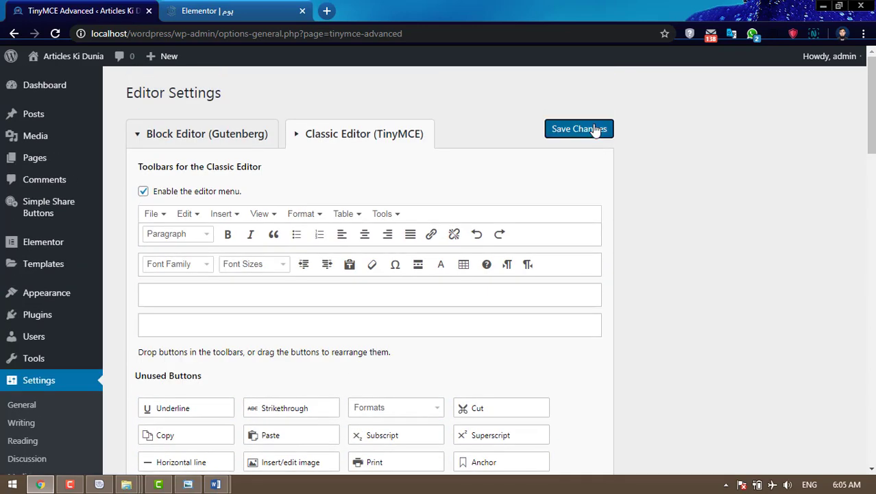
click(597, 129)
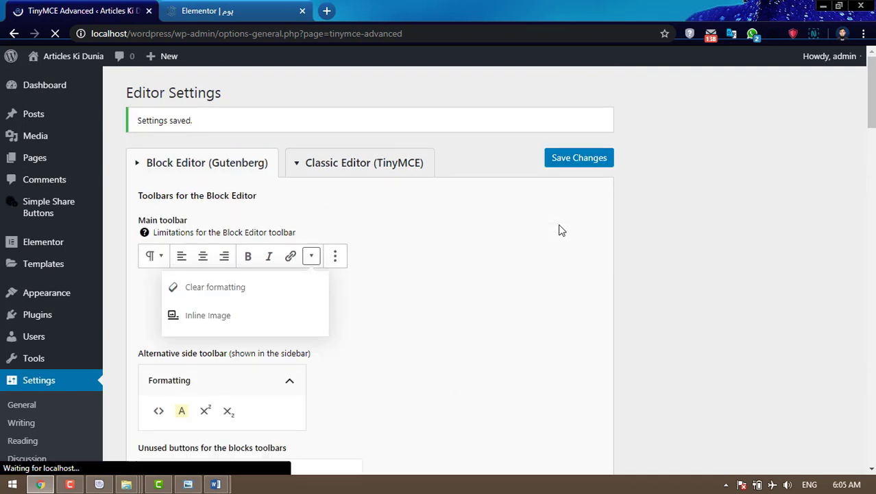
- Reopen the Urdu draft from All Posts in the Visual editor
click(40, 113)
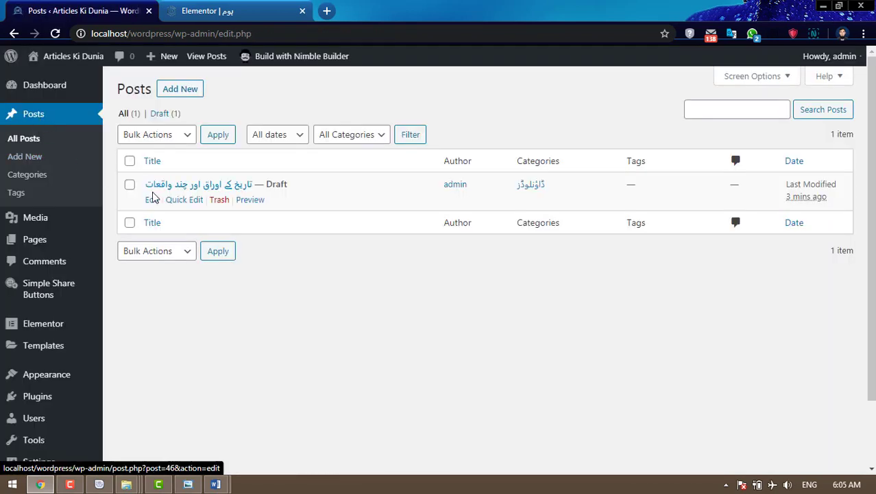
click(152, 201)
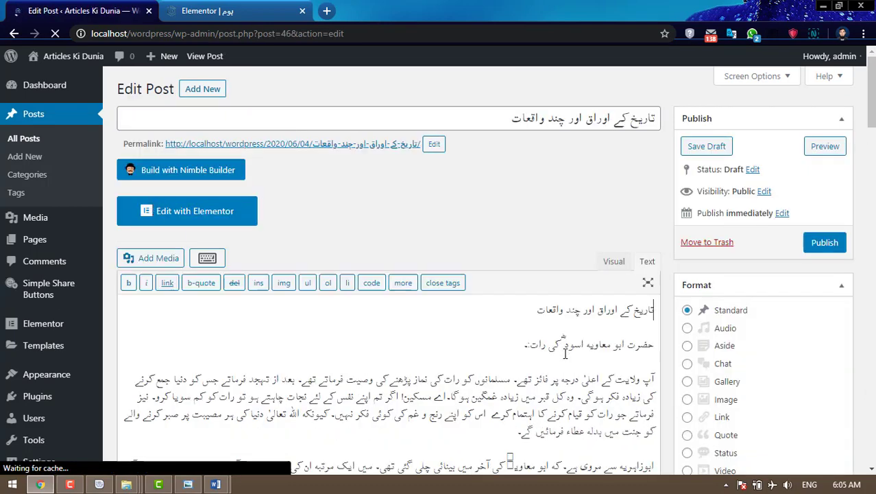
scroll(562, 356, down, 3)
scroll(604, 261, up, 2)
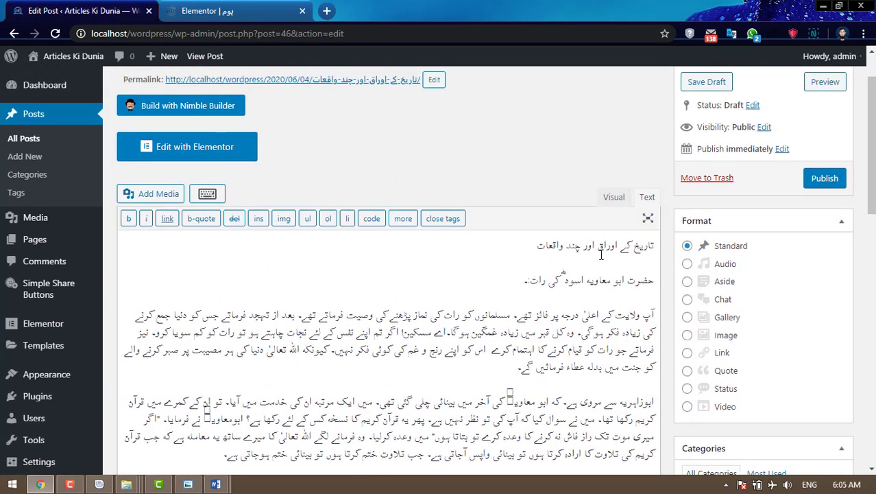
click(617, 201)
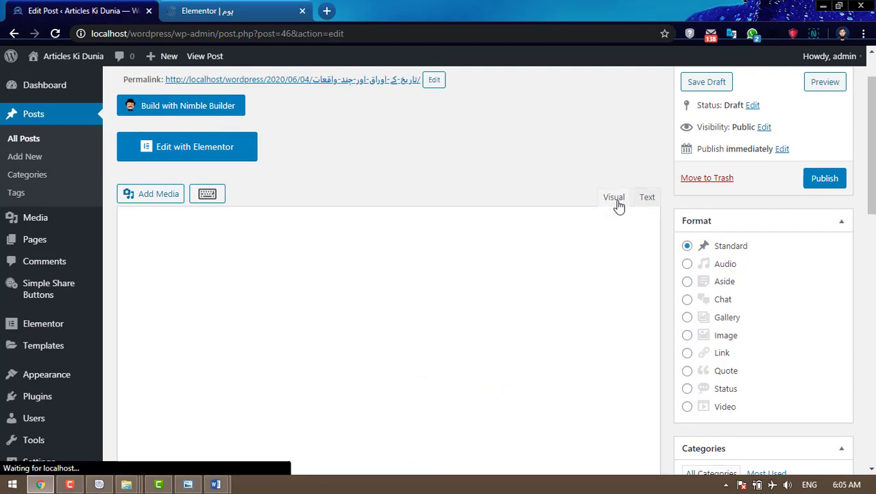
scroll(557, 359, down, 2)
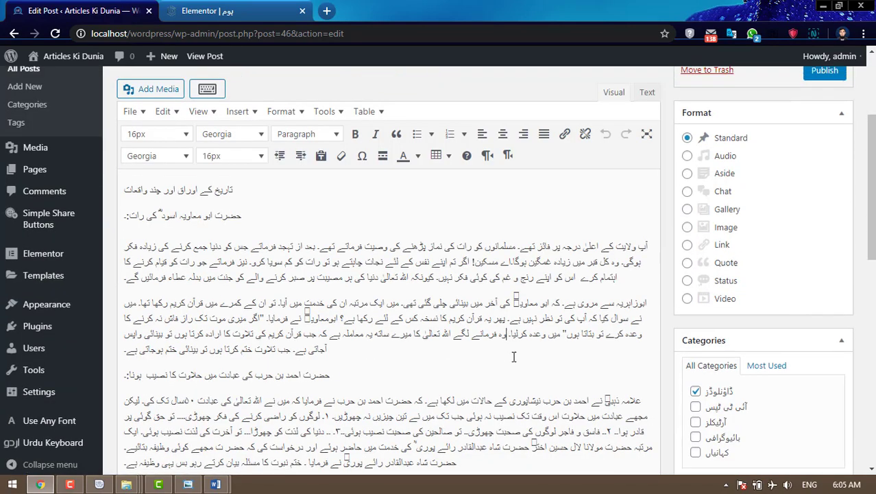
scroll(514, 356, up, 2)
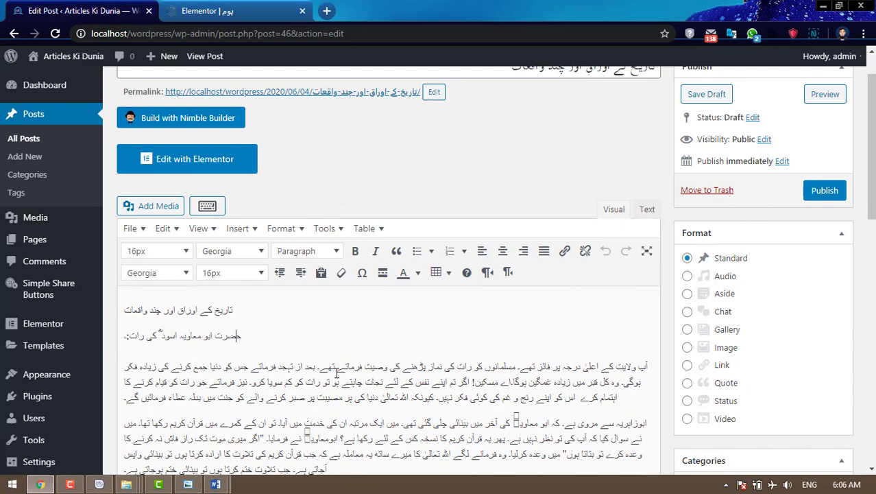
- Make all the article text black and justified
key(ctrl+a)
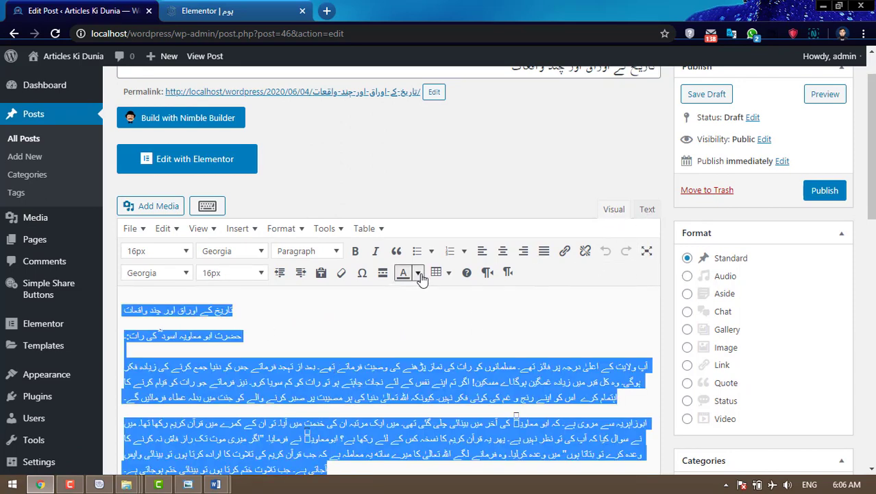
click(418, 273)
click(367, 293)
click(544, 251)
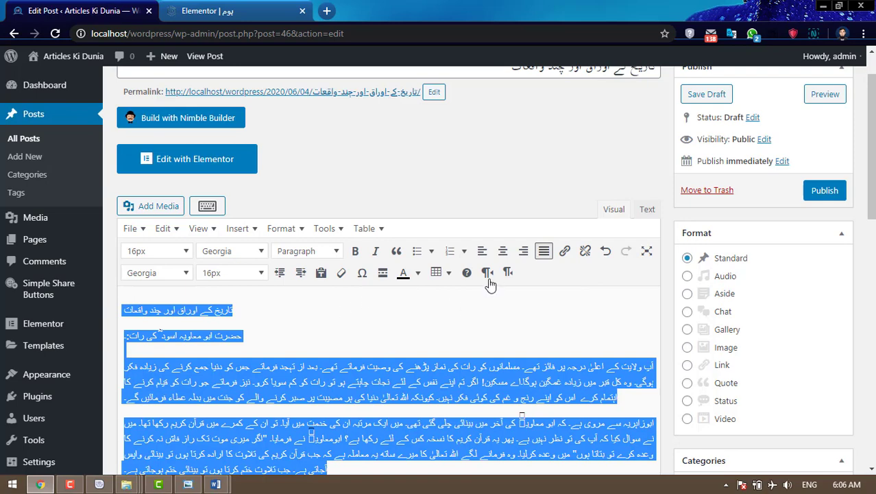
- Set the whole article's text direction to right-to-left and return to the top of the post
click(220, 336)
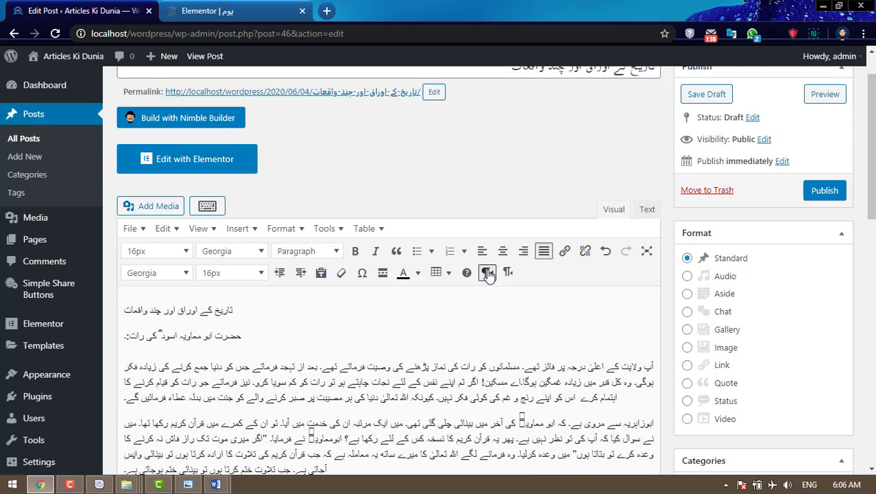
click(509, 272)
click(257, 336)
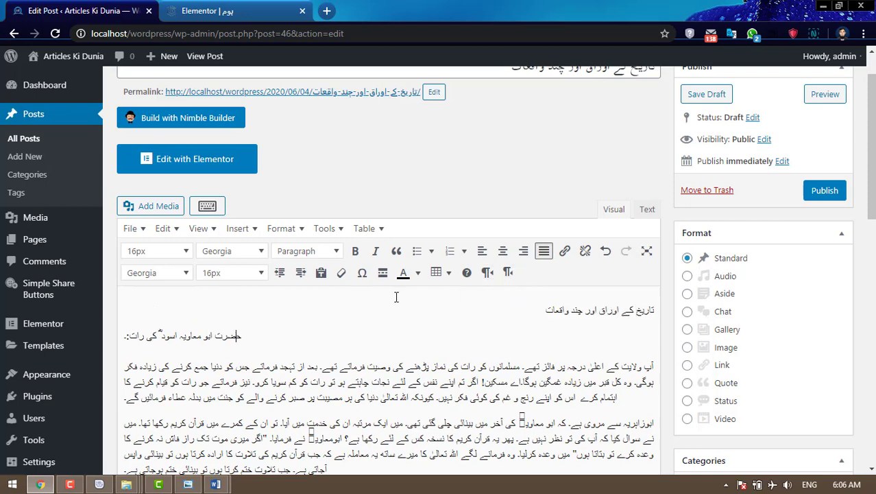
click(508, 272)
scroll(439, 294, down, 1)
scroll(423, 297, down, 1)
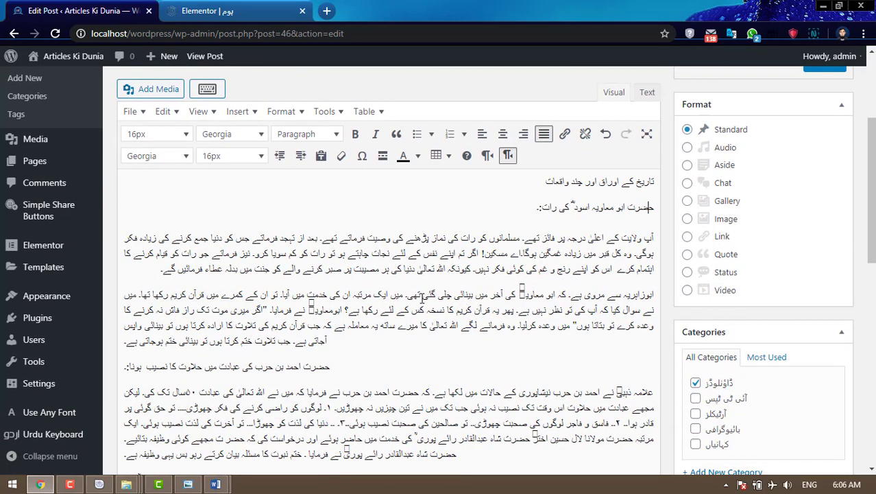
click(508, 156)
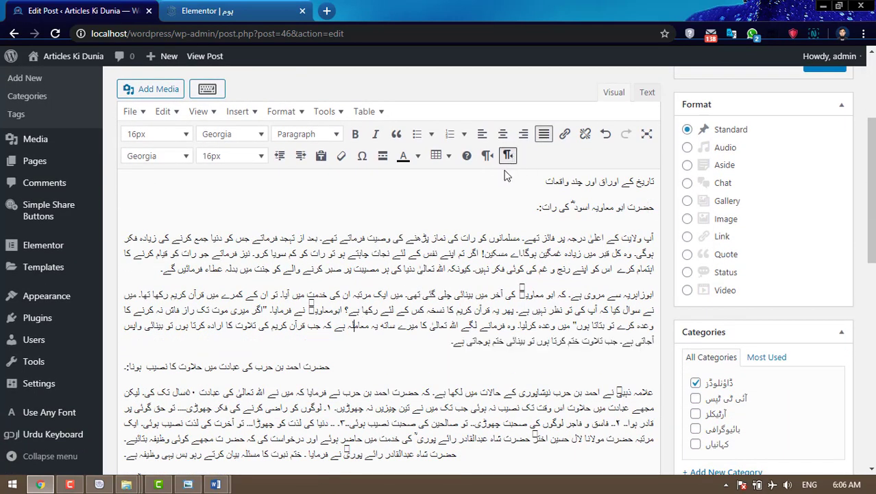
key(ctrl+a)
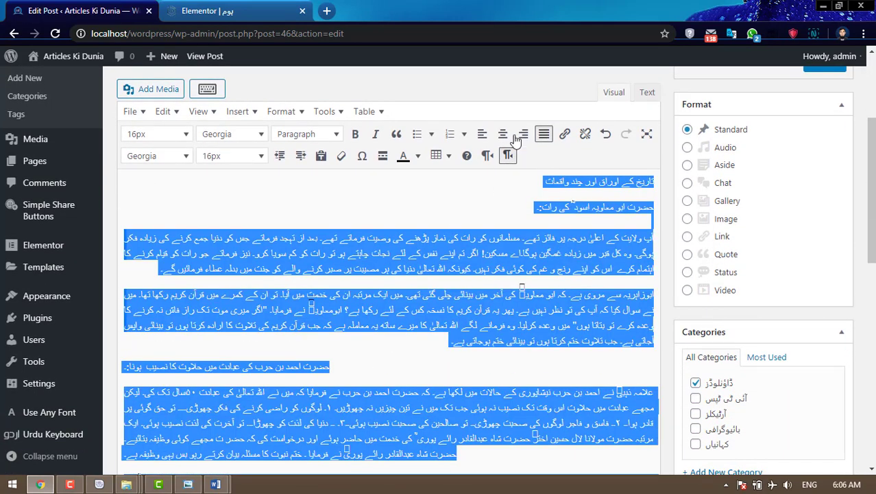
click(508, 156)
click(508, 155)
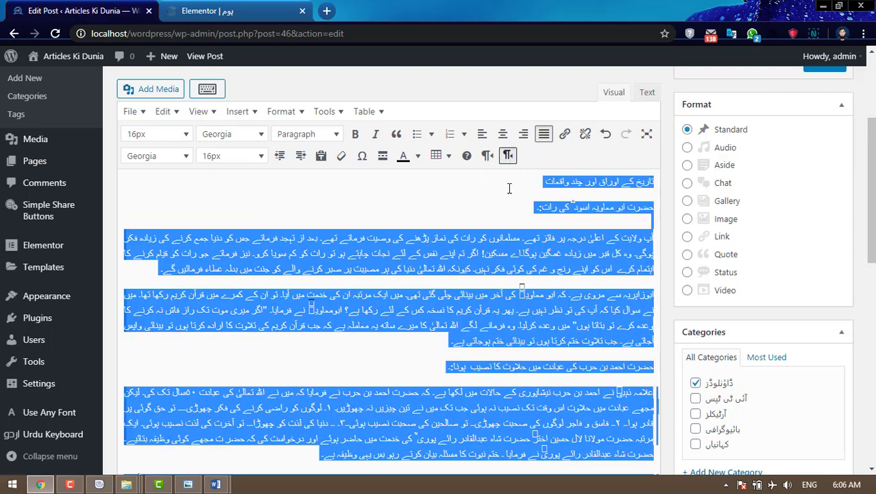
click(502, 235)
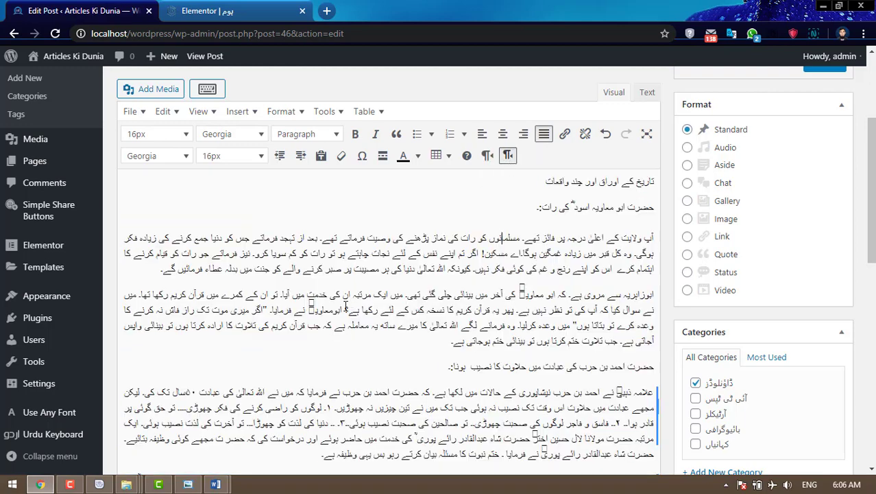
scroll(345, 306, down, 5)
scroll(344, 306, up, 3)
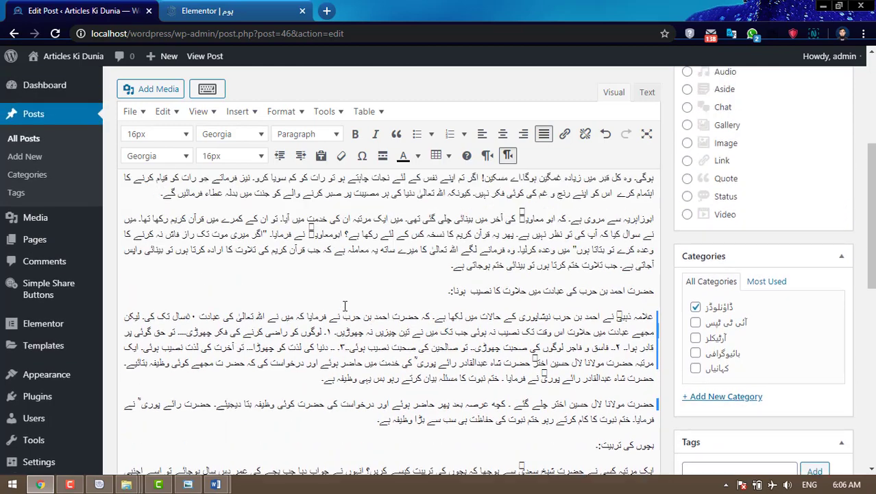
scroll(527, 320, up, 3)
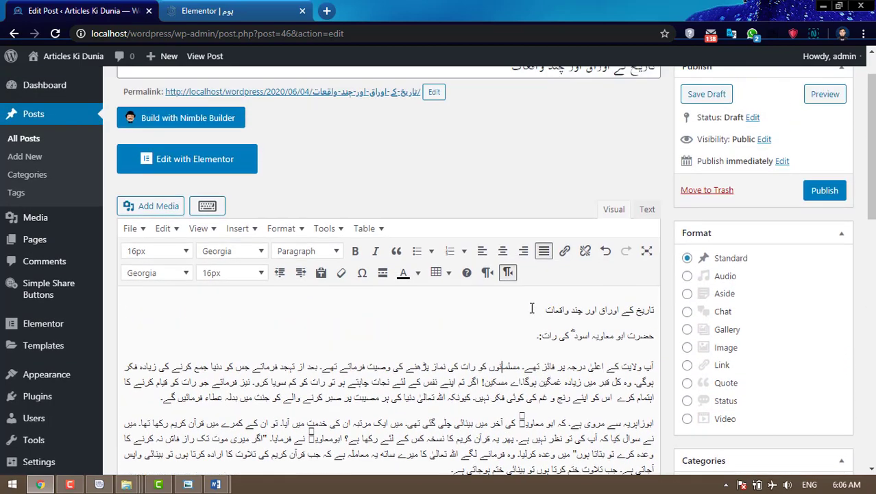
- Make the article's opening title line a Heading 1
drag(532, 309, 655, 312)
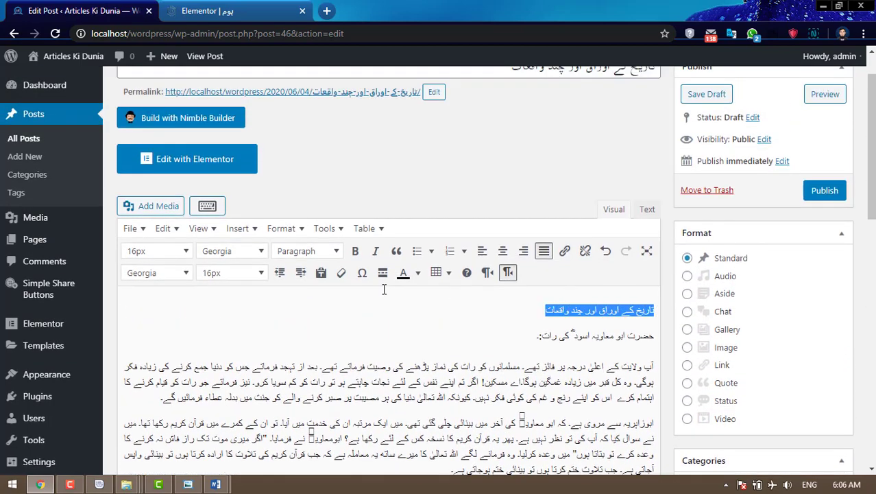
click(309, 251)
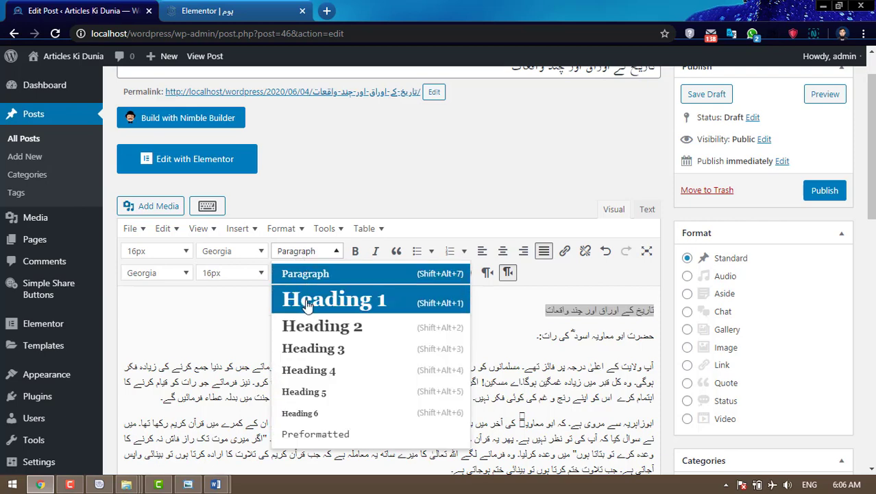
click(307, 303)
click(515, 332)
scroll(480, 329, down, 2)
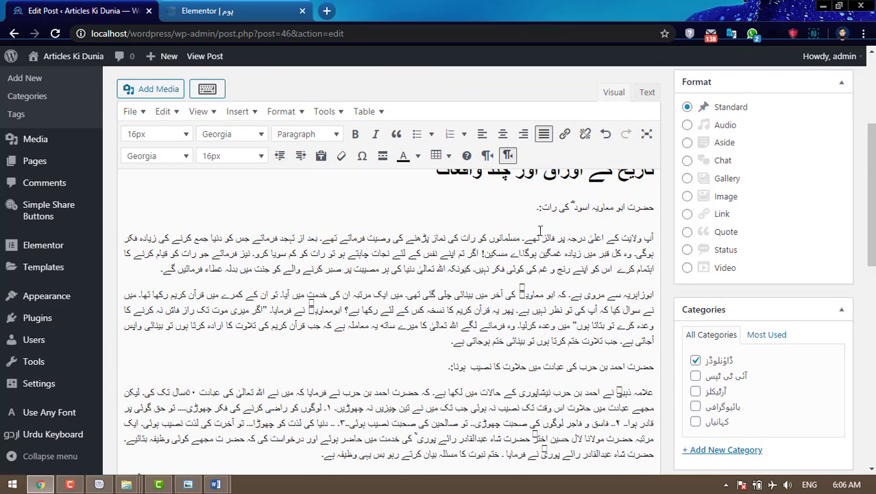
- Make حضرت ابو معاویہ اسودؒ کی رات: a Heading 2 with an empty line below it
drag(537, 208, 654, 205)
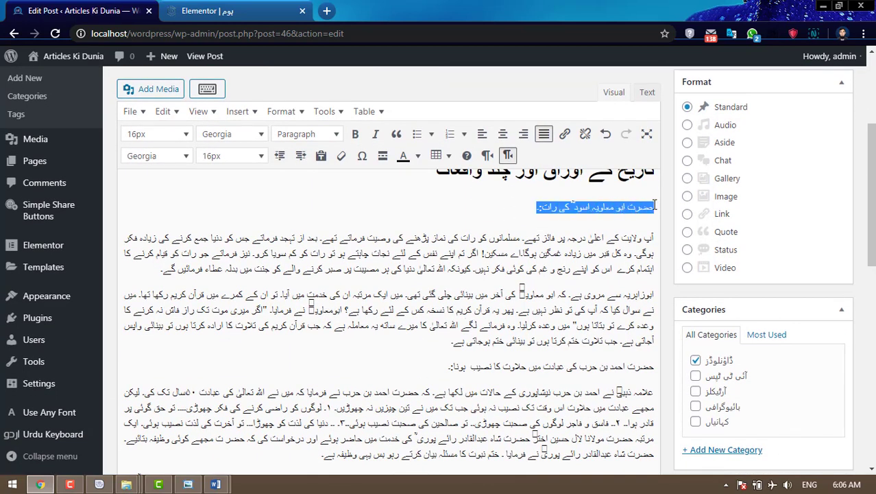
click(323, 135)
click(336, 209)
scroll(476, 250, down, 1)
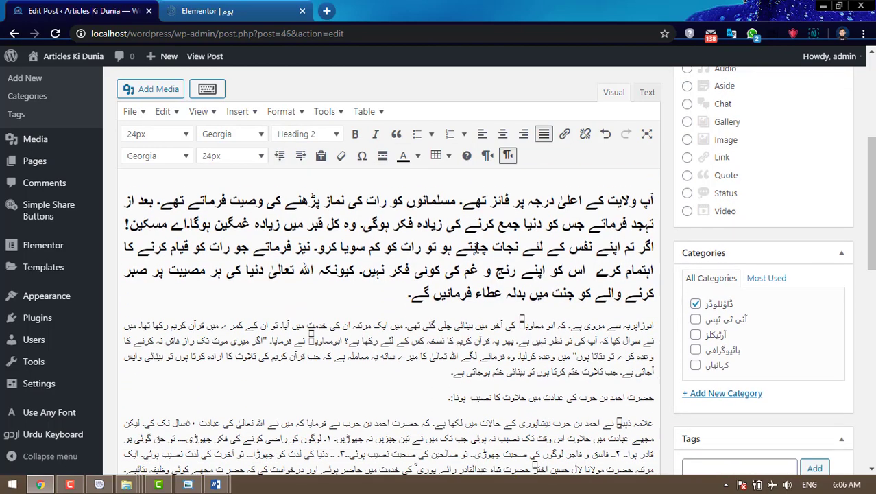
scroll(476, 251, up, 2)
key(ctrl+z)
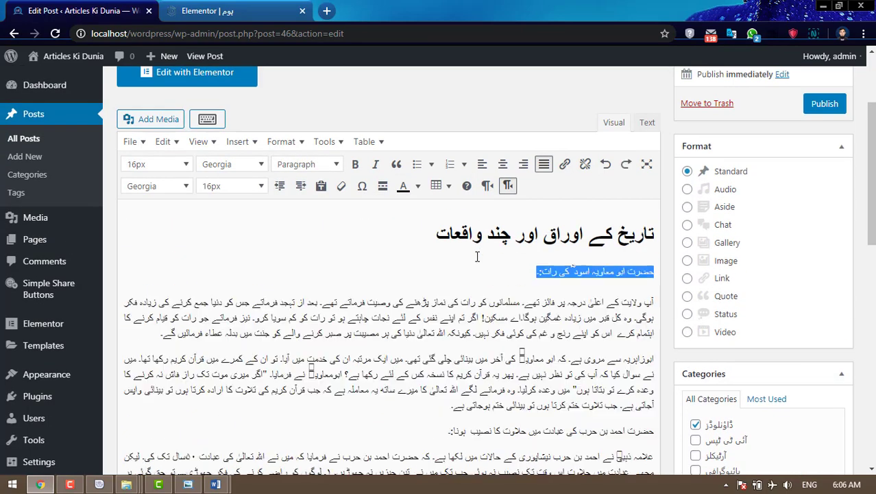
click(540, 273)
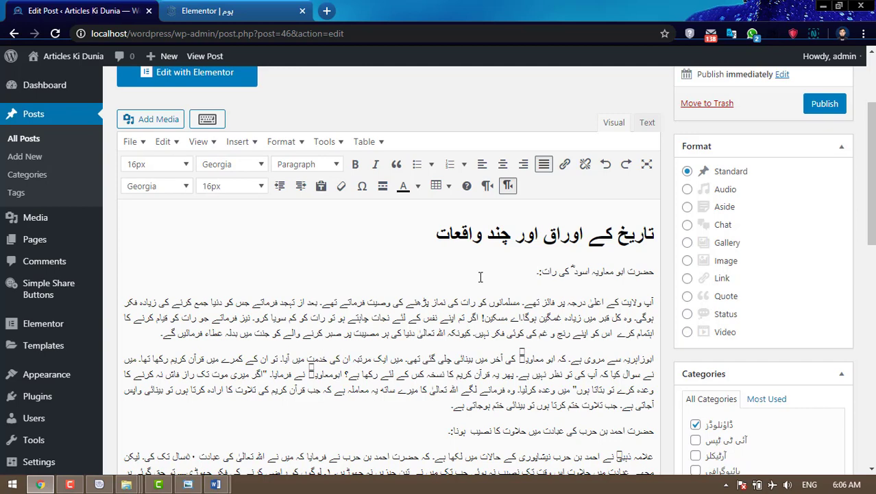
key(Delete)
key(Return)
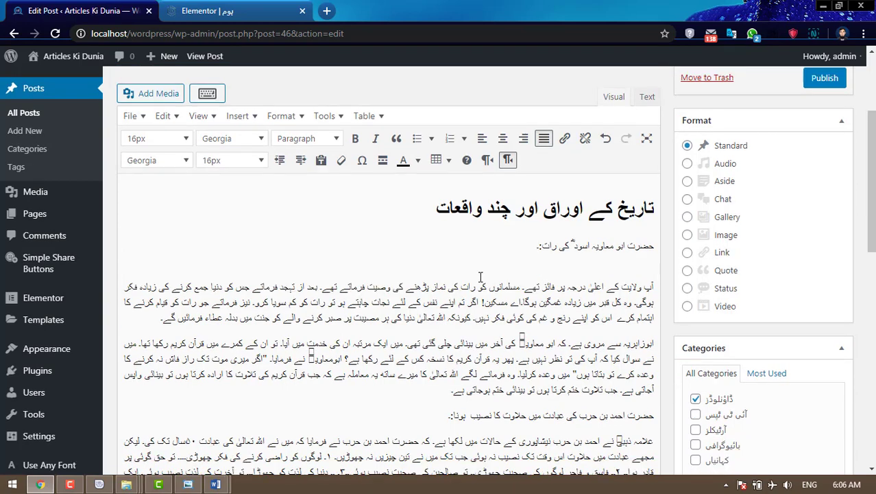
shift+click(654, 245)
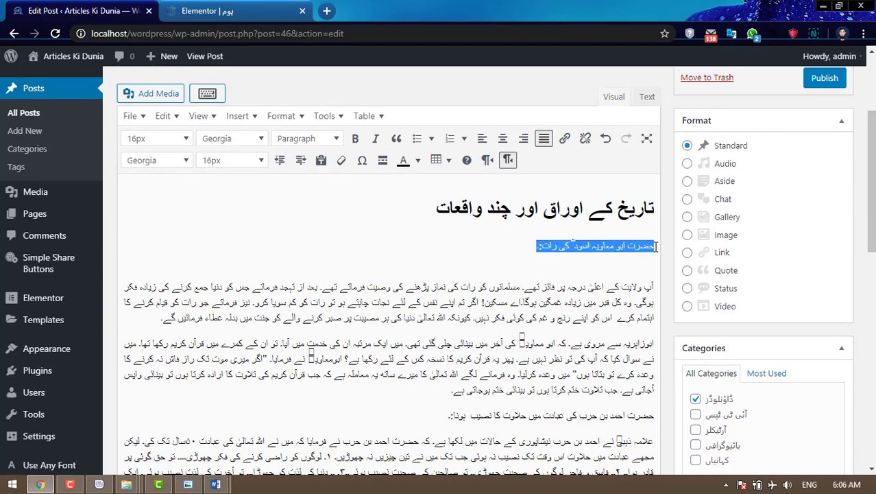
click(323, 138)
click(328, 213)
click(397, 254)
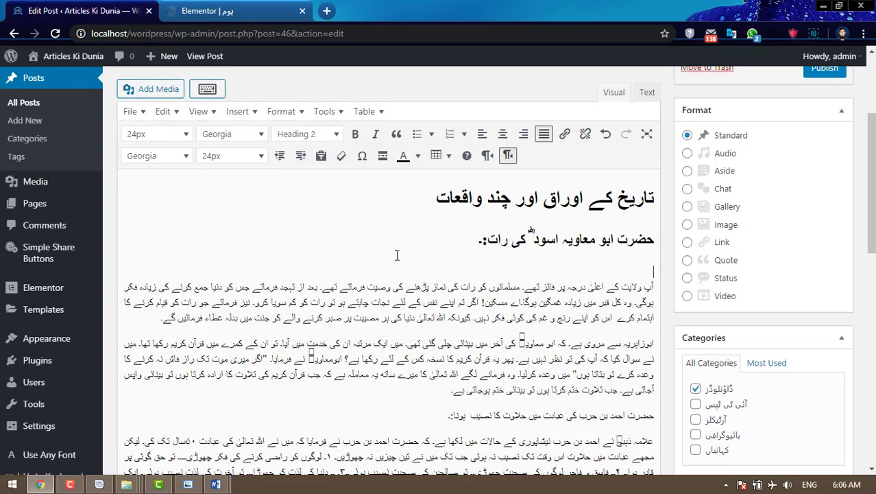
scroll(425, 274, down, 2)
- Format the next section title and بچوں کی تربیت: as Heading 2
drag(442, 288, 665, 285)
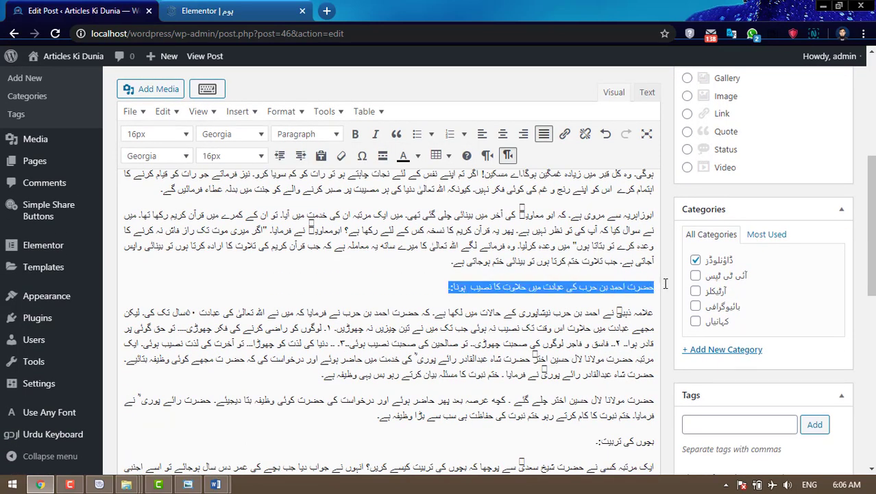
click(316, 134)
click(334, 217)
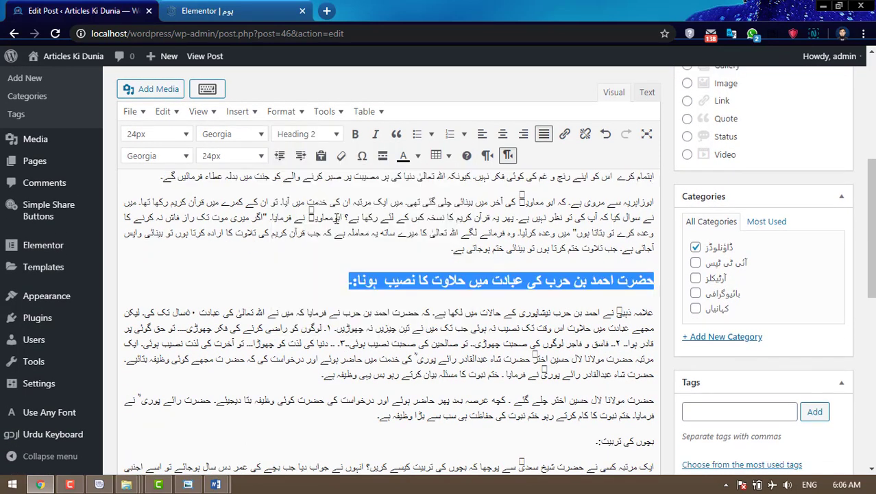
click(506, 299)
scroll(506, 300, down, 2)
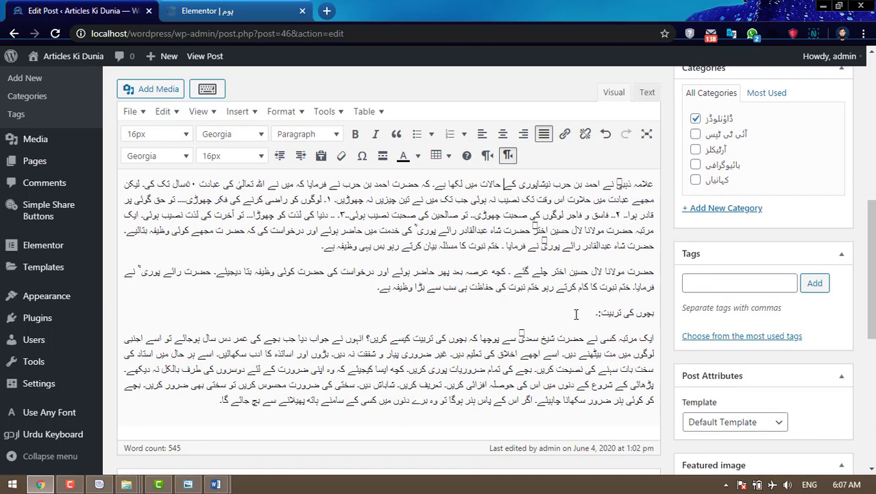
drag(576, 314, 662, 313)
click(317, 134)
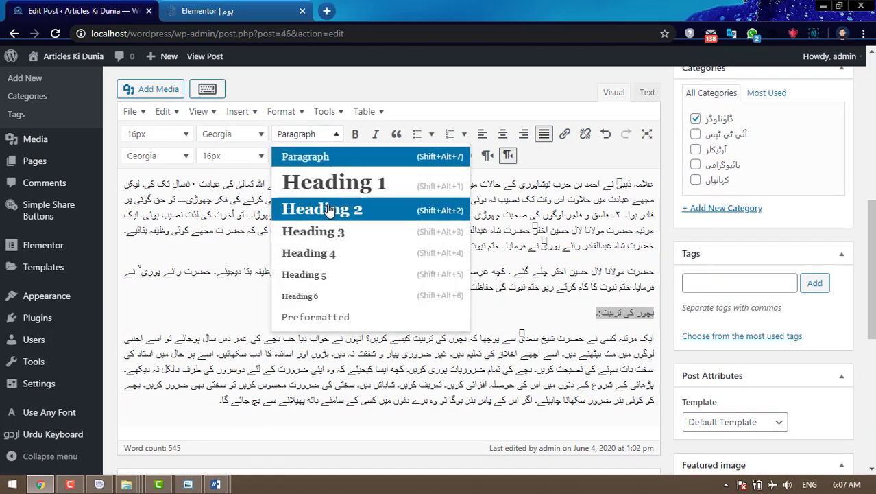
click(327, 210)
- Set the paragraphs under the first section heading to 20px text
click(486, 289)
scroll(488, 293, down, 2)
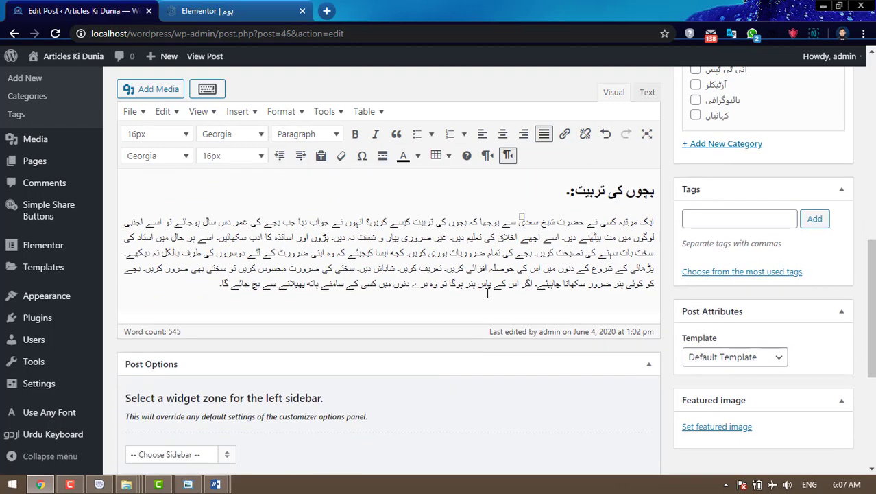
scroll(487, 292, up, 8)
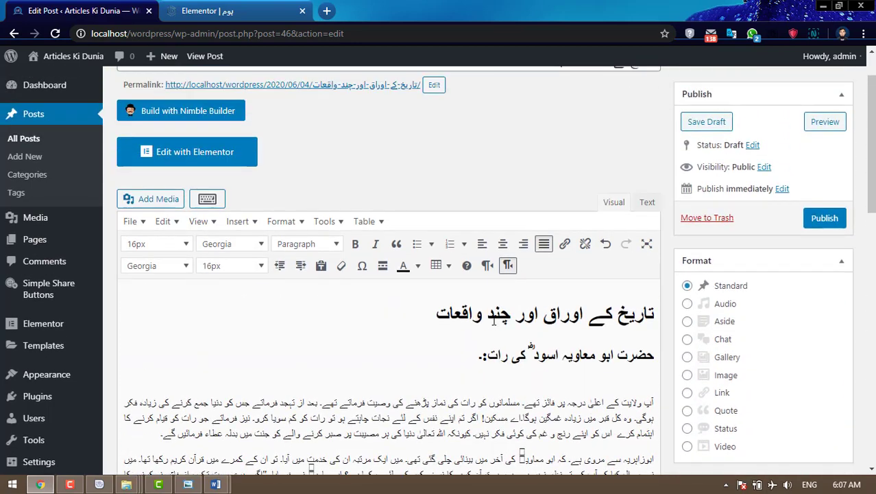
drag(435, 315, 645, 331)
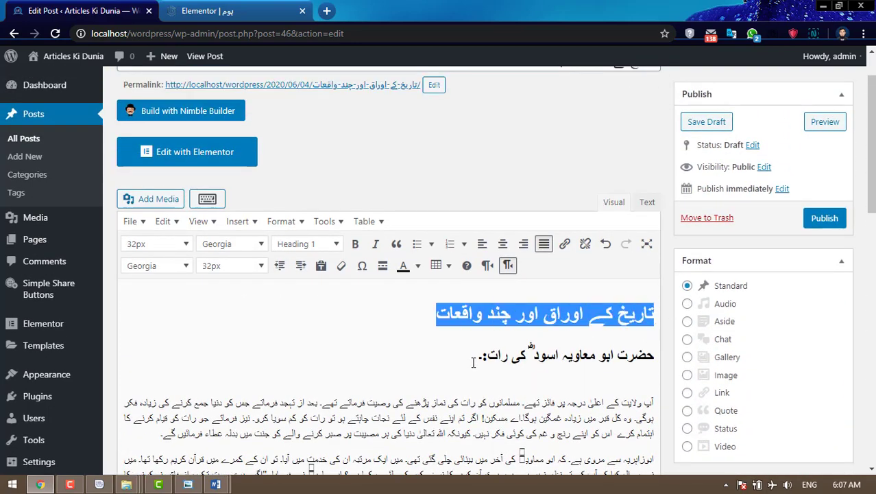
drag(473, 362, 654, 362)
click(418, 342)
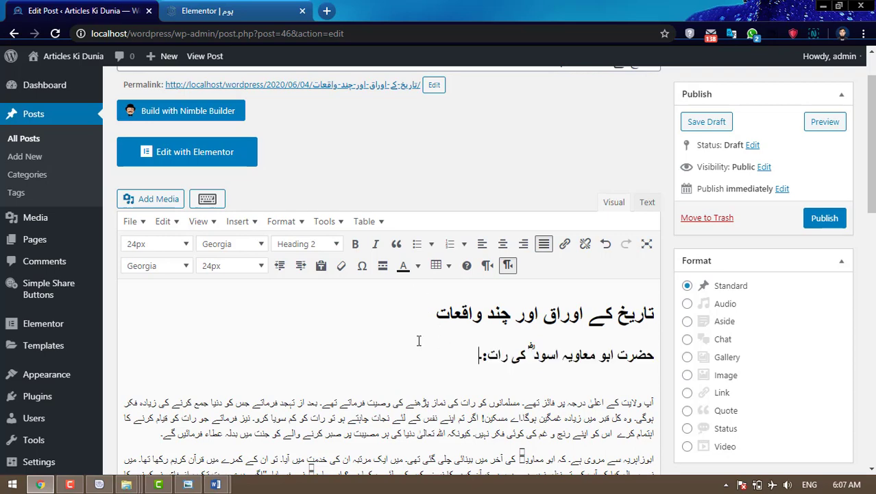
scroll(417, 342, down, 3)
scroll(420, 338, up, 1)
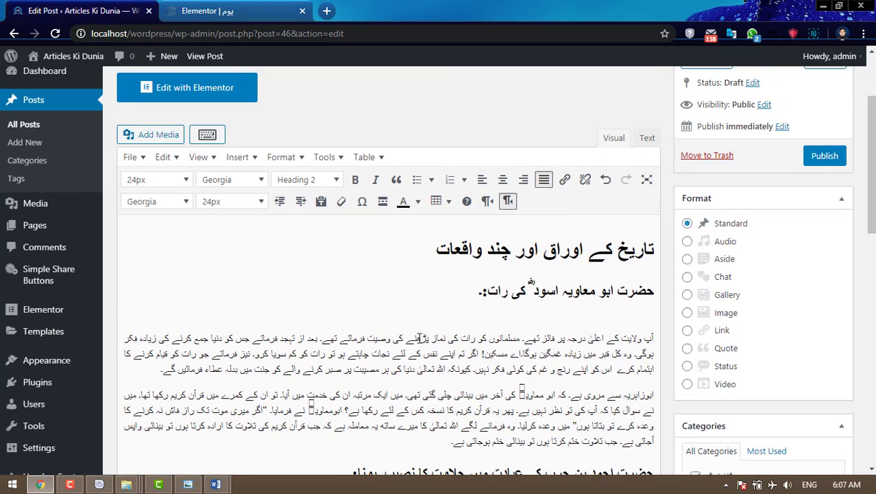
click(381, 362)
scroll(427, 296, down, 3)
drag(445, 316, 663, 206)
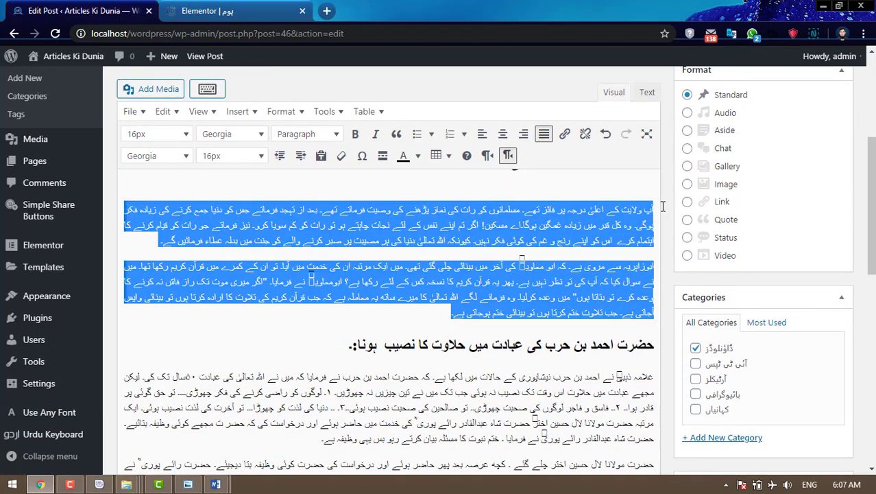
click(239, 157)
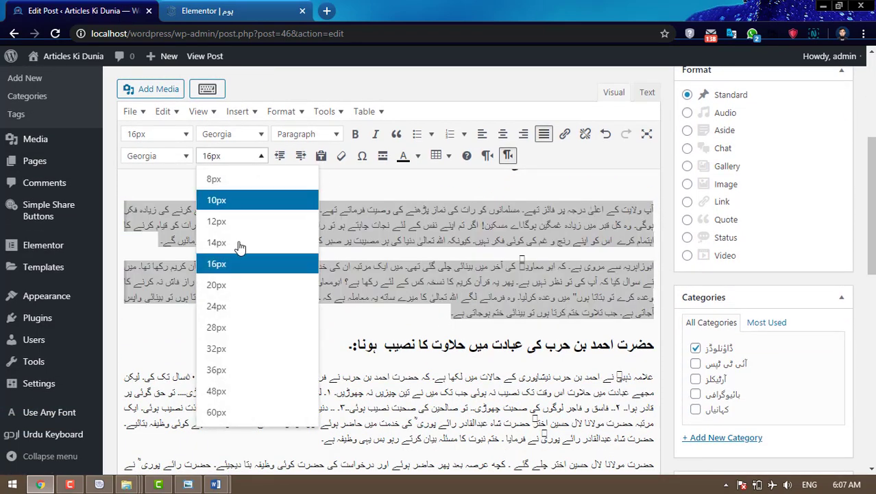
click(232, 310)
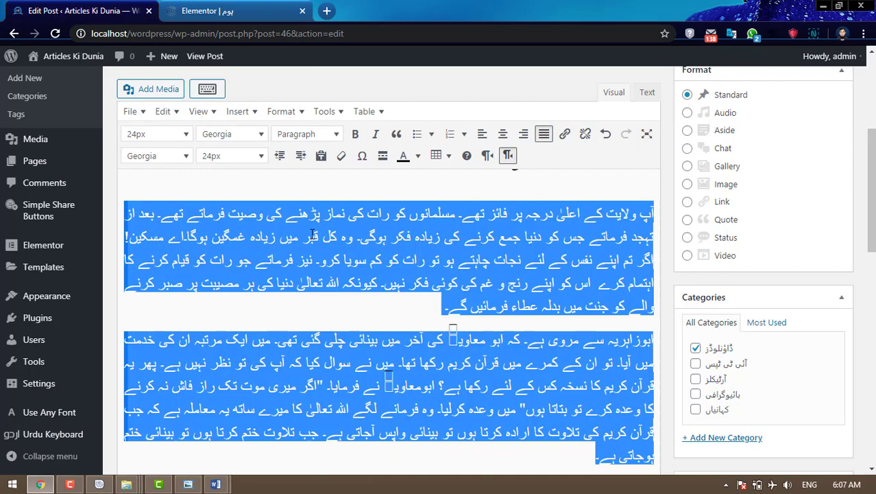
click(239, 156)
click(242, 287)
scroll(433, 266, down, 3)
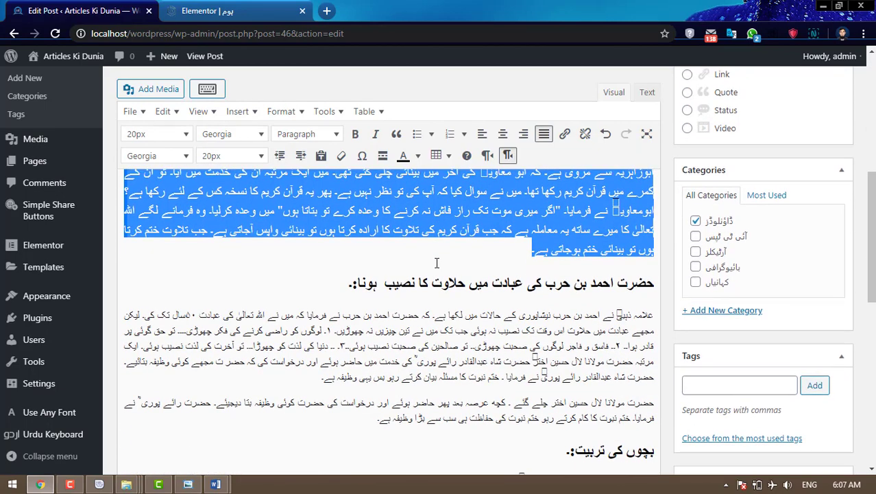
- Set the remaining section paragraphs to 20px and add a blank line below the Urdu title
drag(359, 358, 654, 249)
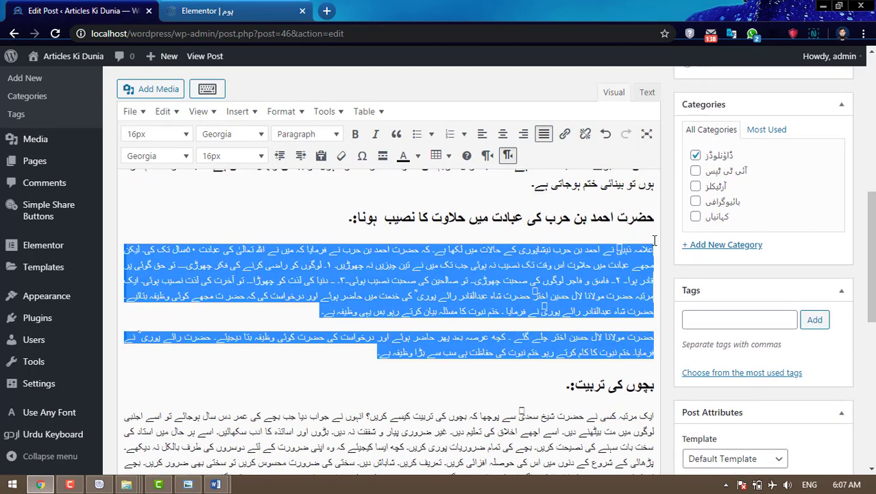
click(231, 155)
click(241, 286)
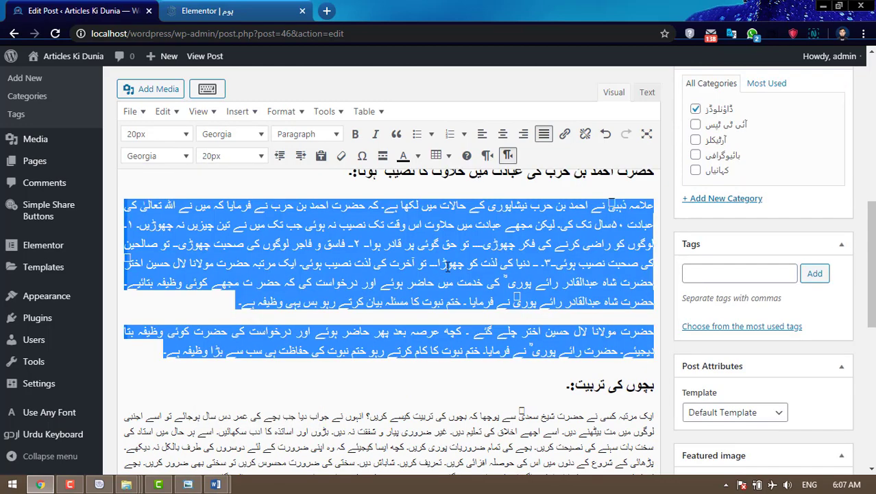
scroll(477, 296, down, 2)
drag(214, 285, 670, 223)
click(233, 156)
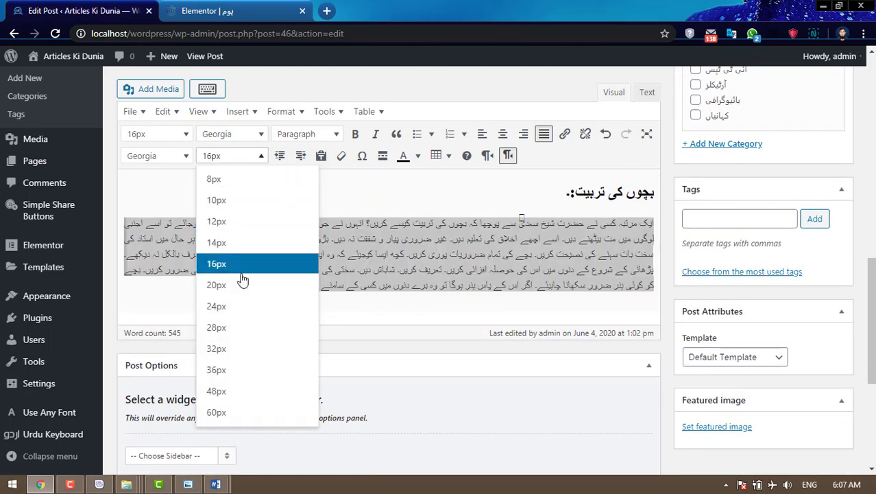
click(239, 287)
click(454, 259)
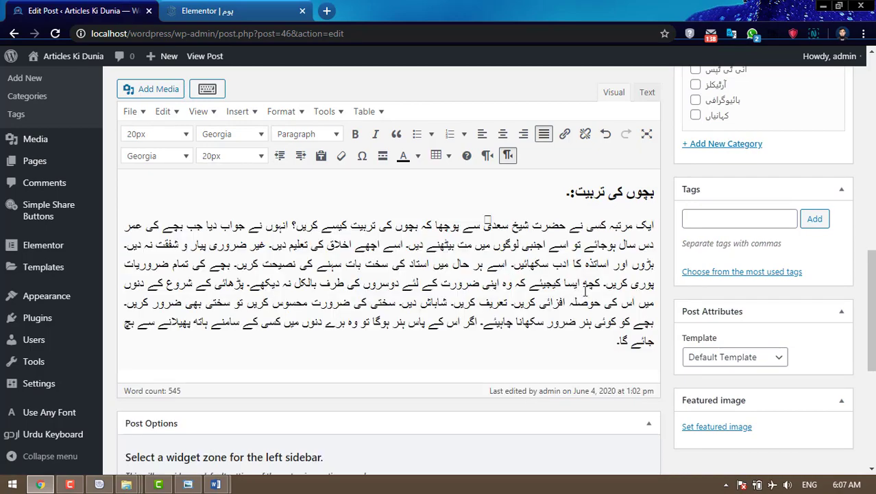
scroll(585, 291, up, 10)
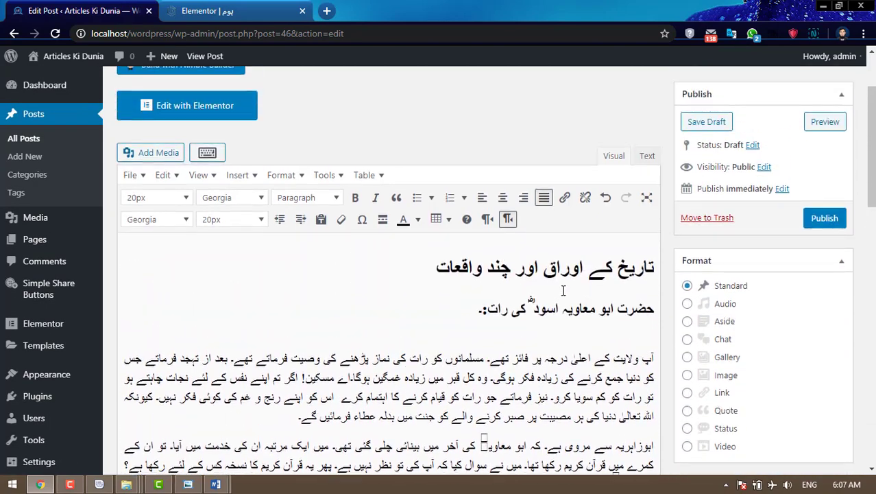
click(441, 288)
key(Return)
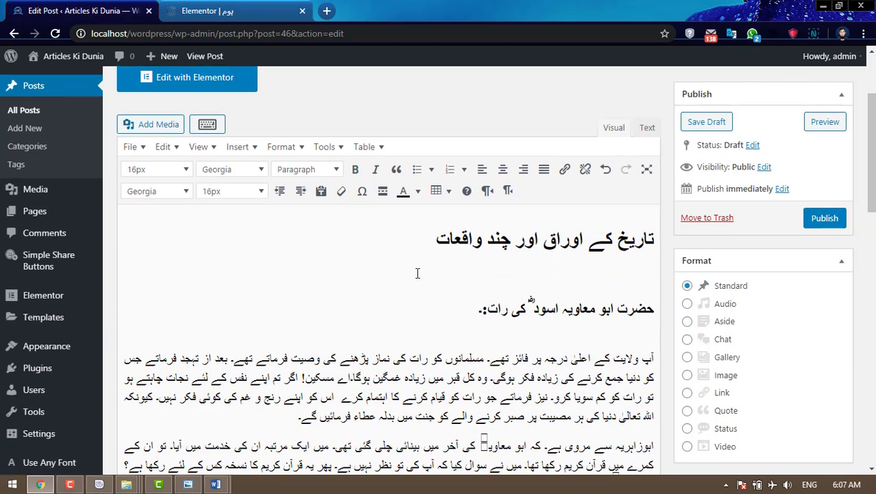
- Upload tareekh ke awraq aur chand waqiat.jpg from the complete folder to the media library
click(158, 125)
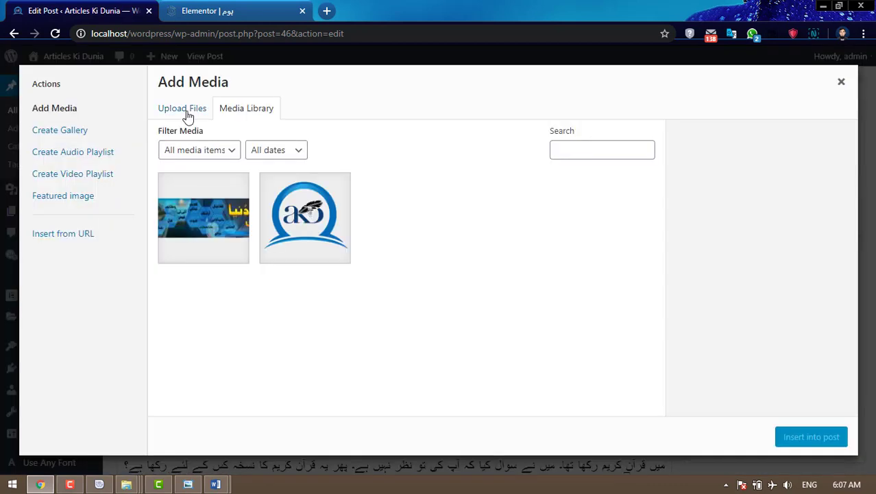
click(184, 110)
click(489, 277)
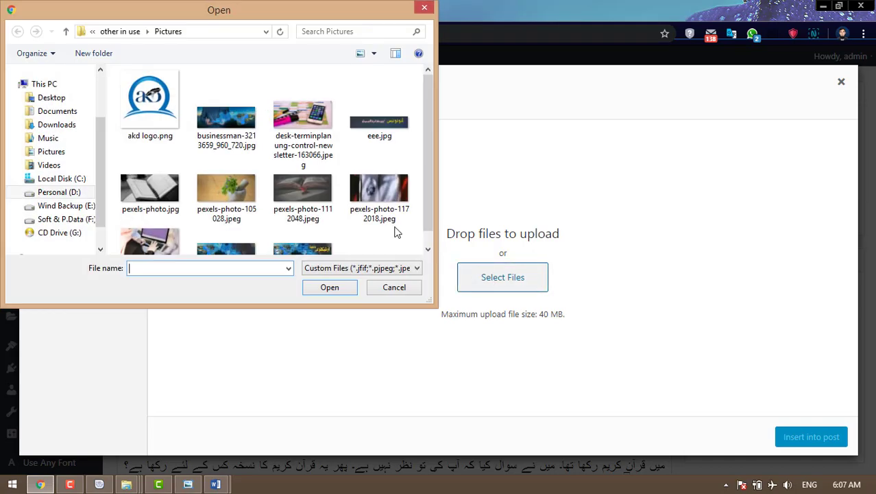
click(69, 192)
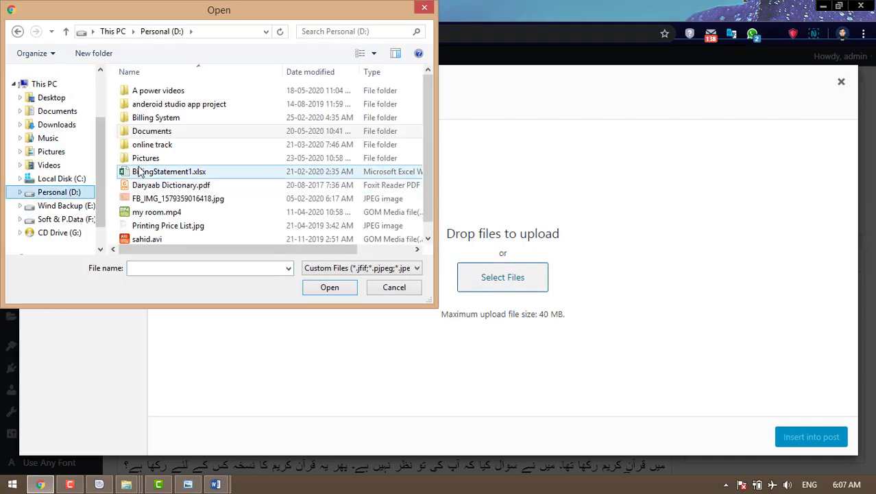
double_click(163, 131)
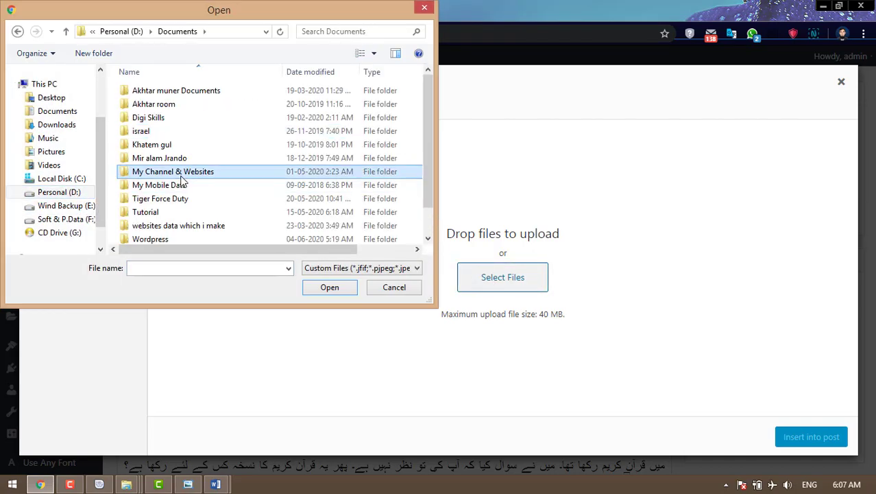
double_click(176, 172)
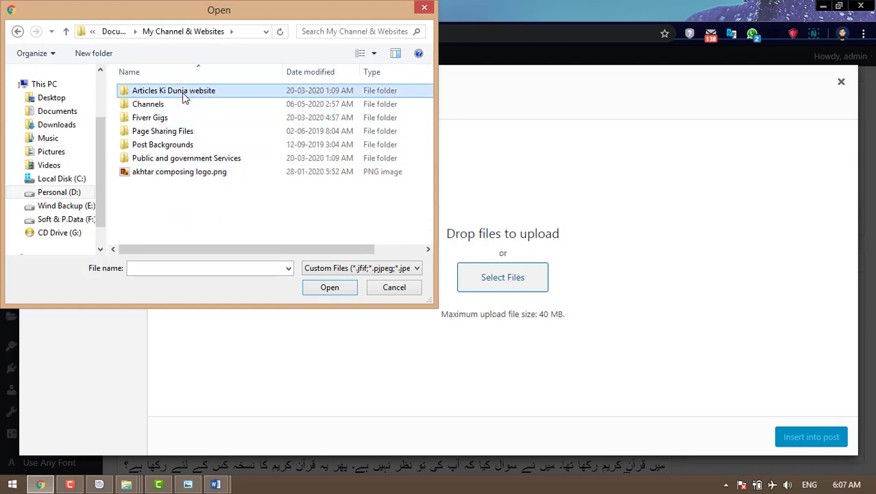
double_click(184, 98)
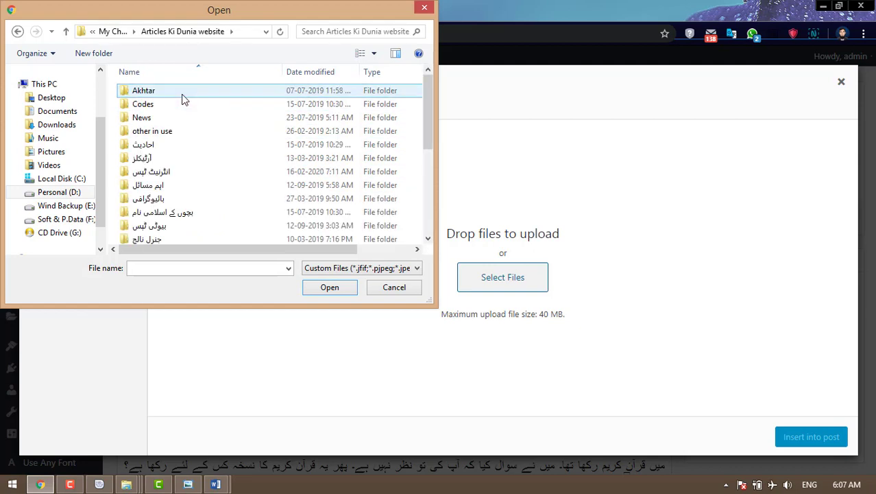
click(164, 228)
scroll(231, 210, down, 1)
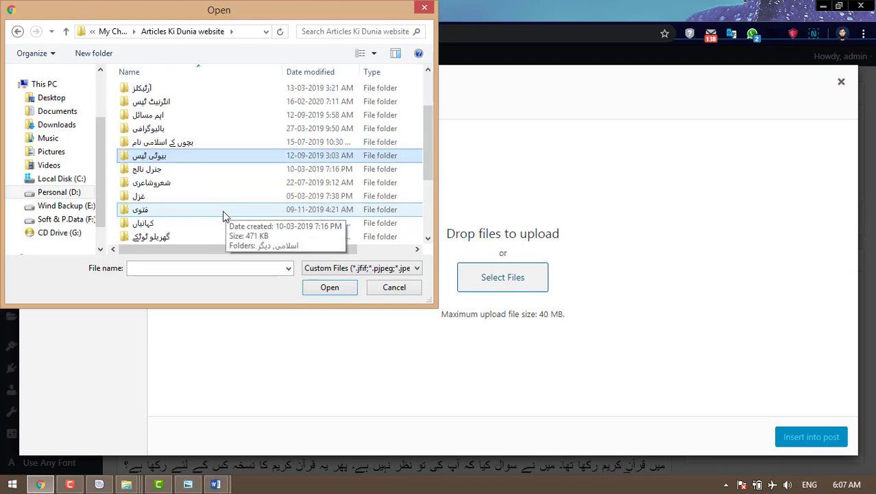
double_click(167, 229)
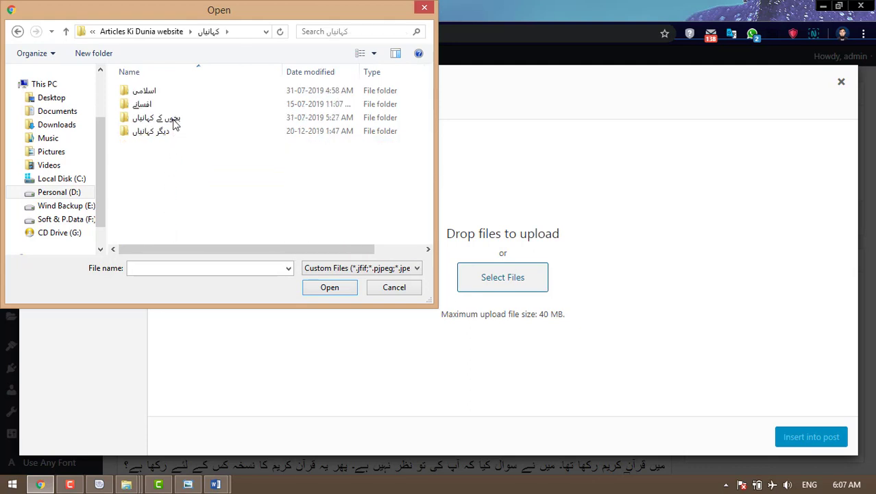
double_click(168, 92)
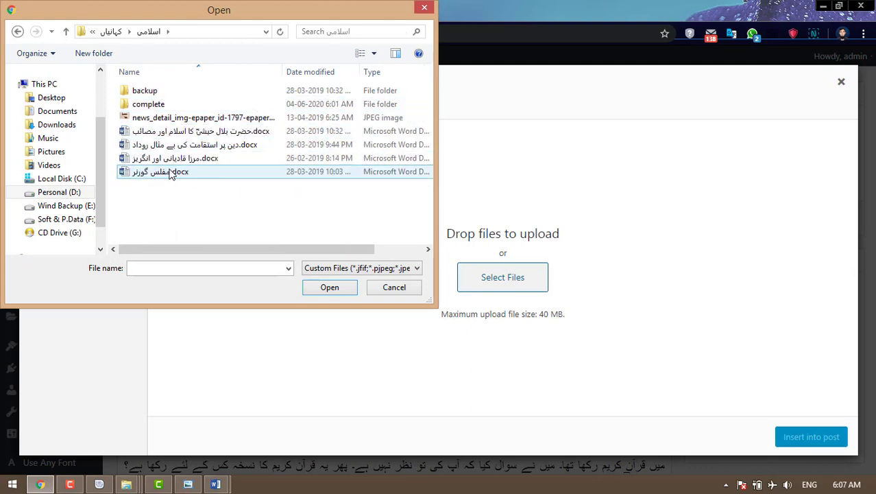
double_click(168, 104)
click(168, 132)
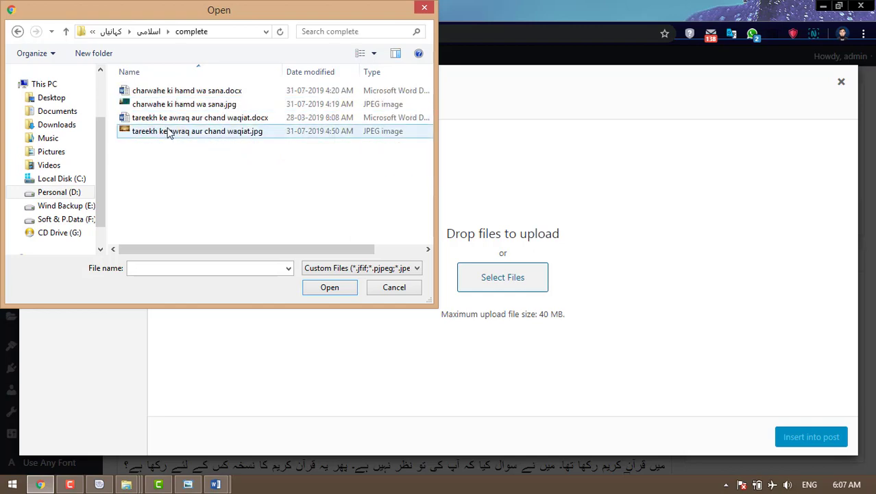
click(330, 288)
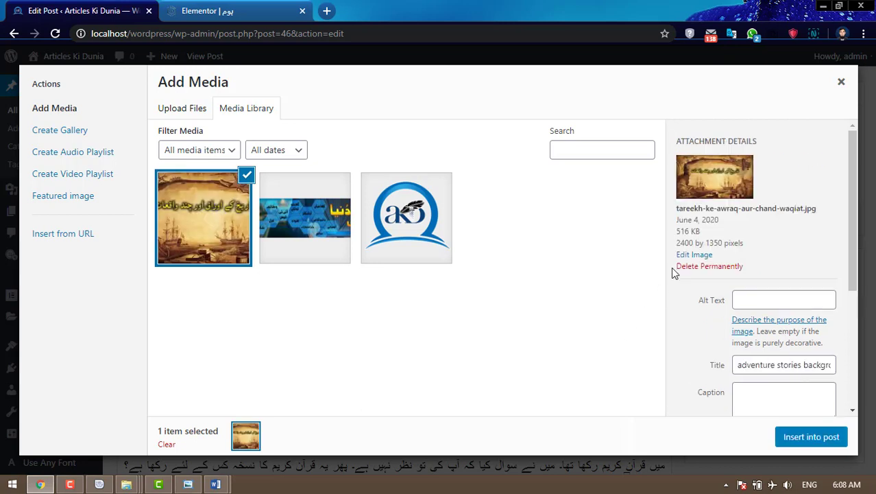
- Insert the uploaded image into the post at Full Size
scroll(672, 269, down, 5)
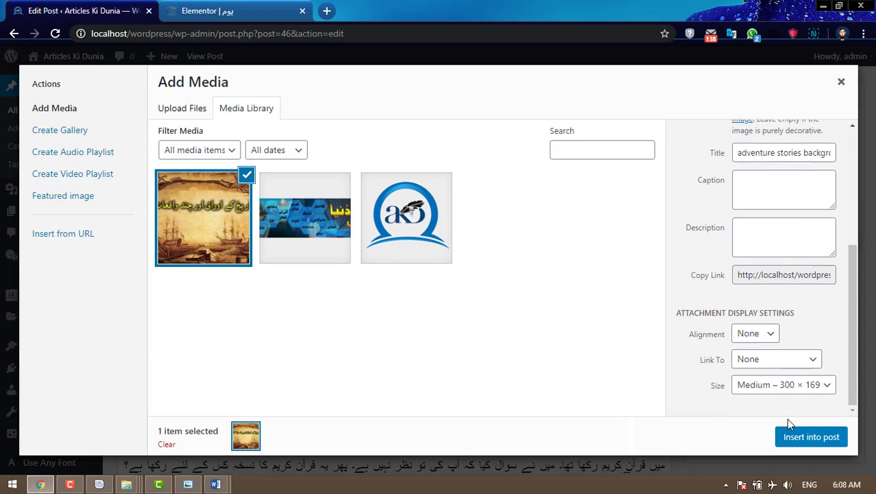
click(812, 386)
click(765, 441)
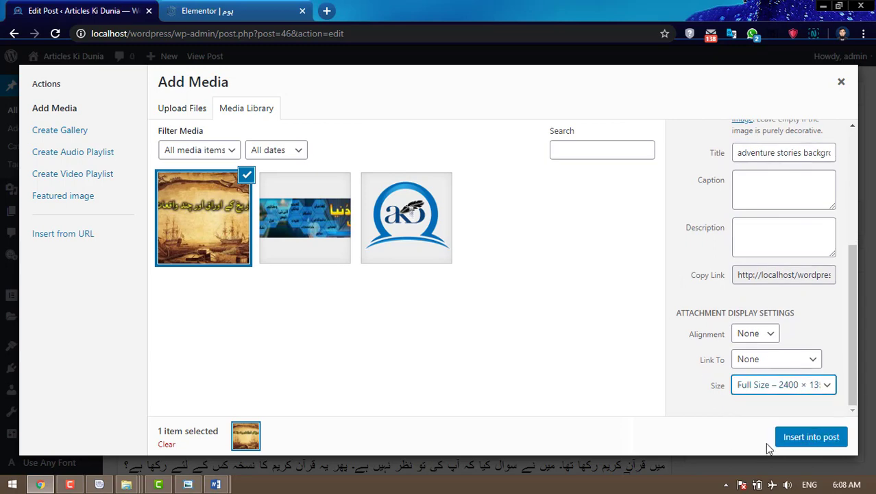
click(816, 442)
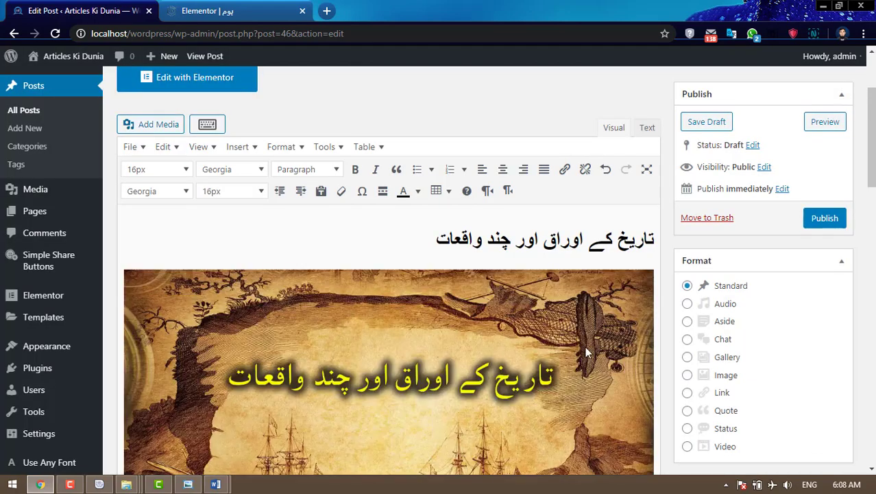
- Center the inserted image in the post
click(391, 314)
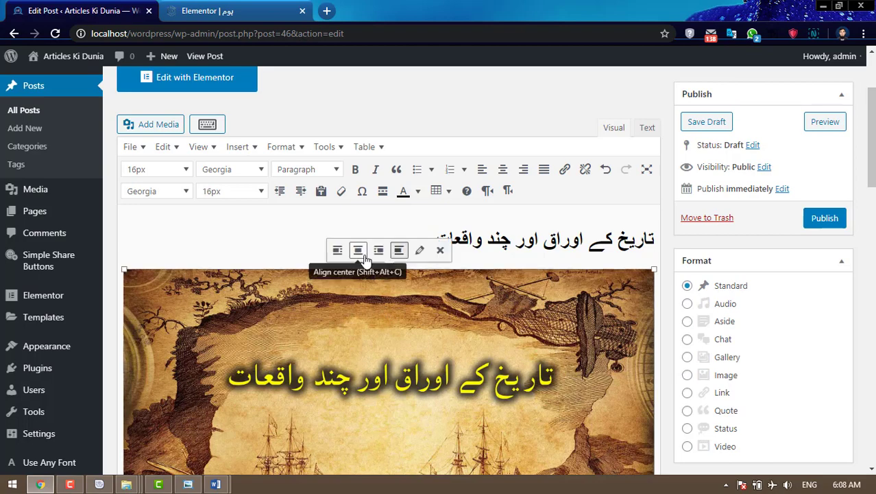
click(358, 251)
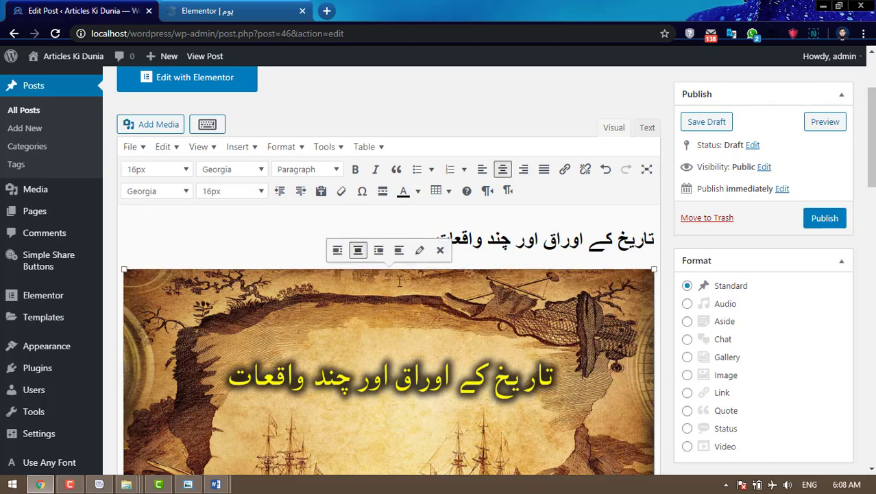
click(523, 259)
scroll(538, 278, down, 4)
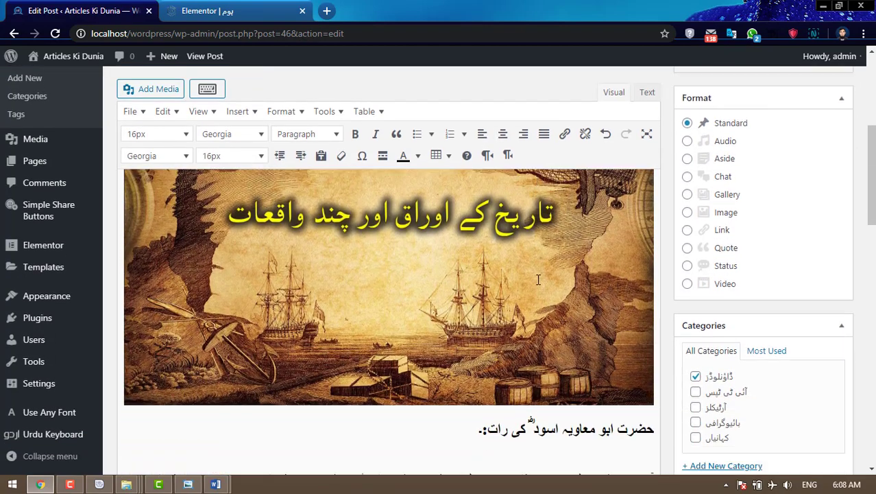
scroll(539, 278, up, 4)
- Make the Urdu title right-to-left, centered, 36px and red
drag(437, 240, 655, 240)
click(508, 190)
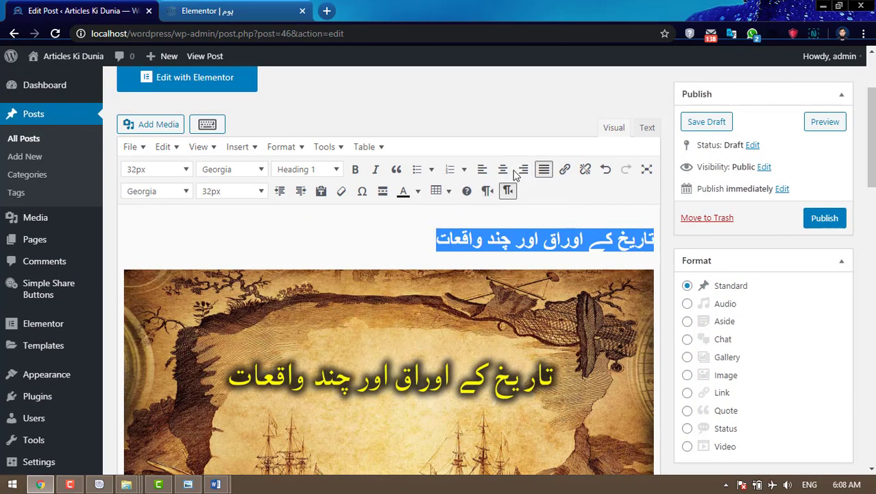
click(503, 169)
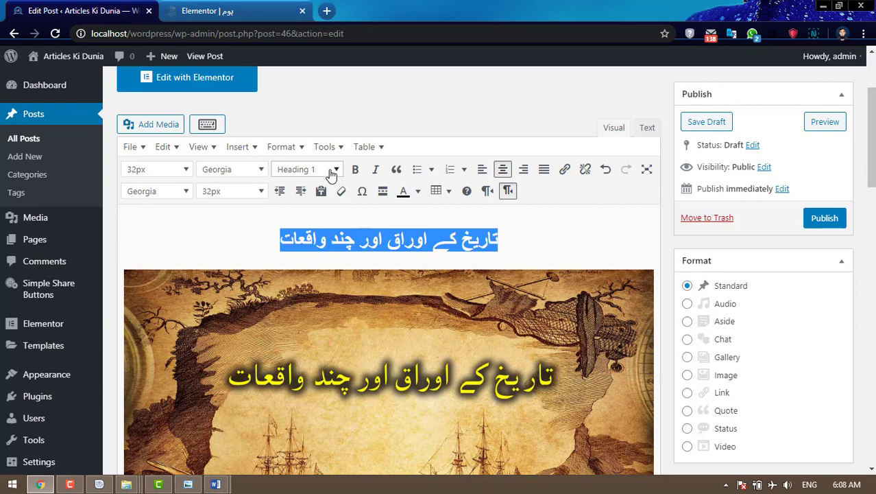
click(233, 191)
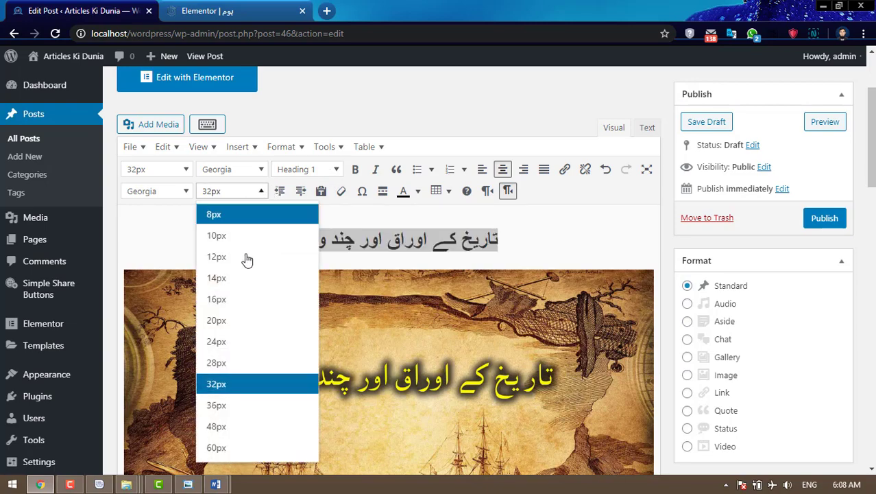
click(231, 406)
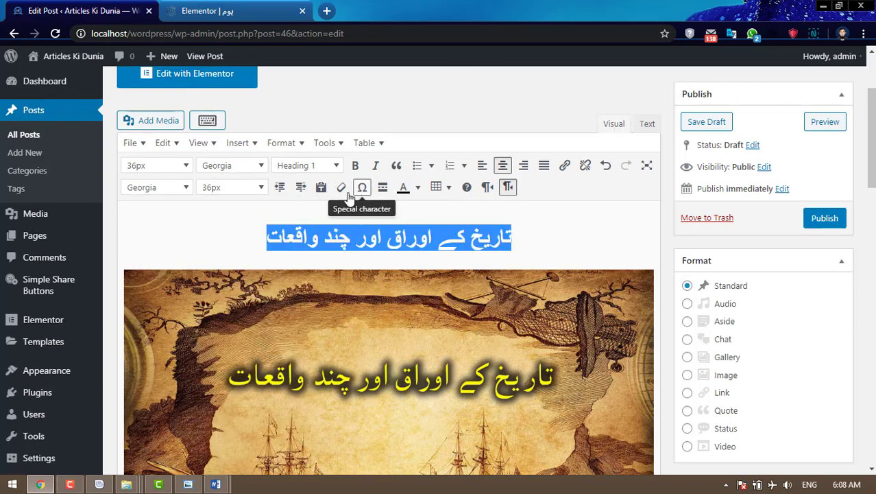
click(417, 189)
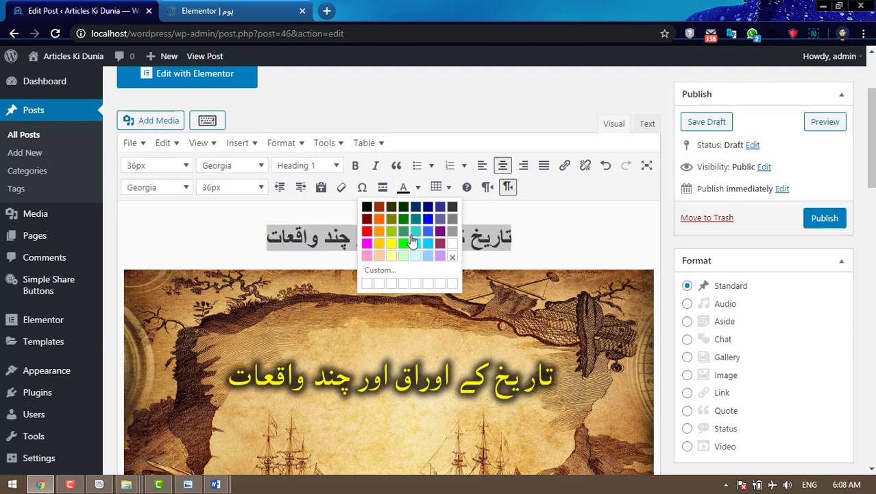
click(562, 243)
drag(553, 242, 227, 235)
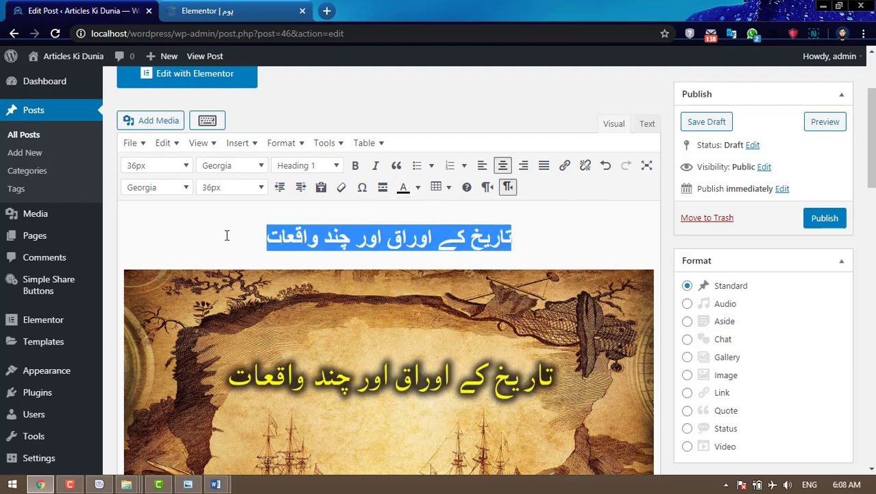
click(416, 187)
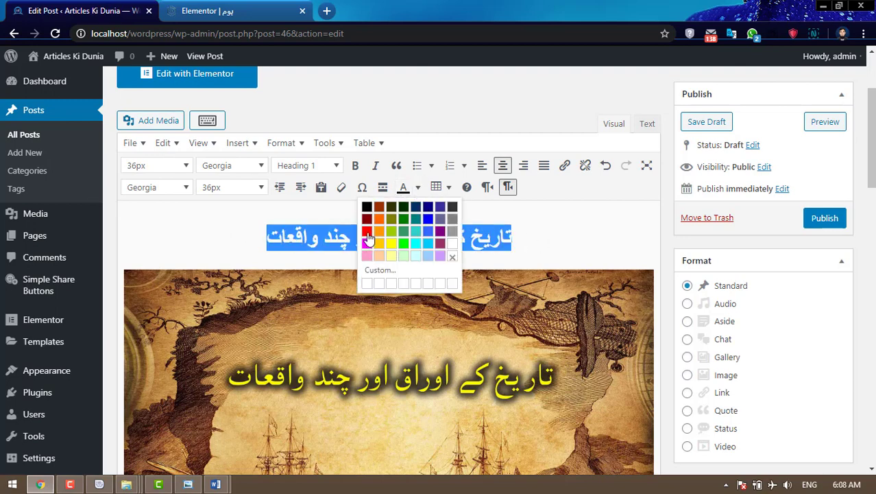
click(365, 240)
click(535, 246)
scroll(536, 245, down, 5)
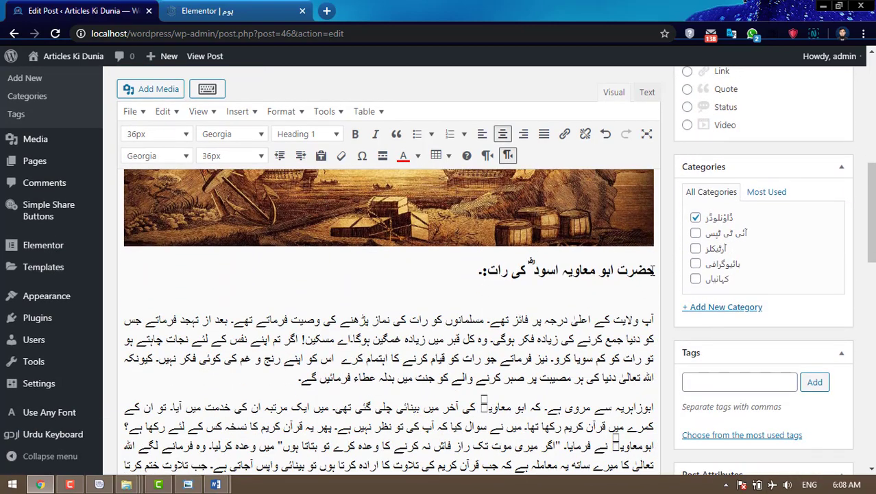
- Untick the ڈاؤنلوڈز category so only کہانیاں stays checked
scroll(785, 234, up, 2)
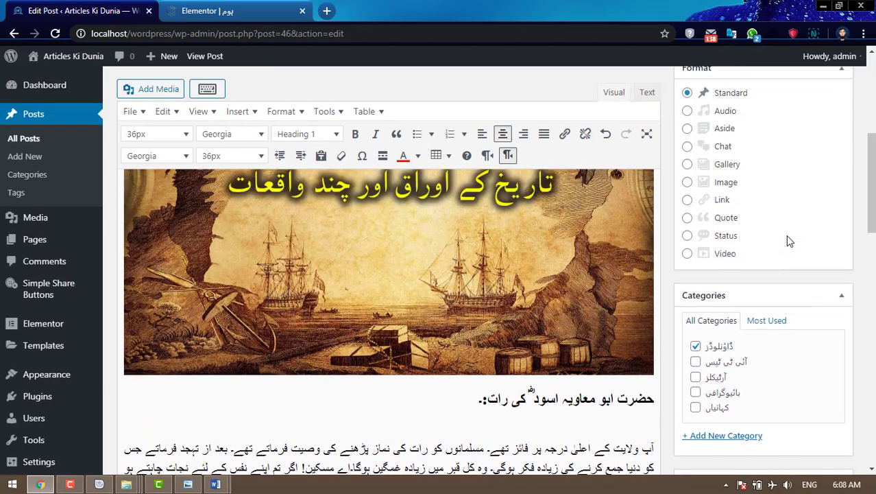
scroll(785, 235, down, 2)
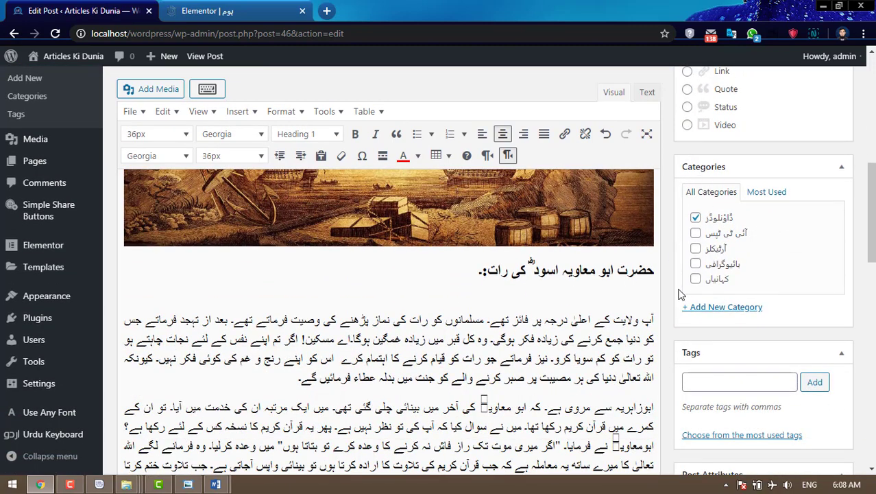
click(695, 218)
scroll(806, 246, down, 4)
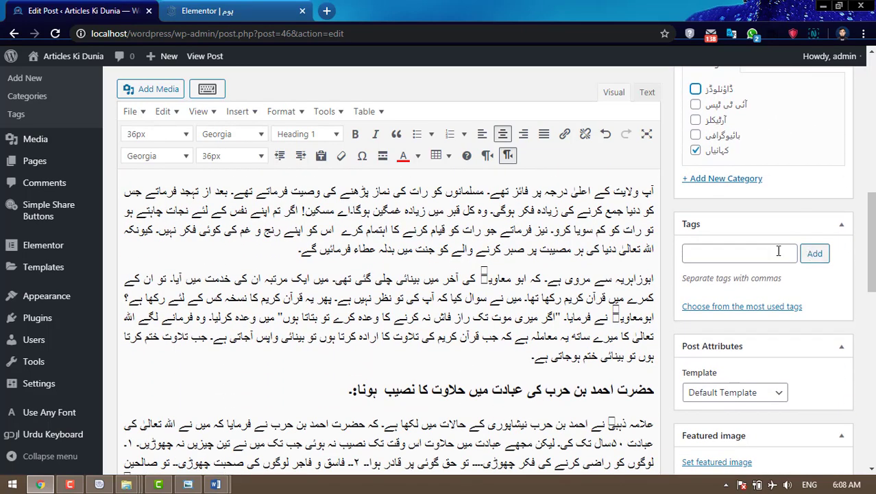
- Add the tags 'tarekh ke awraq' and 'urdu kahania' to the post
click(775, 253)
scroll(769, 262, up, 6)
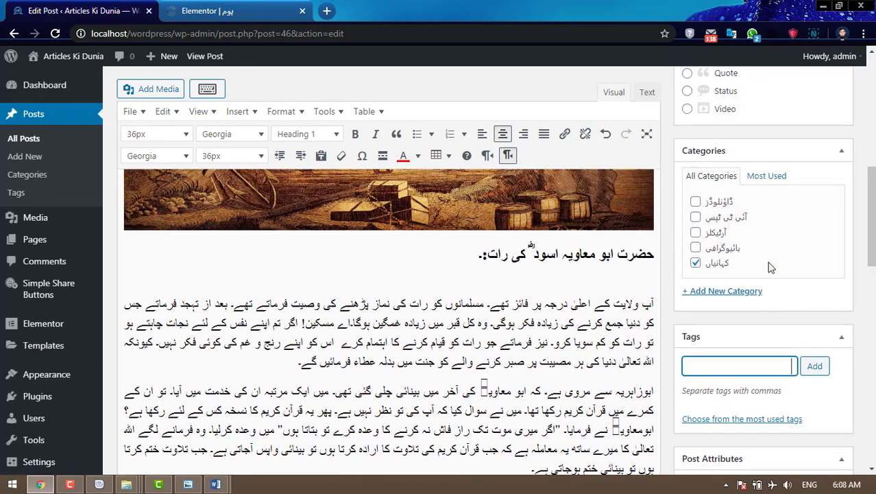
scroll(449, 215, up, 3)
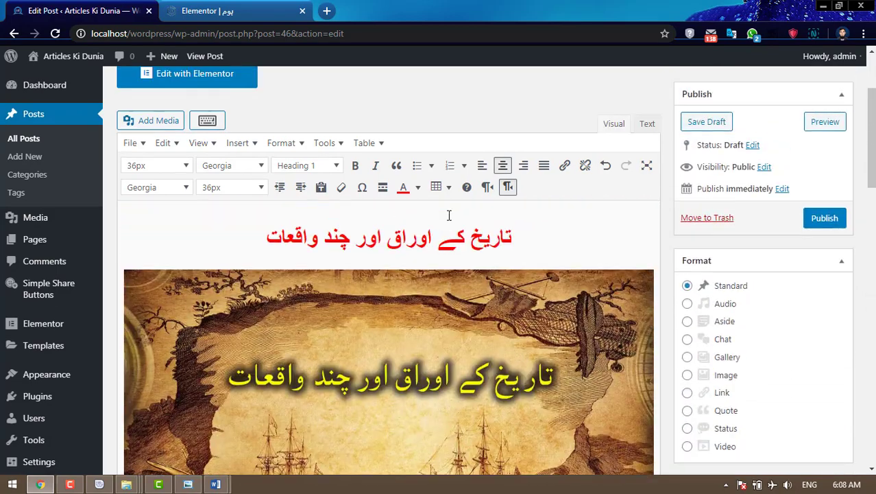
scroll(553, 248, down, 9)
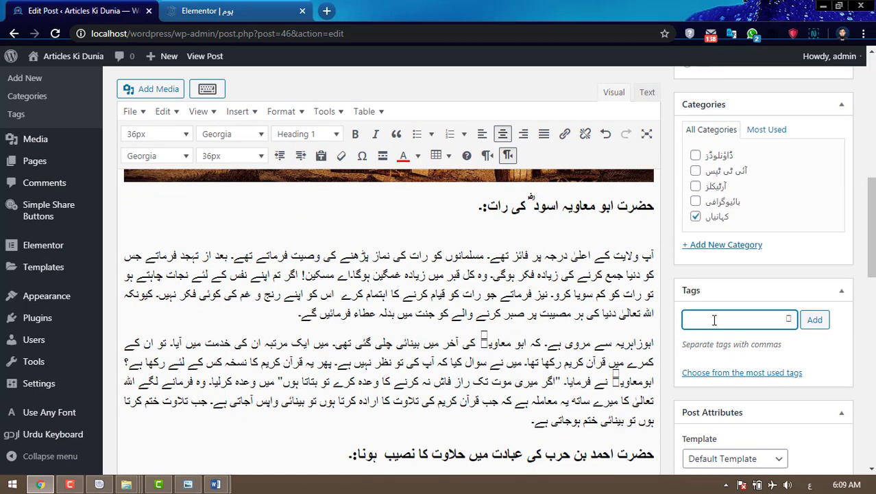
key(super+space)
key(super+space)
key(super+space)
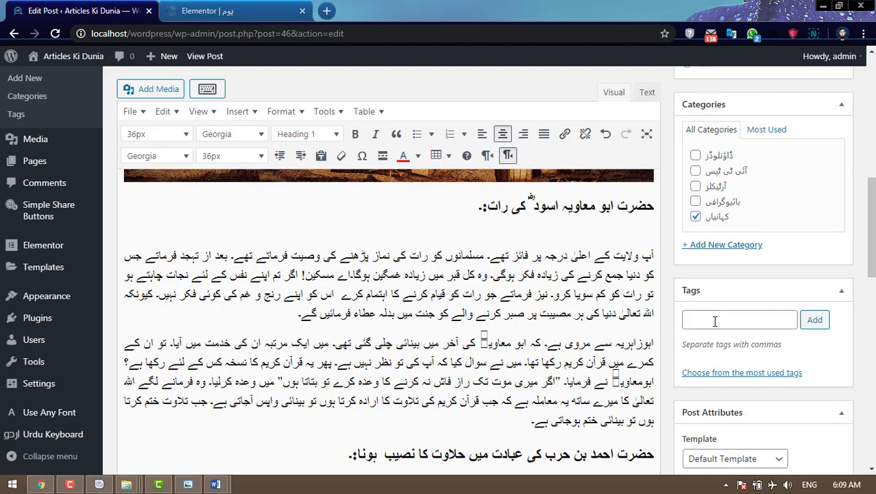
key(super)
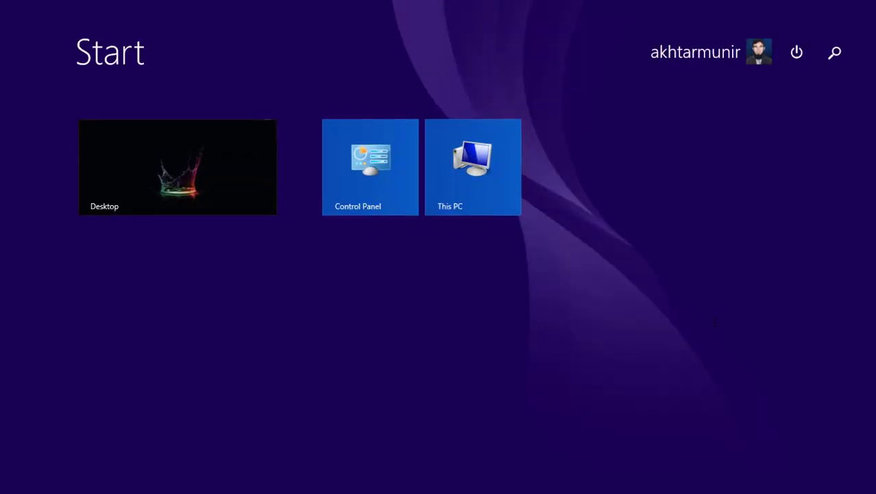
click(240, 181)
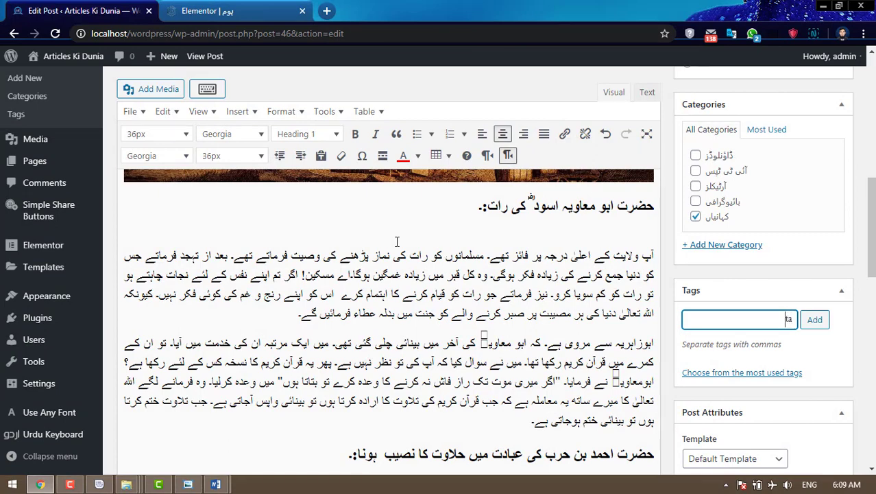
text(kh ke awraq)
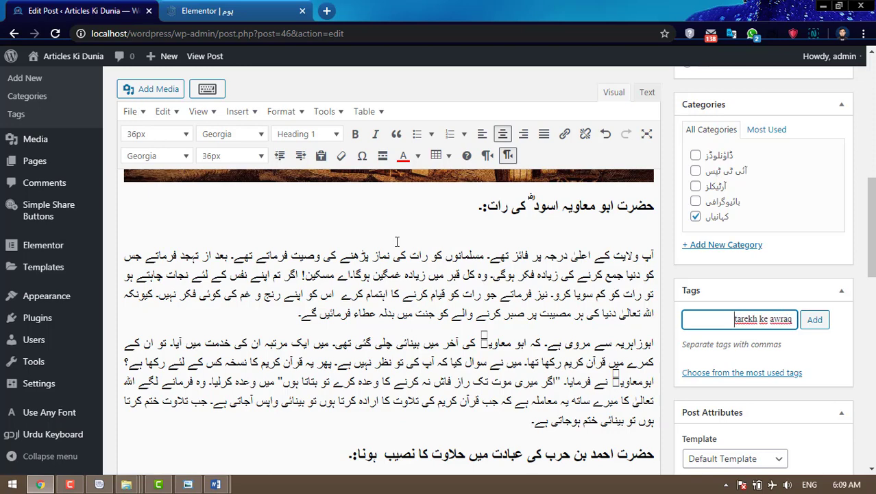
key(Return)
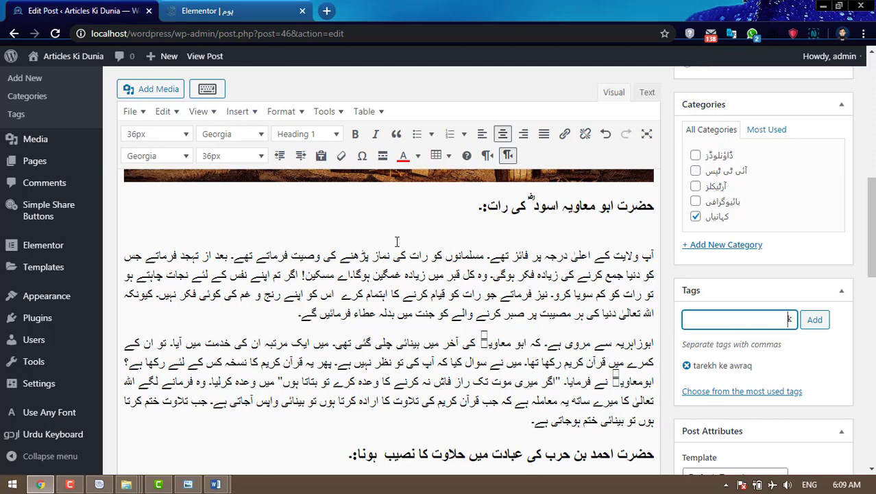
text(urdu kahania)
key(Return)
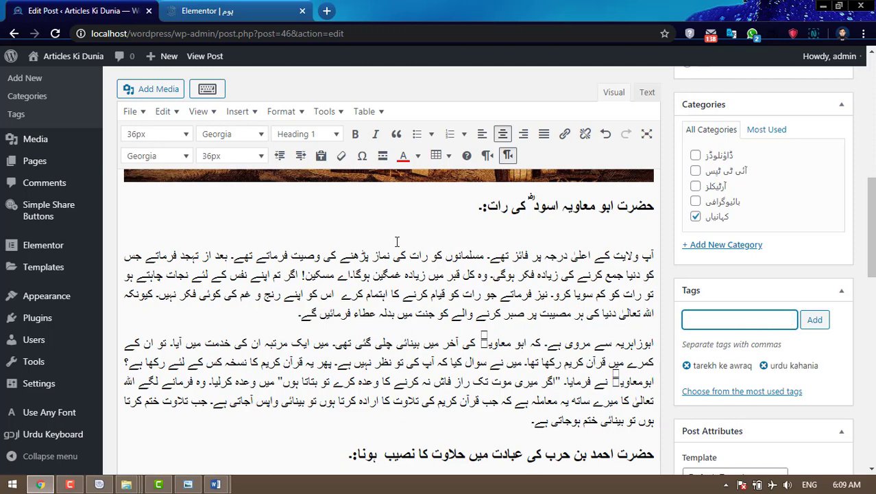
scroll(816, 343, down, 2)
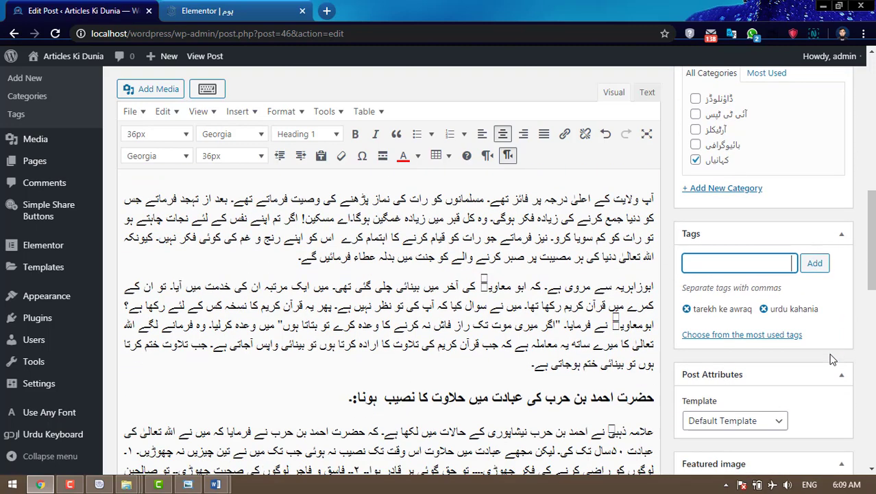
- Set the old-map history picture from the media library as the featured image
scroll(829, 360, down, 1)
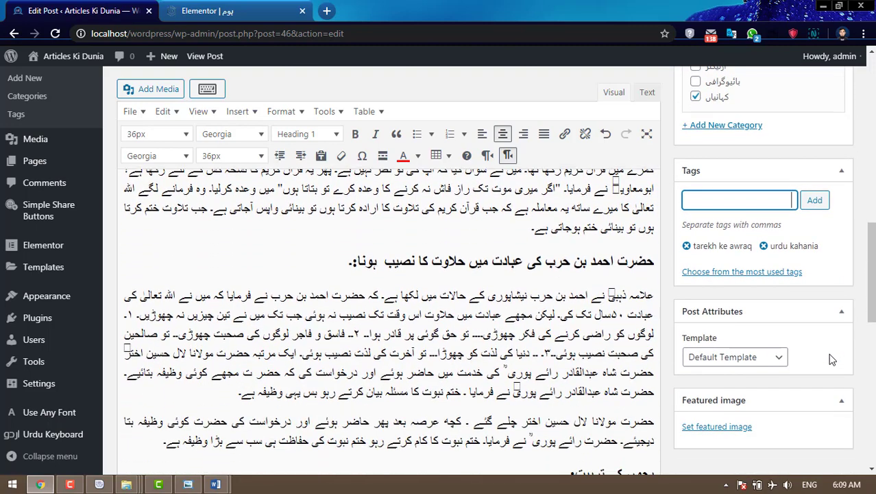
click(717, 426)
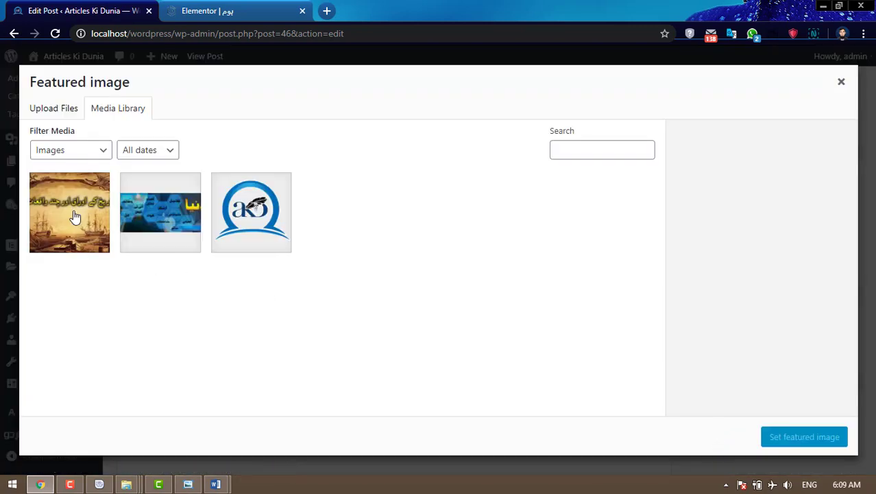
click(74, 219)
click(823, 439)
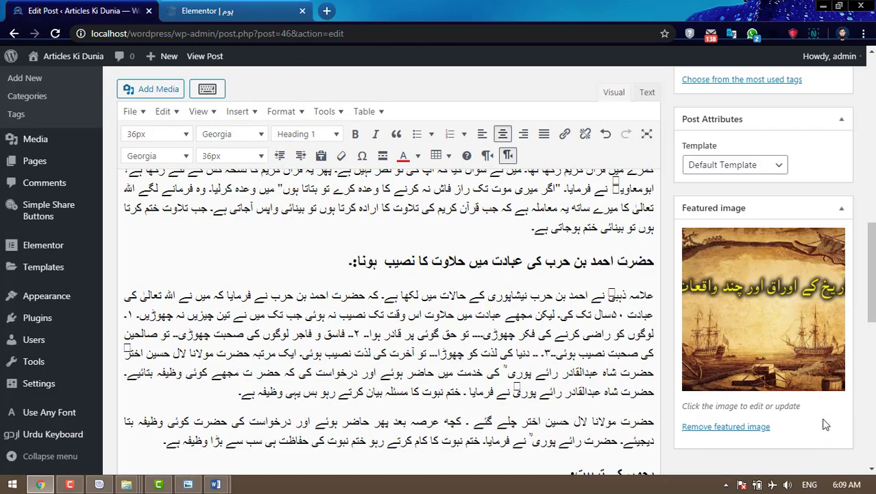
- Publish the post
scroll(826, 425, up, 10)
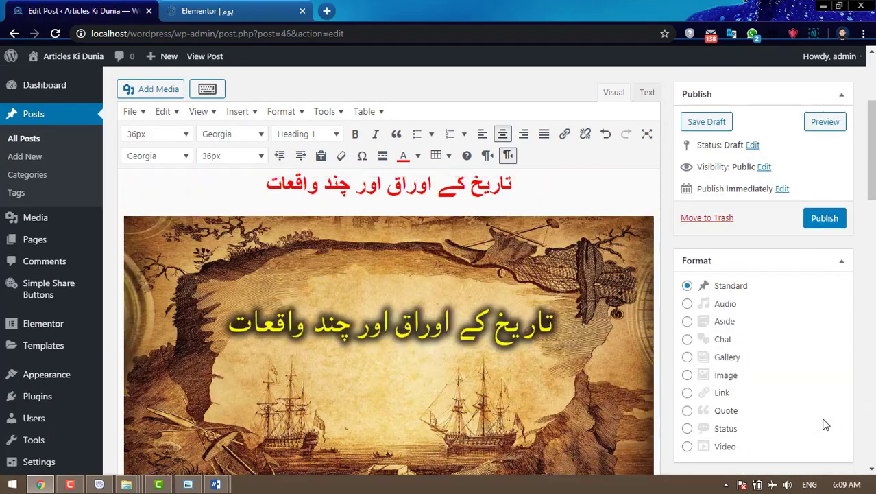
scroll(826, 425, up, 3)
click(830, 236)
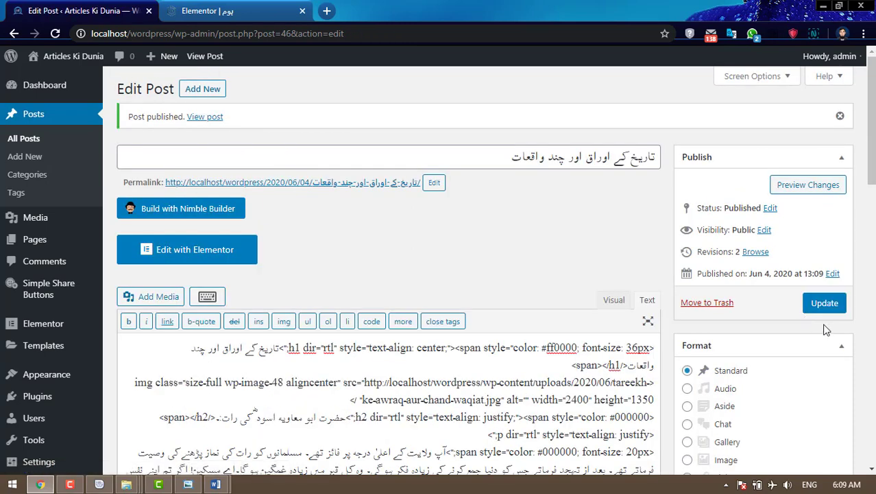
- Start a new blank post in WordPress and close the extra Word window
click(212, 92)
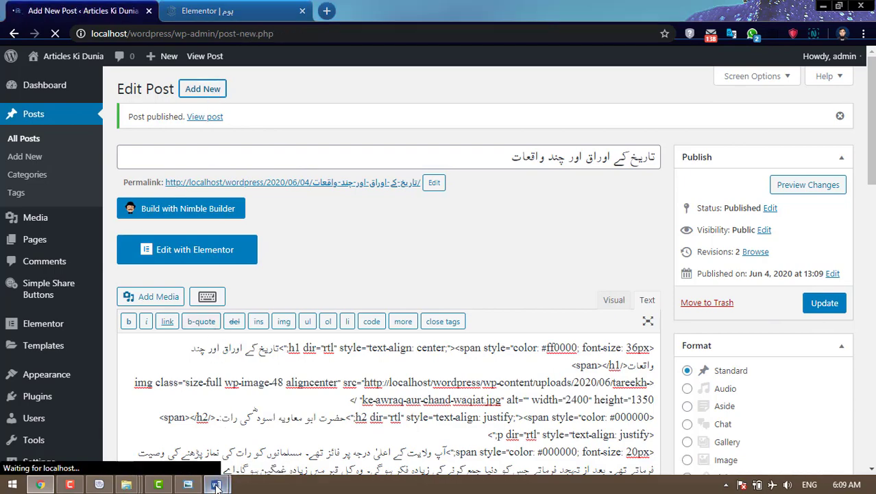
mouse_move(215, 484)
click(348, 378)
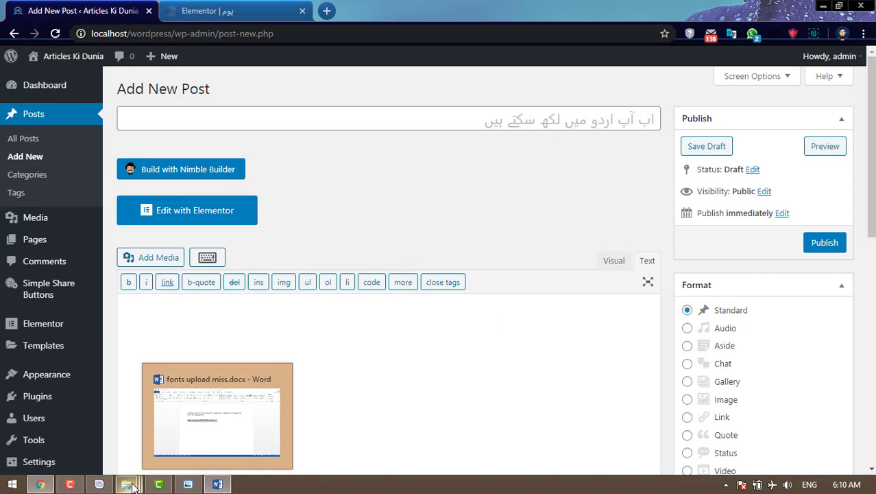
- Bring up the complete folder in File Explorer and go up to Articles Ki Dunia website
mouse_move(133, 486)
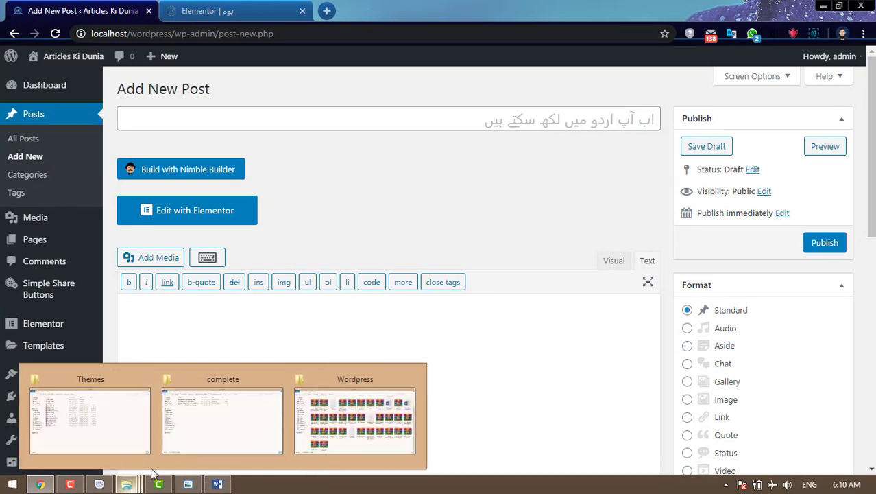
click(273, 427)
key(alt+Up)
key(alt+Up)
key(alt+Up)
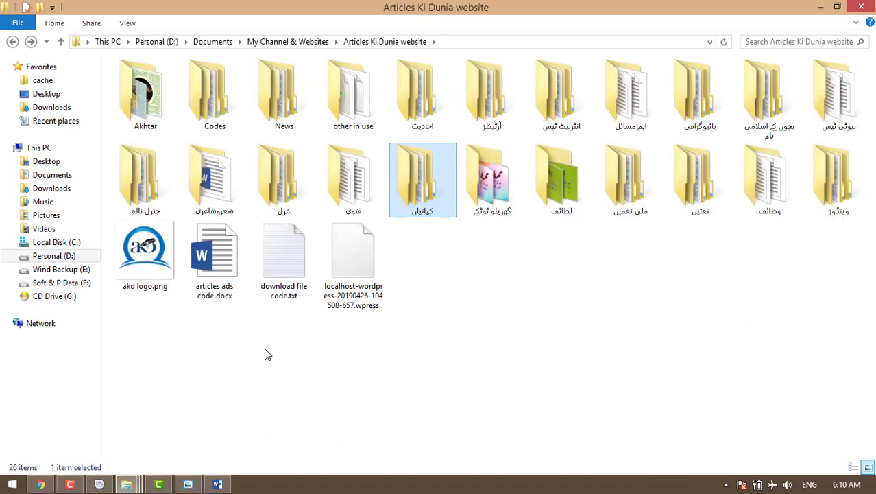
- Open Fahashi awar behayayi ka sailab.docx from the آرٹیکلز › اسلامی › complete folder
double_click(488, 96)
double_click(144, 82)
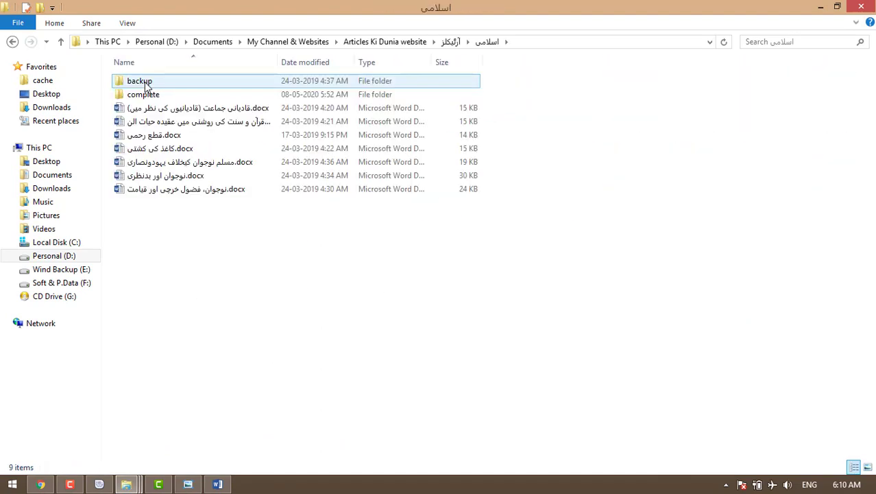
double_click(146, 96)
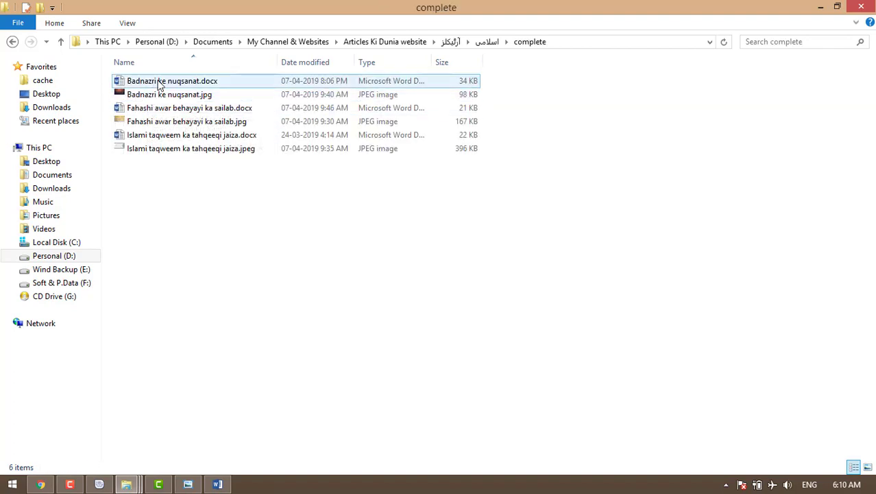
double_click(161, 112)
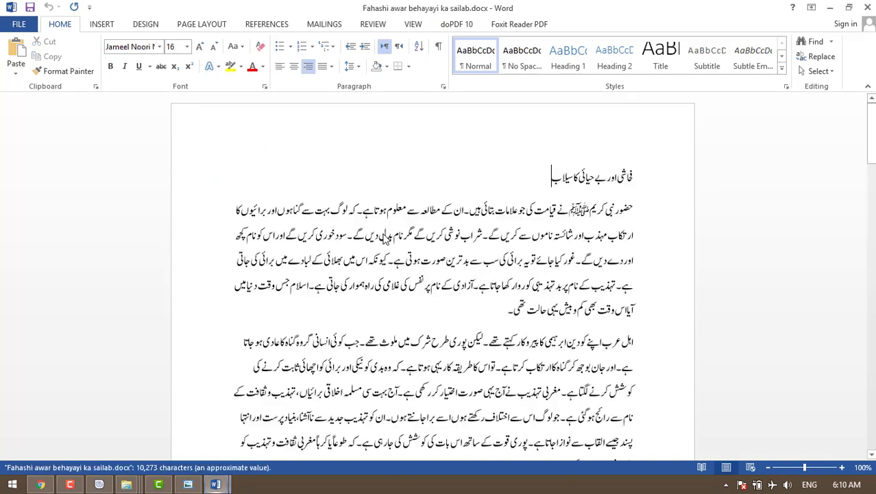
- Copy the Urdu title from Word into the new post's title field
drag(550, 179, 633, 179)
key(ctrl+c)
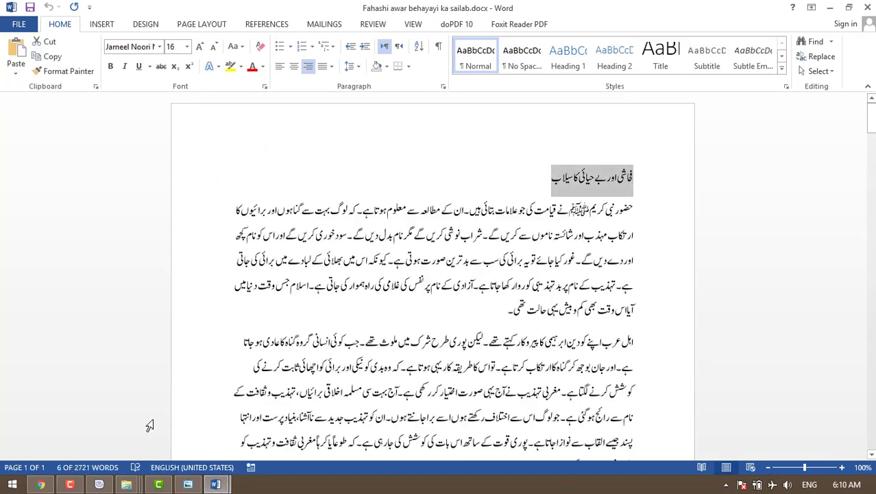
click(41, 484)
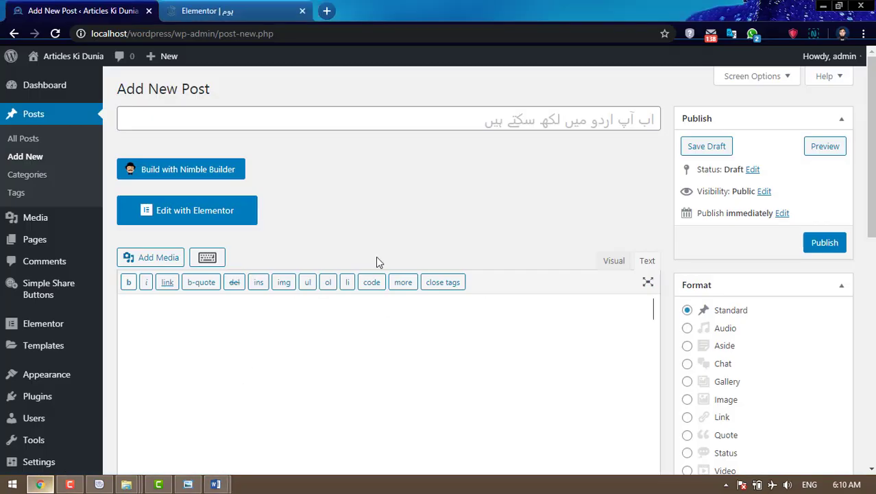
click(549, 120)
key(ctrl+v)
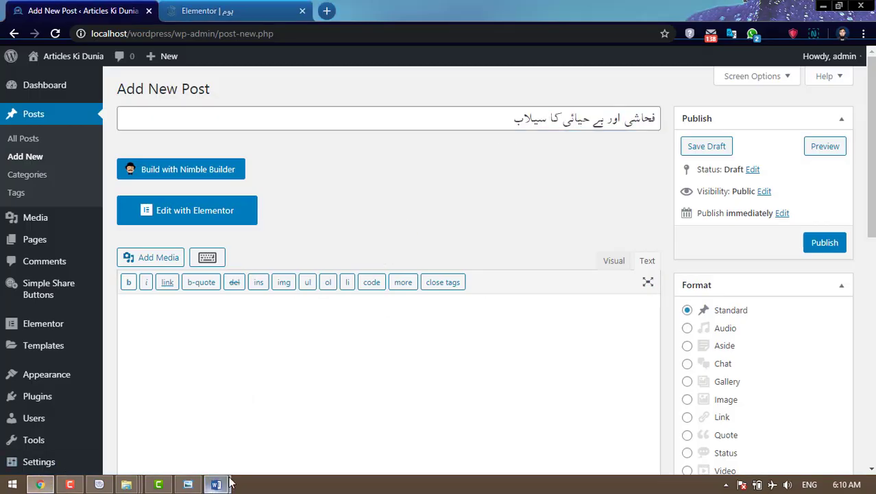
- Copy the whole Word article and switch the post editor to its Visual view
click(215, 485)
key(ctrl+a)
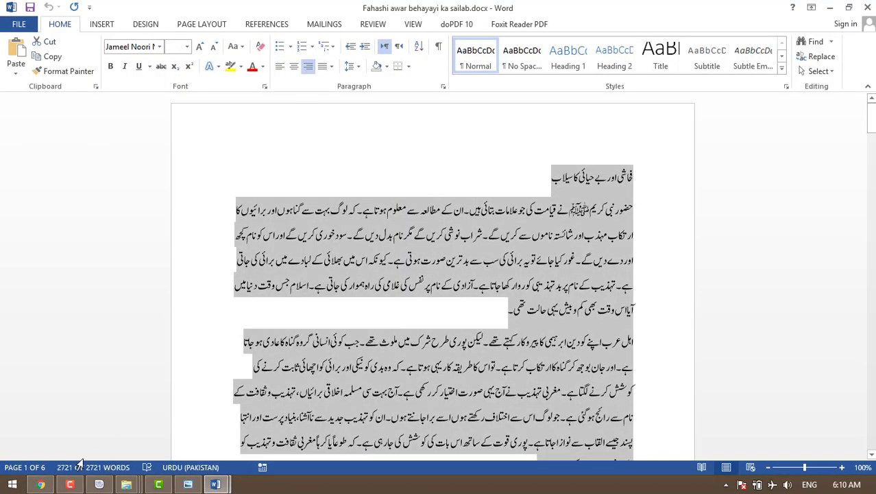
click(40, 484)
click(612, 262)
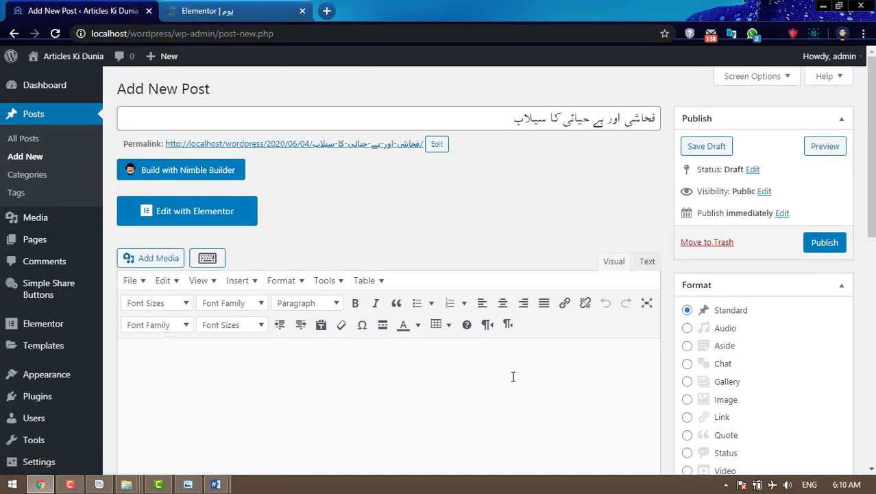
- Paste the article and make all body text black, 20px, justified and right-to-left
key(ctrl+v)
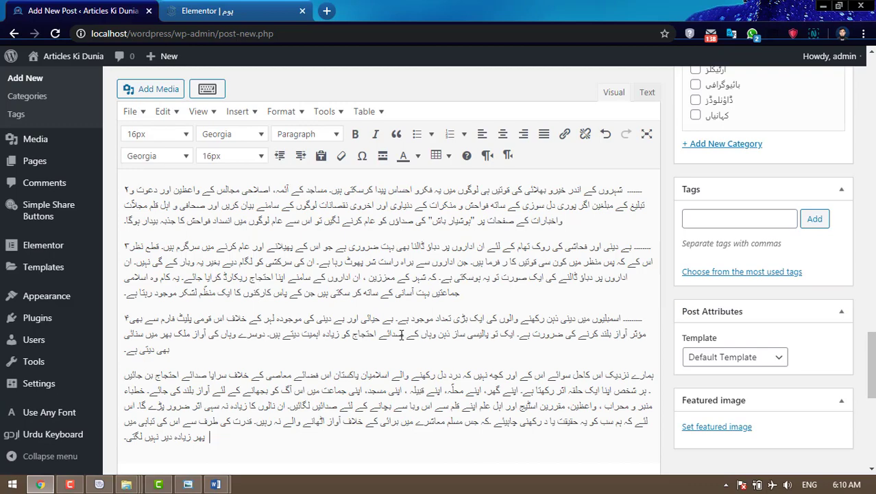
key(ctrl+a)
scroll(401, 334, up, 3)
click(418, 156)
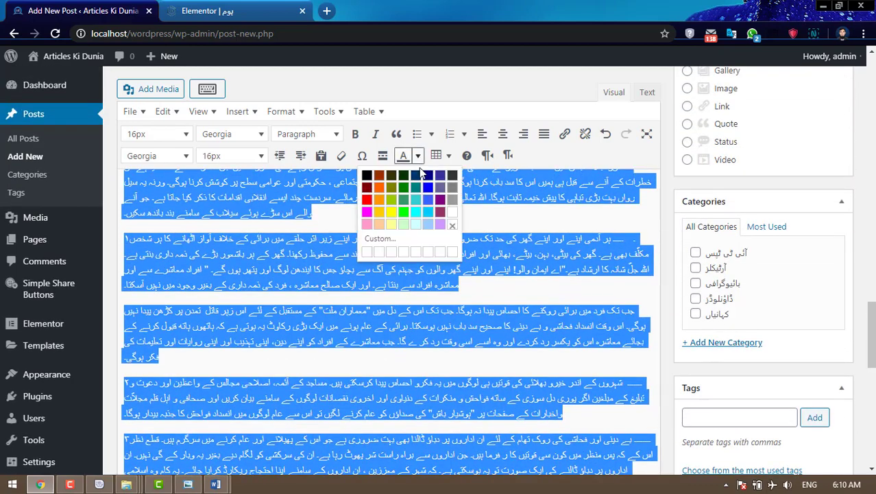
click(367, 174)
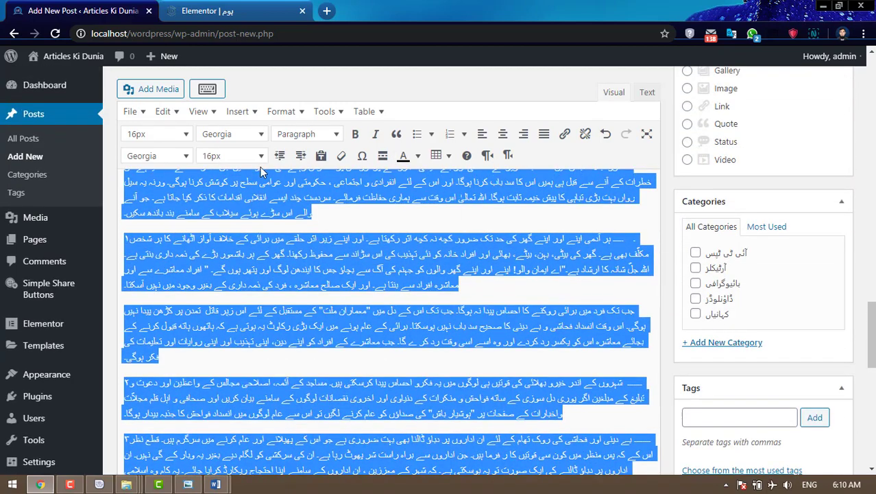
click(261, 157)
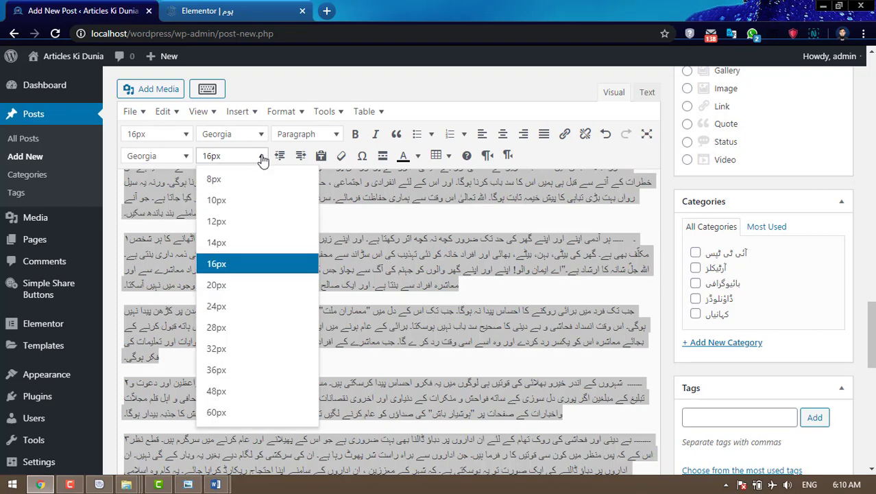
click(231, 286)
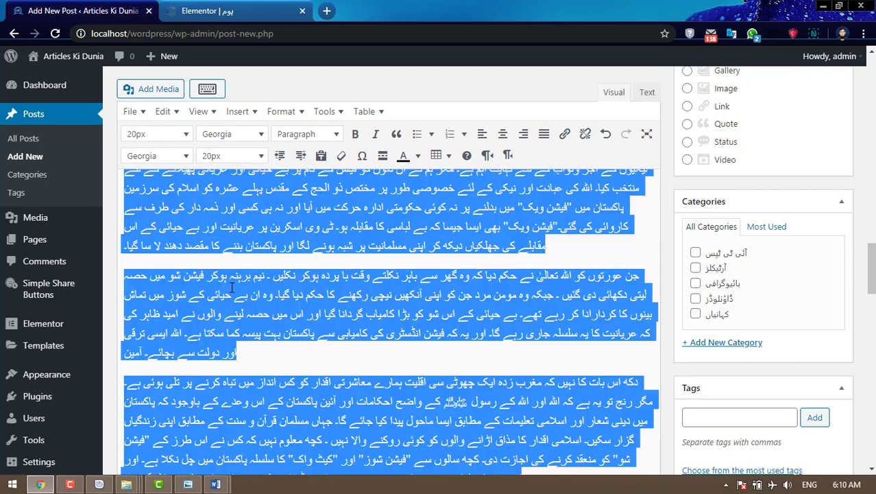
click(544, 133)
click(508, 156)
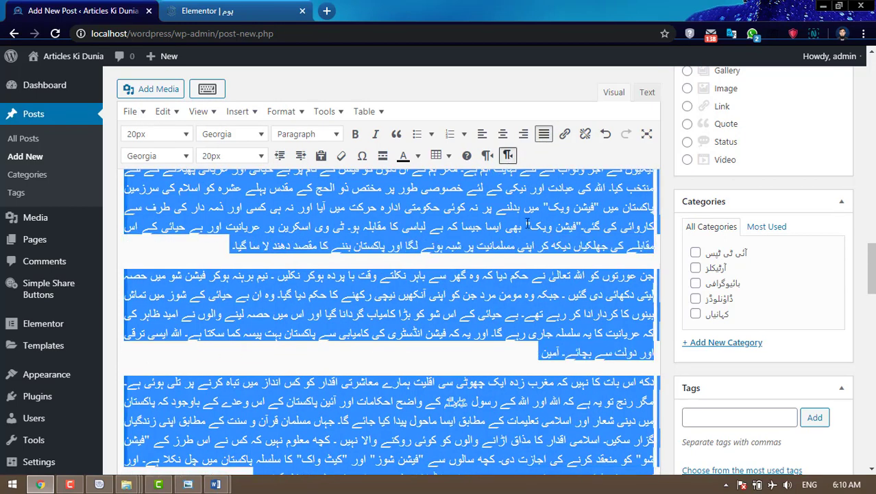
click(576, 302)
- Format the Urdu title line as Heading 1
scroll(577, 302, up, 3)
scroll(576, 302, up, 10)
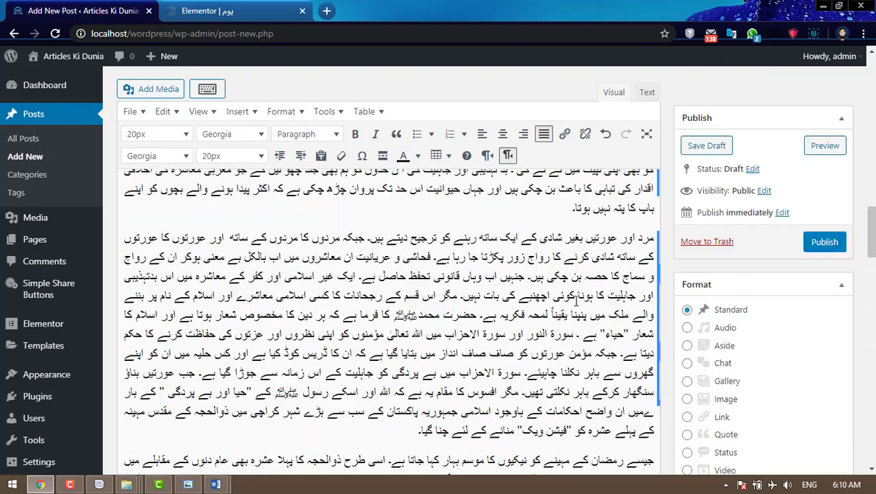
scroll(576, 302, up, 10)
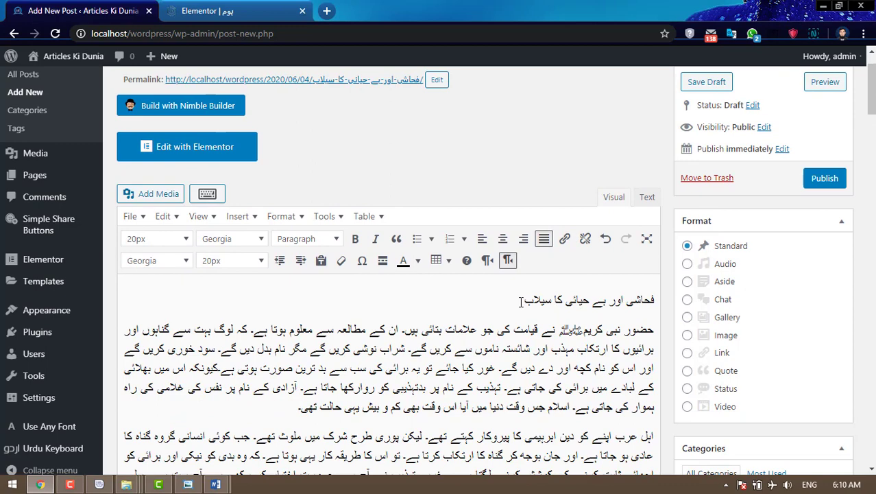
drag(521, 301, 657, 300)
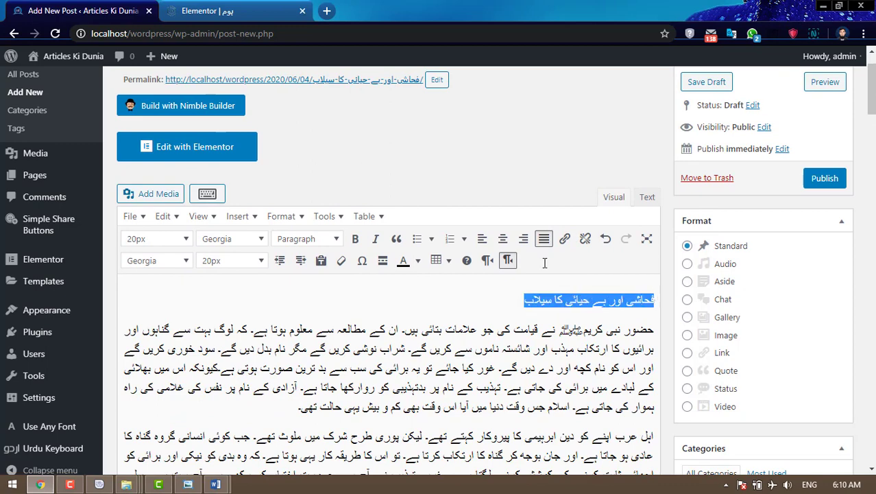
click(336, 239)
click(322, 288)
click(484, 292)
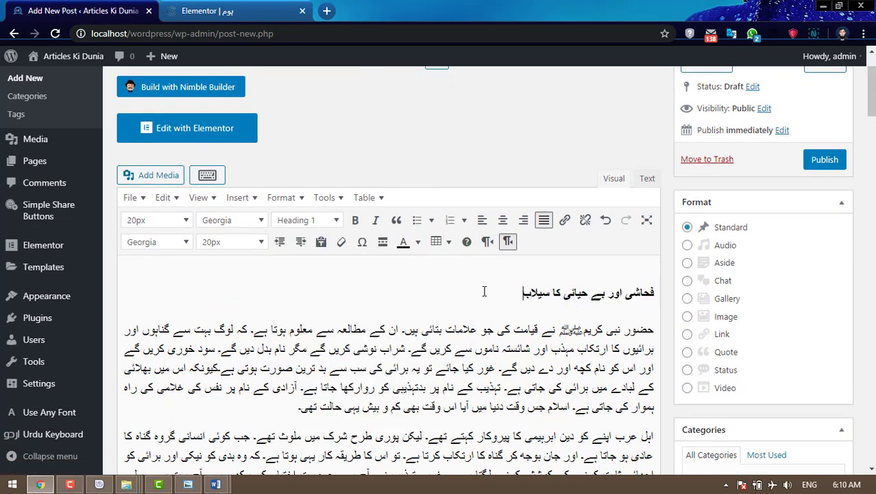
scroll(484, 291, down, 1)
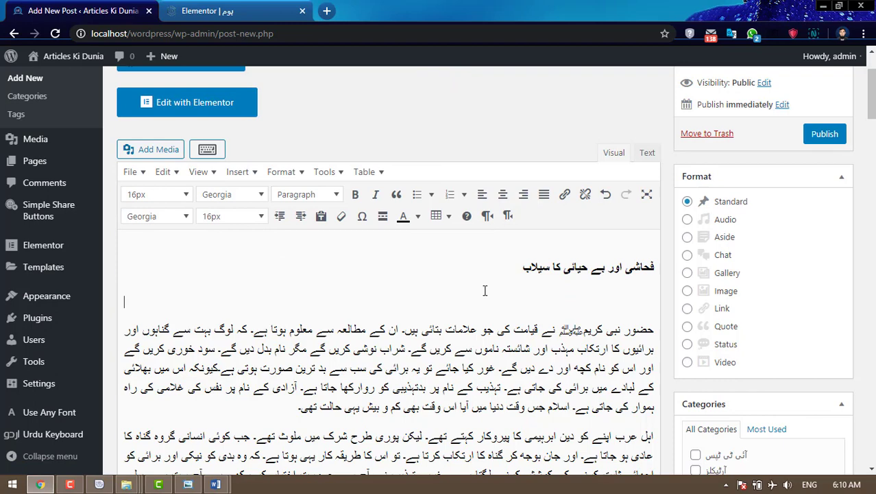
- Upload Fahashi awar behayayi ka sailab.jpg from the آرٹیکلز › اسلامی › complete folder
click(179, 154)
click(190, 109)
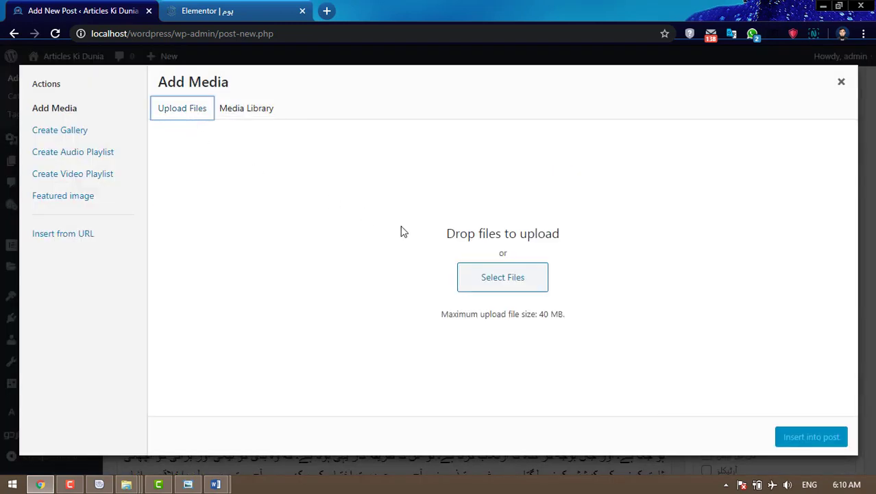
click(460, 271)
click(153, 32)
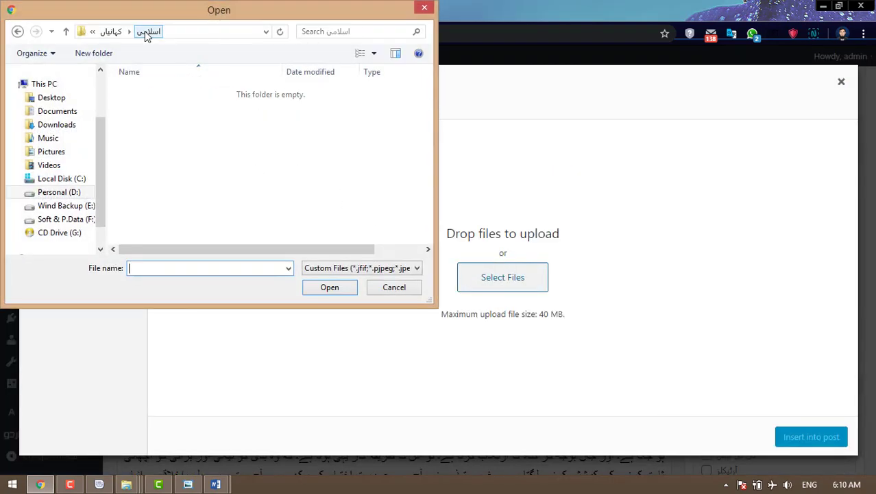
click(113, 32)
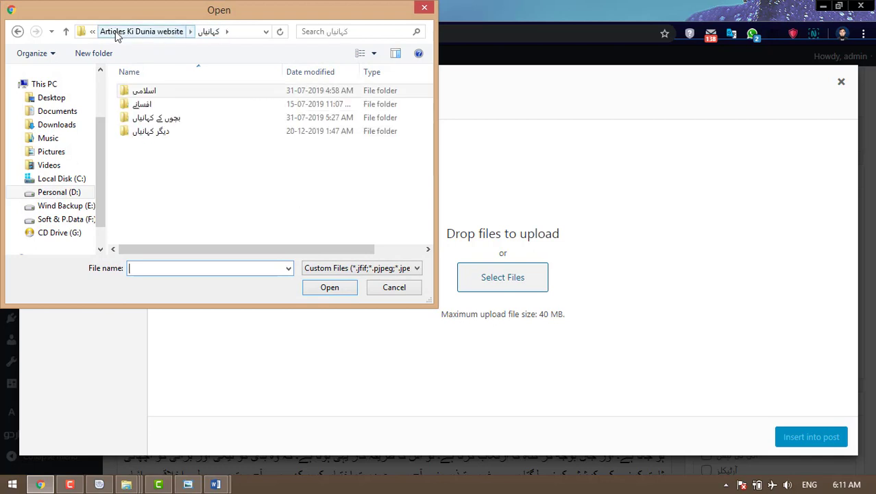
click(117, 33)
double_click(152, 103)
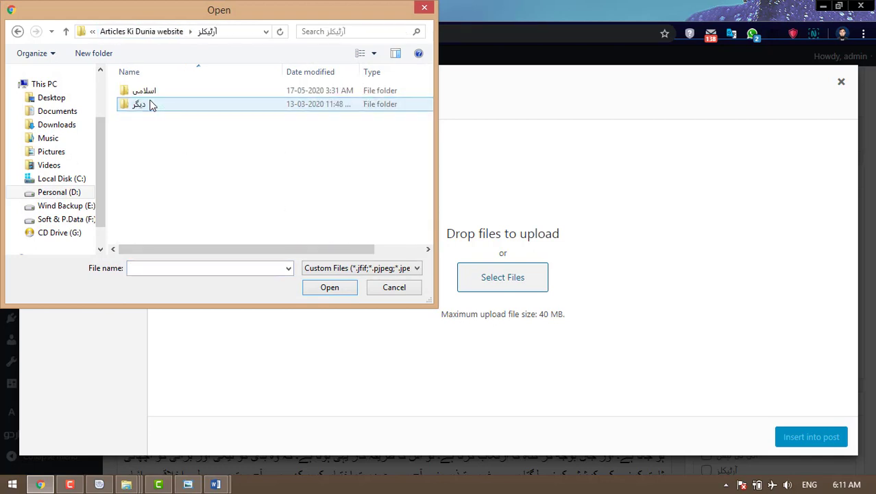
double_click(154, 91)
double_click(156, 104)
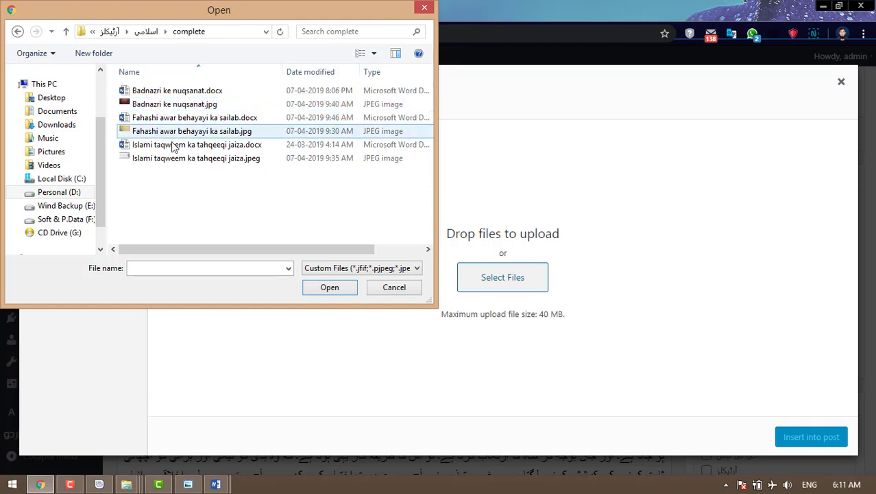
click(167, 132)
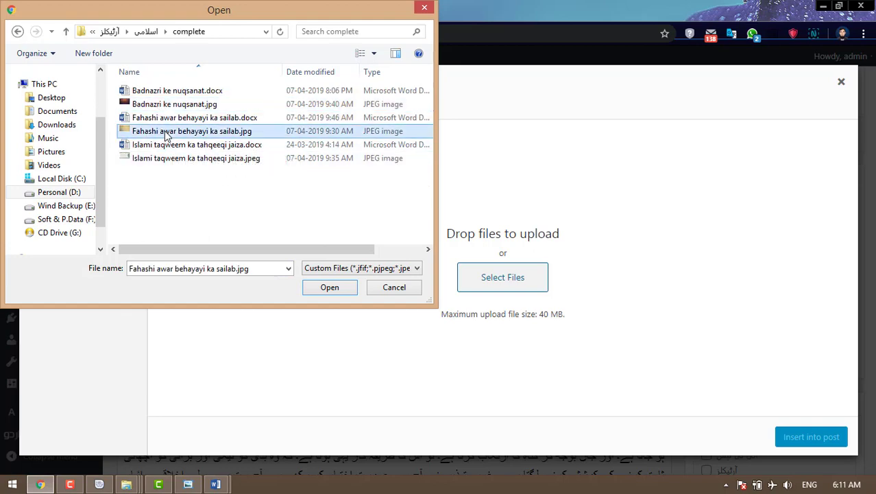
click(331, 289)
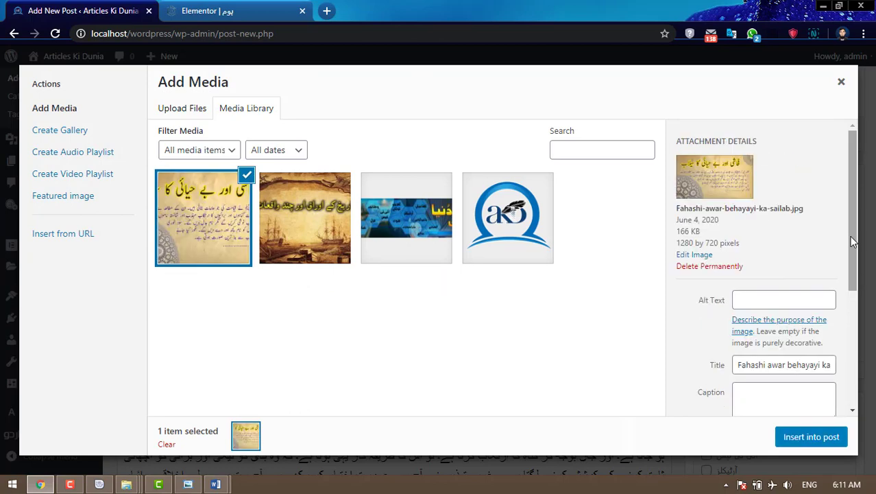
- Insert the uploaded picture into the post and centre it
drag(854, 233, 862, 350)
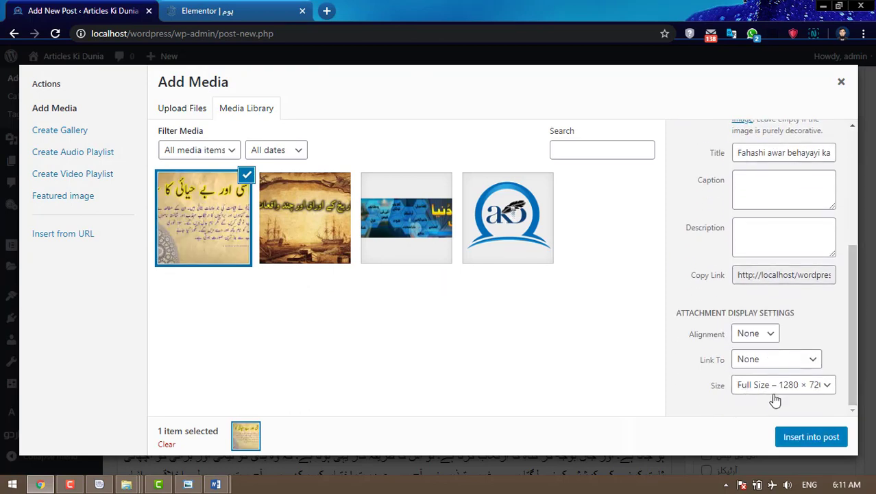
click(817, 438)
click(494, 381)
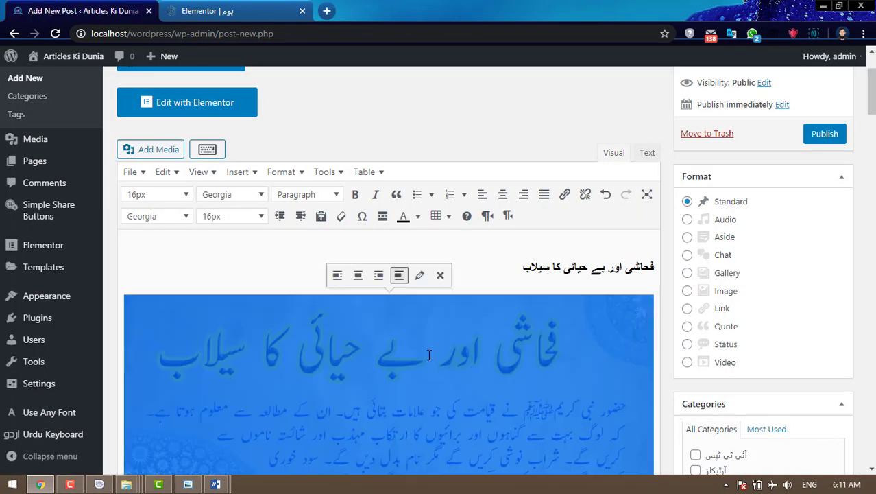
click(357, 275)
- Centre the Urdu heading and set it to 36px
drag(514, 268, 656, 267)
click(505, 194)
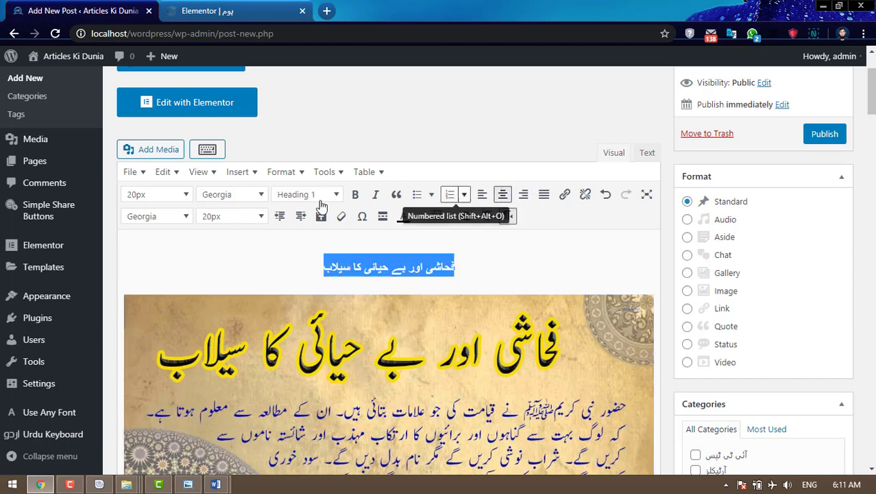
click(247, 217)
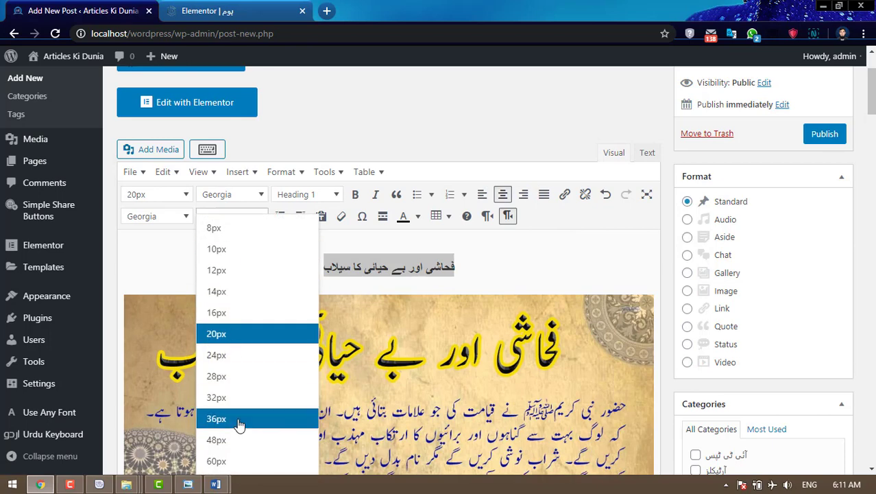
click(239, 418)
- Colour the Urdu heading red
click(416, 213)
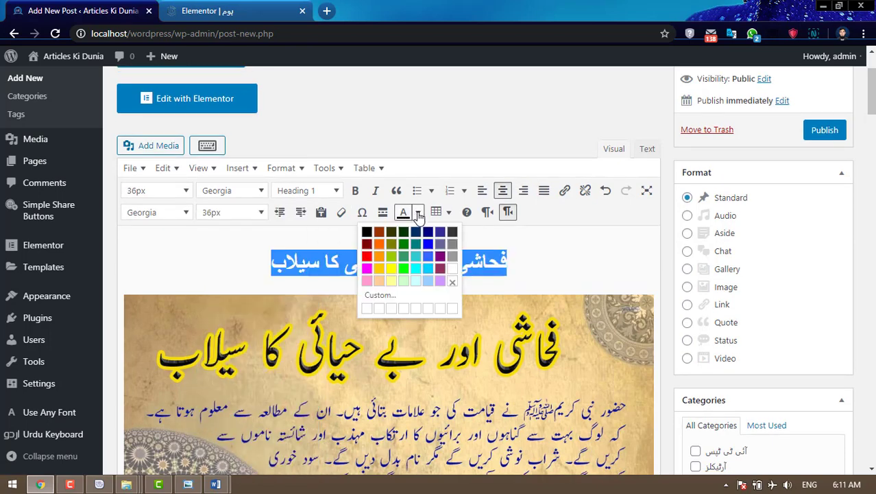
click(364, 267)
click(589, 275)
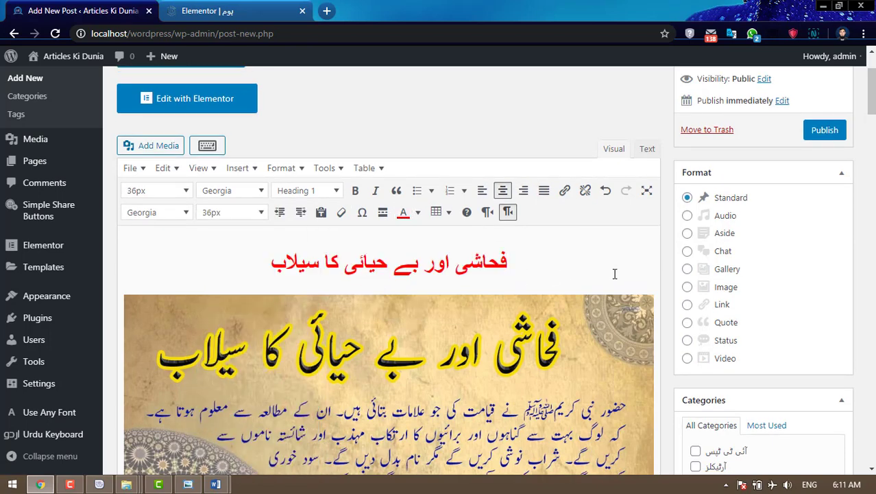
- File the post under the آرٹیکلز category
scroll(615, 274, down, 2)
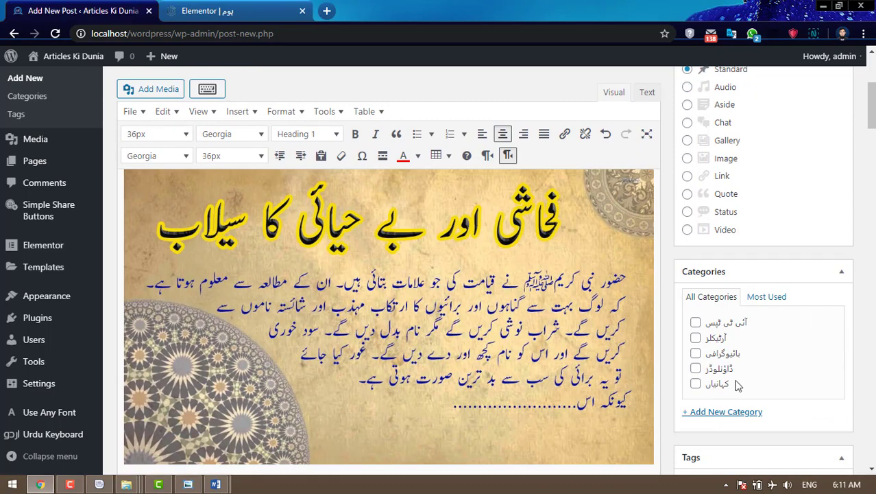
click(695, 338)
scroll(803, 352, down, 3)
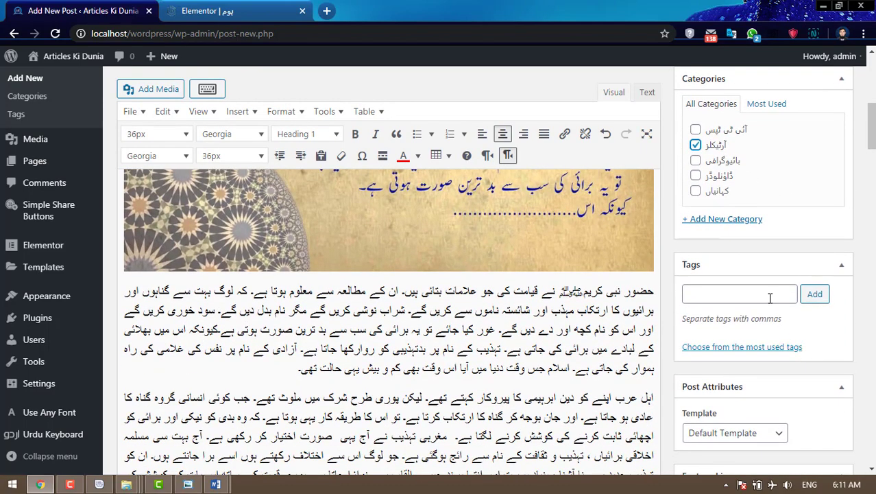
scroll(766, 309, up, 3)
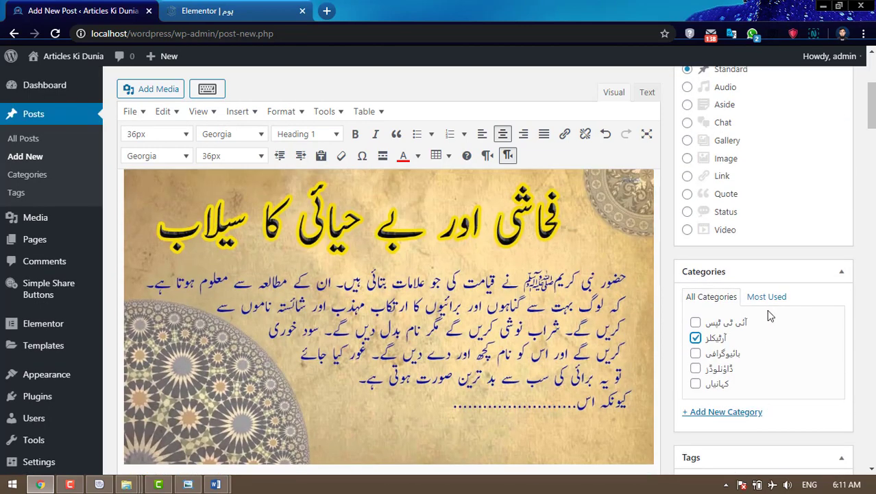
scroll(766, 315, down, 2)
- Add the tag 'fahashi aw bahayai ka sailab' to the post
click(765, 356)
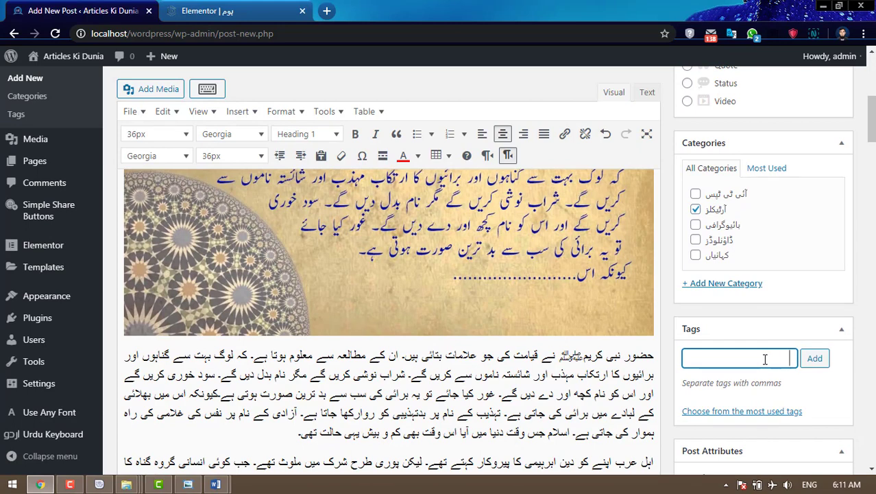
text(fahashi aw ba)
text(hayai ka)
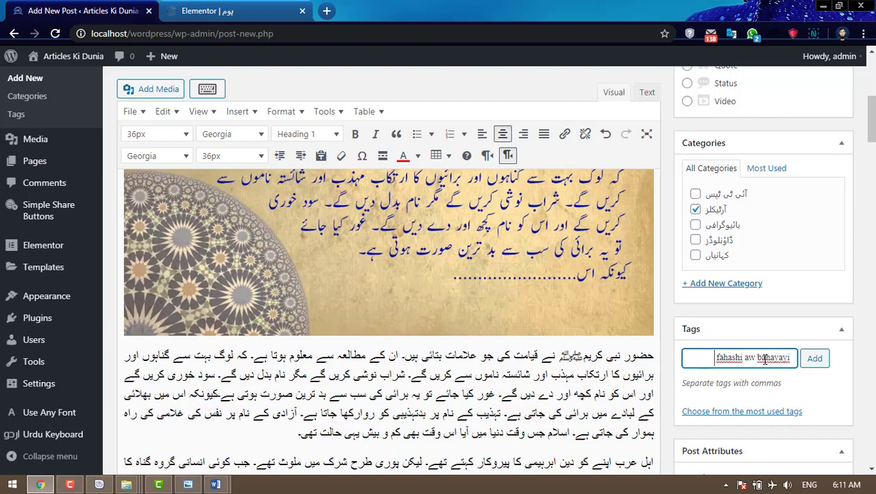
text( sailab)
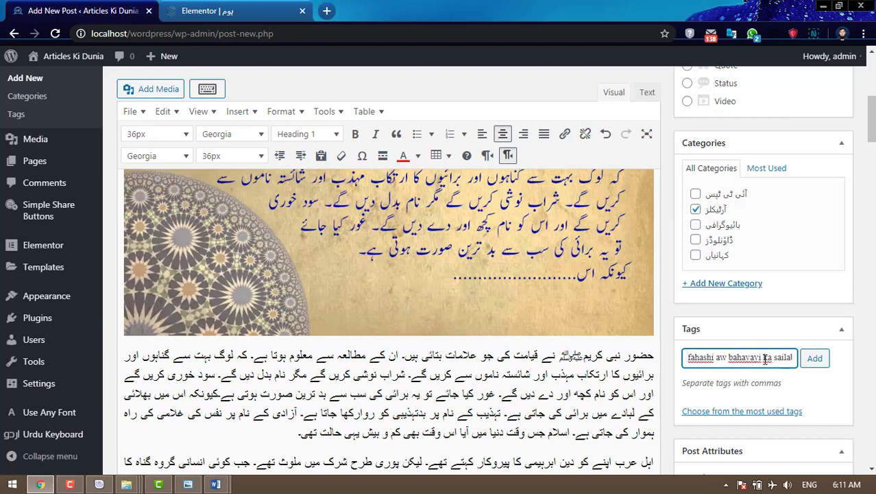
key(Return)
- Set the Fahashi-awar-behayayi-ka-sailab image as the post's featured image
scroll(766, 360, down, 2)
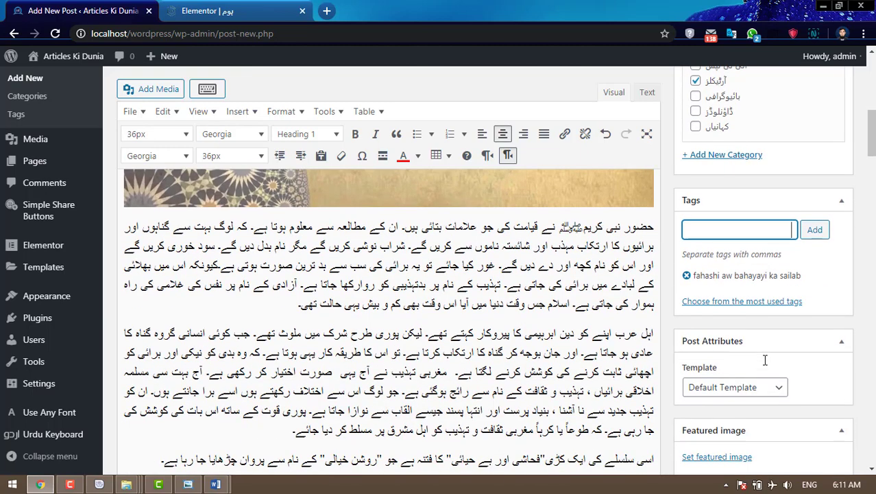
scroll(747, 367, down, 3)
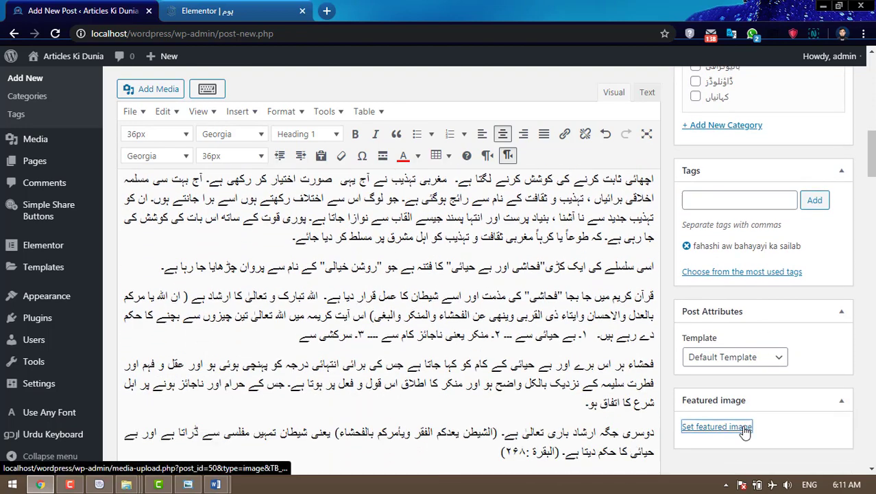
click(686, 423)
click(101, 207)
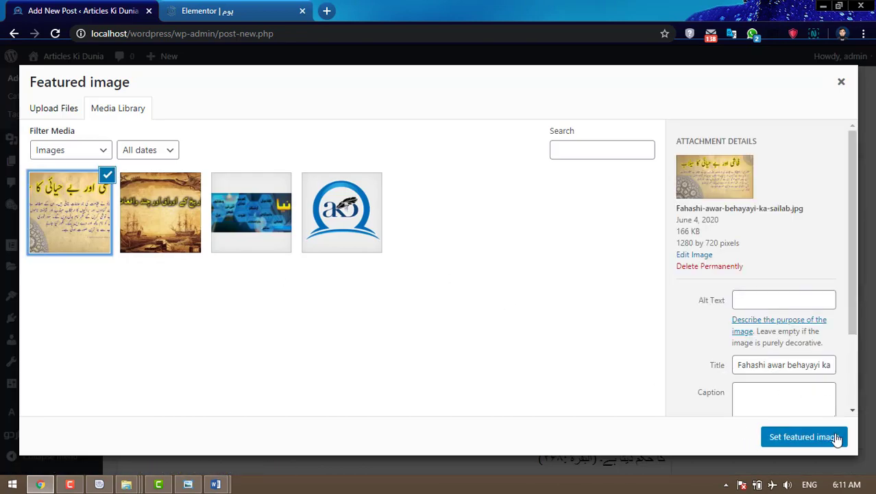
click(804, 437)
- Publish the post
scroll(831, 295, up, 2)
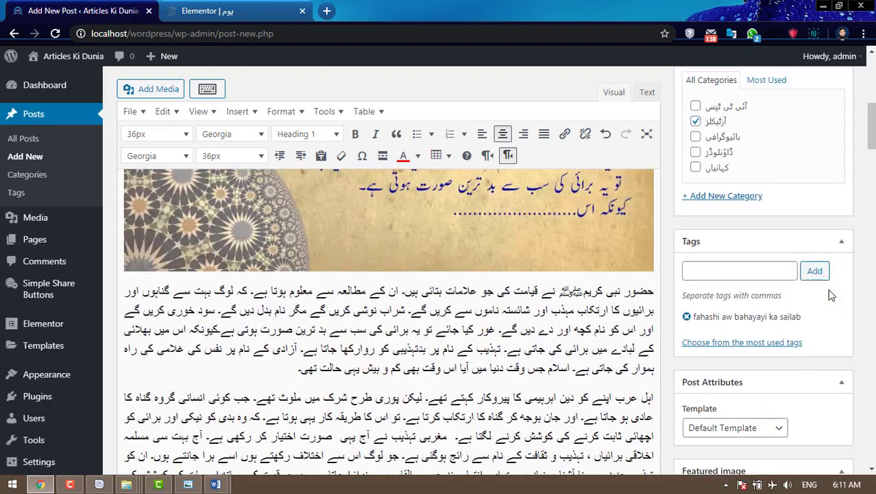
scroll(831, 295, up, 3)
scroll(831, 295, up, 4)
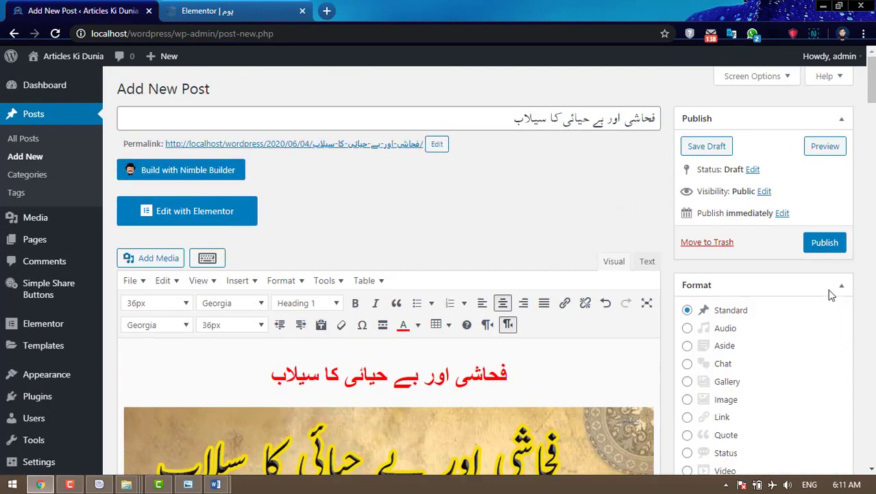
click(828, 247)
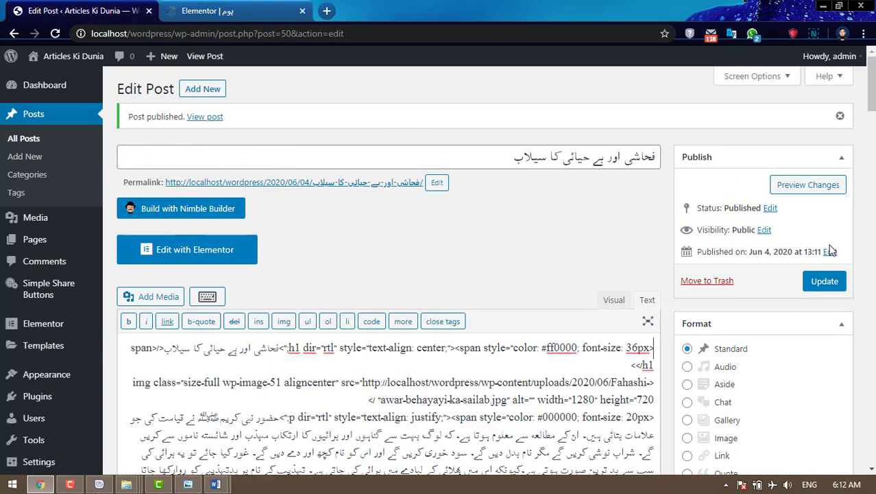
- Start a new blank post in WordPress and close the extra Word window
click(211, 95)
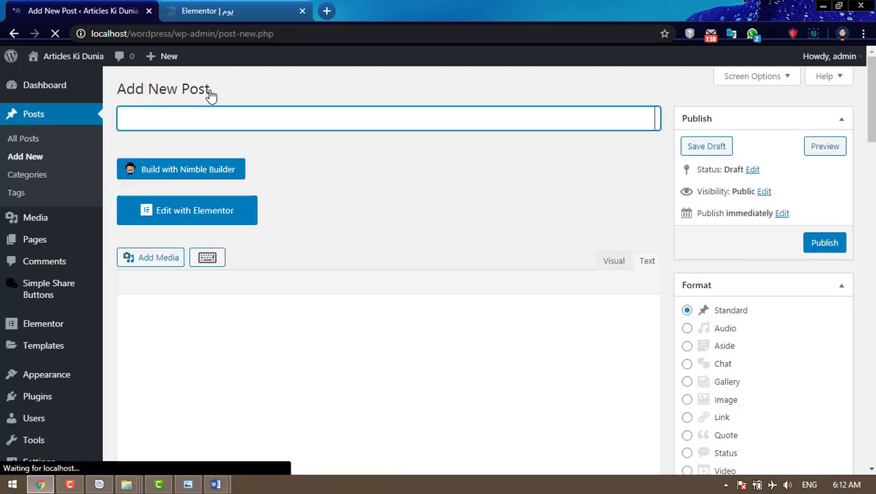
click(242, 7)
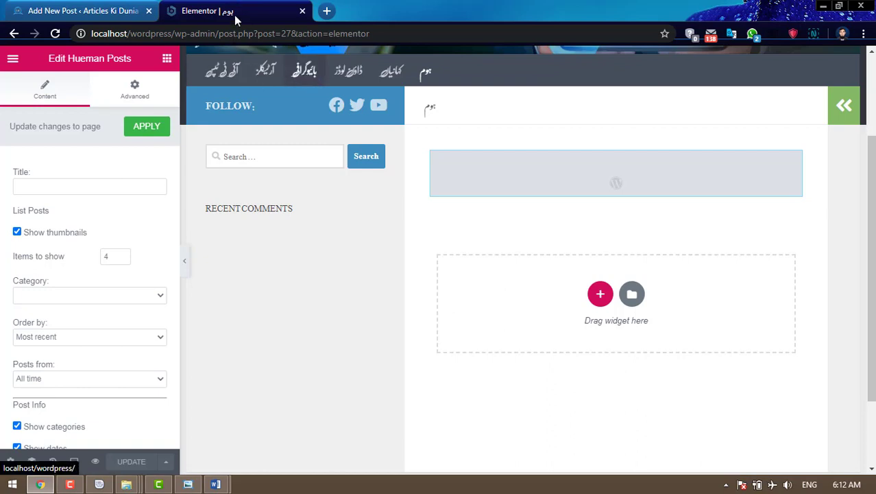
click(91, 14)
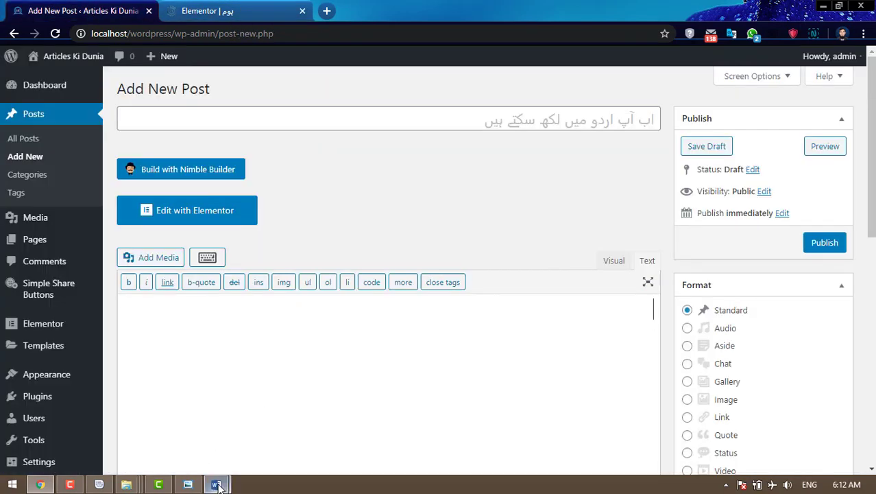
mouse_move(216, 484)
click(347, 380)
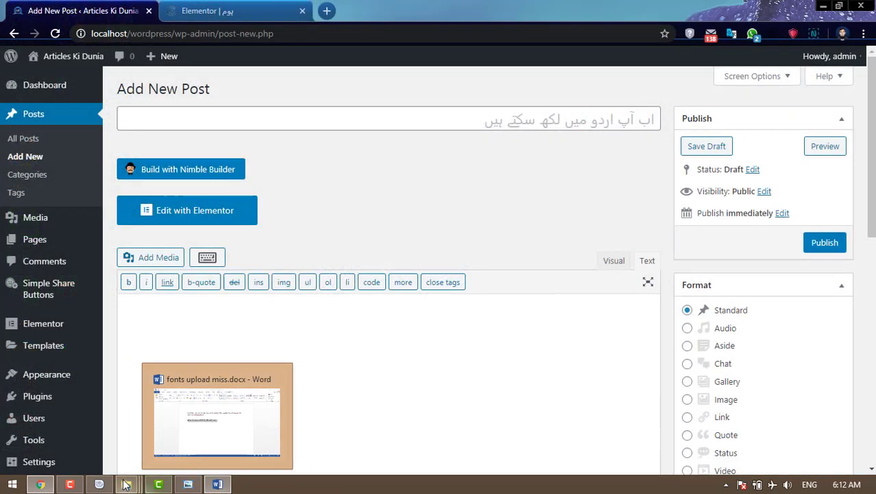
- Open حضور ﷺ کی حیات مبارکہ.docx from the بائیوگرافی › پیغمبر › complete folder
mouse_move(126, 484)
click(245, 426)
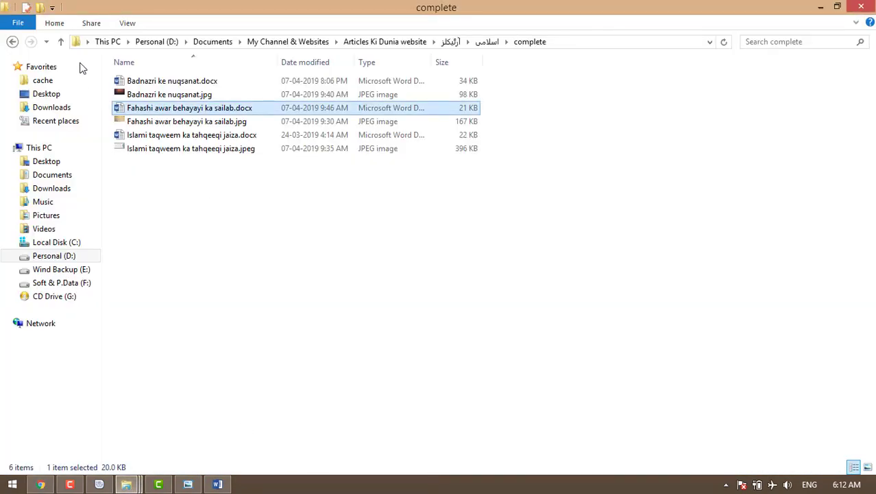
click(13, 43)
click(13, 43)
click(14, 43)
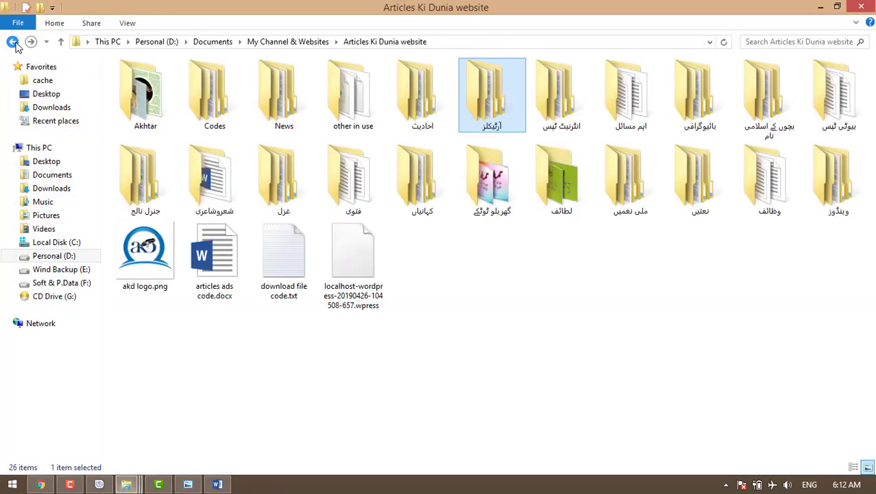
double_click(696, 107)
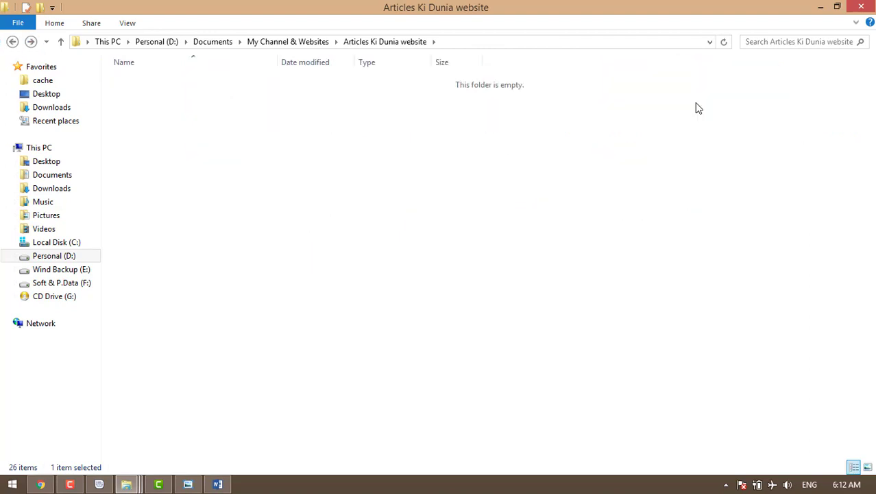
double_click(163, 96)
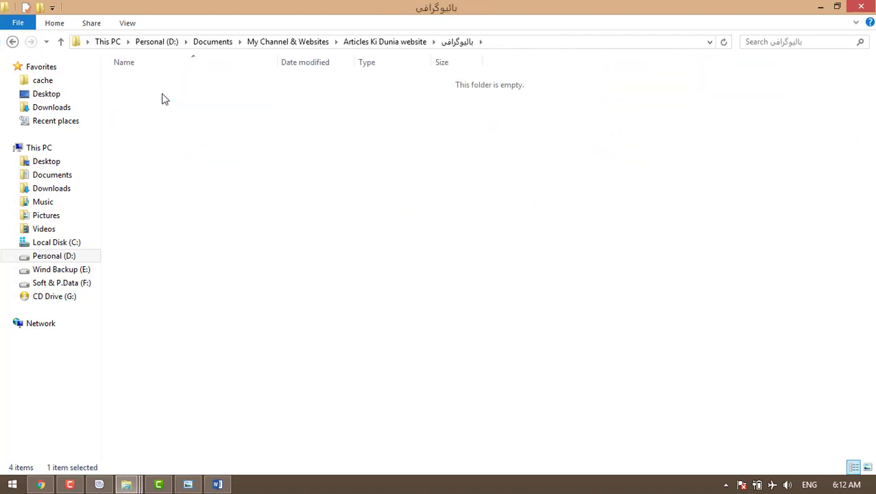
double_click(164, 80)
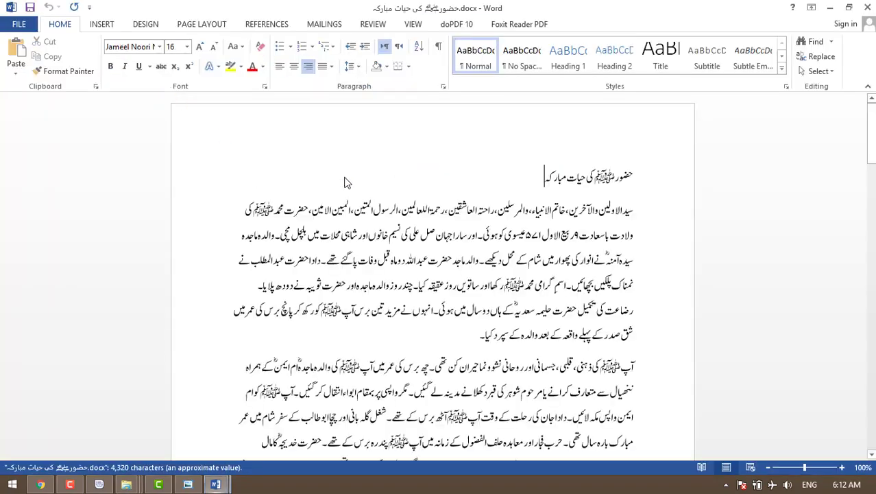
- Copy the Word title 'حضور ﷺ کی حیات مبارکہ' into the new post's title field
key(ctrl+a)
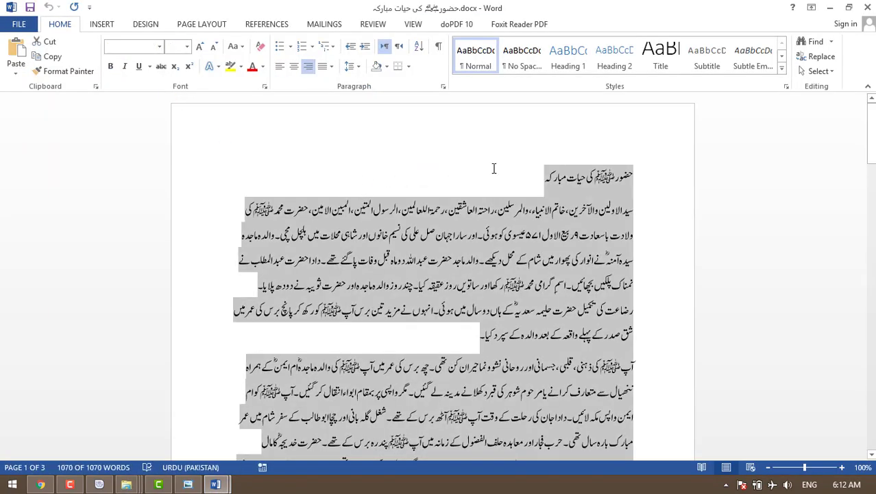
click(542, 176)
drag(542, 176, 632, 176)
key(ctrl+c)
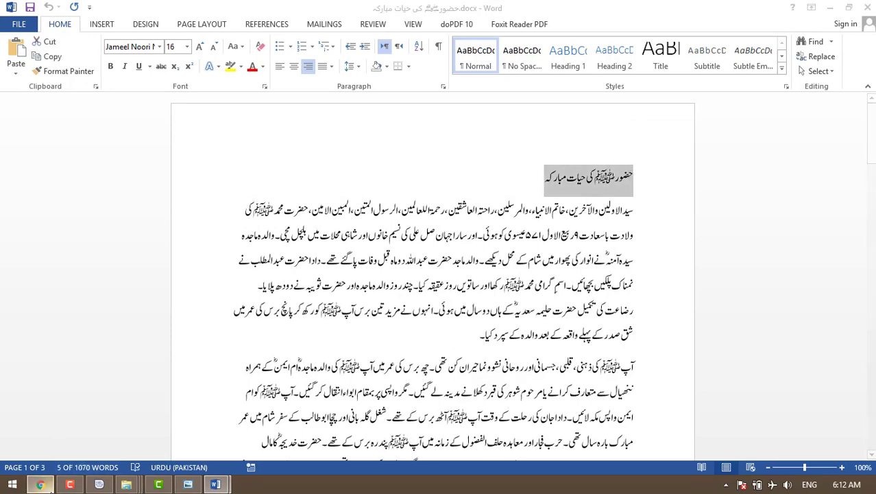
click(42, 485)
click(472, 116)
key(ctrl+v)
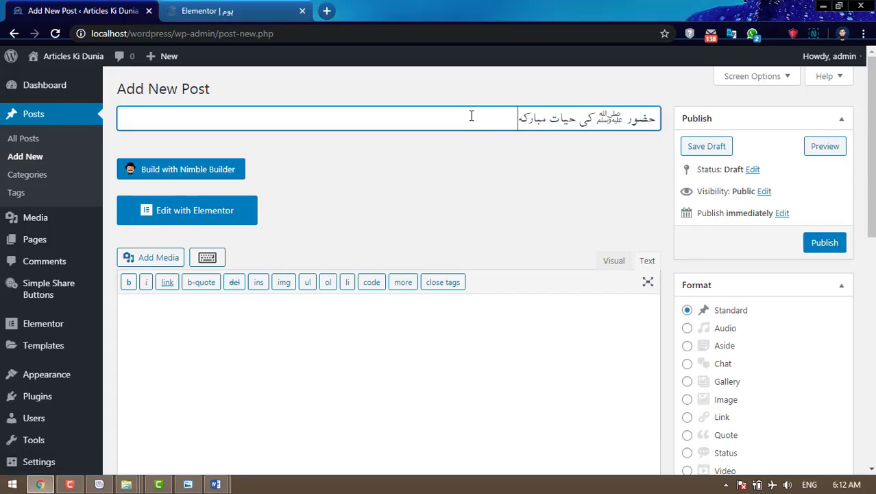
- Switch the post editor to Visual and copy the entire article text from Word
click(616, 265)
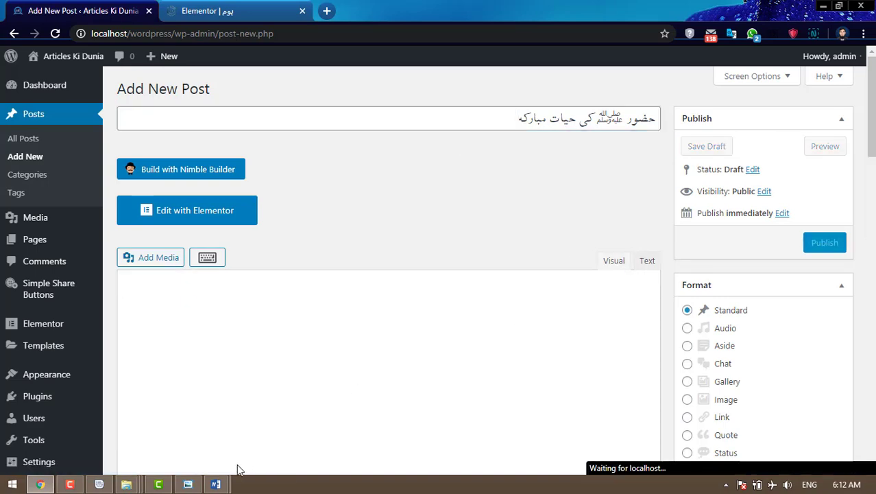
mouse_move(216, 484)
click(261, 458)
key(ctrl+a)
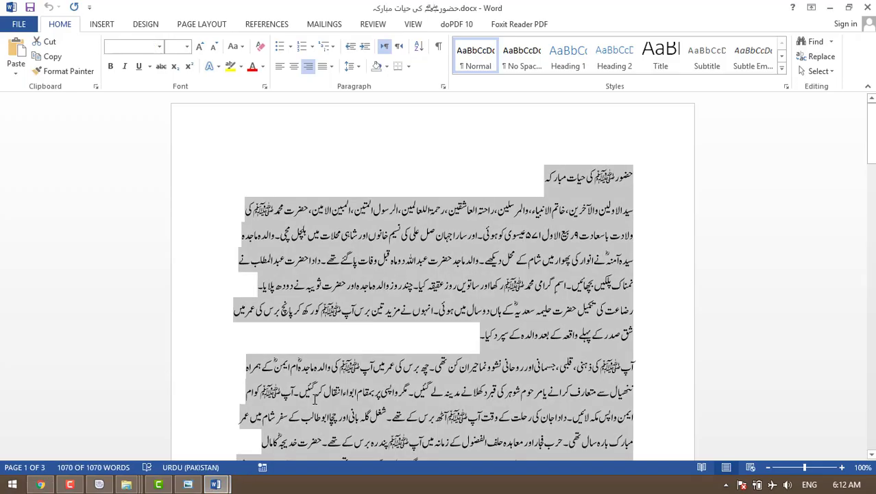
click(41, 484)
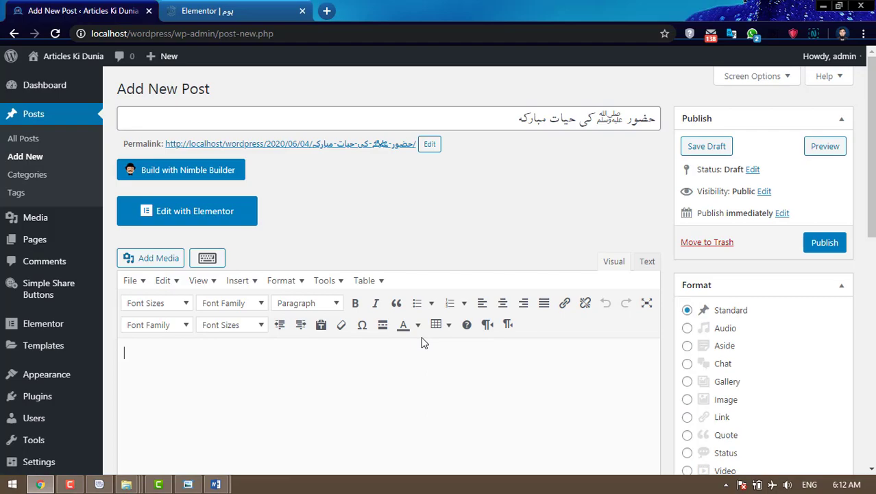
- Paste the Urdu article into the empty post body and select all of it
click(475, 376)
key(ctrl+v)
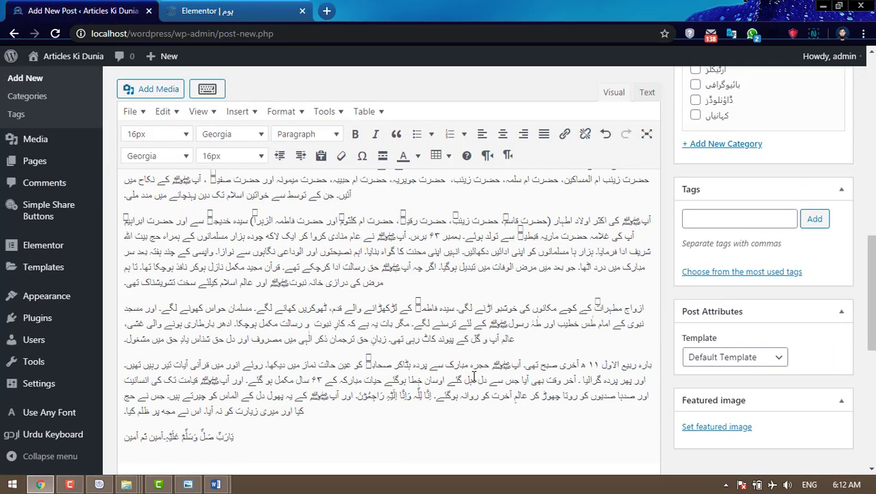
scroll(373, 367, up, 3)
key(ctrl+a)
scroll(366, 365, up, 5)
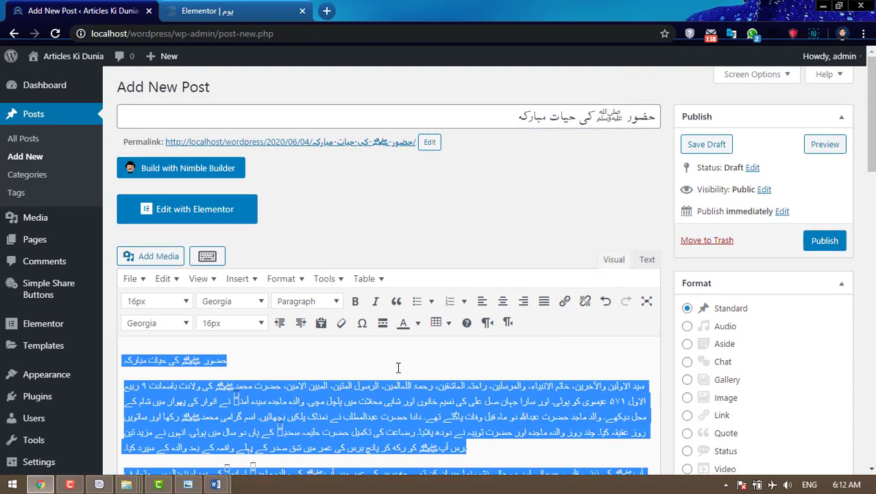
scroll(398, 368, down, 1)
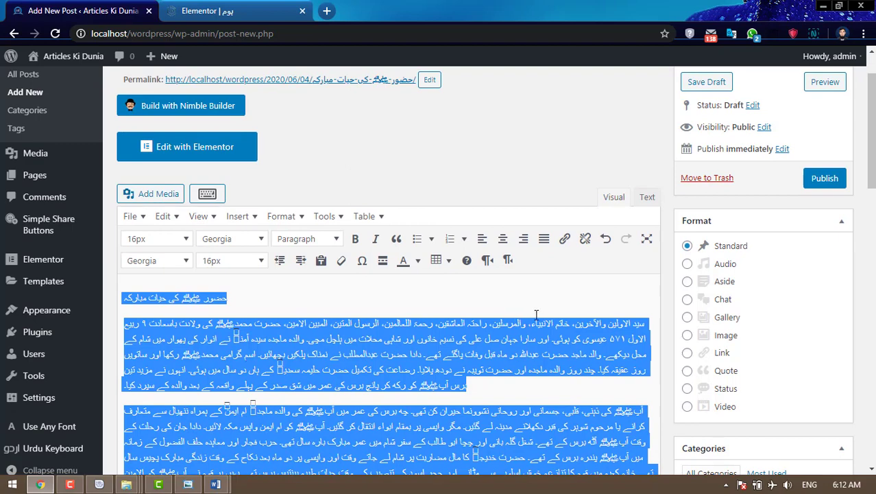
- Give the article a text colour, 20px size and justified right-to-left layout, with a blank line under the title
click(418, 260)
click(366, 280)
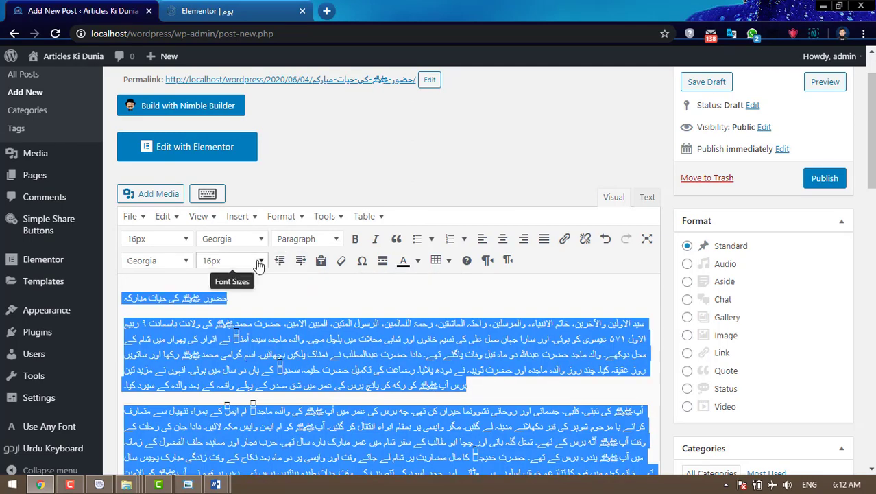
click(260, 260)
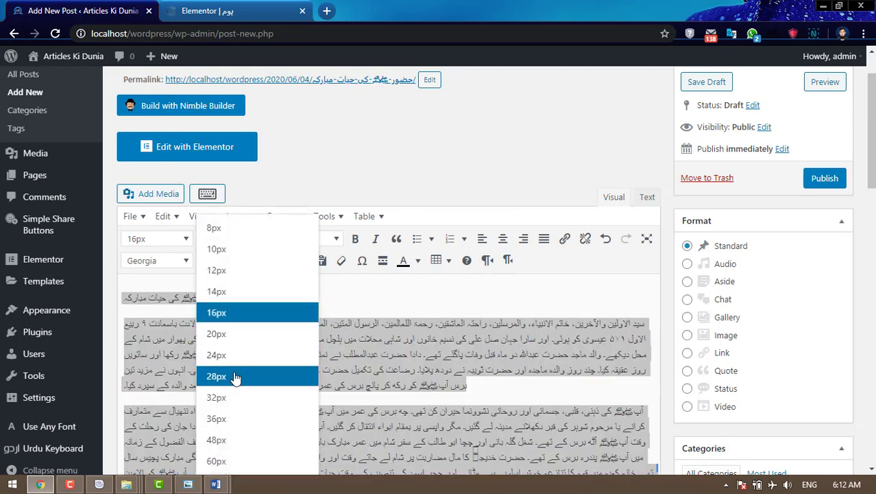
click(234, 335)
click(544, 238)
click(508, 260)
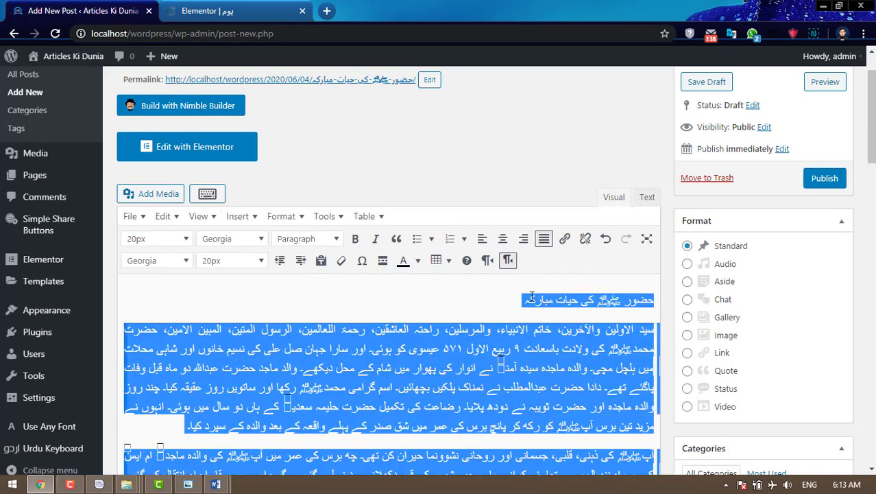
click(531, 299)
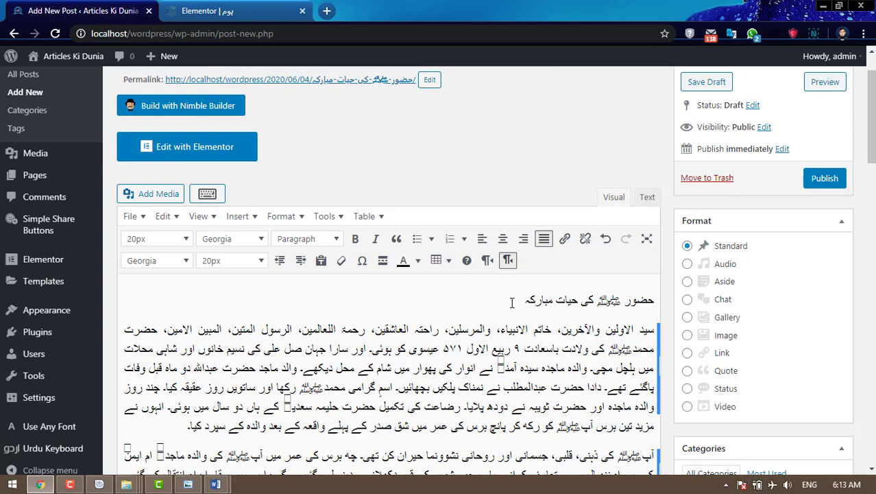
key(Return)
- Upload the banner 'حضورﷺ کی حیات مبارکہ.jpg' from the complete folder through Add Media
click(142, 168)
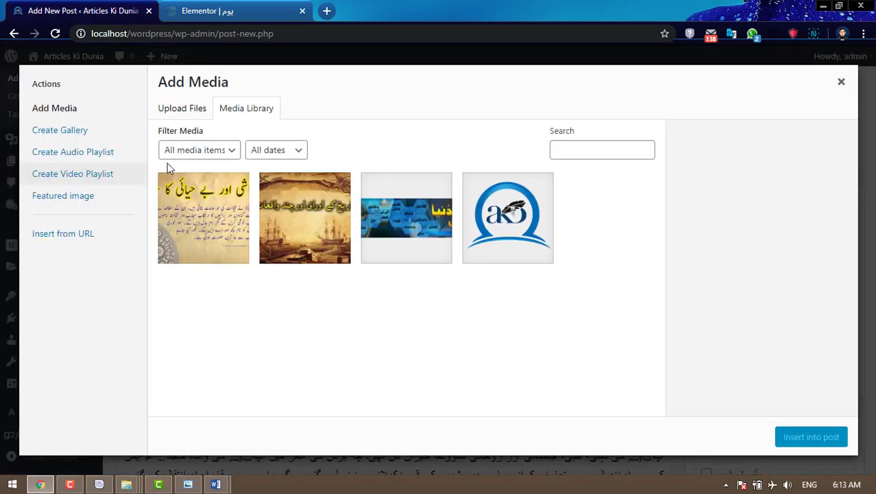
click(187, 111)
click(488, 277)
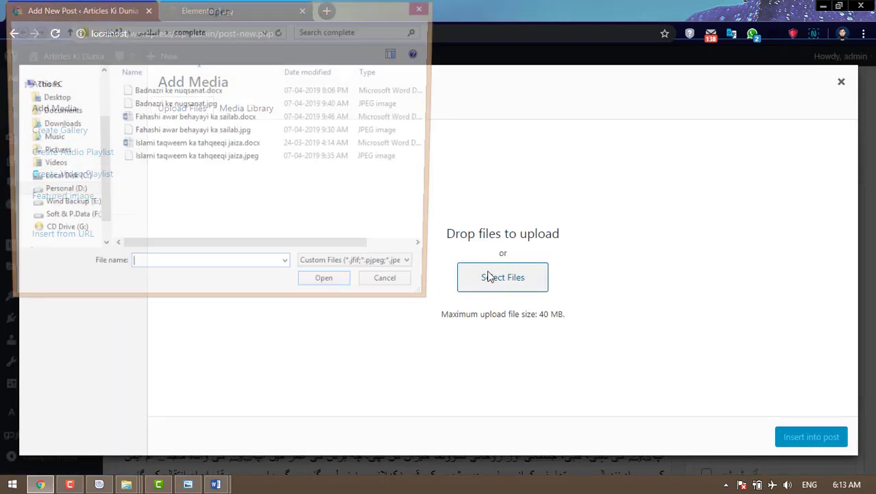
click(149, 34)
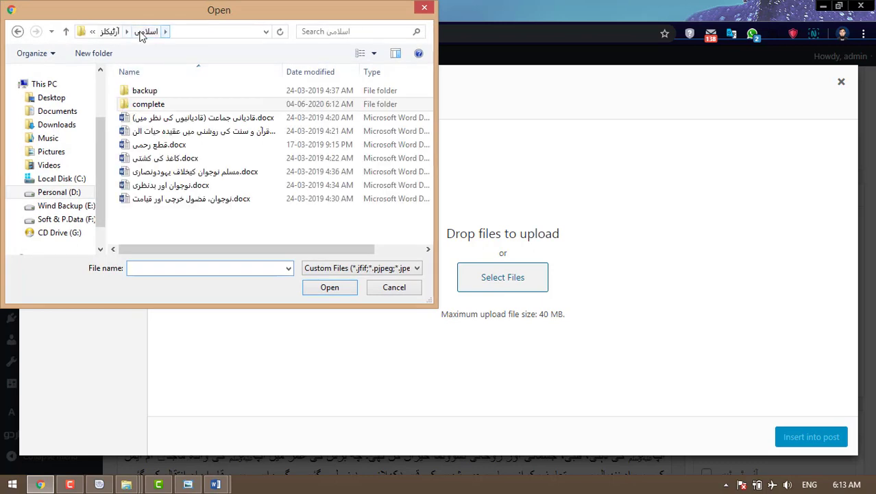
click(110, 31)
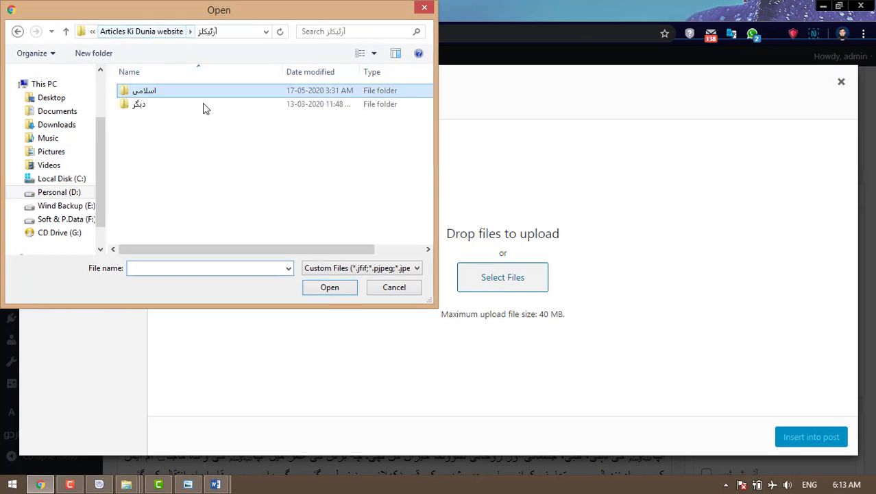
click(126, 33)
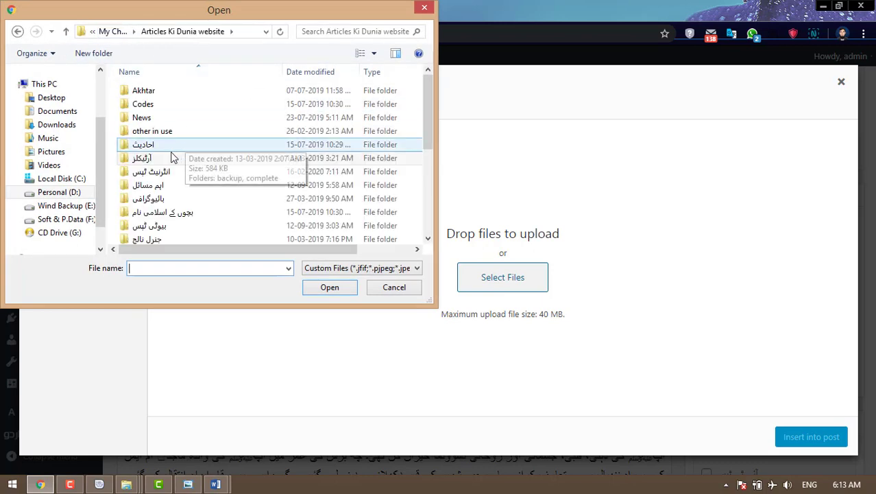
double_click(162, 199)
double_click(167, 116)
double_click(166, 104)
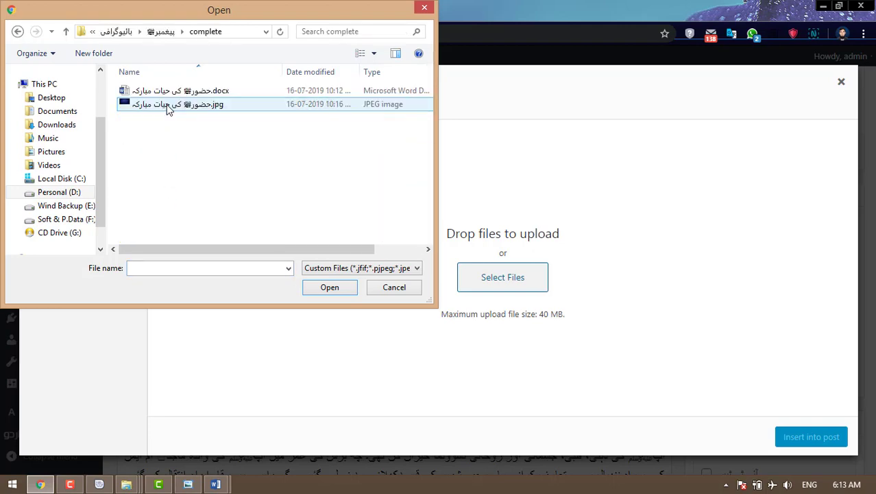
click(167, 104)
click(329, 287)
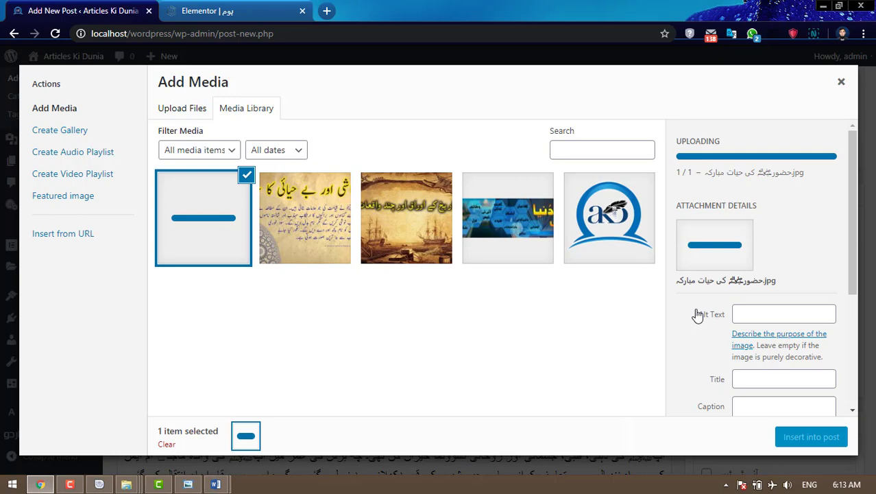
- Insert the banner into the post, center it, and set the title line right-to-left
scroll(698, 314, down, 3)
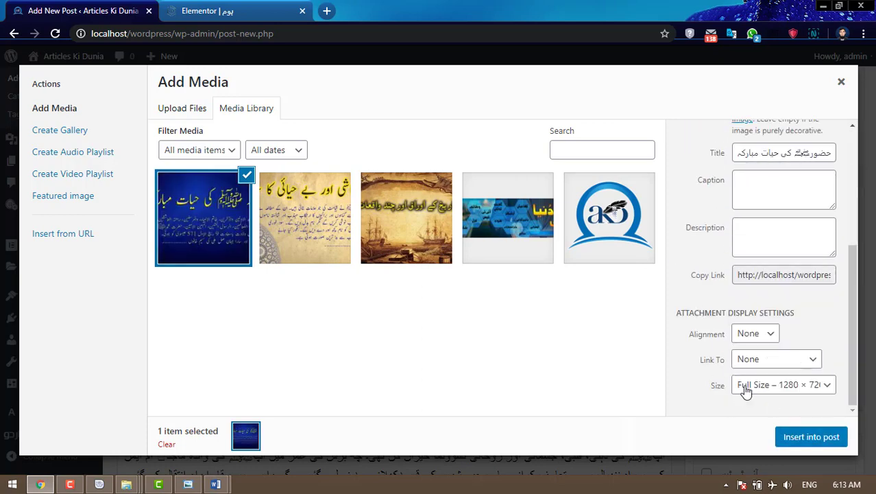
click(817, 438)
click(395, 302)
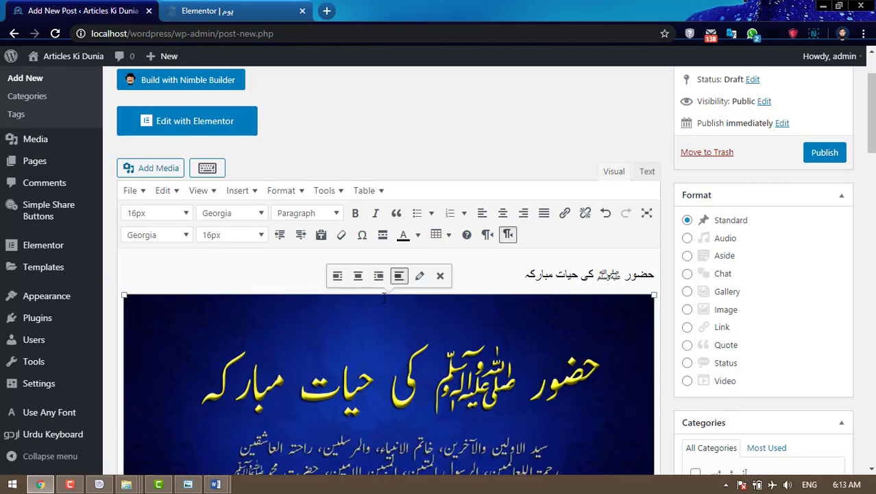
click(358, 276)
drag(517, 274, 567, 259)
click(508, 234)
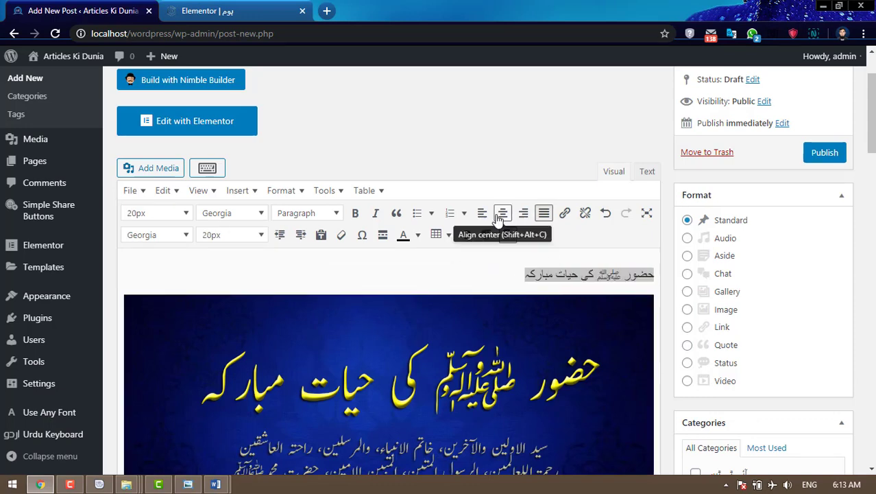
- Make the title line centered, 36px and red
click(500, 214)
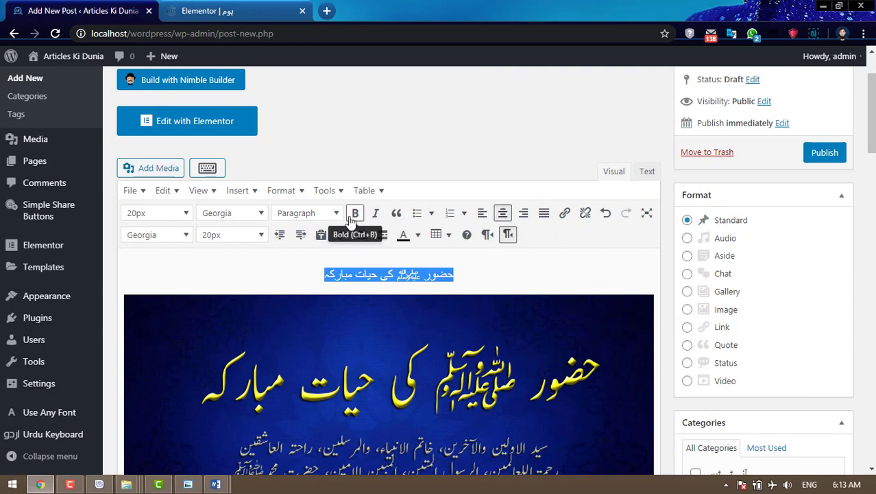
click(257, 234)
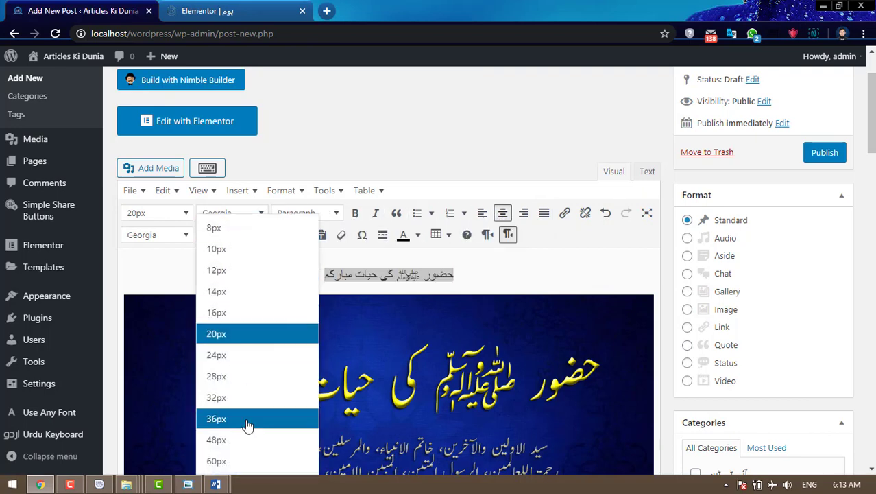
click(247, 419)
click(418, 220)
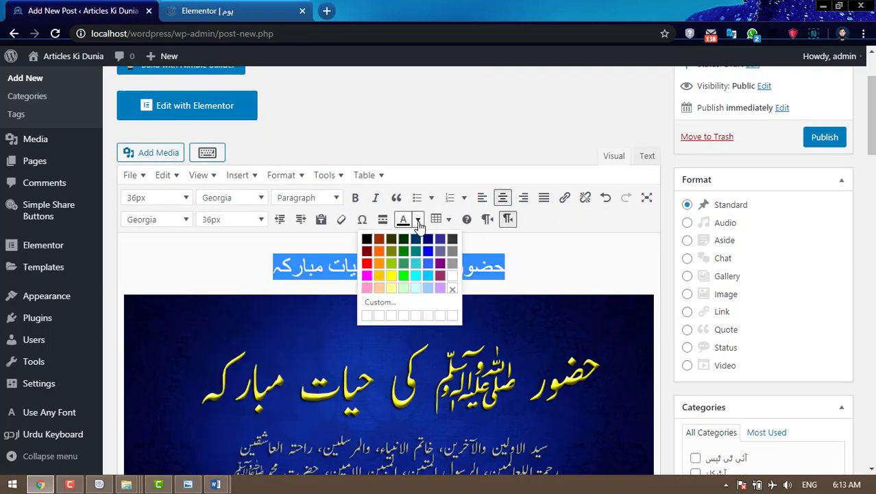
click(369, 263)
click(548, 269)
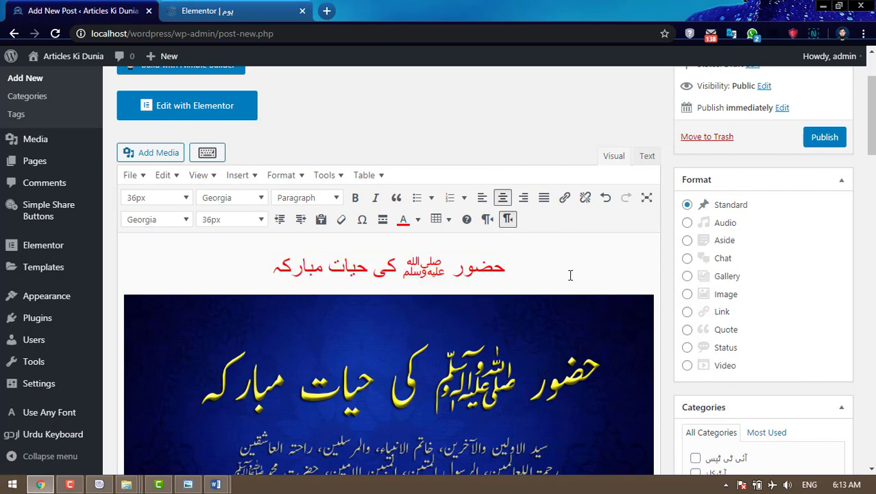
- Select the first body paragraph to change its font family
scroll(571, 275, down, 5)
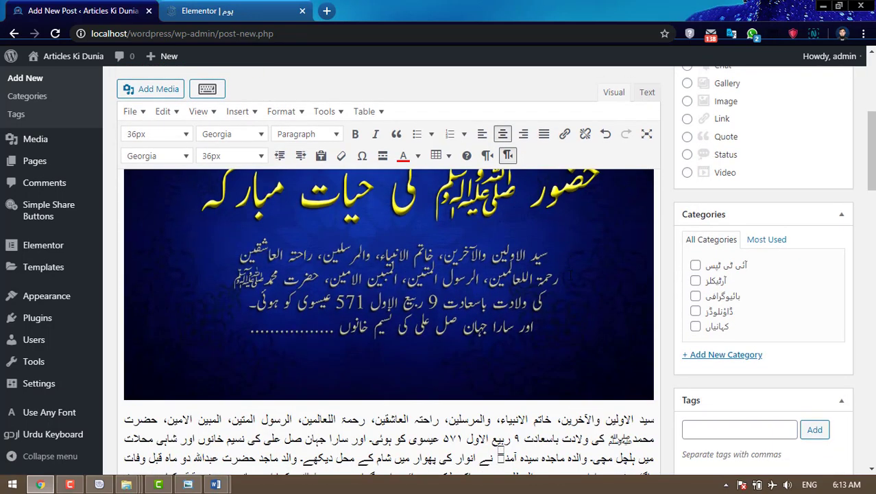
scroll(571, 275, up, 2)
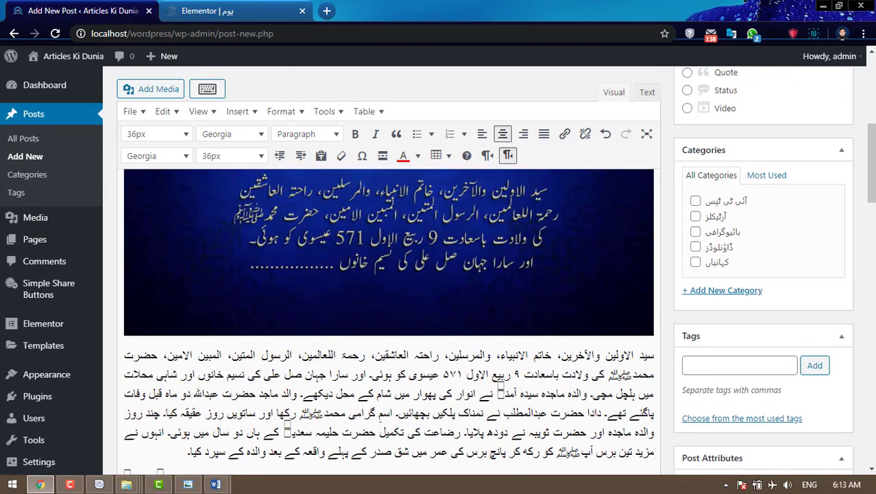
scroll(408, 383, down, 2)
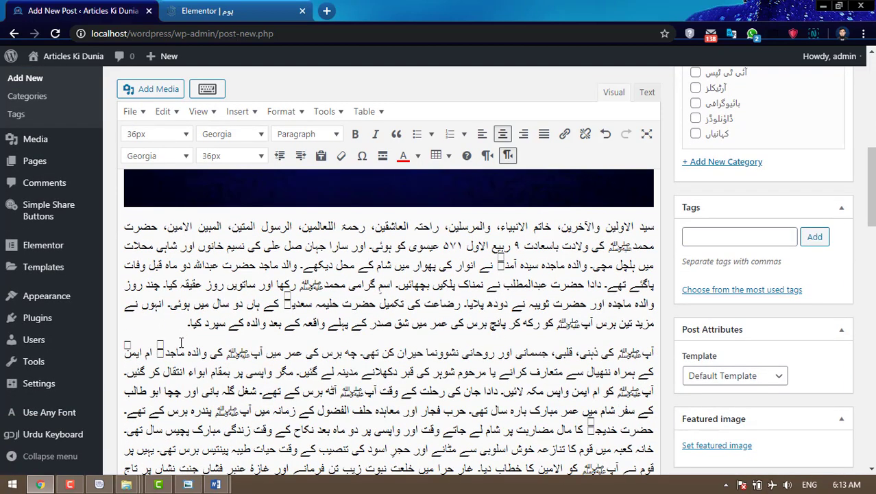
drag(182, 323, 653, 230)
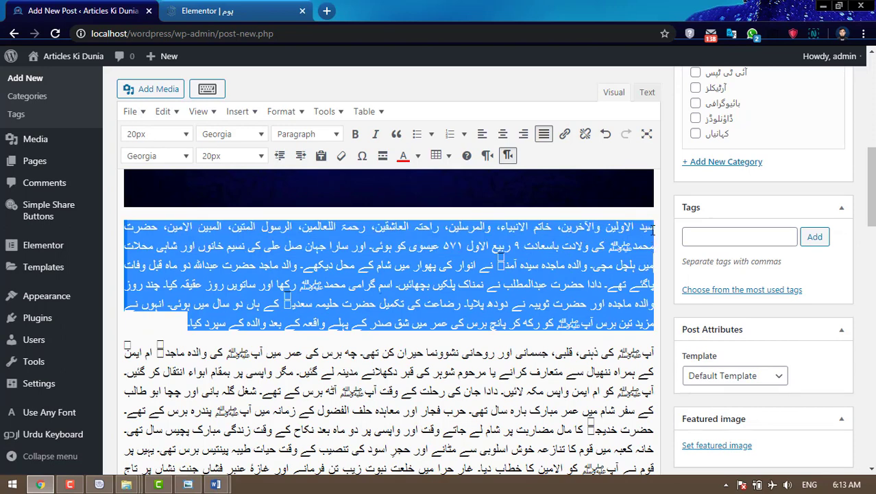
click(170, 156)
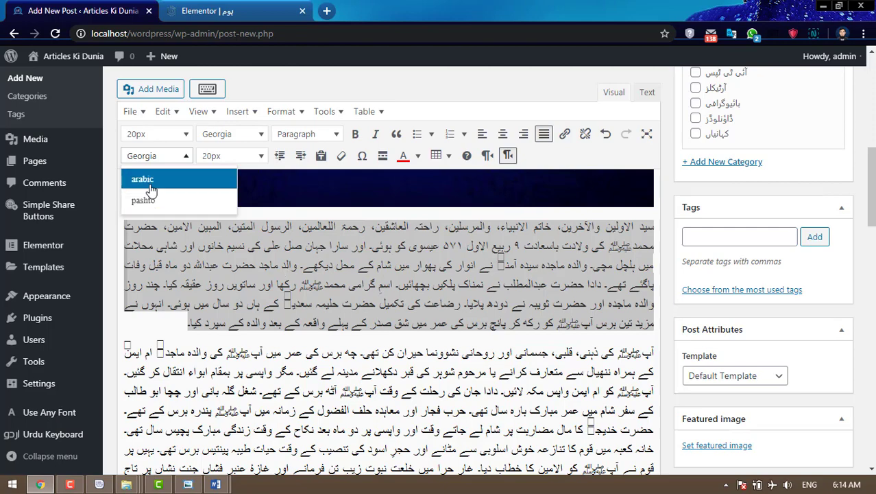
- Apply the Arabic font, tag the post 'hazrat muhammad biography', and file it under بائیوگرافی
click(449, 244)
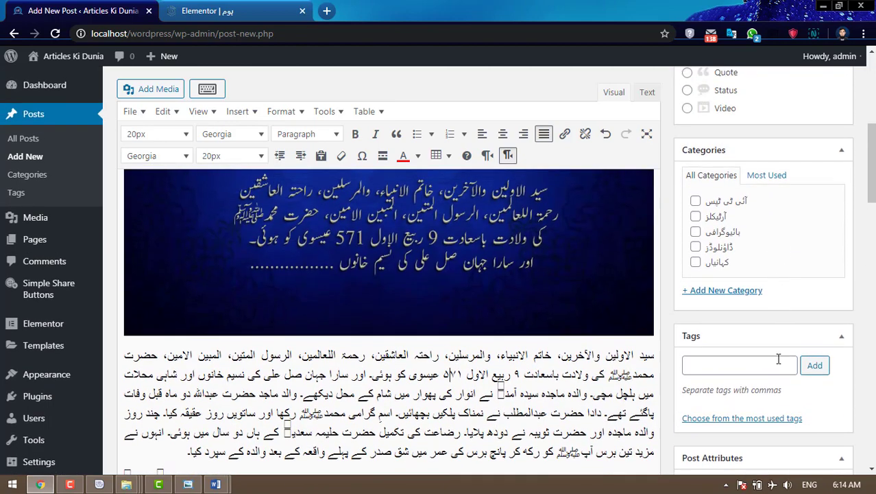
click(779, 360)
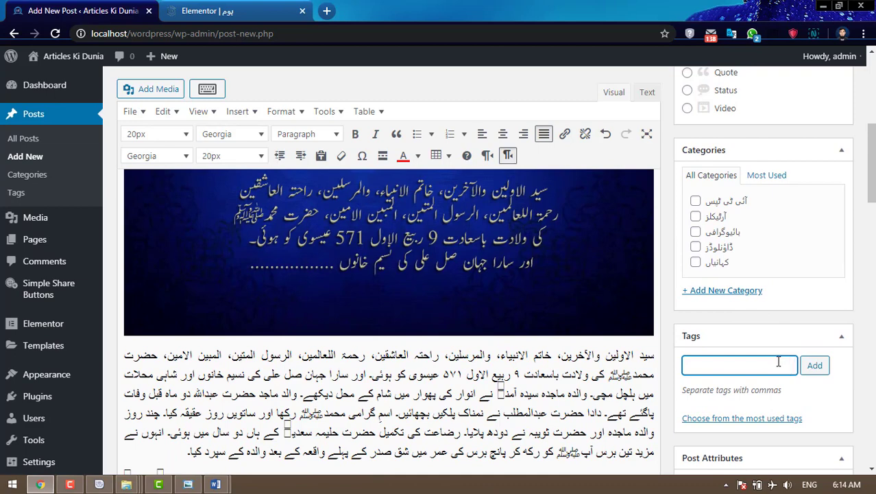
text(hazrat muhammad biography)
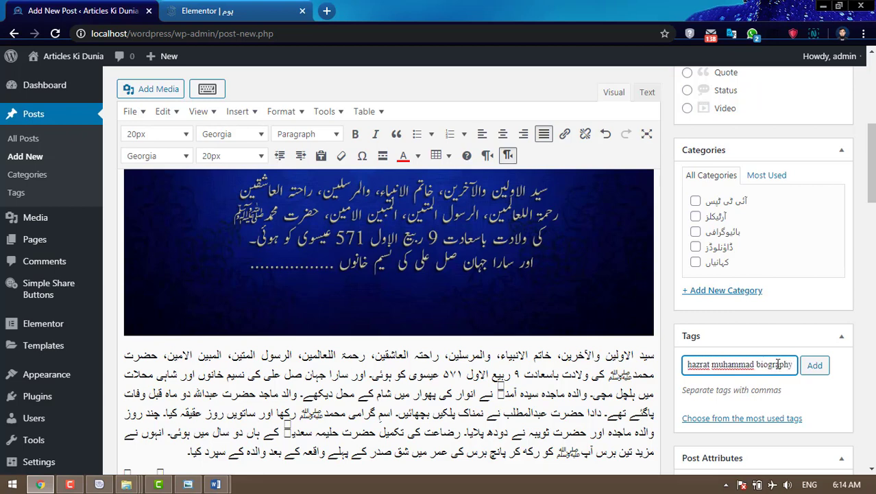
click(816, 369)
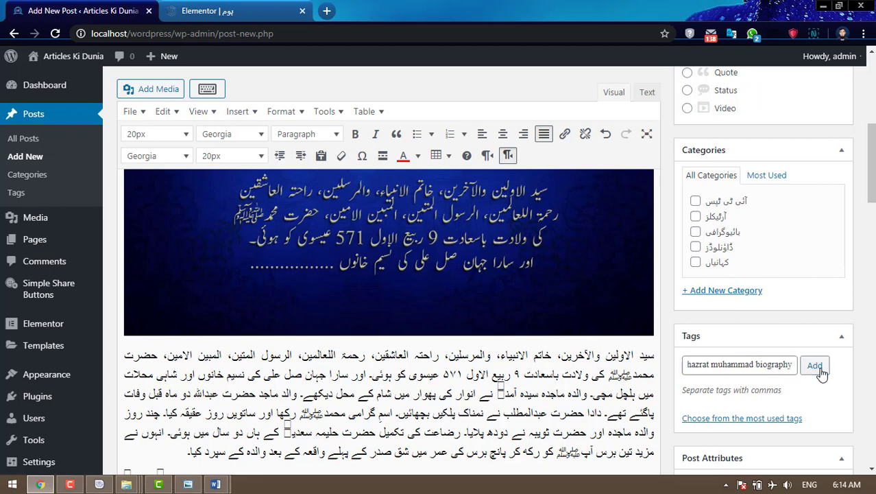
click(695, 232)
- Set the uploaded banner as the featured image and publish the post
scroll(831, 274, down, 5)
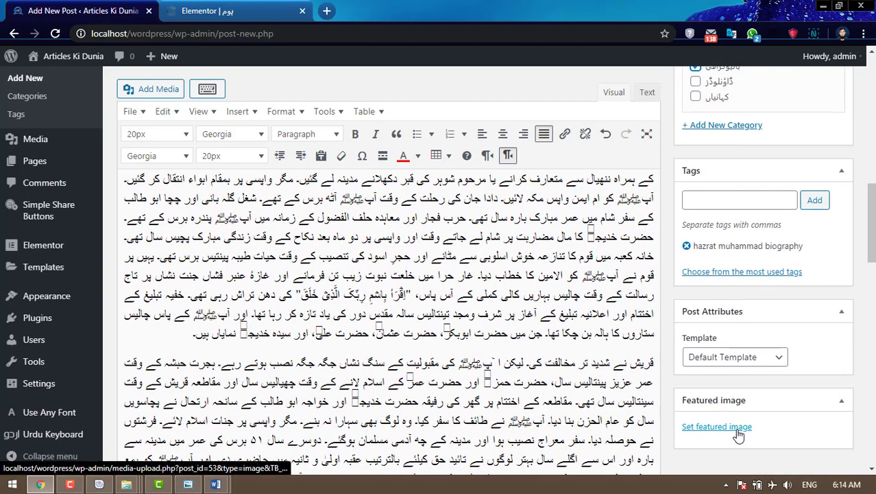
click(717, 426)
click(92, 212)
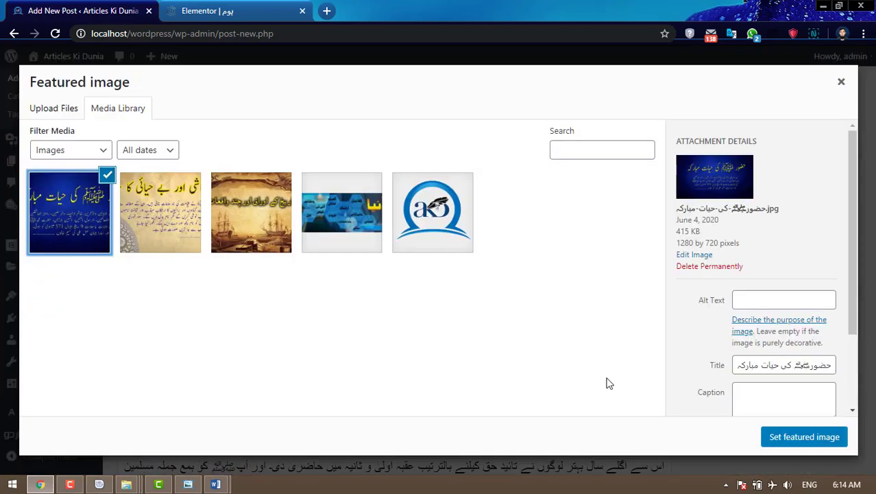
click(798, 439)
scroll(835, 270, up, 6)
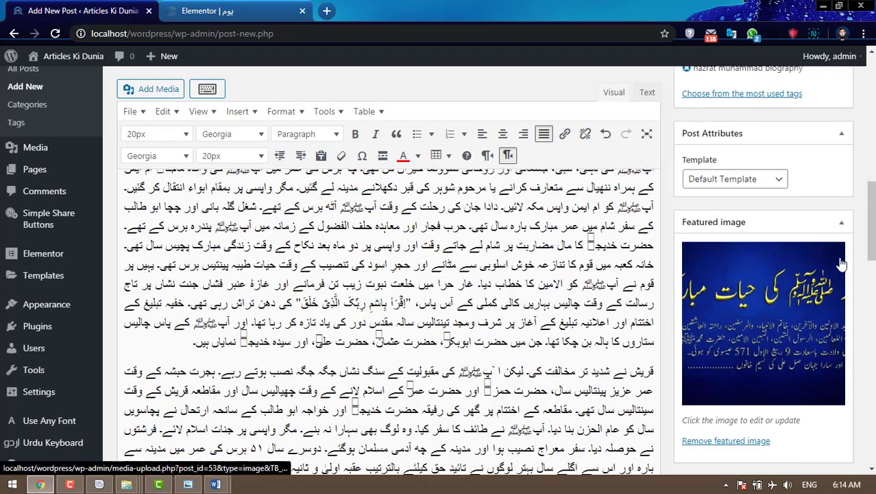
scroll(835, 270, up, 4)
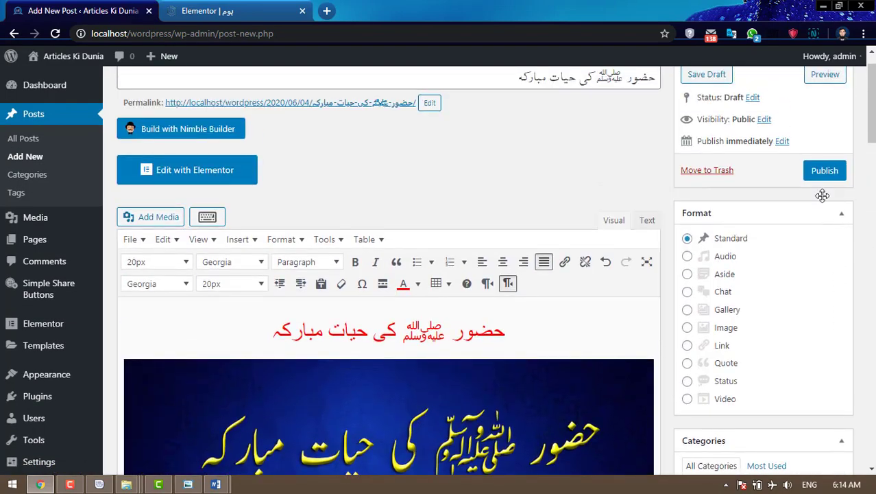
click(824, 170)
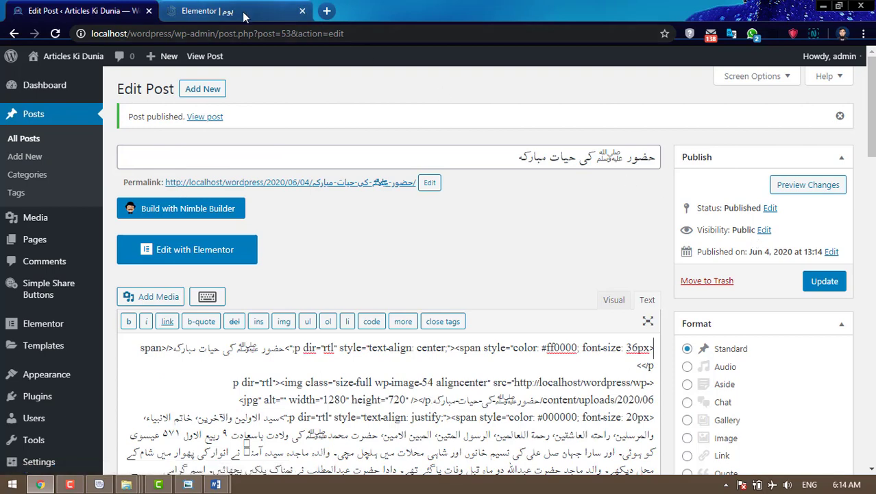
- Reload the Elementor homepage editor and look over the current posts list
click(245, 12)
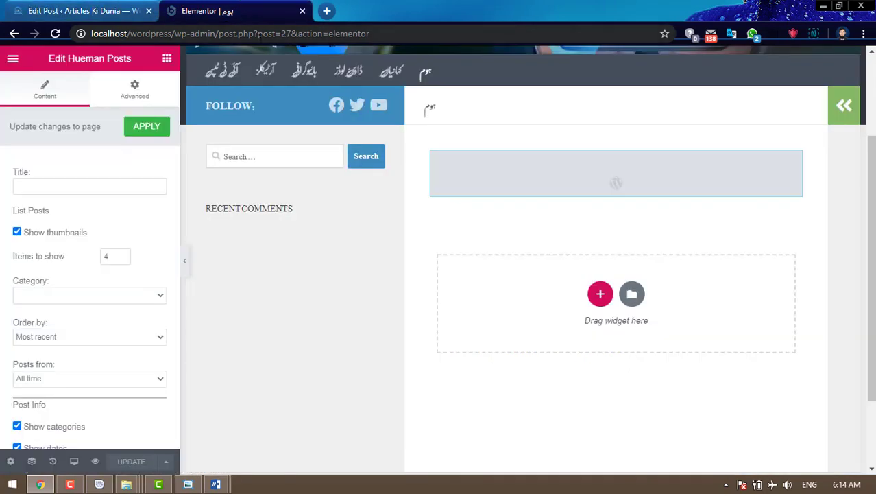
click(54, 33)
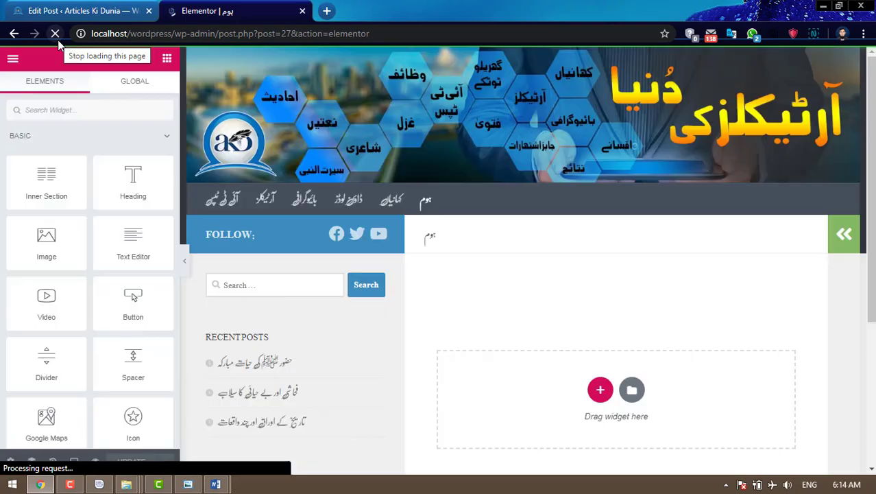
scroll(589, 226, down, 10)
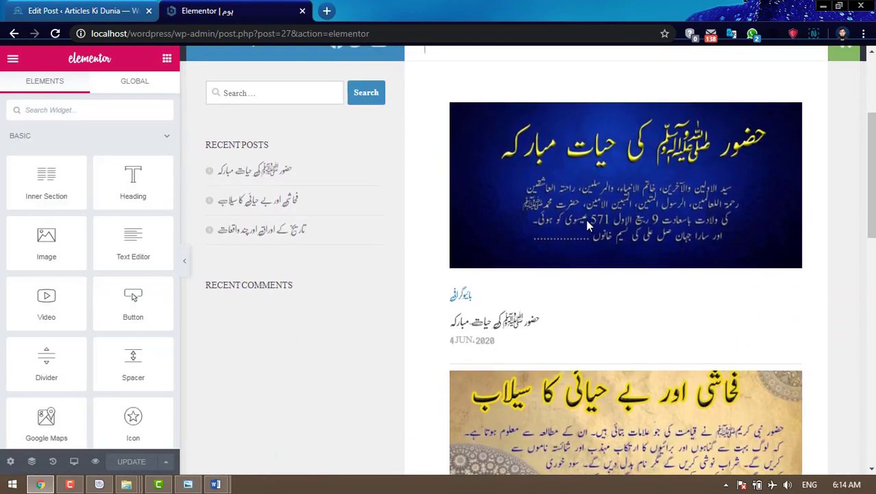
scroll(588, 225, down, 4)
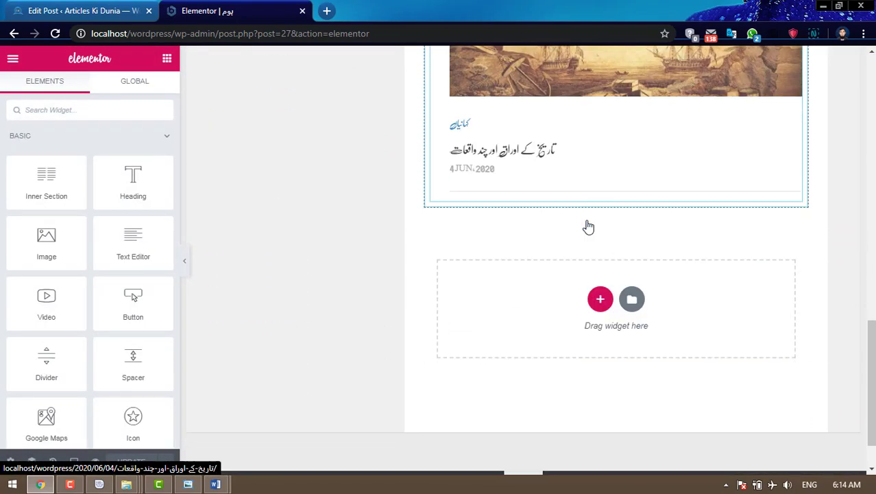
scroll(588, 226, up, 6)
scroll(589, 226, up, 8)
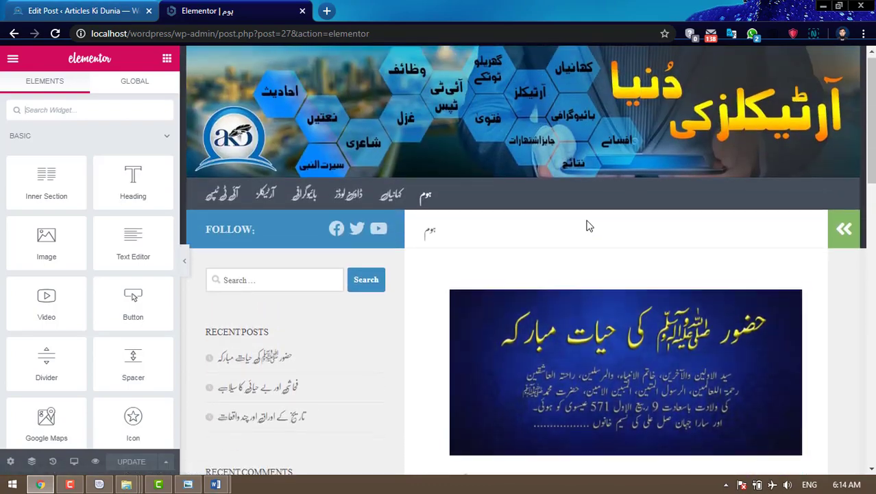
scroll(589, 225, down, 3)
scroll(594, 222, up, 1)
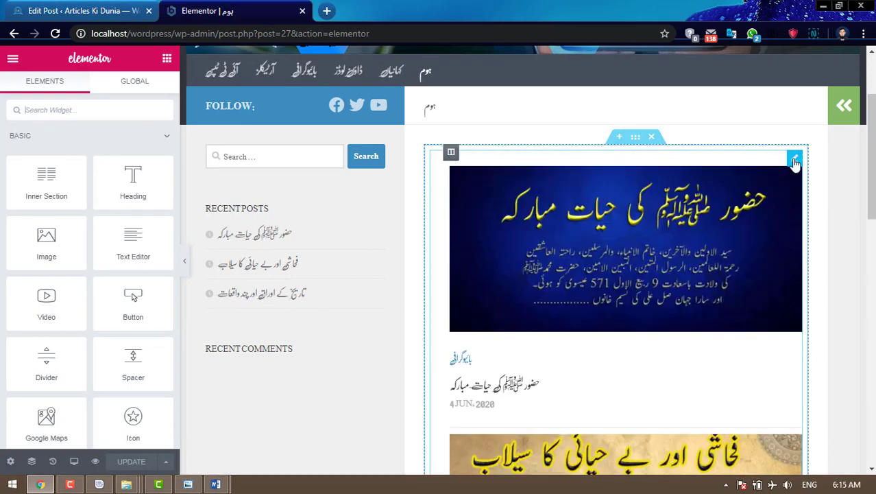
- Set the Hueman Posts widget's Category back to All and uncheck Show categories
click(794, 158)
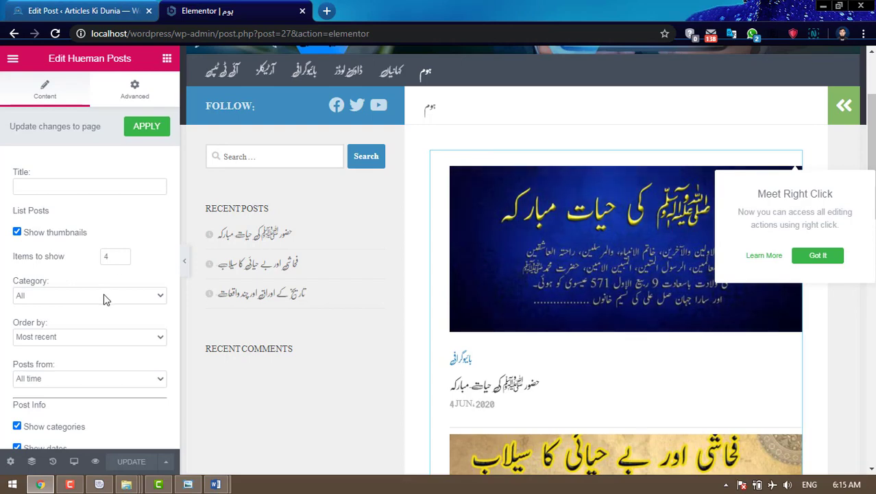
scroll(83, 300, down, 1)
click(96, 269)
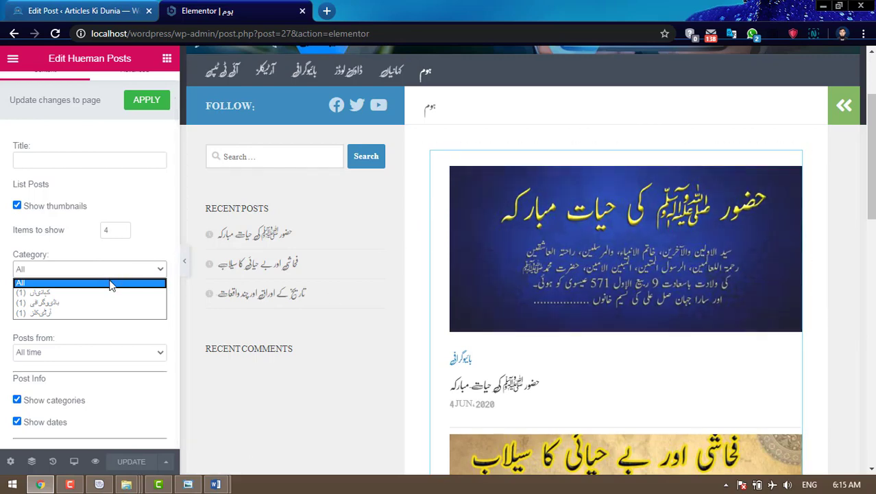
click(55, 294)
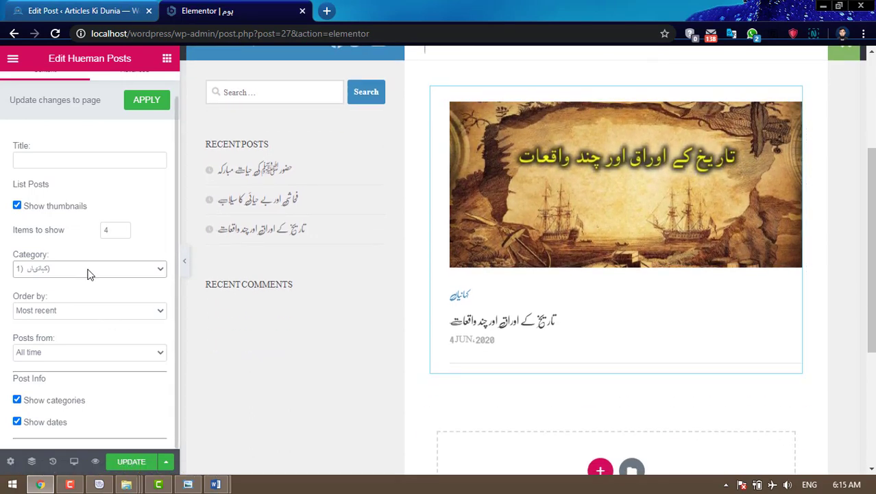
click(88, 270)
click(69, 278)
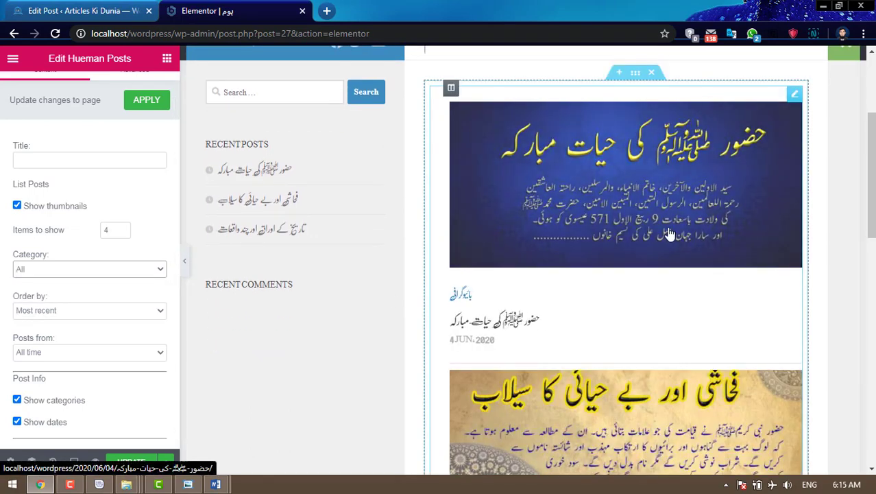
scroll(674, 211, down, 1)
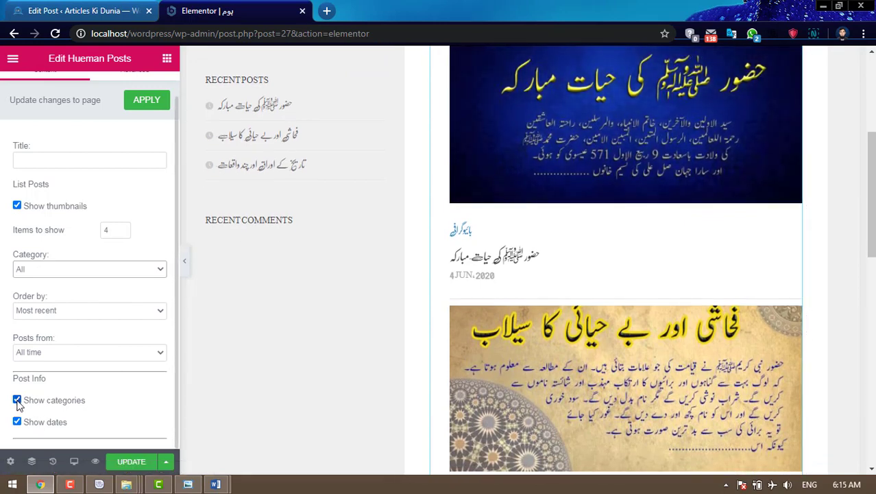
click(18, 404)
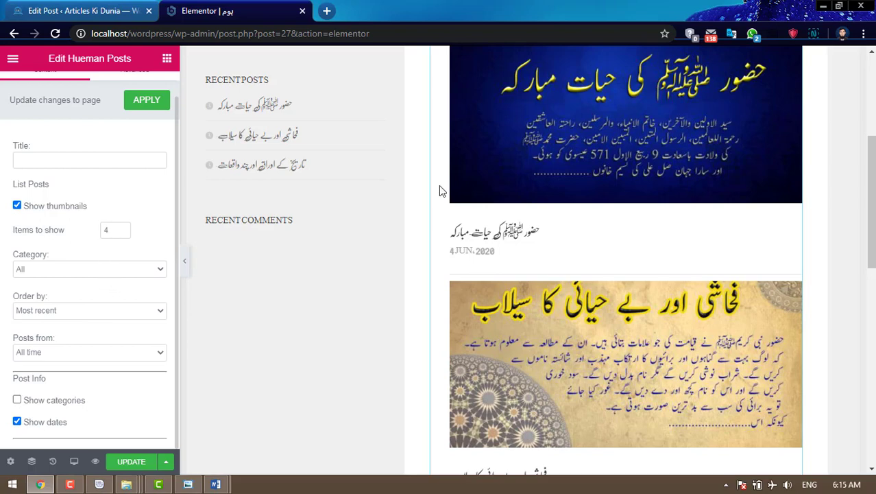
scroll(532, 209, down, 3)
scroll(533, 212, up, 3)
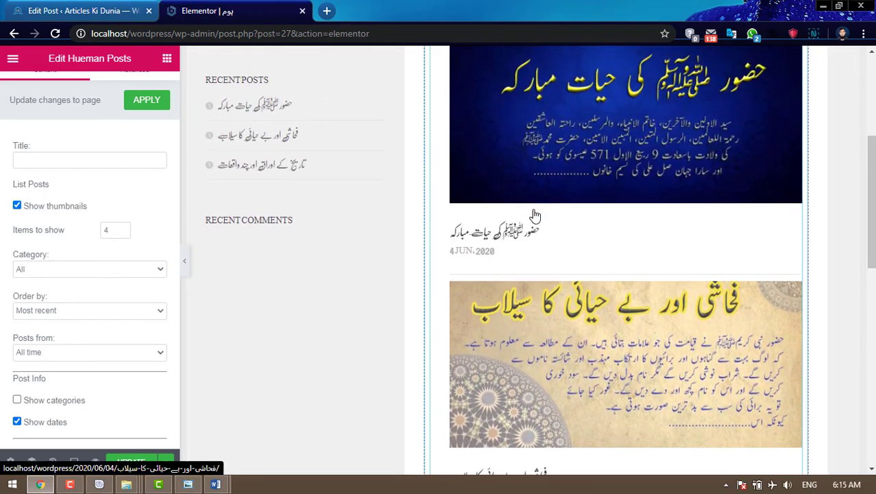
- Check the updated homepage list showing all three Urdu articles with thumbnails
click(65, 10)
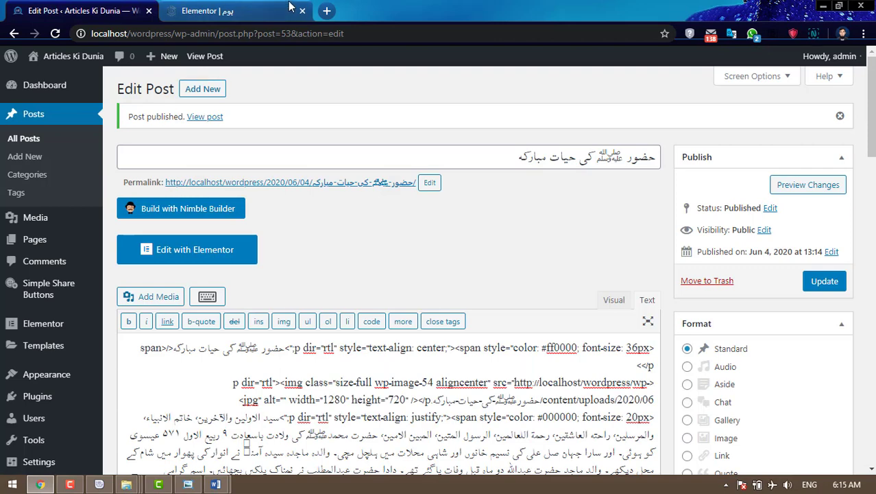
click(257, 8)
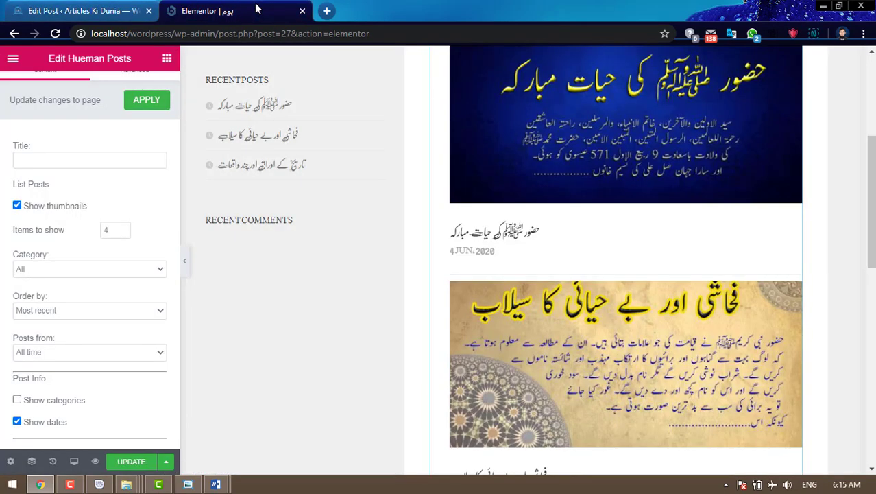
scroll(672, 227, down, 8)
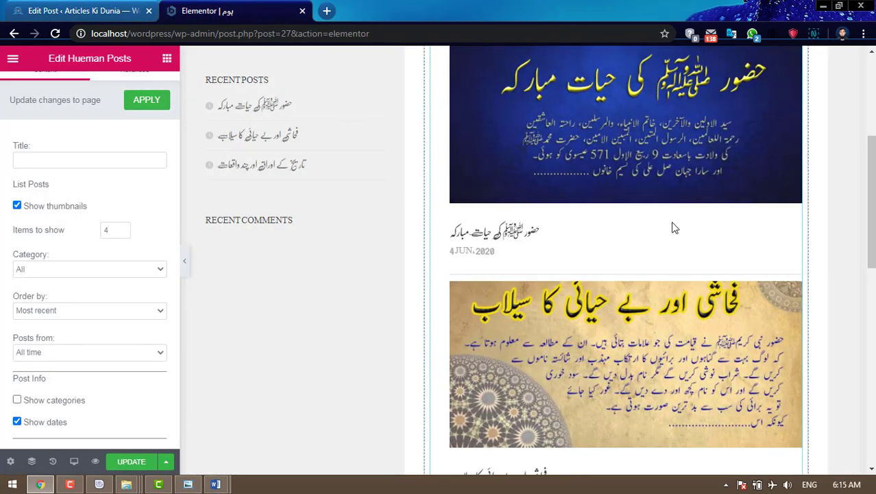
scroll(673, 227, up, 10)
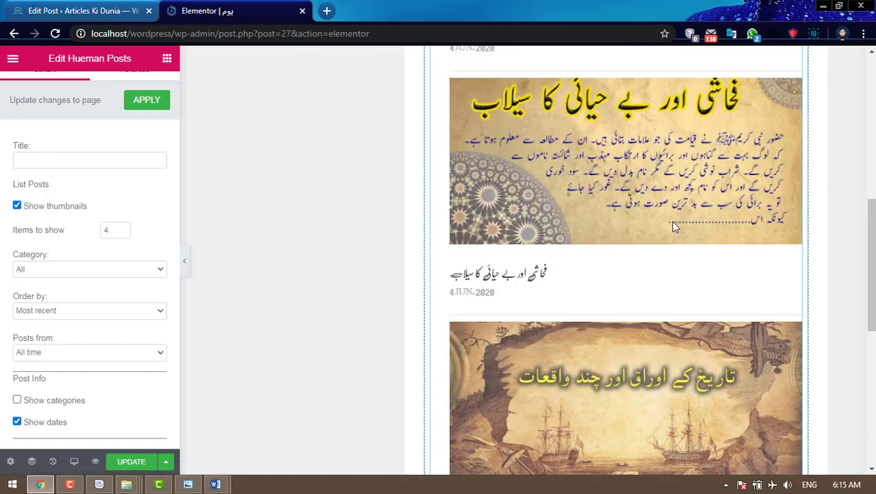
scroll(672, 227, down, 5)
scroll(672, 227, down, 5)
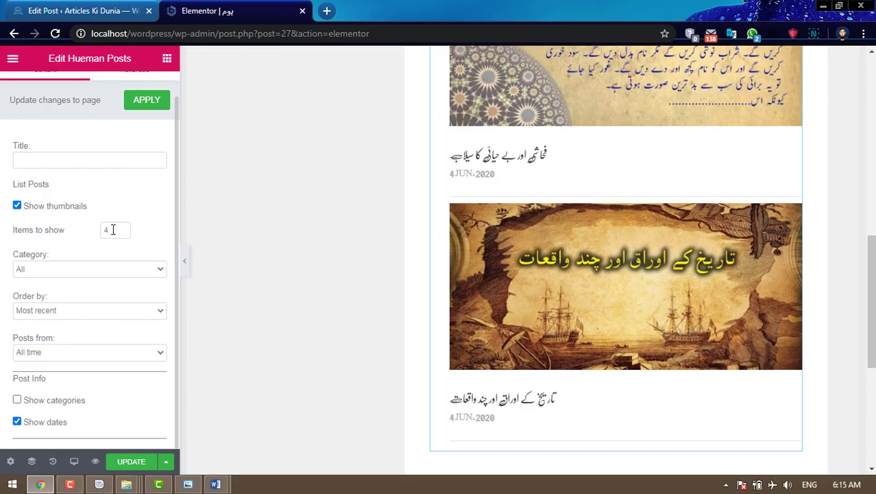
- View the live homepage at localhost/wordpress, then UPDATE the Elementor homepage layout
click(327, 11)
text(l)
key(Return)
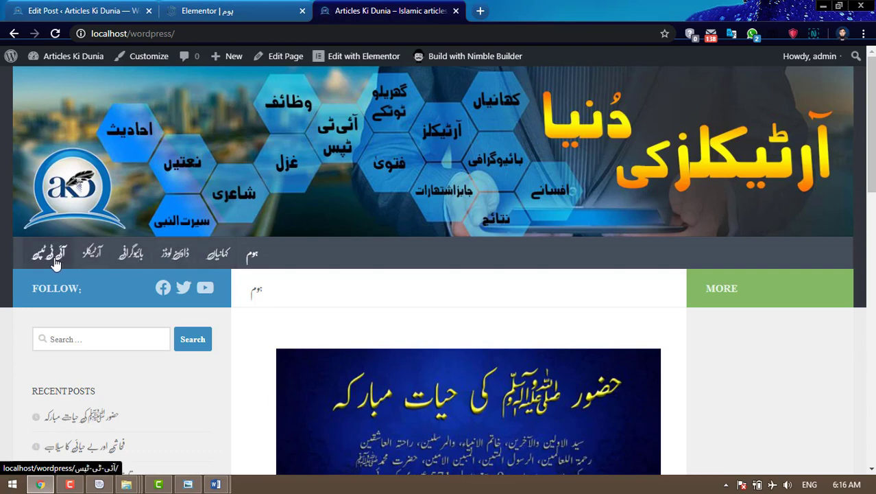
click(238, 8)
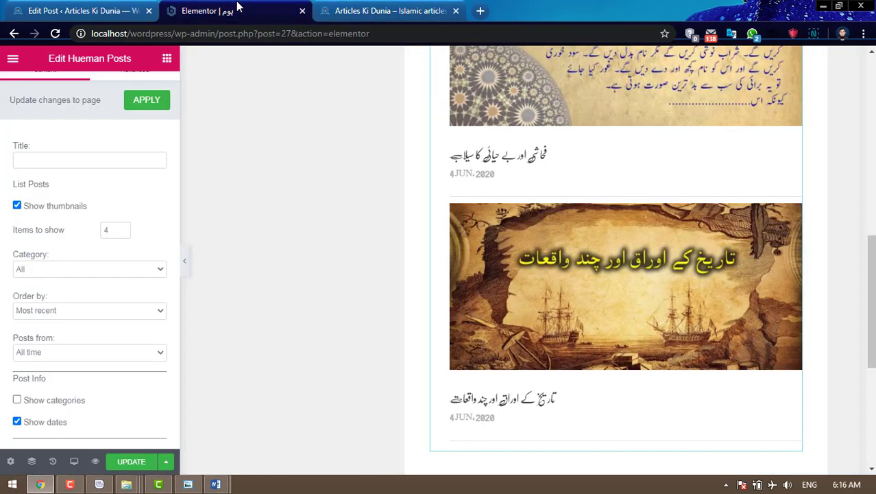
click(132, 461)
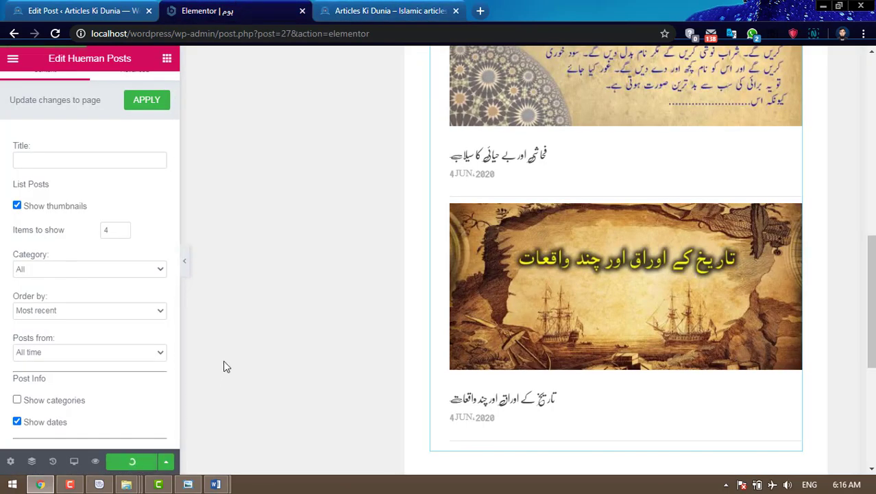
- Start a new blank post with Add New
click(87, 10)
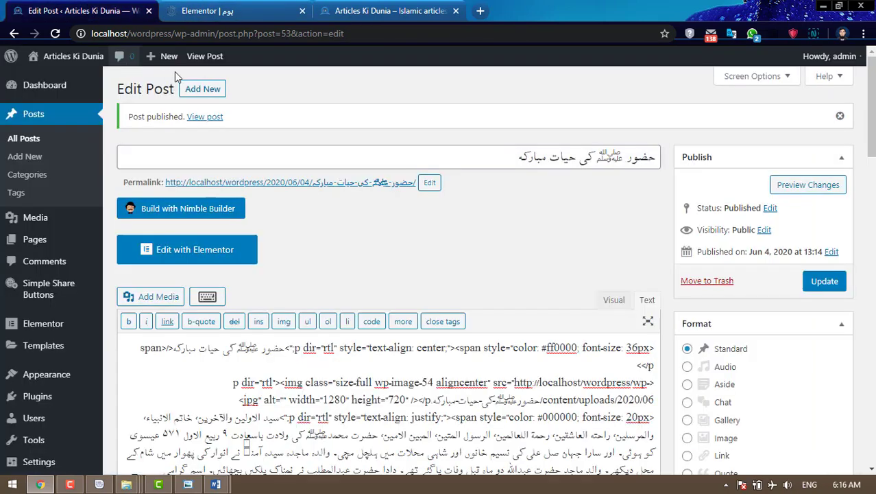
click(214, 92)
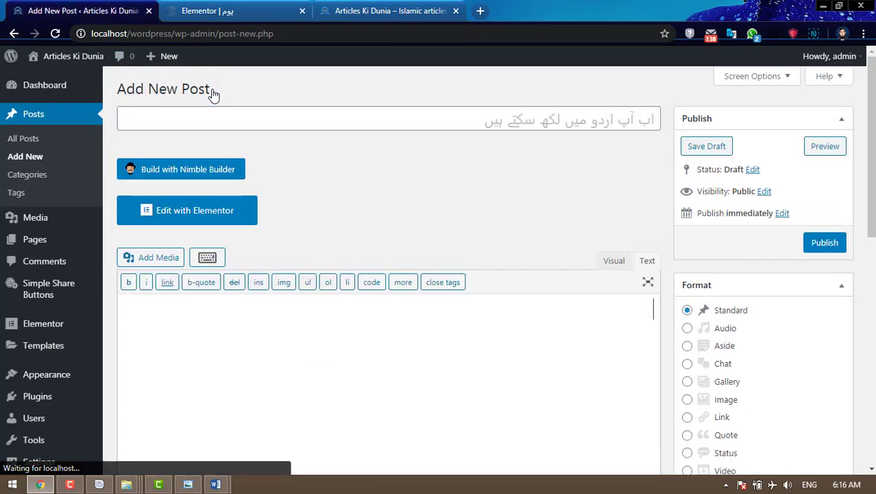
click(122, 483)
- In the 'complete' Explorer window, go back three folders toward Articles Ki Dunia website
click(262, 419)
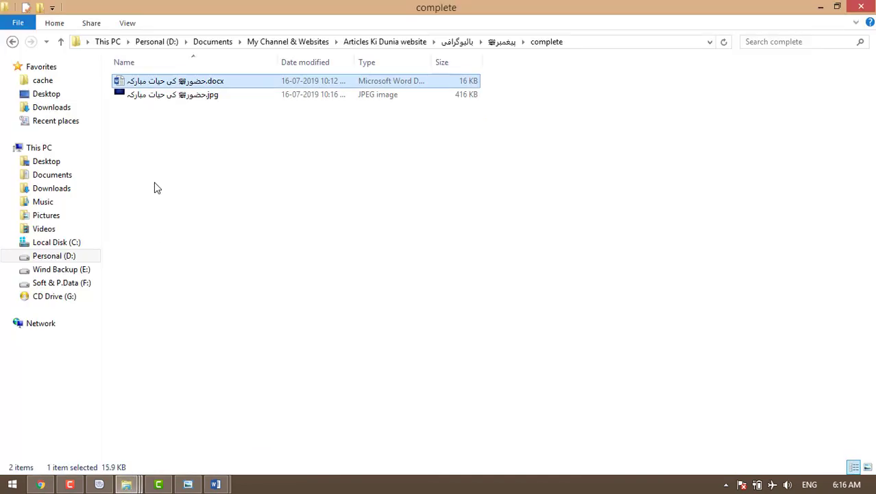
click(13, 42)
click(12, 41)
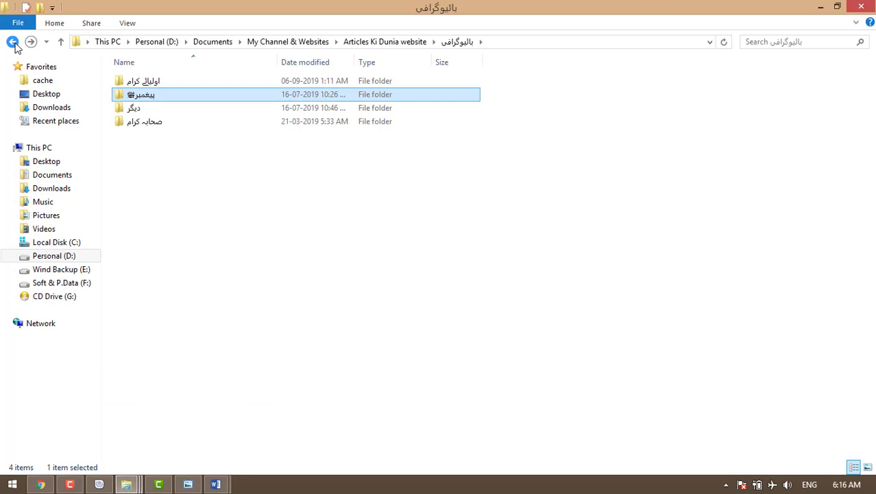
click(12, 42)
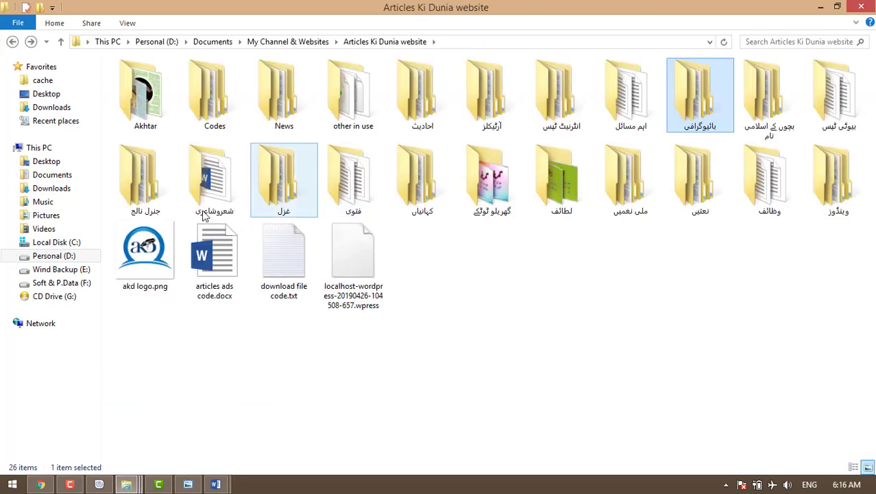
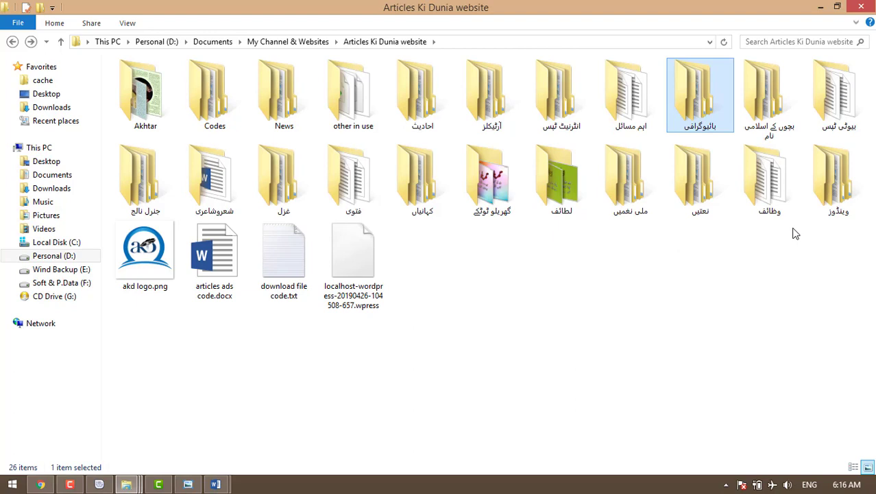
- Glance into the غزل folder, then open the آئی ٹی ٹپس page for editing in WordPress
double_click(284, 179)
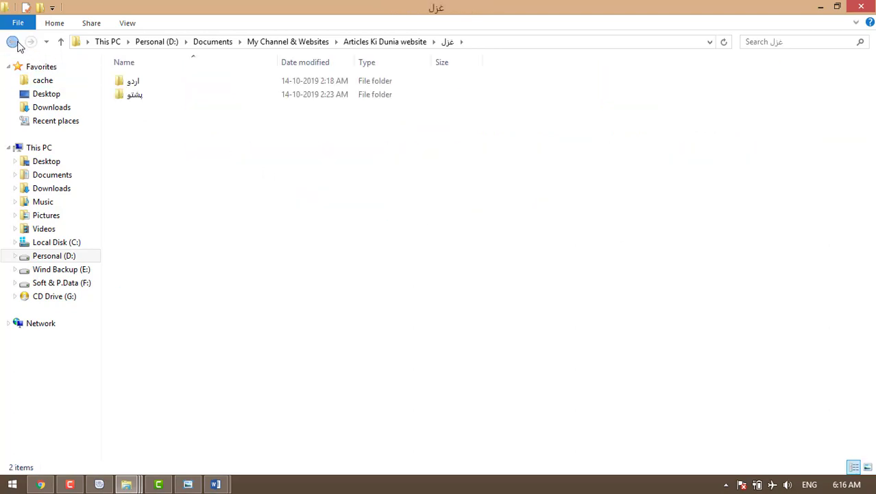
click(12, 41)
click(40, 484)
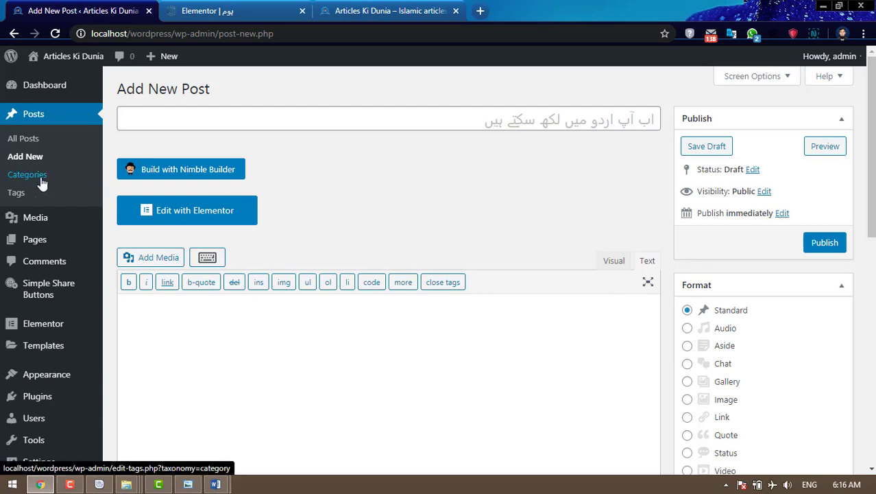
click(37, 238)
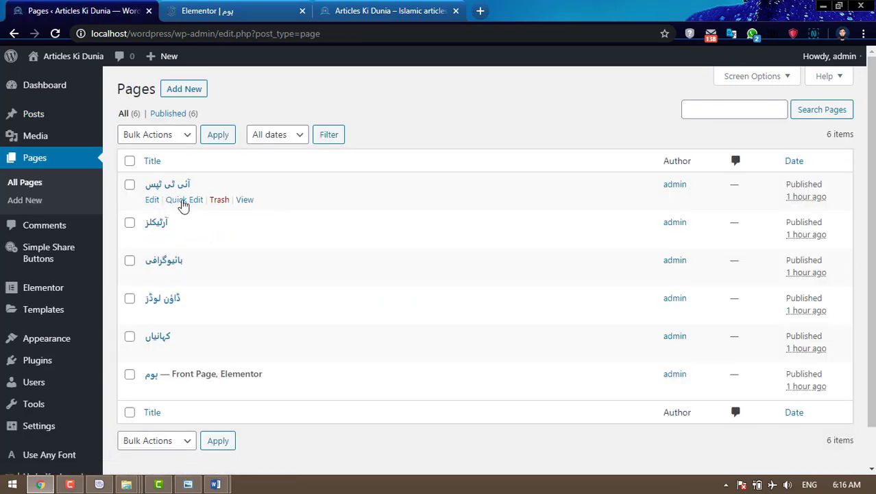
click(152, 202)
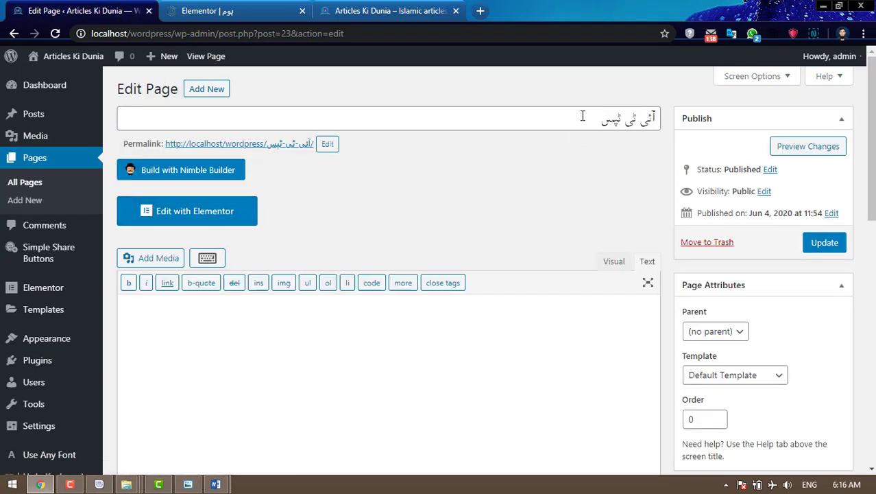
- Retitle the page پشتو غزل, make its permalink slug match, and update it
drag(589, 119, 656, 117)
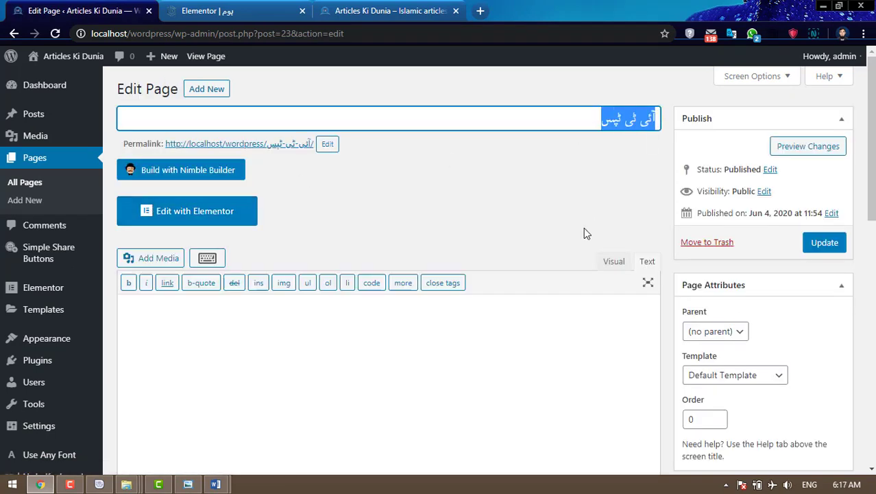
text(پشتو غزل)
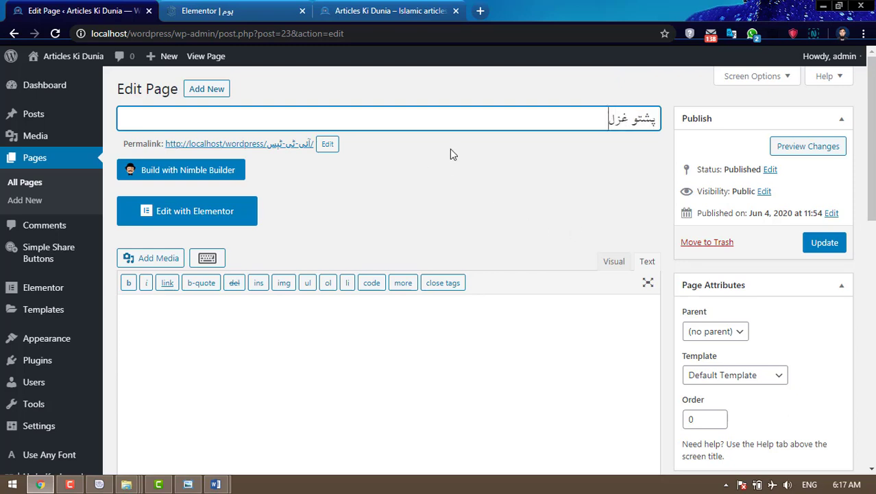
drag(598, 116, 672, 120)
key(ctrl+c)
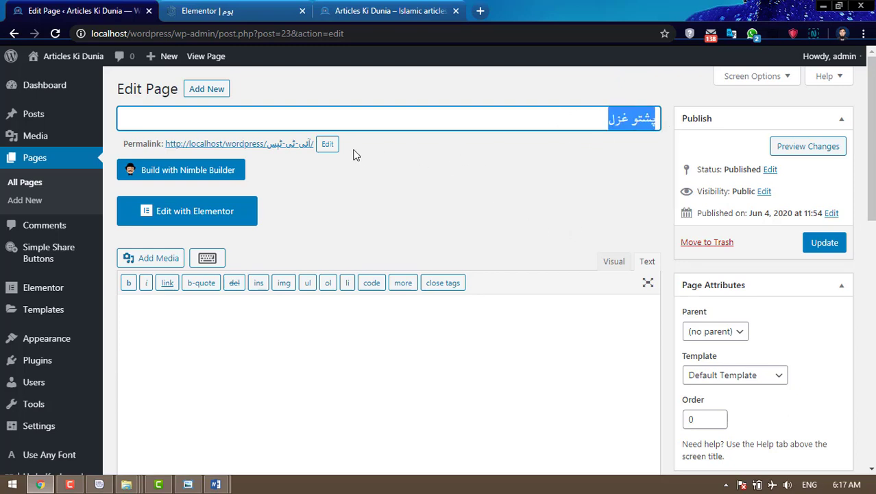
click(327, 144)
drag(339, 144, 269, 145)
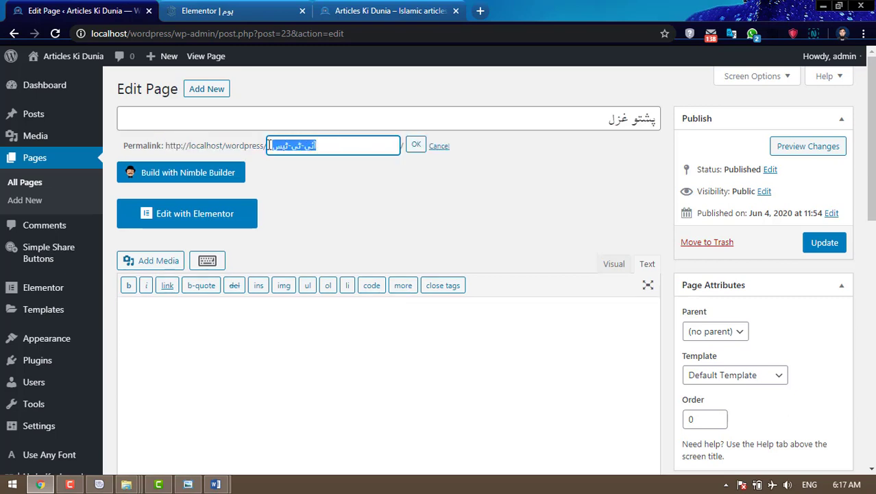
key(ctrl+v)
click(416, 145)
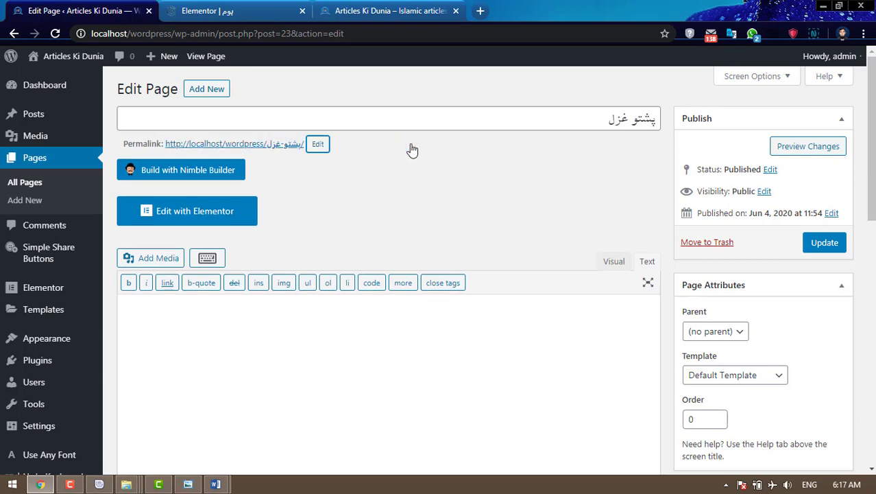
click(827, 244)
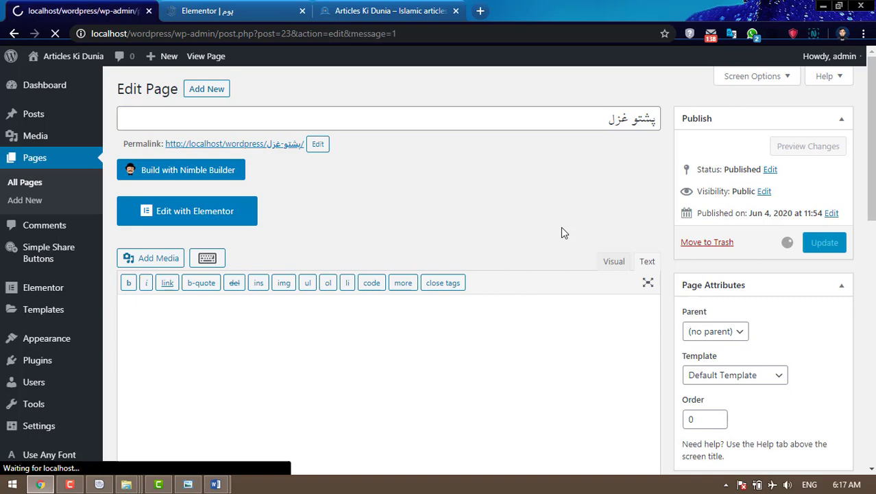
- Reload the live site to check the renamed menu item, then start a new post
click(388, 11)
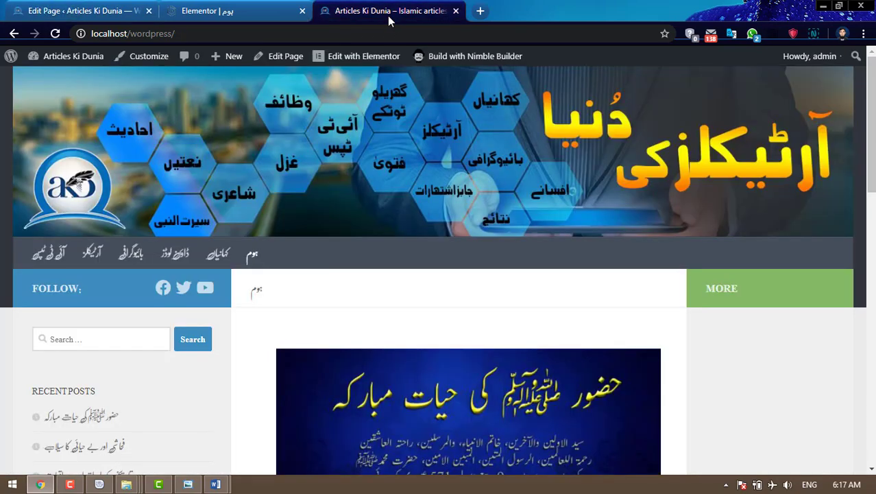
click(55, 33)
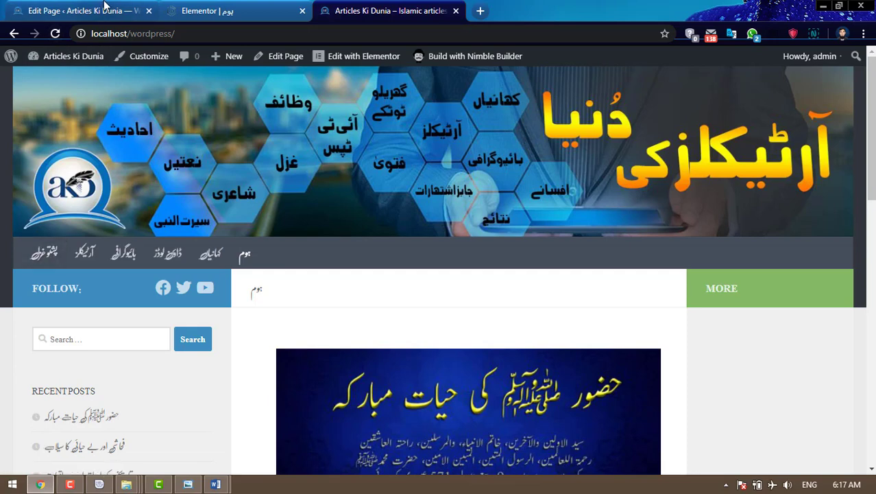
click(102, 10)
mouse_move(44, 113)
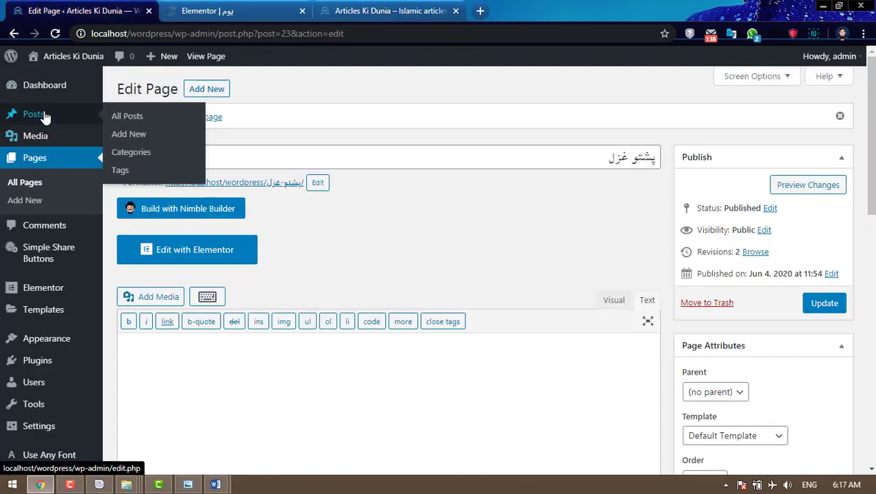
click(121, 136)
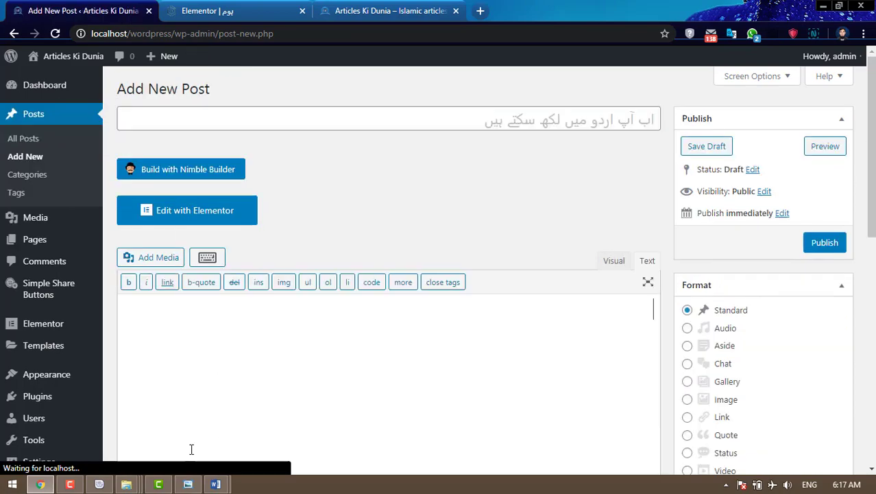
- Open 1.docx from غزل\پشتو\complete in Word, copy all its text, and return to the post title
mouse_move(216, 484)
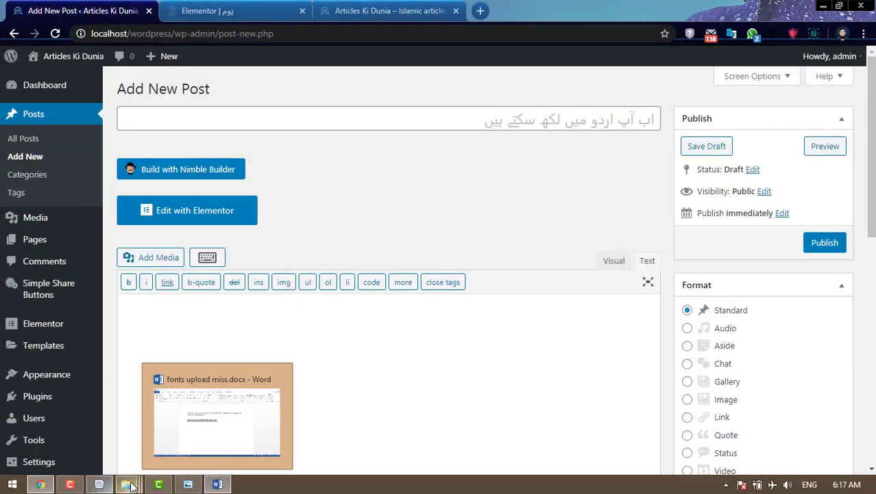
mouse_move(126, 484)
click(194, 447)
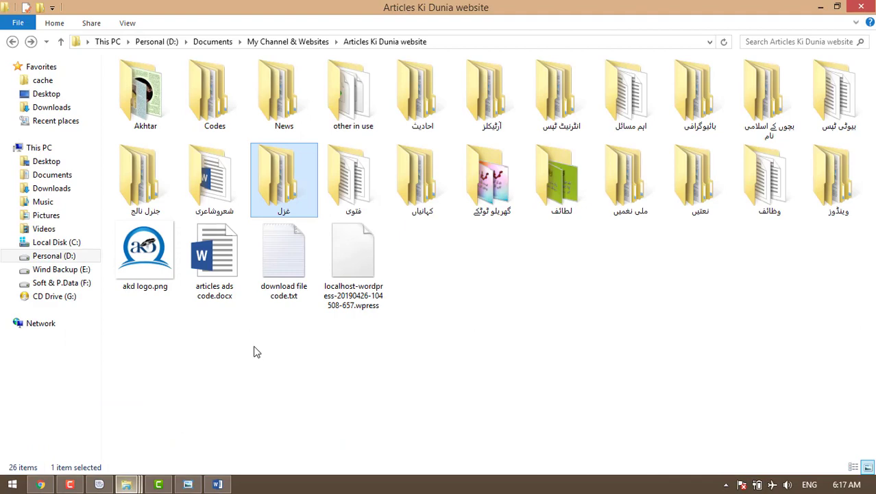
double_click(288, 192)
click(150, 97)
double_click(151, 97)
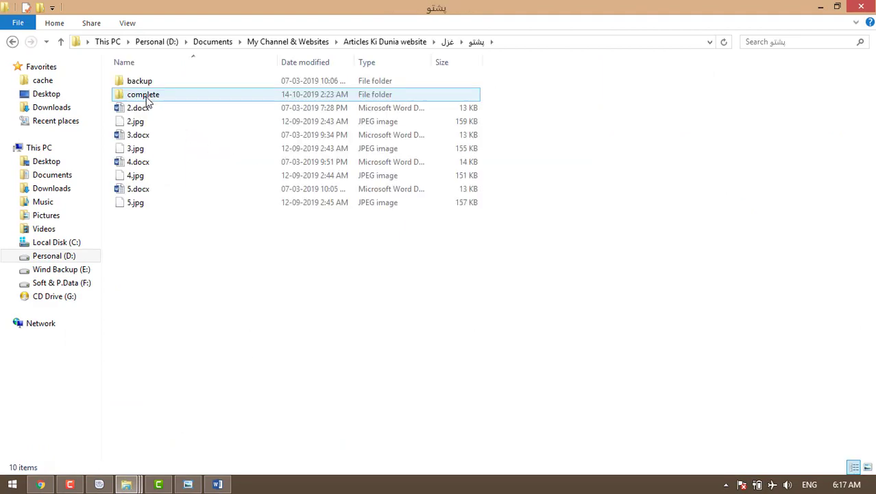
double_click(146, 97)
double_click(151, 82)
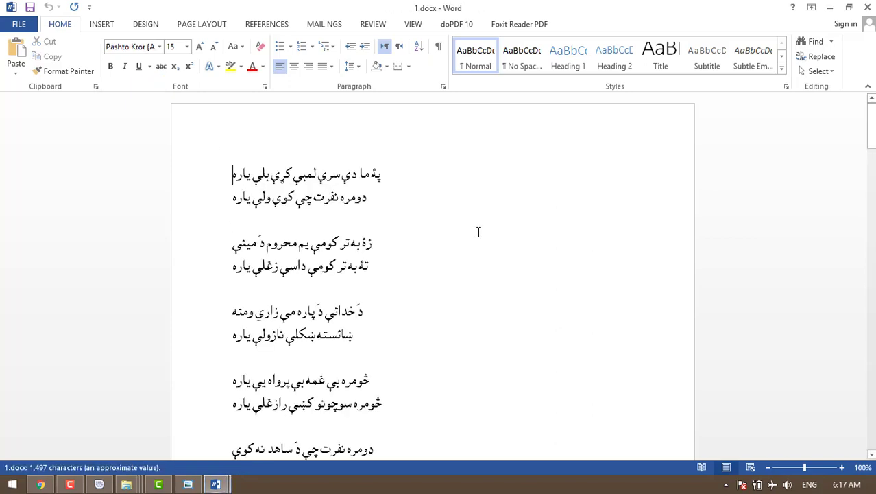
key(ctrl+a)
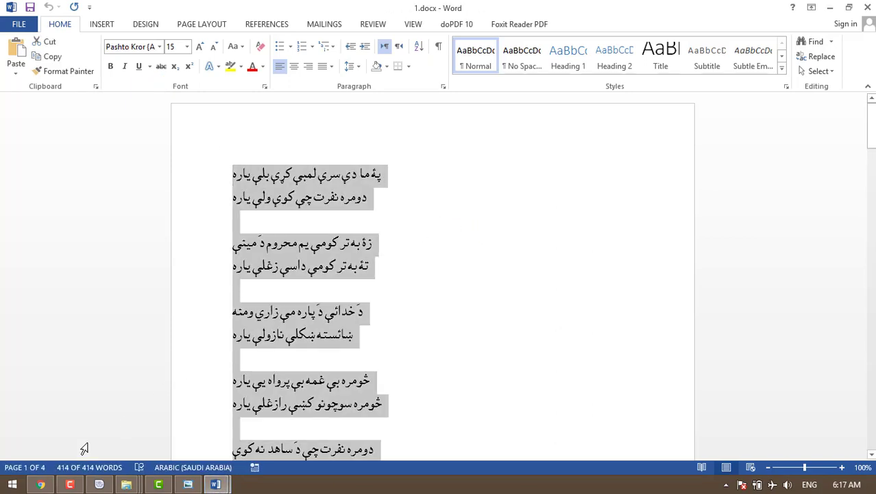
click(41, 485)
click(524, 118)
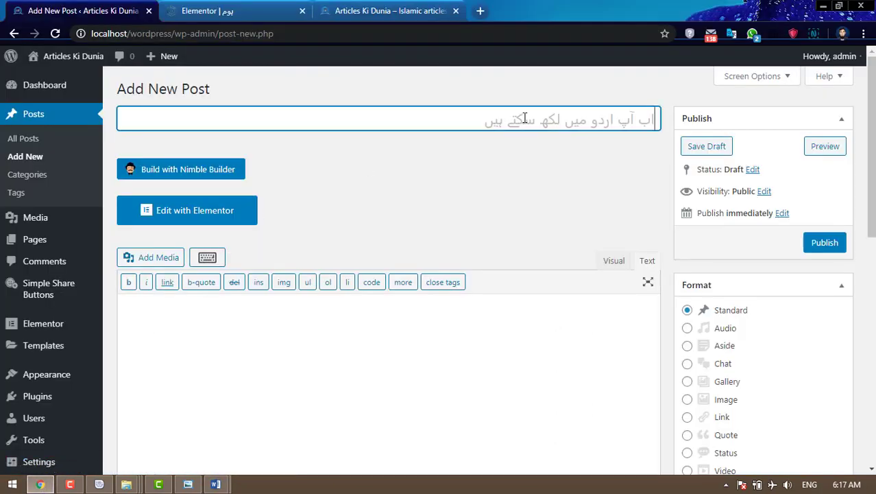
- Title the post پشتو غزل and paste the Pashto poem into the visual editor body
text(پشتو غزل)
click(615, 260)
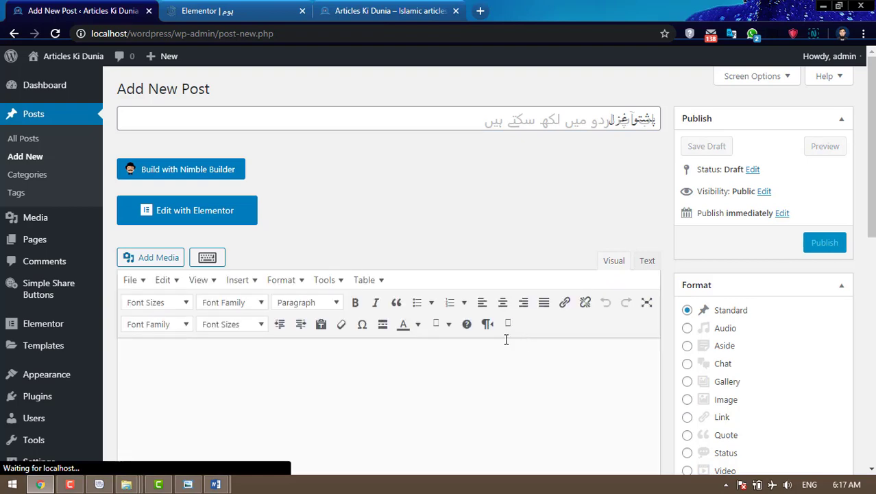
click(534, 374)
scroll(535, 376, down, 2)
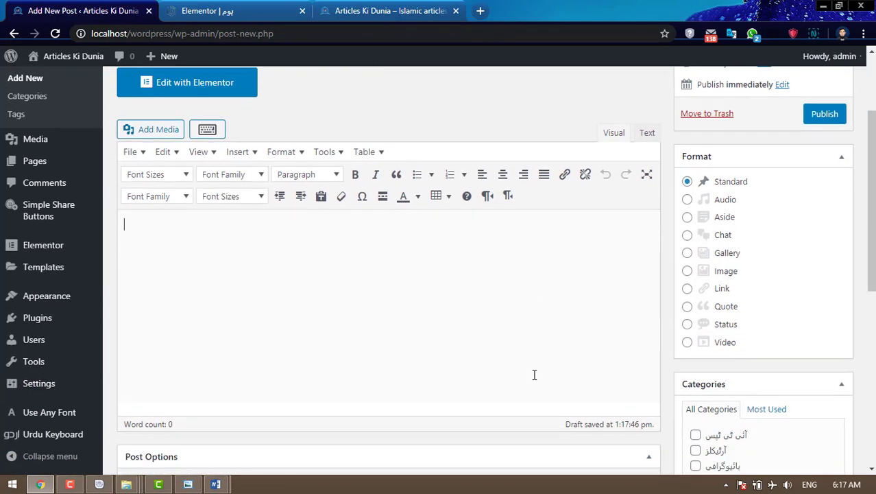
key(ctrl+v)
- Make the whole poem black, right-to-left and centered
key(ctrl+a)
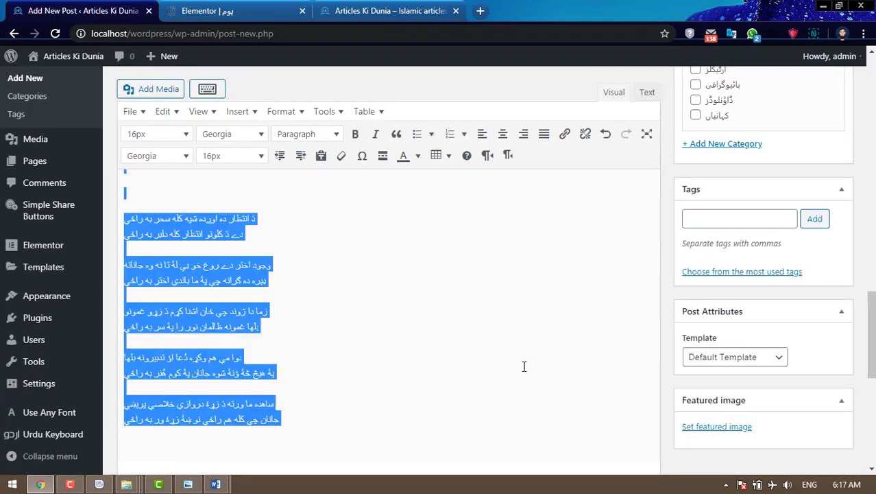
scroll(524, 366, up, 1)
click(419, 156)
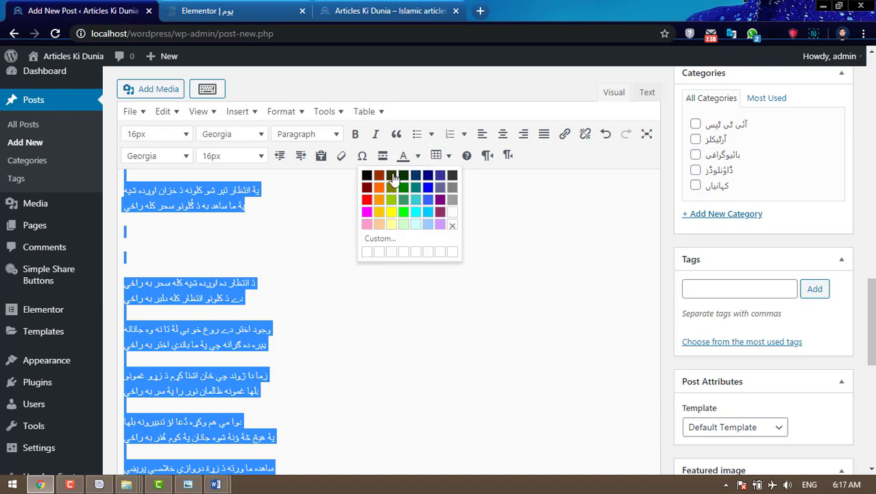
click(368, 176)
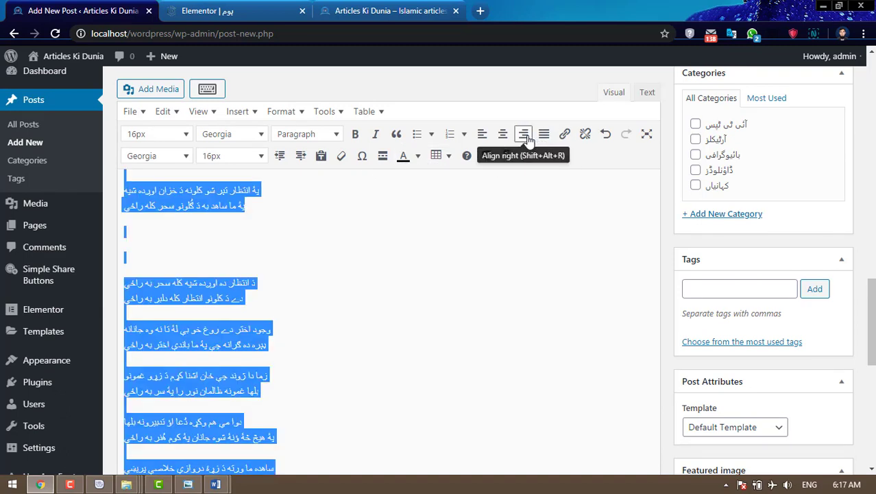
click(508, 156)
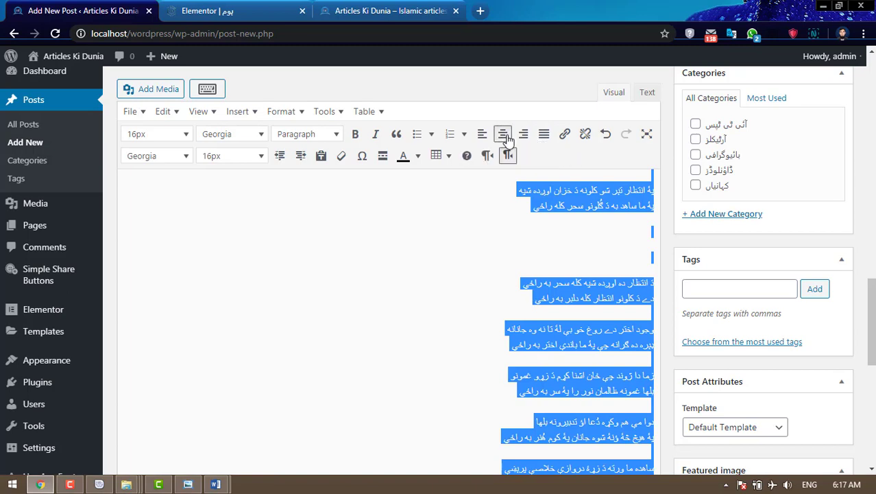
click(503, 134)
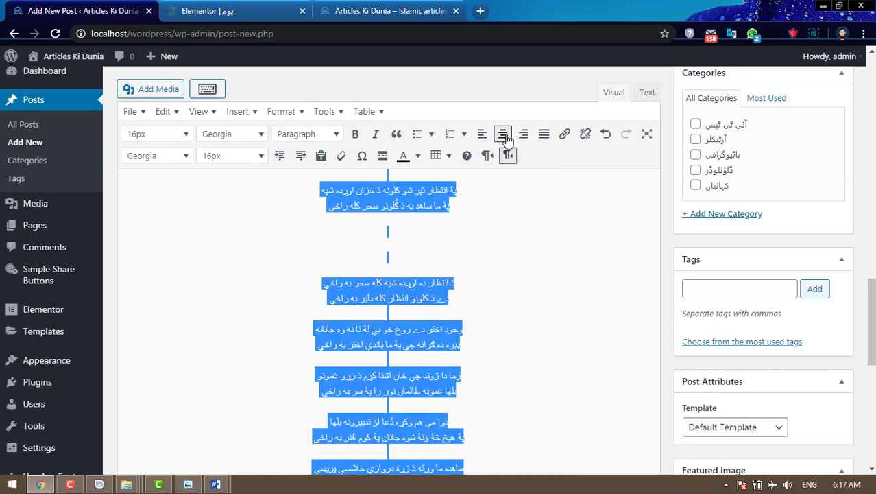
- Set the poem text to 24px font size
click(237, 158)
click(216, 307)
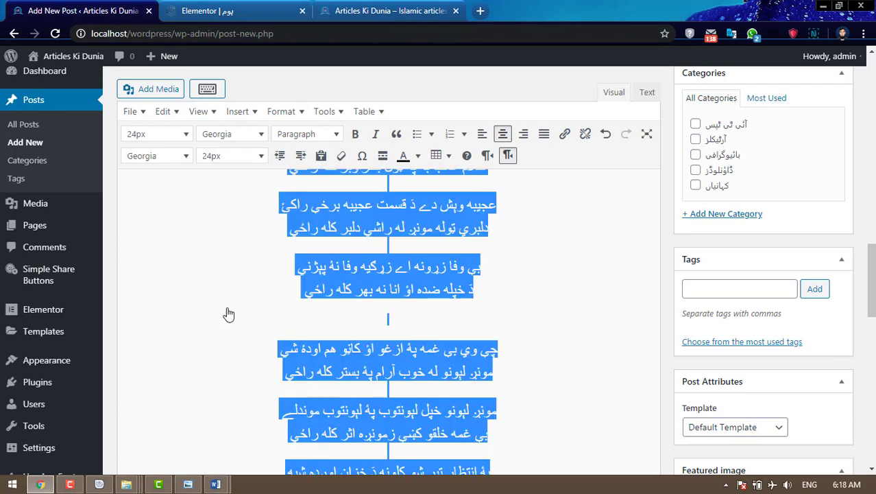
click(258, 158)
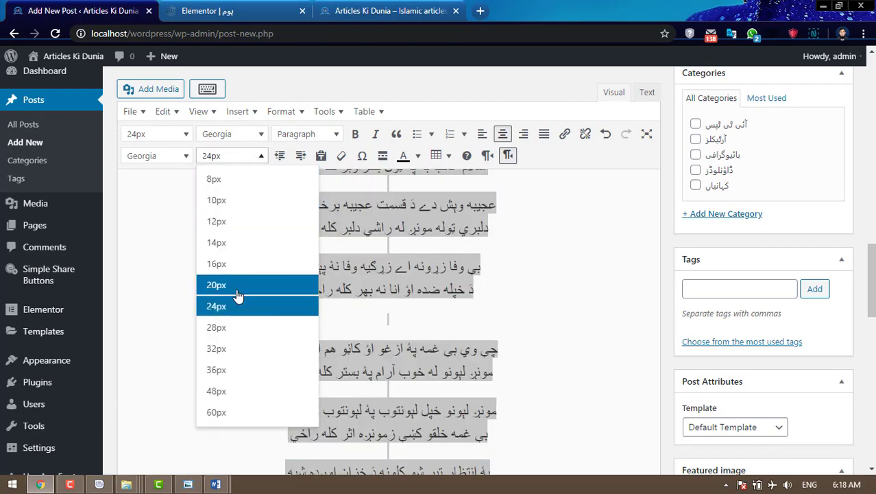
click(547, 274)
scroll(547, 274, up, 10)
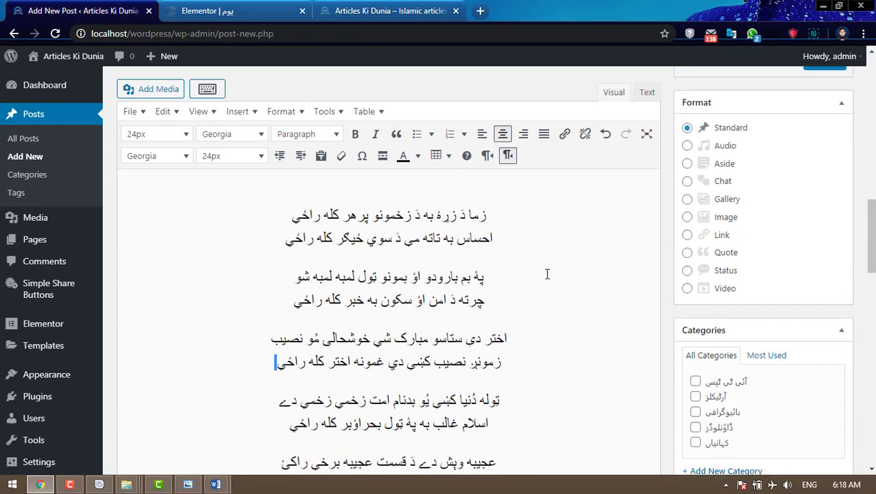
scroll(547, 274, up, 3)
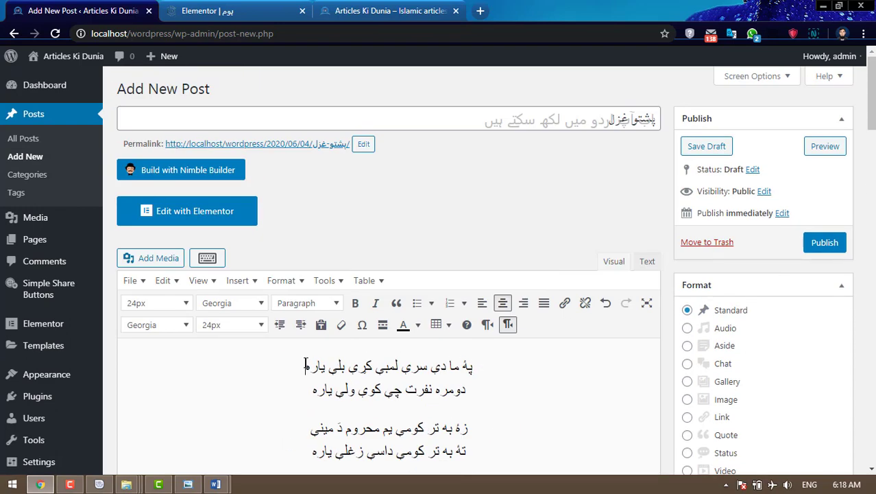
scroll(306, 363, down, 3)
scroll(306, 365, up, 4)
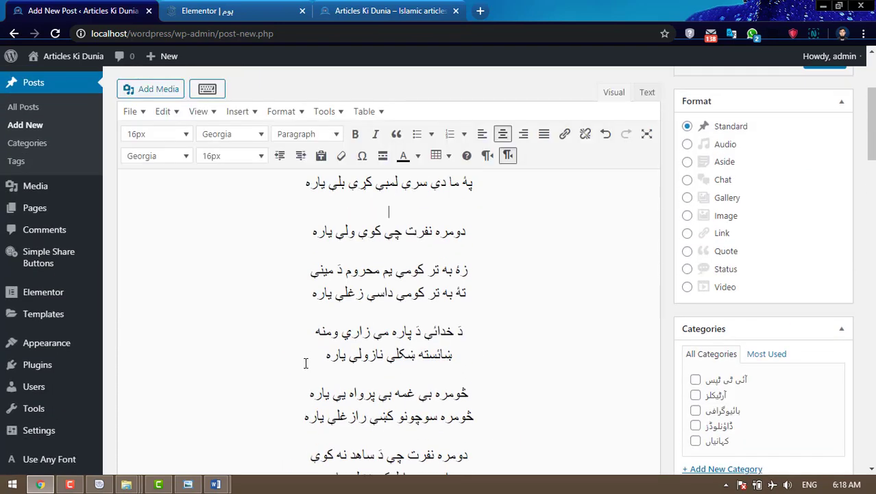
- Remove the stray line and add an empty line above the first verse
key(ctrl+z)
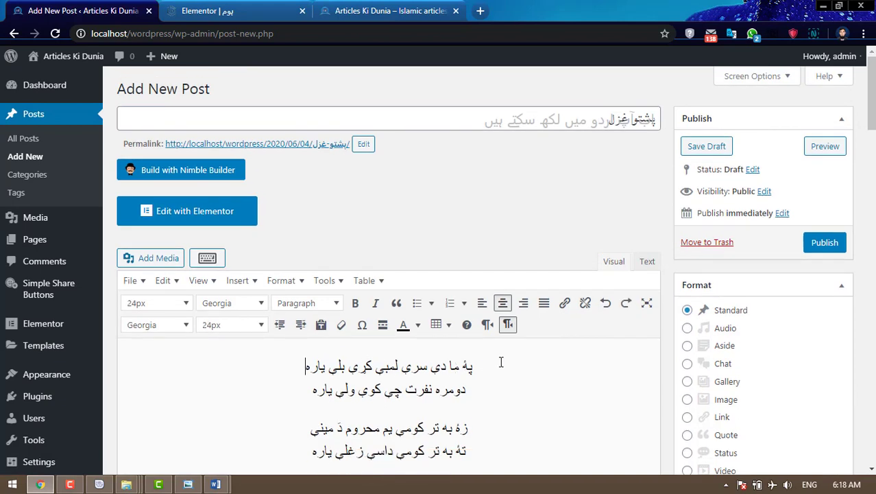
key(ctrl+y)
key(Up)
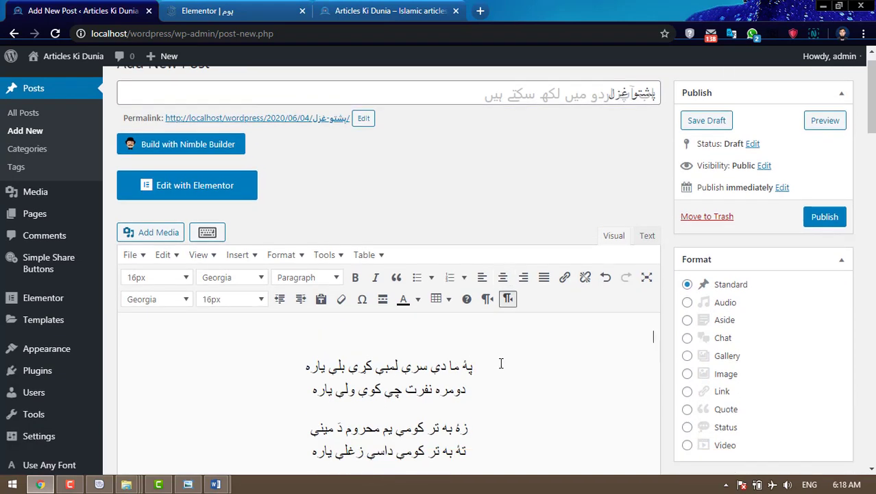
- Start a media upload and browse up to the Articles Ki Dunia website folder
click(168, 233)
click(182, 109)
click(494, 280)
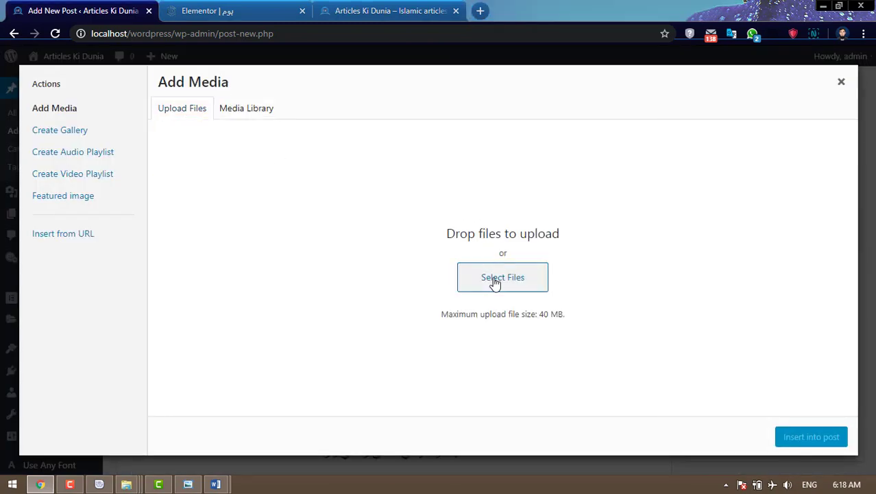
click(162, 31)
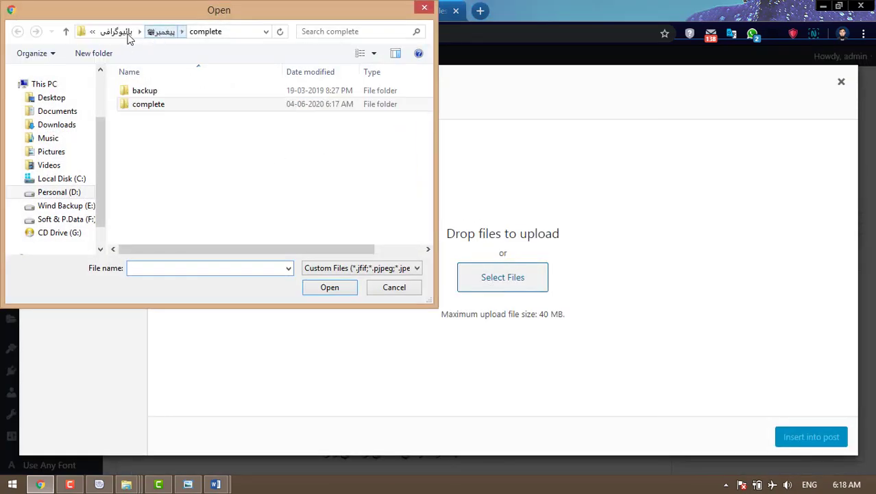
click(118, 32)
click(118, 32)
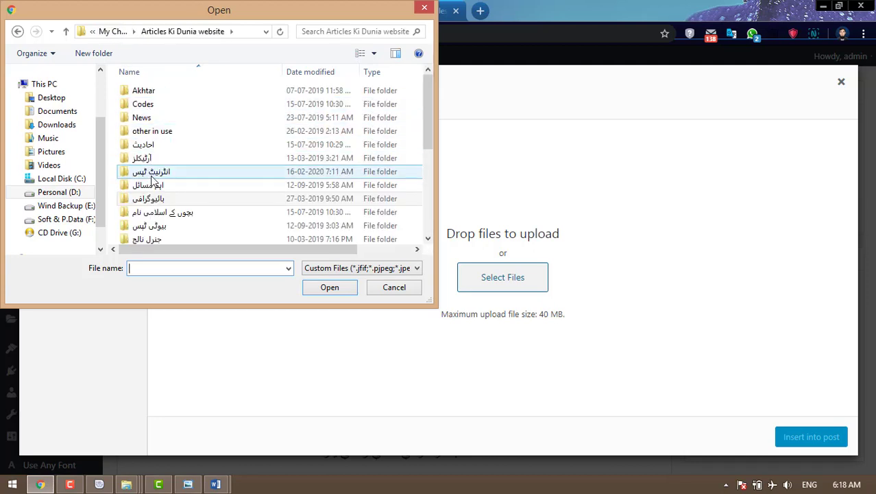
click(162, 218)
scroll(224, 185, down, 2)
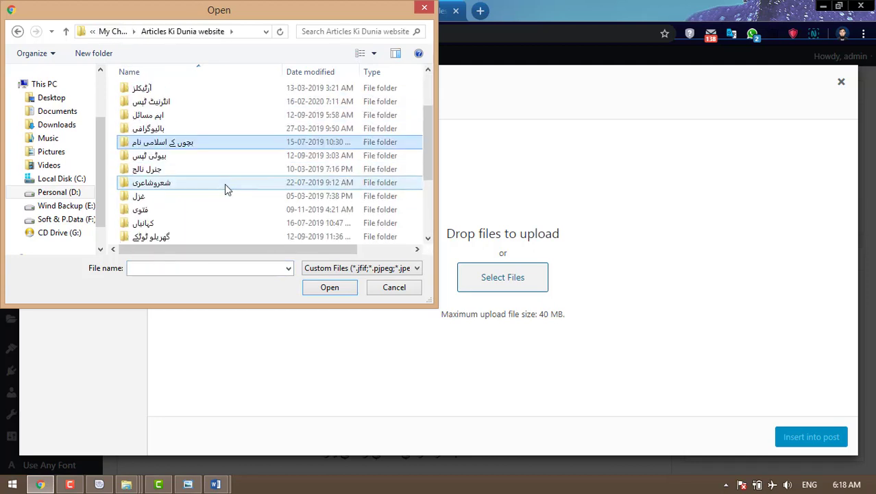
- Upload 1.jpg from غزل\پشتو\complete and insert it into the post above the poem
click(154, 196)
double_click(155, 196)
double_click(157, 103)
double_click(156, 103)
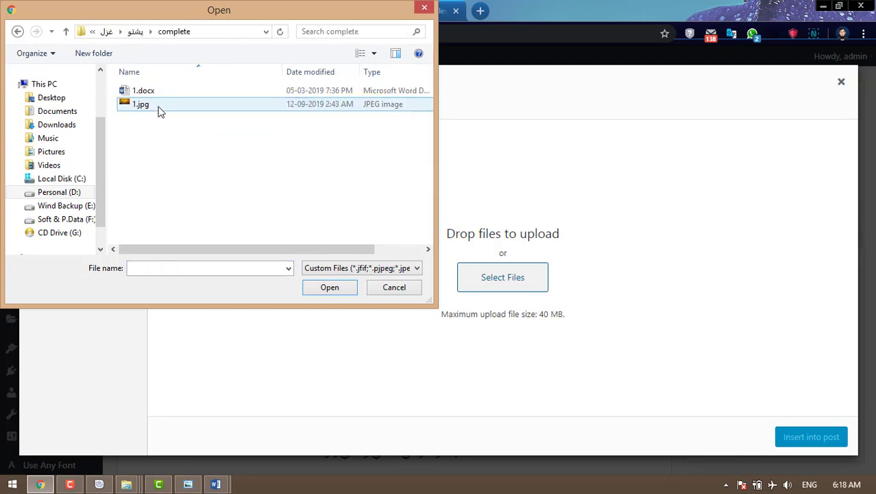
click(156, 104)
click(342, 291)
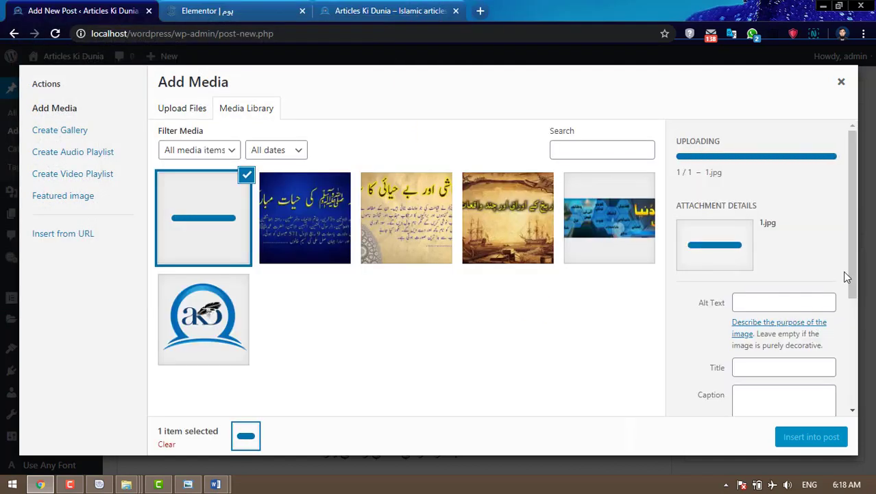
click(819, 443)
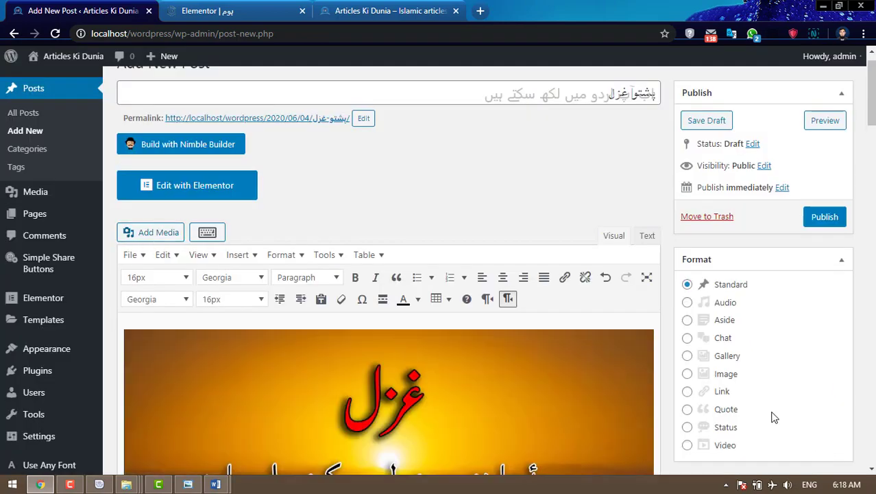
scroll(822, 330, down, 2)
scroll(825, 330, down, 2)
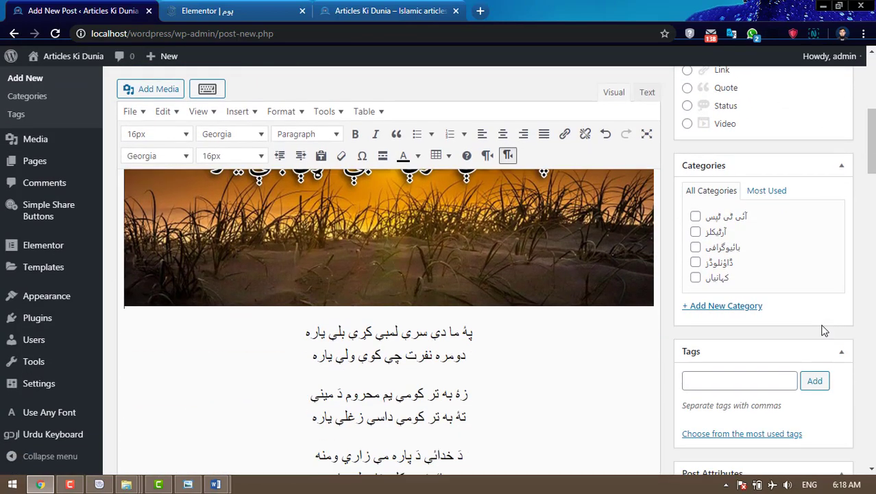
scroll(824, 330, up, 2)
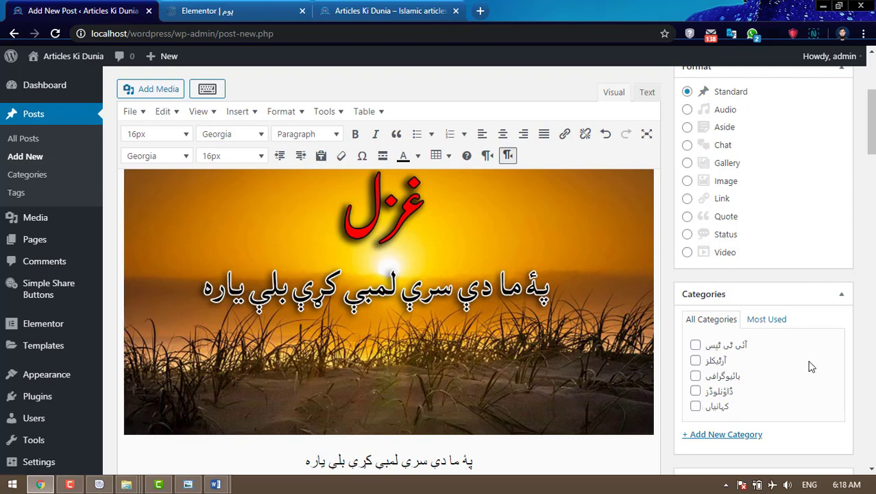
scroll(812, 367, down, 1)
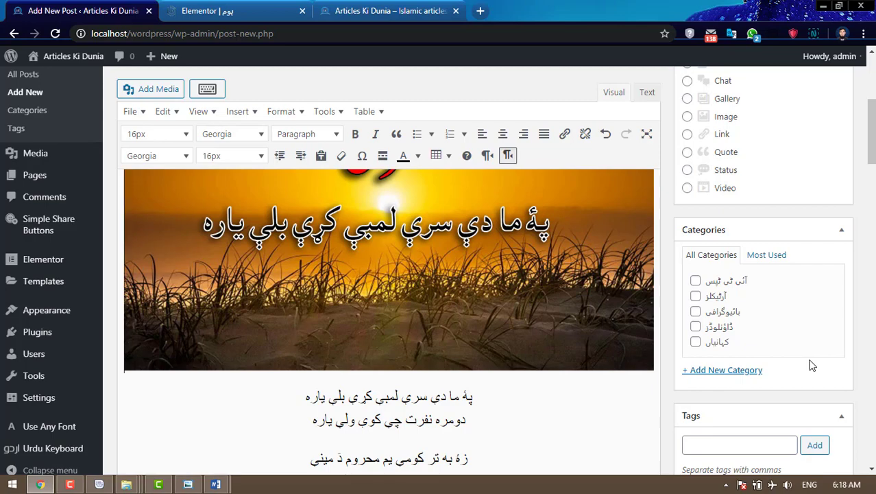
scroll(811, 366, up, 4)
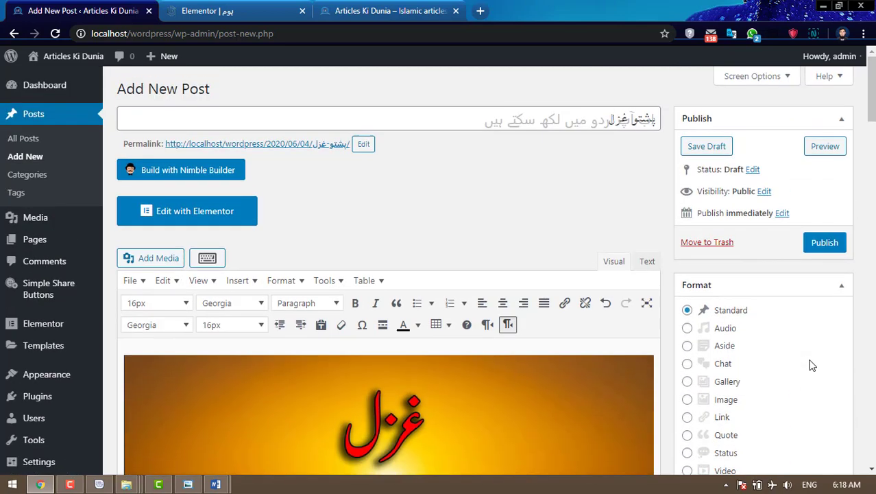
- Save the post as a draft and retype the first category's name as پشتو غزل
click(713, 147)
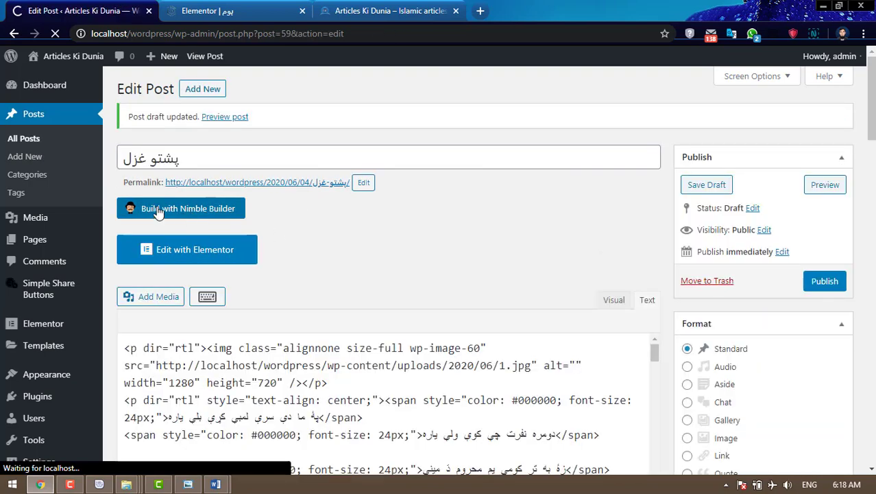
click(41, 181)
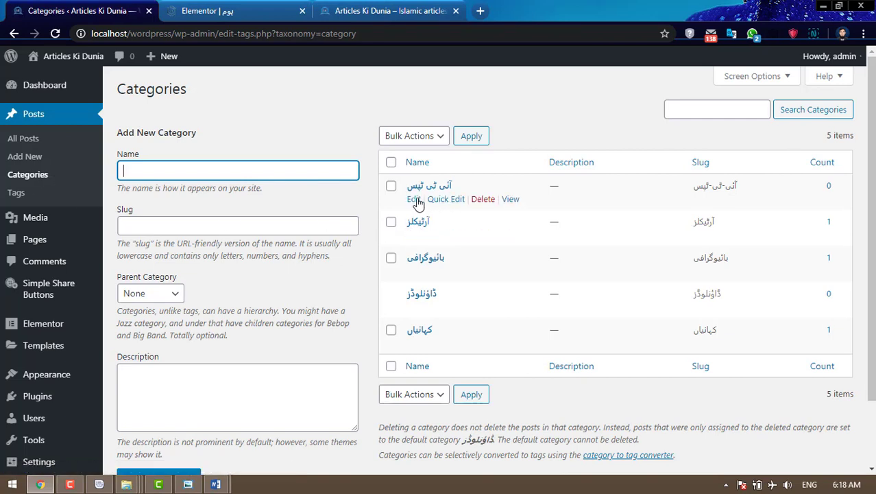
click(415, 200)
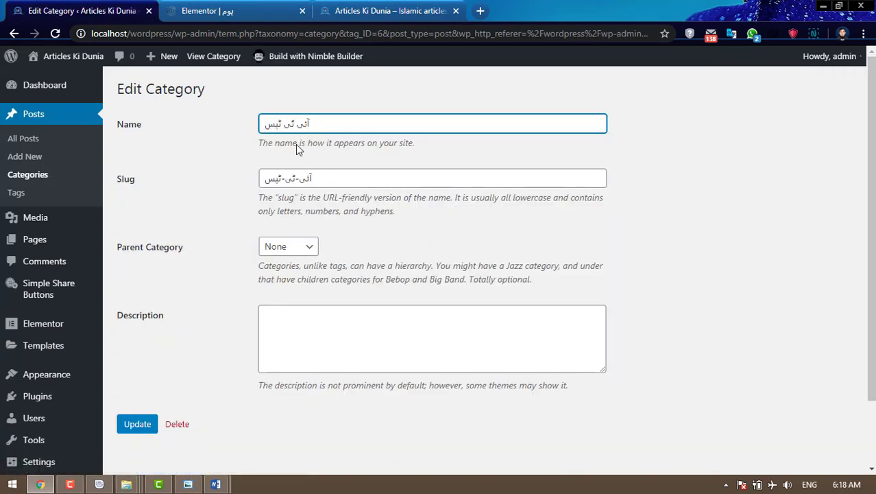
drag(326, 124, 249, 130)
text(px)
key(super+space)
key(super+space)
- Clear the category slug so it becomes پشتو-غزل, update it, and list all posts
drag(319, 177, 231, 179)
key(BackSpace)
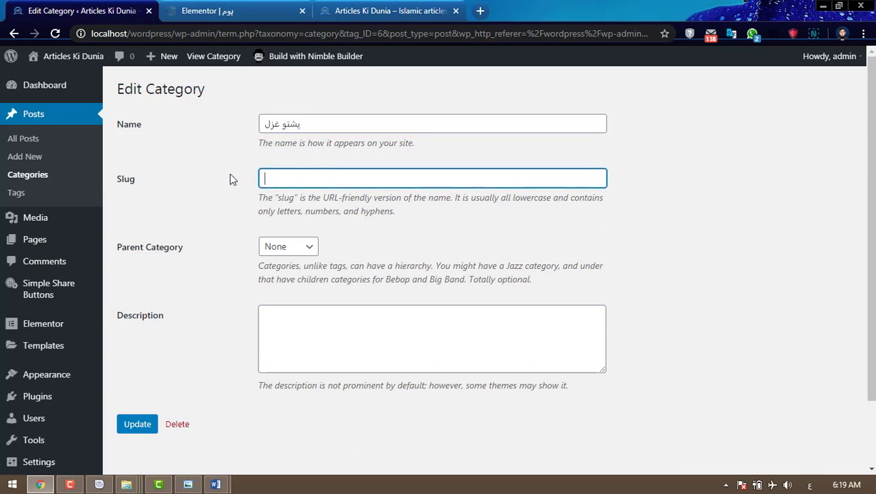
click(135, 426)
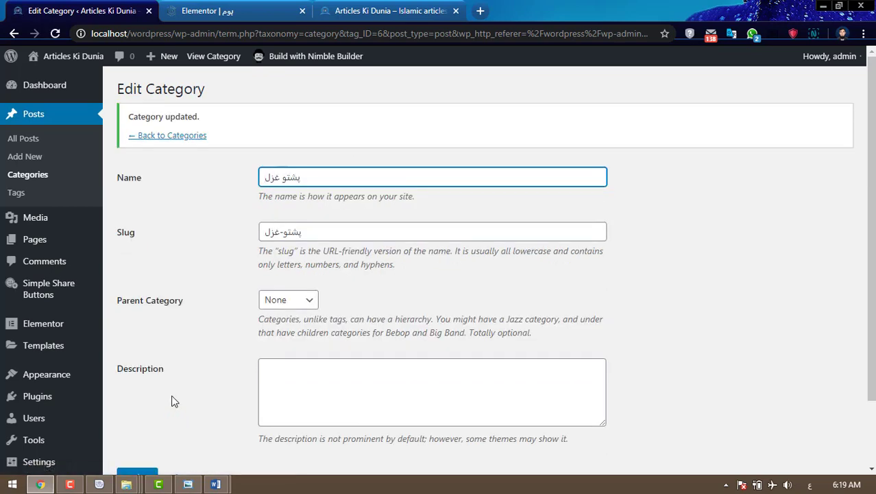
key(super+space)
key(super+space)
key(super+space)
click(33, 142)
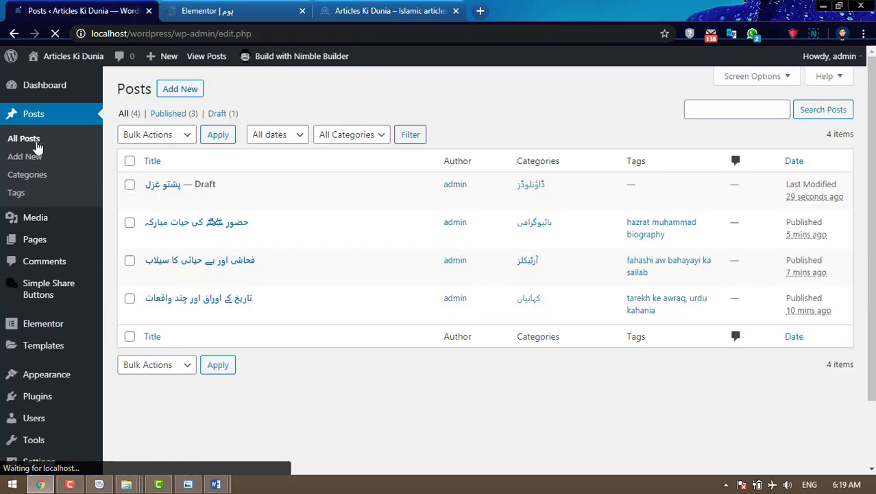
- Open the پشتو غزل draft and assign it the پشتو غزل category
mouse_move(201, 211)
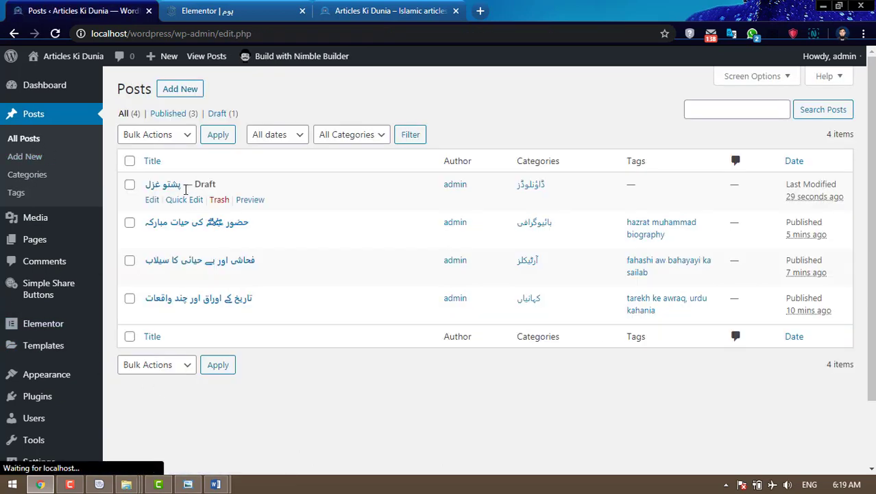
click(153, 203)
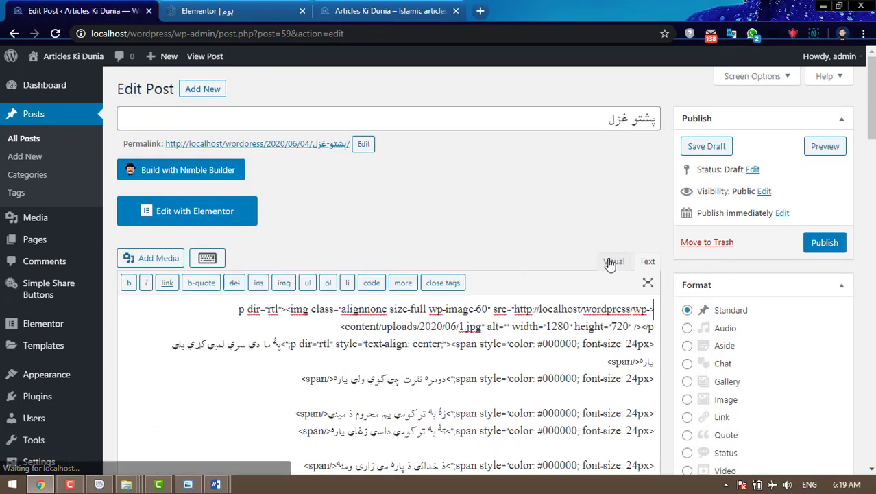
click(611, 272)
scroll(722, 296, down, 7)
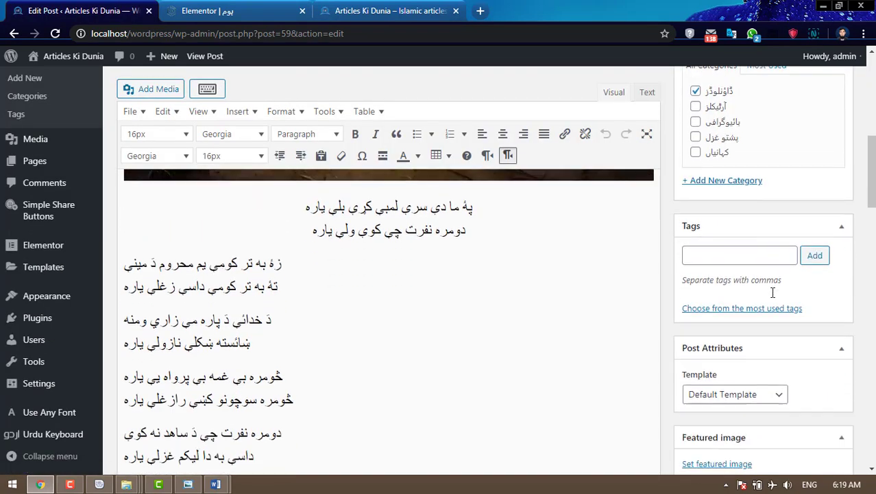
scroll(773, 298, up, 1)
scroll(774, 297, up, 2)
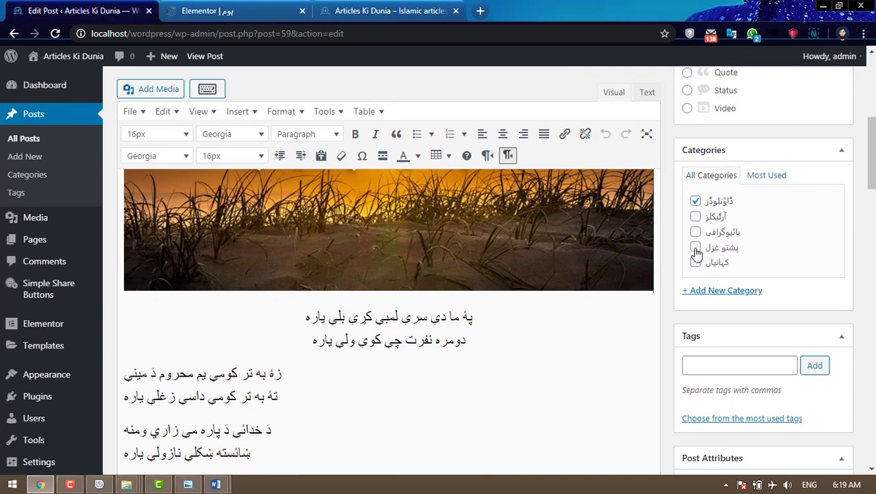
click(696, 202)
- Add the tag pashto ghazal to the post
scroll(807, 240, down, 2)
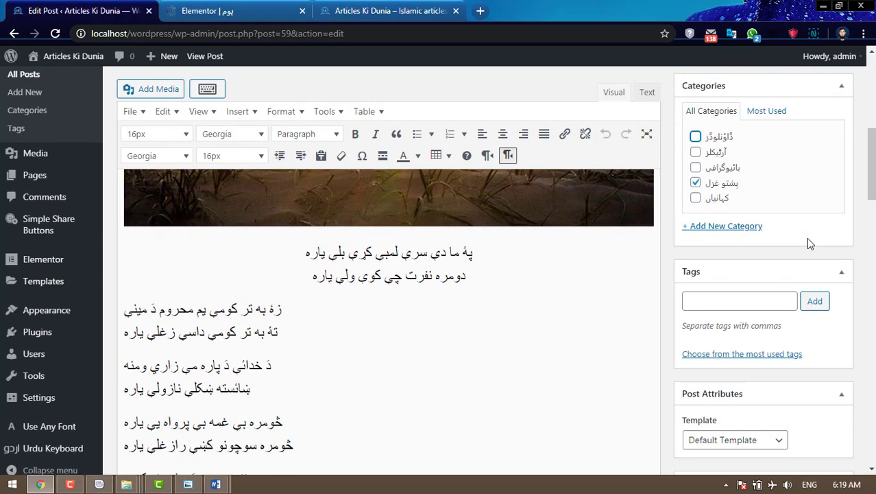
click(764, 233)
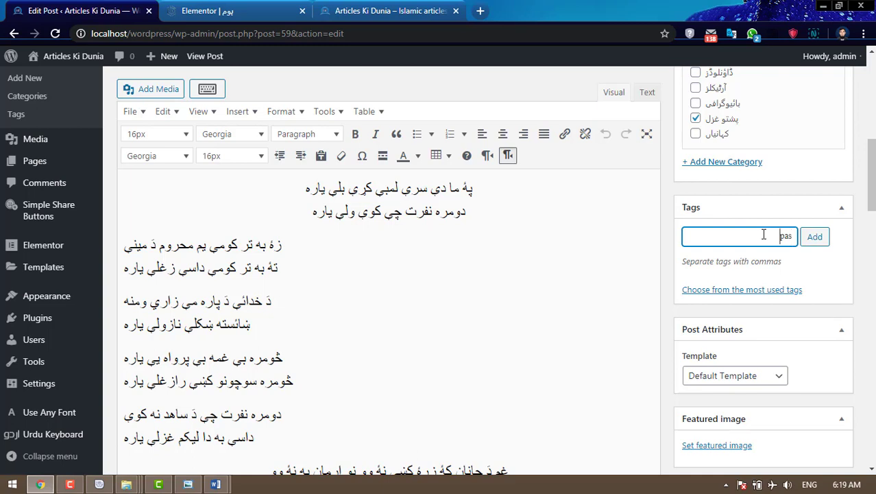
text(pashto ghazal)
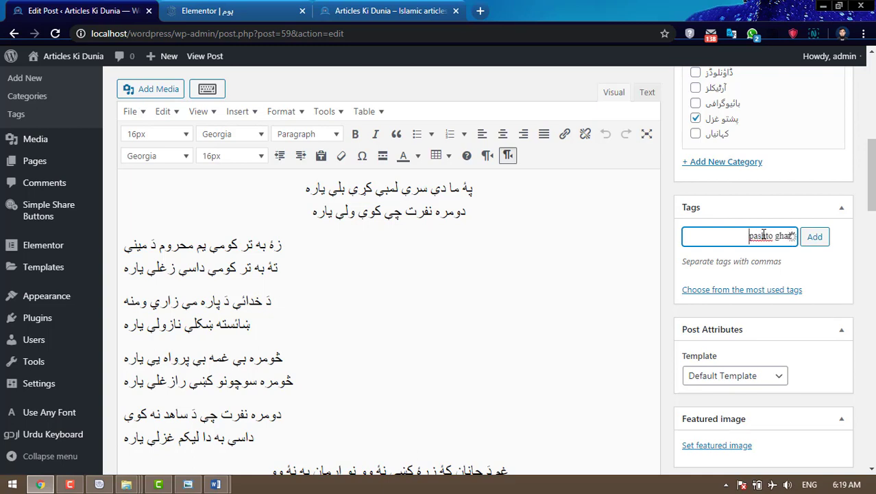
click(816, 238)
- Set the ghazal image 1.jpg as the post's featured image
scroll(830, 341, down, 3)
click(717, 426)
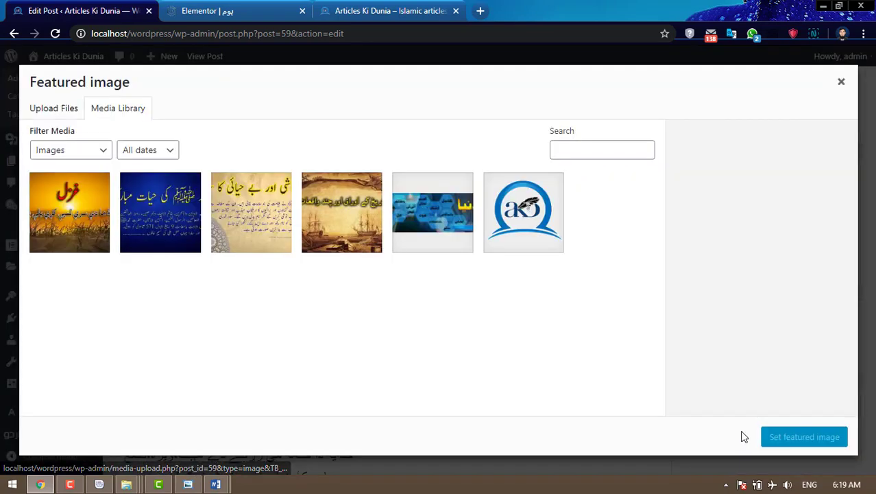
click(106, 200)
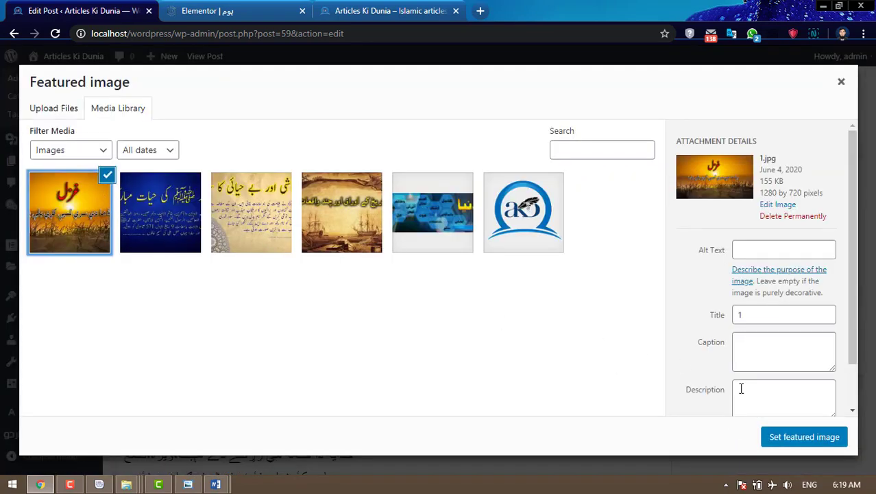
click(793, 439)
scroll(504, 285, up, 5)
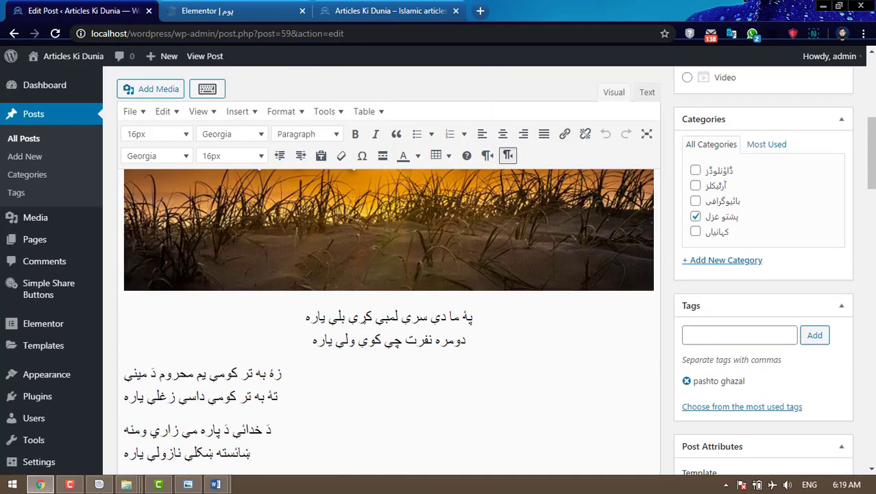
scroll(504, 284, down, 2)
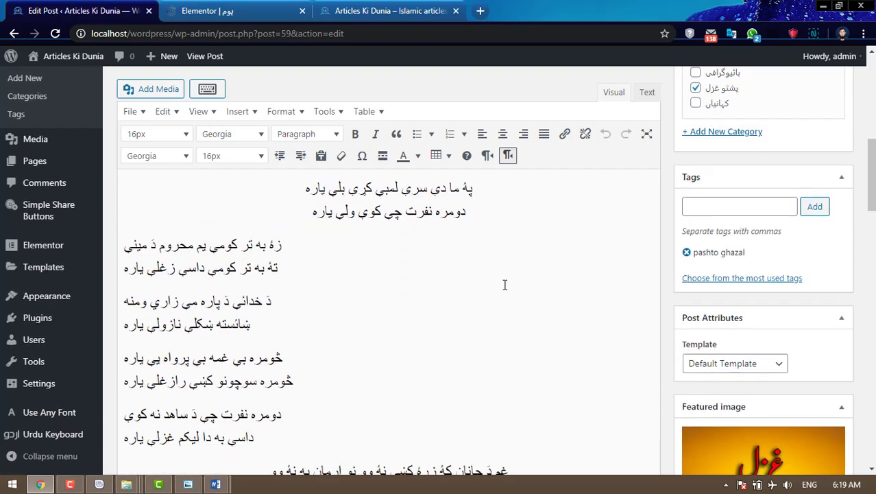
- Right-align the third and دومره نفرت stanzas and left-align the centred غم دَ جانان stanza
click(235, 321)
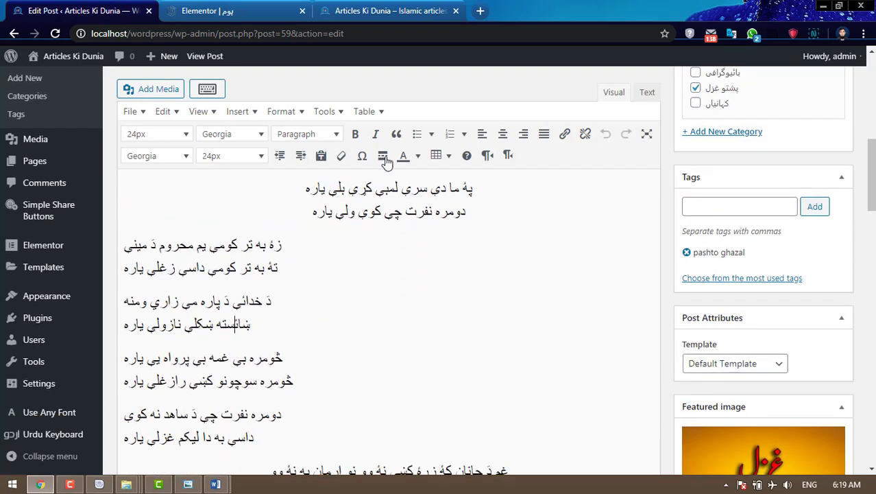
click(523, 133)
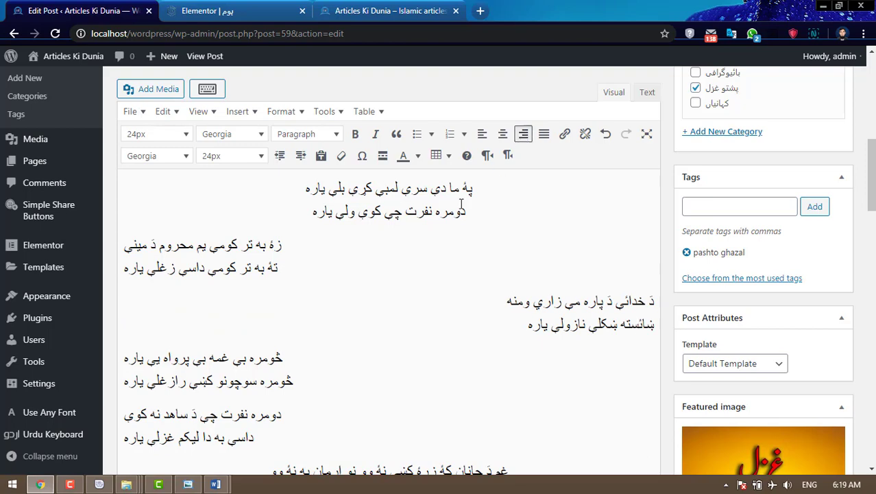
scroll(305, 325, up, 2)
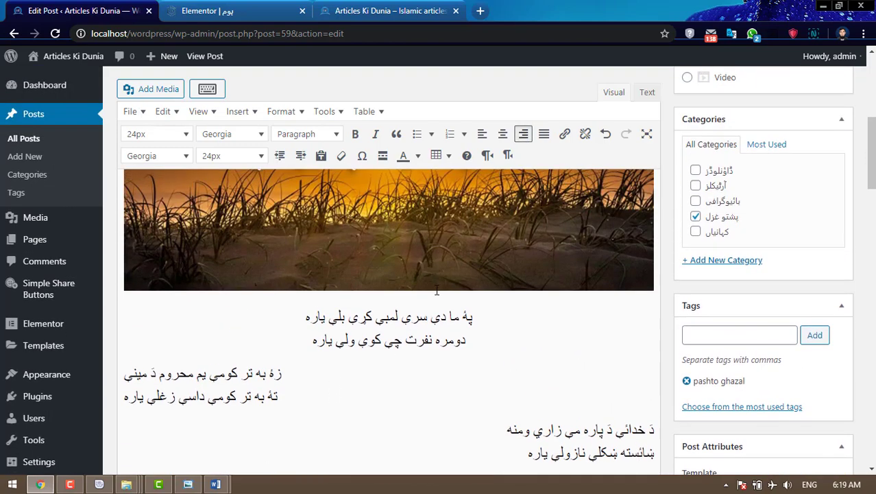
scroll(437, 293, down, 2)
click(247, 410)
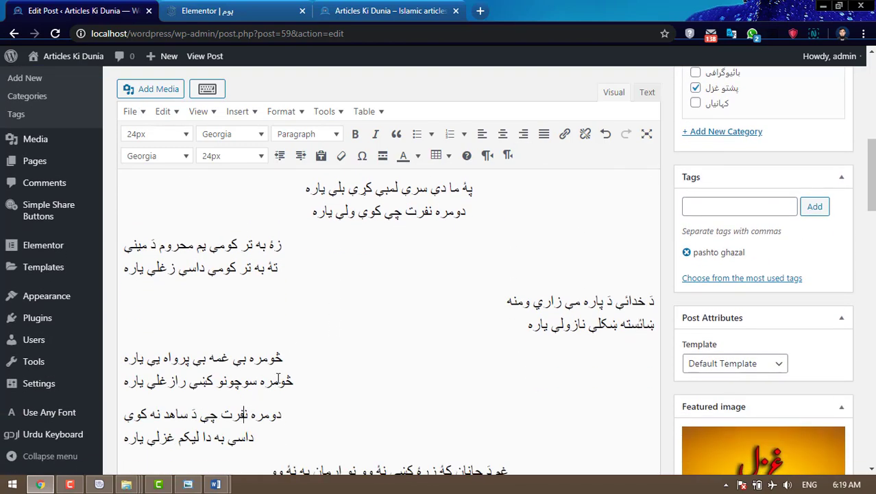
click(508, 155)
scroll(493, 237, down, 1)
scroll(494, 237, down, 2)
click(435, 278)
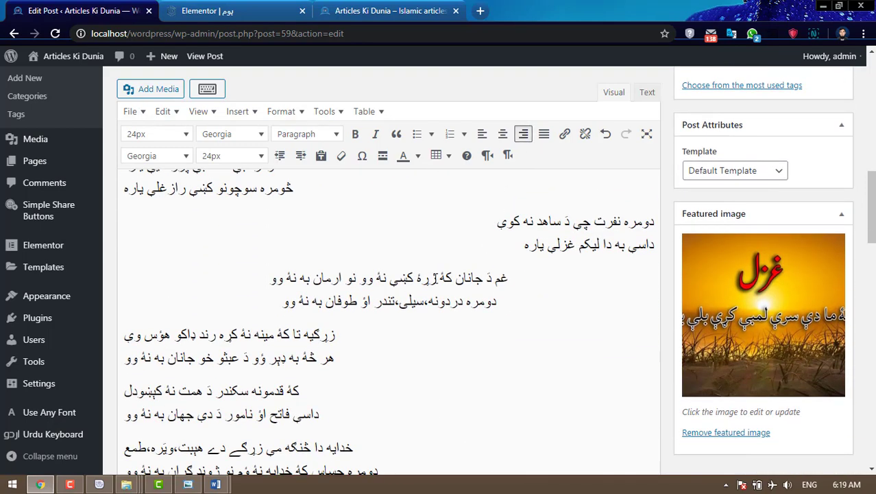
click(482, 134)
- Right-align the زرکیه, خدایه, زما دَ زړهٔ and اختر دی ستاسو stanzas
scroll(390, 258, down, 2)
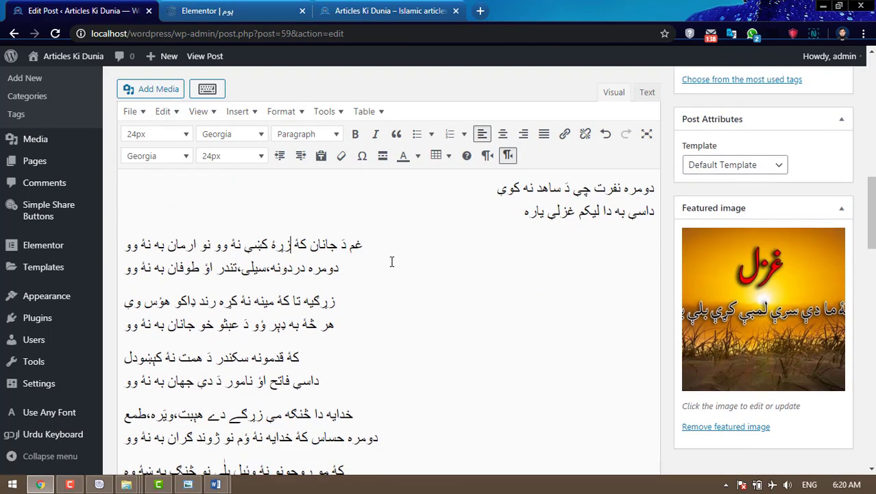
click(523, 134)
click(336, 319)
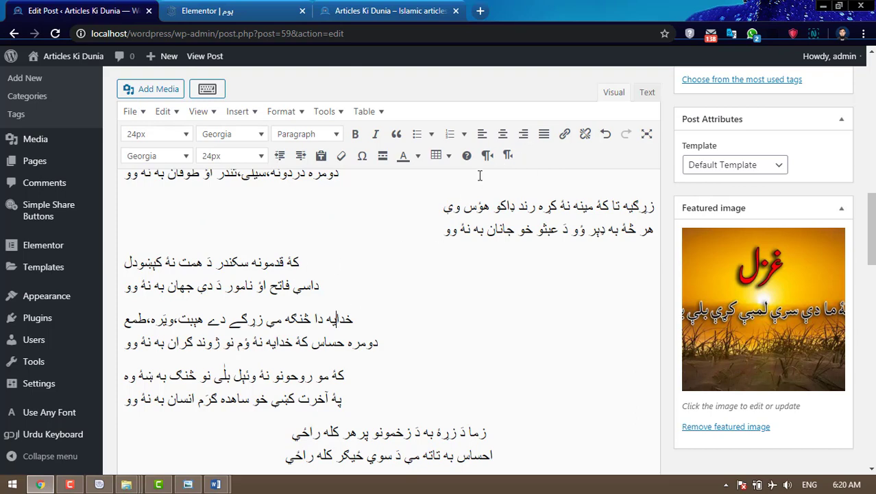
click(523, 134)
scroll(369, 350, down, 2)
click(445, 326)
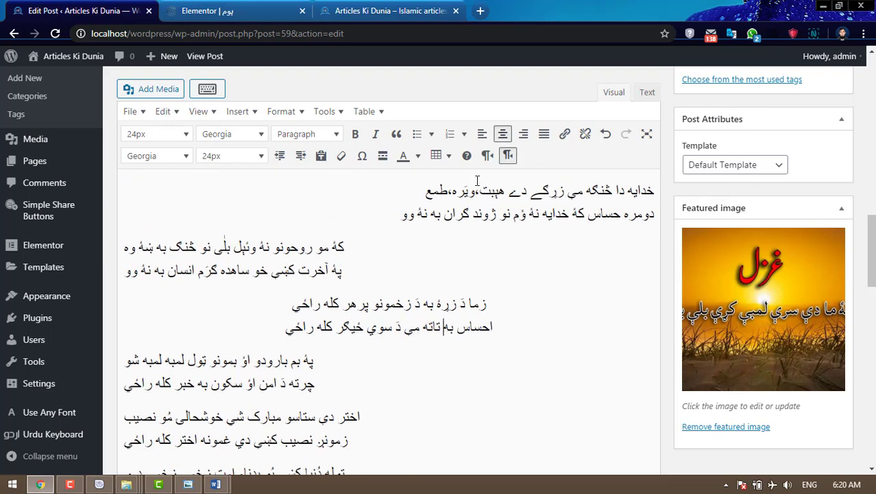
click(523, 134)
scroll(438, 286, down, 1)
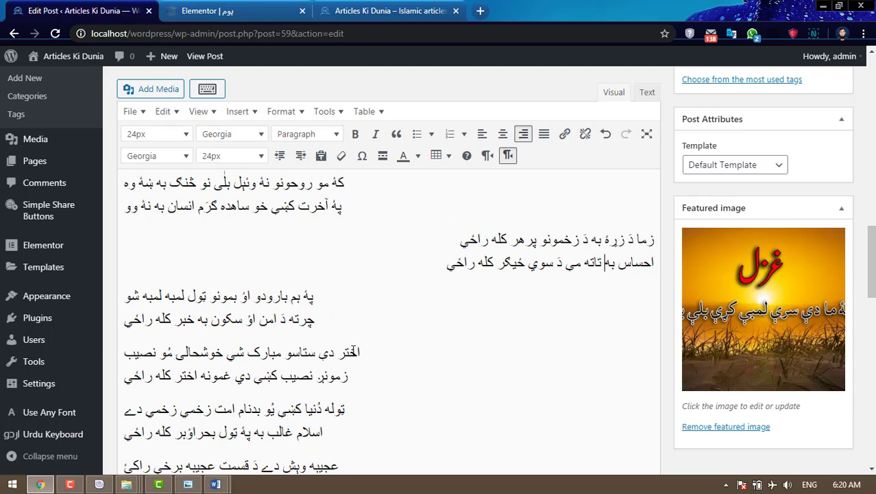
click(349, 352)
click(523, 134)
- Right-align the عجیبه, چي وي بي غمه and په انتظار stanzas
scroll(355, 287, down, 3)
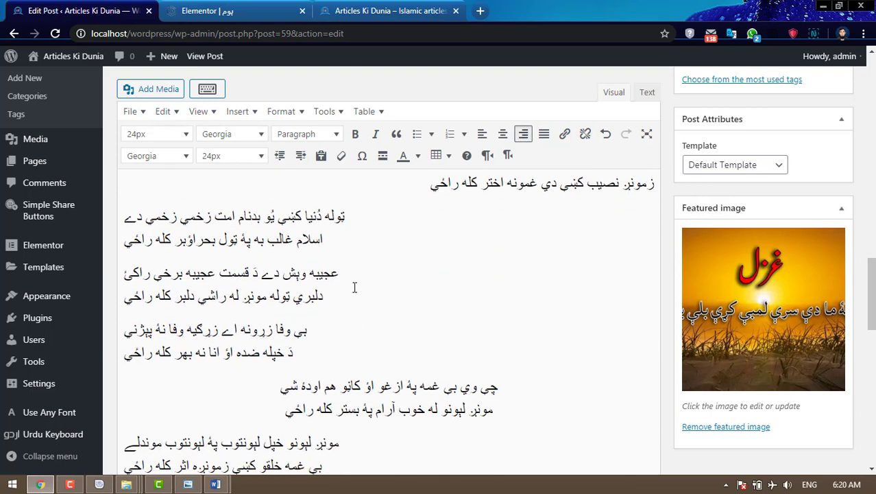
click(355, 287)
click(524, 134)
scroll(497, 257, down, 2)
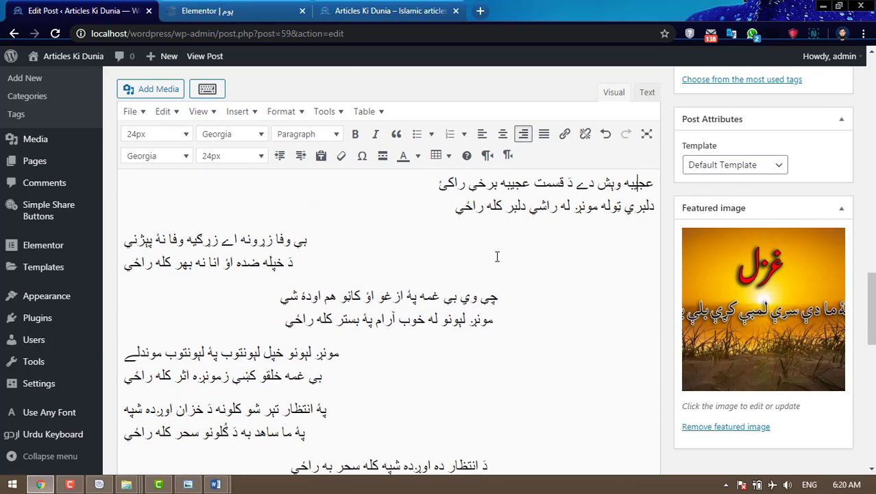
scroll(497, 256, down, 1)
click(449, 277)
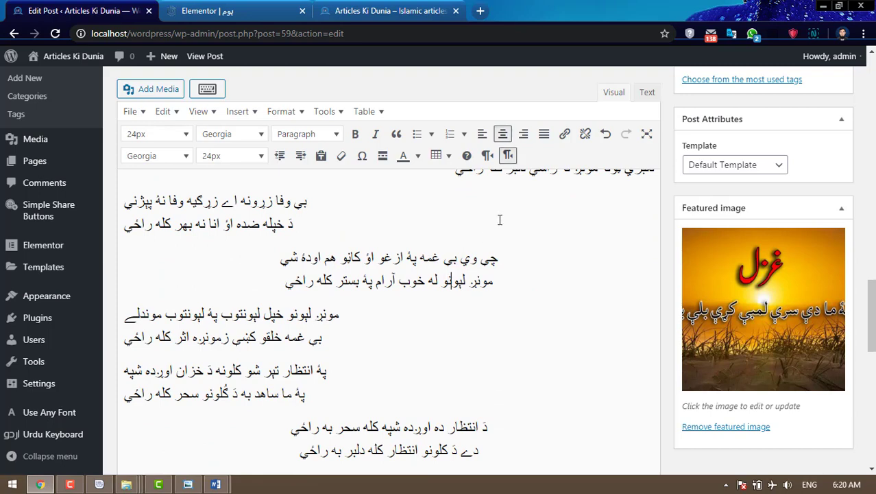
click(523, 133)
scroll(340, 263, down, 3)
click(326, 243)
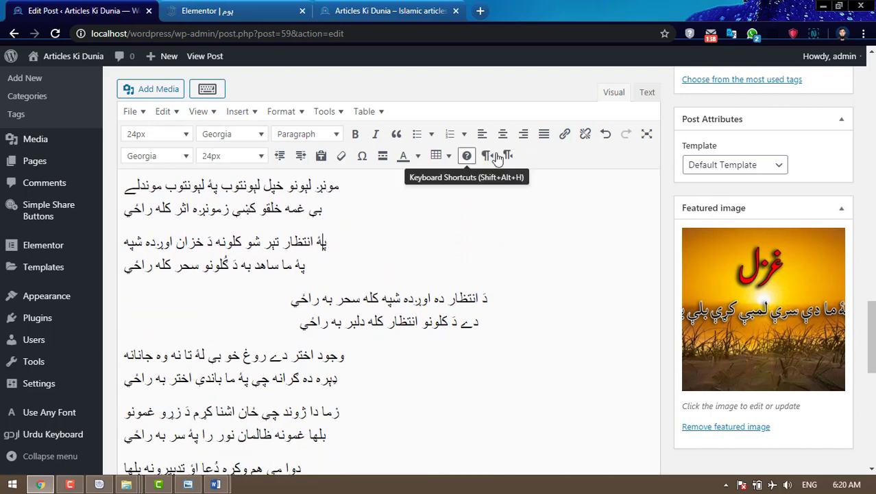
click(523, 134)
- Left-align the دَ انتظار stanza, then right-align the وجود اختر and دوا مي هم stanzas
scroll(456, 300, down, 2)
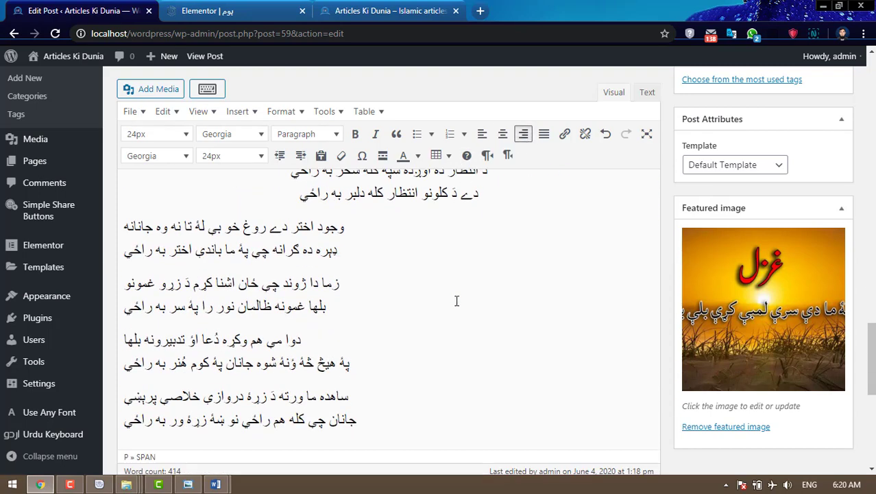
scroll(456, 300, up, 2)
click(426, 300)
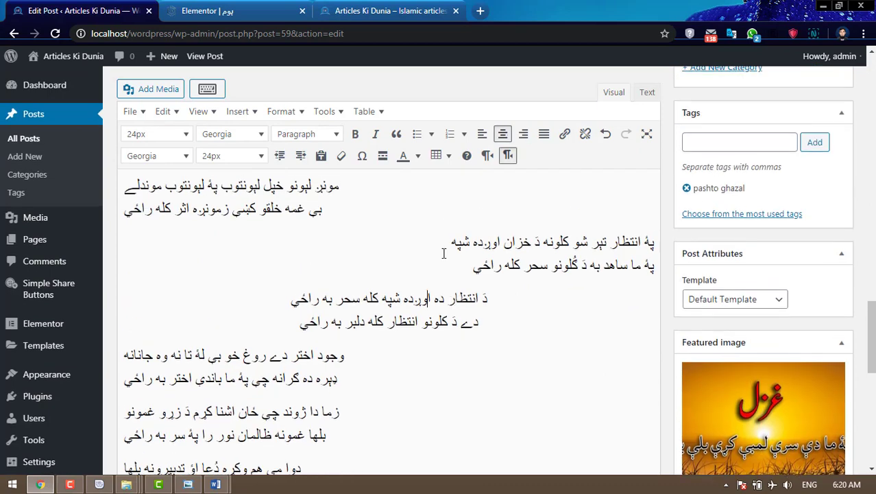
click(482, 133)
scroll(318, 292, down, 2)
click(318, 291)
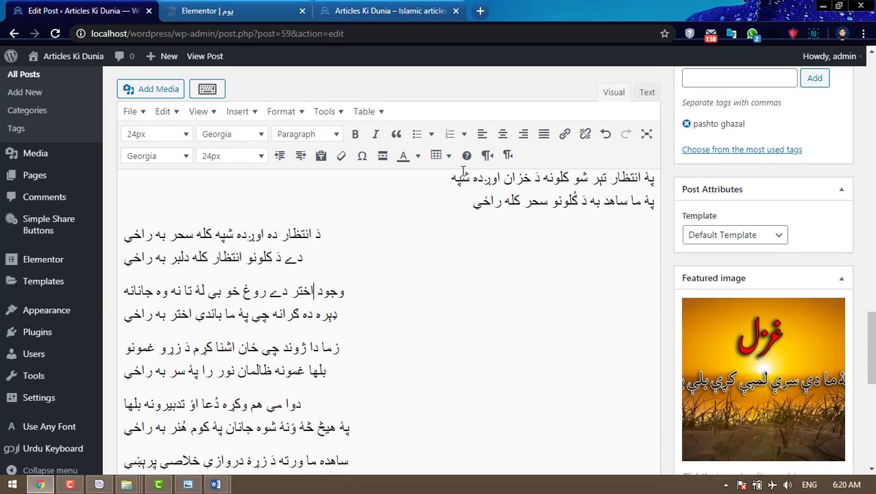
click(523, 134)
scroll(368, 295, down, 4)
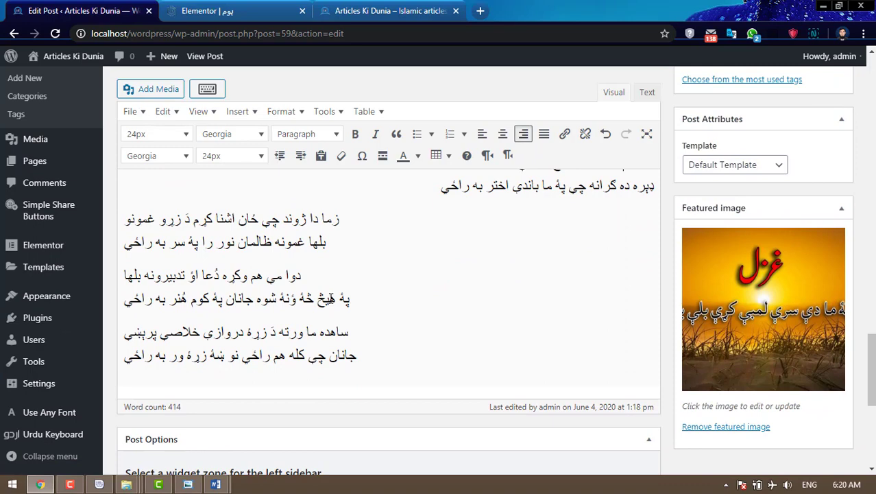
click(332, 298)
click(523, 133)
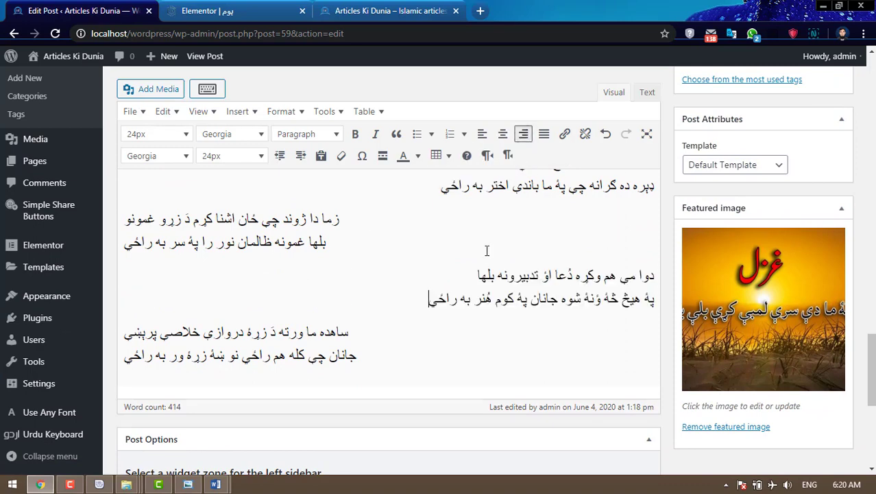
scroll(489, 293, down, 4)
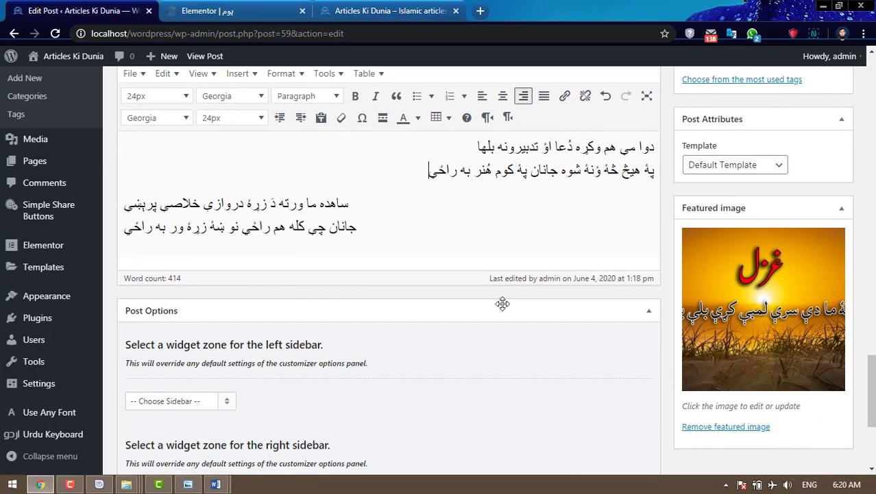
scroll(842, 364, up, 15)
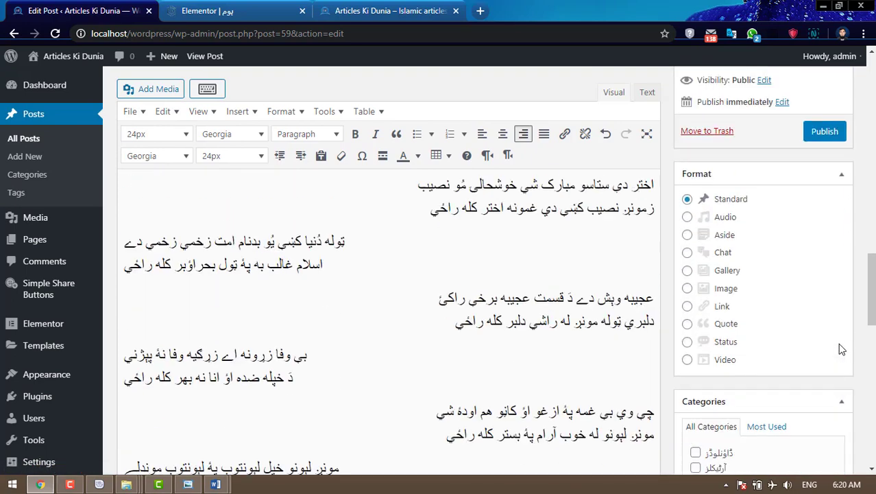
scroll(840, 349, up, 2)
click(825, 217)
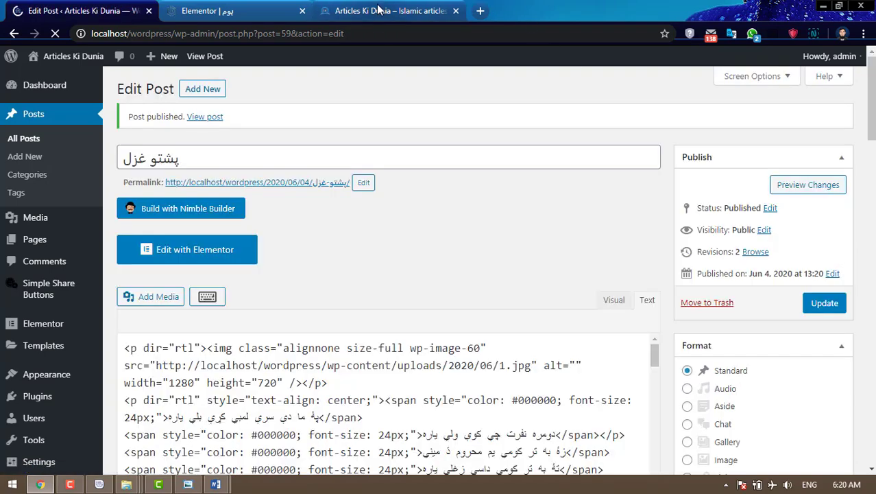
click(379, 10)
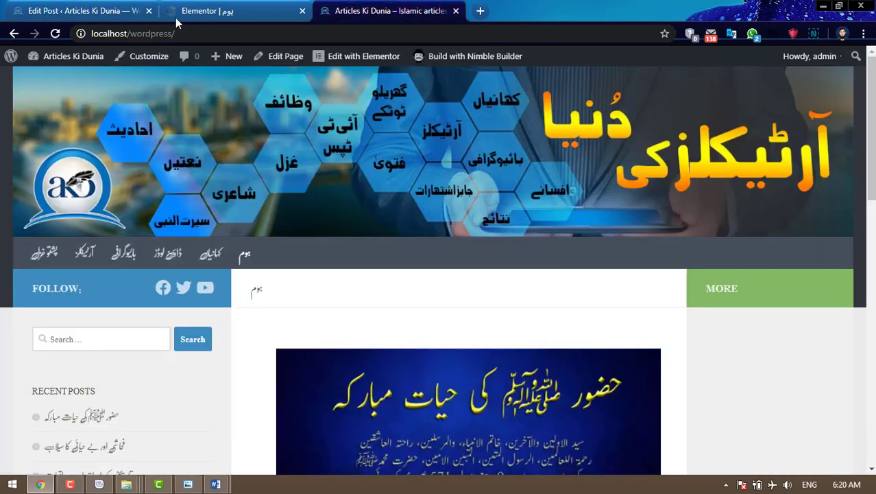
click(58, 34)
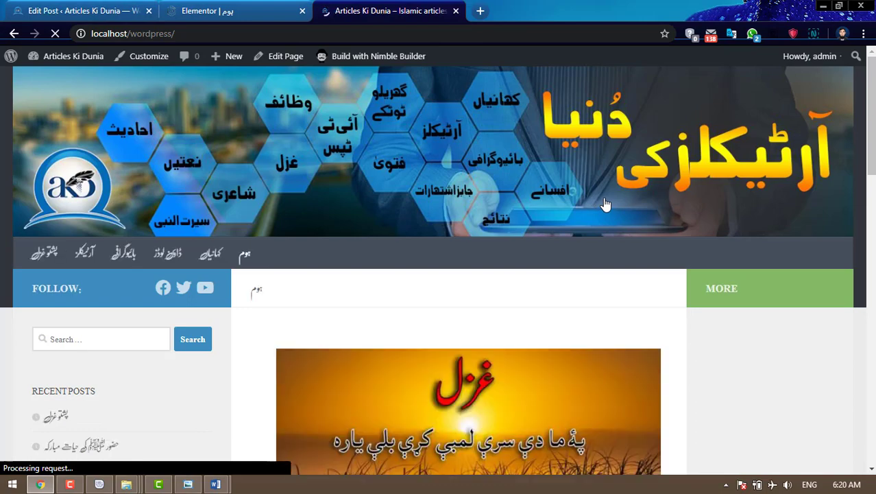
scroll(605, 204, down, 6)
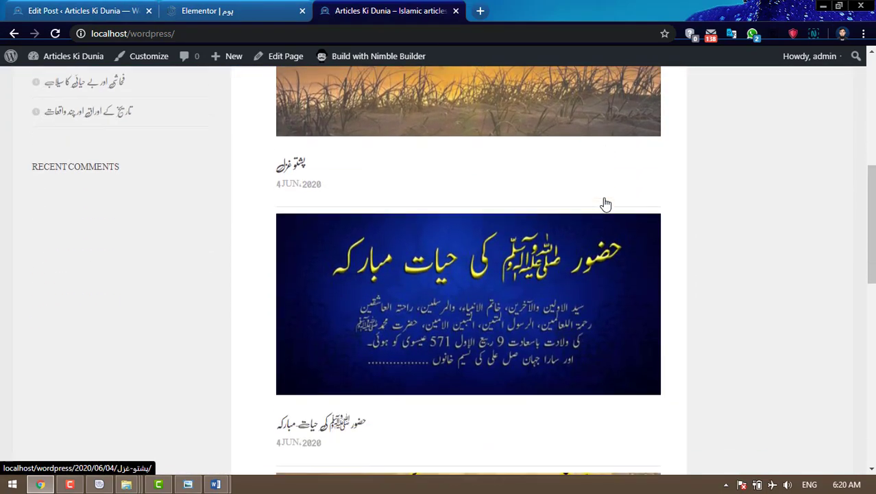
scroll(606, 205, down, 7)
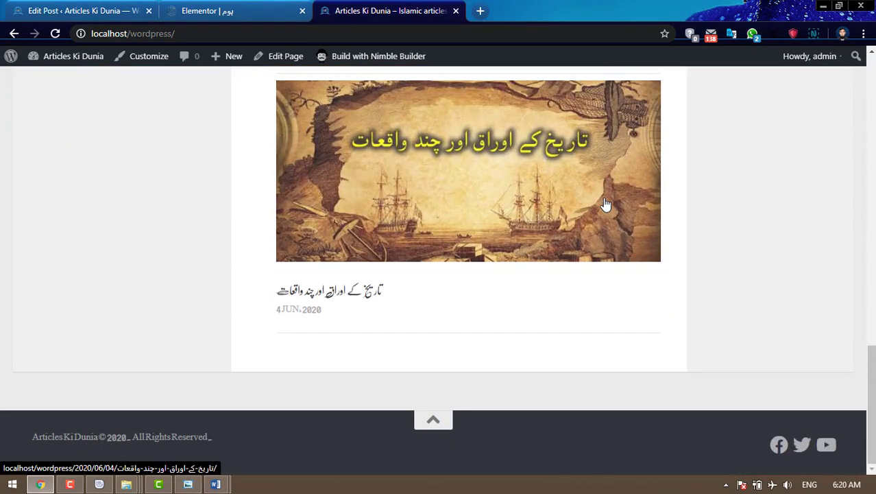
scroll(606, 204, up, 7)
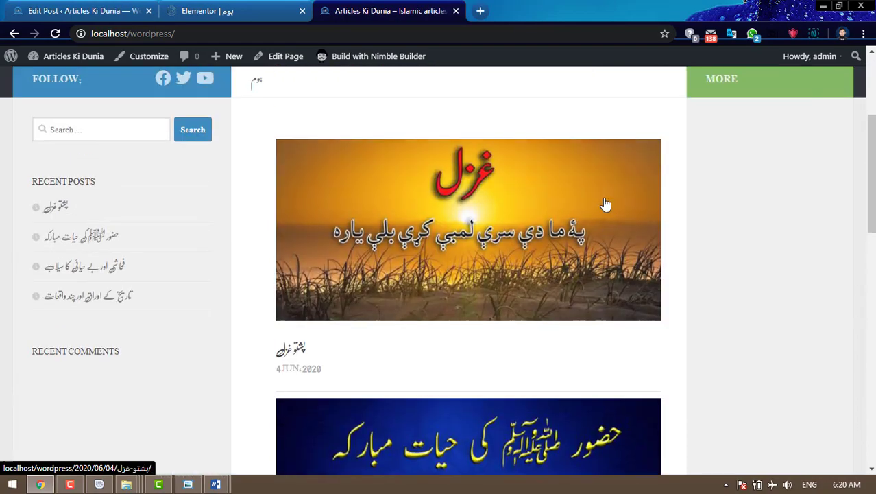
scroll(606, 204, up, 3)
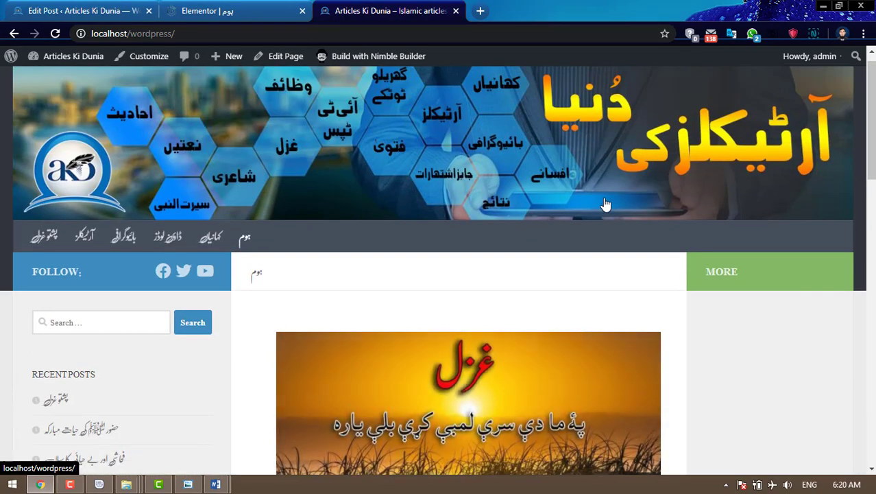
- Open the کہانیاں page from the site menu in the WordPress editor, closing the old ہوم Elementor tab
click(244, 242)
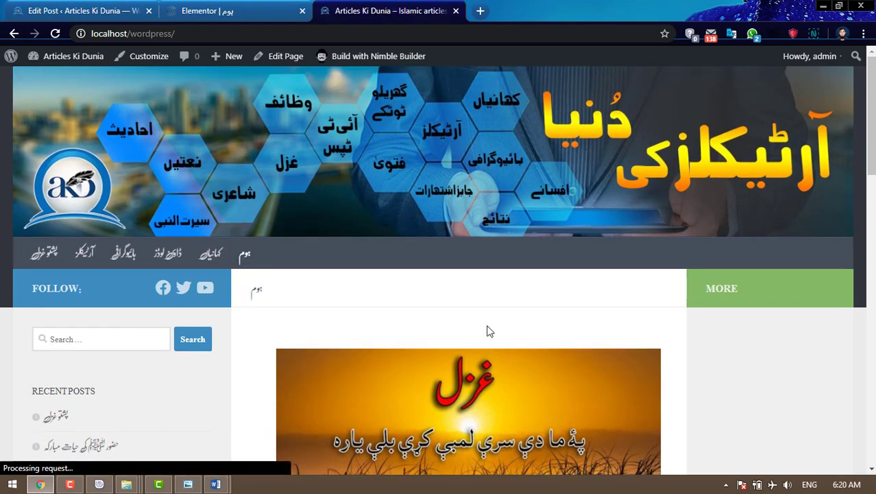
scroll(490, 331, down, 3)
scroll(489, 331, up, 3)
click(206, 256)
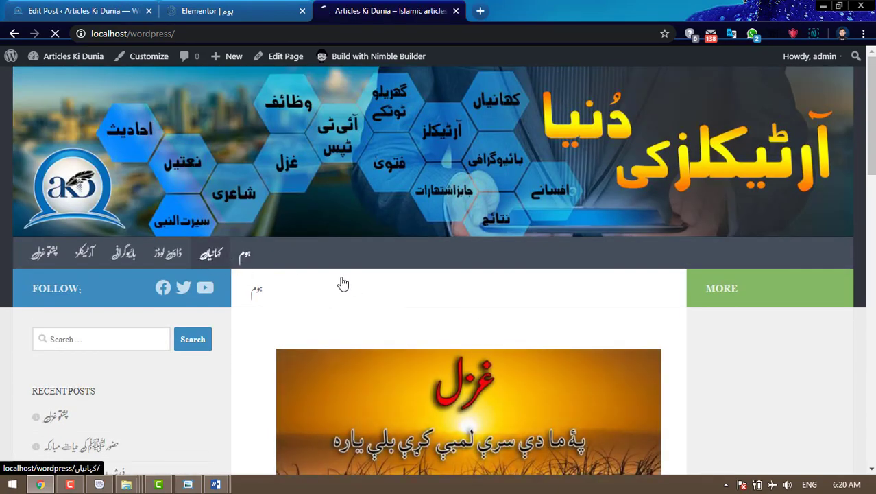
scroll(434, 273, down, 4)
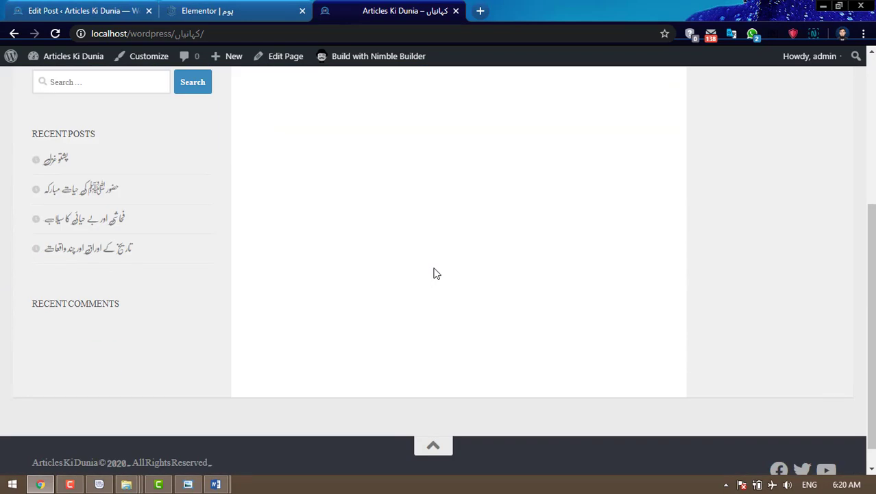
scroll(433, 274, up, 3)
scroll(434, 272, down, 1)
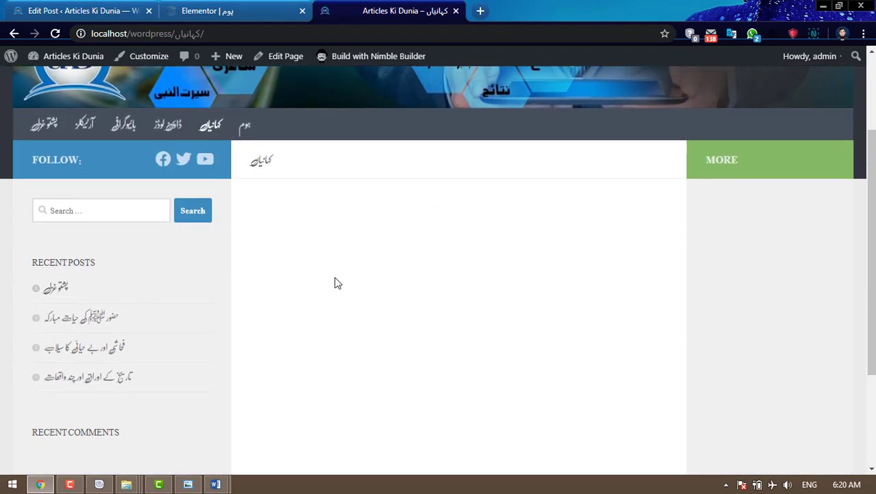
click(275, 56)
click(301, 11)
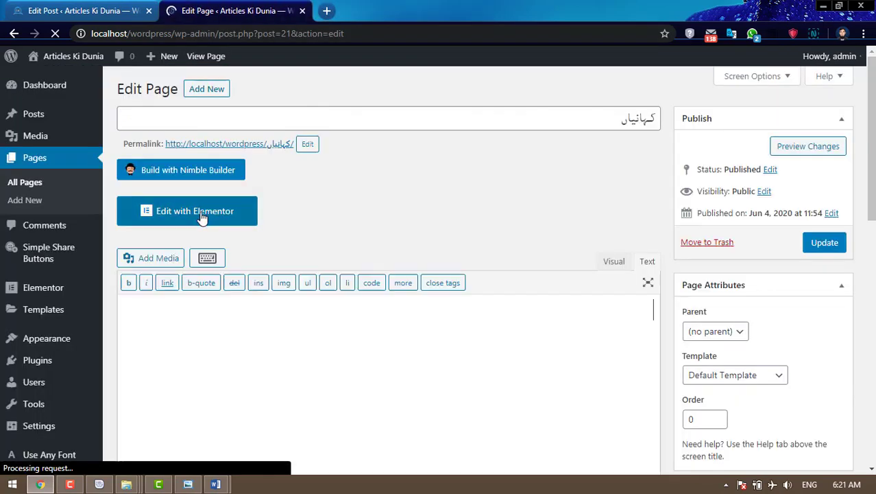
- Open the کہانیاں page in Elementor and add a single-column section
click(195, 219)
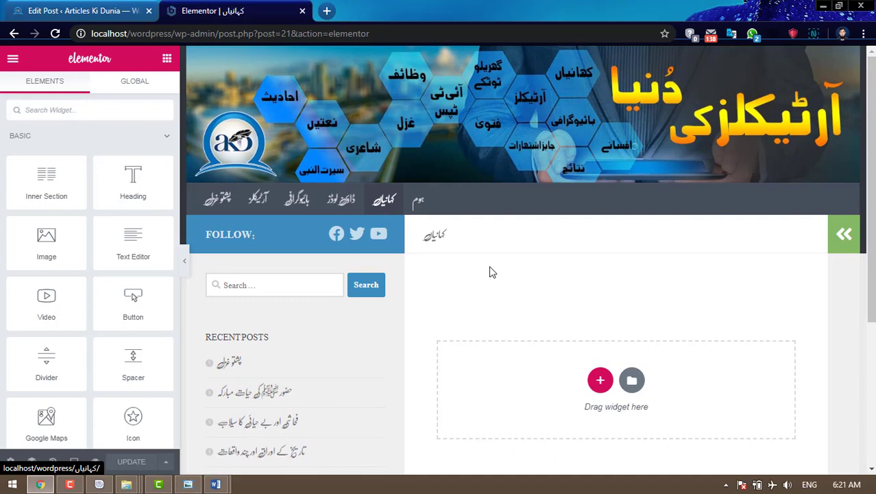
click(600, 379)
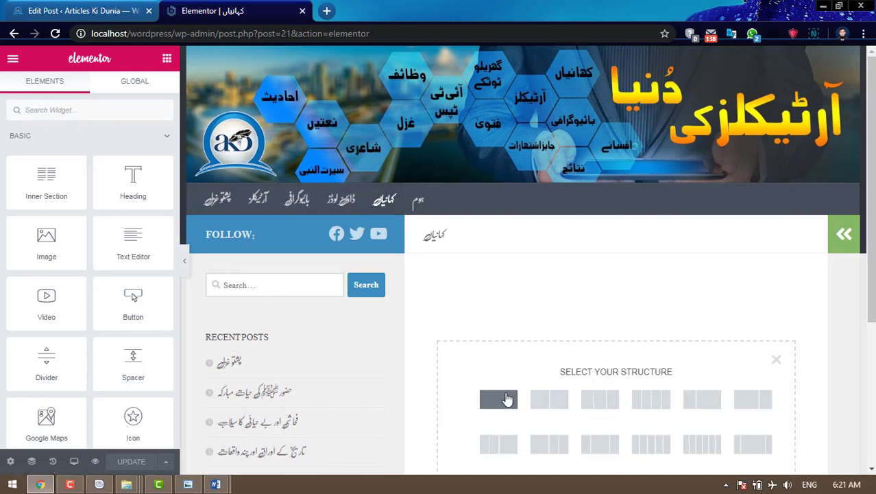
click(507, 399)
- Drop a Hueman Posts widget from the WORDPRESS group into the new section
click(617, 291)
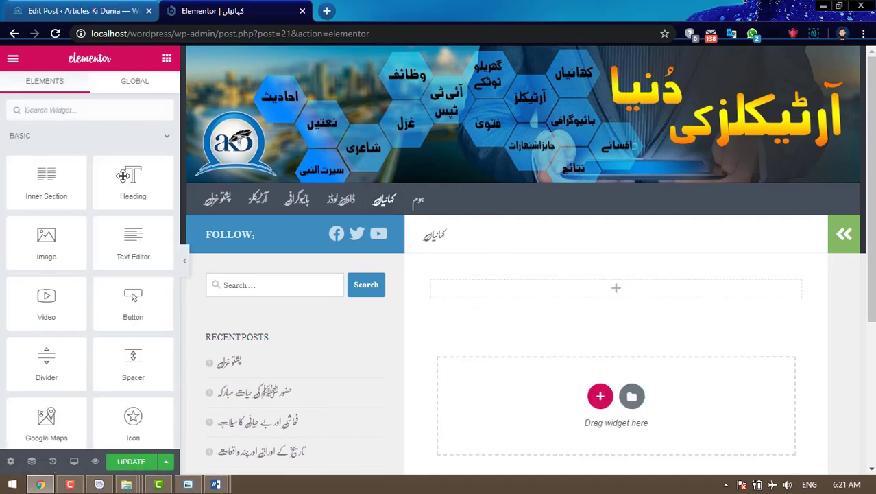
click(97, 137)
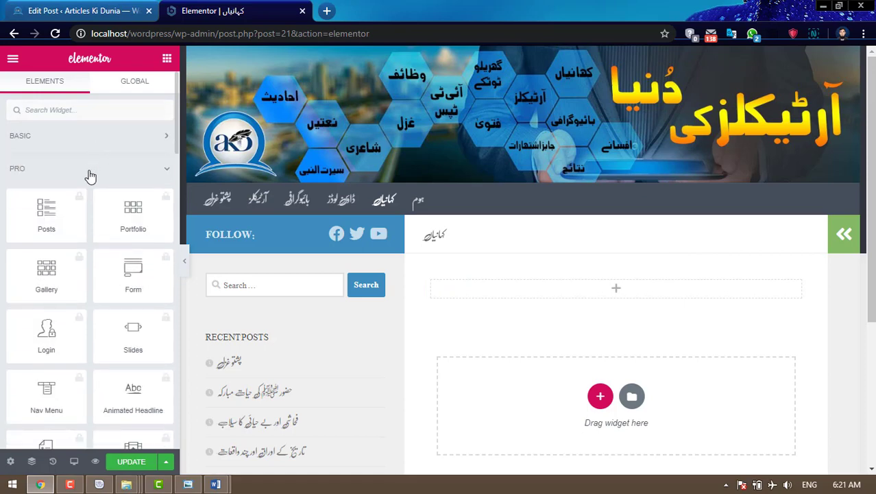
click(91, 172)
click(80, 203)
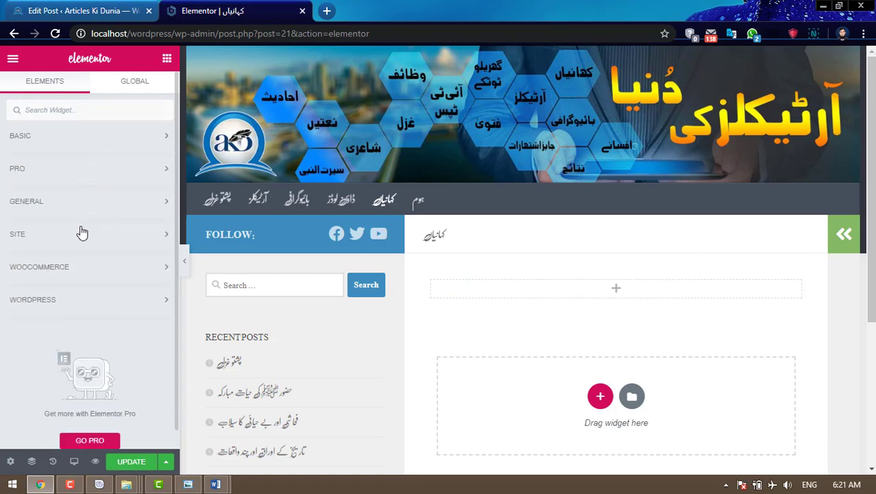
click(95, 307)
scroll(128, 294, down, 10)
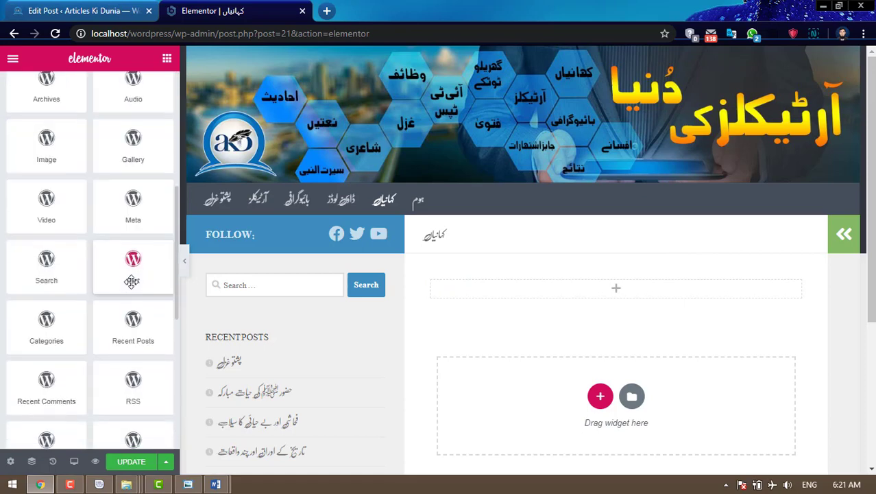
drag(44, 261, 615, 289)
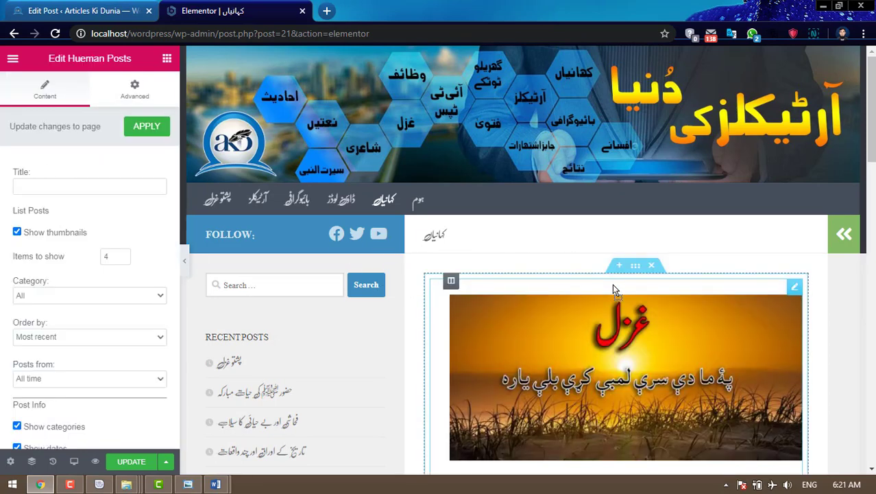
- Filter the posts list to the کہانیاں category, hide thumbnails, categories and dates, and update
click(64, 296)
click(59, 319)
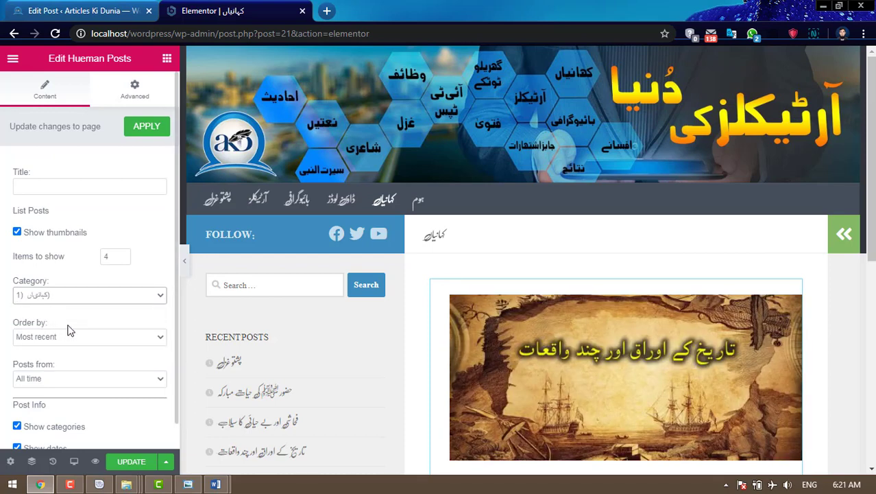
click(17, 234)
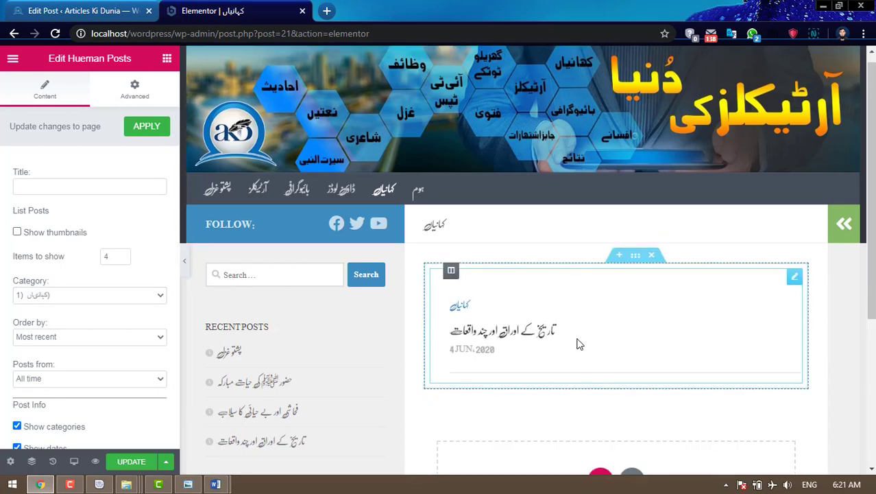
scroll(578, 342, down, 2)
click(17, 427)
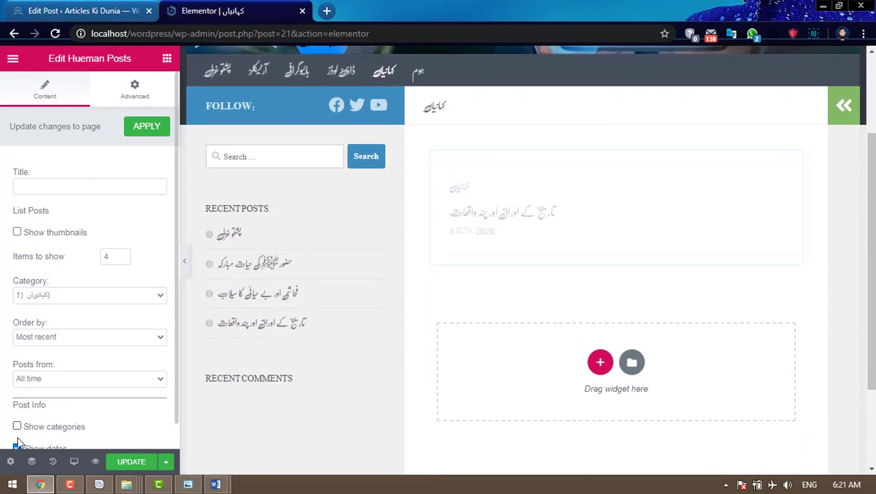
click(17, 447)
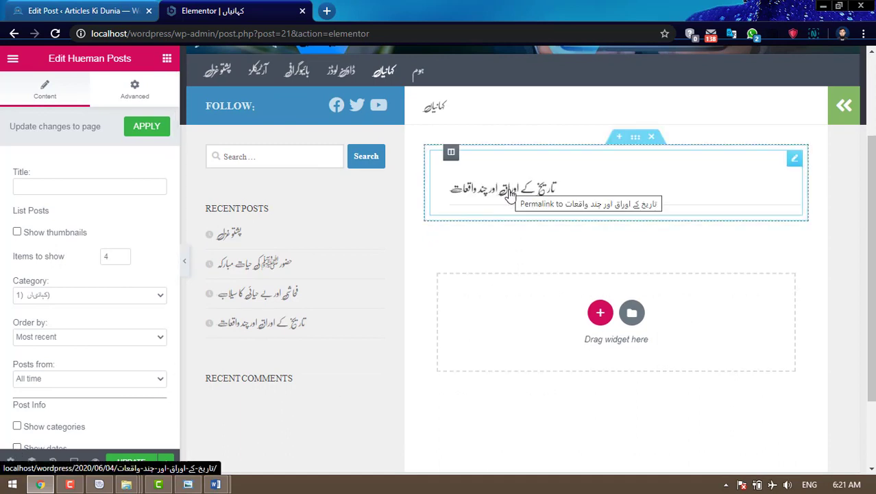
click(132, 460)
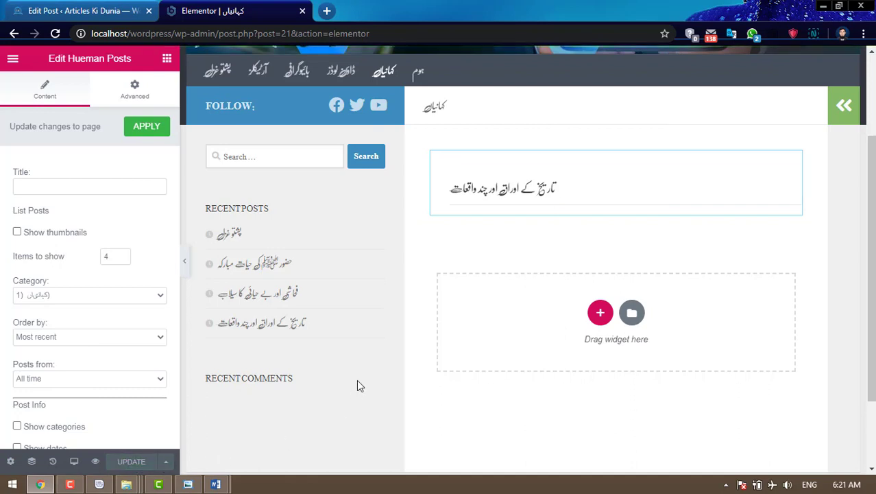
- Load the site's front page by trimming the editor part from the address
drag(173, 33, 409, 30)
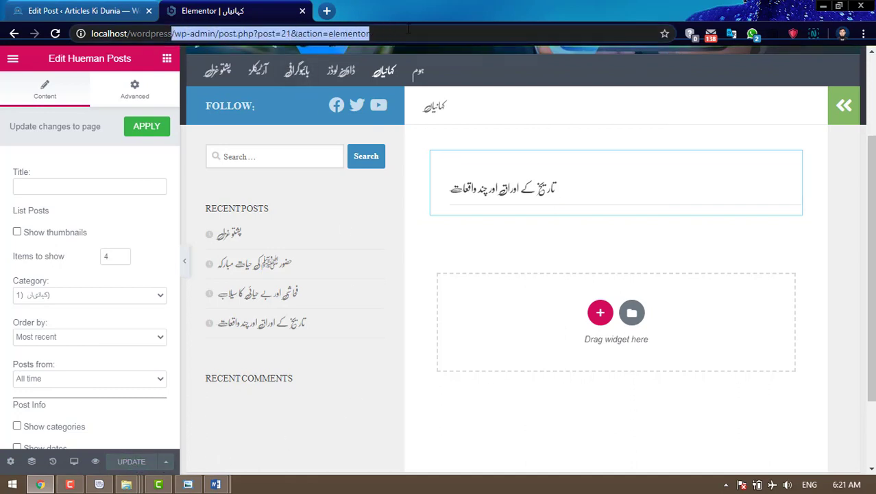
key(BackSpace)
key(Return)
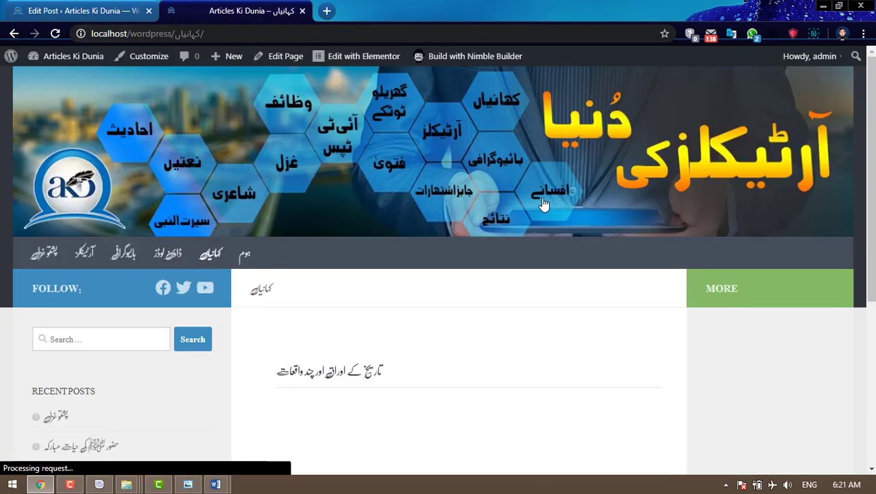
- Open the post listed on the کہانیاں page to confirm it works
scroll(408, 210, down, 3)
click(303, 182)
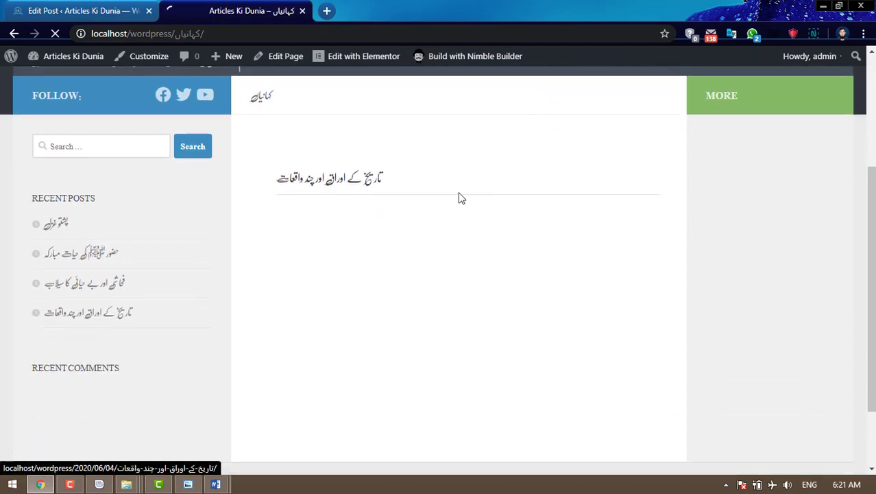
scroll(461, 196, down, 10)
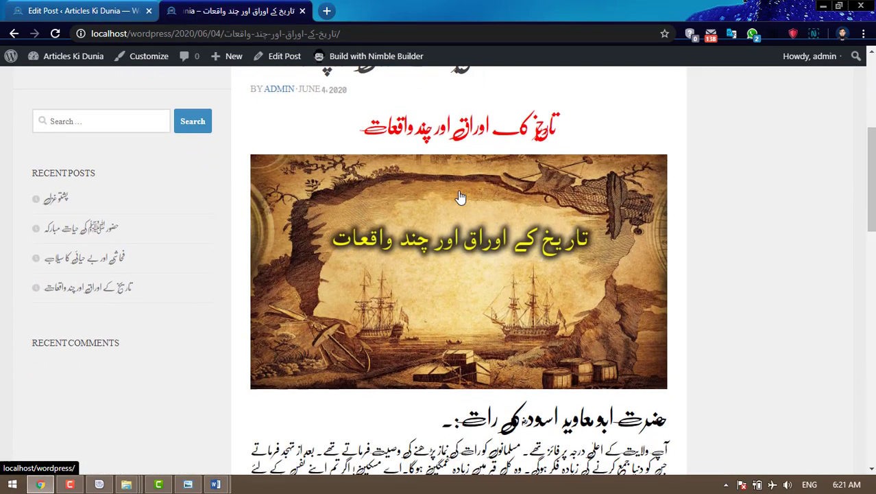
scroll(461, 195, up, 10)
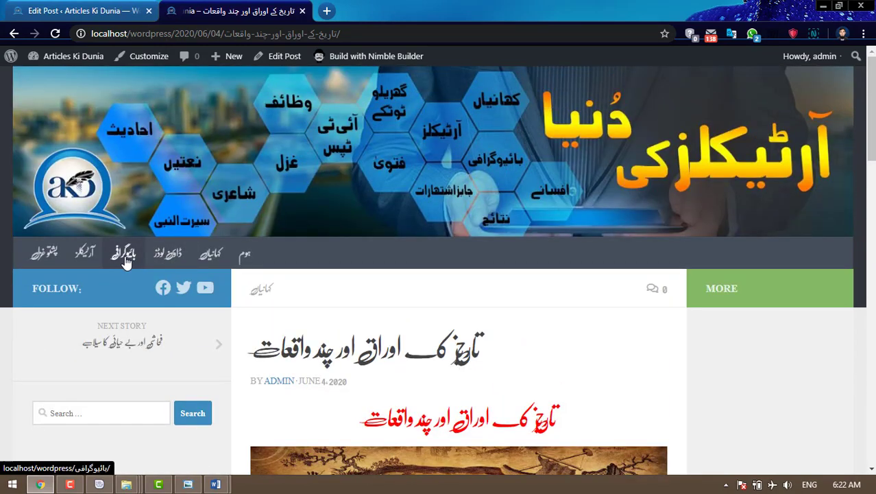
- Go to the بائیوگرافی page from the menu and open it in the editor
click(126, 255)
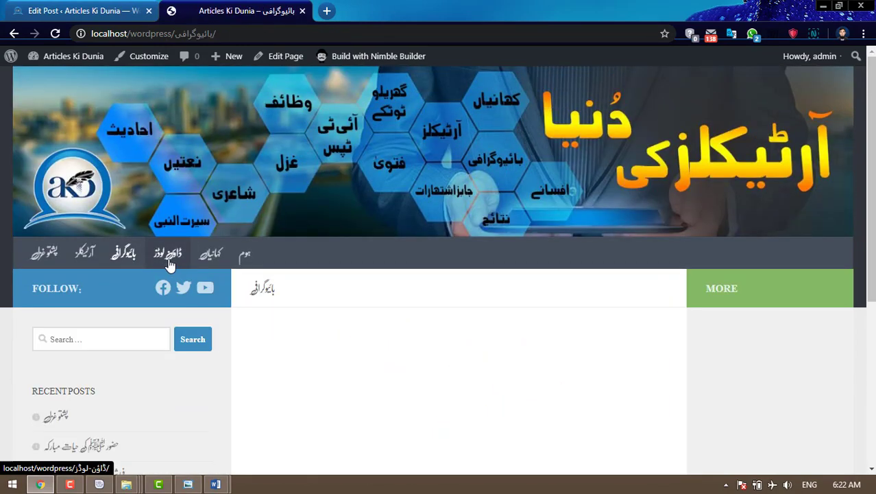
scroll(456, 243, down, 3)
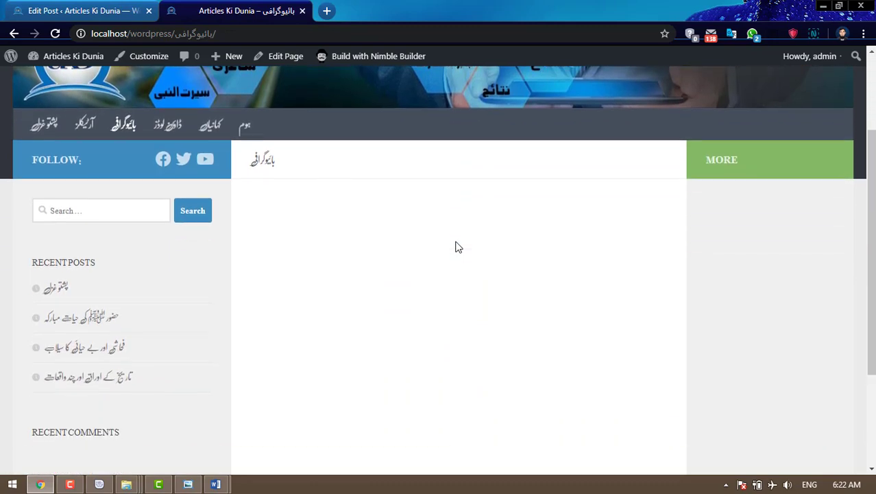
scroll(458, 247, down, 1)
scroll(458, 247, up, 2)
click(294, 61)
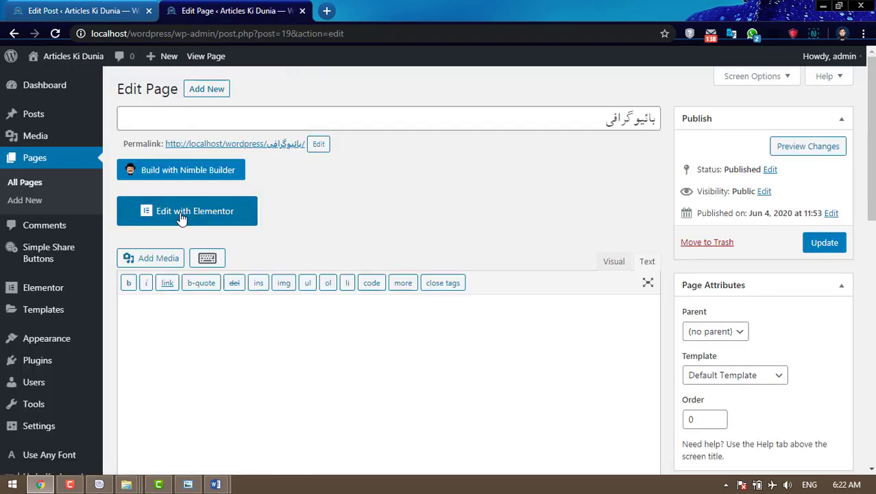
- Open the بائیوگرافی page in Elementor and add a one-column section
click(182, 217)
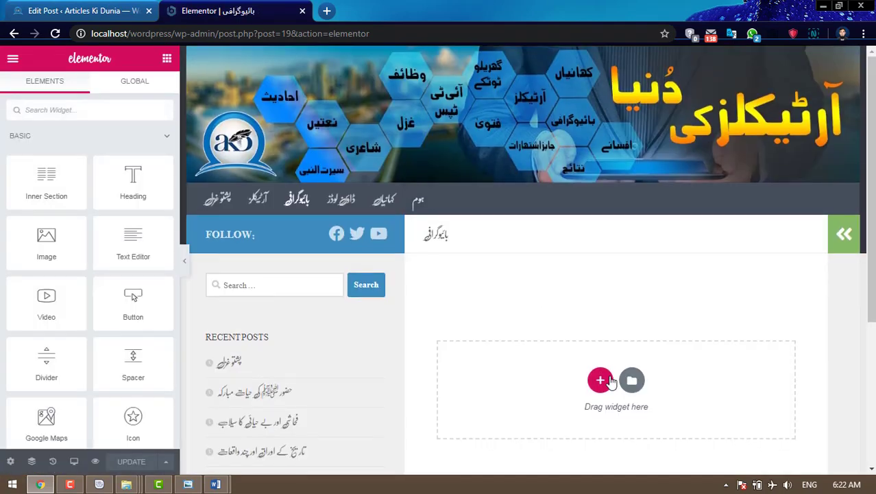
click(601, 381)
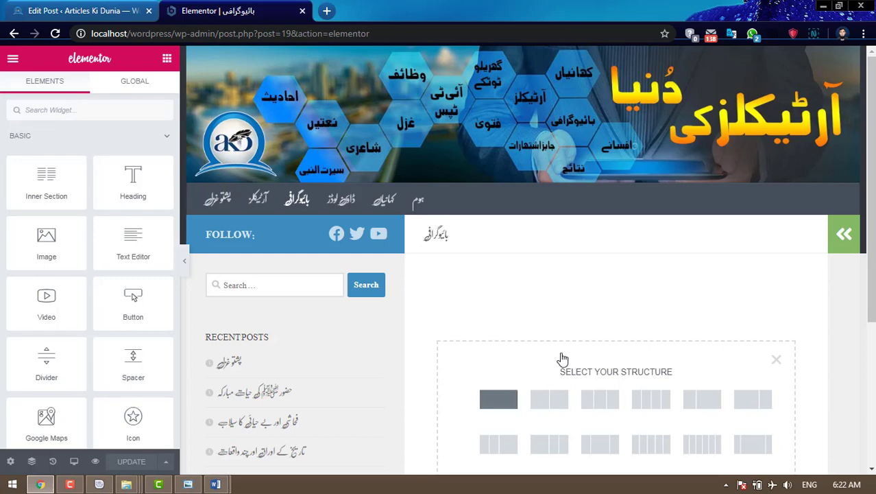
click(498, 399)
- Drag a Hueman Posts widget from the WordPress group into the new section
click(616, 290)
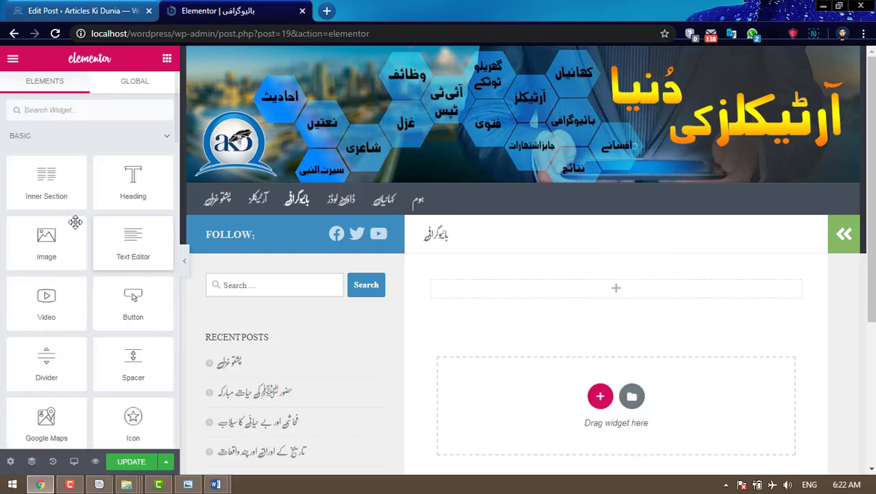
click(89, 136)
click(68, 177)
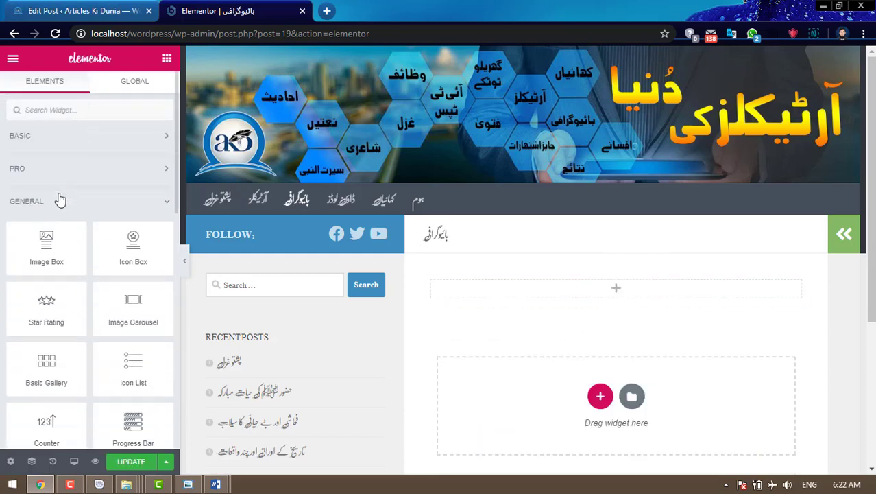
click(60, 197)
click(65, 288)
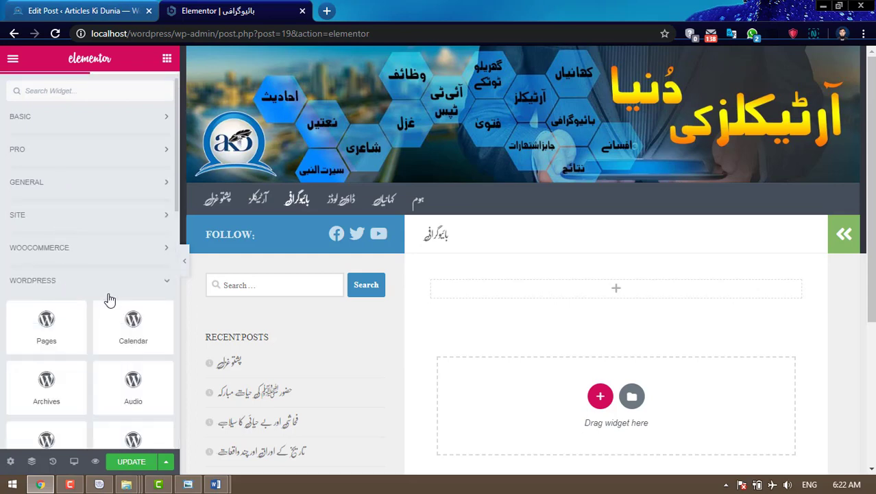
scroll(65, 329, down, 6)
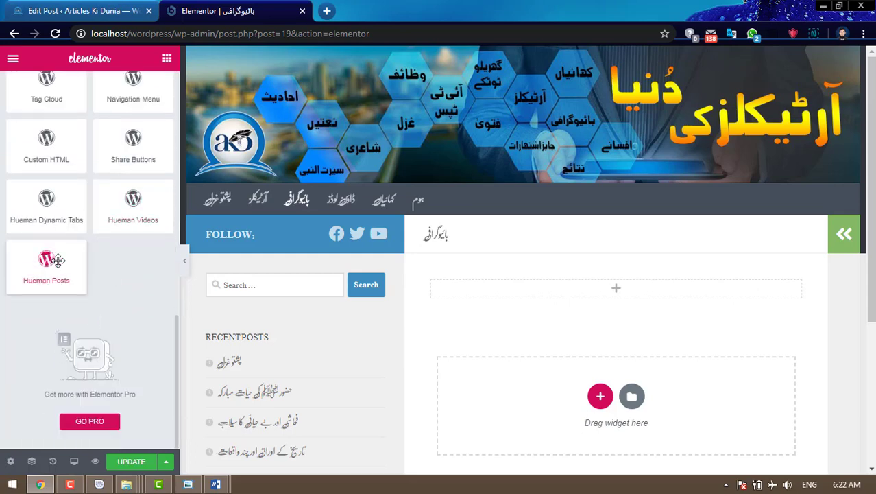
drag(57, 259, 612, 285)
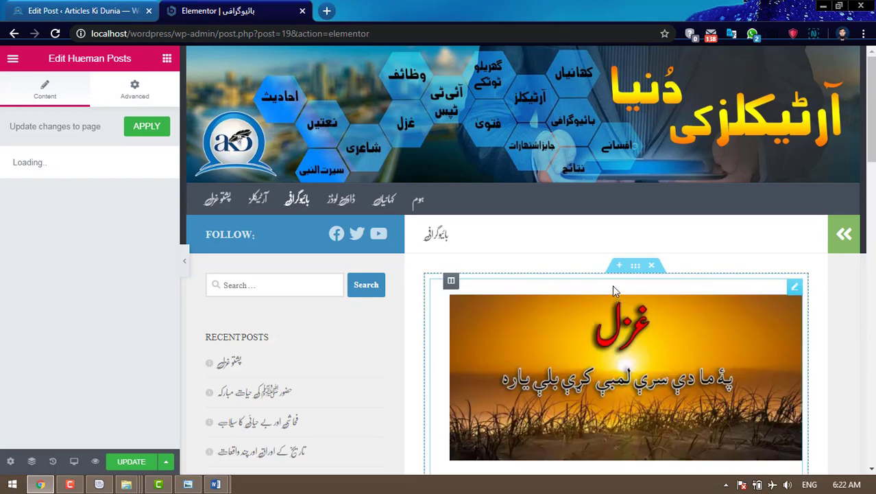
- Limit the posts list to بائیوگرافی, hide thumbnails, categories and dates, and update
click(17, 232)
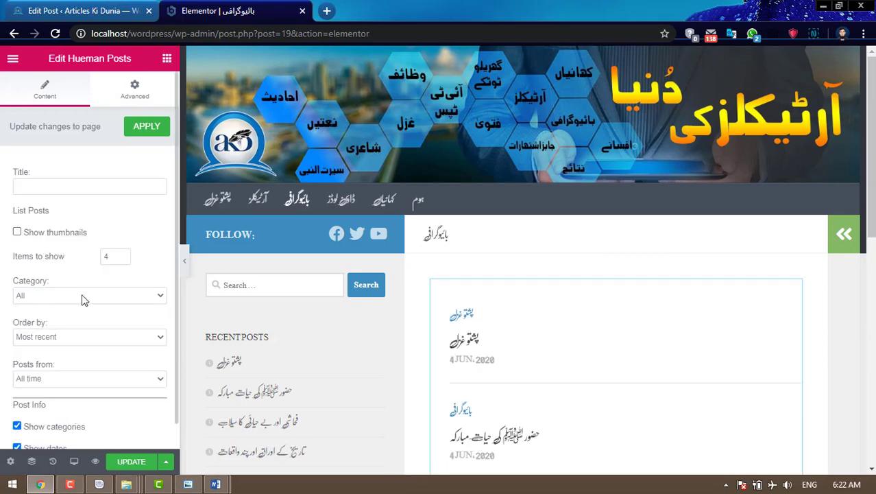
click(81, 296)
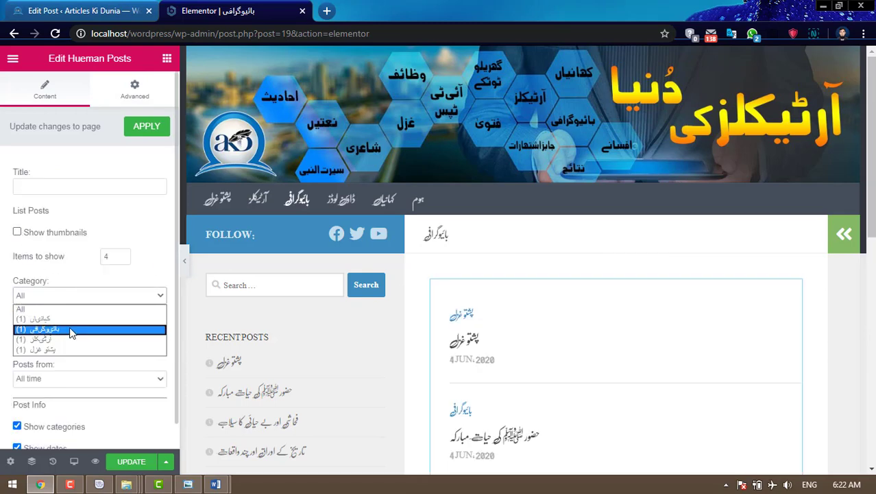
click(71, 331)
click(17, 427)
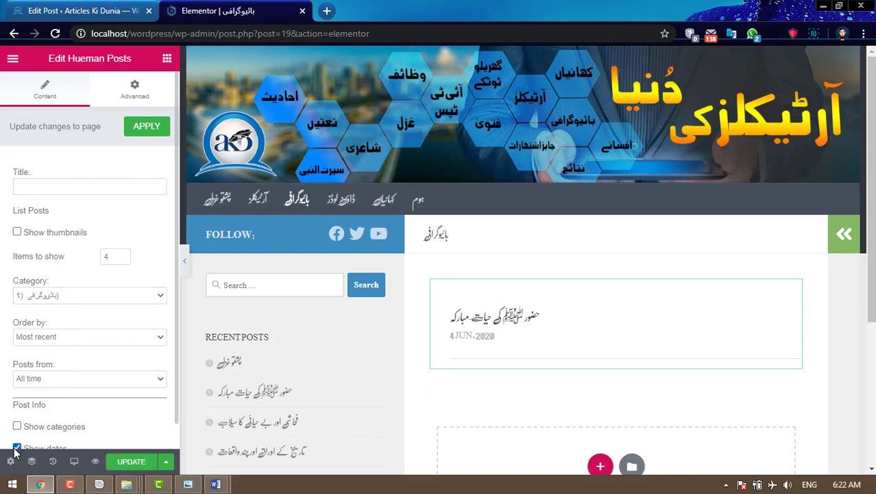
click(17, 448)
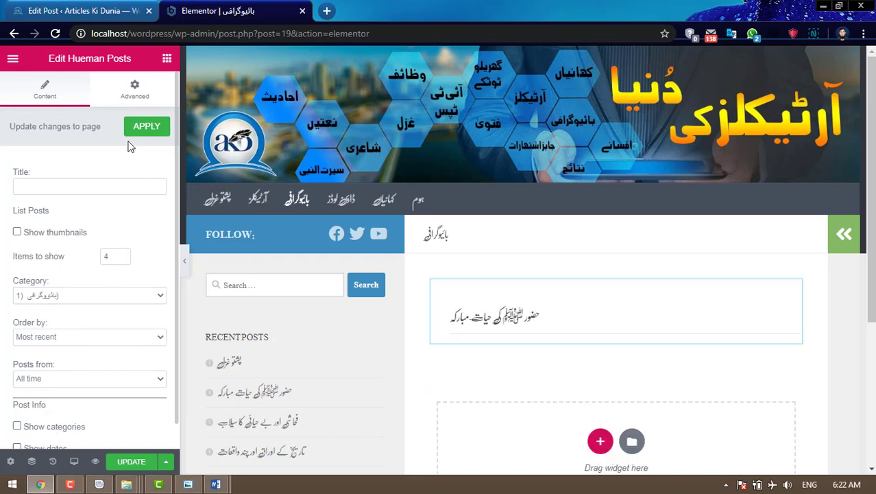
click(127, 465)
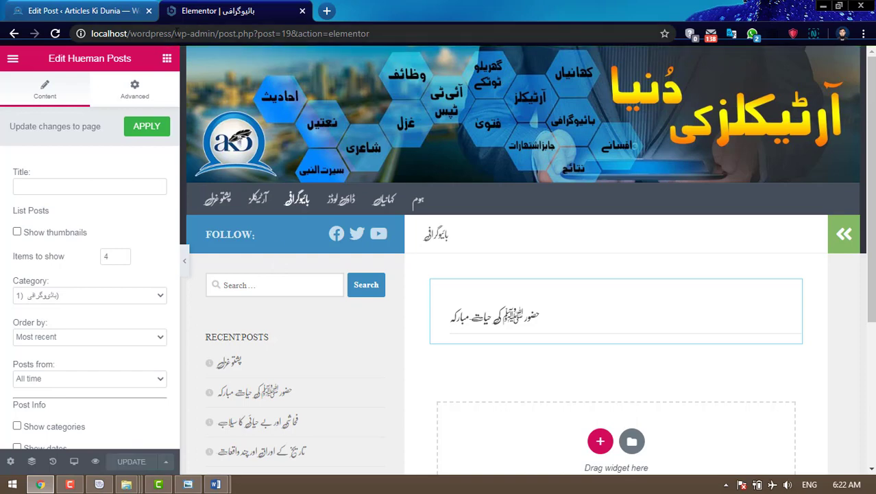
- Load the site's front page by removing the admin part of the URL
drag(176, 33, 392, 49)
key(BackSpace)
key(Return)
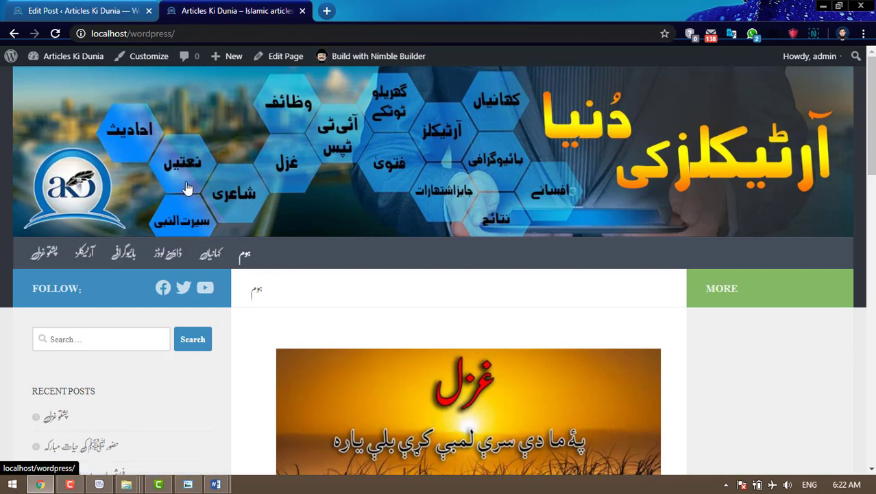
- Open the آرٹیکلز page in Elementor and add a one-column section
click(85, 254)
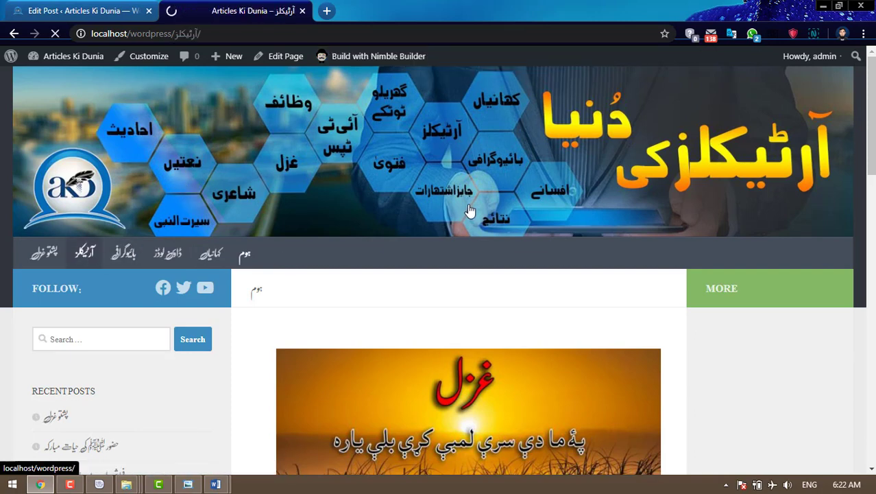
scroll(470, 210, down, 3)
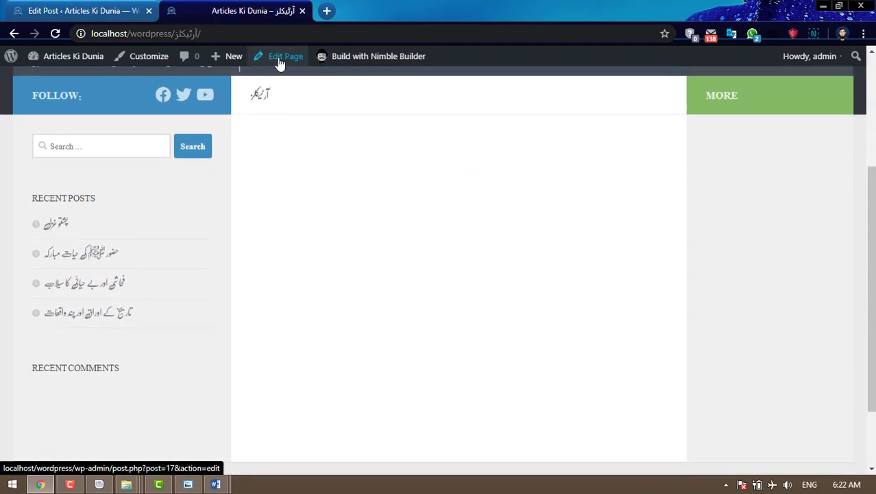
click(280, 61)
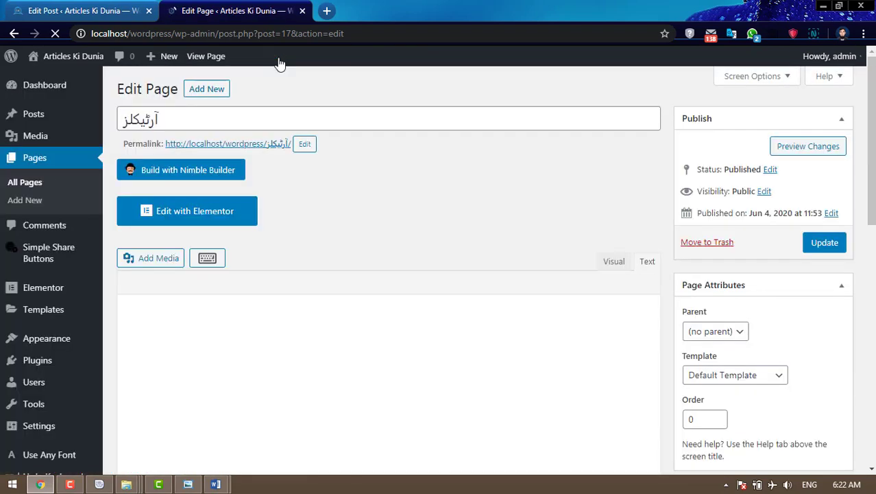
click(202, 218)
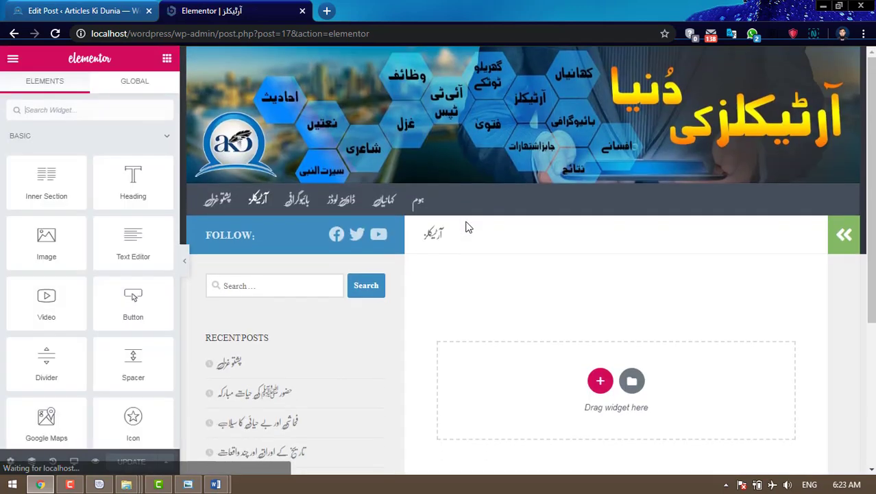
scroll(465, 225, down, 2)
click(596, 252)
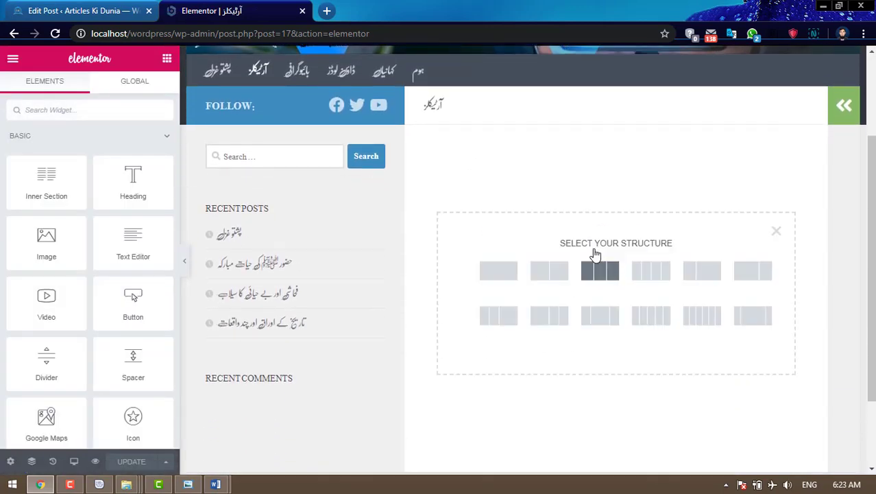
click(493, 276)
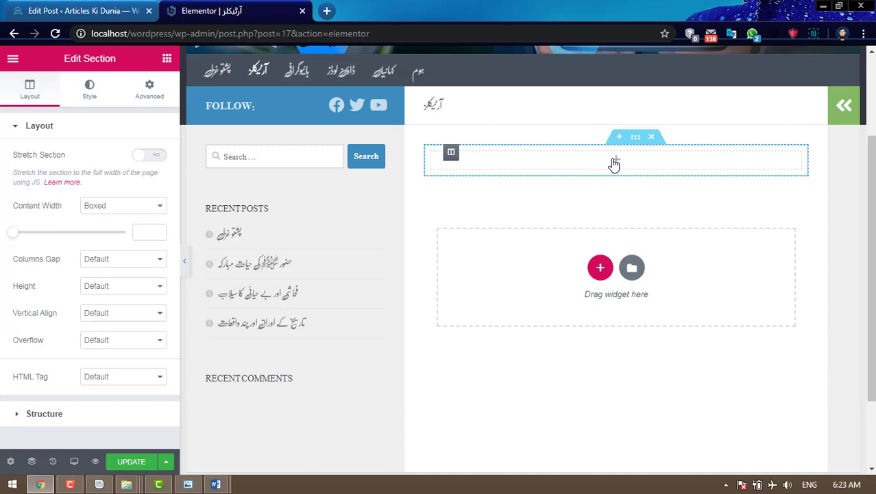
- Place a Hueman Posts widget from the WordPress group in the new section
click(519, 182)
click(79, 137)
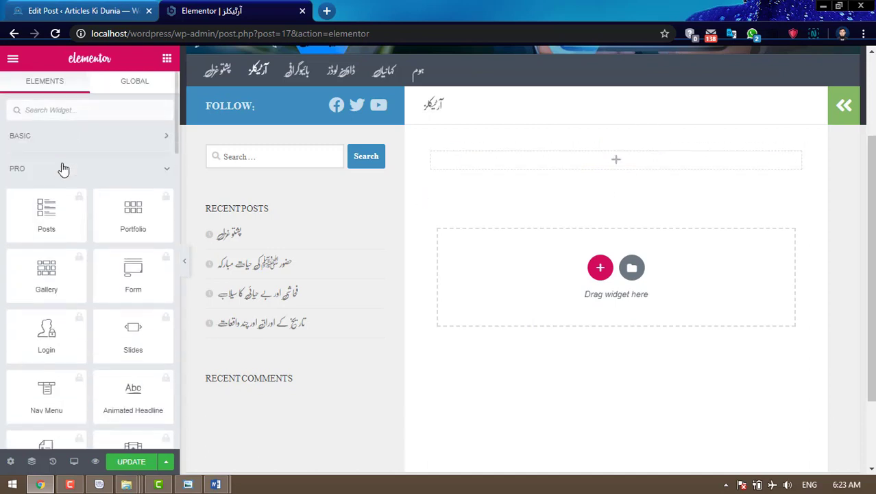
click(59, 176)
click(55, 205)
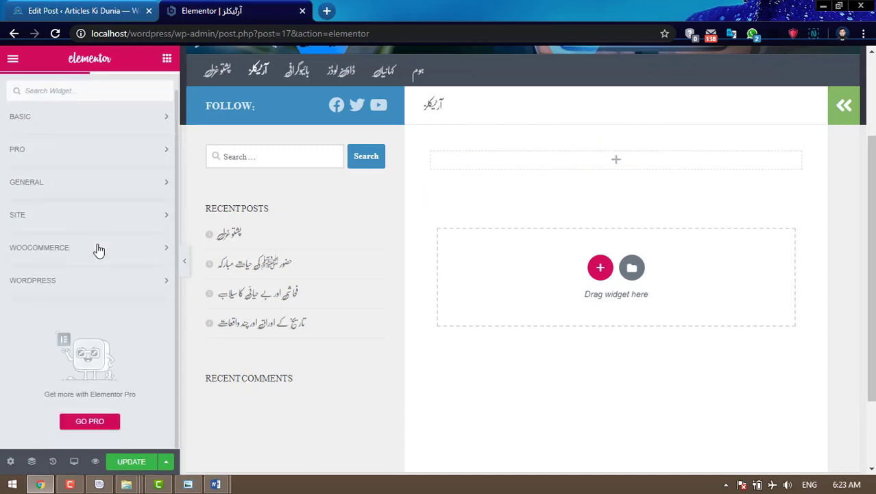
click(74, 279)
scroll(131, 295, down, 5)
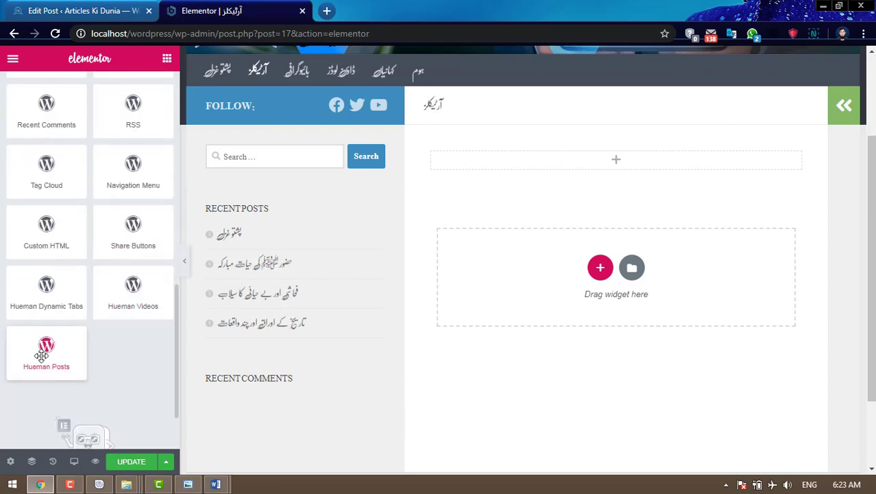
drag(44, 350, 627, 162)
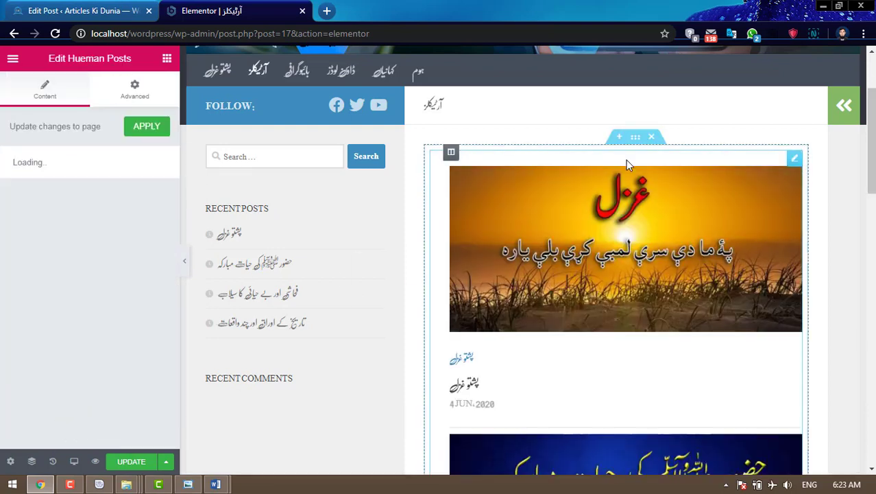
- Restrict the list to the آرٹیکلز category without thumbnails or category labels, and update
click(17, 232)
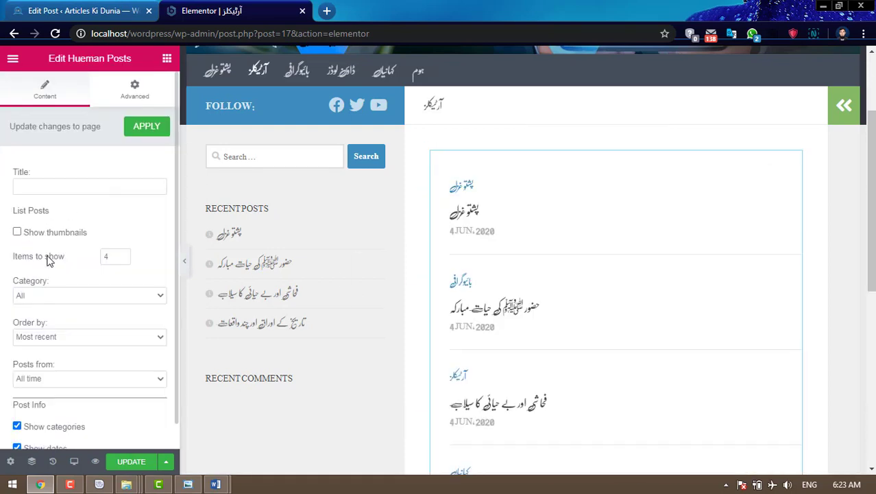
click(54, 295)
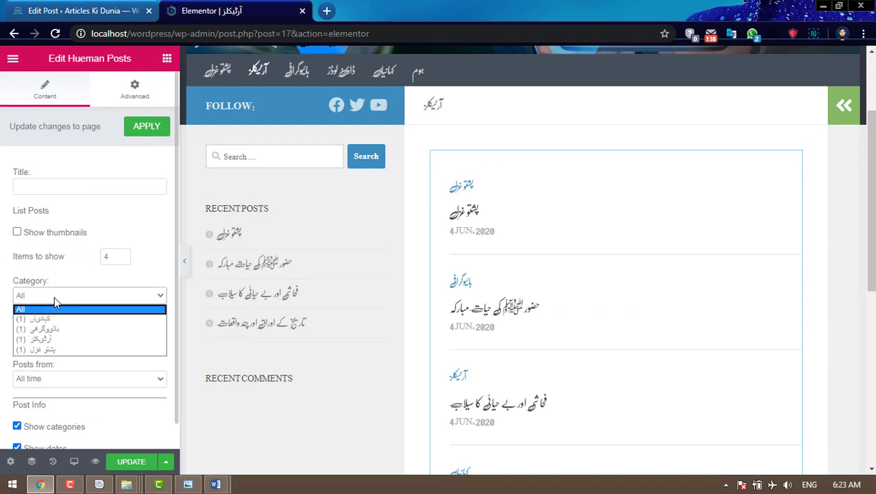
click(52, 339)
scroll(67, 381, down, 1)
click(18, 400)
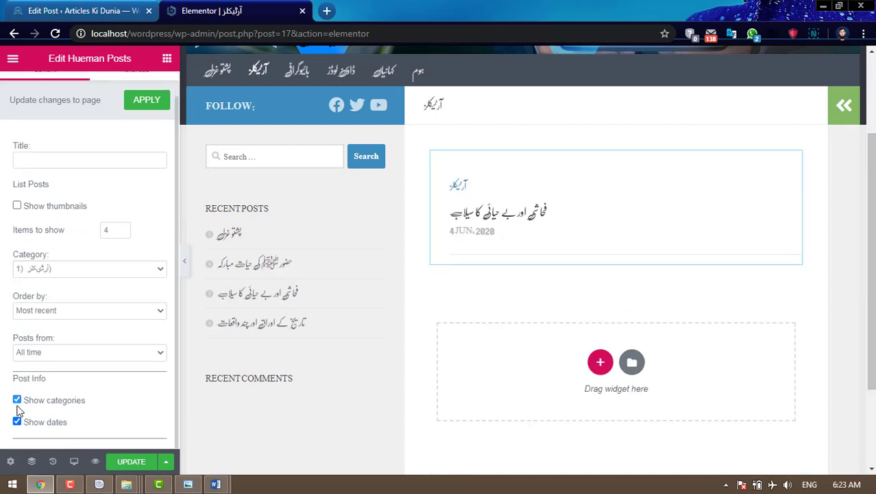
click(128, 463)
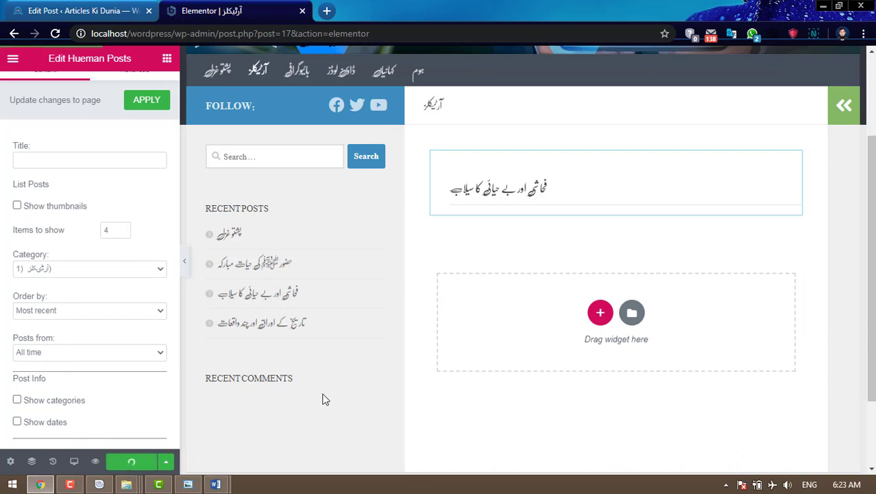
- Return to the site's front page by trimming the admin part of the URL
drag(175, 33, 442, 54)
key(BackSpace)
key(Return)
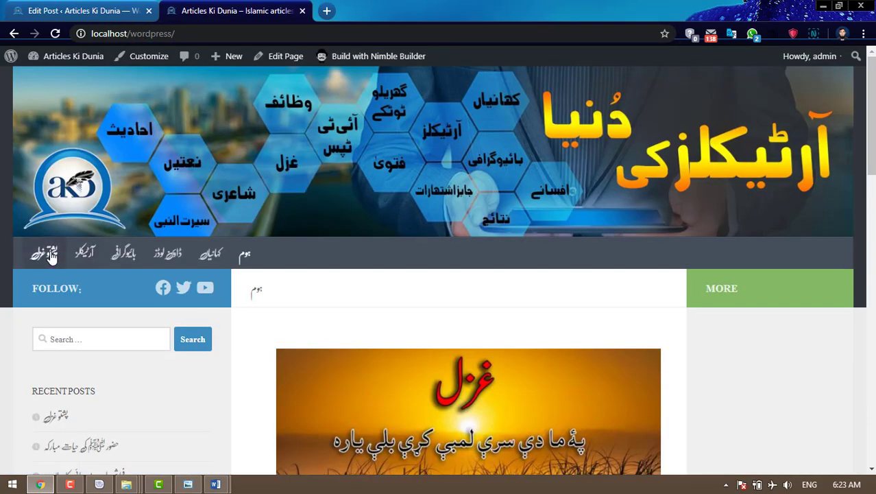
- Open the پشتو غزل page in Elementor and add a single-column section
click(44, 253)
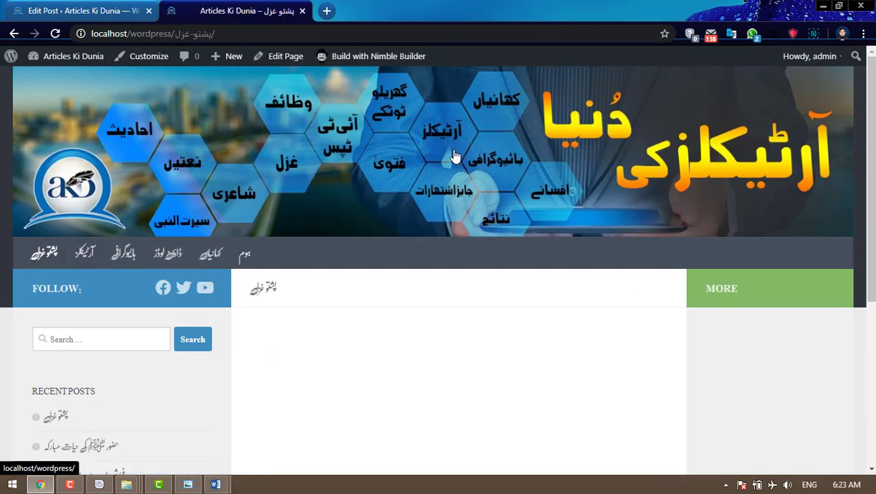
click(283, 57)
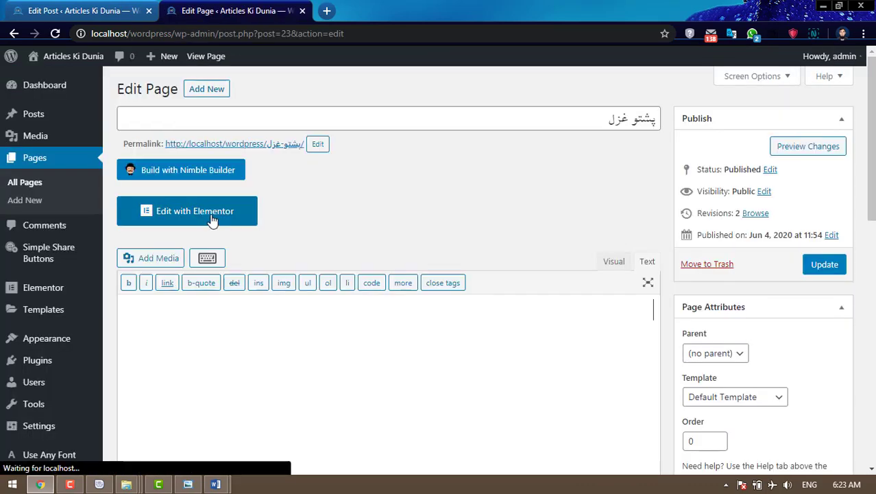
click(184, 209)
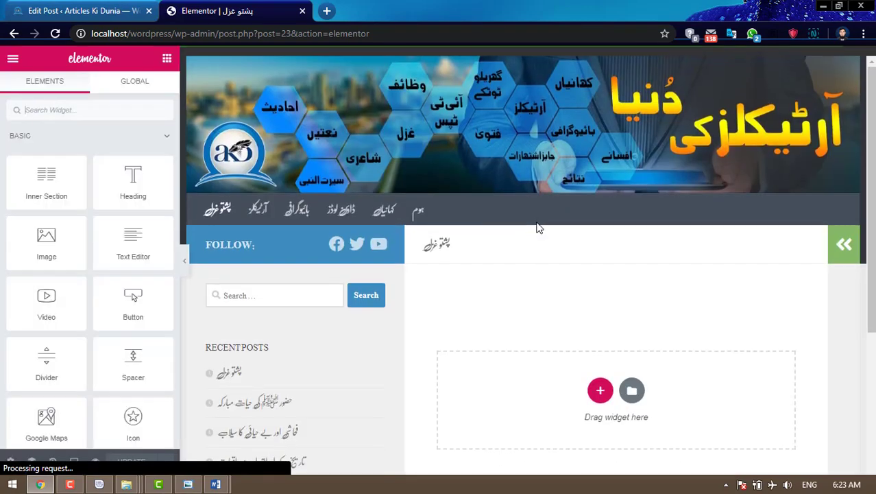
scroll(538, 227, down, 3)
click(597, 251)
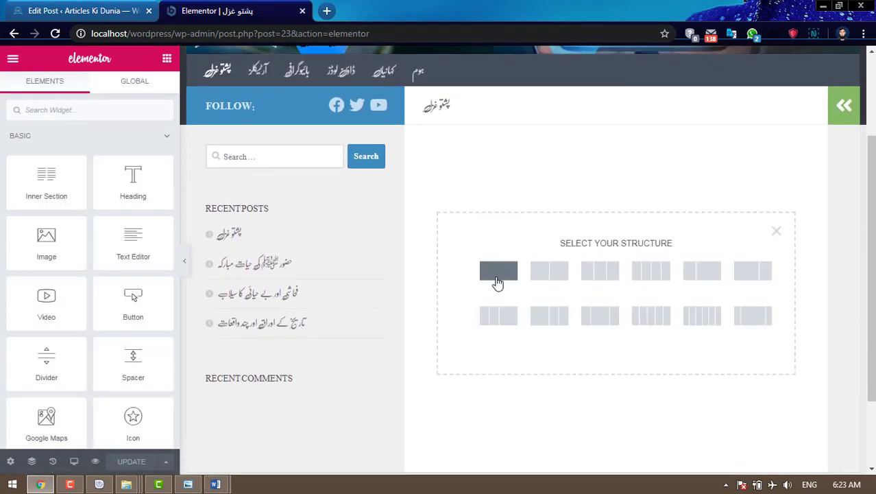
click(498, 271)
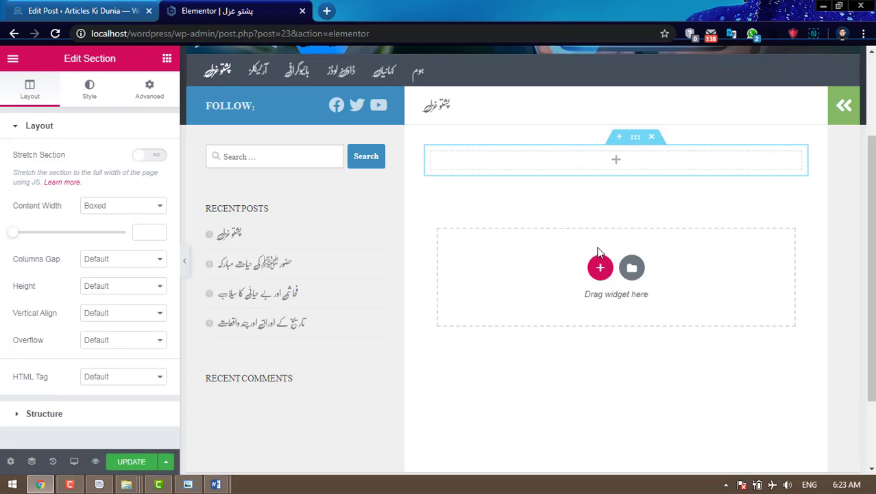
- Place the Hueman Posts widget from the WordPress widget group into the new column
click(616, 162)
click(63, 136)
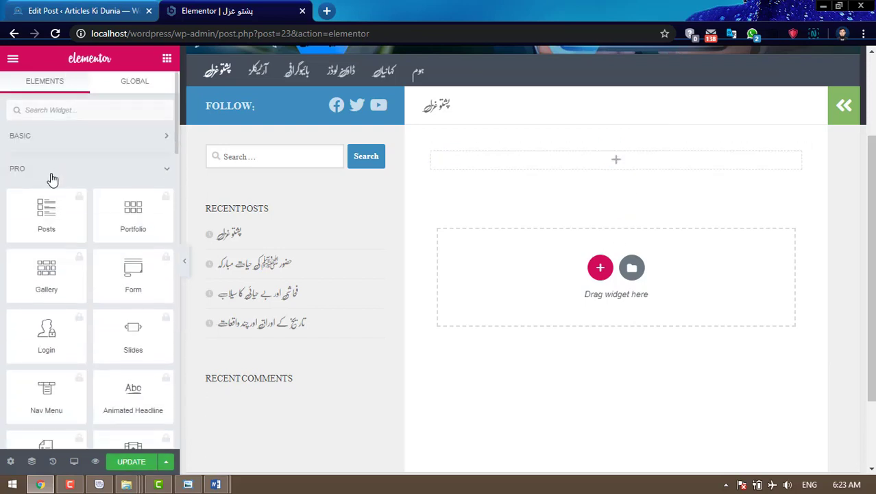
click(52, 172)
click(68, 216)
scroll(118, 249, down, 1)
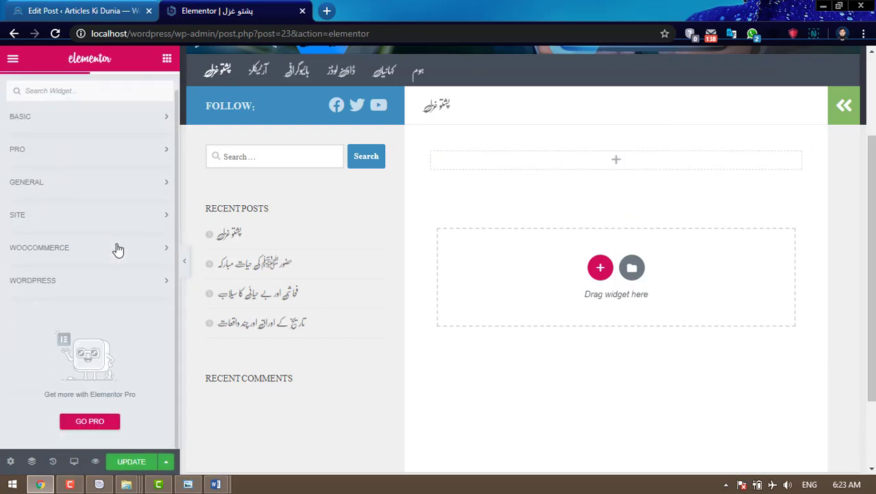
click(56, 287)
scroll(101, 288, down, 8)
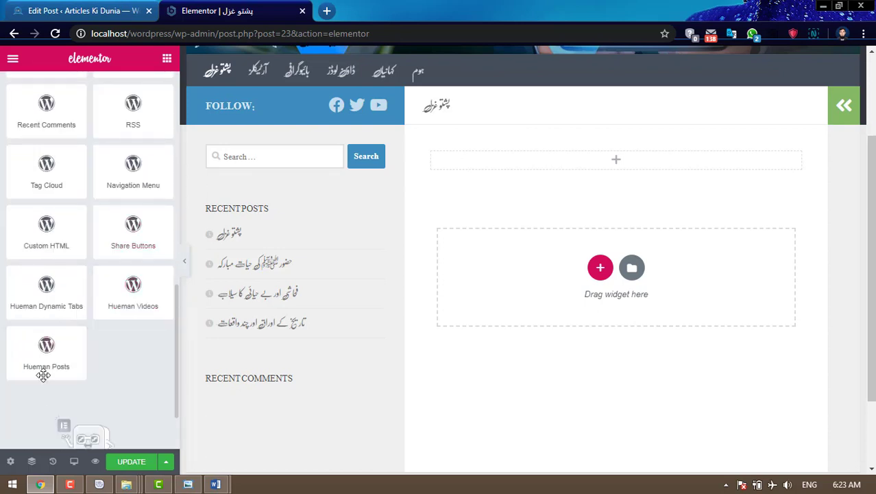
drag(43, 375, 644, 159)
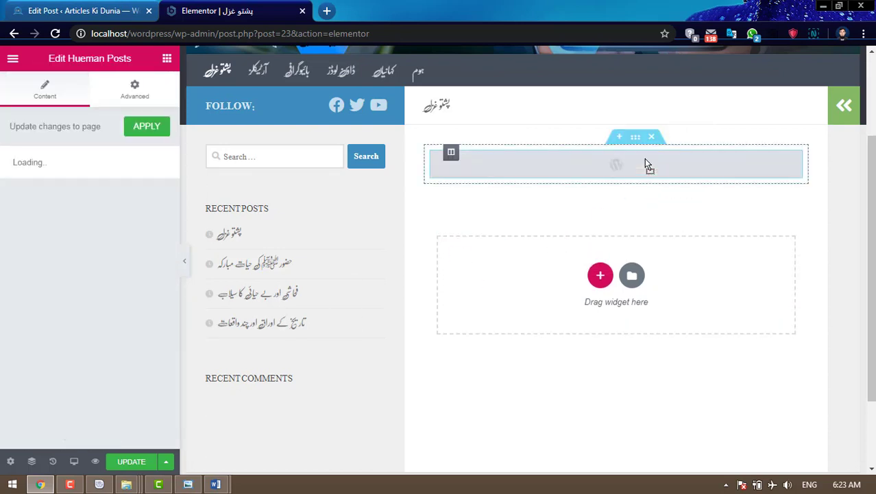
- Limit the list to پشتو غزل posts, hide thumbnails, categories and dates, and save
click(17, 232)
click(52, 296)
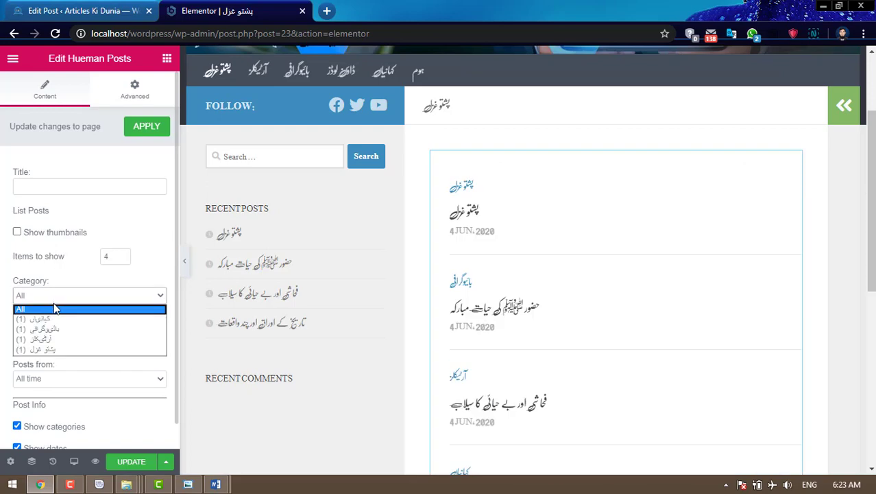
click(57, 351)
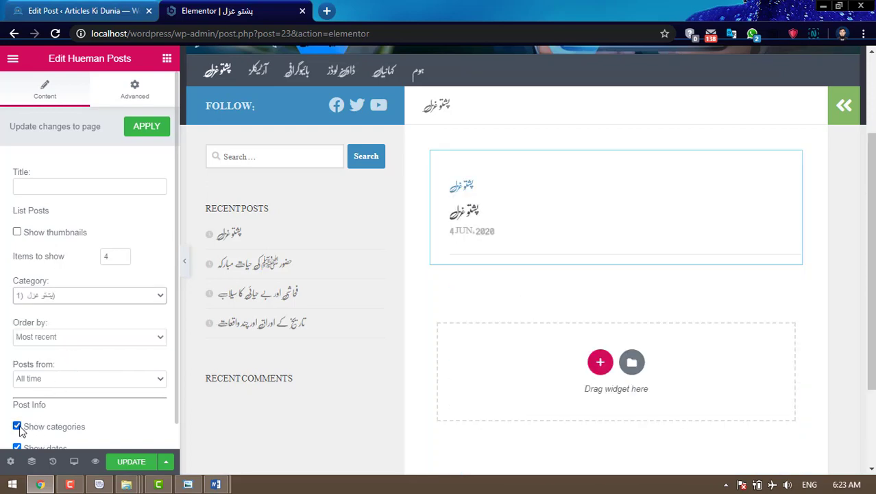
click(18, 426)
click(17, 447)
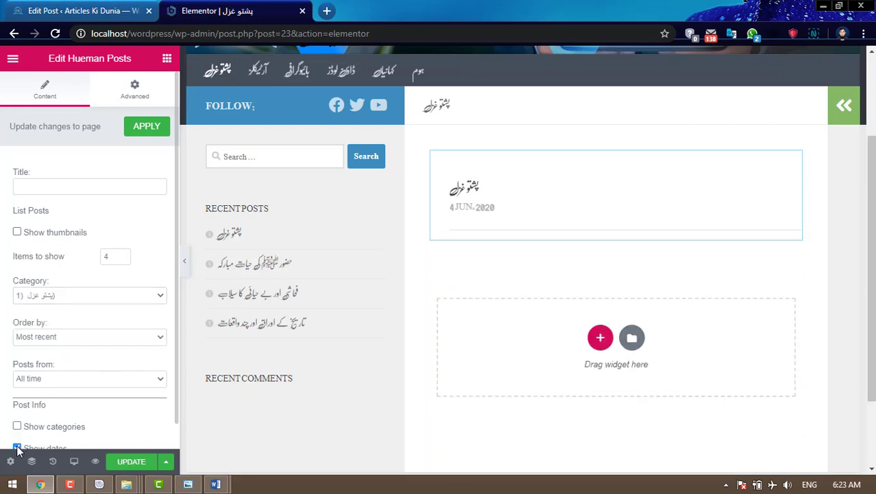
click(129, 462)
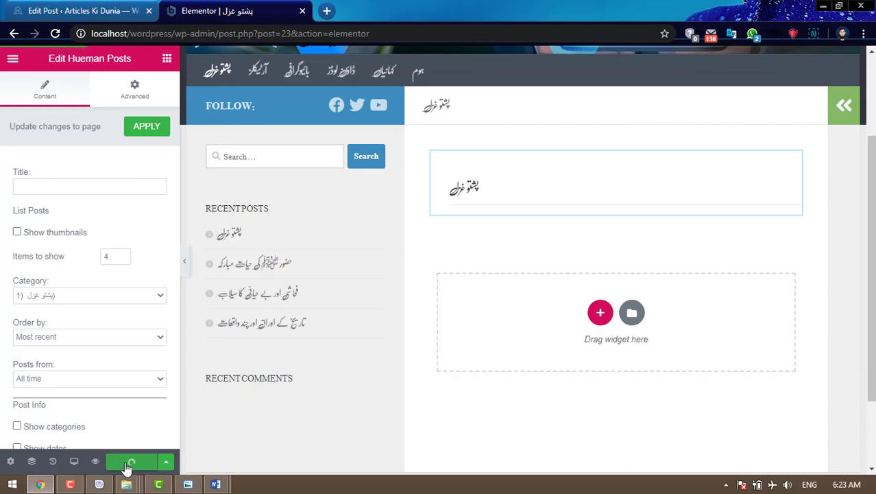
drag(176, 33, 428, 30)
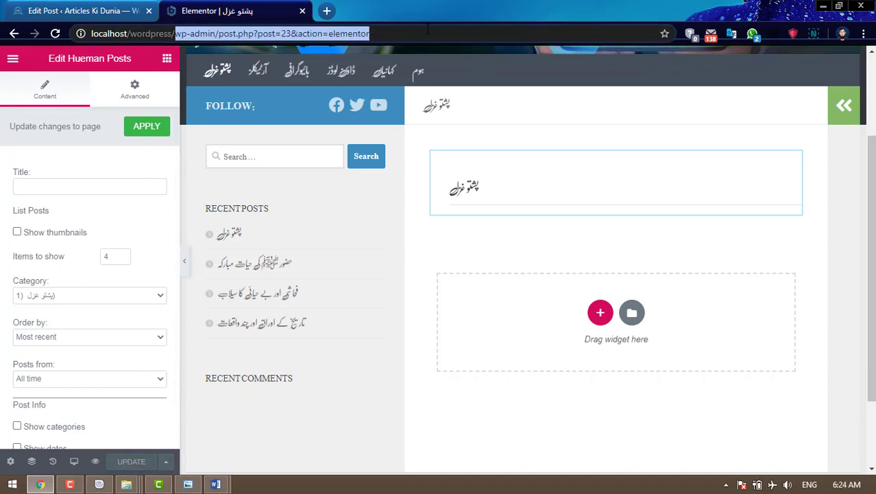
- Load localhost/wordpress/ and check the posts list on the live پشتو غزل page
key(BackSpace)
key(Return)
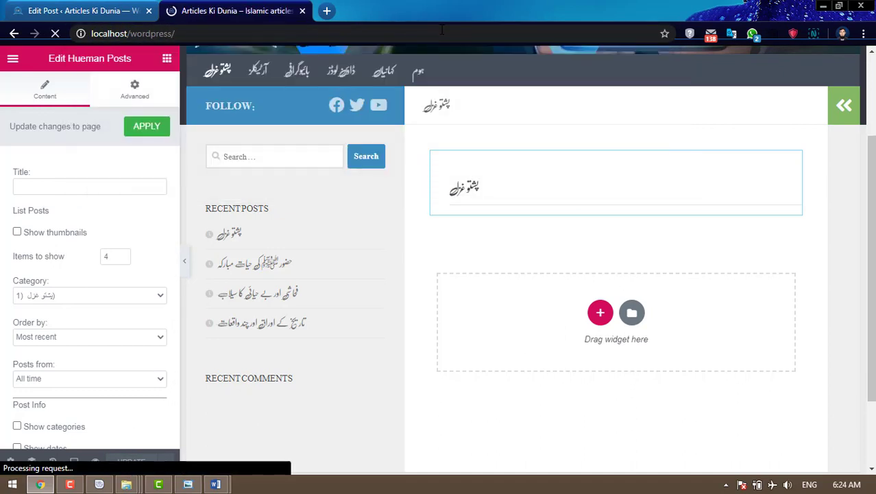
scroll(413, 233, down, 2)
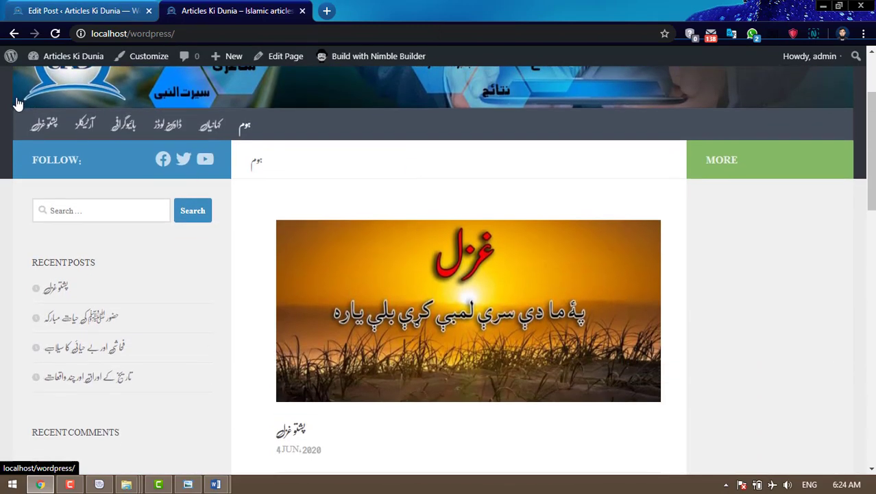
click(39, 126)
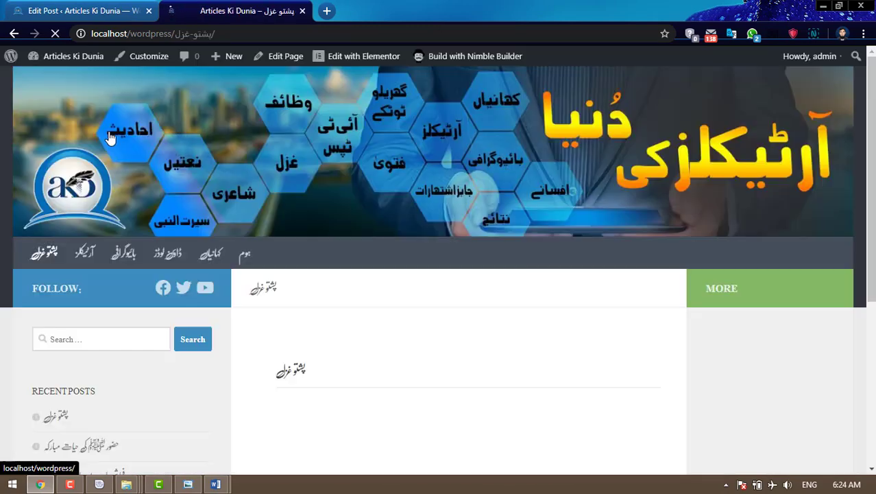
scroll(458, 276, down, 4)
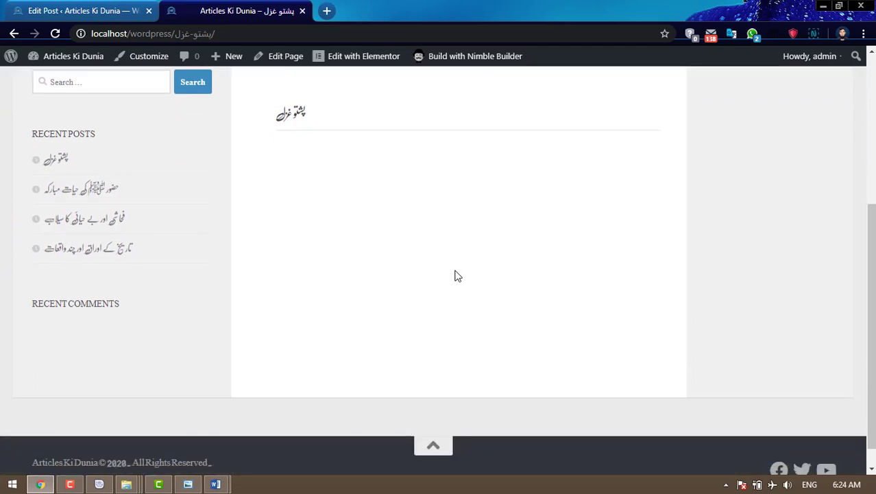
scroll(458, 276, up, 3)
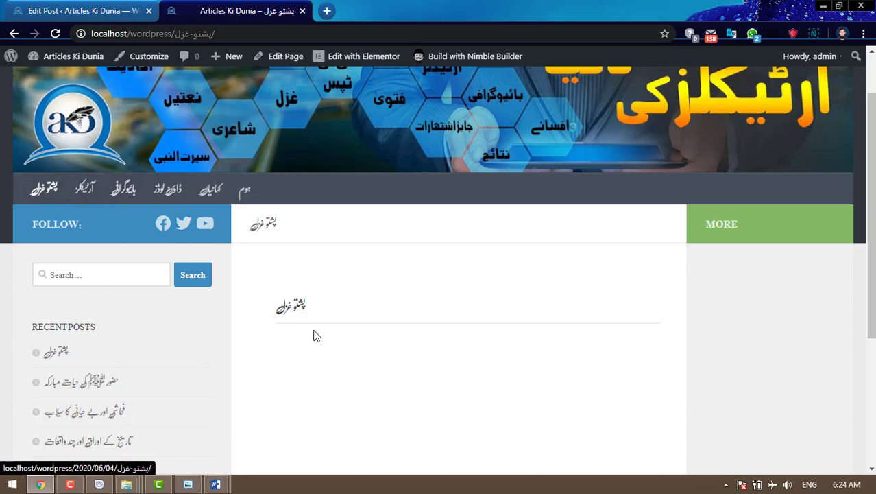
scroll(317, 336, down, 1)
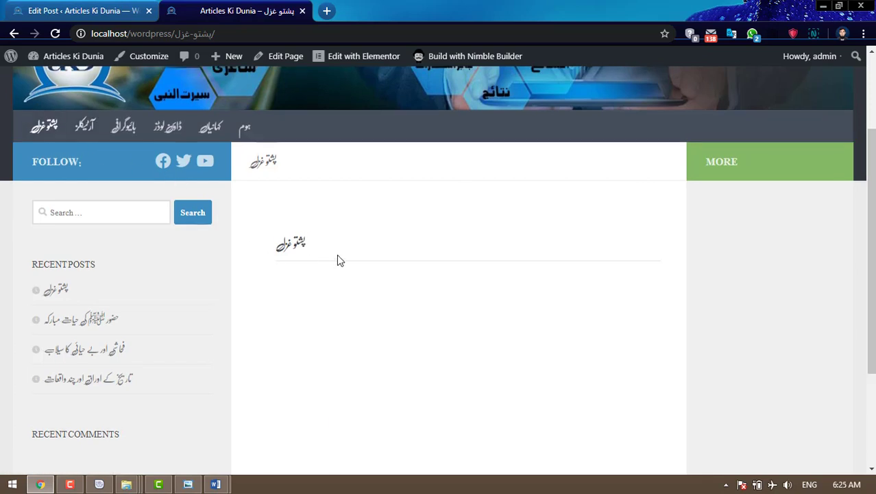
scroll(337, 258, up, 1)
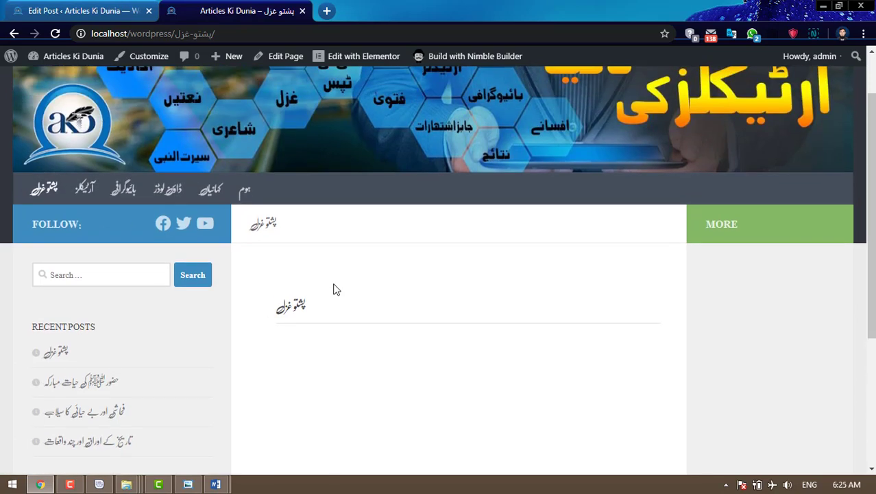
- Review the empty live ڈاؤن لوڈز page, then return to the Edit Post screen
click(164, 194)
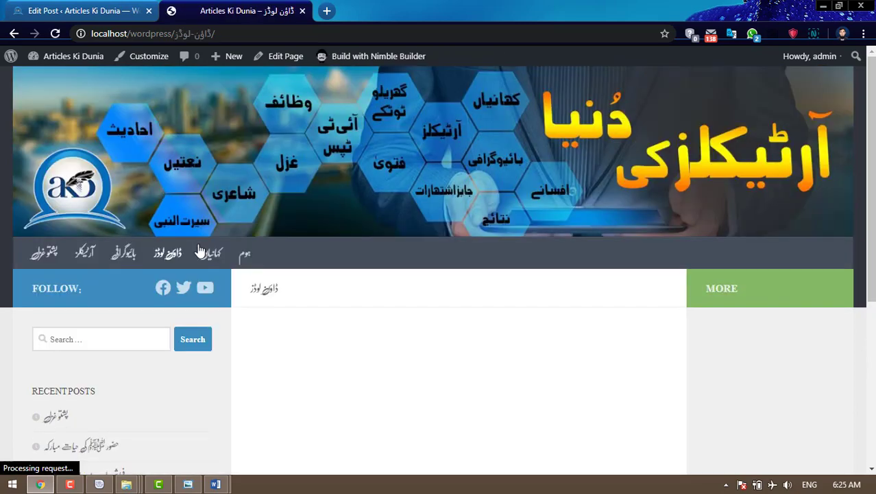
scroll(420, 350, down, 1)
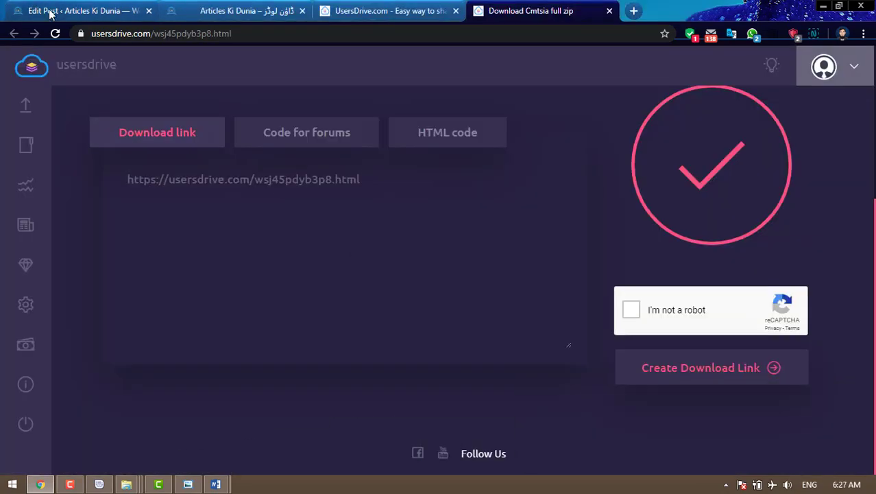
click(51, 10)
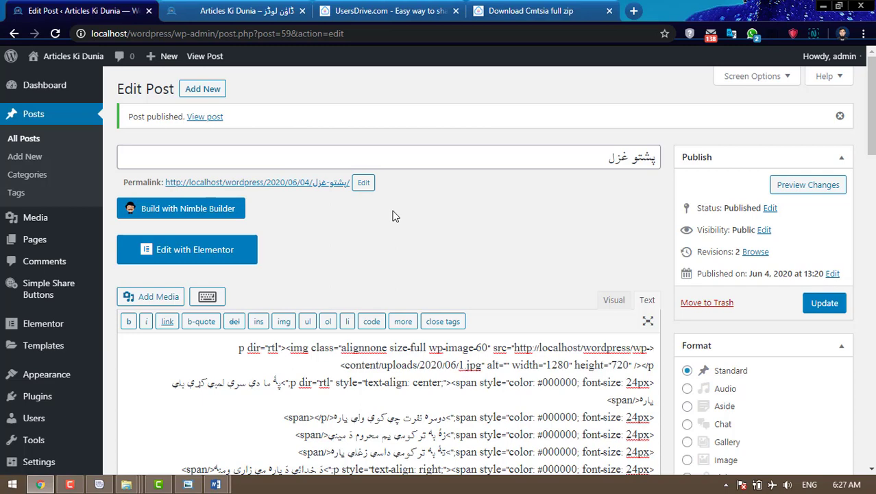
- Open the plugin zip upload form under Plugins > Add New
scroll(75, 342, down, 1)
mouse_move(58, 338)
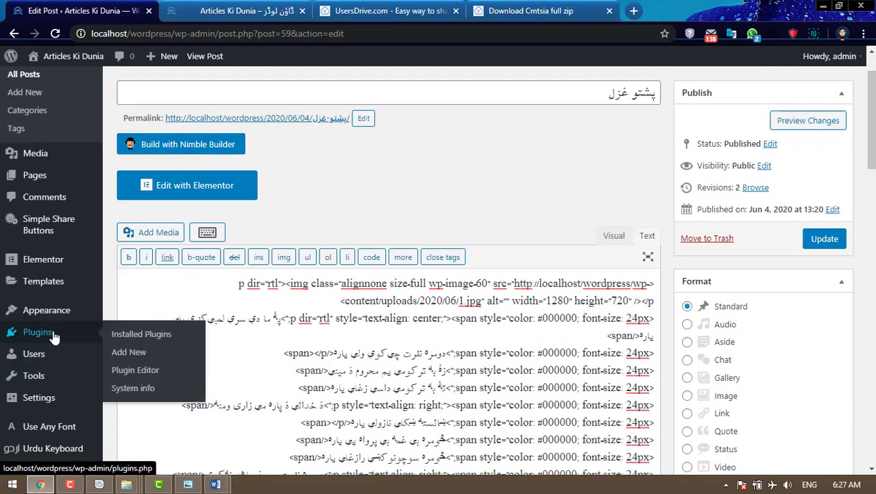
click(129, 357)
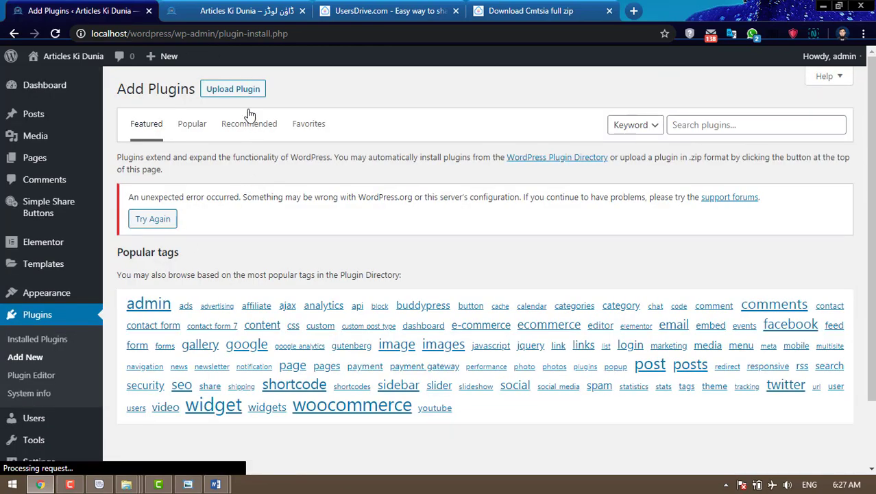
click(245, 89)
click(392, 205)
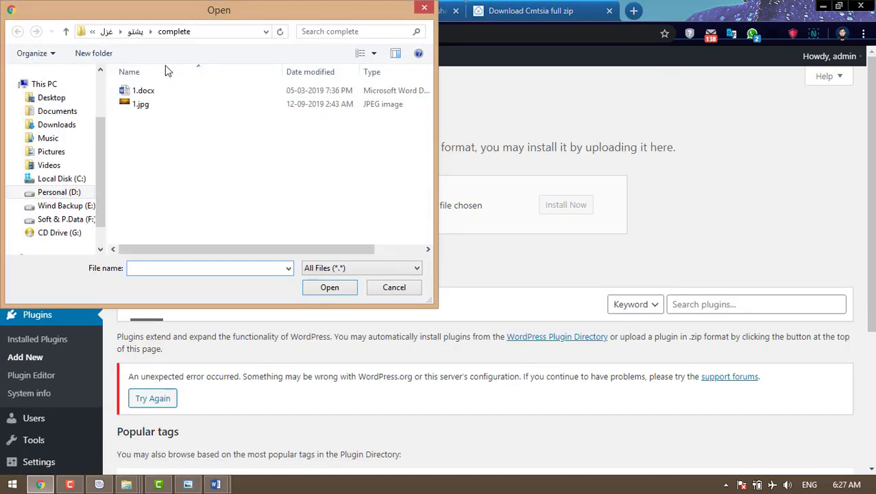
- Upload easy-media-download.zip from D: Documents > Wordpress > download button, install and activate it
click(59, 192)
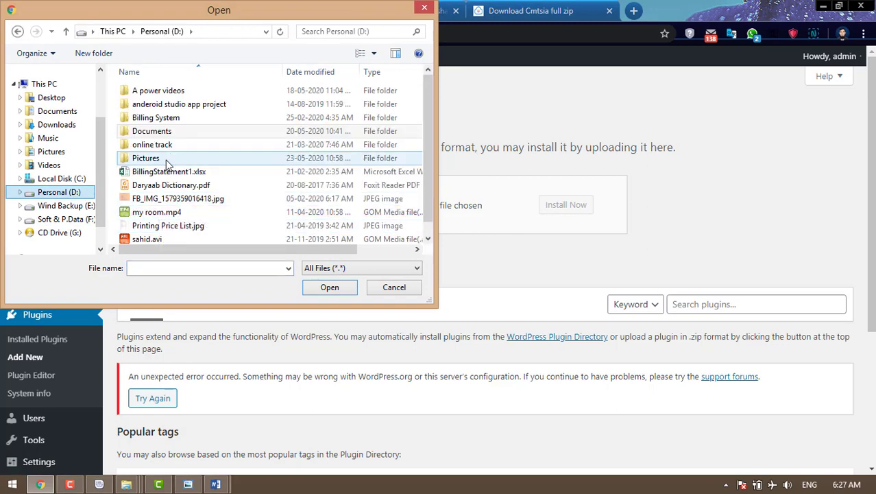
click(218, 157)
scroll(217, 155, down, 1)
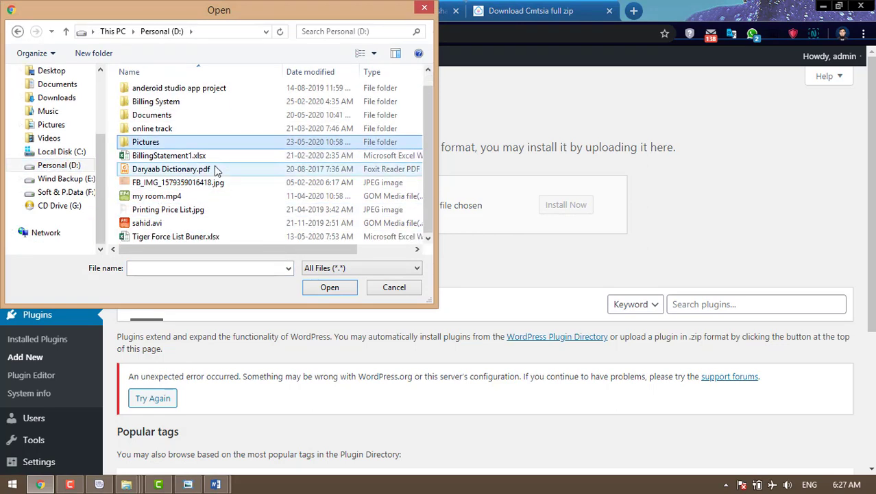
scroll(214, 169, up, 1)
scroll(206, 170, down, 1)
click(153, 116)
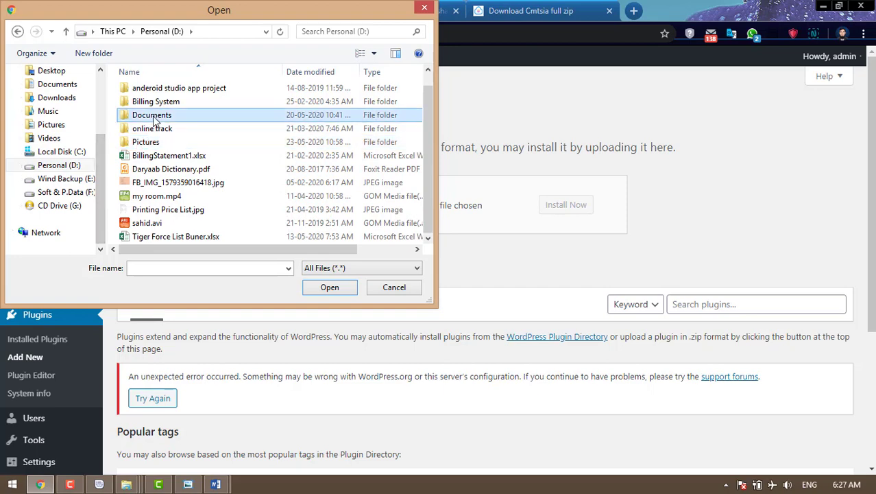
double_click(153, 117)
double_click(167, 206)
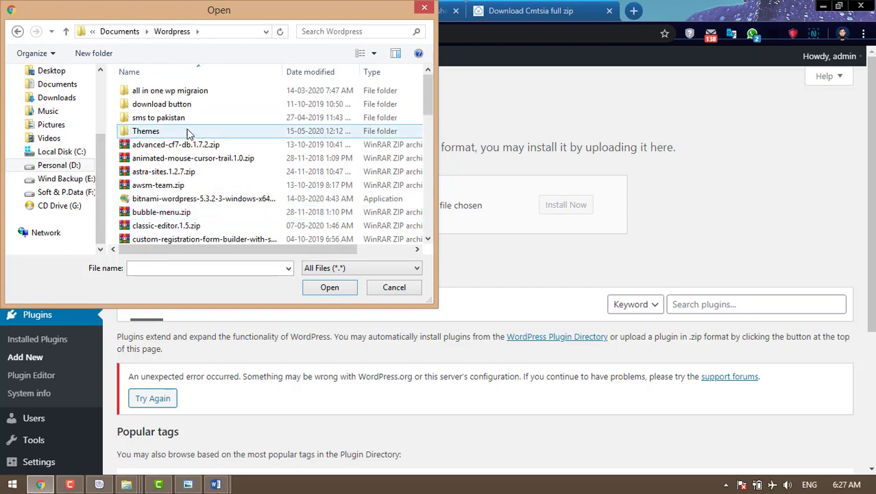
double_click(180, 104)
click(175, 104)
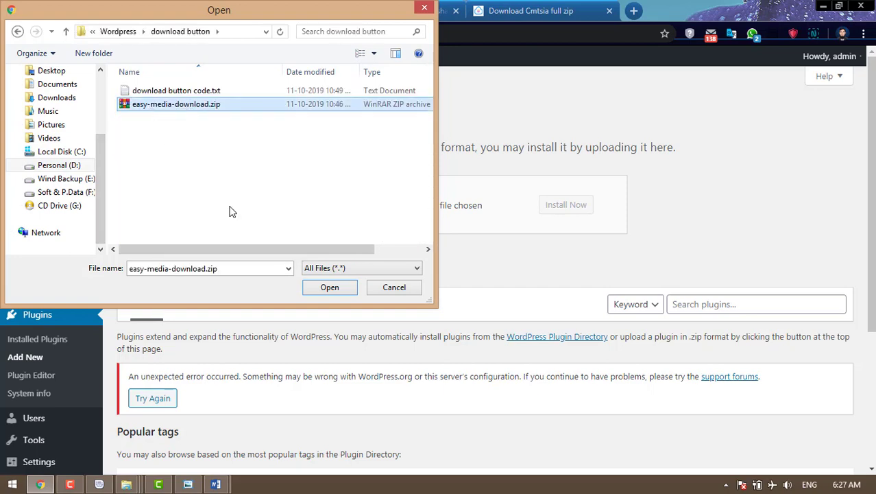
click(323, 287)
click(577, 213)
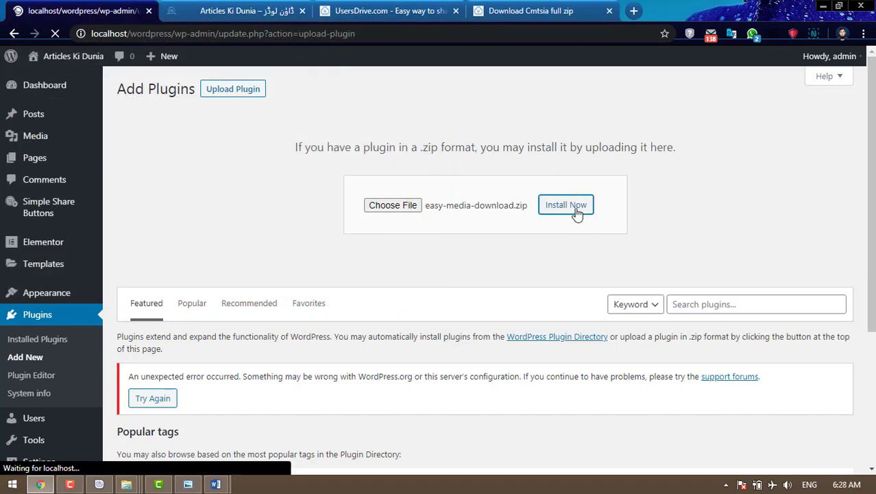
click(151, 180)
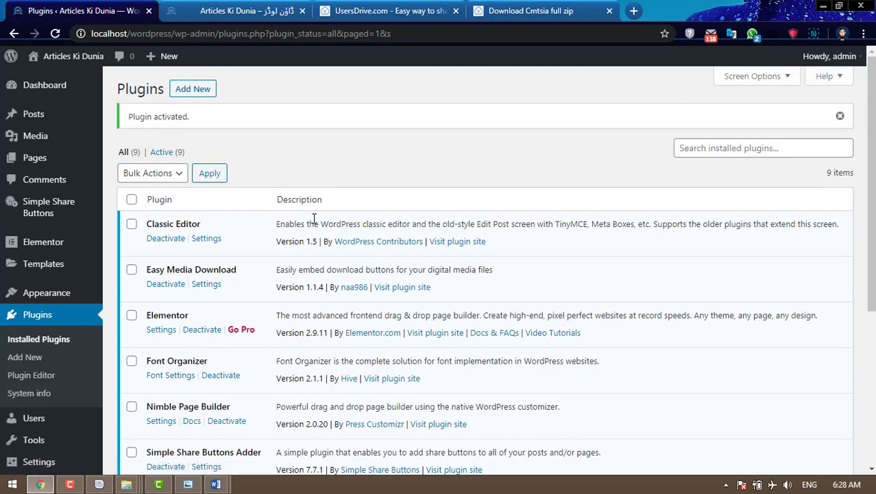
- Start a new post in Visual mode with the line 'Download camtasia studio 9 from below button'
mouse_move(53, 121)
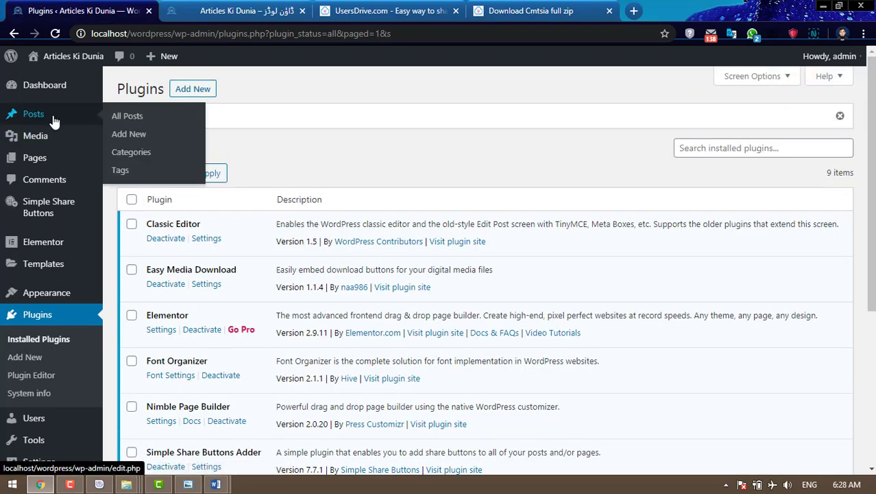
click(123, 137)
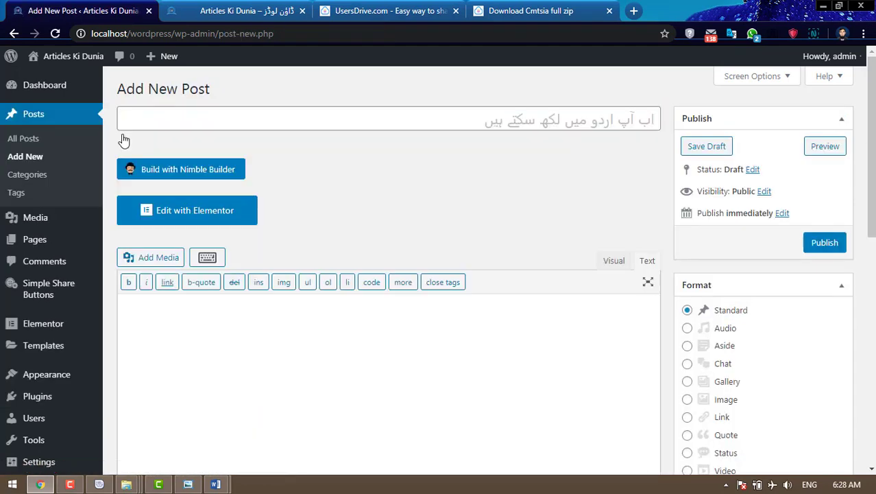
click(616, 271)
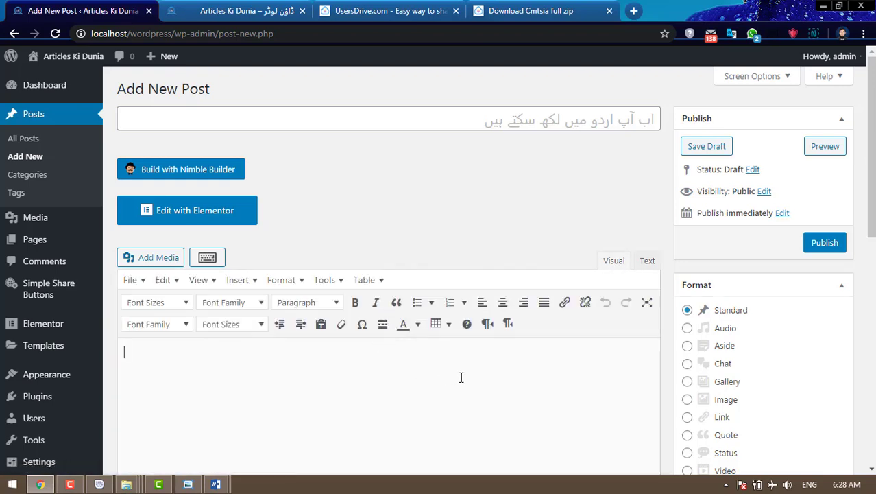
text(Dov)
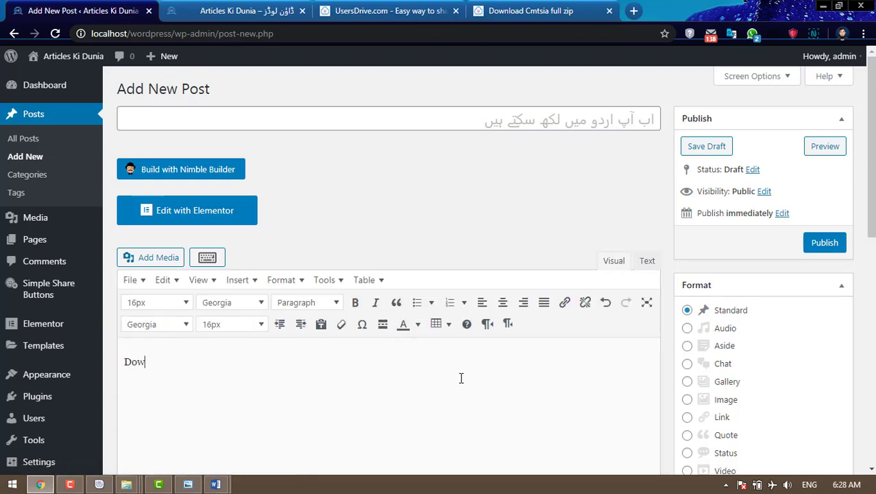
key(BackSpace)
text(nwload)
key(BackSpace)
key(BackSpace)
key(BackSpace)
key(BackSpace)
key(BackSpace)
key(BackSpace)
key(BackSpace)
text(wnload camtas)
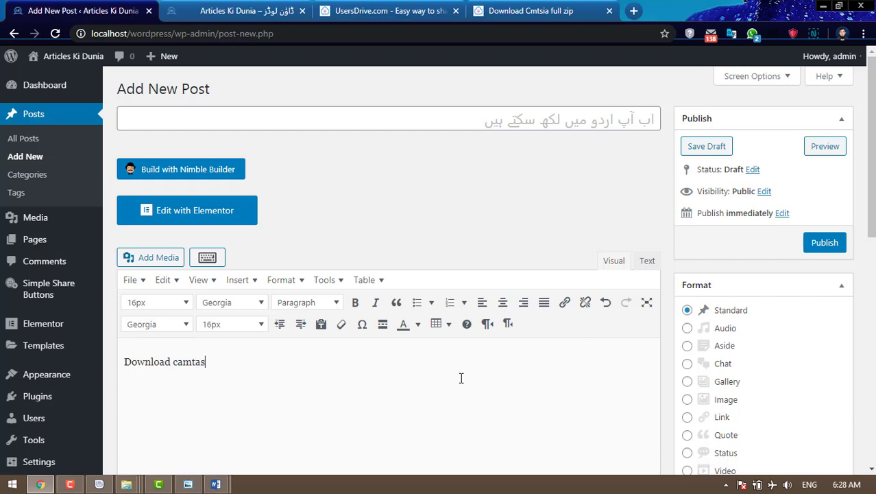
text(ia studio 9 fr)
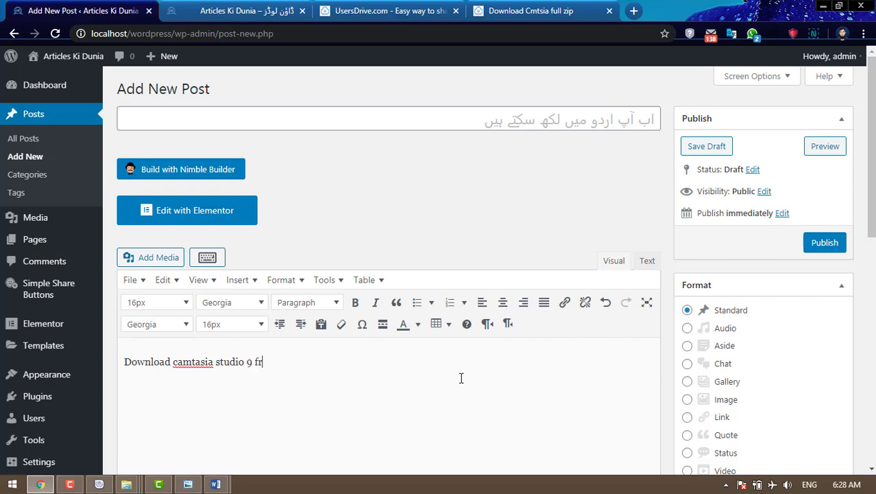
text(om below button)
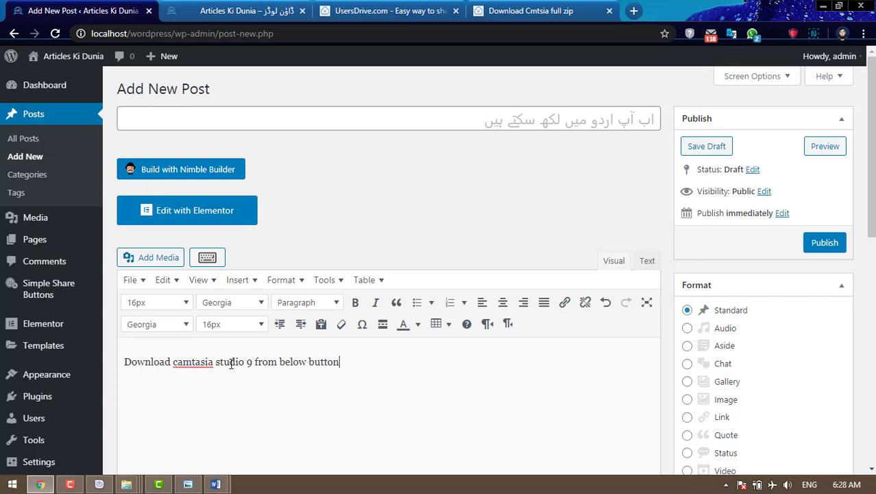
- Add 'camtasia studio 9' above the sentence as a centred Heading 1
drag(244, 361, 174, 362)
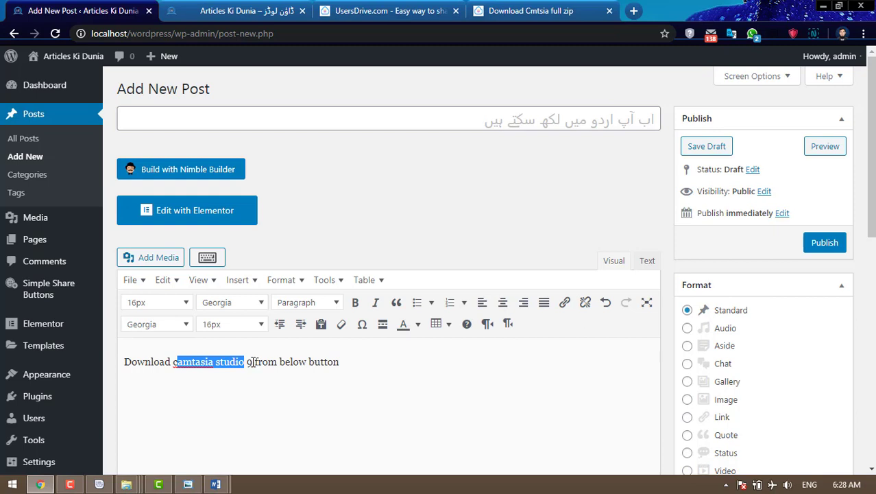
drag(253, 362, 172, 362)
key(ctrl+c)
click(122, 361)
key(Return)
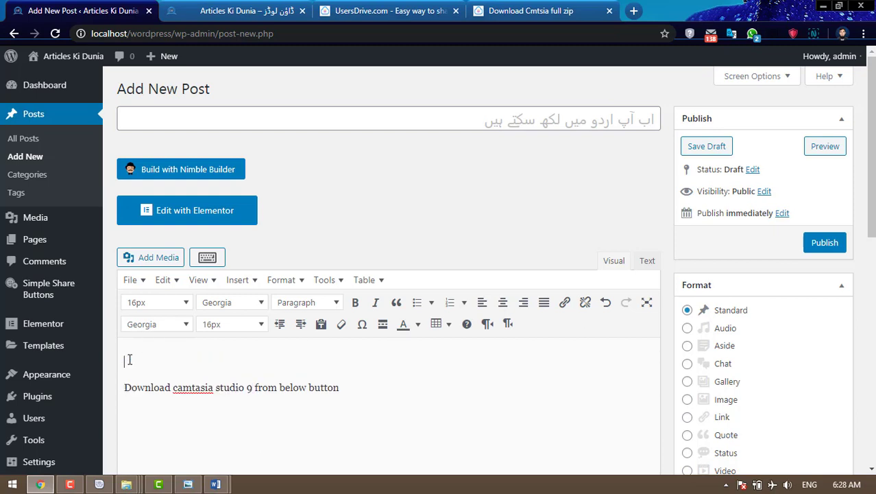
key(ctrl+v)
drag(206, 361, 124, 366)
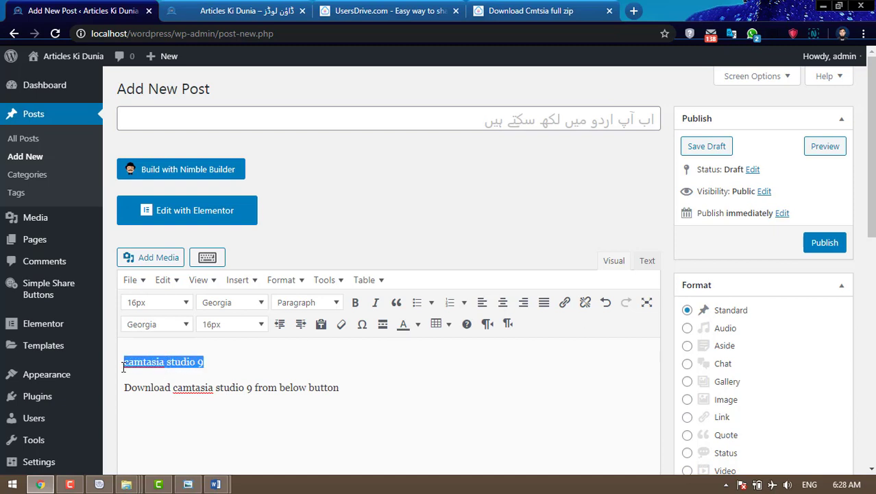
click(331, 302)
click(350, 145)
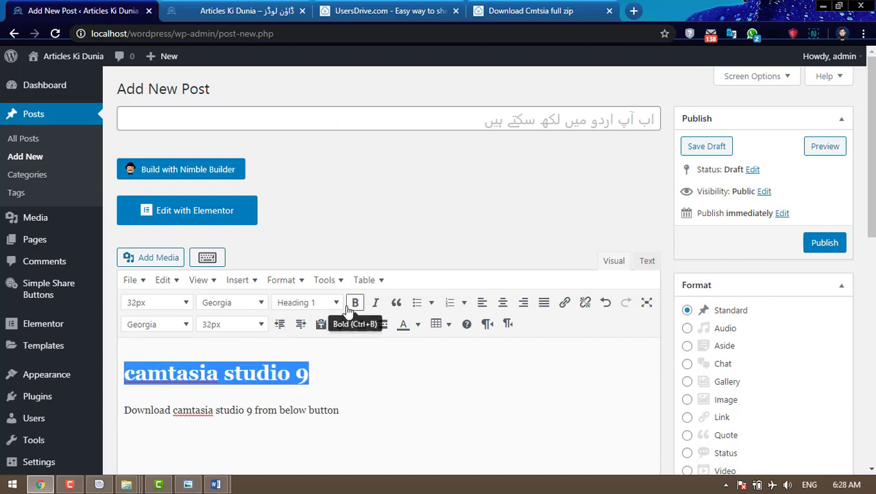
click(504, 303)
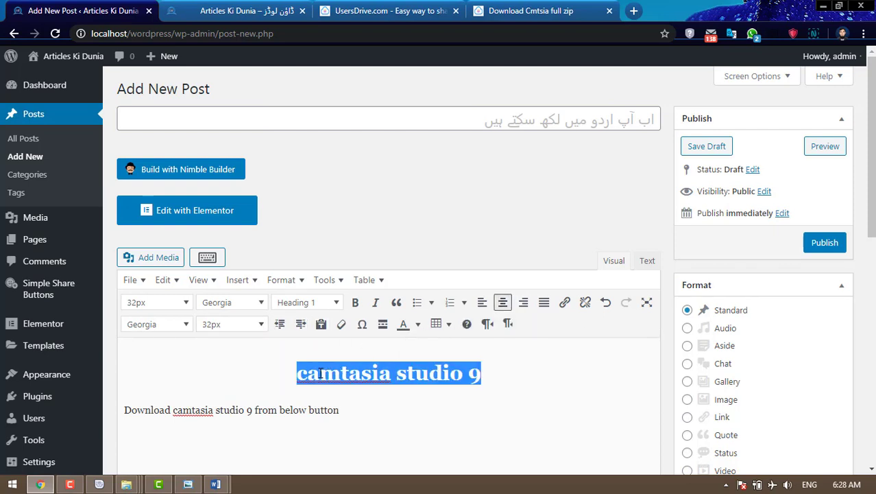
- Centre the sentence, set it to 20px, and add an empty line below
click(295, 405)
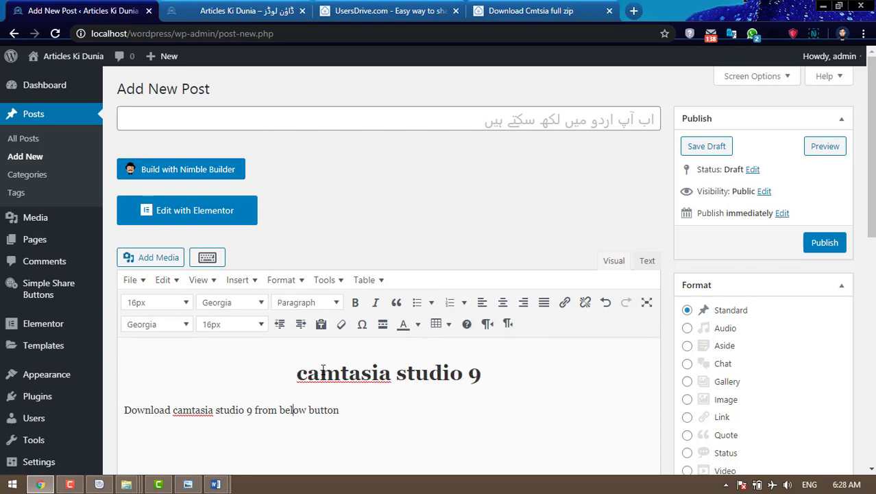
click(503, 302)
drag(502, 407, 280, 407)
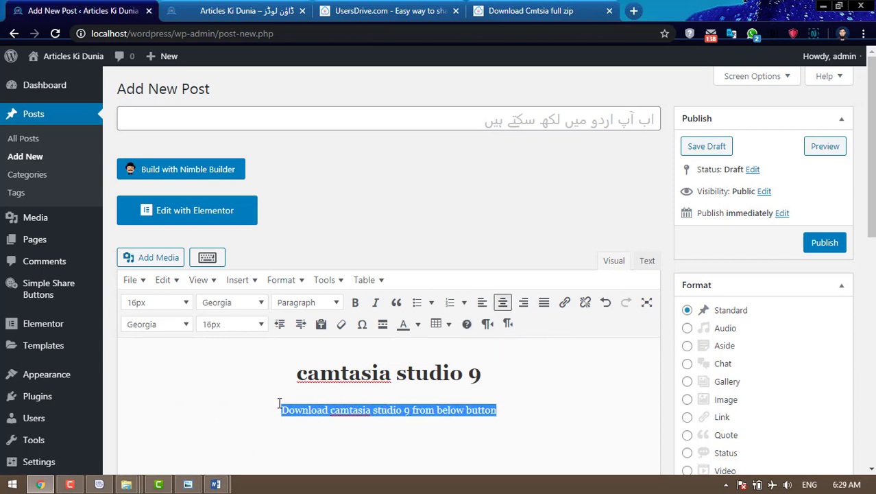
click(240, 323)
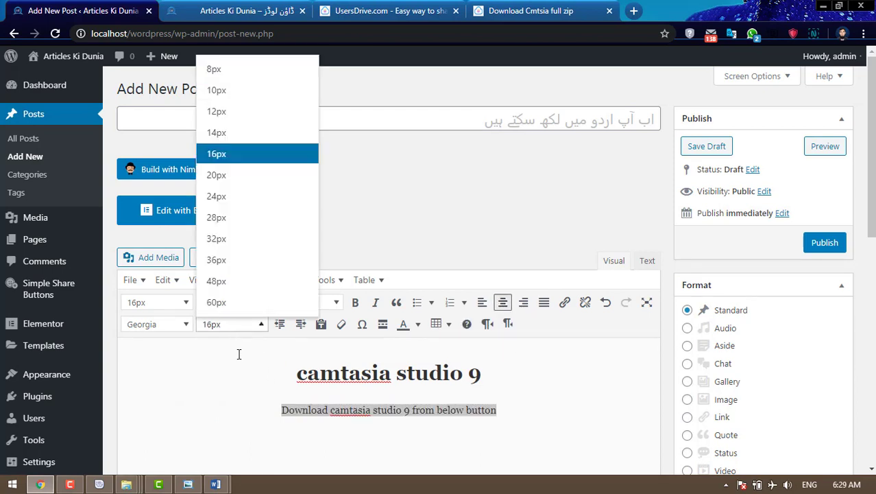
click(247, 174)
click(569, 422)
scroll(569, 423, down, 2)
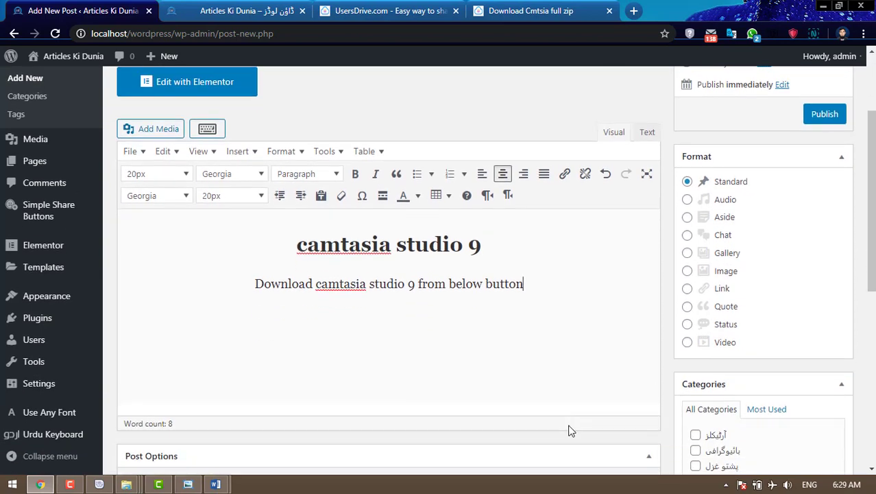
key(Down)
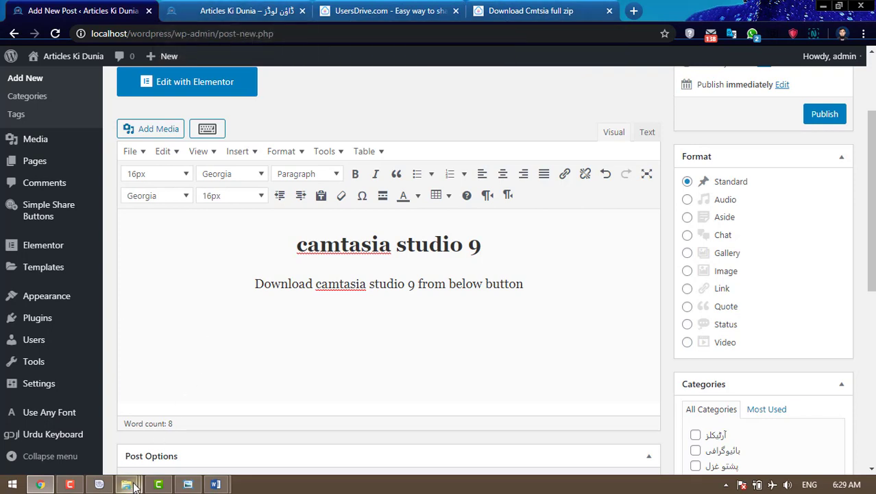
- Copy the easy_media_download shortcode from download button.txt into the clipboard for the post's empty line
mouse_move(128, 485)
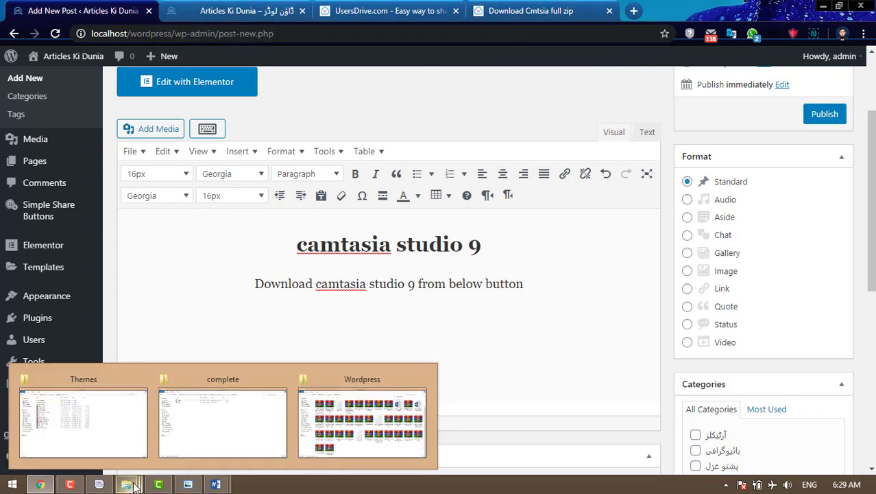
mouse_move(185, 426)
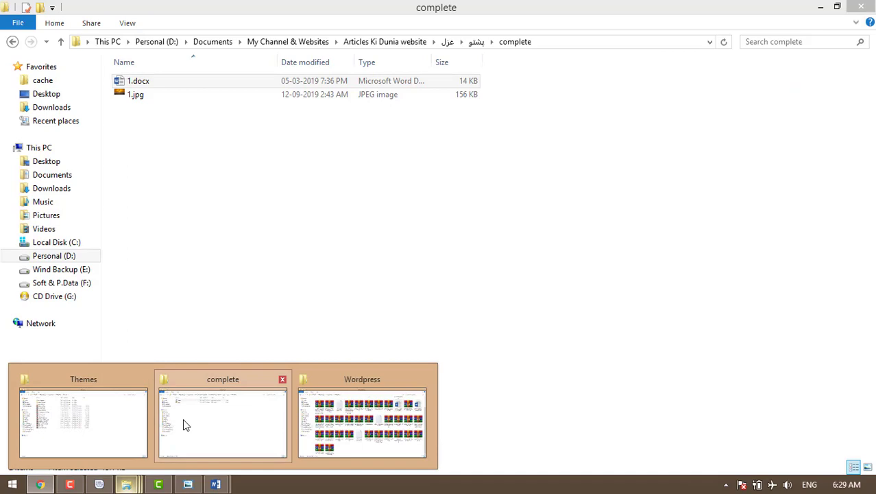
click(344, 420)
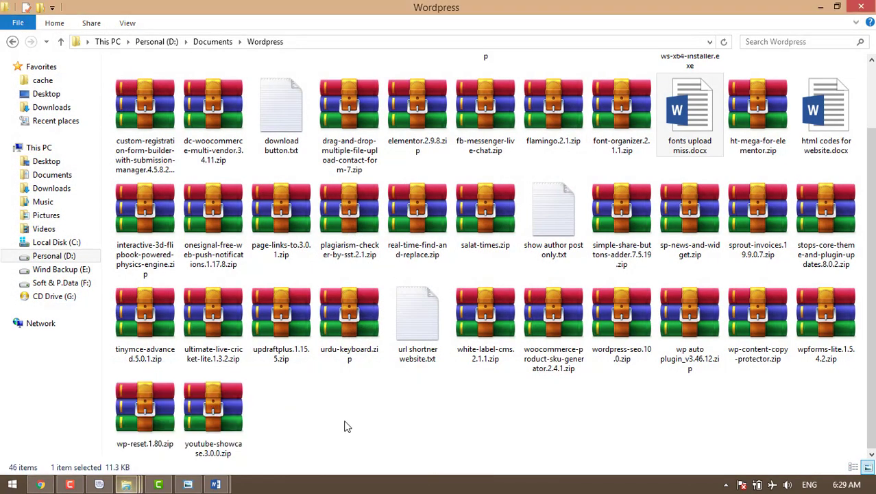
click(290, 133)
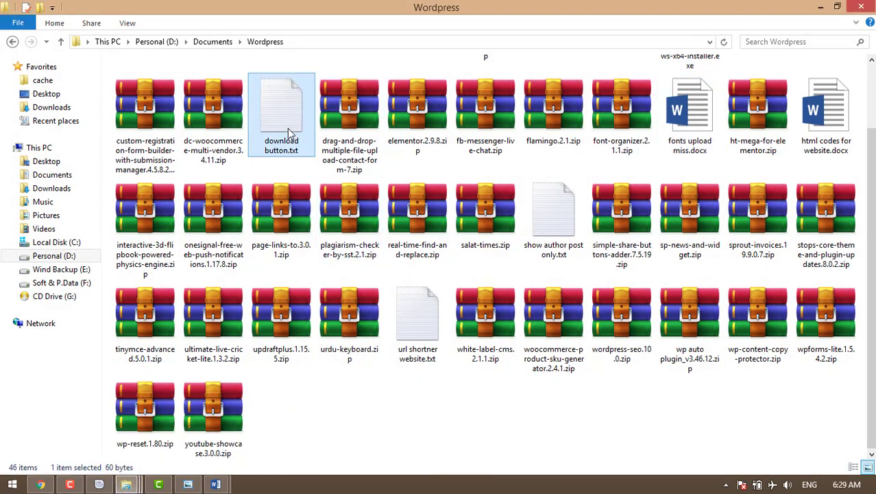
double_click(289, 133)
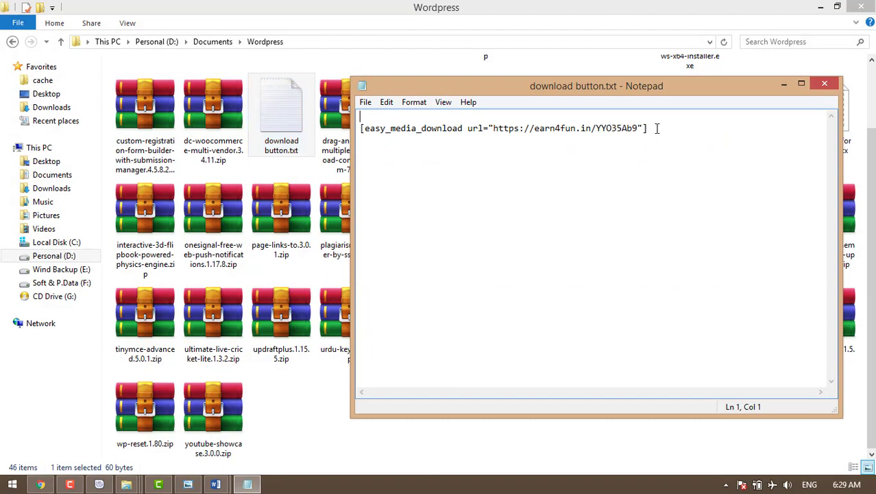
drag(657, 129, 360, 129)
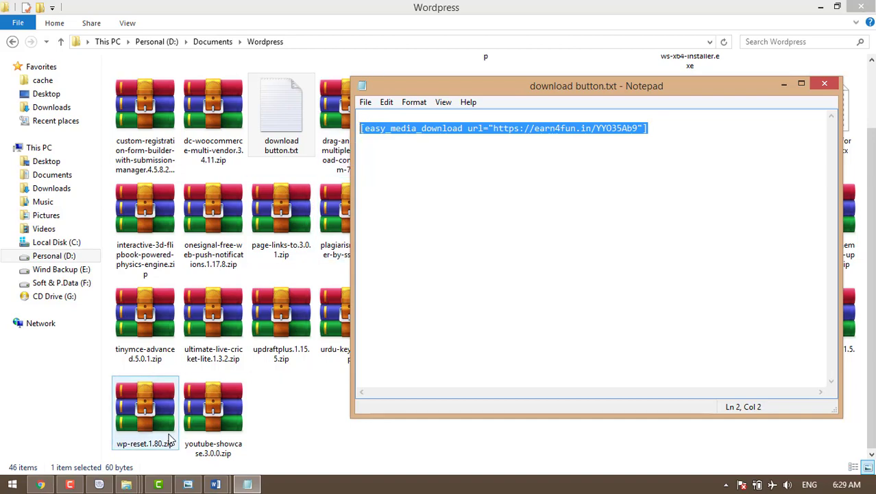
click(41, 485)
click(255, 313)
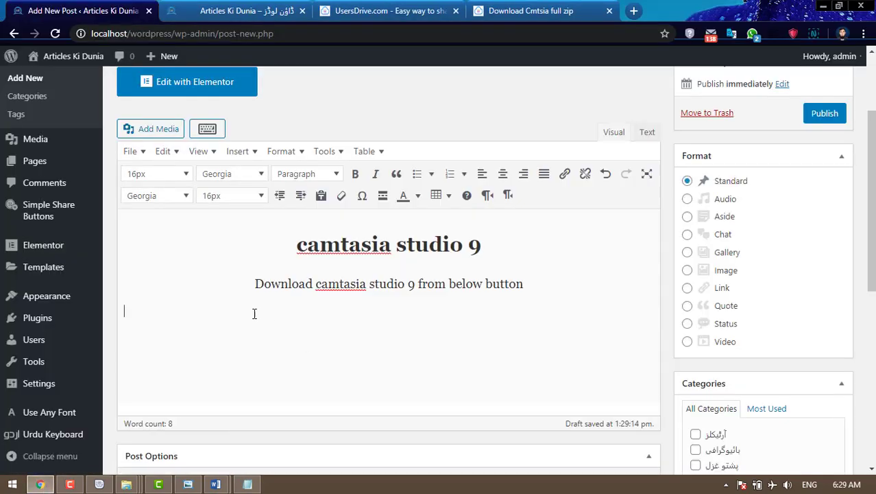
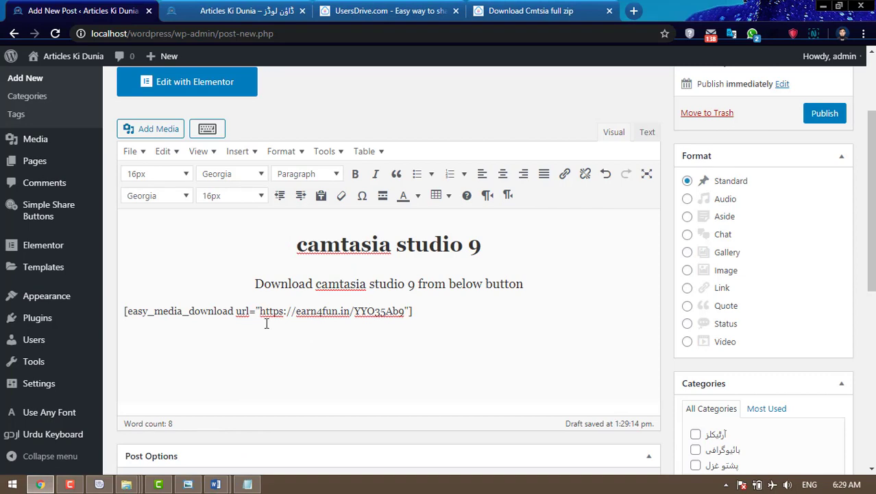
drag(260, 311, 405, 312)
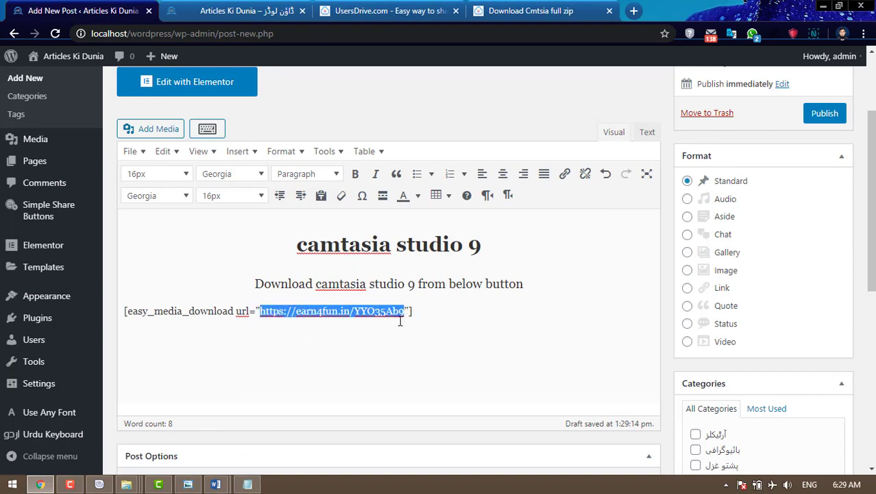
click(504, 11)
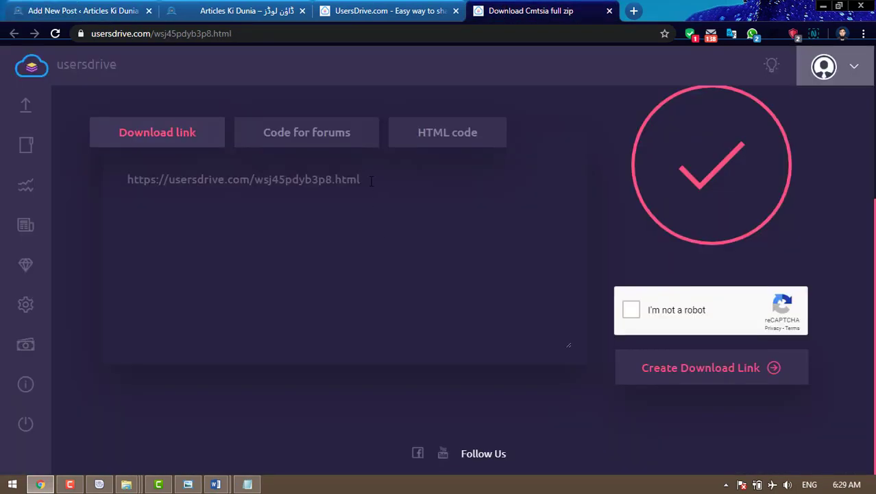
drag(371, 181, 127, 181)
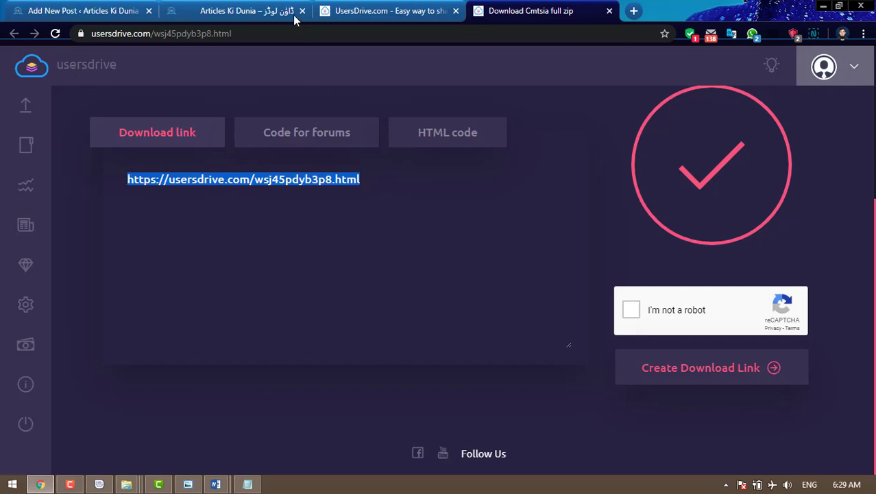
click(103, 12)
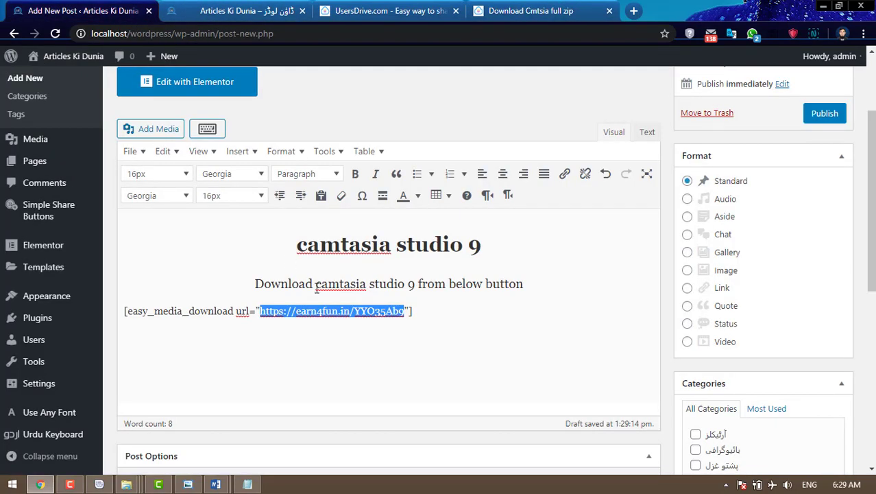
key(Delete)
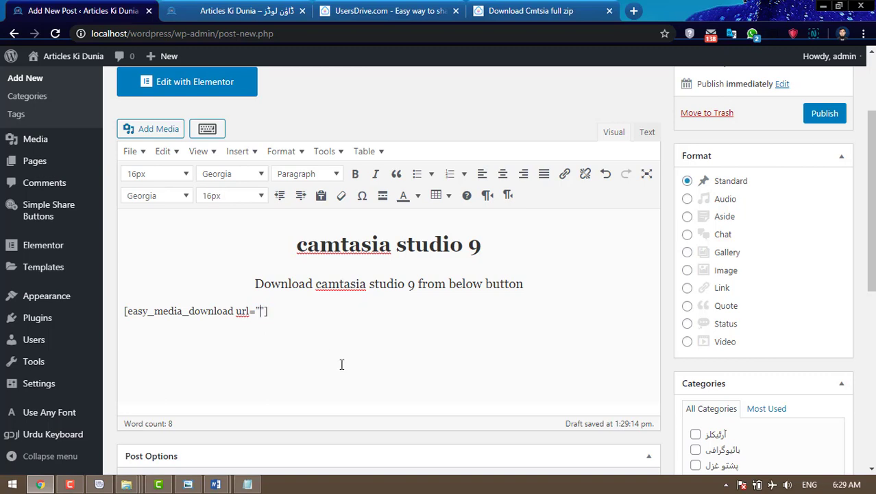
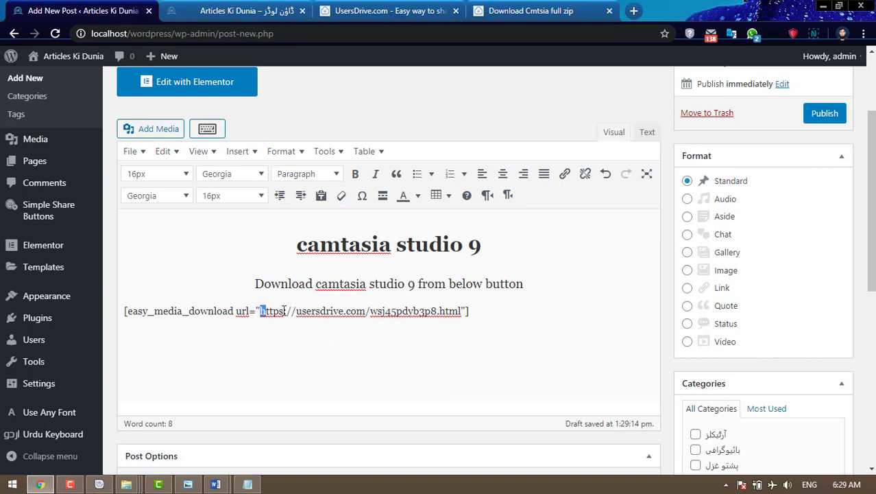
- Centre the shortcode line under the text
drag(284, 310, 458, 321)
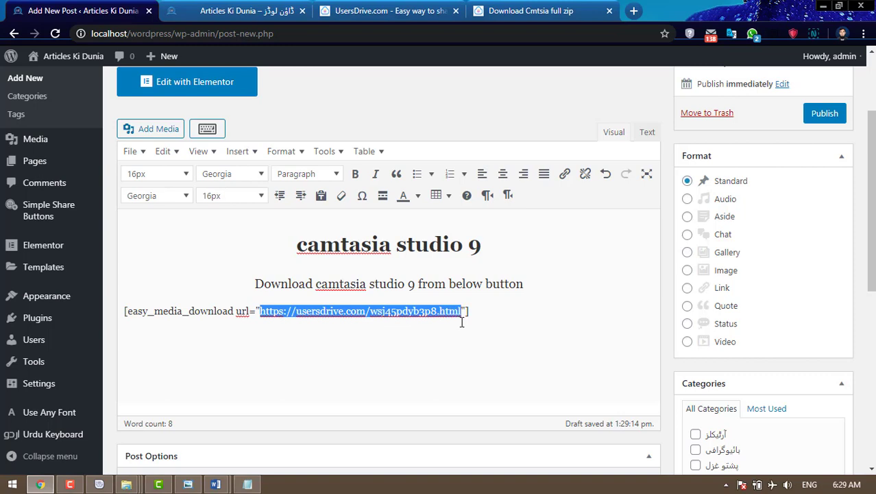
click(236, 311)
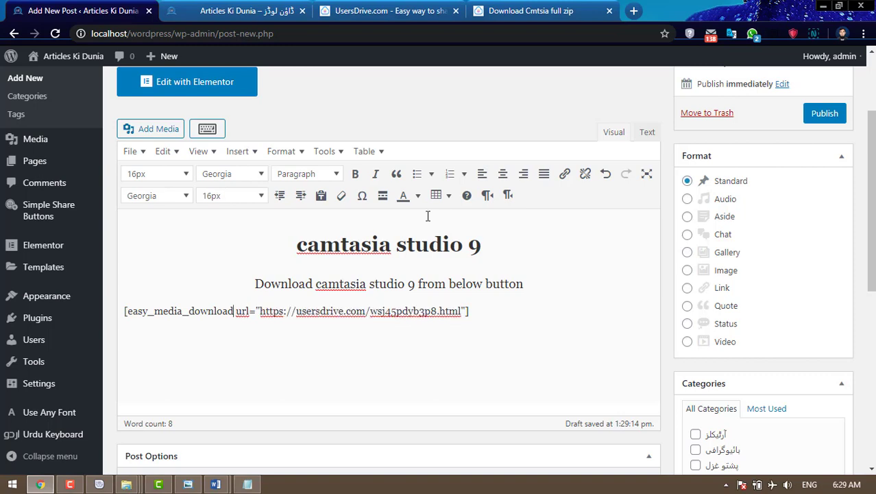
click(503, 173)
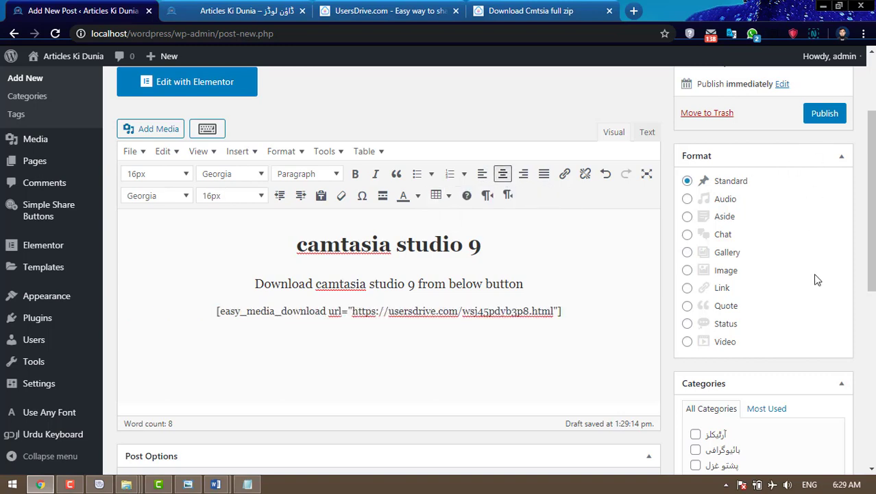
- File the post under the ڈاؤنلوڈز category and tag it 'camtasia studio 9'
scroll(816, 280, down, 2)
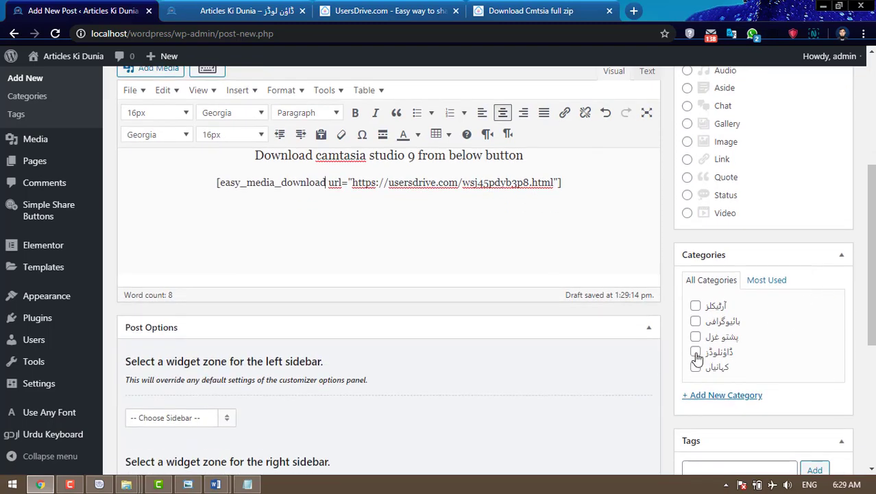
click(695, 352)
scroll(663, 352, down, 3)
click(744, 277)
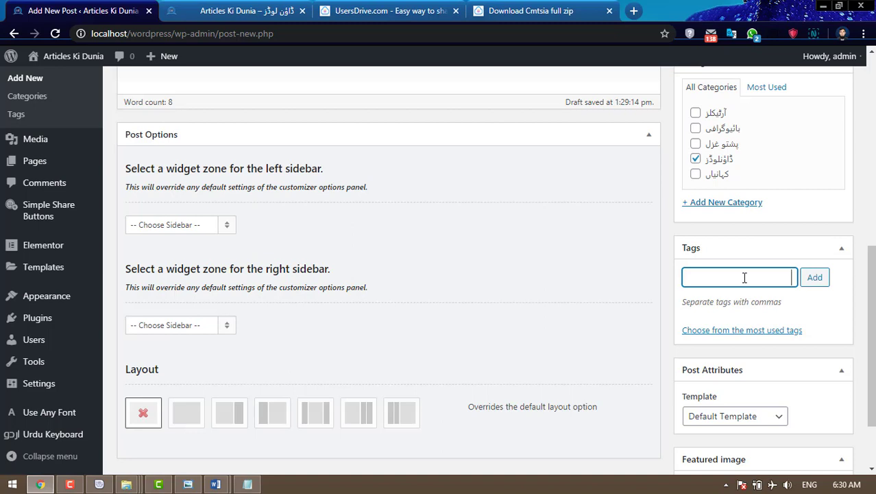
text(camtasia studio 9)
click(815, 282)
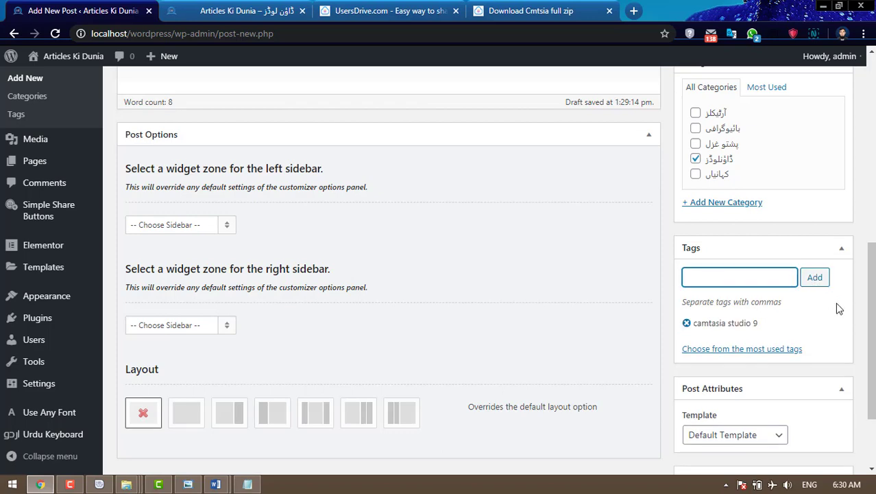
- Publish the post and bring up the live ڈاؤن لوڈز page
scroll(838, 309, up, 10)
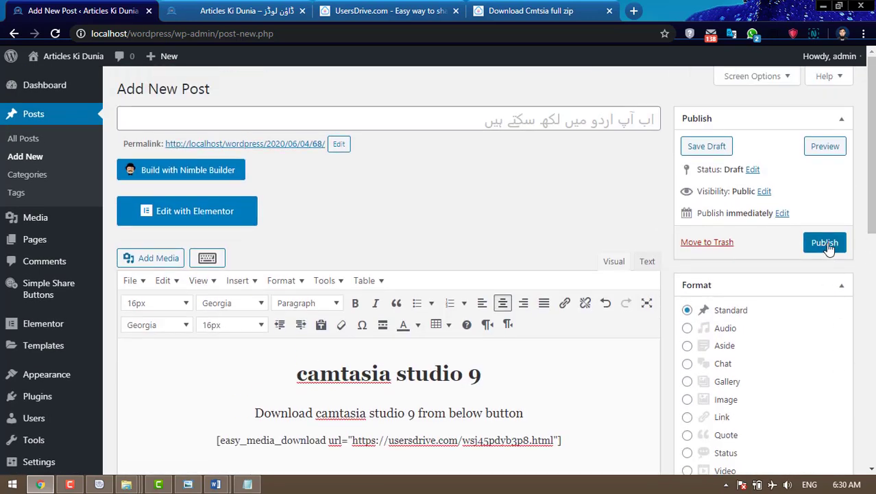
click(827, 245)
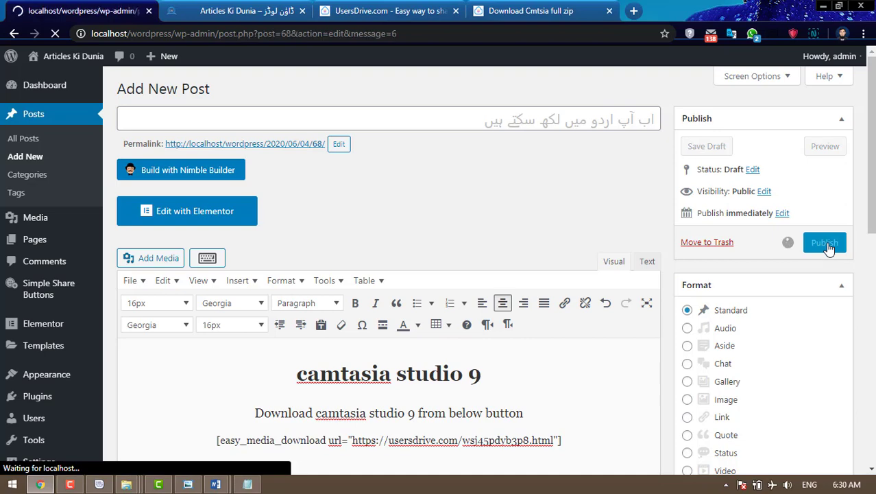
click(254, 13)
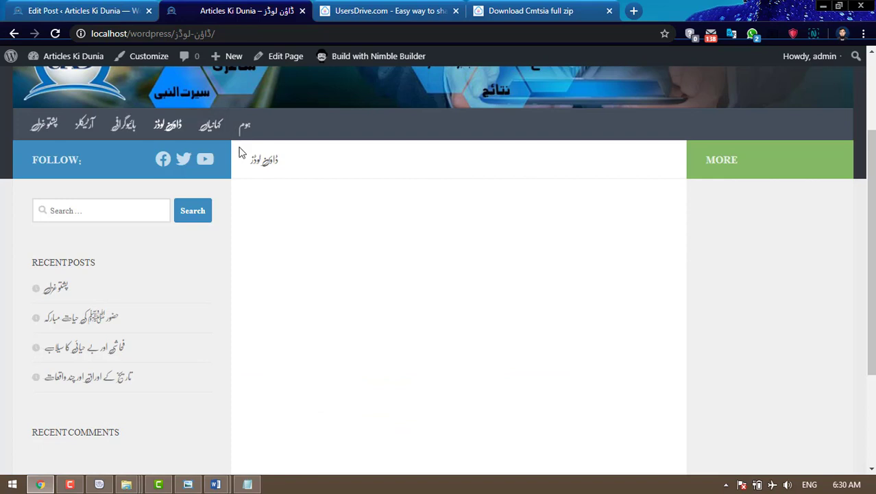
- Open the ڈاؤن لوڈز page in Elementor and add a single-column section
click(277, 59)
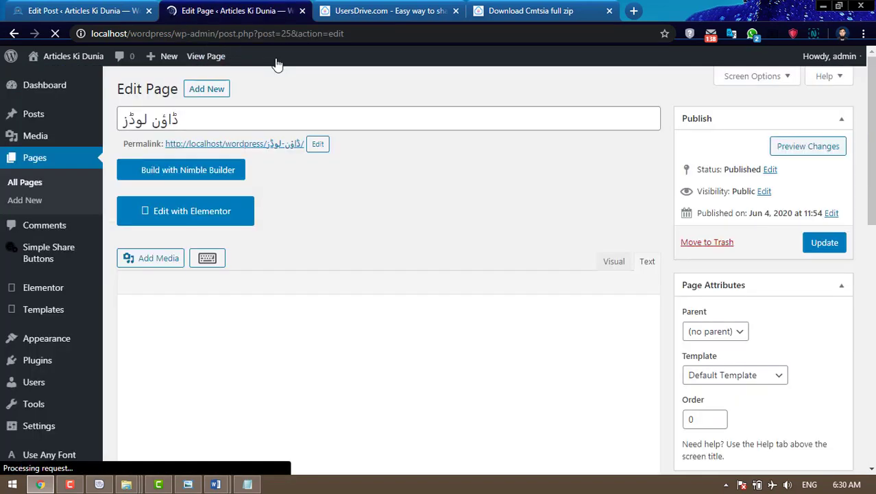
click(219, 213)
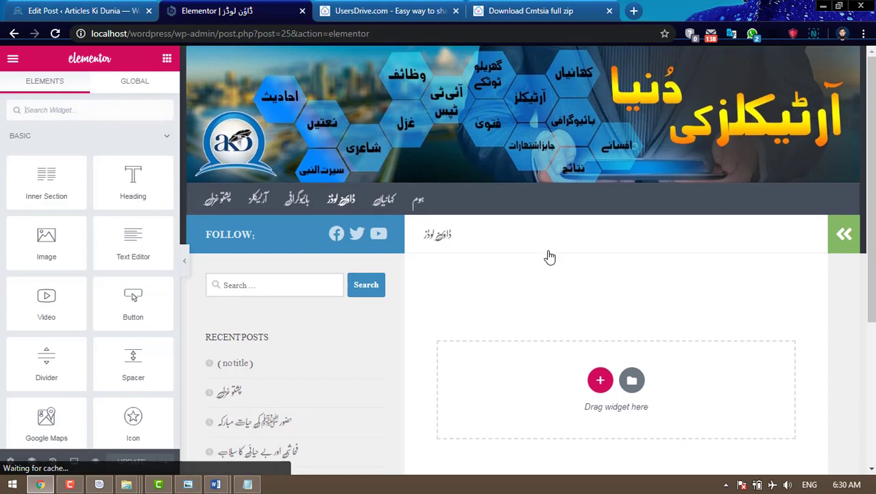
scroll(550, 257, down, 1)
click(600, 318)
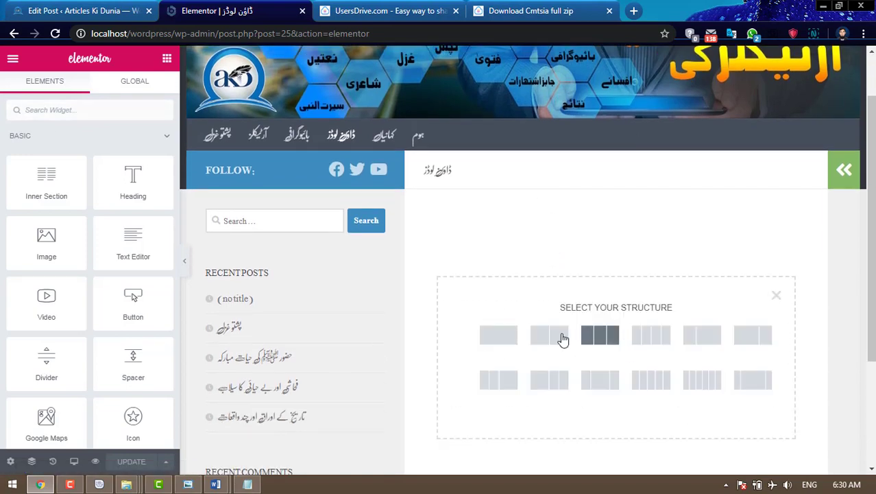
click(499, 350)
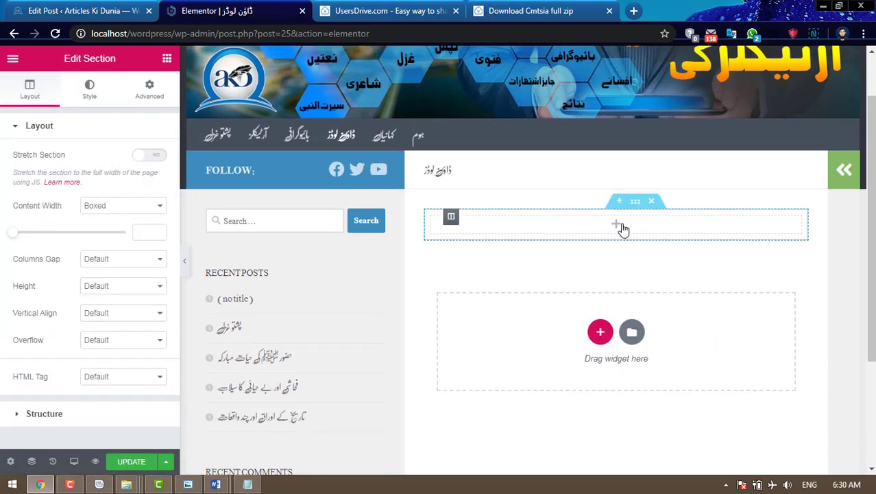
- Place the Hueman Posts widget from the WordPress widget group into the new column
click(617, 226)
click(59, 136)
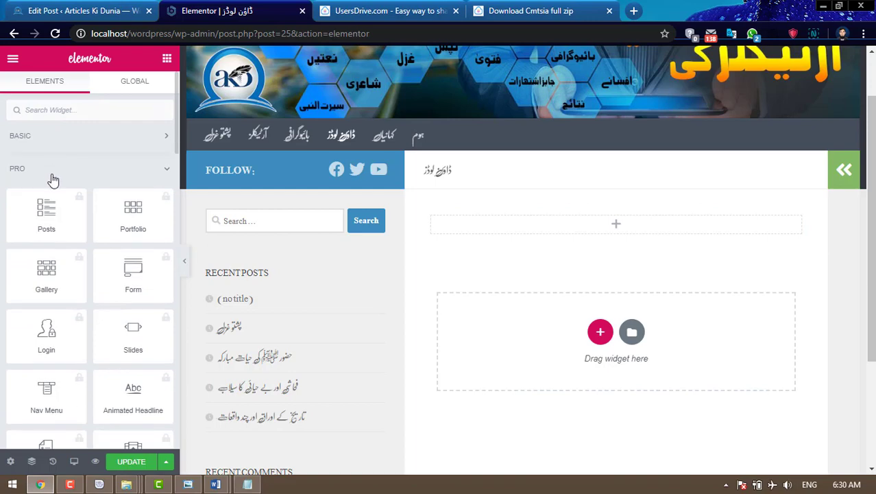
click(53, 175)
click(51, 198)
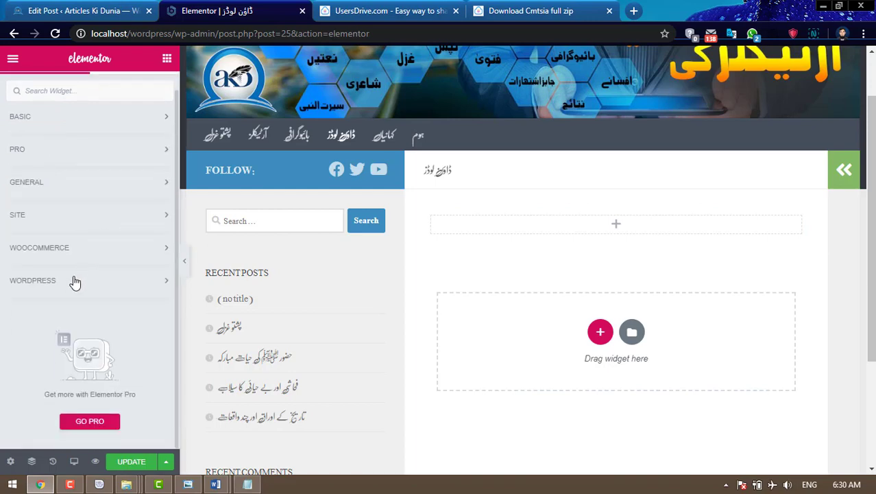
click(75, 282)
scroll(106, 297, down, 5)
drag(46, 351, 612, 224)
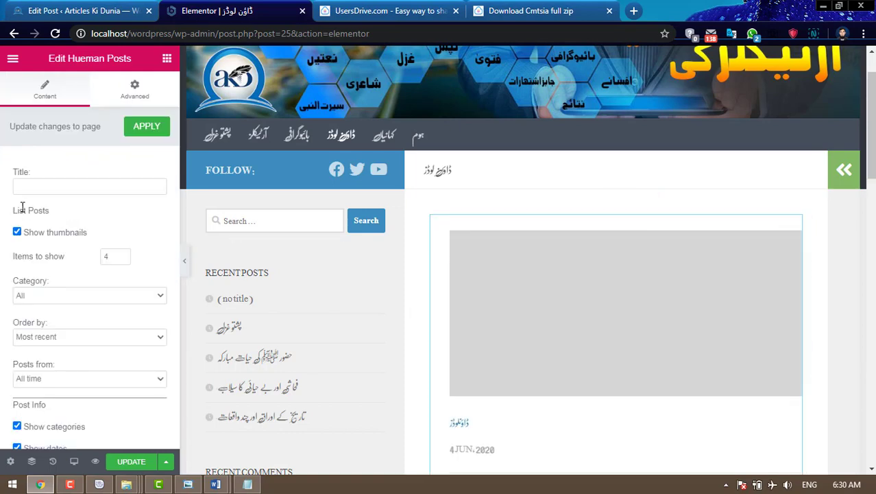
- Limit the list to the downloads category and hide thumbnails and category labels
click(16, 233)
click(60, 295)
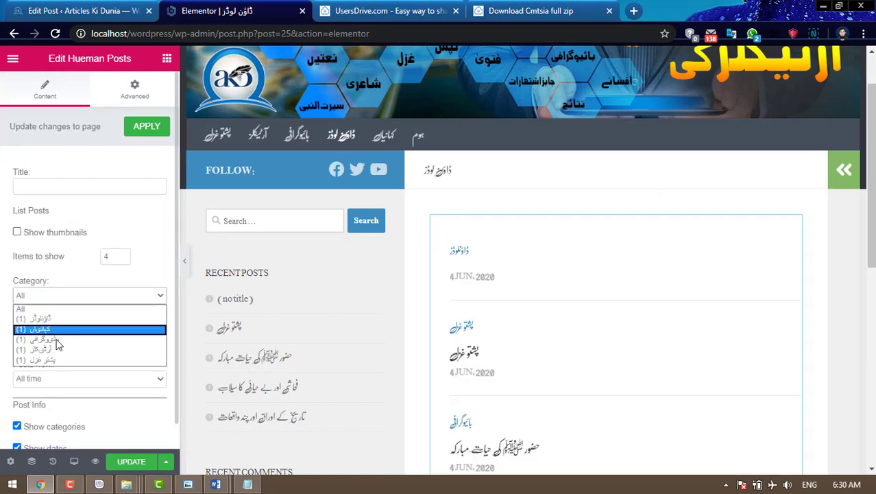
click(59, 319)
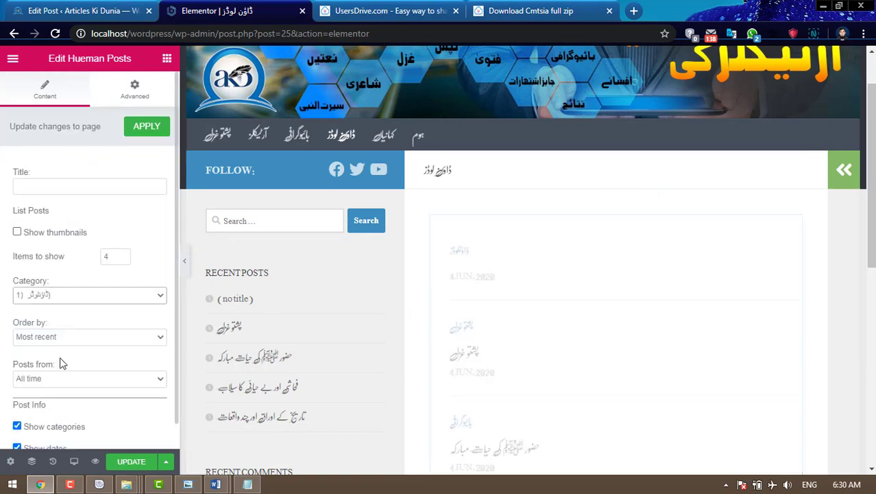
click(16, 427)
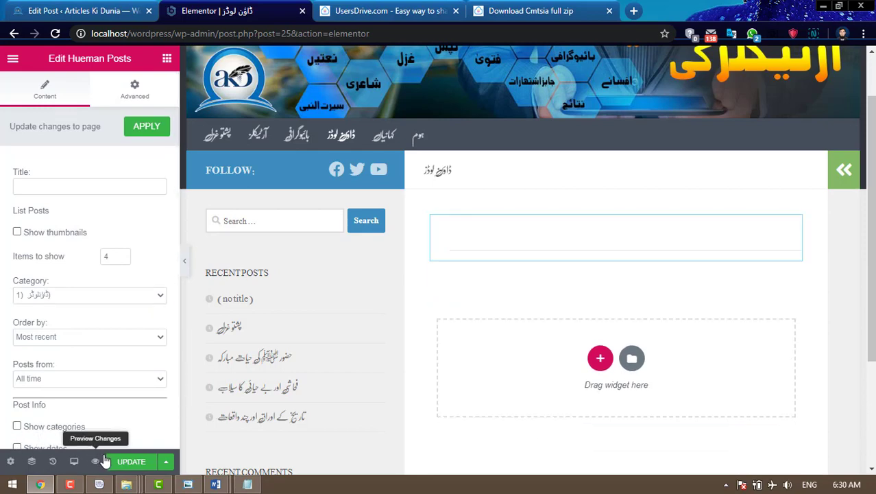
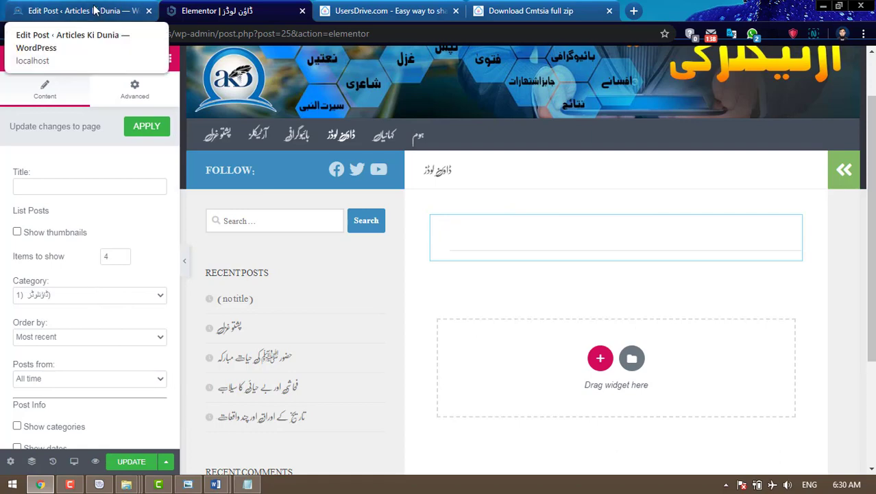
- Update the ڈاؤن لوڈز page in Elementor, then go back to the Edit Post tab
click(132, 464)
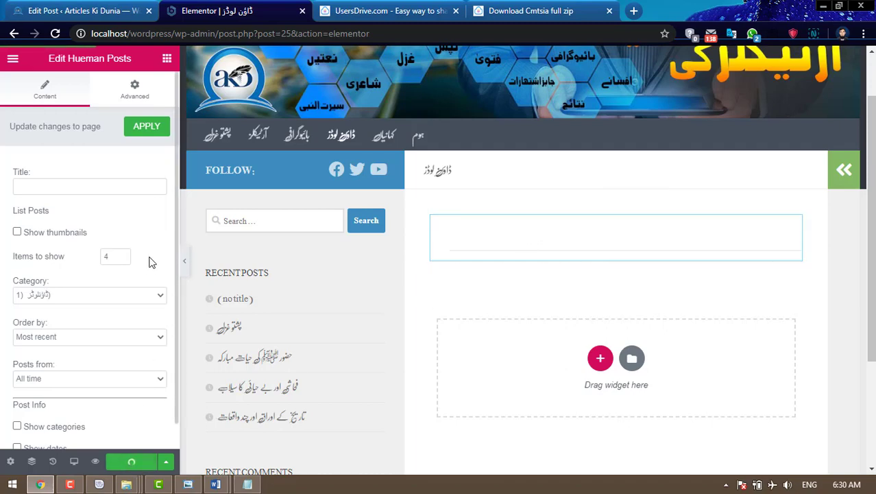
click(79, 10)
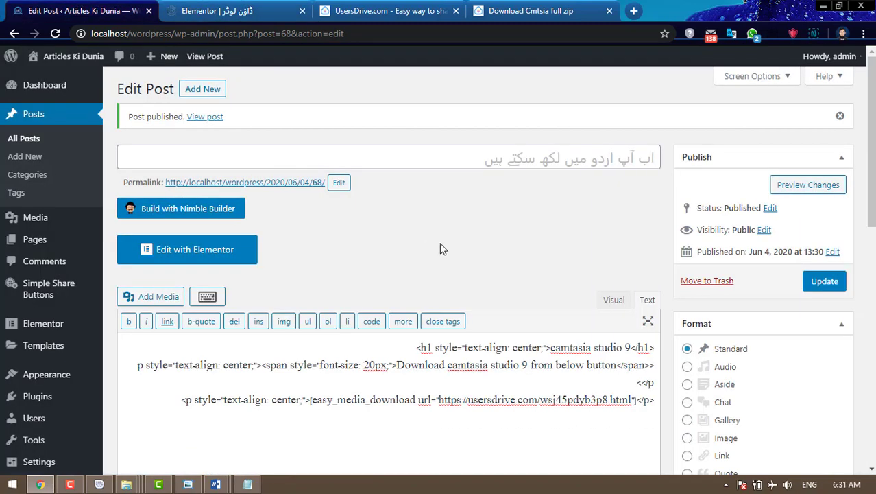
- Title the post 'Camtasia Studio 9 free download' and copy the title
click(596, 159)
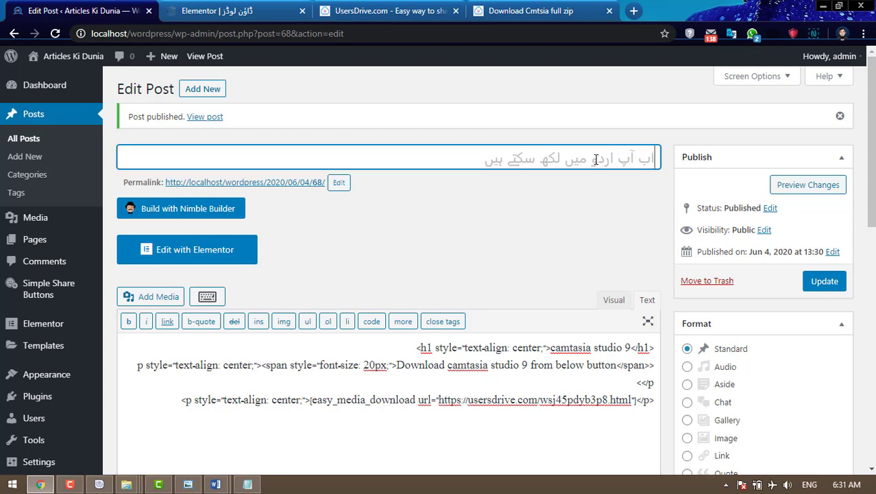
key(BackSpace)
text(Camtasia S)
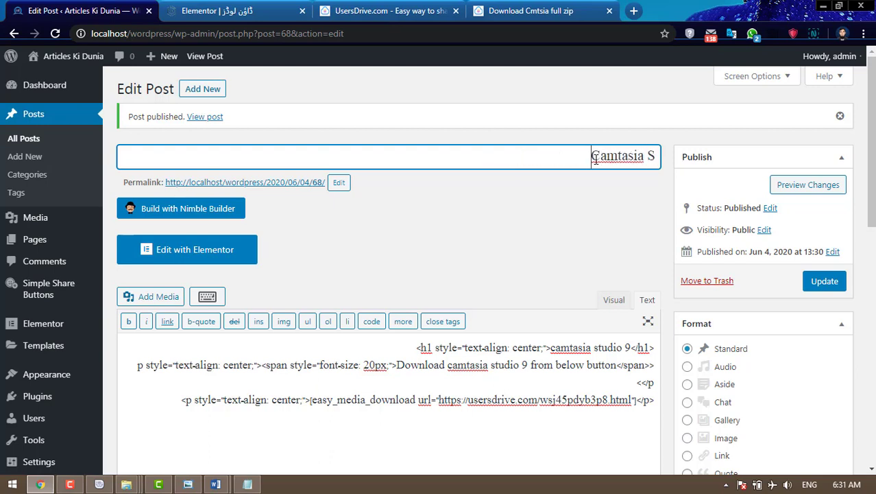
text(tudio)
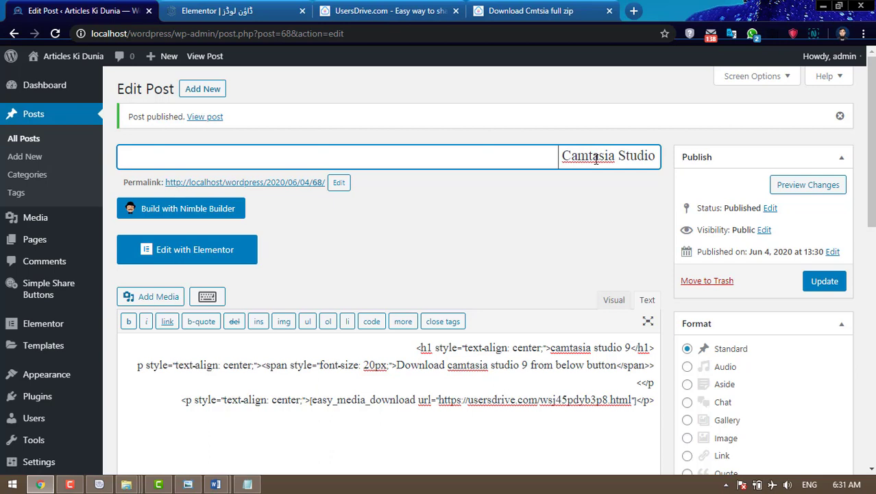
text( 9 free downl)
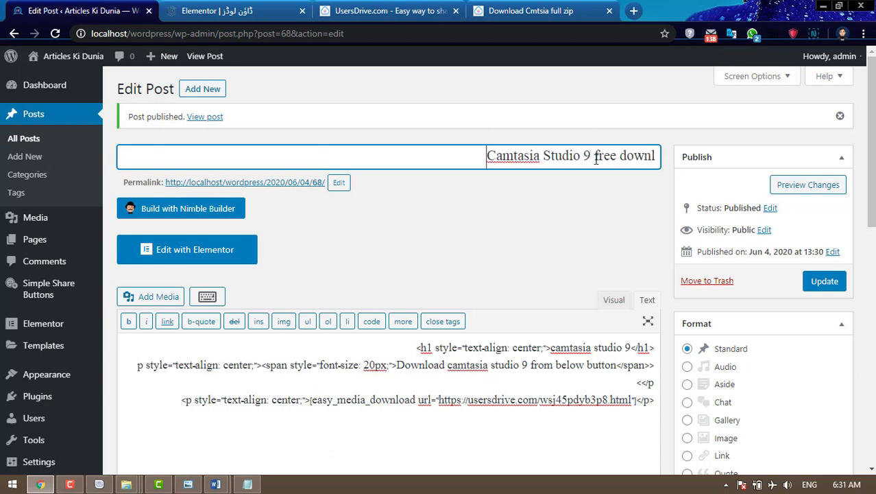
text(oad)
key(ctrl+a)
key(ctrl+c)
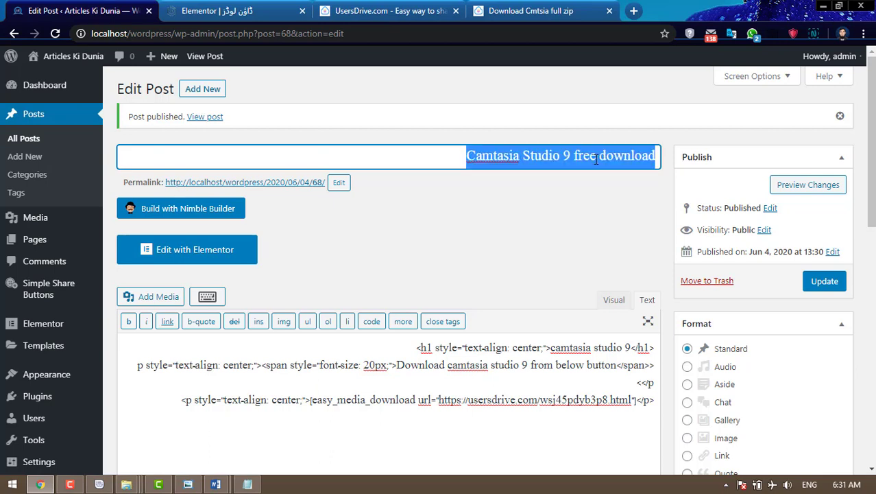
- Replace the permalink slug with the copied title and update the post
click(338, 184)
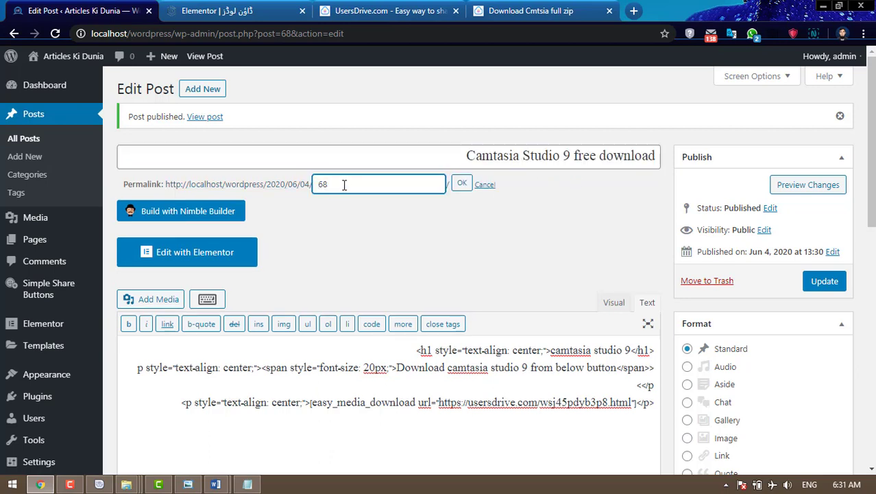
drag(344, 184, 314, 183)
key(ctrl+v)
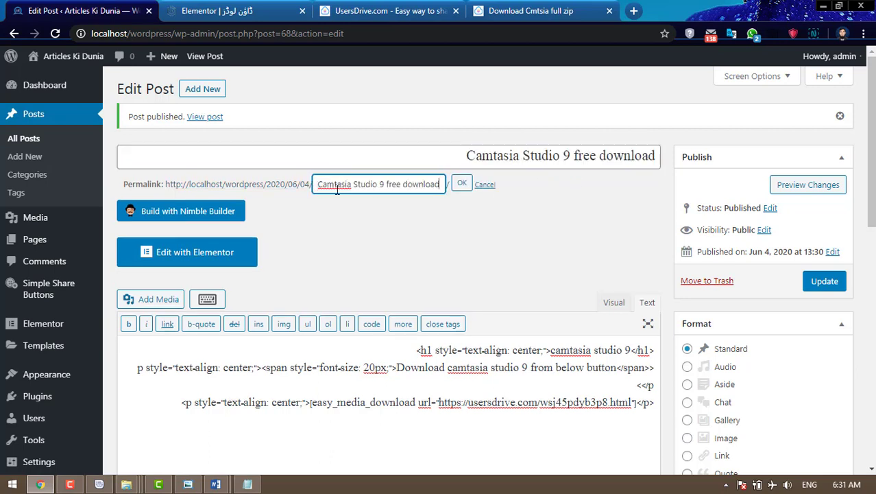
click(463, 186)
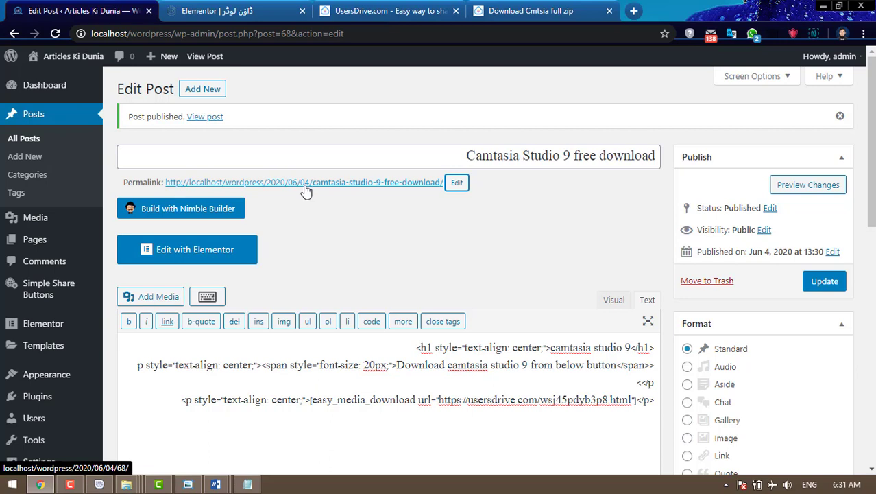
click(826, 281)
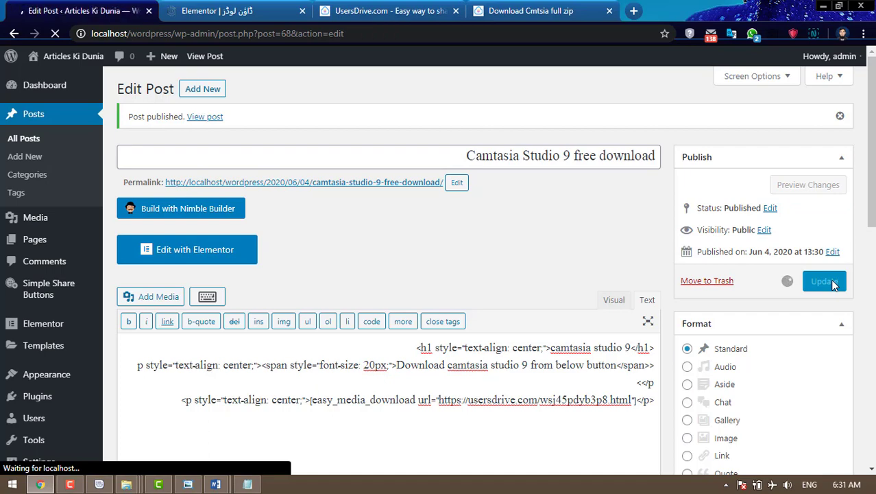
click(538, 11)
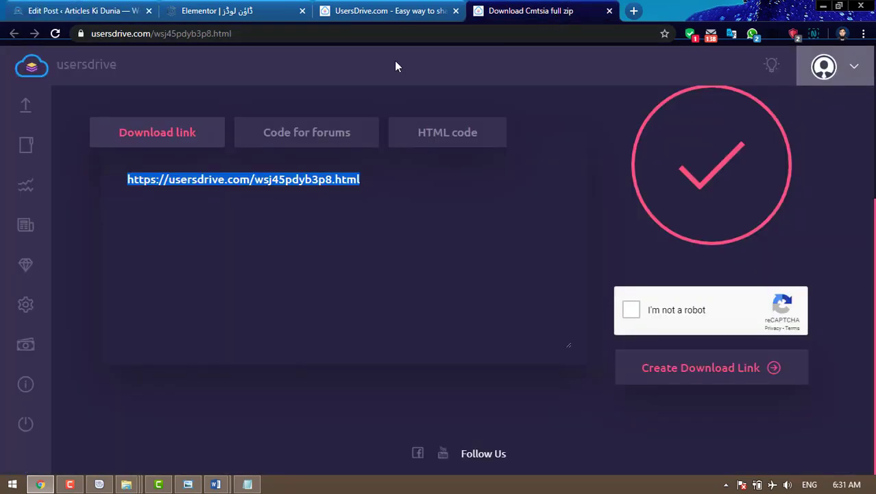
- Load localhost/wordpress and open the Camtasia post from the ڈاؤن لوڈز Downloads page
click(251, 12)
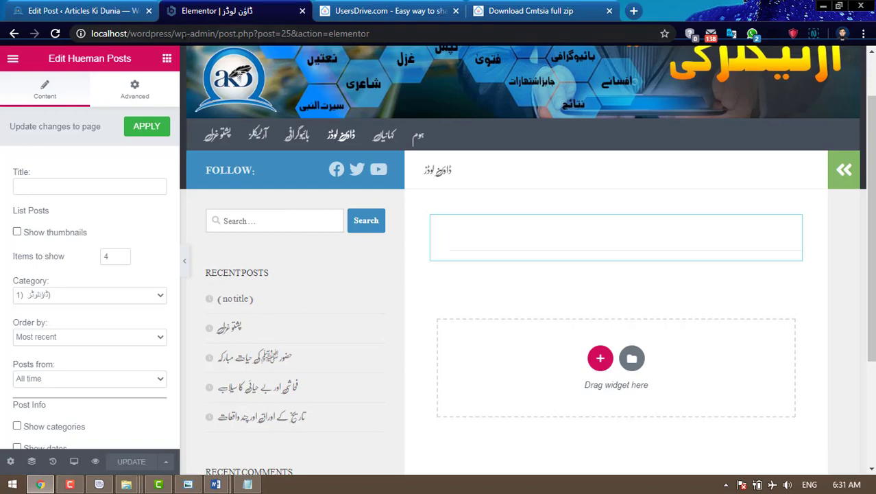
drag(175, 33, 439, 39)
key(BackSpace)
key(Return)
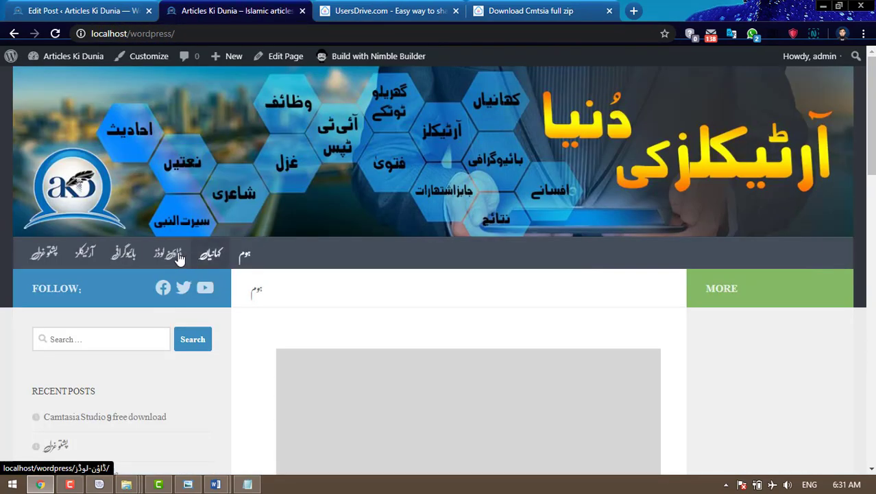
click(170, 253)
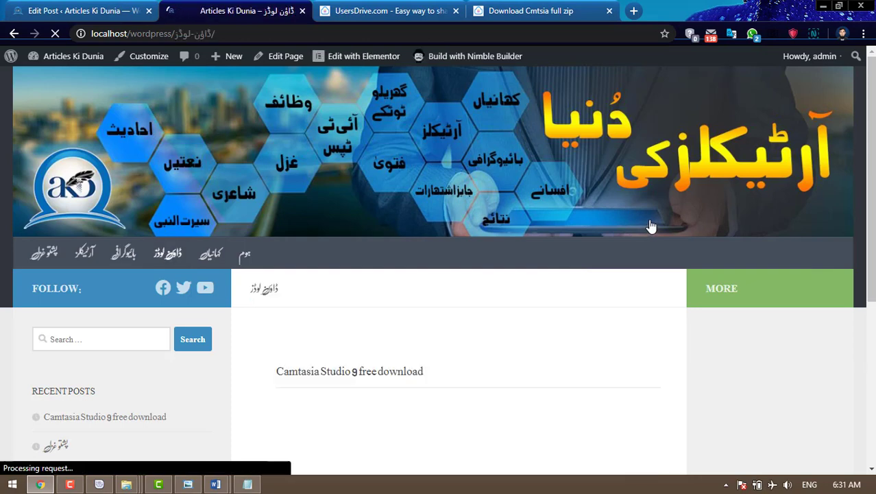
scroll(652, 226, down, 3)
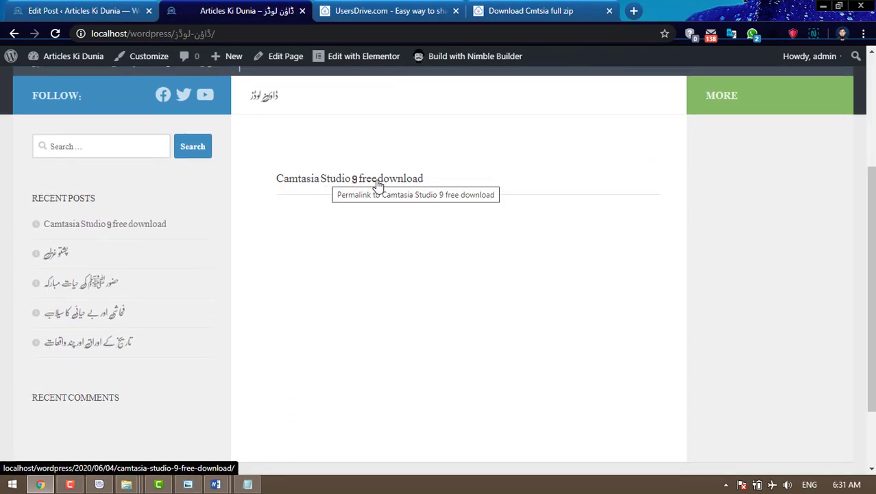
click(336, 183)
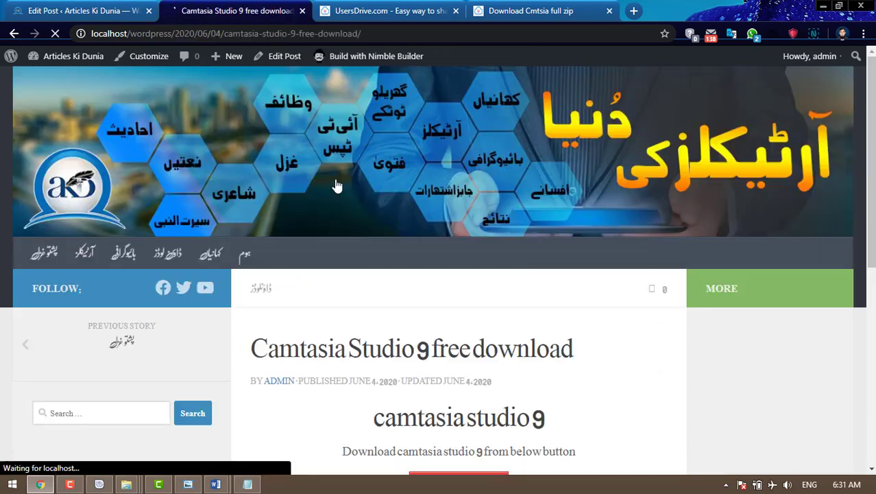
- Test the post's Download Now link, then go back and return to the post editor
scroll(528, 239, down, 3)
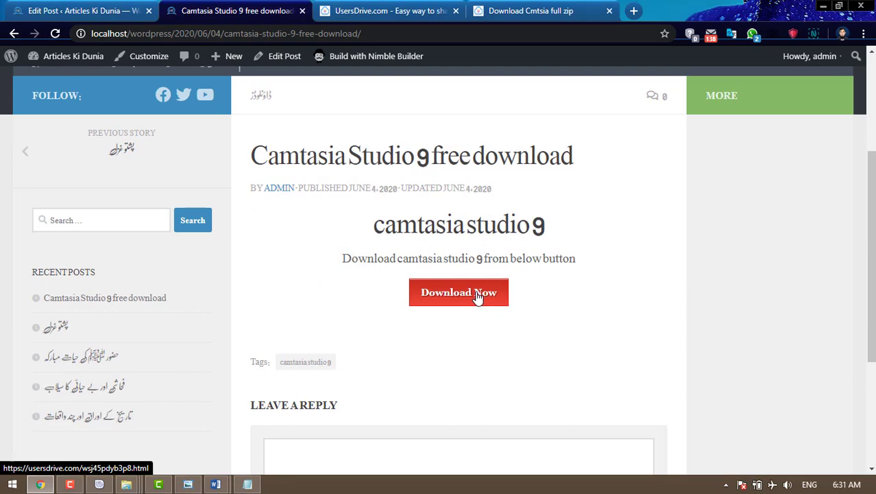
click(478, 296)
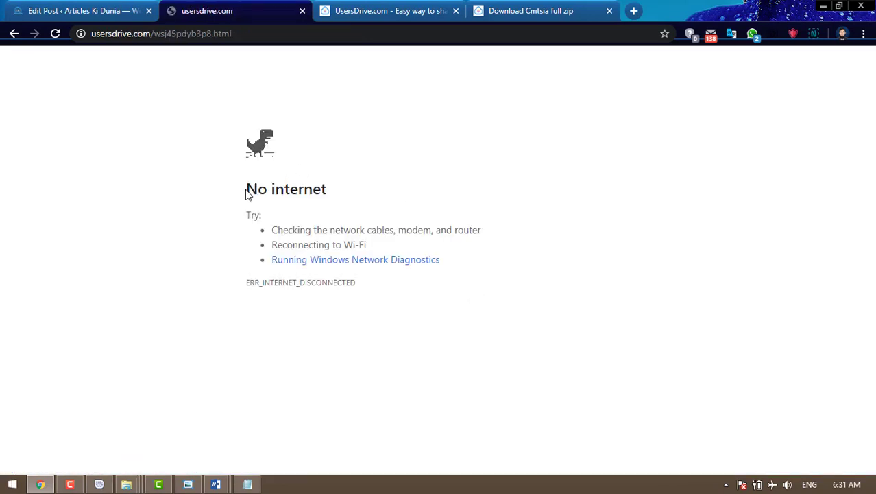
drag(247, 195, 338, 188)
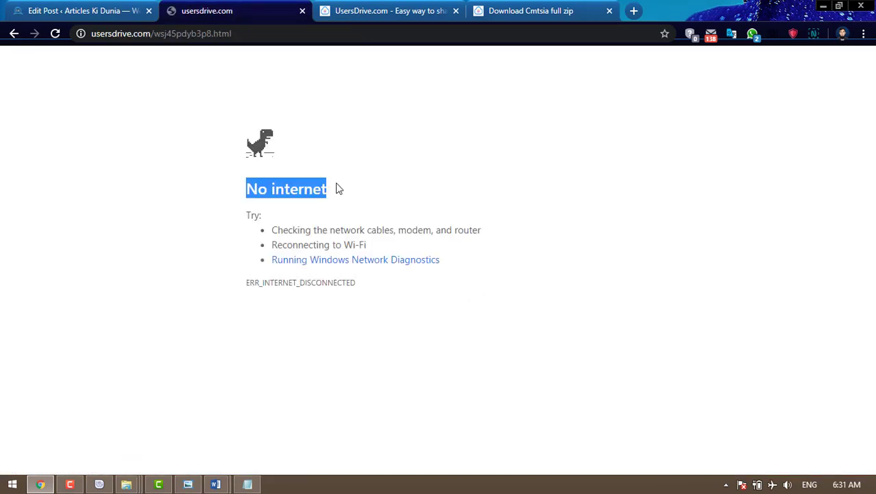
click(423, 200)
drag(250, 185, 324, 187)
click(13, 33)
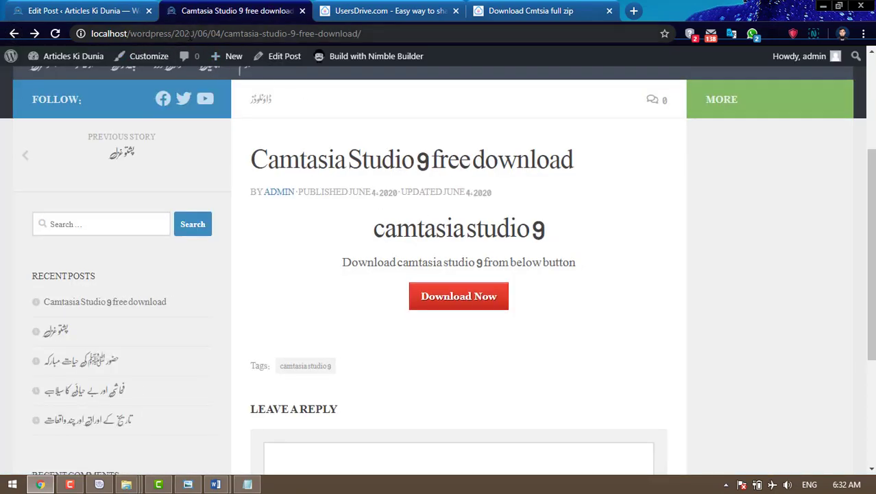
click(77, 11)
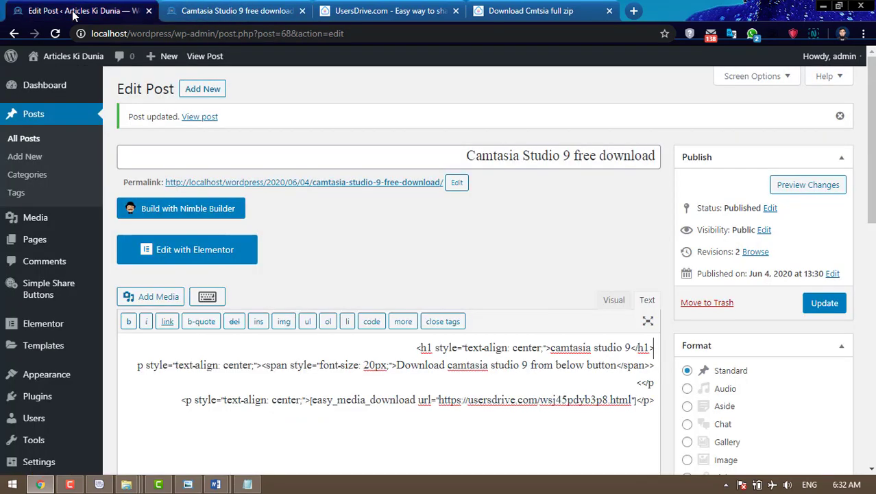
- Browse the Discussion and Writing settings on the way to Permalinks
mouse_move(62, 466)
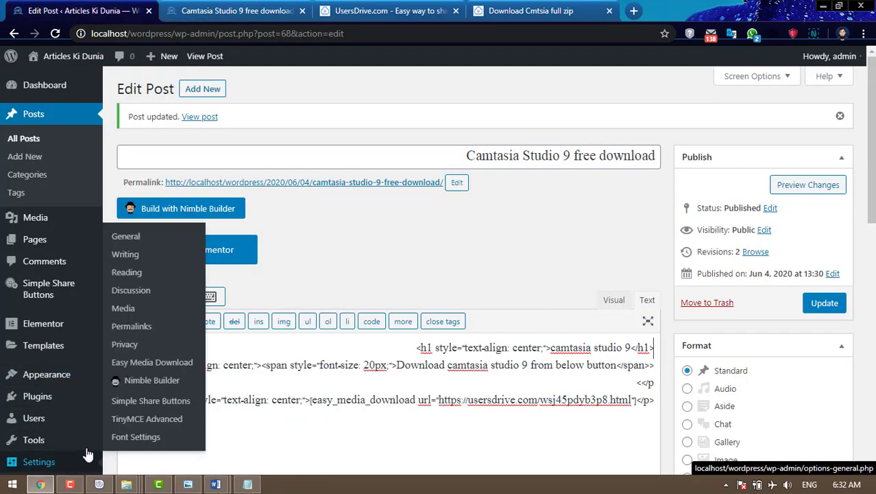
click(135, 292)
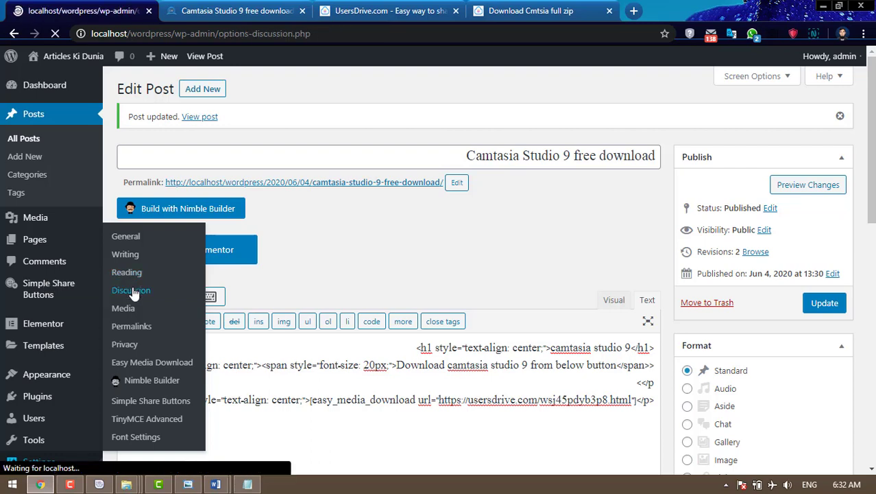
scroll(134, 293, down, 9)
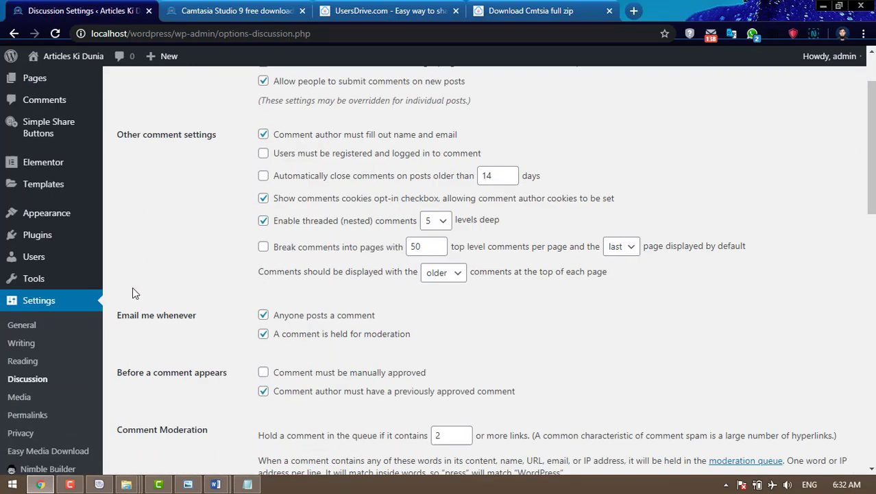
scroll(239, 294, down, 1)
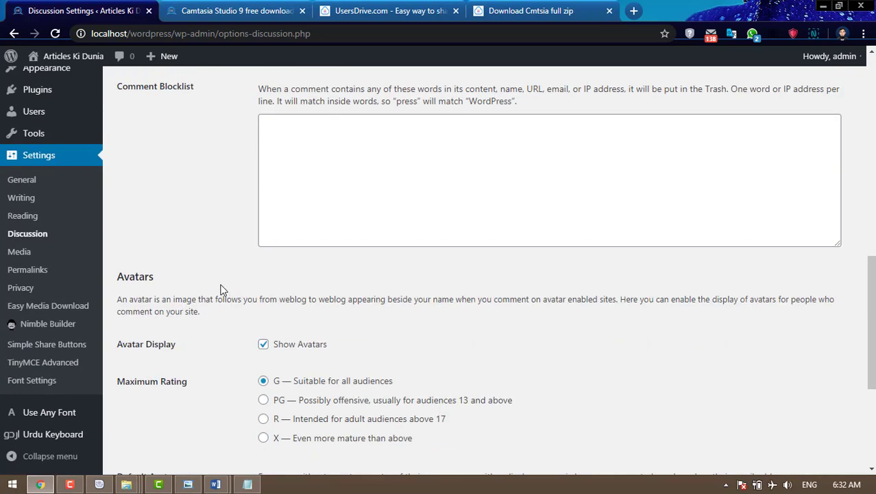
click(22, 198)
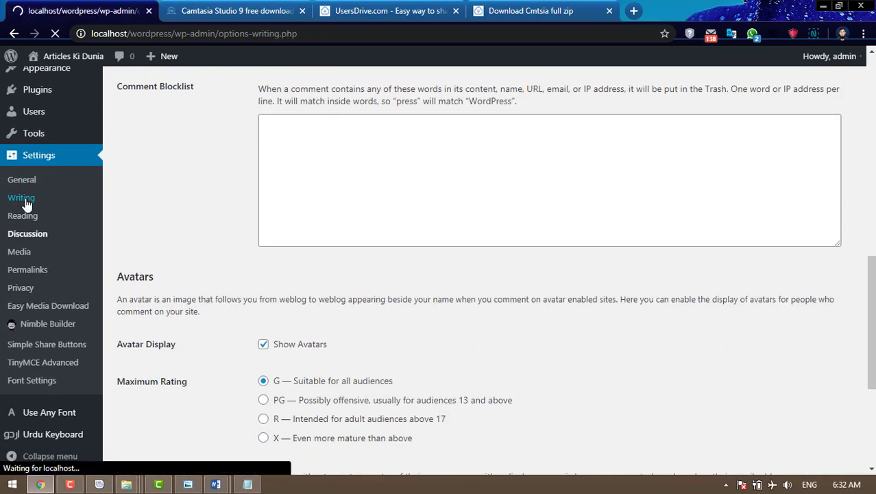
scroll(583, 326, down, 4)
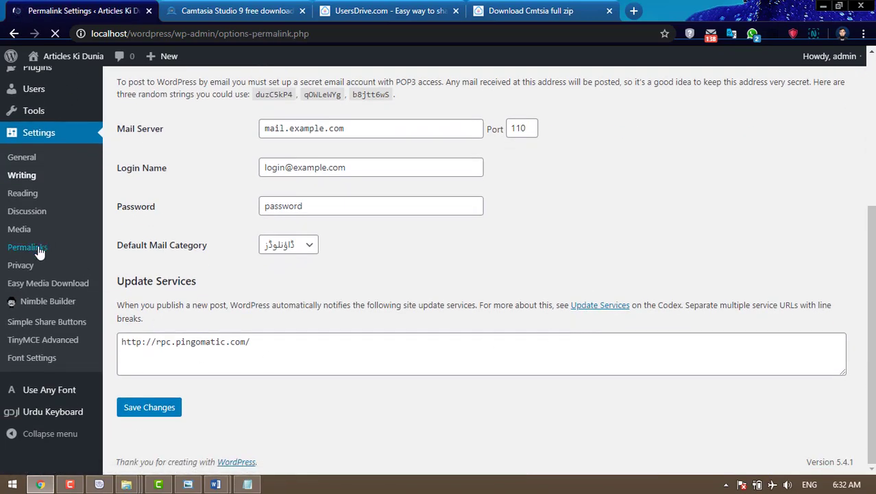
scroll(482, 307, down, 1)
scroll(482, 307, down, 1)
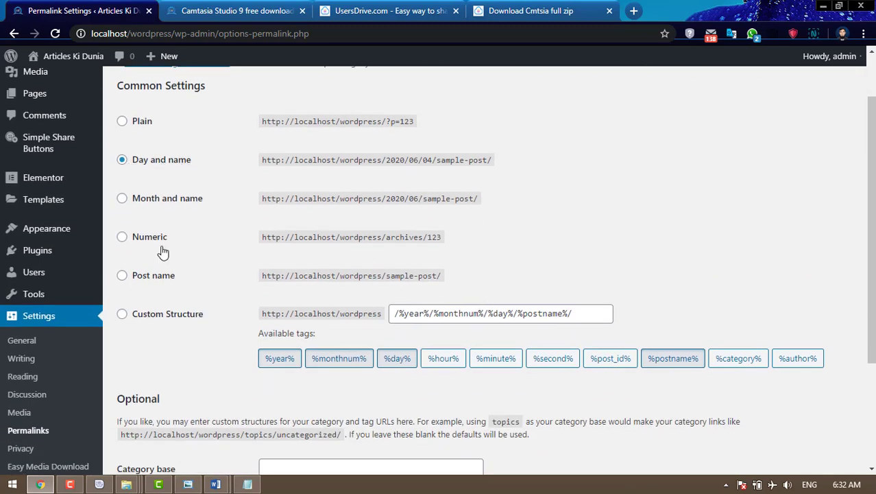
- Select the Post name permalink structure and save the changes
click(122, 276)
scroll(182, 281, down, 3)
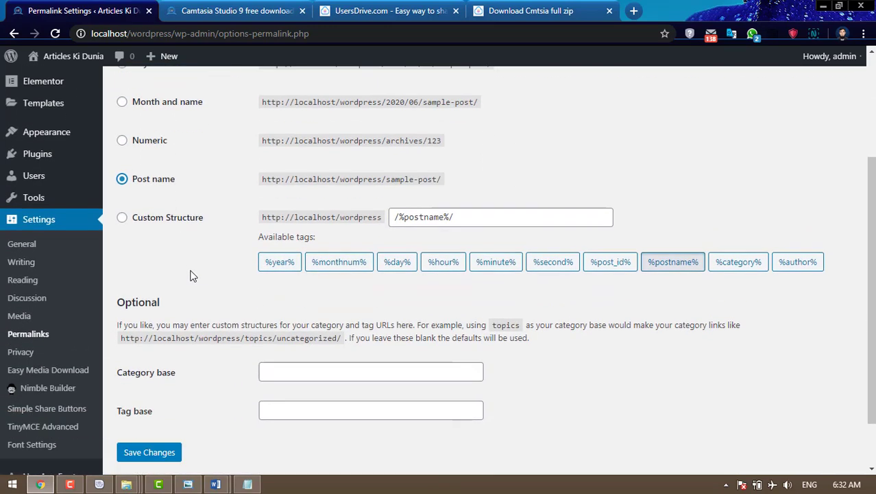
click(165, 395)
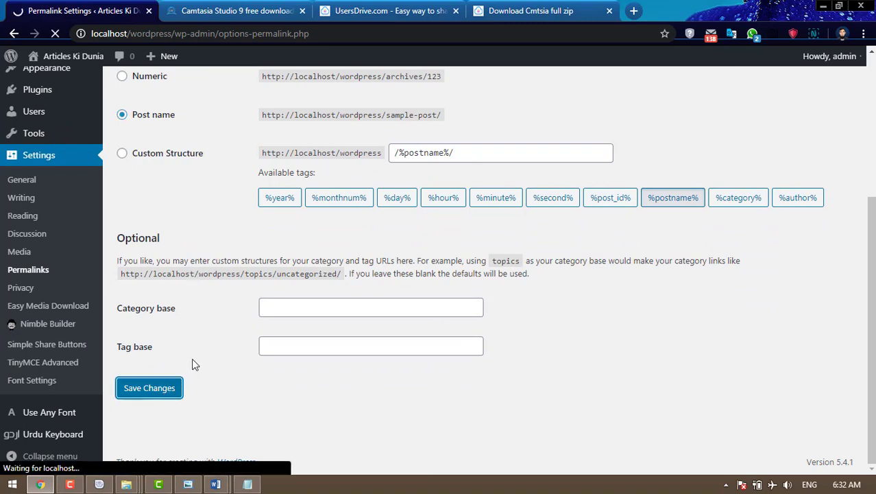
click(229, 8)
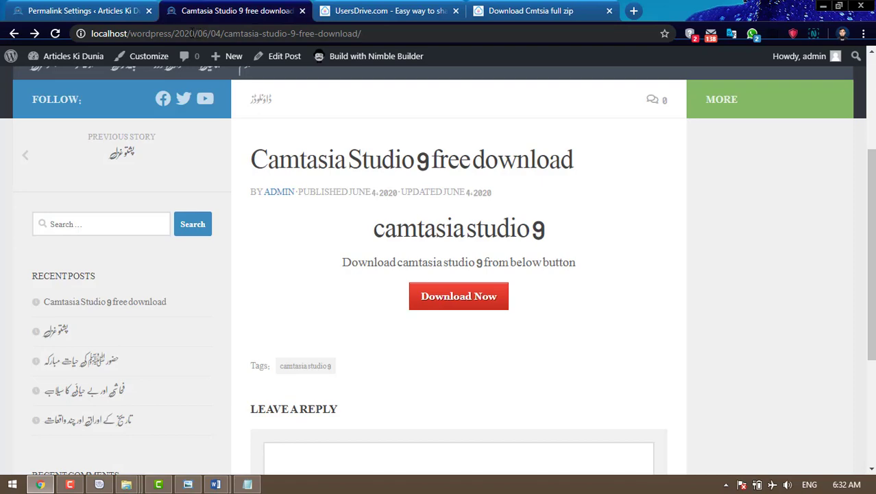
- Reload the Camtasia post, then reach it again via Home and Downloads
click(56, 34)
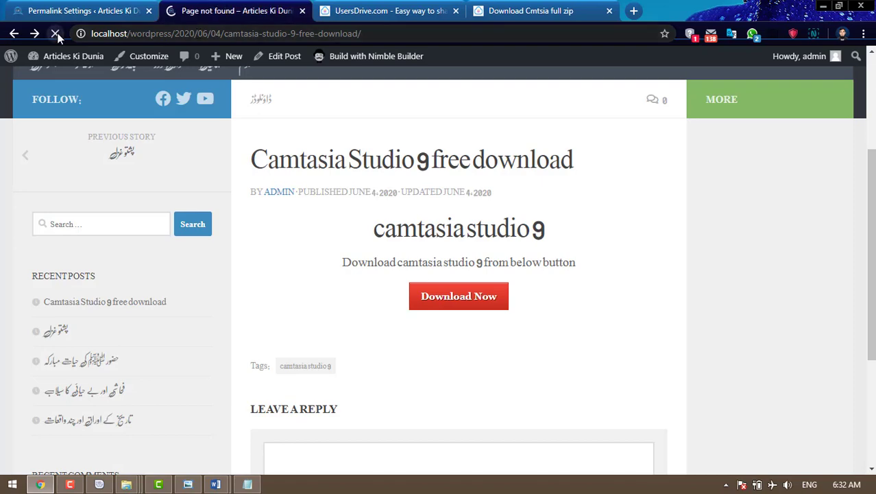
scroll(314, 205, up, 4)
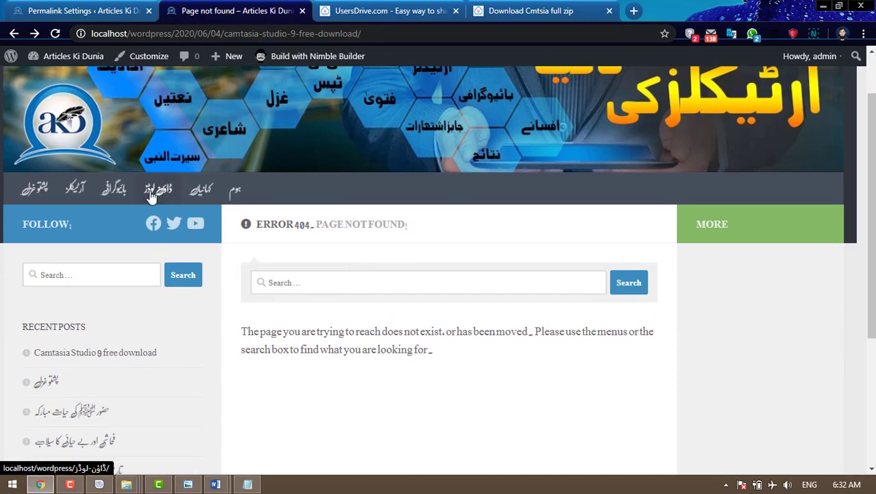
click(237, 196)
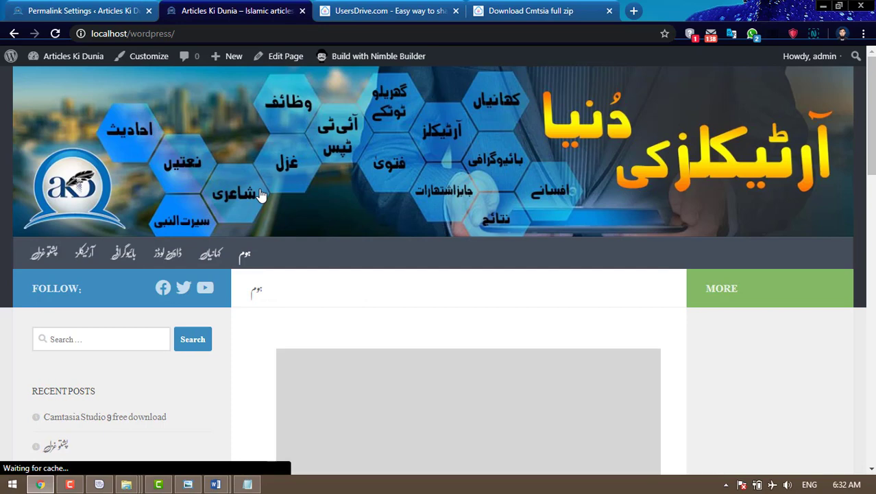
click(169, 253)
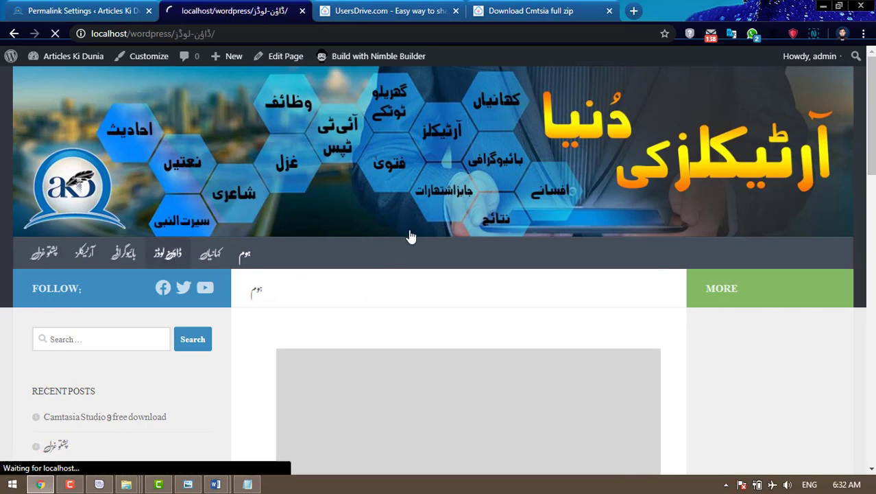
scroll(401, 243, down, 2)
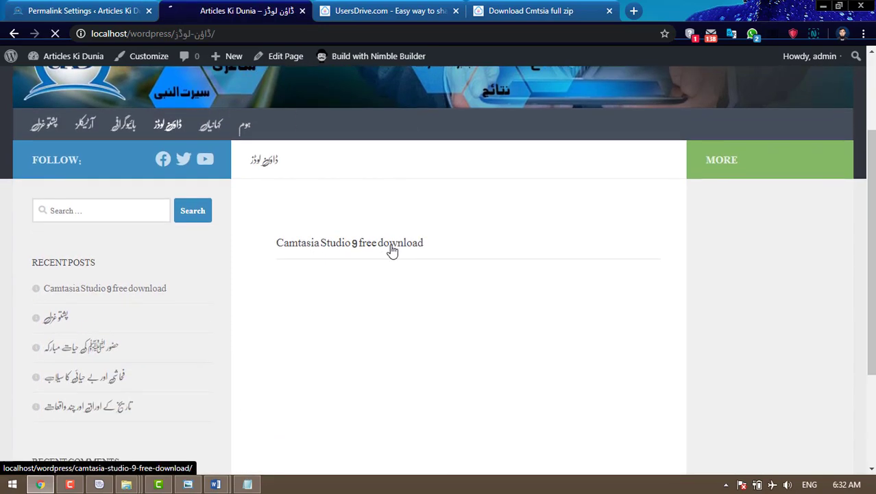
click(392, 251)
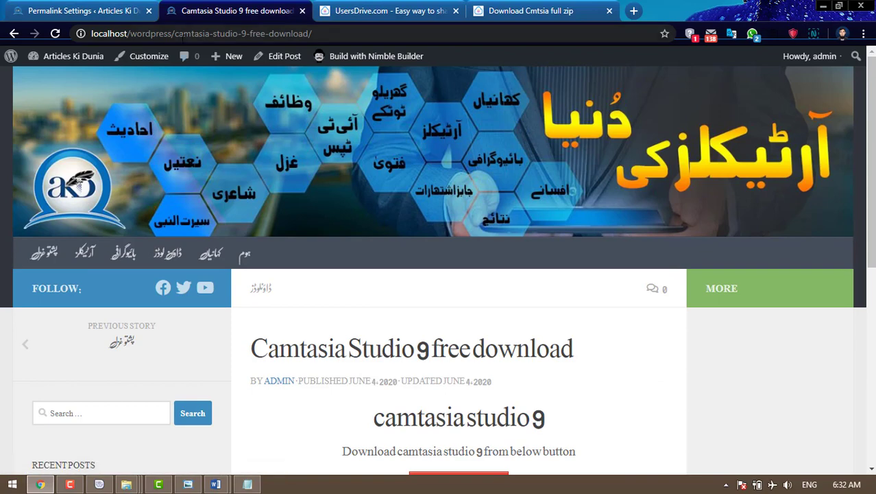
- Check the post's new /camtasia-studio-9-free-download/ address and scroll through the post
drag(172, 33, 313, 33)
click(343, 31)
scroll(554, 337, down, 6)
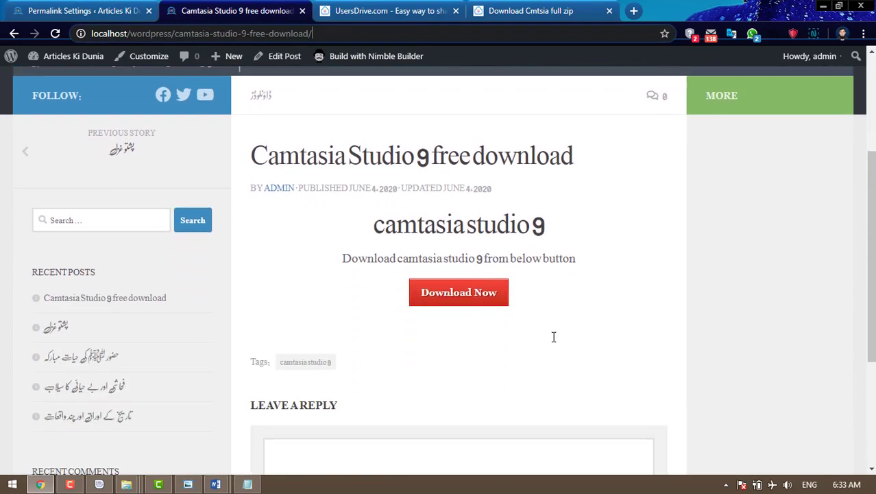
scroll(554, 337, up, 3)
scroll(554, 337, down, 3)
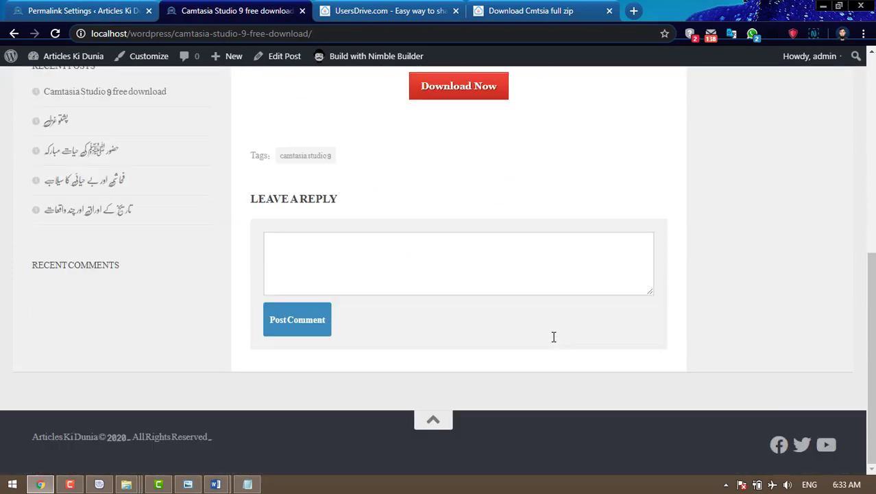
scroll(556, 344, up, 4)
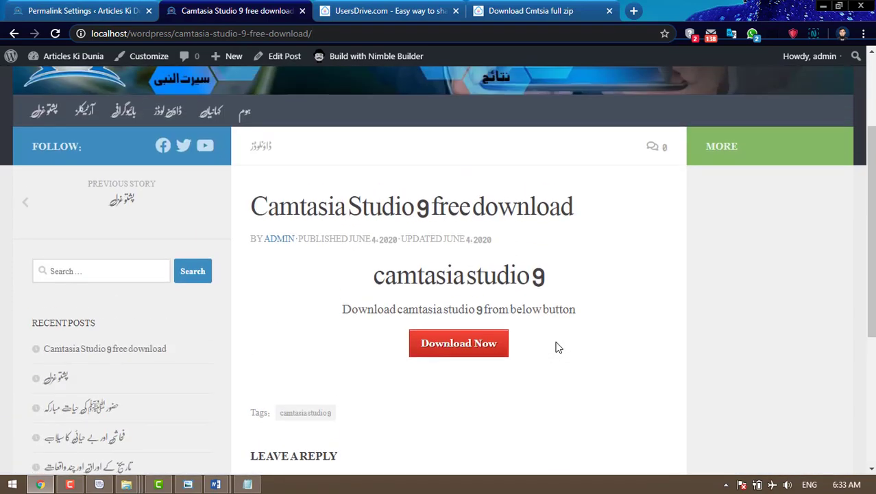
scroll(559, 348, up, 1)
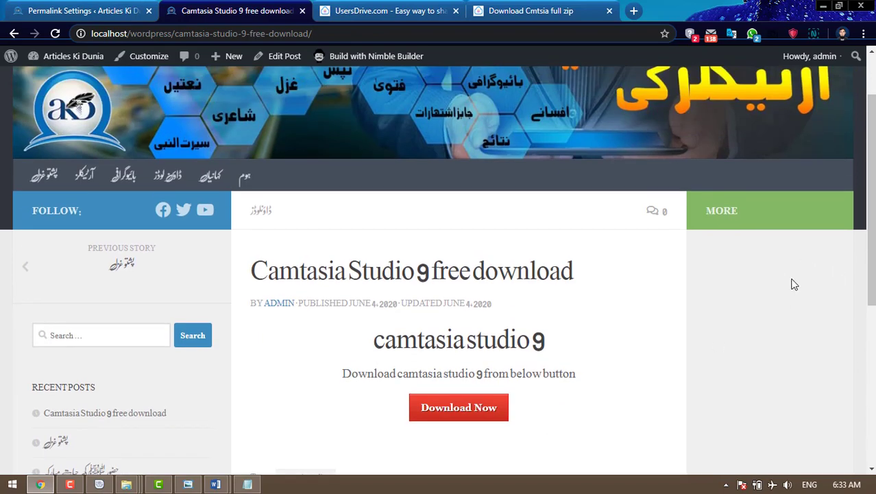
scroll(792, 284, down, 2)
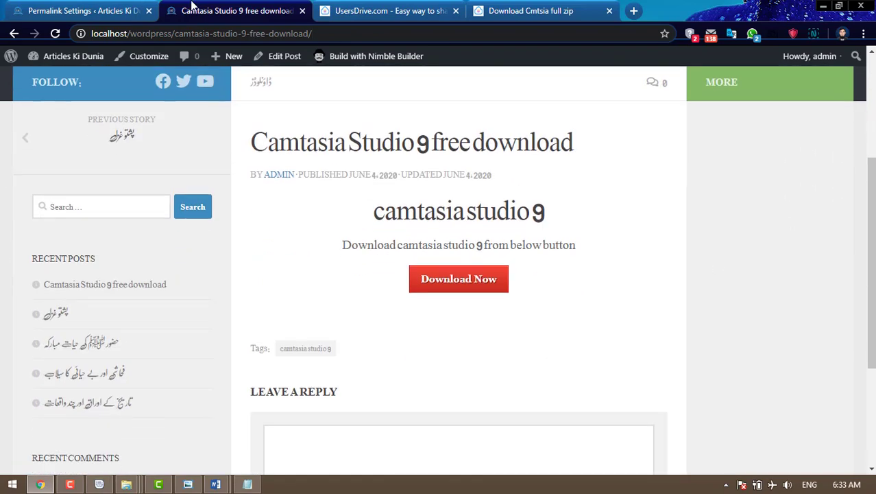
- Open Appearance > Widgets in the admin tab
click(75, 11)
mouse_move(61, 292)
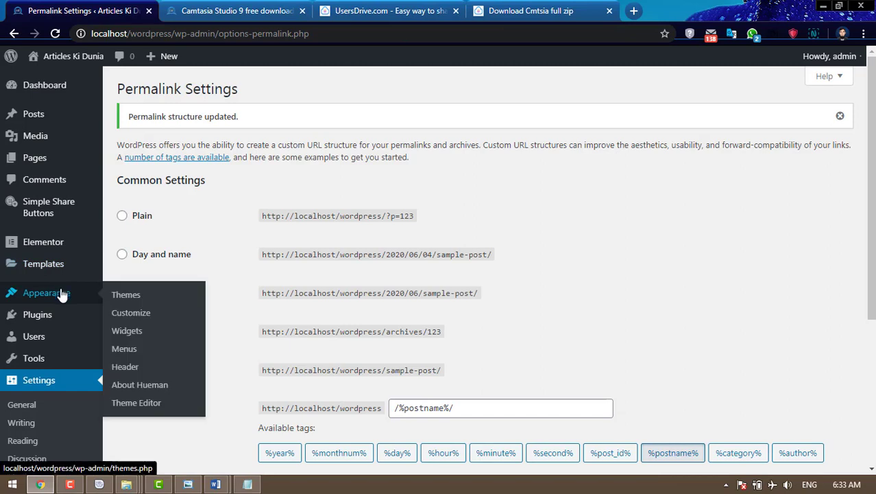
click(131, 331)
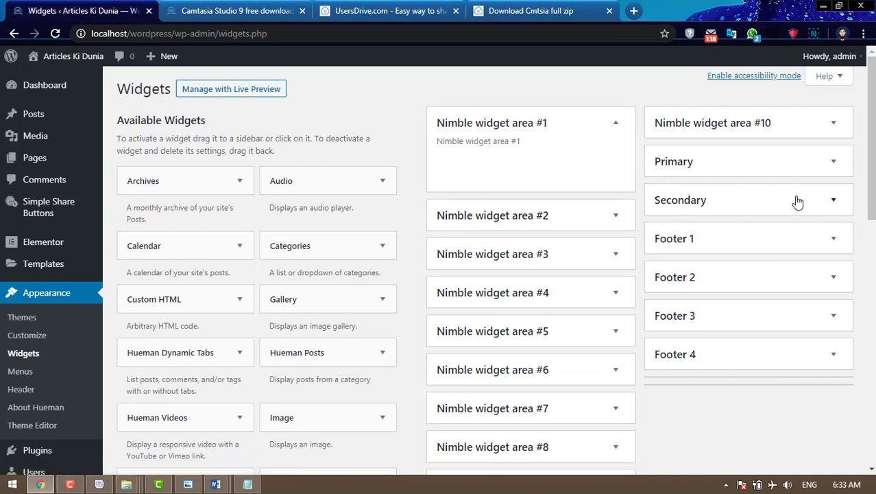
- Drag the Hueman Posts widget into the Secondary sidebar
click(835, 202)
click(835, 201)
scroll(837, 204, down, 1)
scroll(838, 205, up, 1)
scroll(333, 286, down, 1)
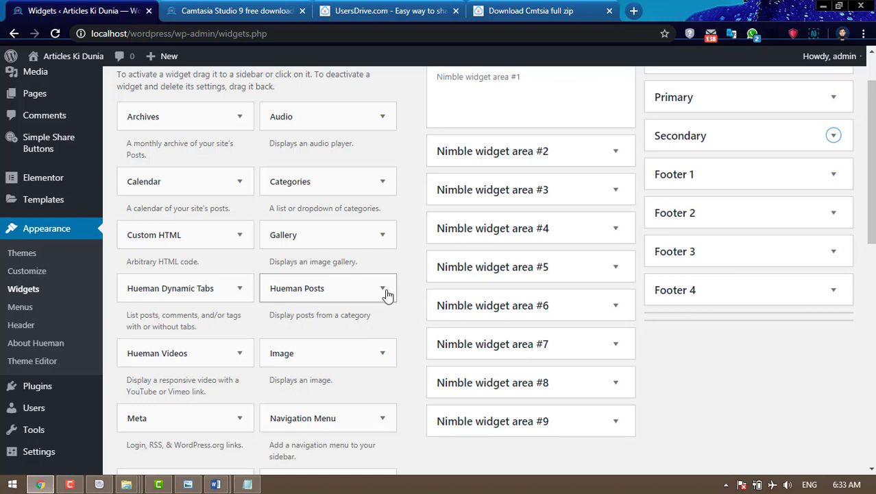
drag(386, 293, 747, 140)
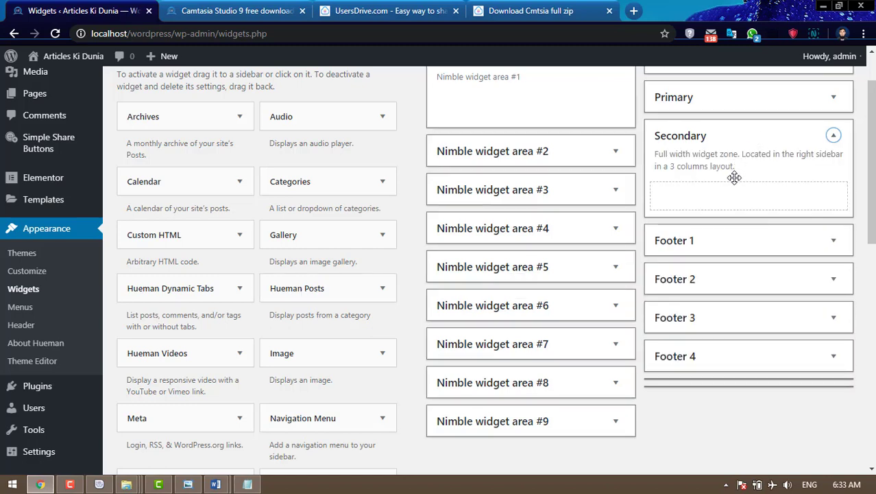
drag(735, 178, 736, 182)
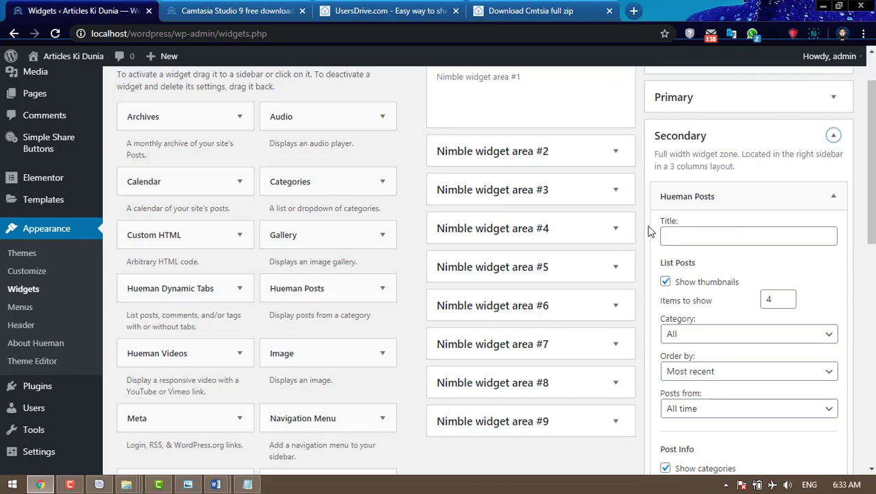
- Turn off Show dates and Show categories, save, and reload the Camtasia post
scroll(786, 302, down, 2)
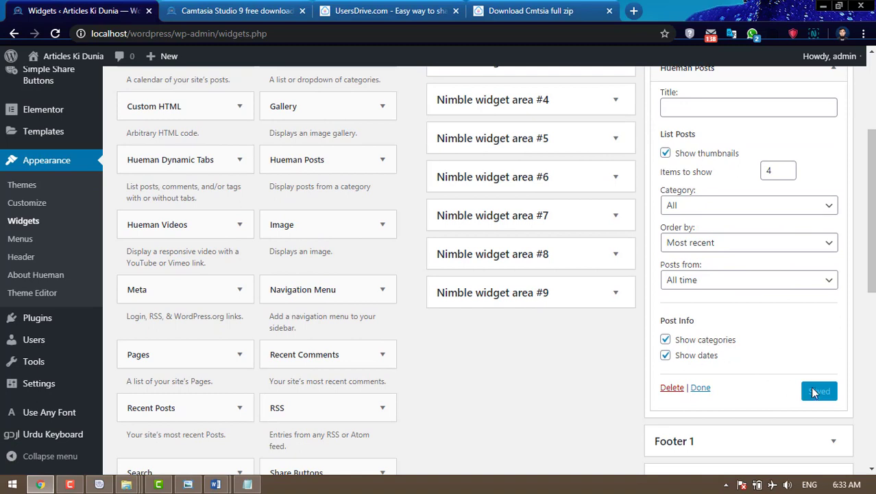
click(666, 357)
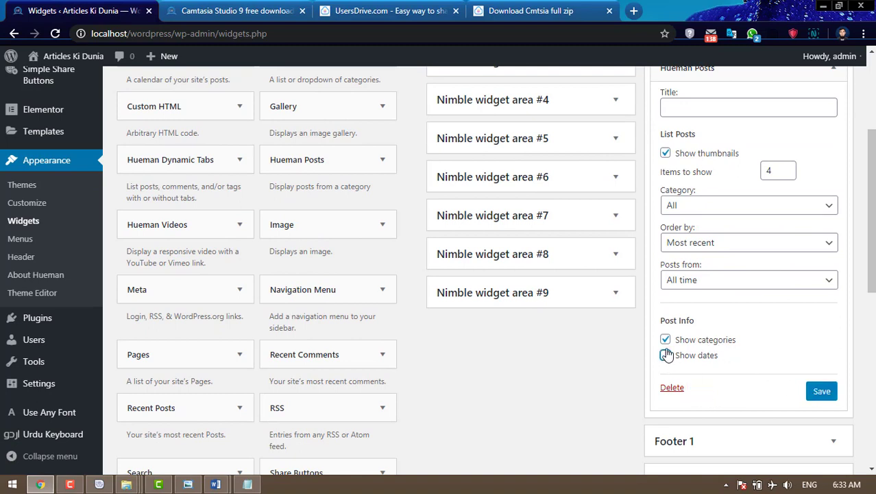
click(665, 340)
click(826, 392)
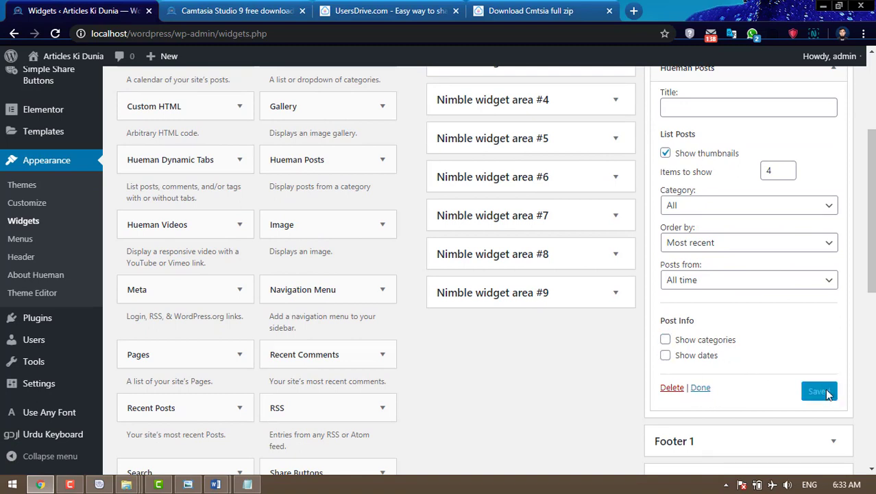
click(237, 11)
click(55, 32)
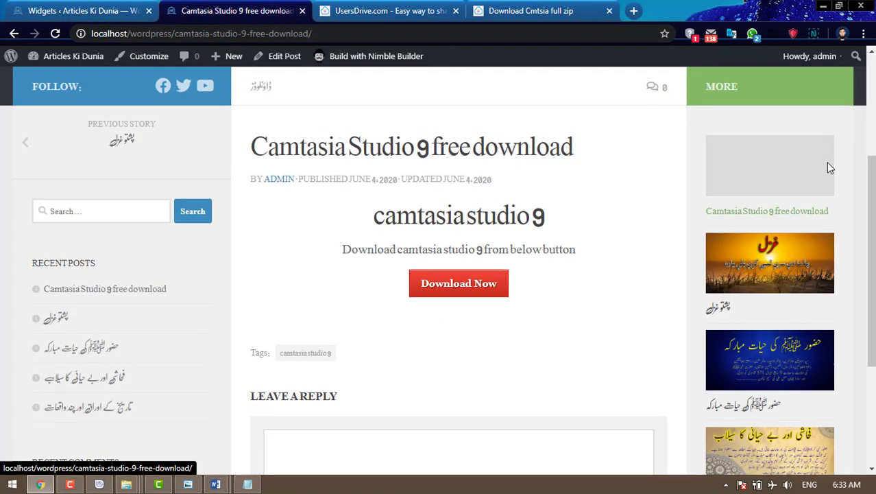
- Scroll through the Camtasia post to view the new thumbnail post list
scroll(826, 162, up, 2)
scroll(807, 268, down, 2)
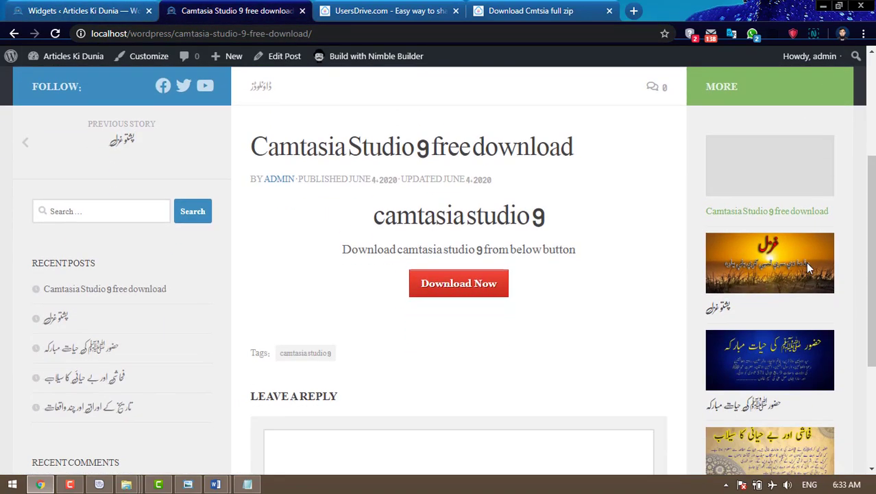
scroll(826, 251, down, 3)
scroll(827, 247, up, 3)
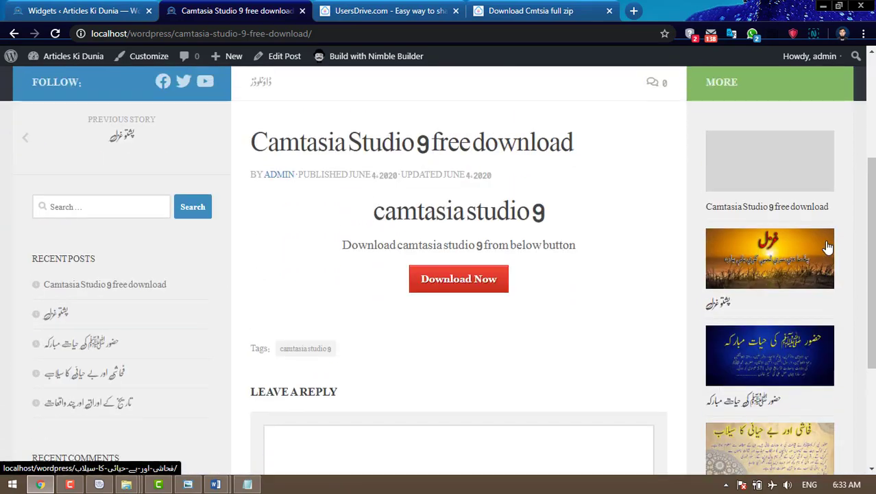
scroll(827, 247, down, 3)
scroll(827, 247, up, 4)
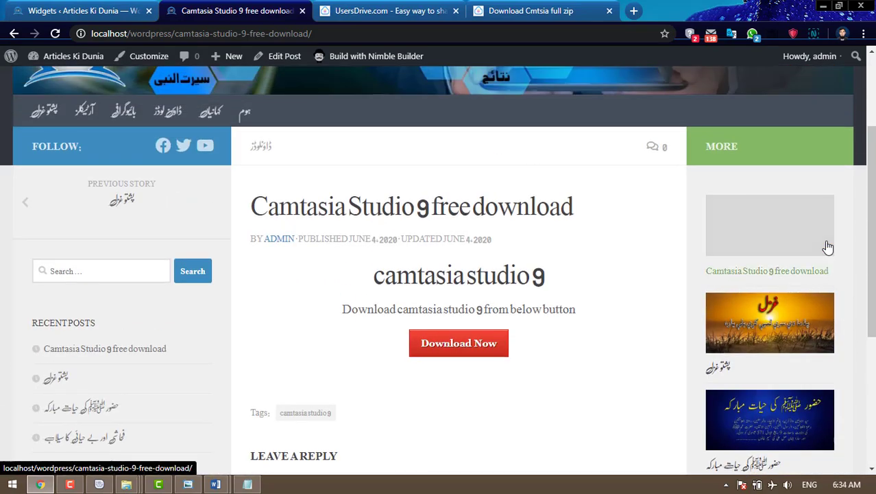
scroll(828, 247, down, 3)
scroll(828, 247, up, 1)
scroll(827, 247, up, 2)
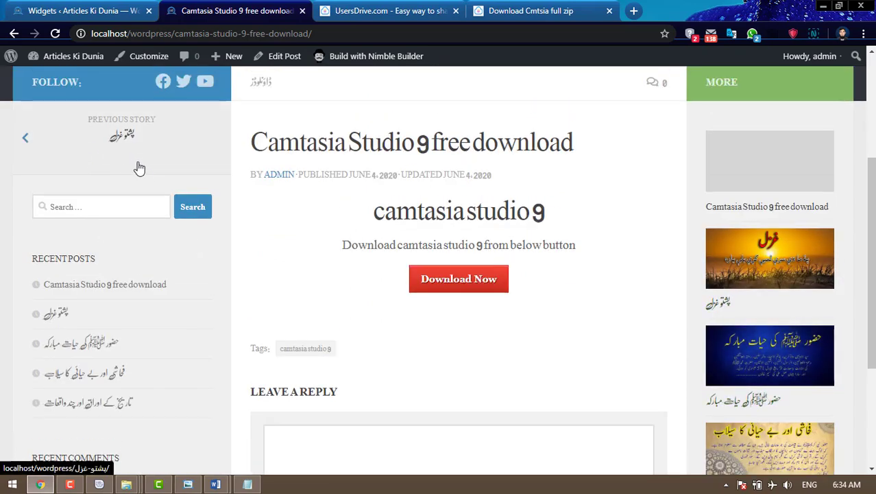
scroll(136, 167, up, 3)
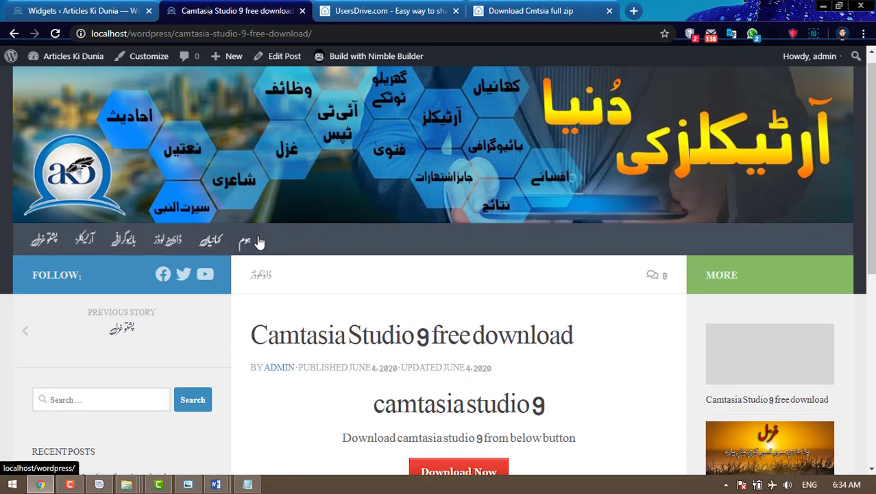
- View the thumbnail list on the home page, then go back to Widgets
click(250, 243)
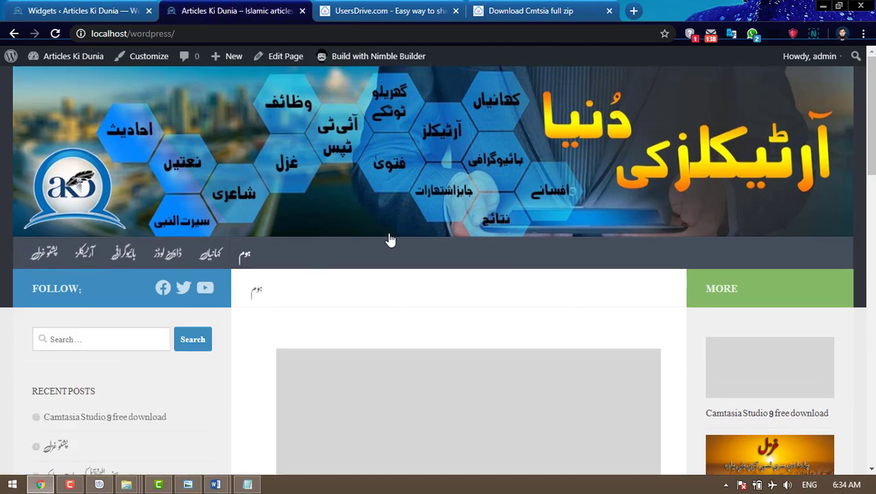
scroll(137, 238, down, 4)
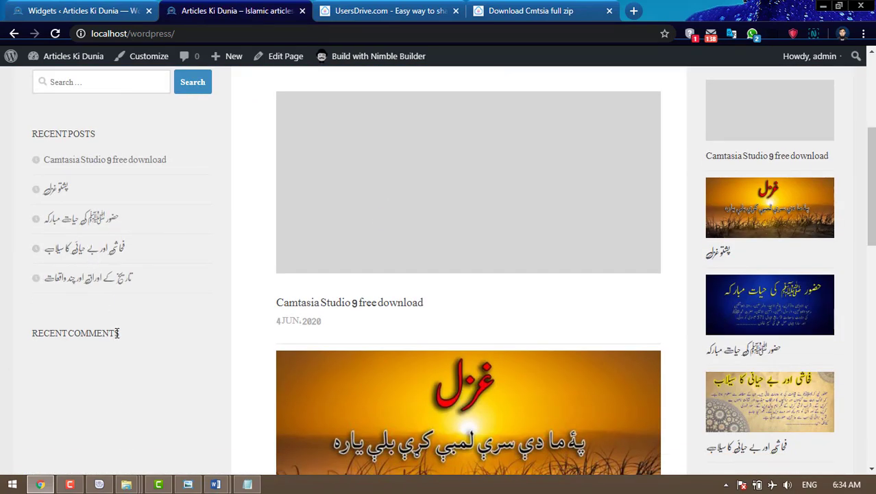
click(88, 11)
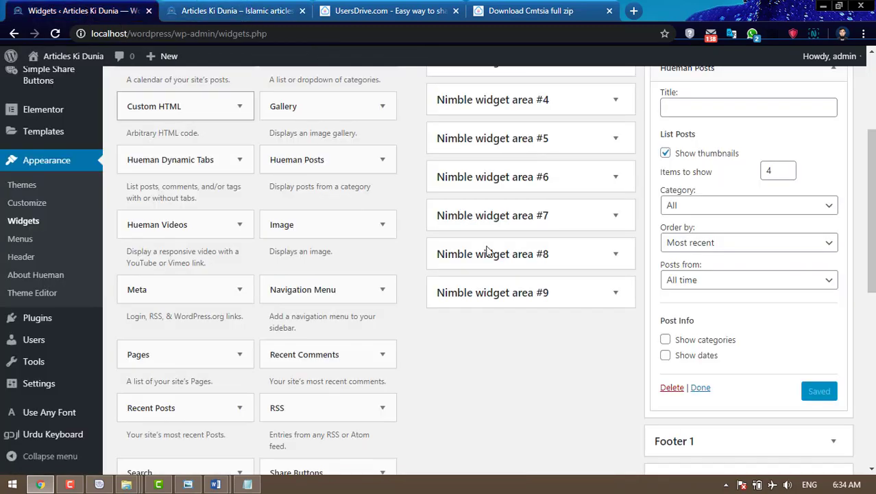
- Close Hueman Posts and delete Recent Comments from the Primary sidebar
click(700, 388)
scroll(773, 362, up, 3)
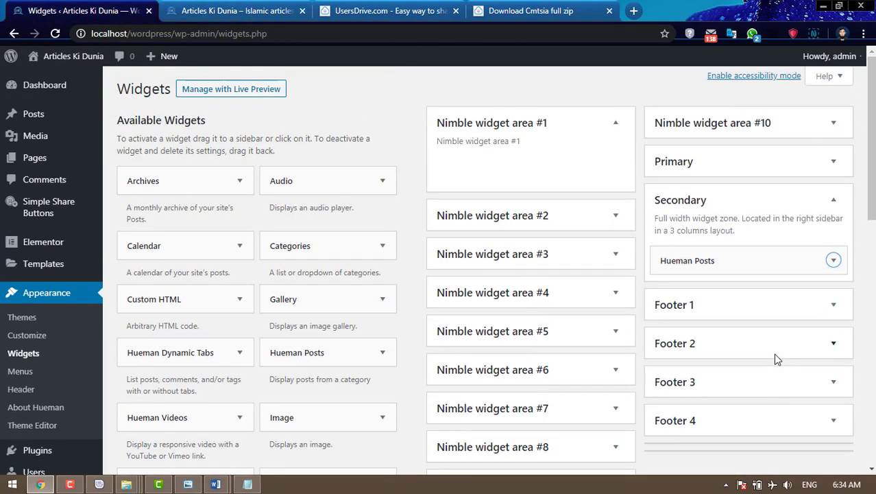
click(834, 162)
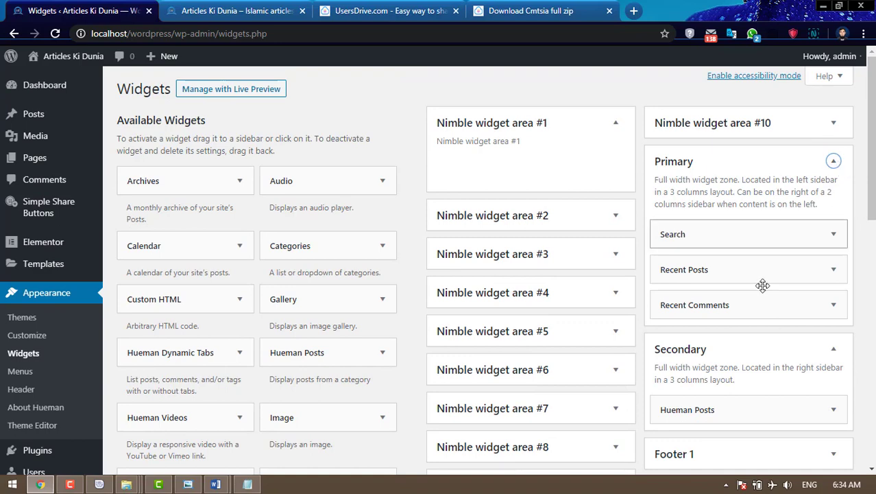
click(834, 306)
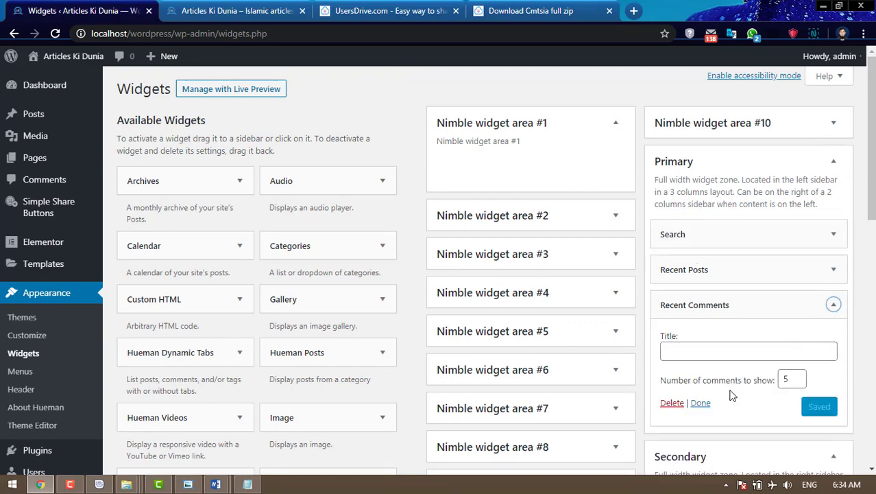
click(673, 404)
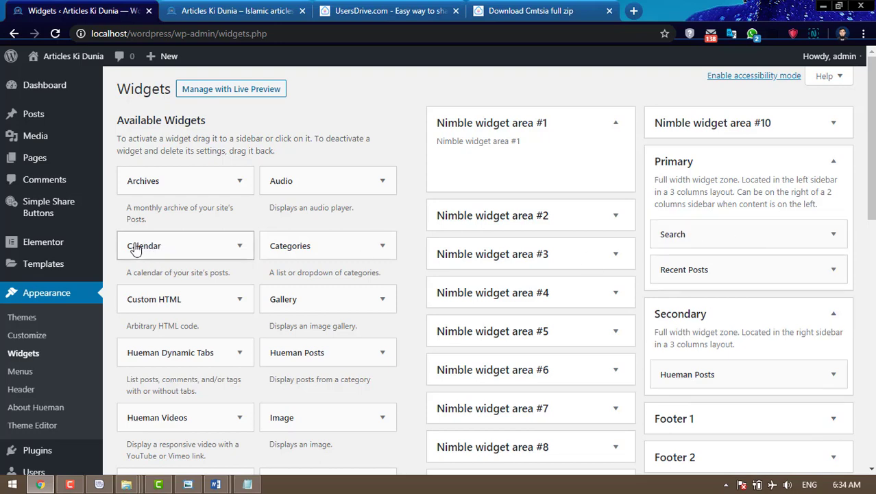
- Add a Calendar widget between Search and Recent Posts and reload the site
drag(136, 250, 671, 266)
click(704, 340)
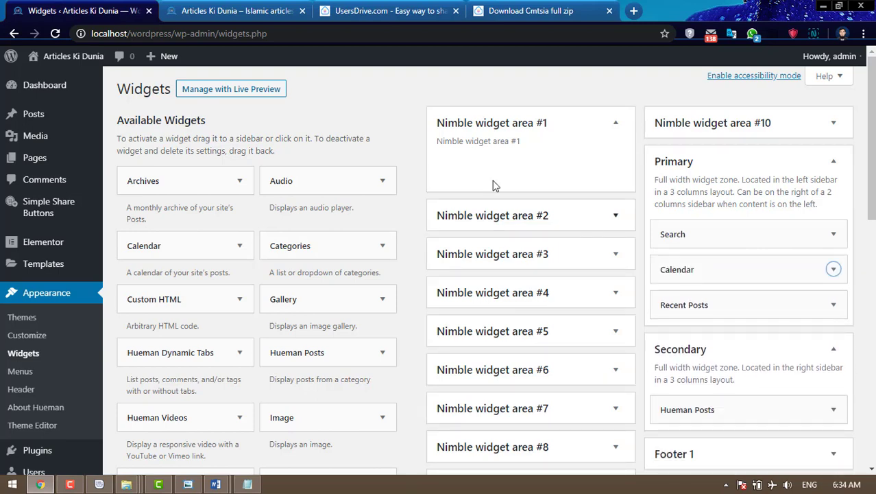
click(211, 10)
click(55, 33)
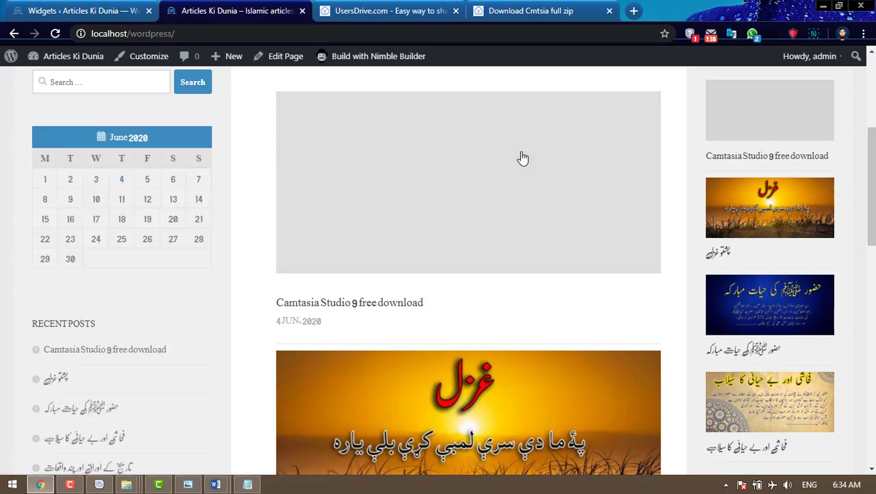
- Scroll the home page to view the June 2020 calendar in the sidebar
scroll(524, 159, down, 3)
scroll(523, 164, down, 6)
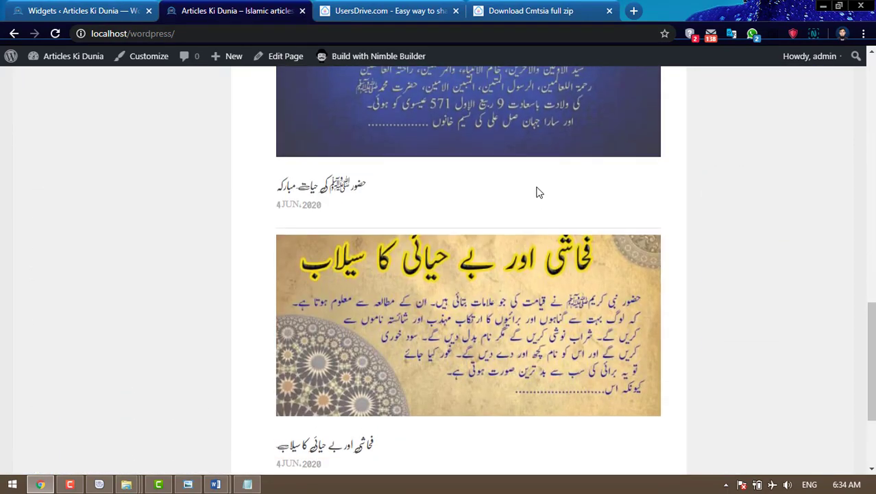
scroll(535, 187, up, 10)
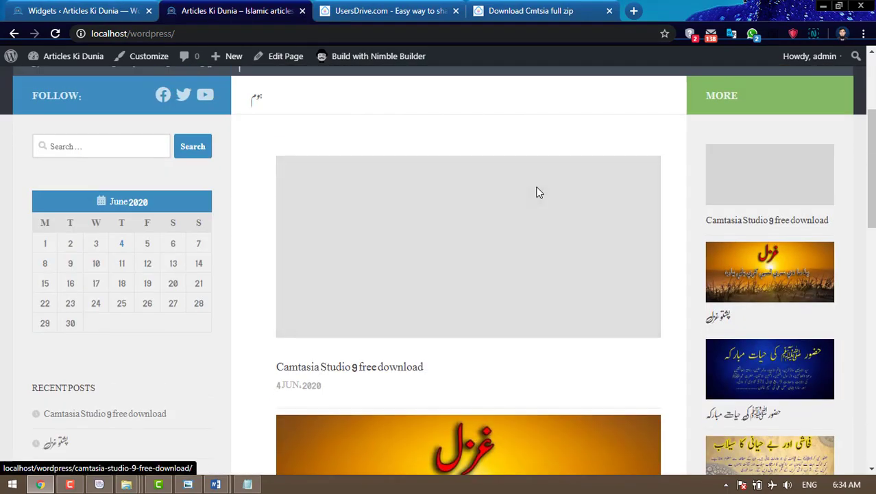
scroll(537, 192, up, 3)
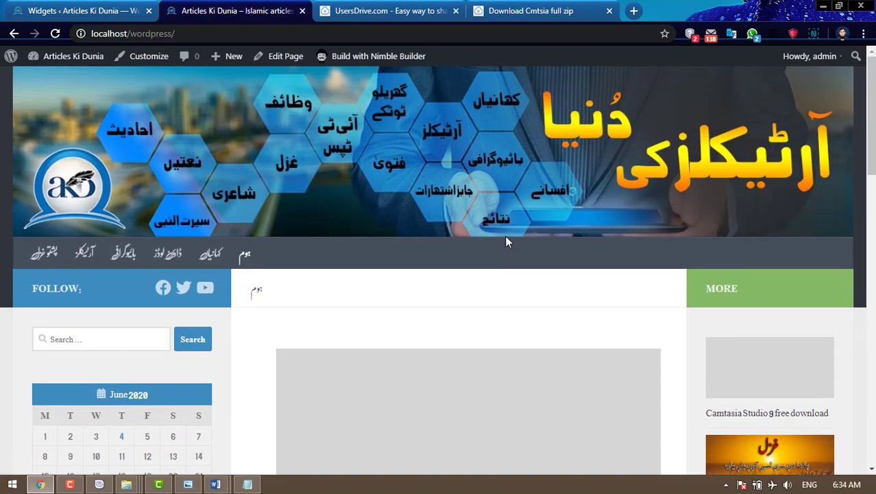
scroll(500, 230, down, 5)
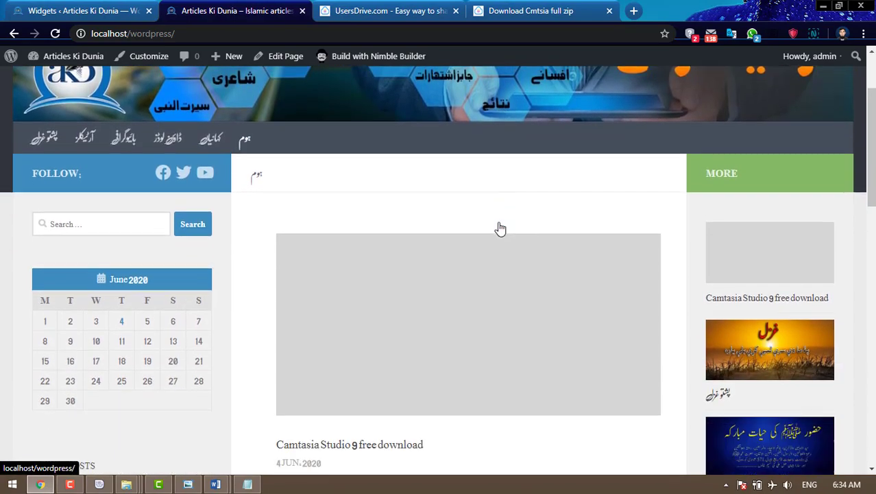
scroll(500, 228, down, 10)
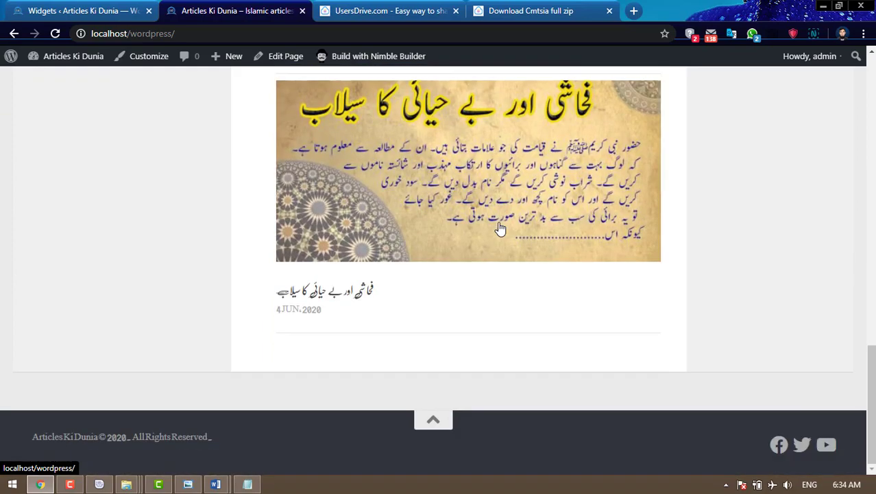
scroll(501, 229, up, 4)
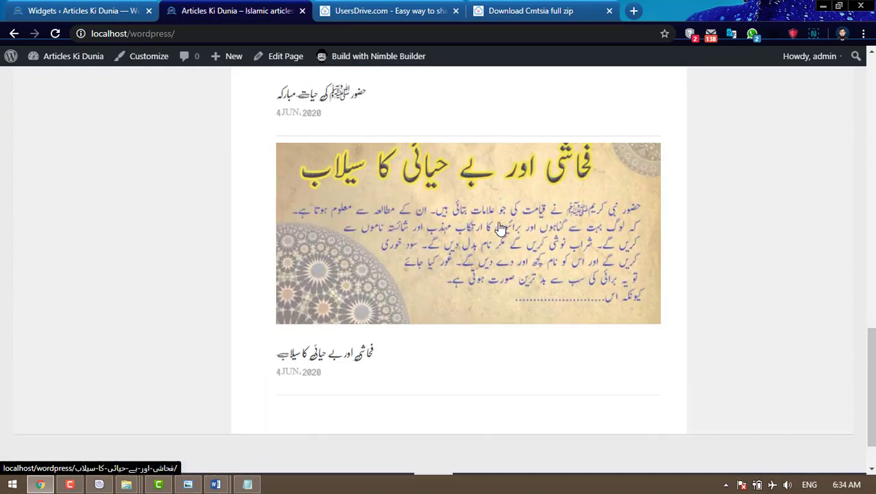
scroll(500, 228, up, 12)
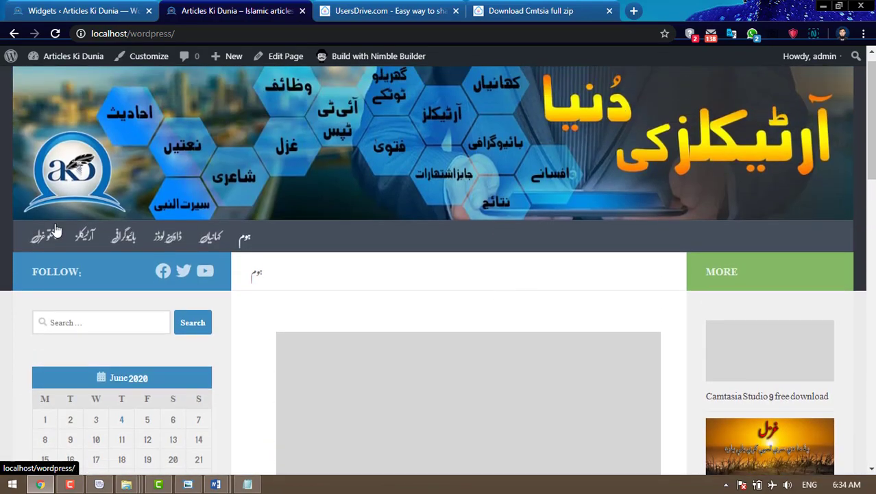
- View the پشتو غزل post page, then go back to the Widgets tab
click(53, 234)
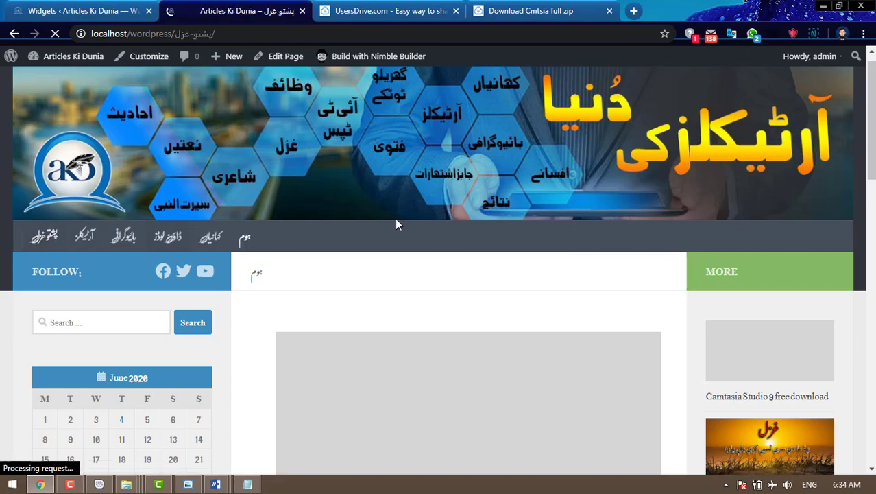
scroll(396, 225, down, 4)
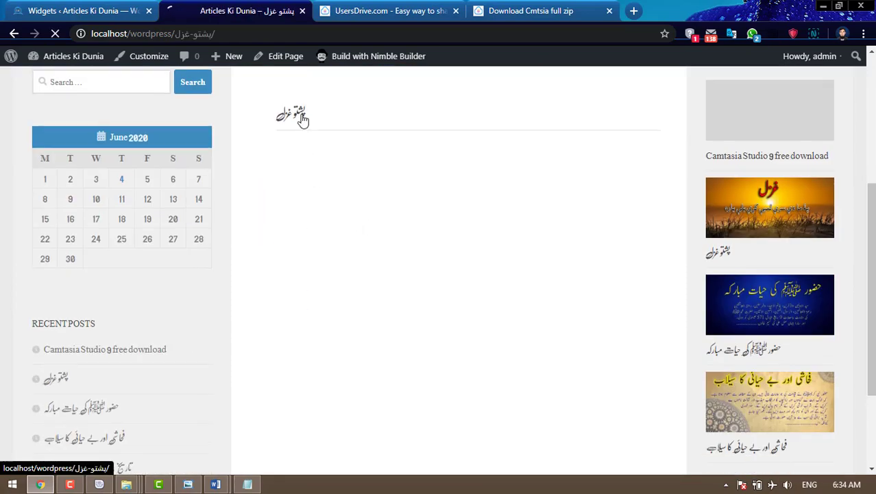
click(302, 117)
scroll(318, 216, down, 3)
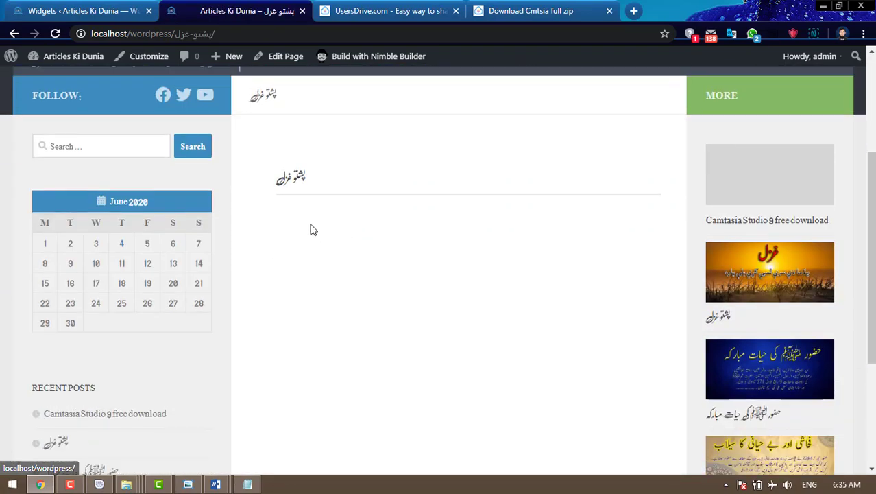
click(300, 178)
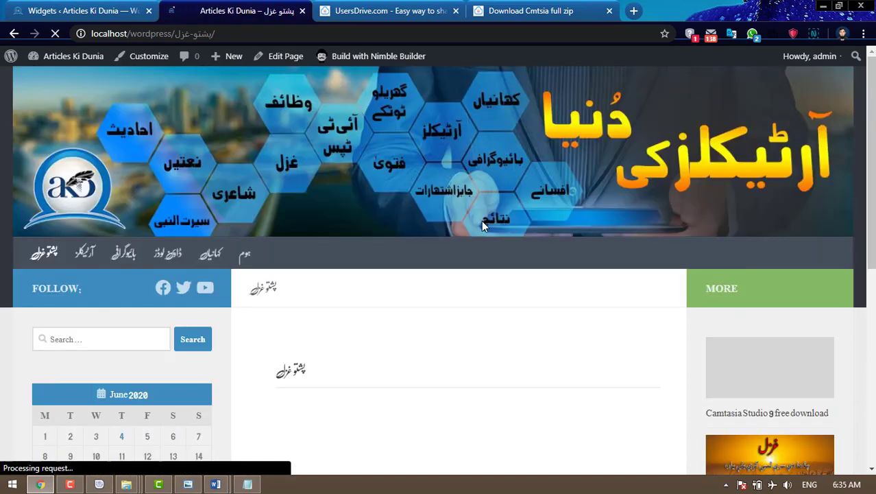
scroll(484, 225, down, 2)
scroll(484, 227, down, 4)
scroll(358, 190, up, 4)
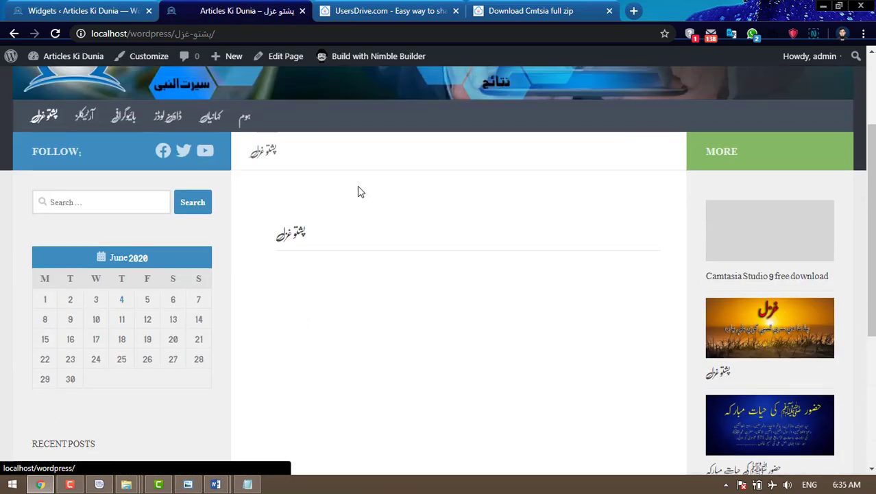
click(299, 238)
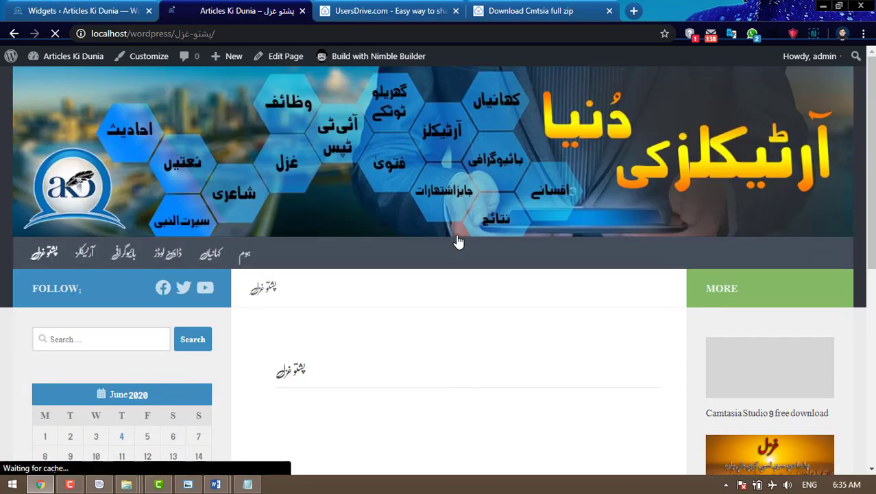
scroll(456, 243, down, 3)
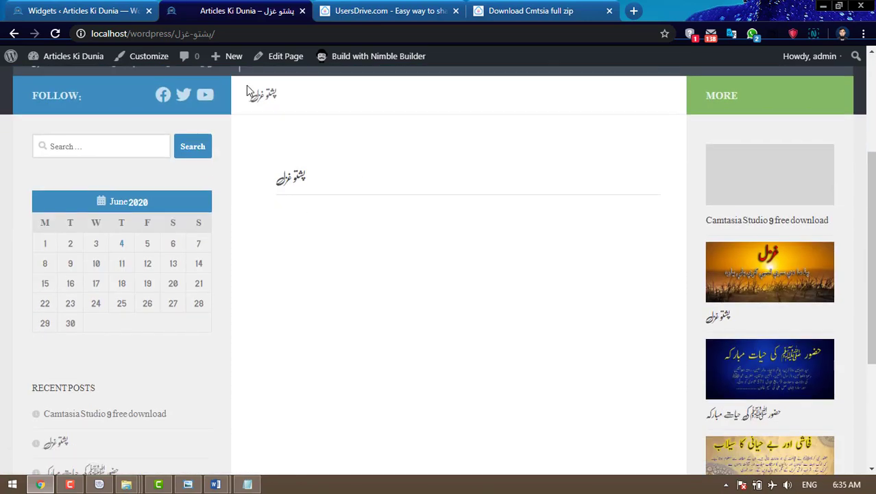
click(98, 12)
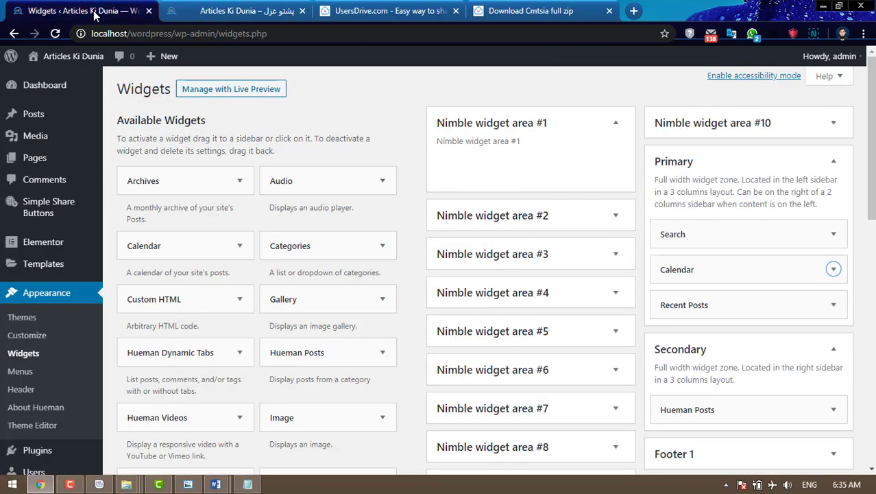
- Open the پشتو غزل post for editing in the Visual editor
click(46, 121)
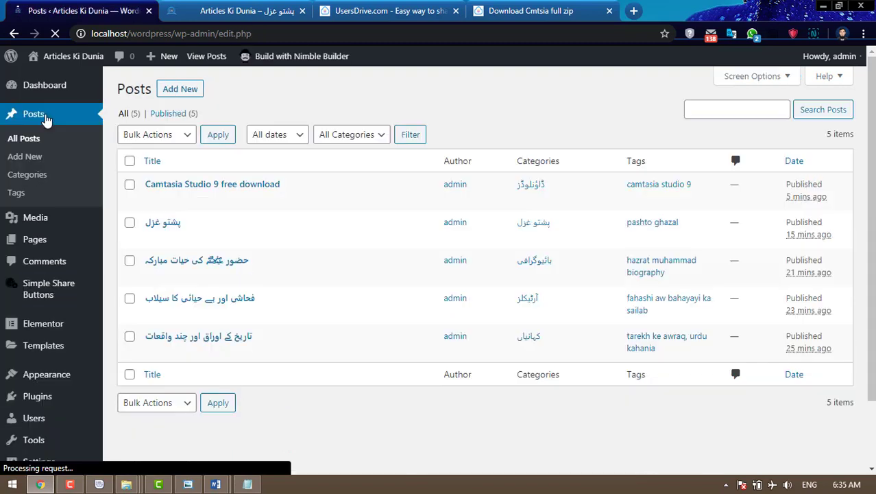
click(152, 239)
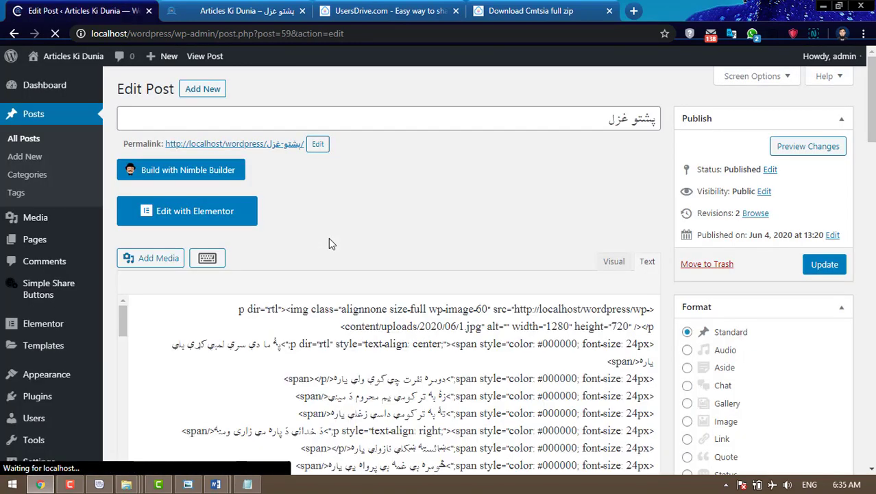
click(613, 263)
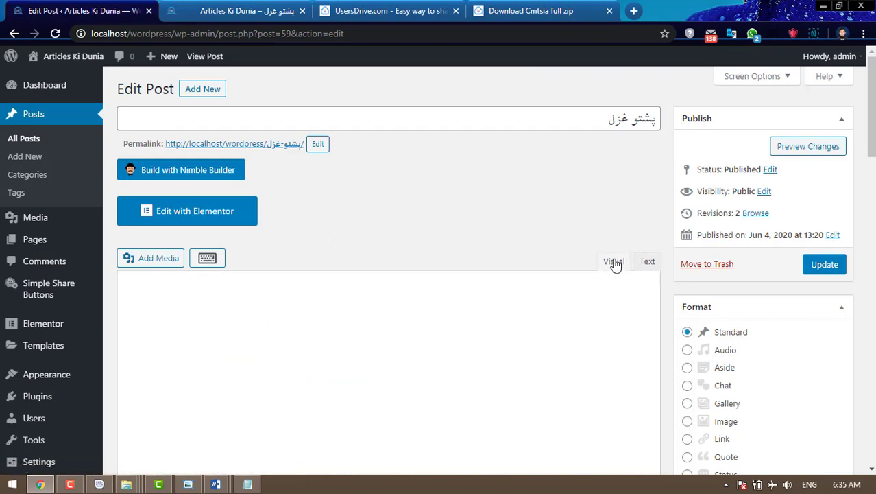
scroll(438, 265, down, 3)
scroll(443, 266, down, 4)
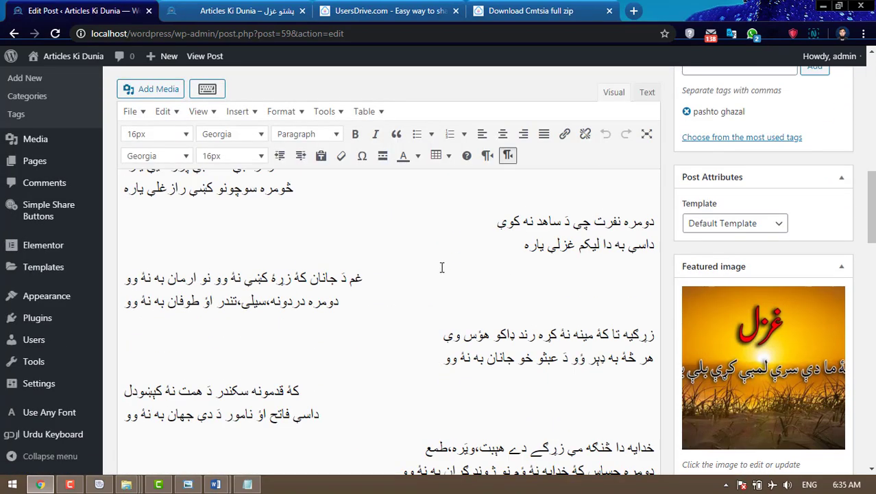
scroll(850, 272, up, 3)
scroll(850, 272, up, 1)
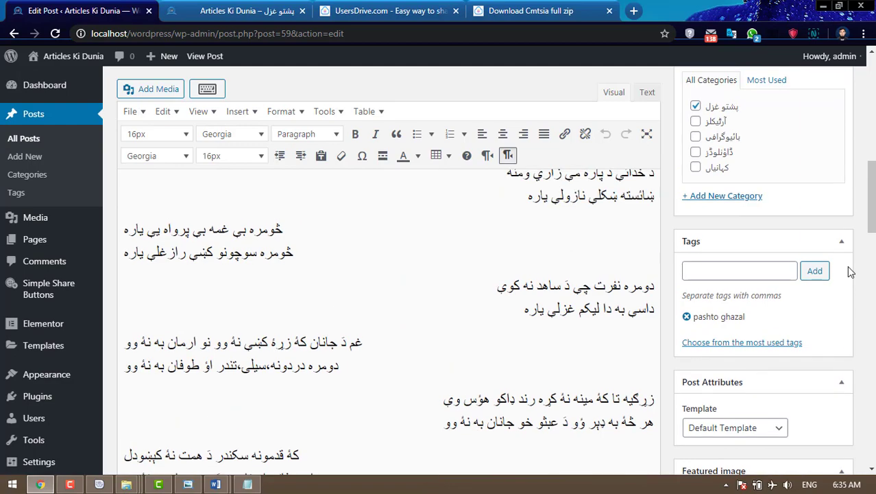
scroll(577, 261, up, 5)
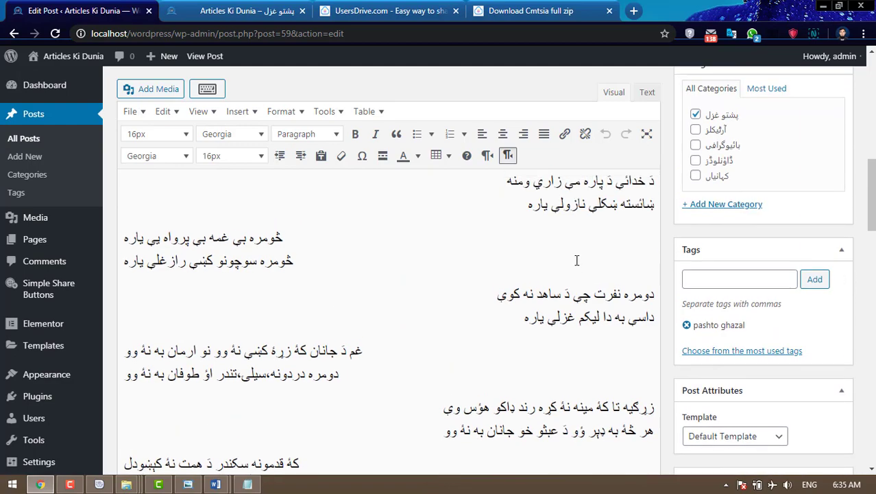
- Apply the pashto font to the ghazal verses and update the post
drag(498, 309, 203, 297)
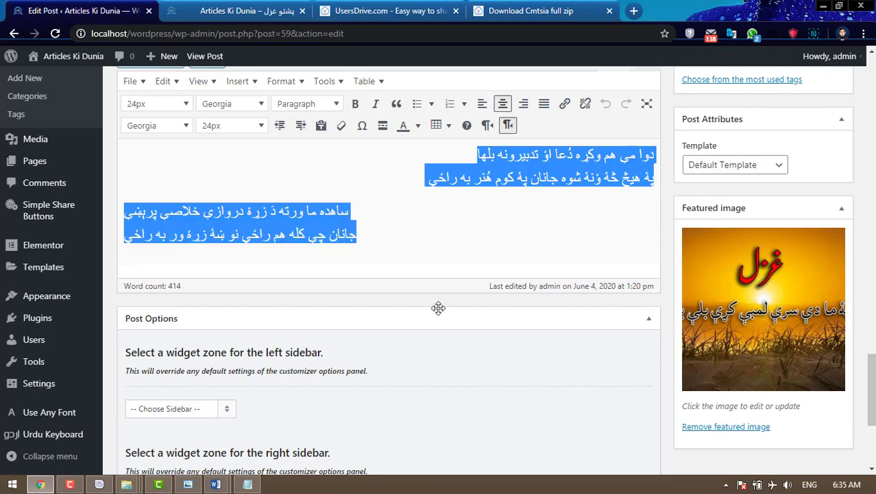
click(153, 125)
click(144, 170)
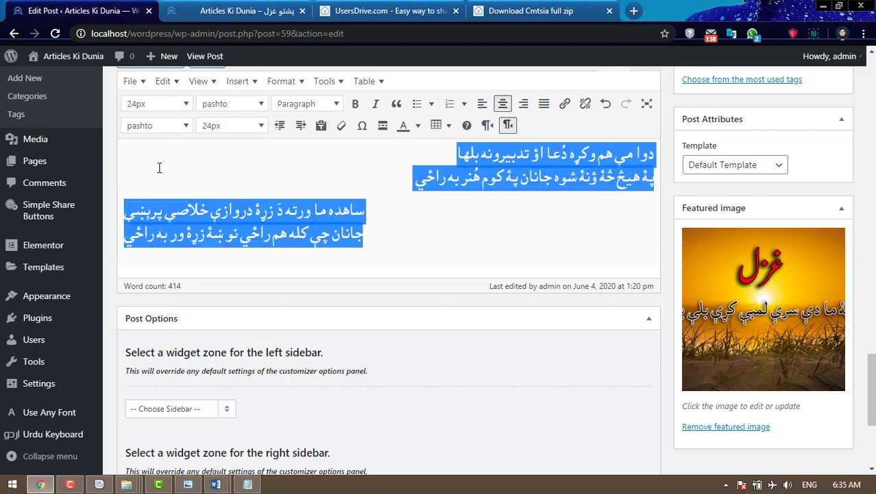
click(527, 234)
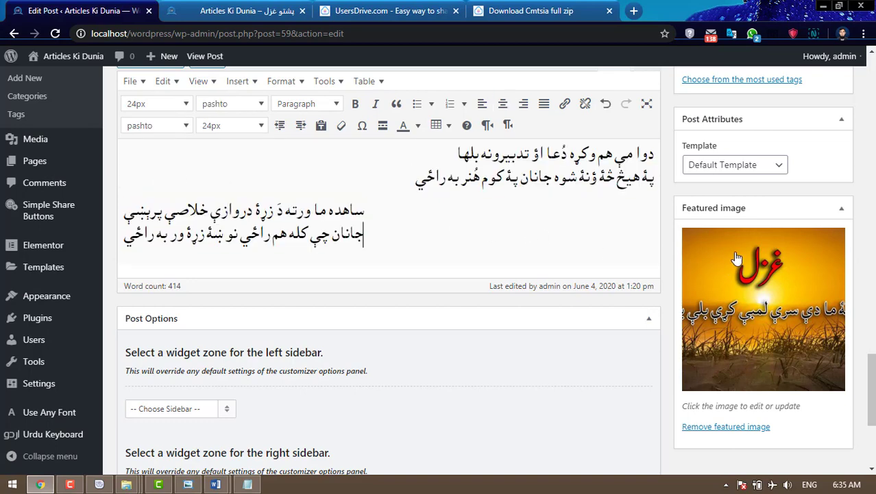
scroll(835, 193, up, 5)
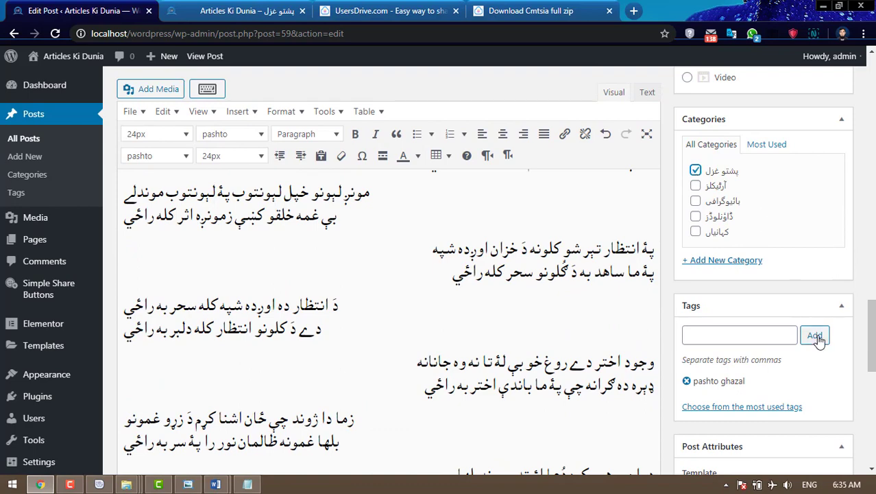
scroll(836, 349, up, 6)
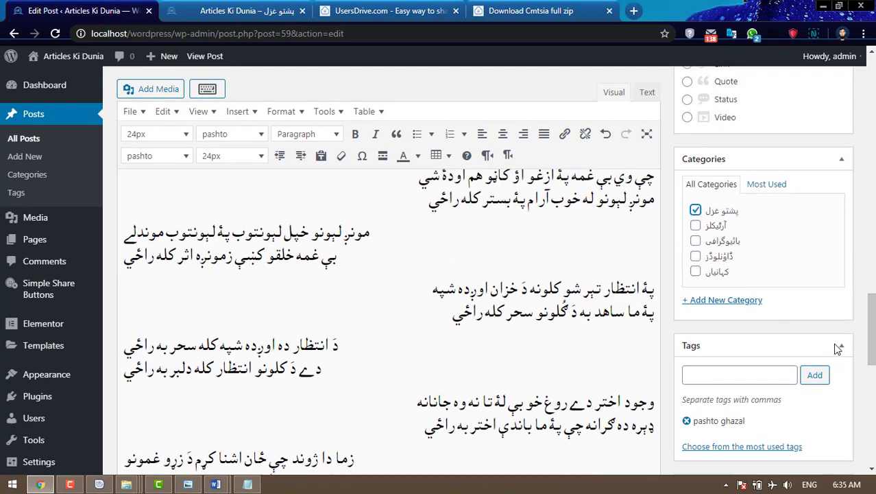
click(826, 241)
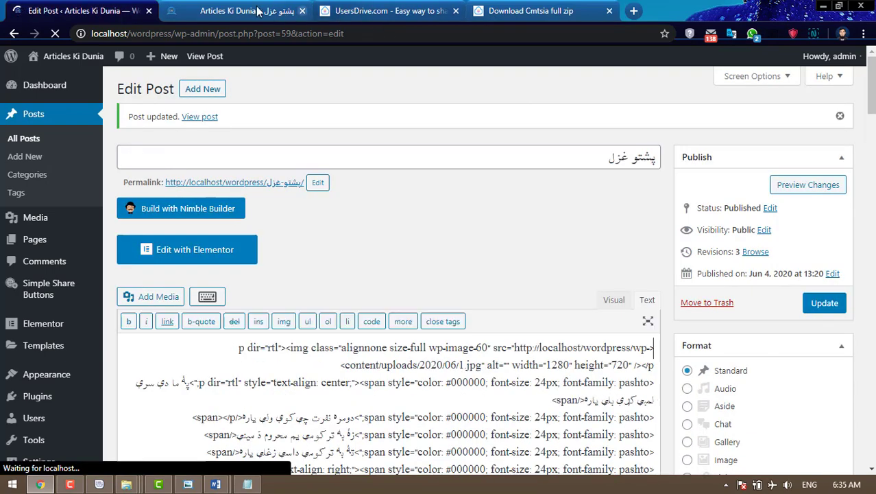
- Reload the live site and open the Pashto ghazal post from its title
click(200, 17)
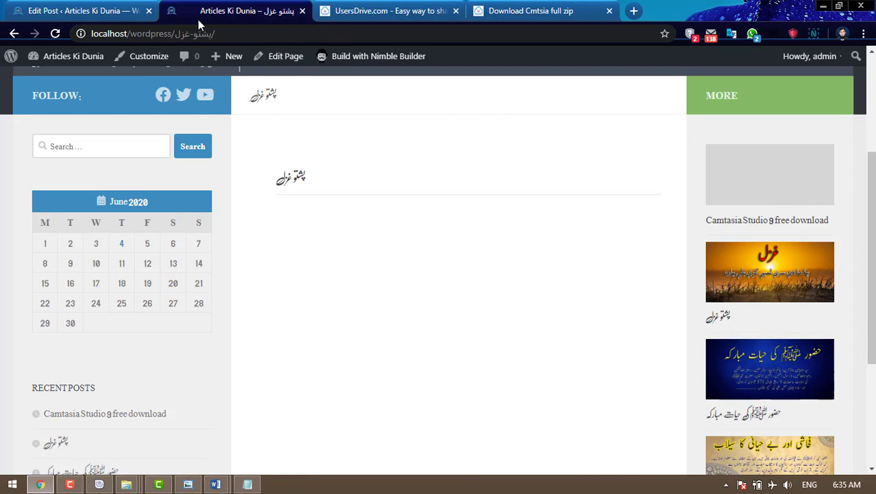
click(55, 33)
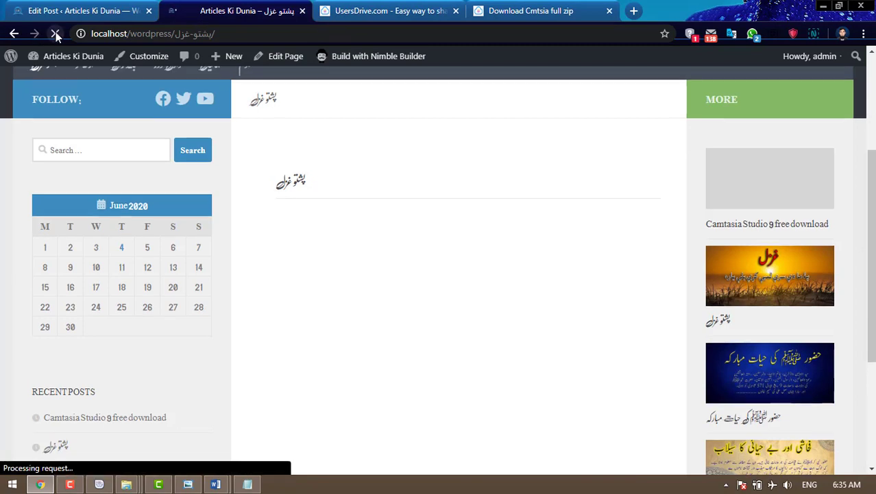
click(294, 186)
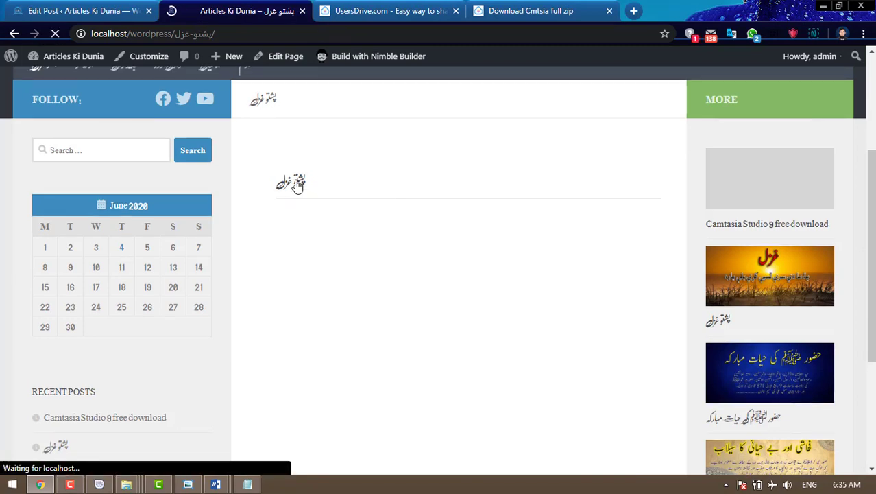
scroll(382, 221, down, 6)
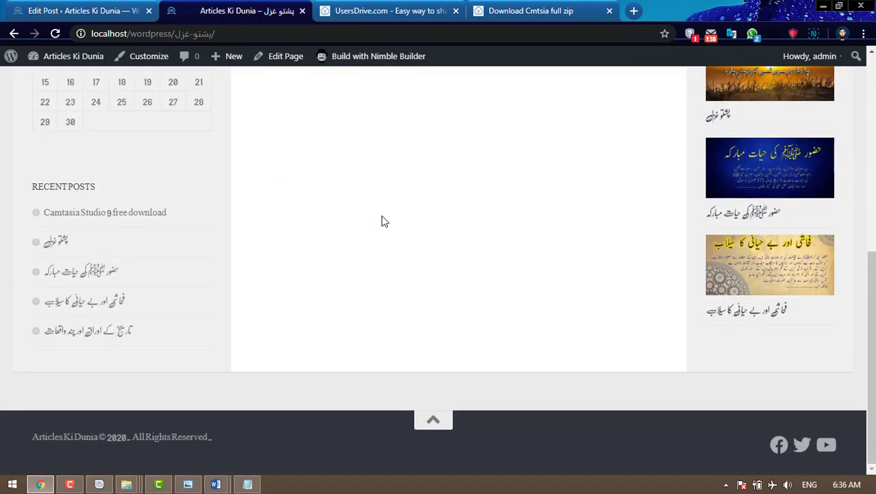
scroll(403, 258, up, 2)
scroll(403, 257, up, 1)
scroll(401, 256, down, 3)
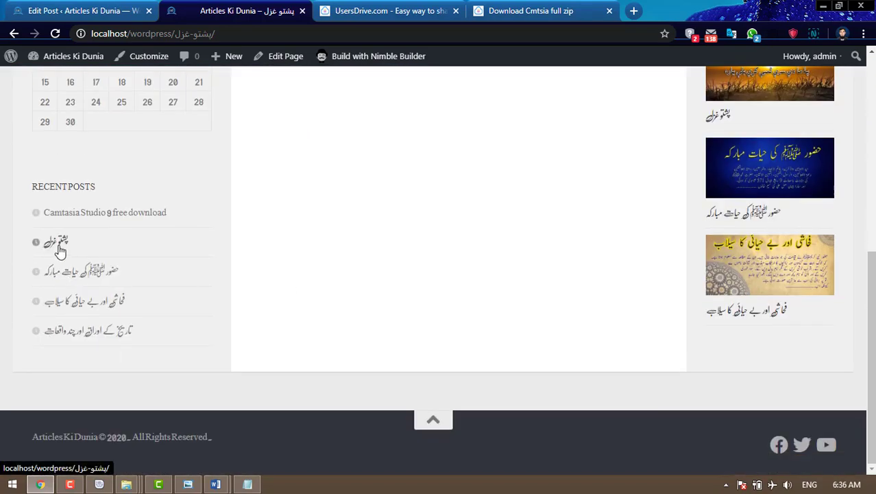
- From Recent Posts, open the Pashto ghazal post, then the Urdu biography article
click(59, 248)
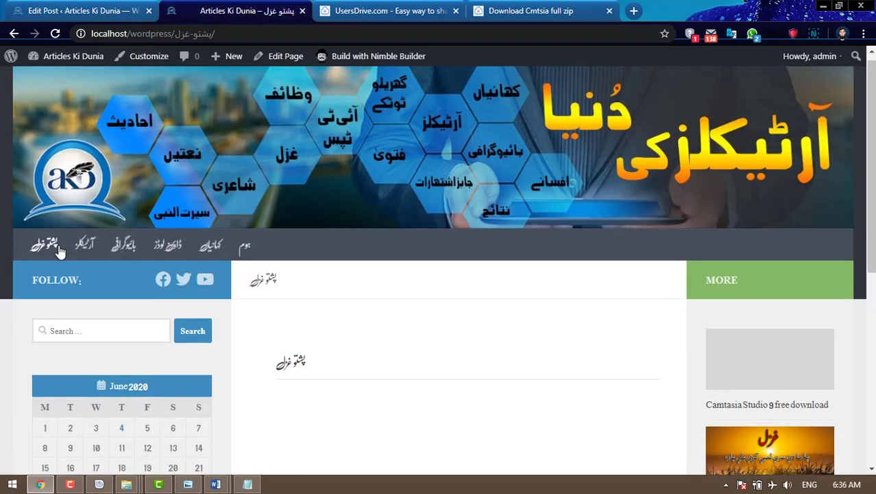
scroll(60, 253, down, 4)
scroll(60, 254, down, 3)
click(67, 282)
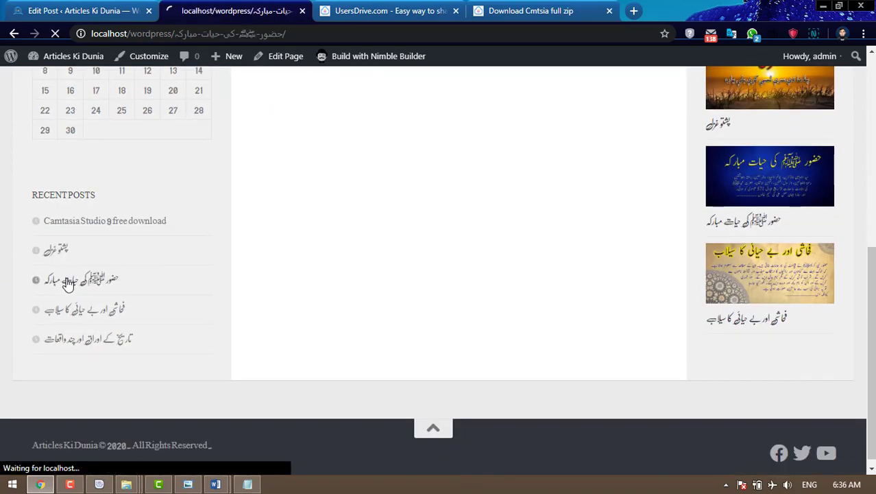
scroll(67, 280, down, 8)
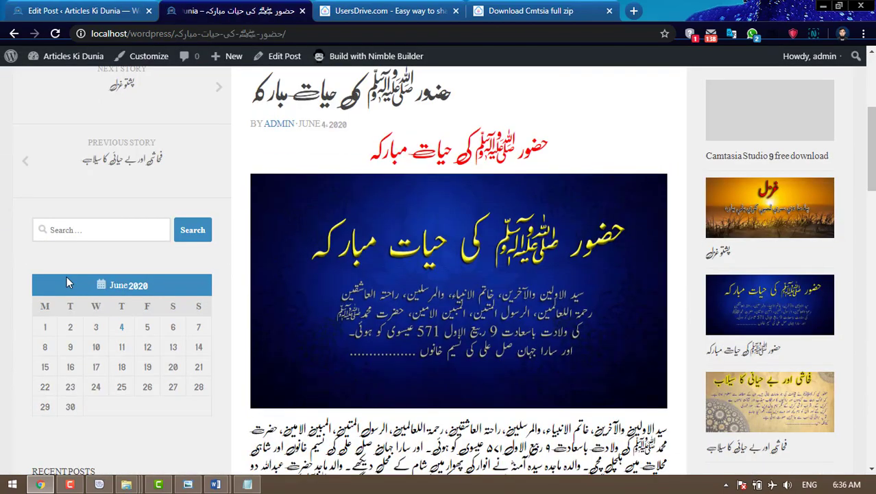
scroll(68, 282, down, 10)
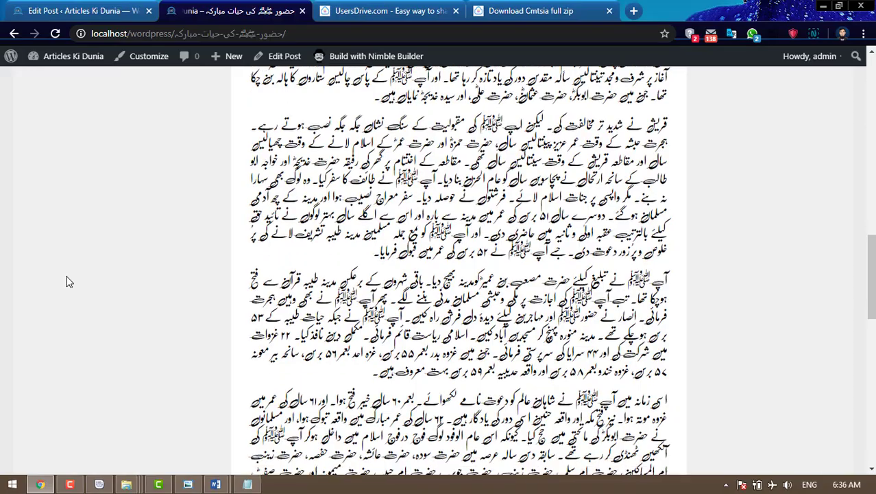
scroll(67, 281, down, 10)
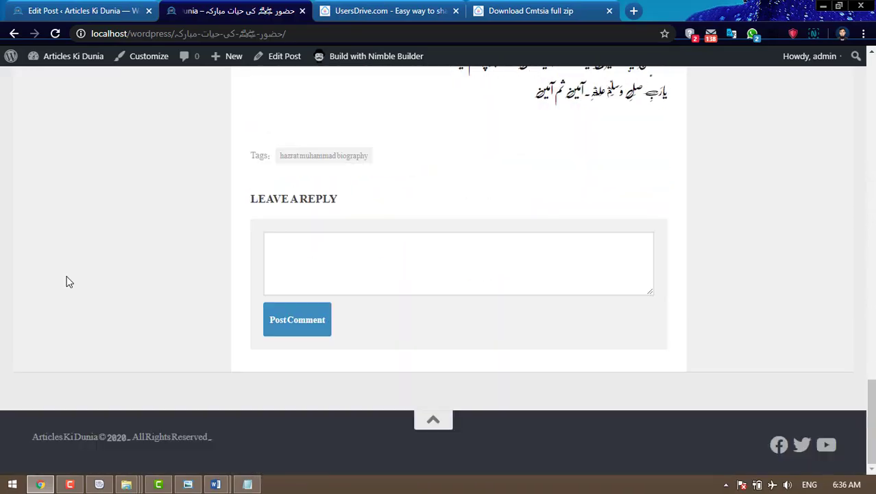
scroll(68, 282, up, 20)
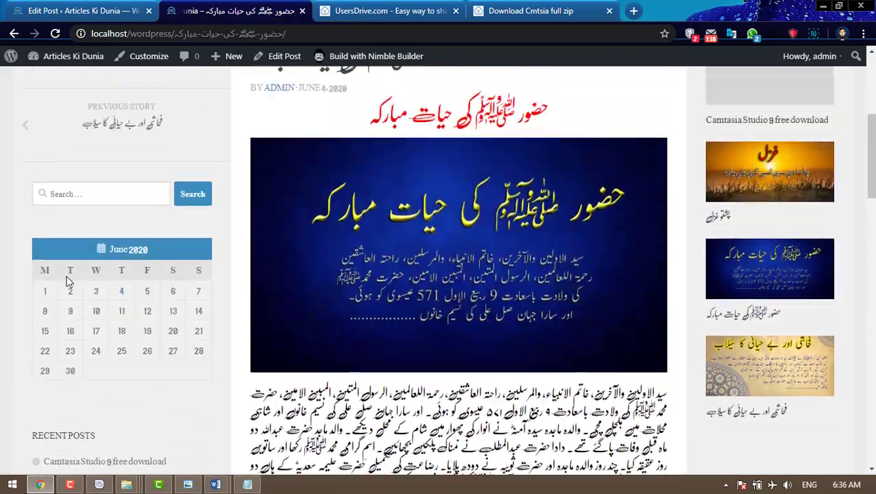
scroll(68, 282, up, 5)
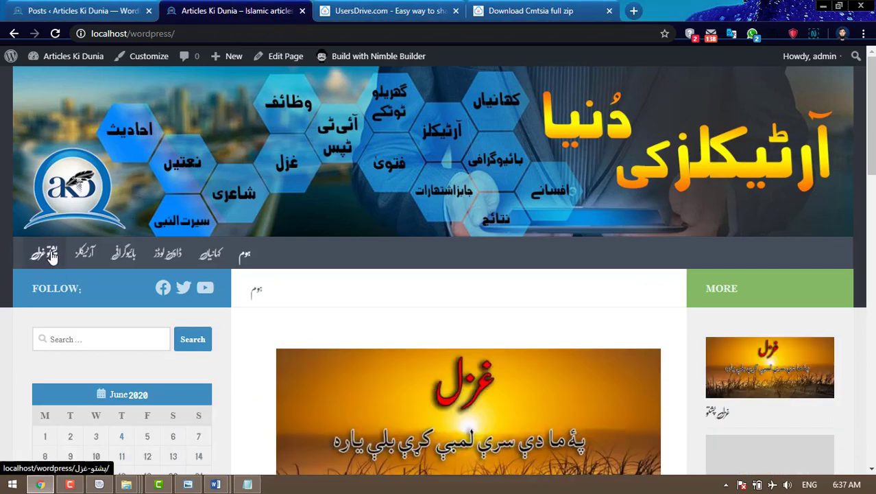
- Open the پشتو غزل category page and read the غزل پشتو post down to the comment box
click(48, 254)
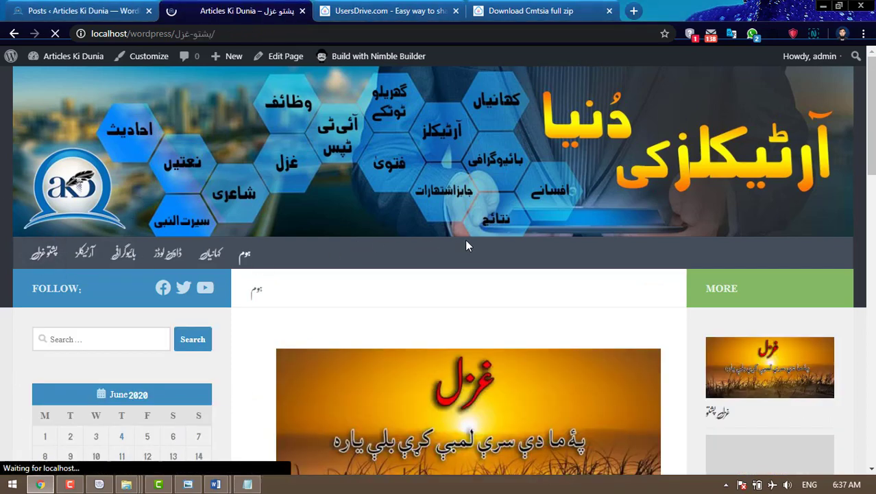
scroll(377, 260, down, 1)
click(286, 307)
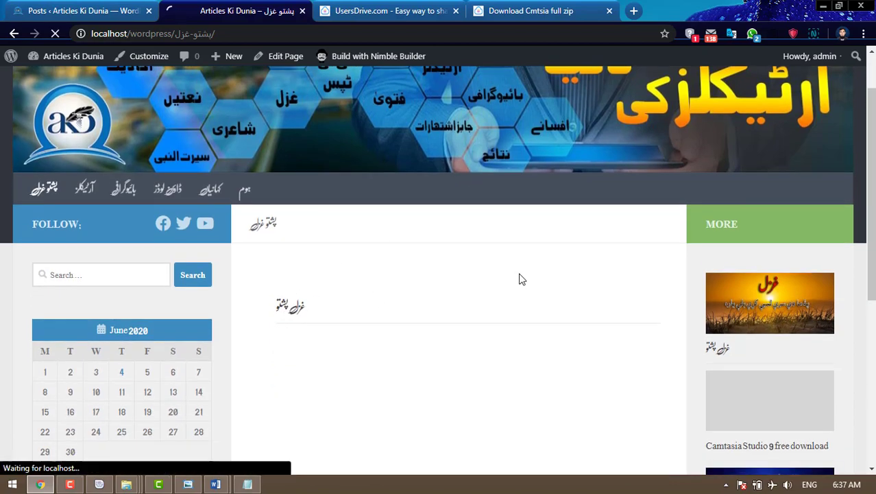
scroll(519, 272, down, 7)
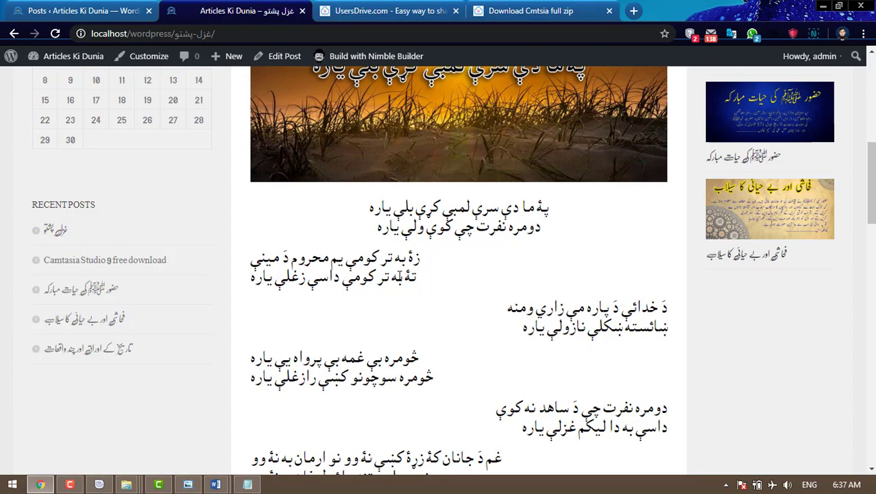
scroll(455, 280, down, 9)
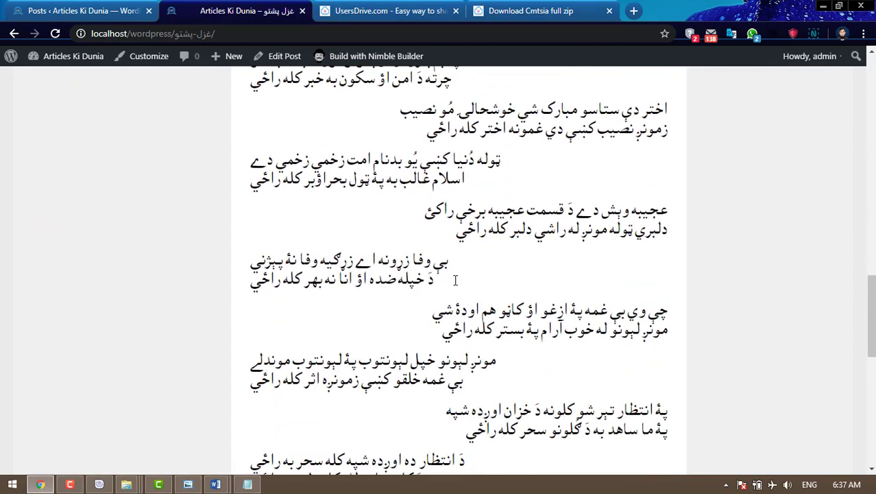
scroll(455, 280, down, 7)
scroll(455, 280, down, 2)
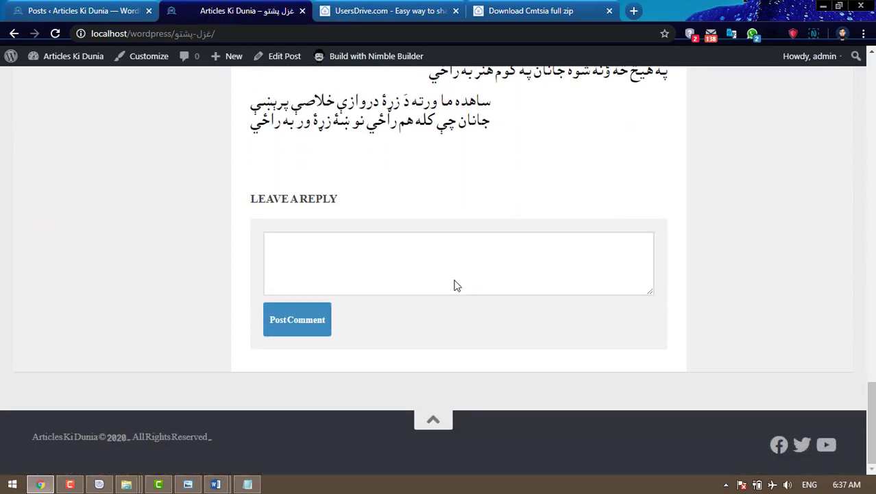
scroll(456, 282, up, 1)
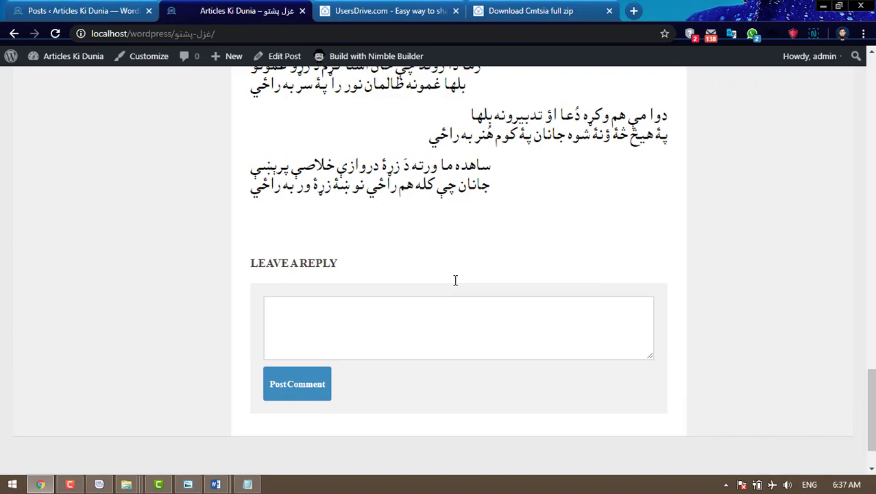
click(500, 323)
- Scroll back up the post and return to the site's home page
scroll(552, 316, up, 10)
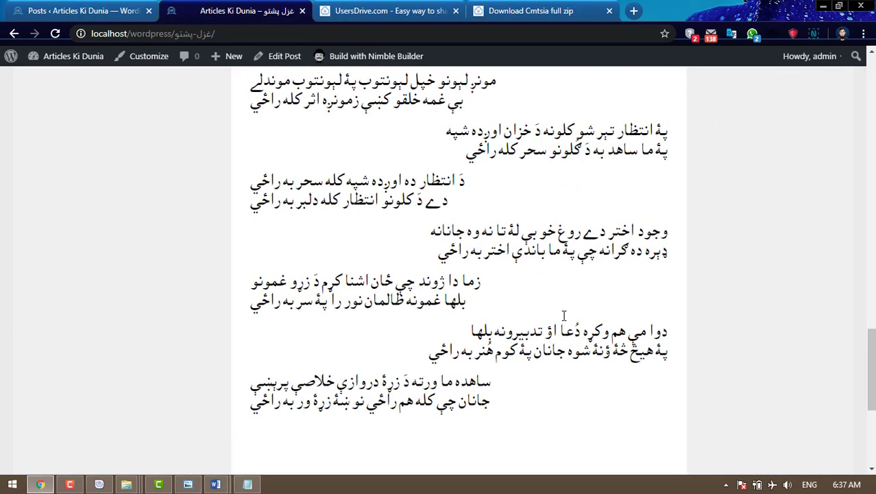
scroll(563, 316, up, 10)
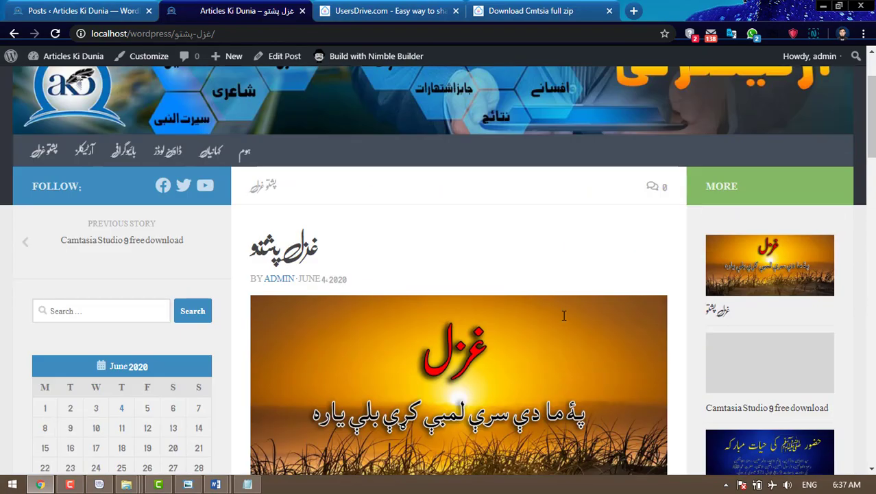
scroll(563, 314, down, 3)
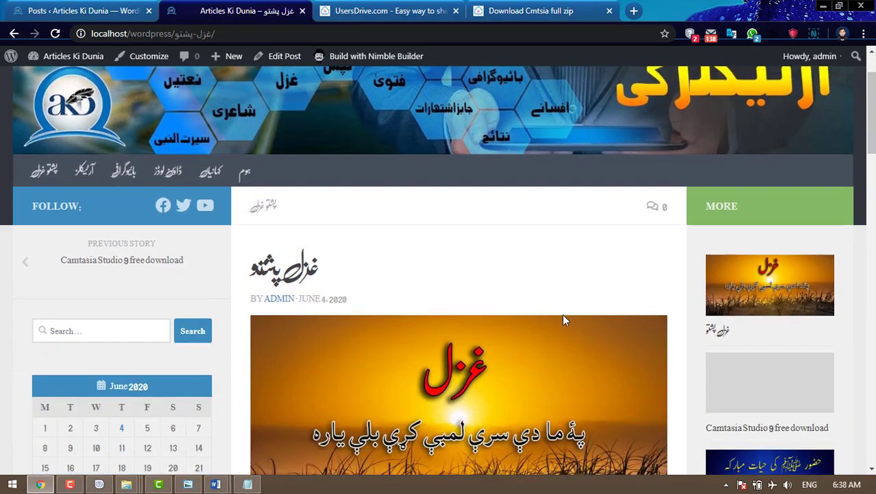
scroll(480, 295, up, 3)
click(247, 257)
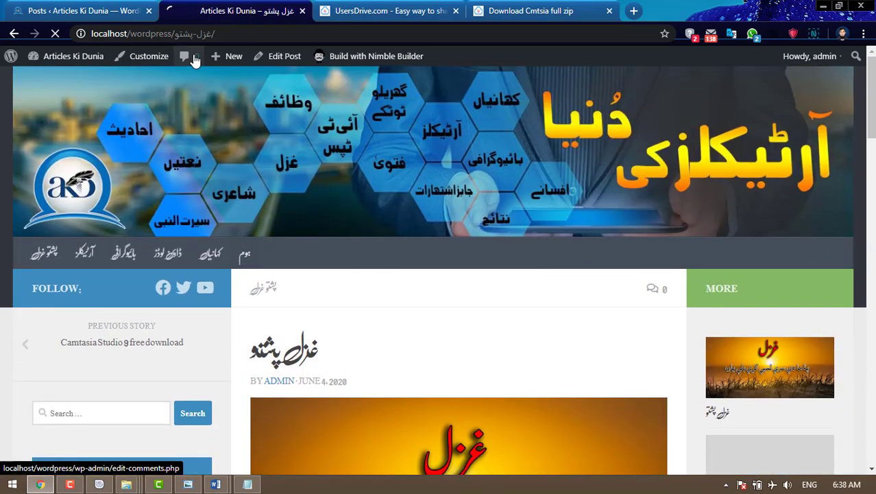
click(94, 17)
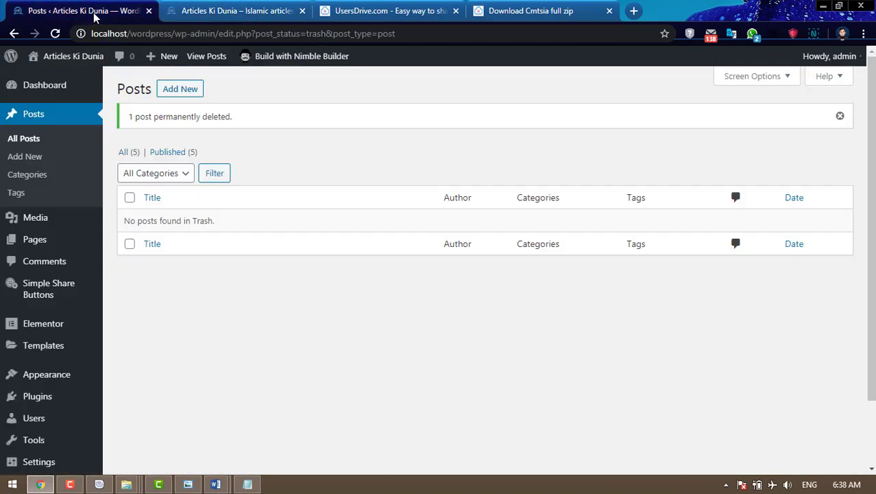
scroll(79, 288, down, 2)
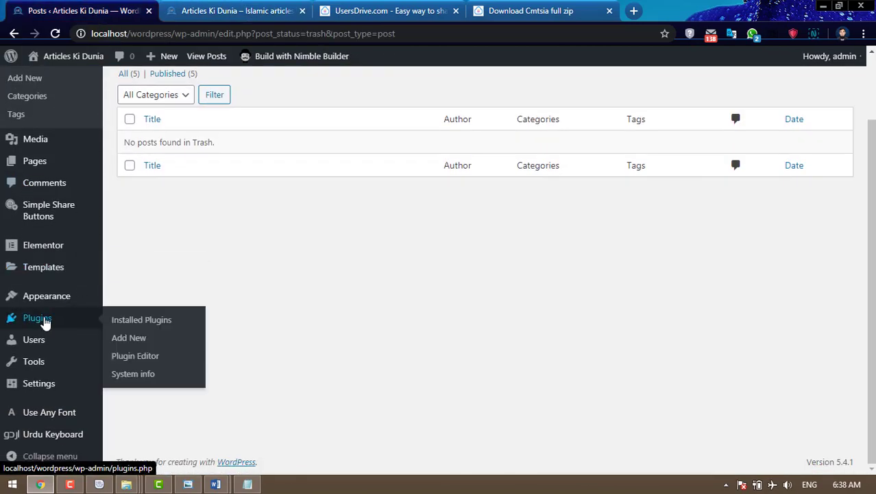
click(41, 319)
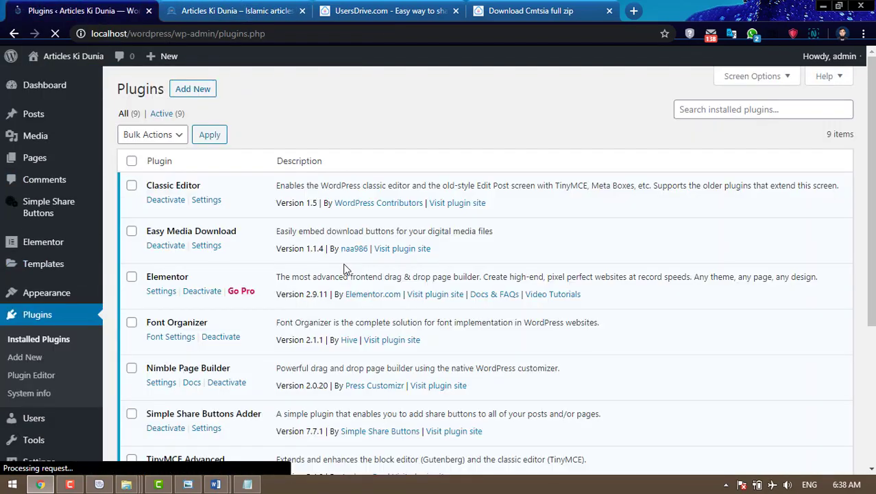
scroll(346, 270, down, 2)
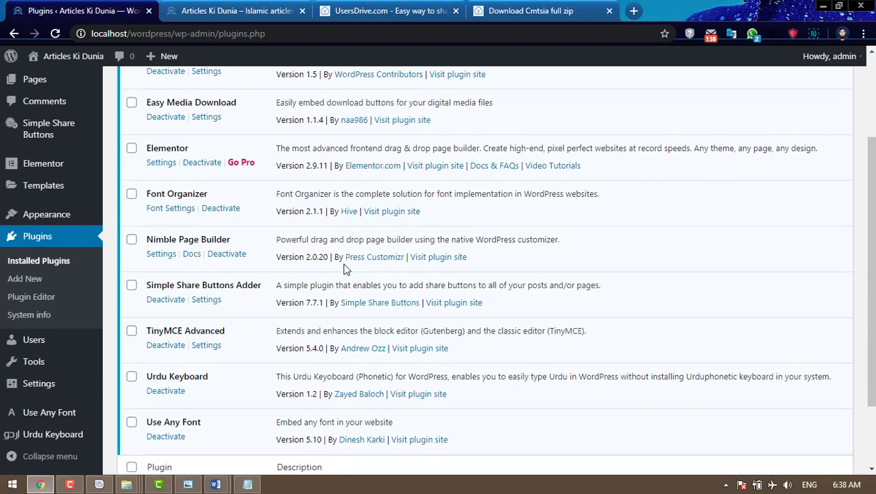
scroll(346, 270, down, 1)
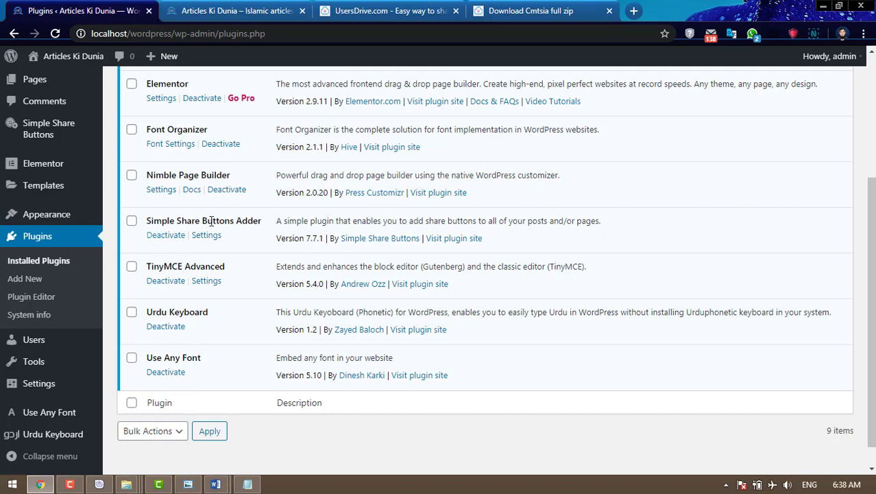
click(255, 10)
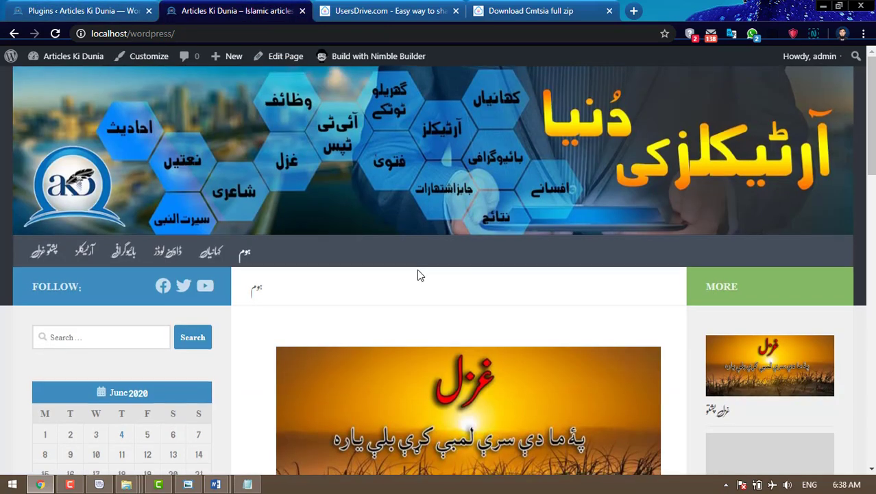
scroll(417, 269, down, 3)
scroll(298, 255, up, 3)
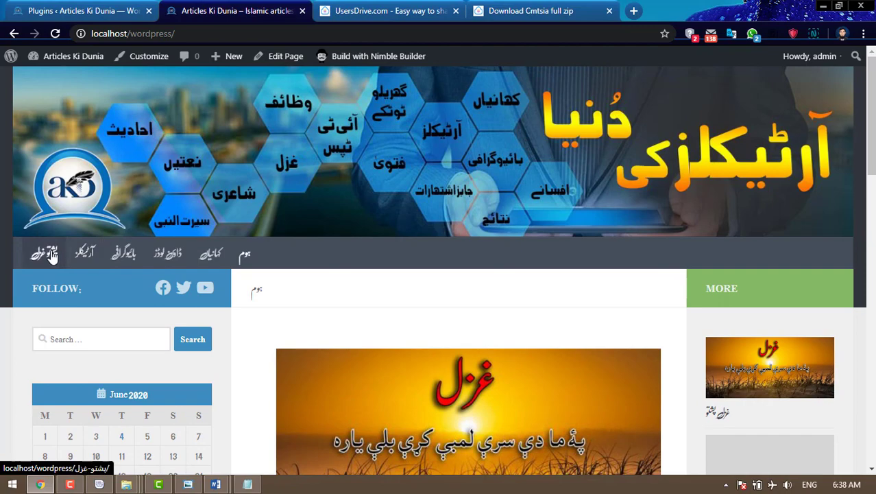
click(44, 252)
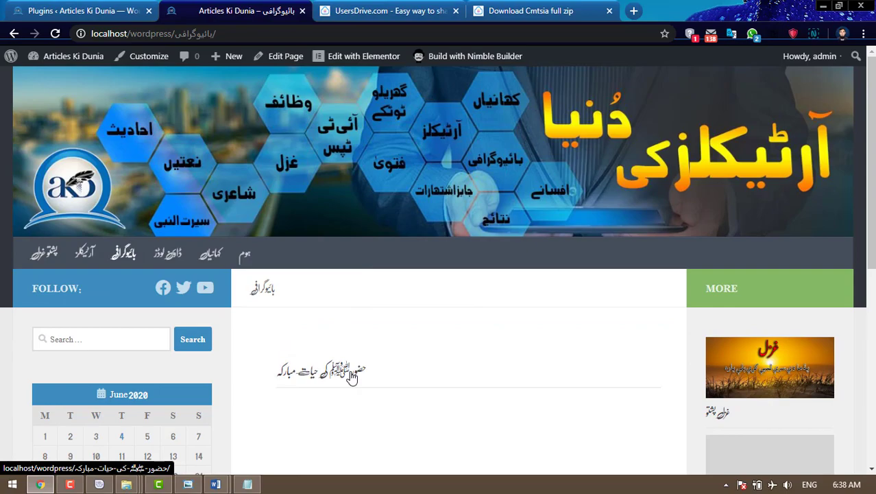
click(351, 377)
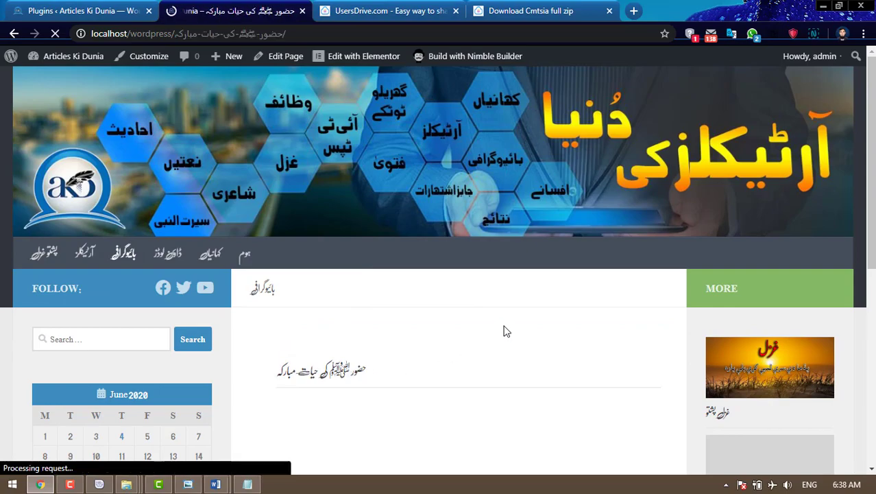
scroll(503, 324, down, 3)
scroll(503, 324, down, 15)
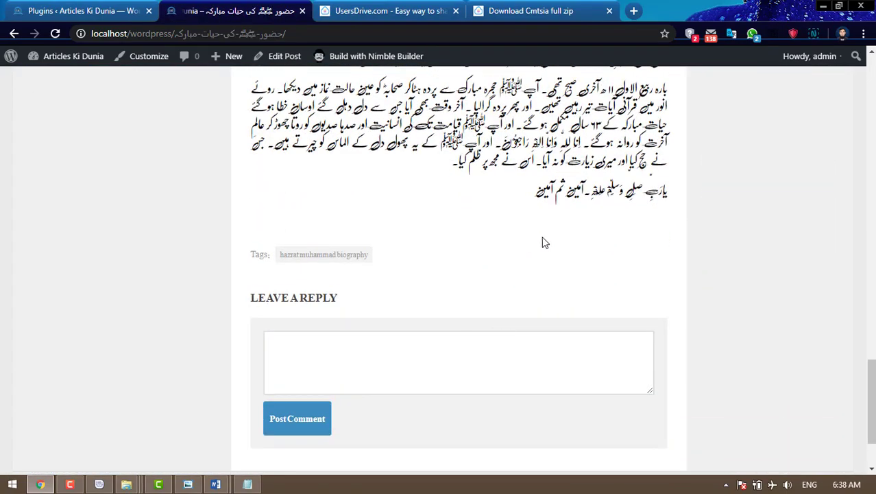
click(101, 12)
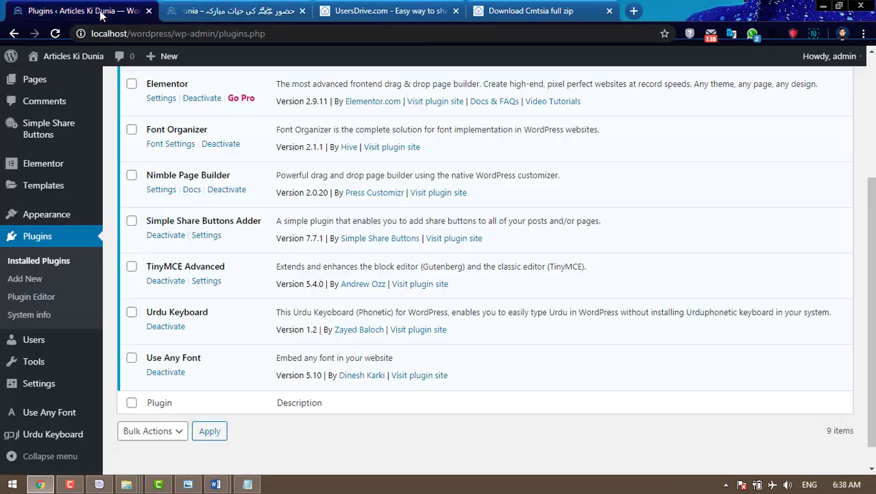
- In Simple Share Buttons settings, replace Pinterest and LinkedIn with Email, WhatsApp and Print
click(206, 235)
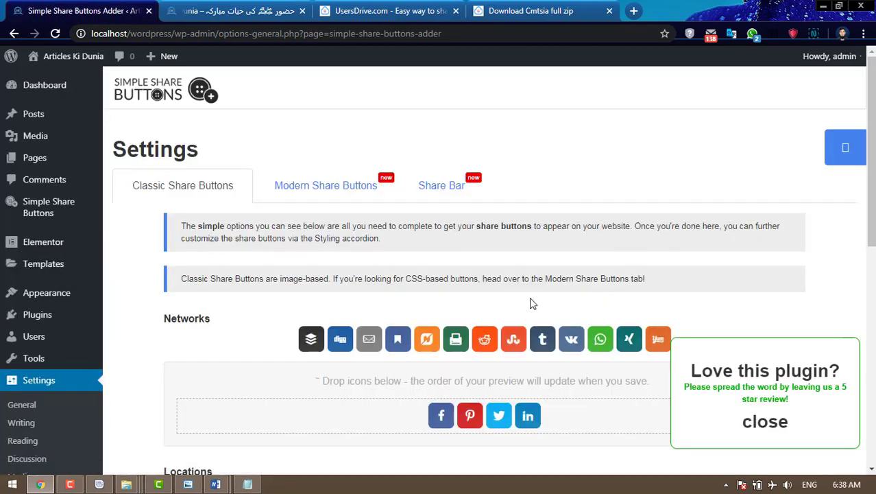
scroll(530, 299, down, 2)
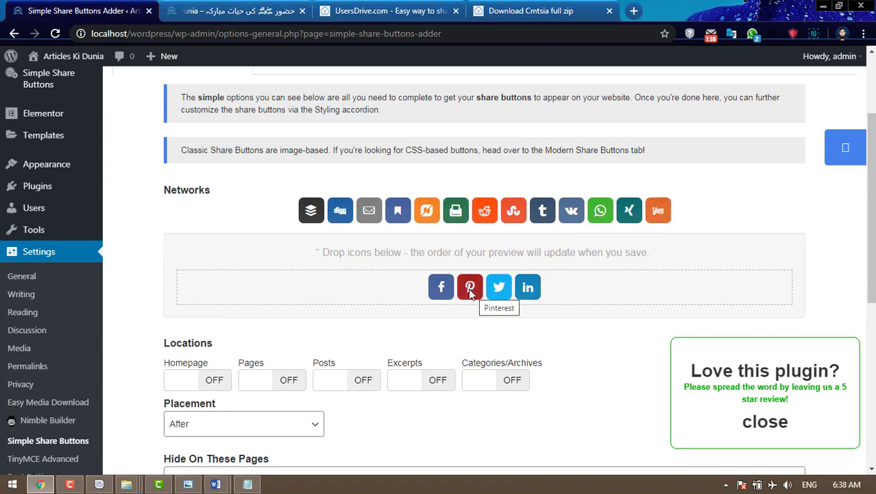
drag(470, 293, 577, 219)
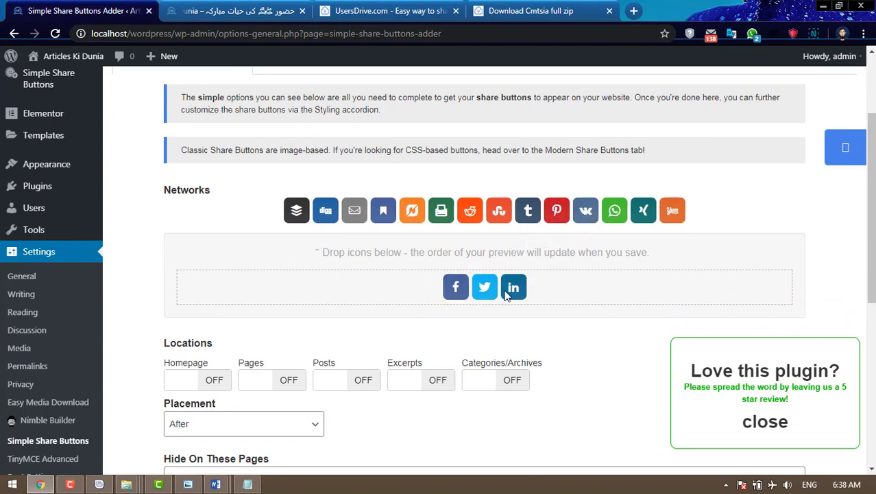
drag(514, 286, 542, 214)
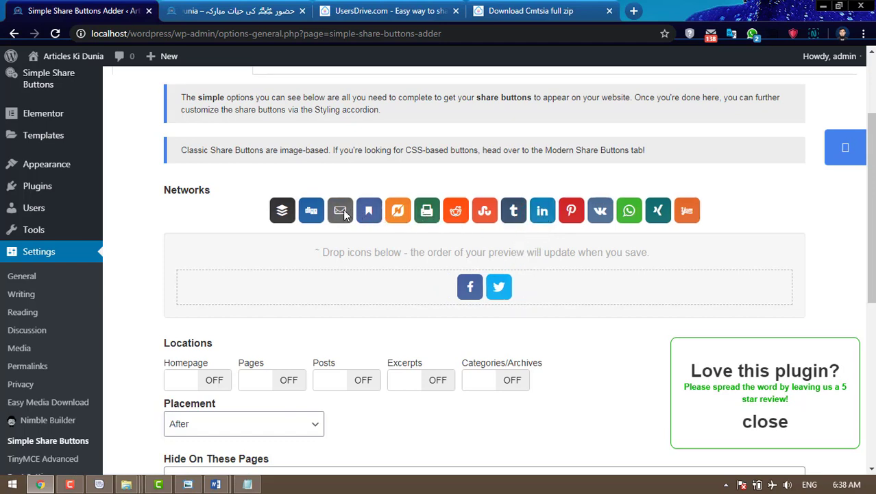
drag(343, 209, 518, 288)
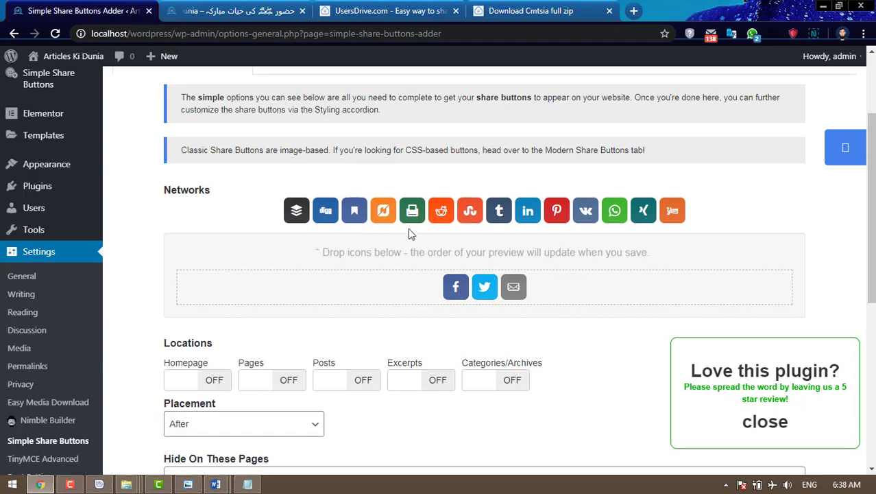
drag(614, 210, 540, 289)
drag(427, 211, 551, 293)
- Turn share buttons on for Posts with placement After, and save the settings
scroll(594, 311, down, 2)
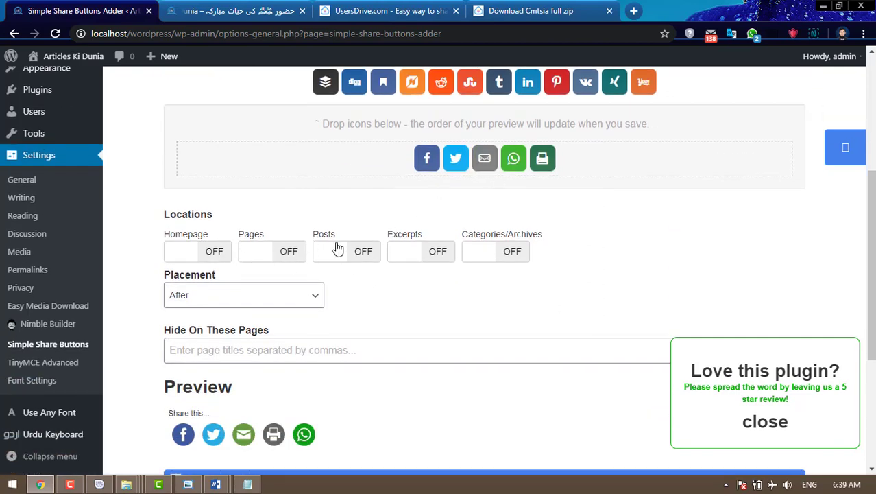
click(361, 253)
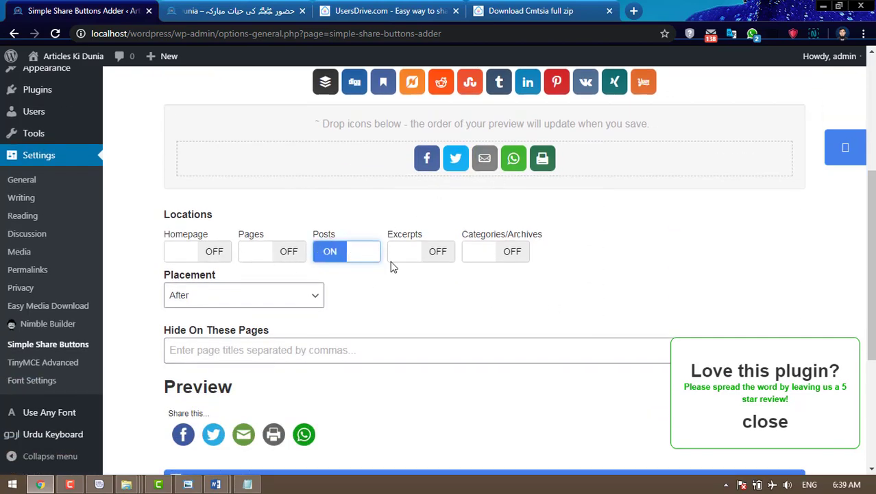
scroll(394, 268, down, 2)
click(239, 172)
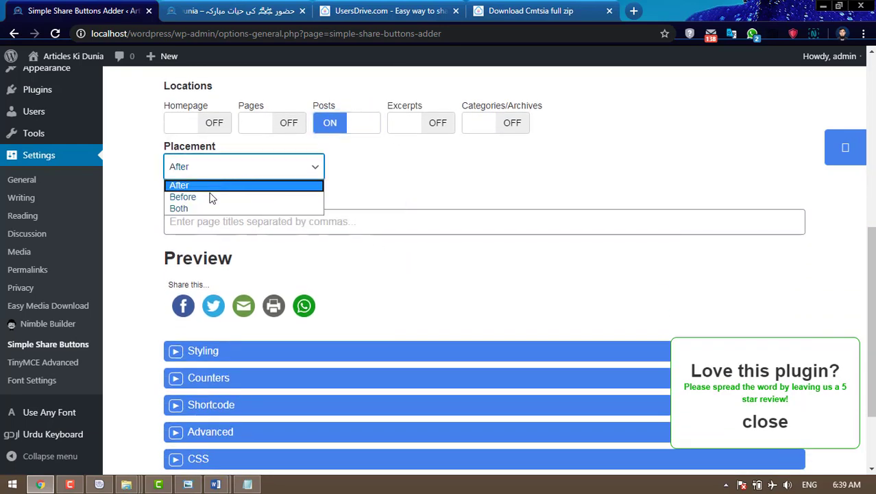
click(210, 173)
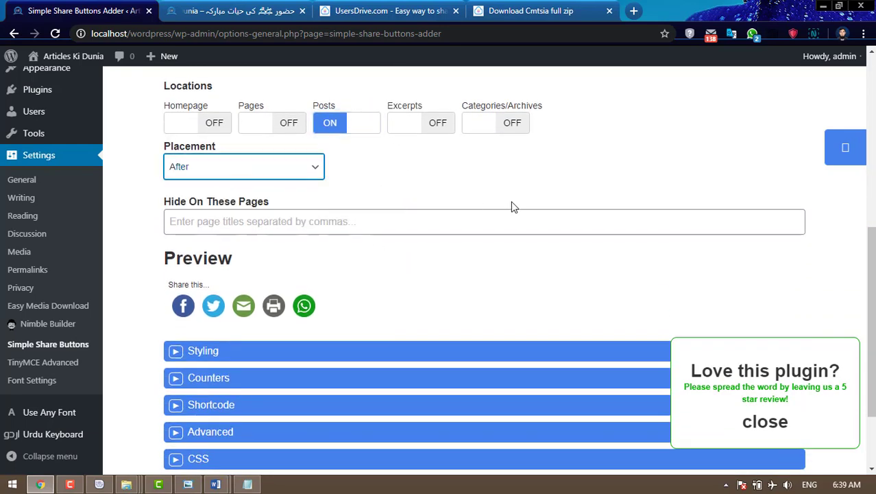
scroll(710, 270, up, 3)
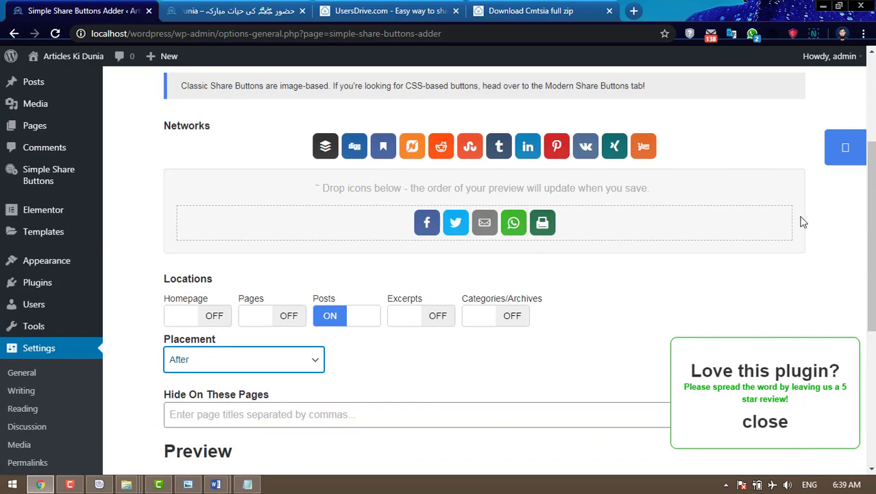
click(838, 151)
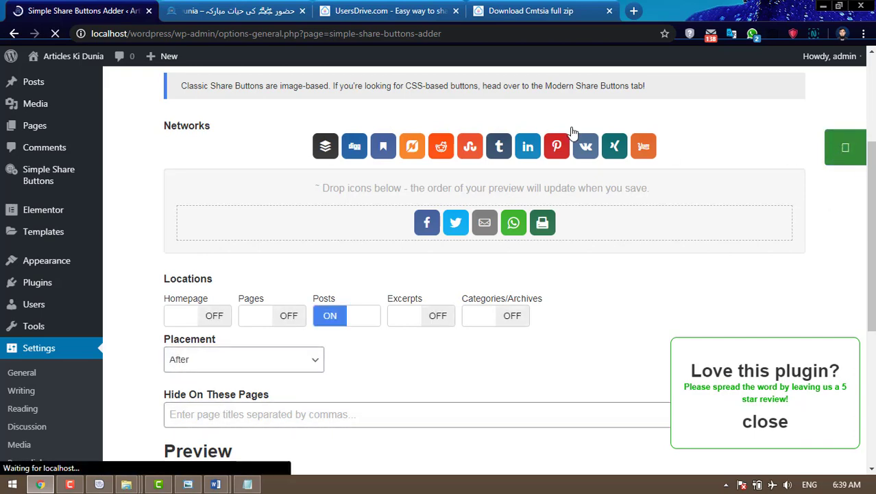
click(253, 14)
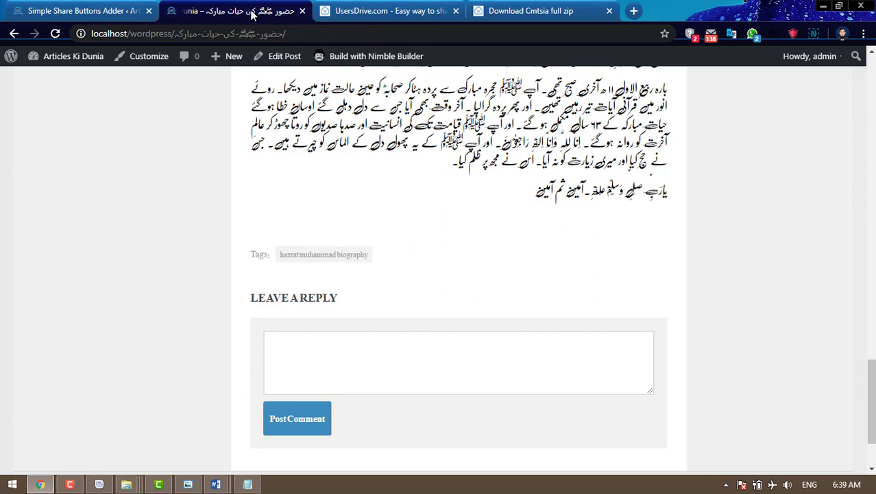
- Reload the post and test the Facebook share button, then close its popup
click(56, 33)
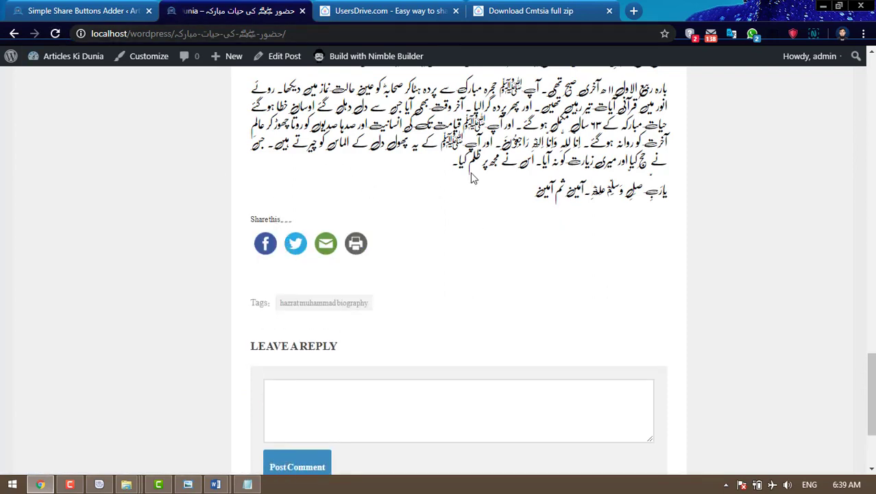
click(276, 248)
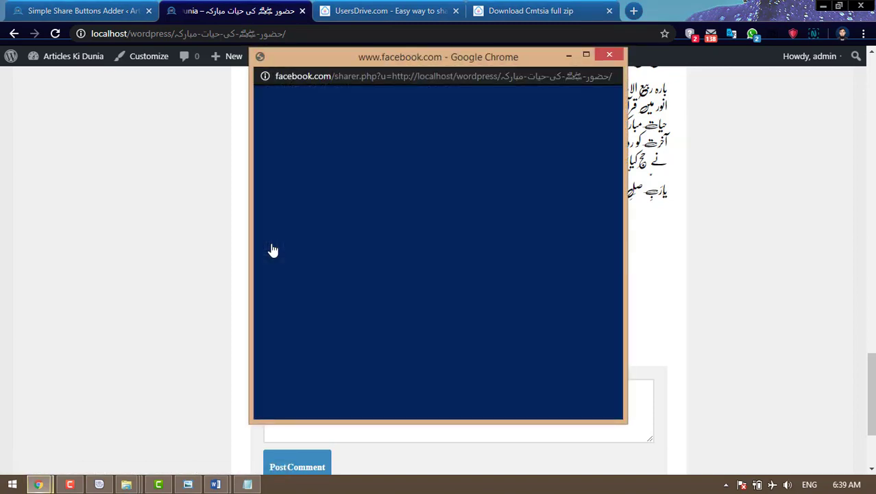
click(609, 55)
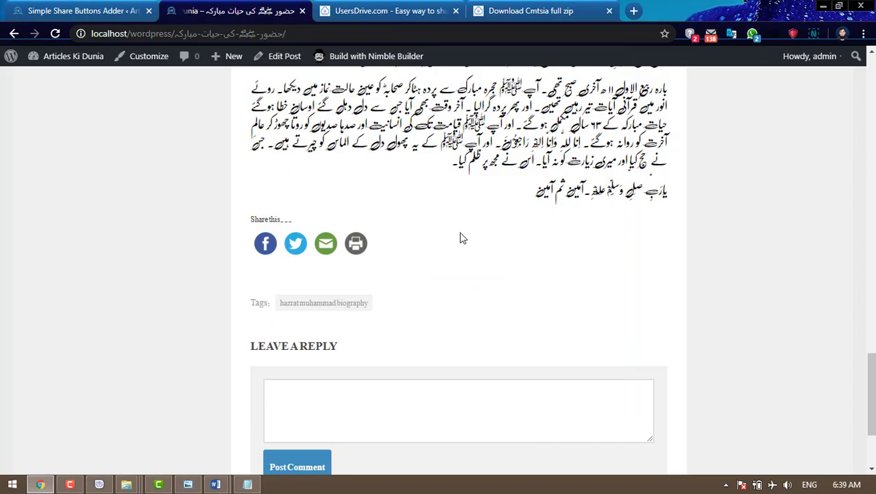
- Open the Camtasia Studio 9 free download post, then go to the ہوم home page
scroll(503, 271, up, 20)
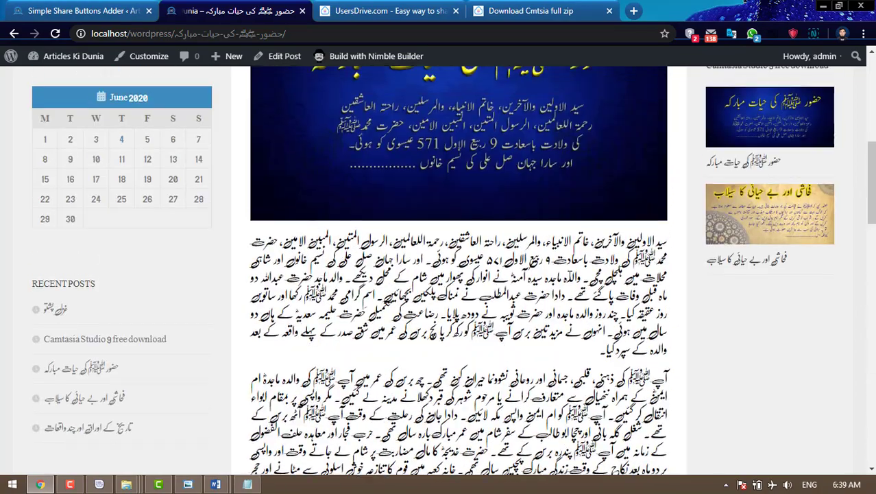
scroll(109, 123, up, 3)
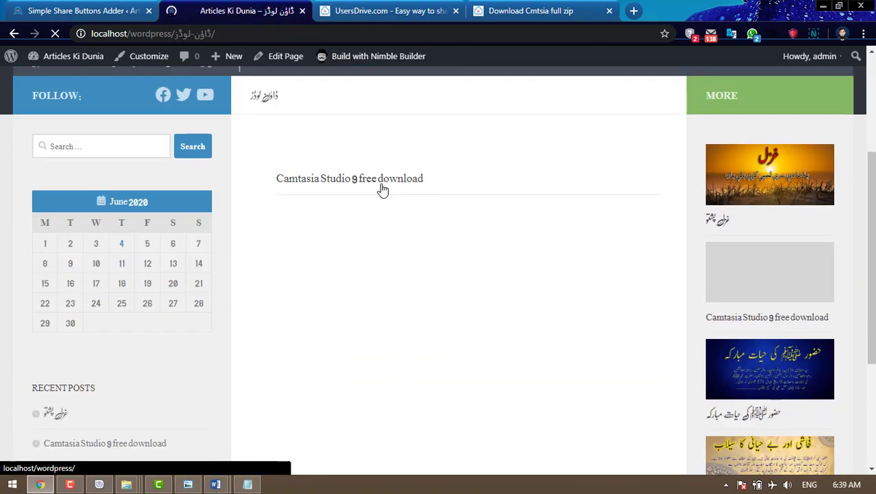
click(382, 184)
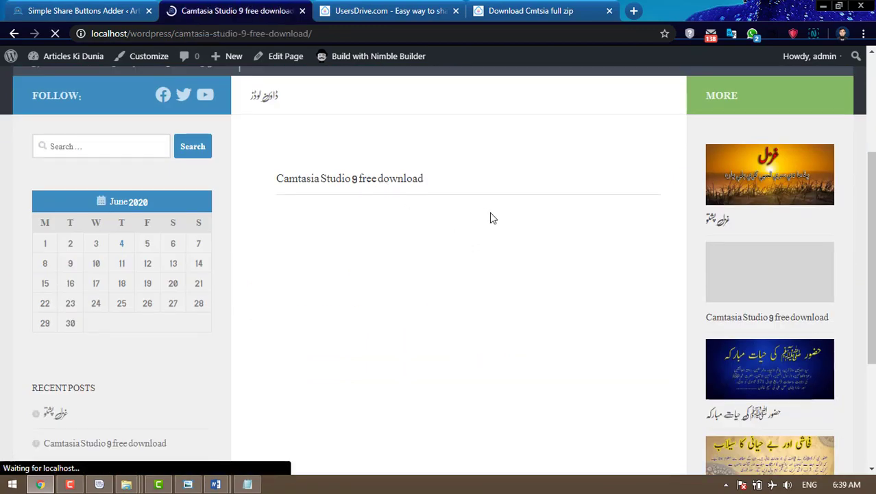
scroll(489, 219, down, 2)
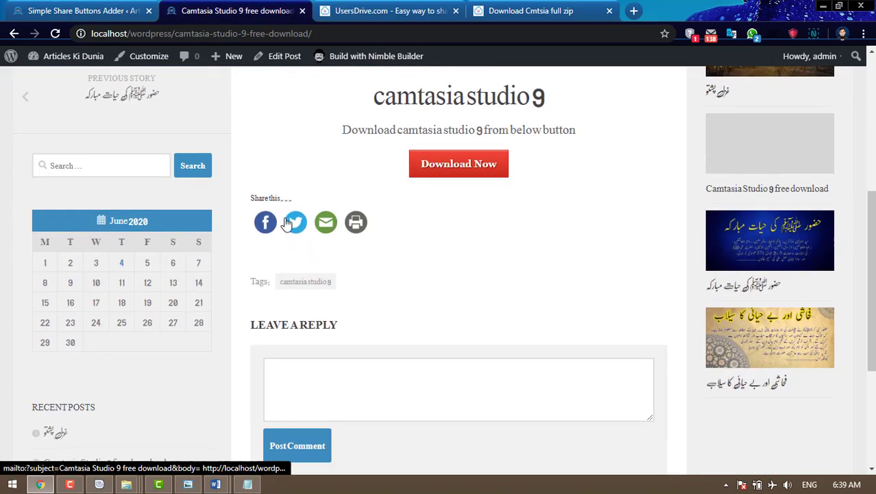
scroll(466, 254, up, 5)
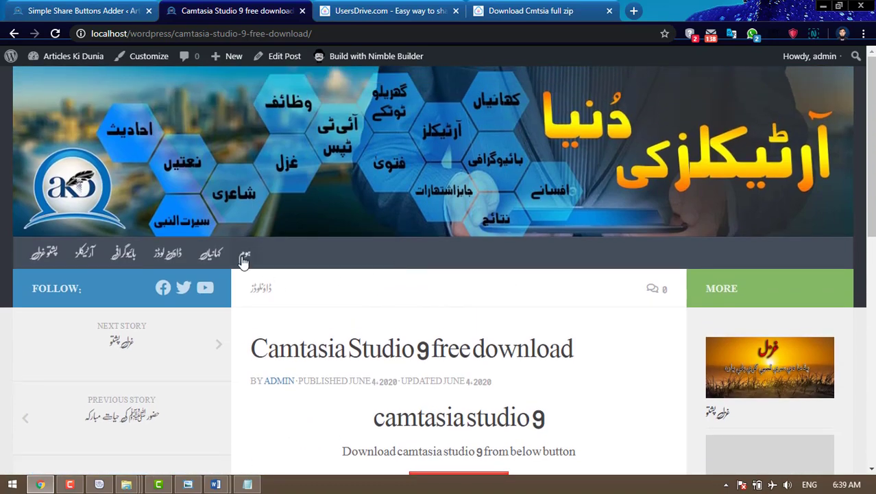
click(245, 255)
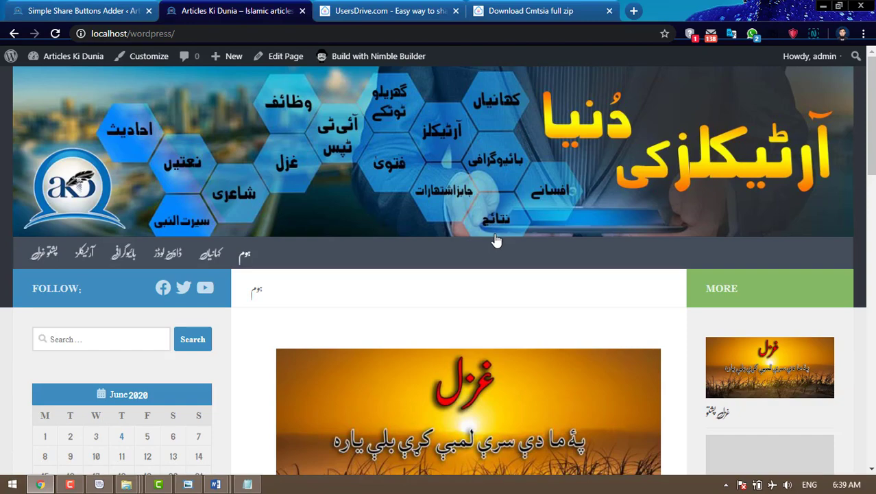
scroll(496, 240, down, 2)
scroll(496, 240, up, 2)
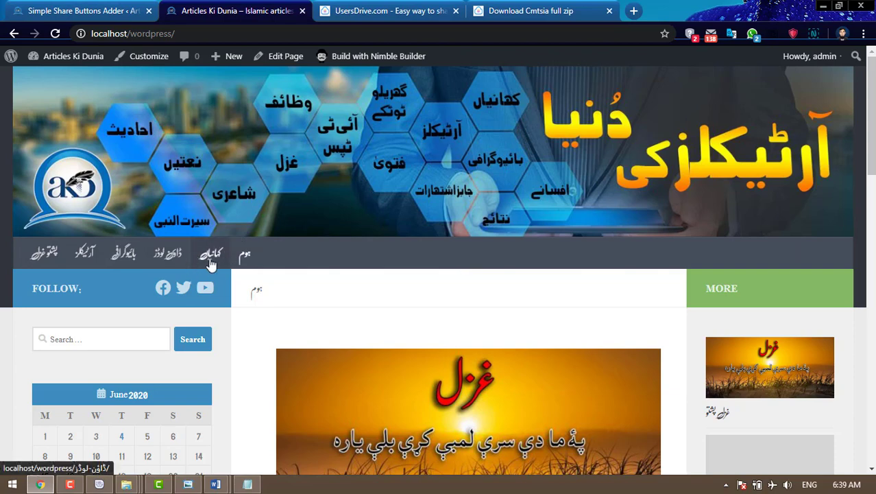
- Create a new page titled اسلامی کہانیاں, removing a stray letter from the title, and publish it
click(98, 14)
mouse_move(66, 163)
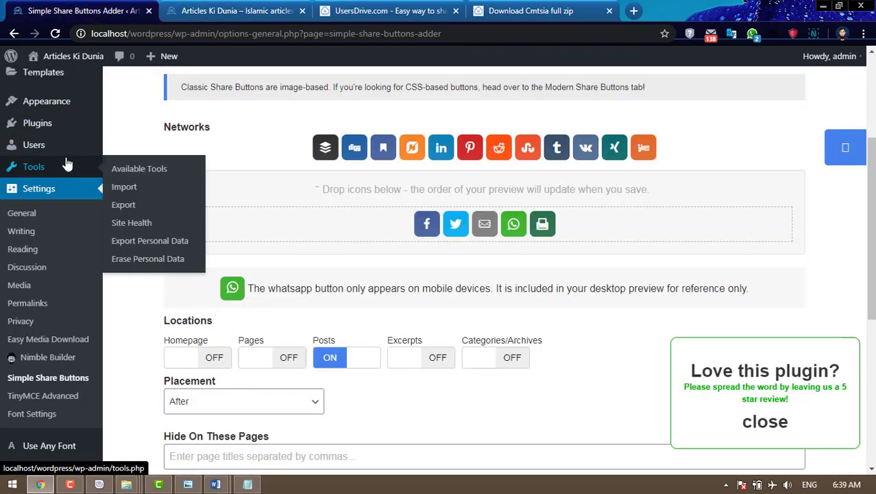
click(234, 12)
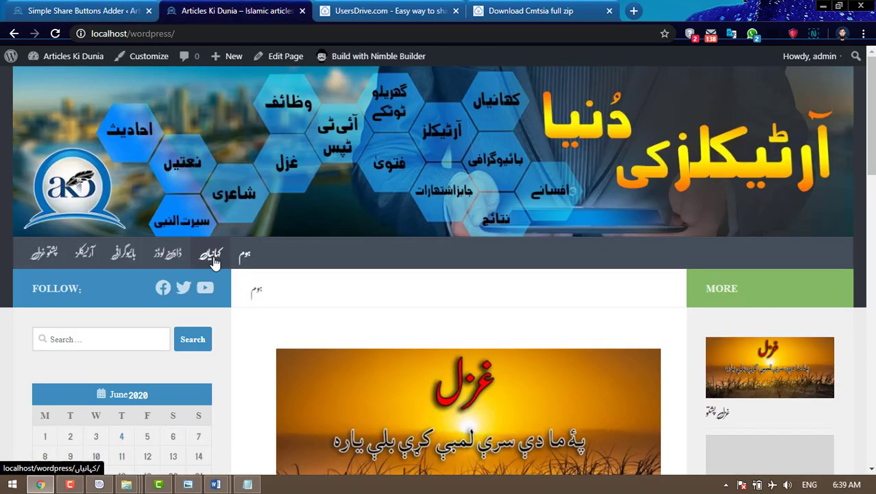
click(83, 11)
scroll(102, 162, up, 2)
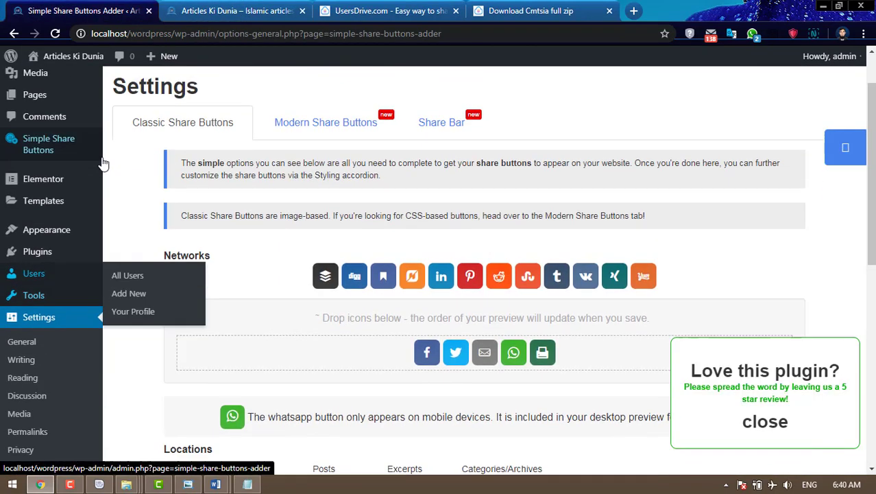
scroll(66, 163, up, 1)
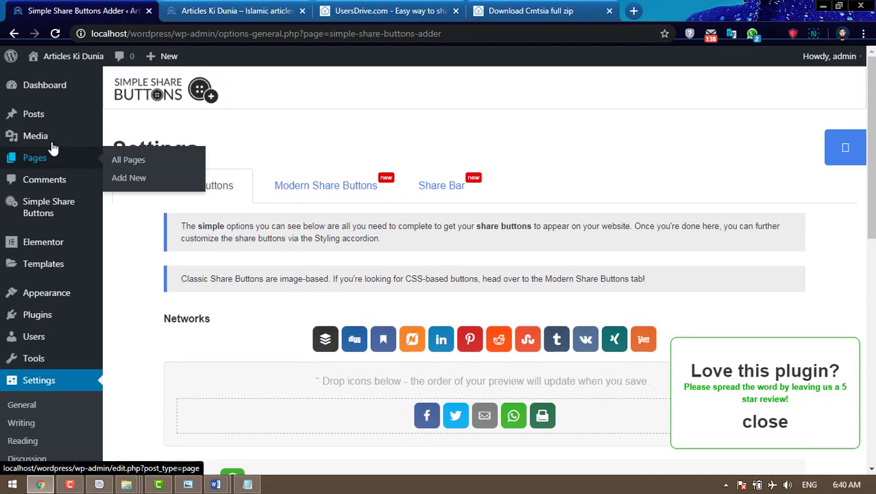
mouse_move(48, 125)
mouse_move(43, 162)
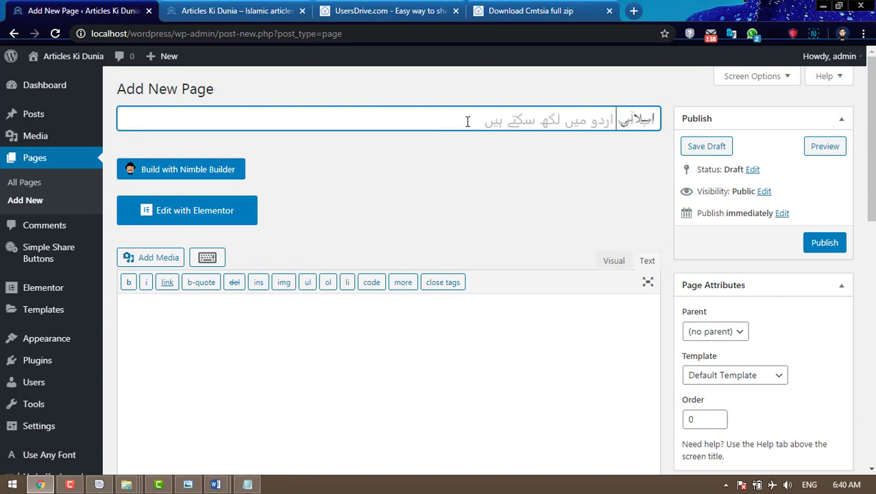
key(BackSpace)
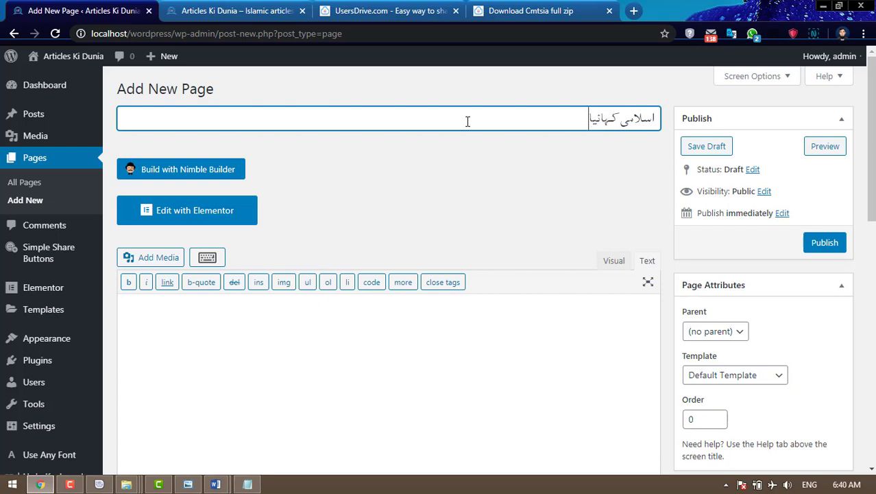
click(825, 242)
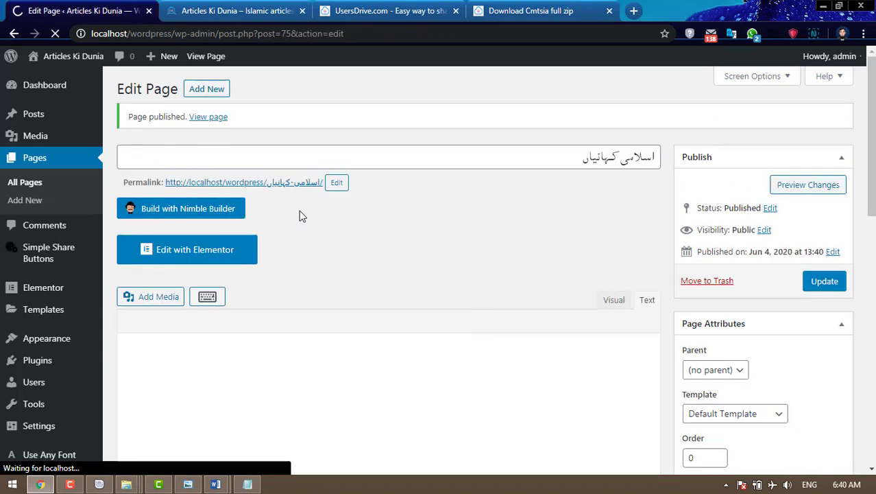
scroll(299, 215, down, 3)
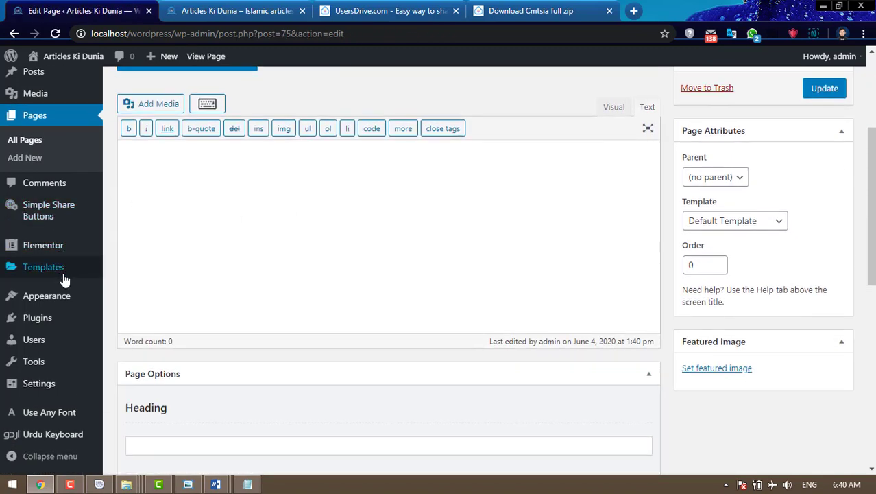
- Add the اسلامی کہانیاں page to Main Menu nested under کہانیاں, save, and reload the site
mouse_move(69, 298)
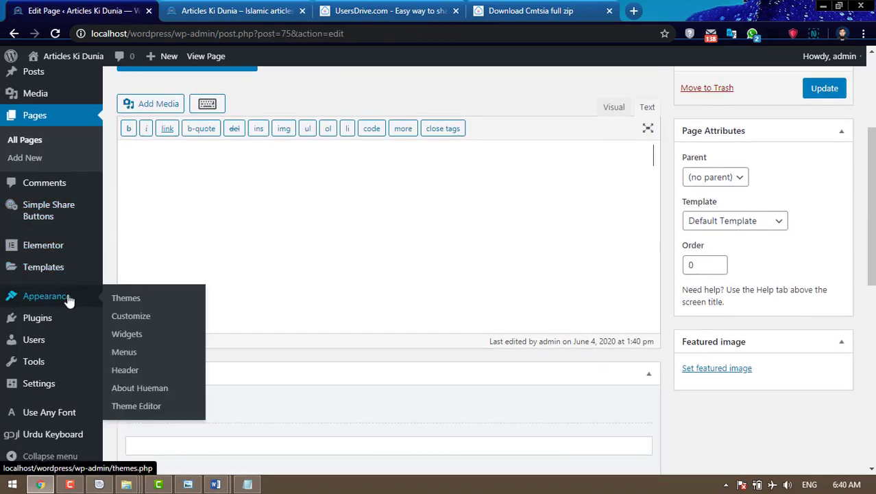
click(128, 355)
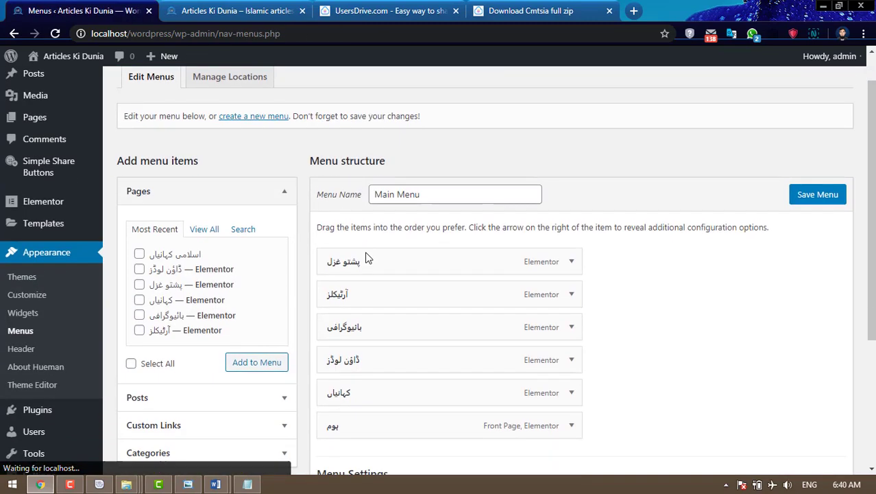
scroll(365, 257, down, 3)
scroll(366, 255, up, 2)
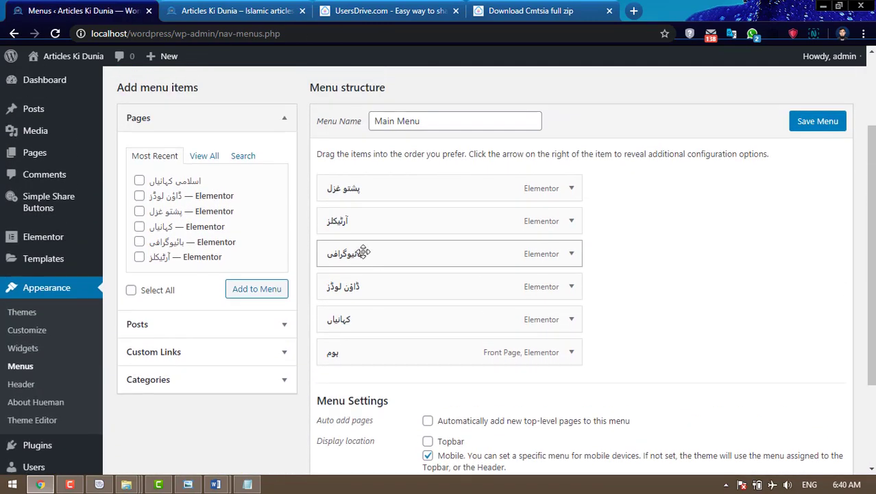
click(256, 291)
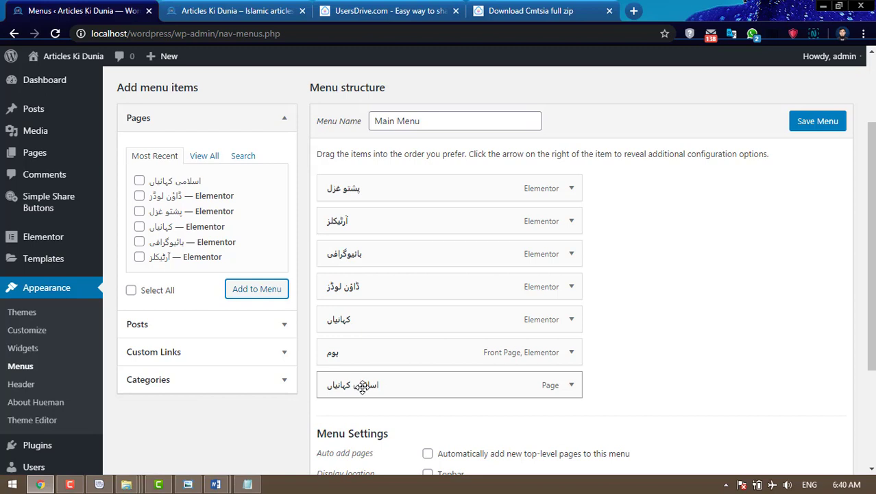
drag(362, 388, 387, 353)
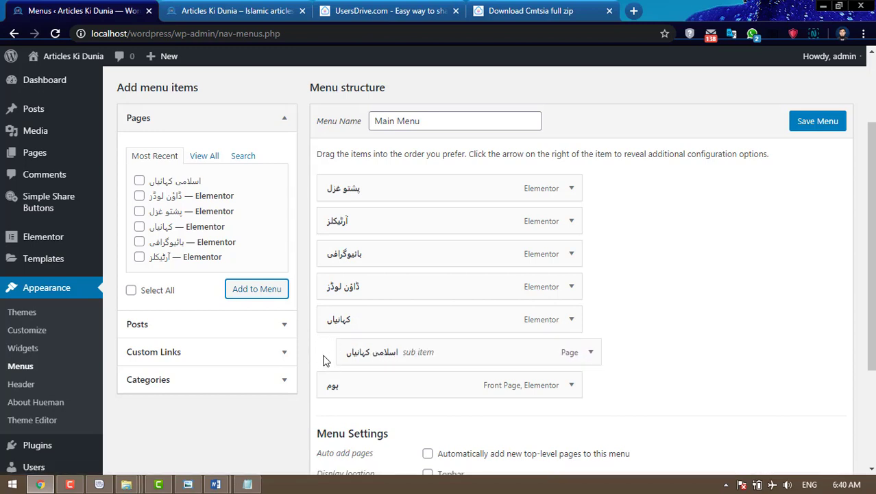
click(807, 129)
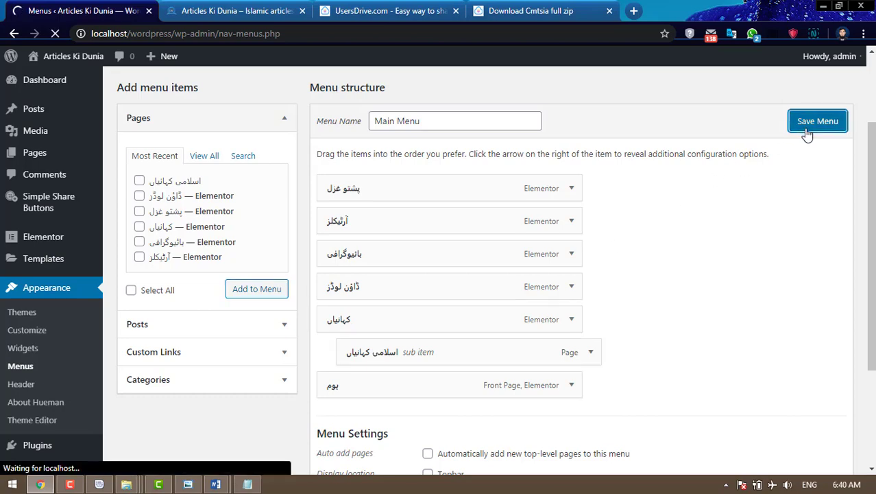
click(230, 7)
click(58, 34)
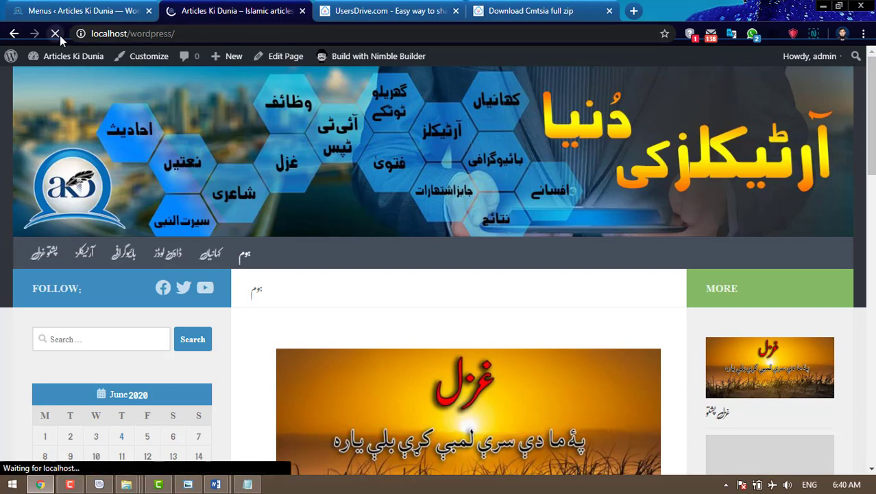
- After checking the کہانیاں dropdown, remove the اسلامی کہانیاں sub item and save Main Menu
mouse_move(225, 257)
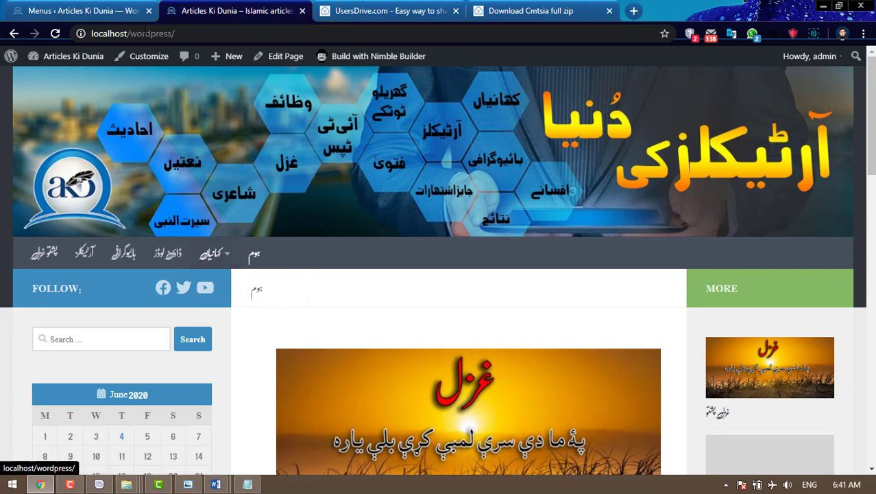
click(113, 10)
scroll(518, 363, down, 2)
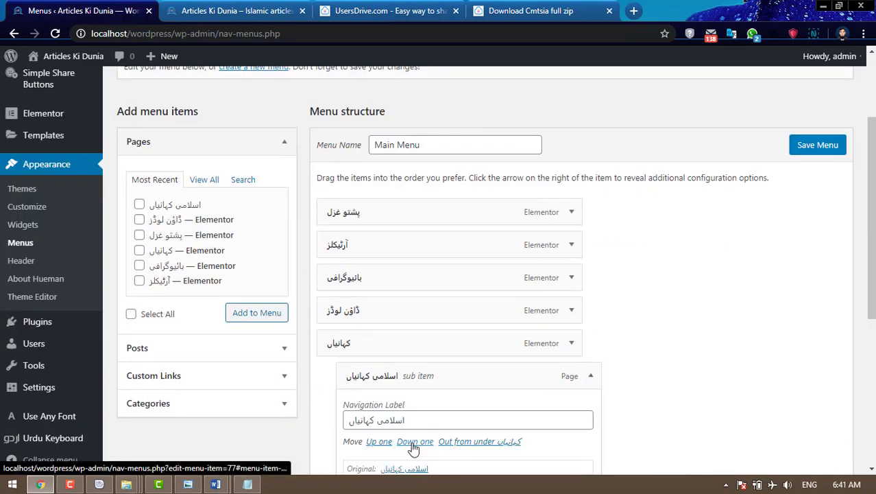
scroll(411, 401, down, 2)
click(362, 367)
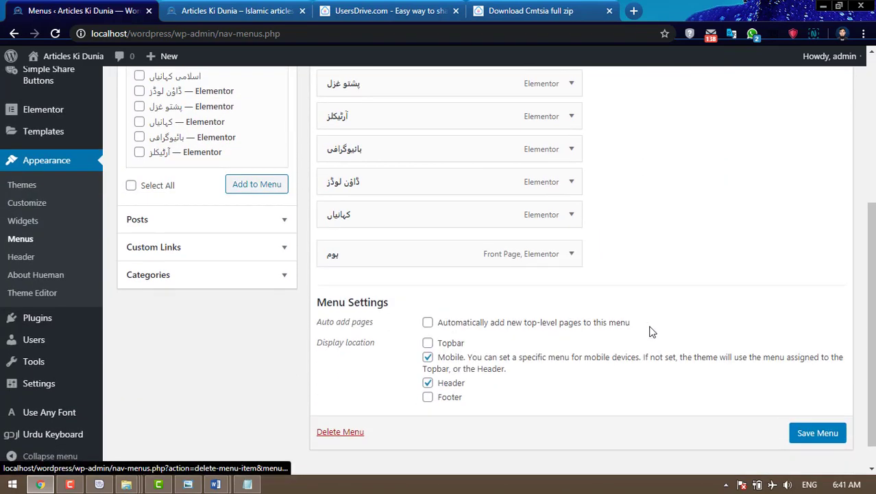
click(817, 426)
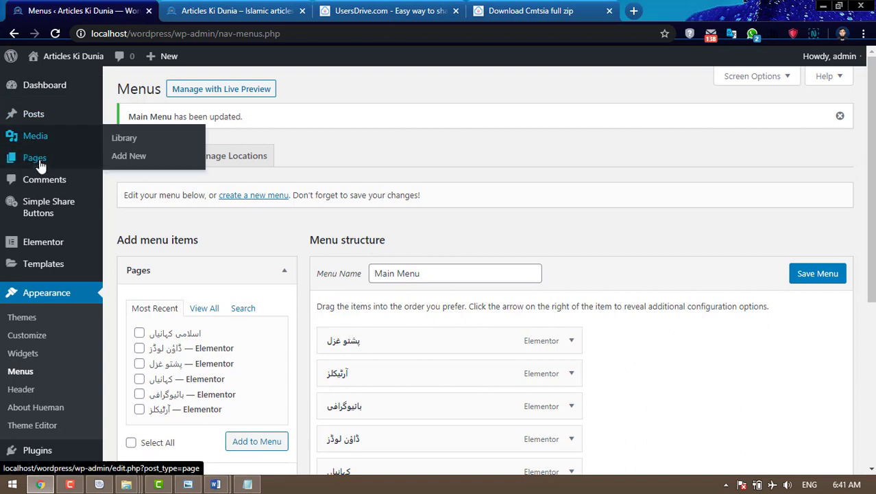
- Trash the اسلامی کہانیاں page from All Pages, then delete it permanently from Trash
click(41, 165)
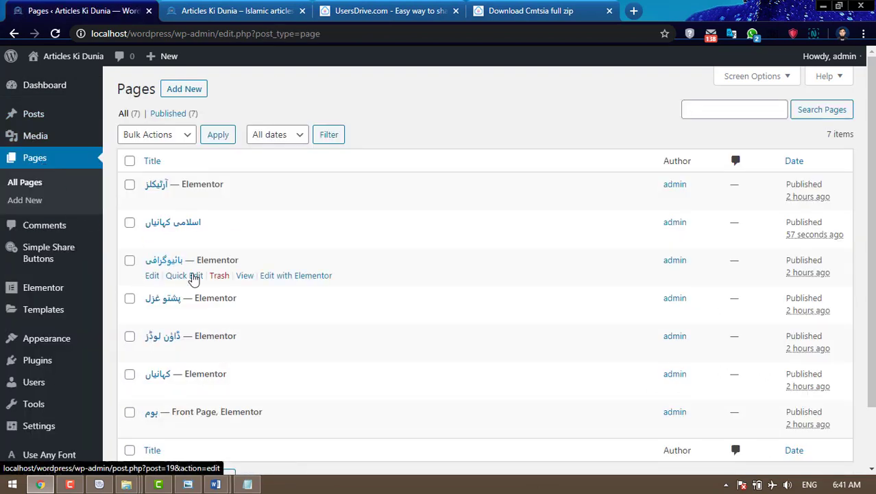
scroll(206, 294, down, 1)
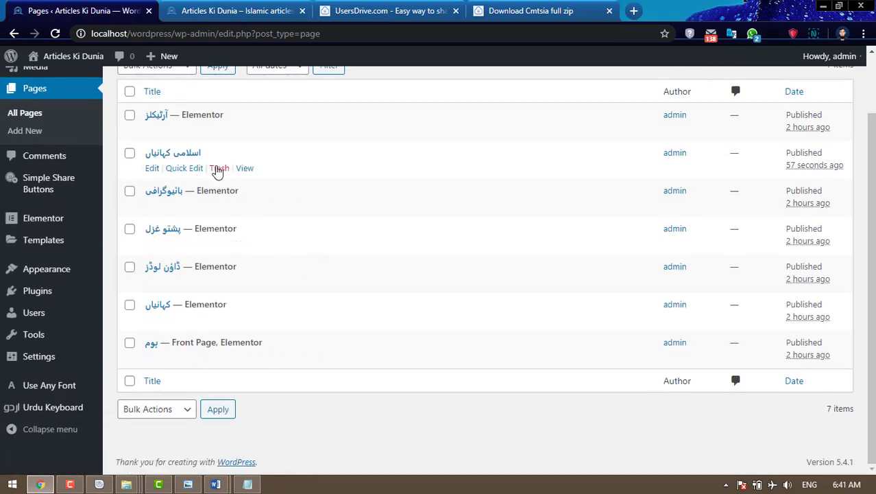
click(218, 168)
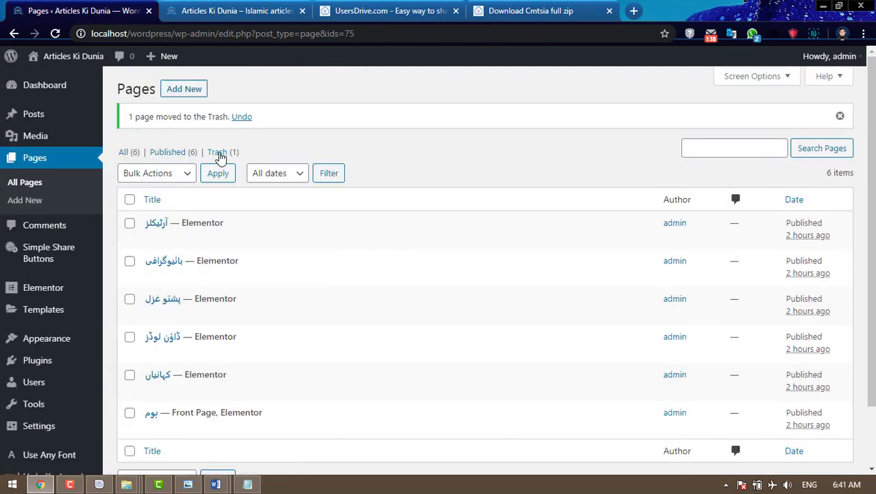
click(218, 154)
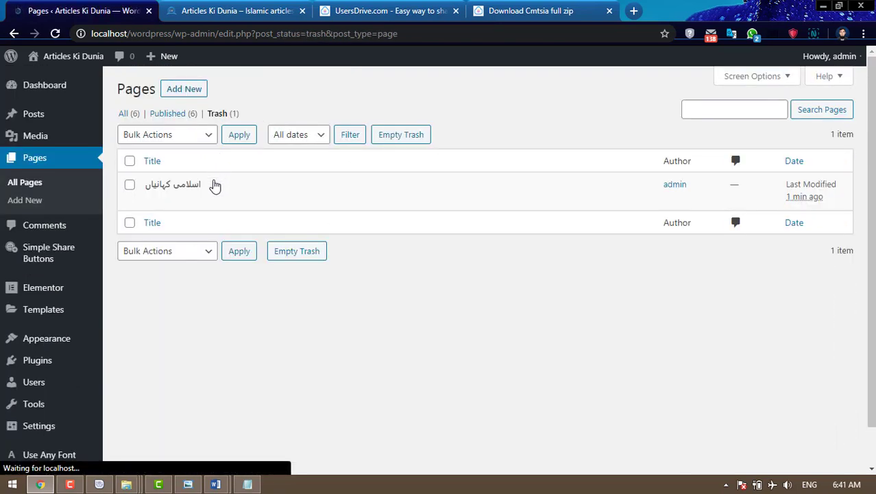
click(207, 201)
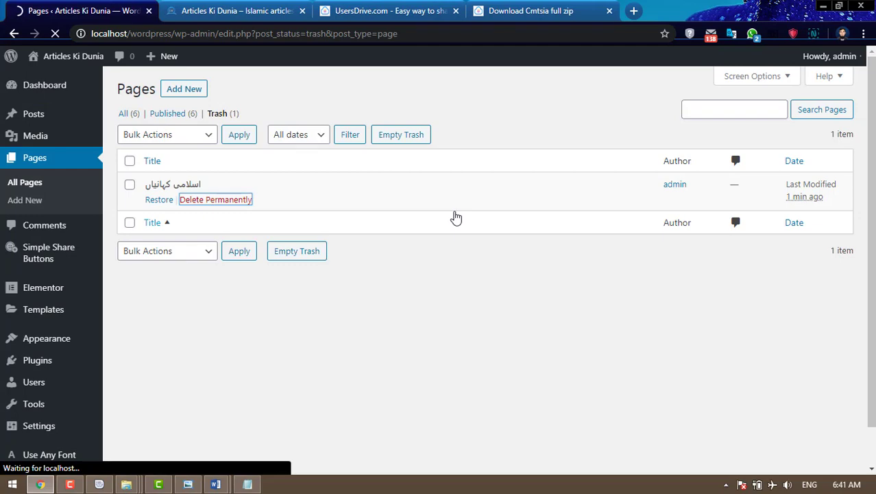
click(248, 9)
- Reload the Articles Ki Dunia home page and scroll through its posts to the footer and back
click(56, 34)
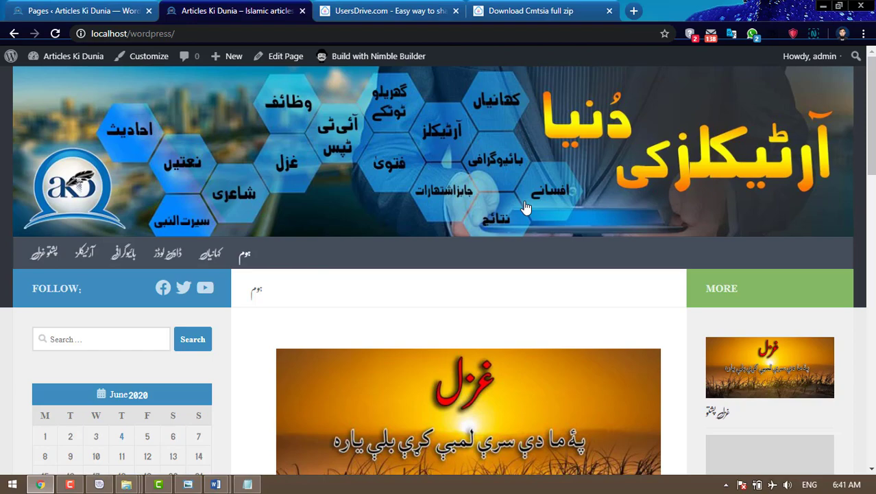
scroll(526, 207, down, 15)
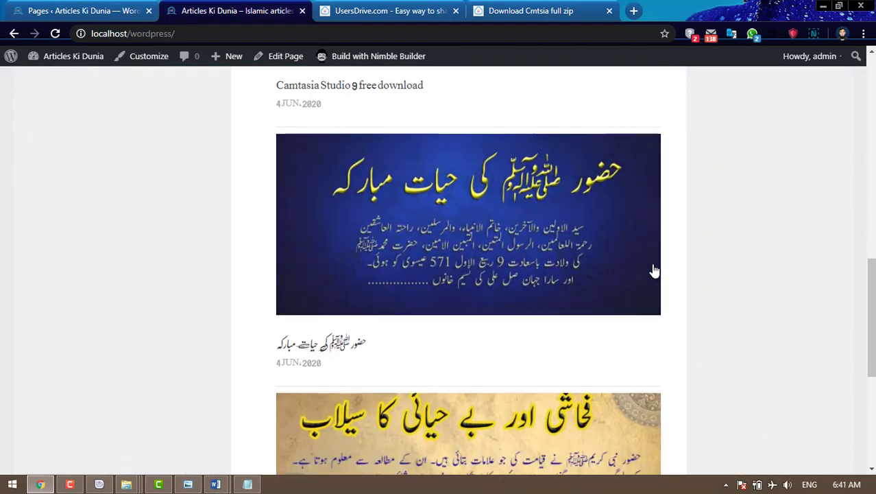
scroll(654, 271, up, 15)
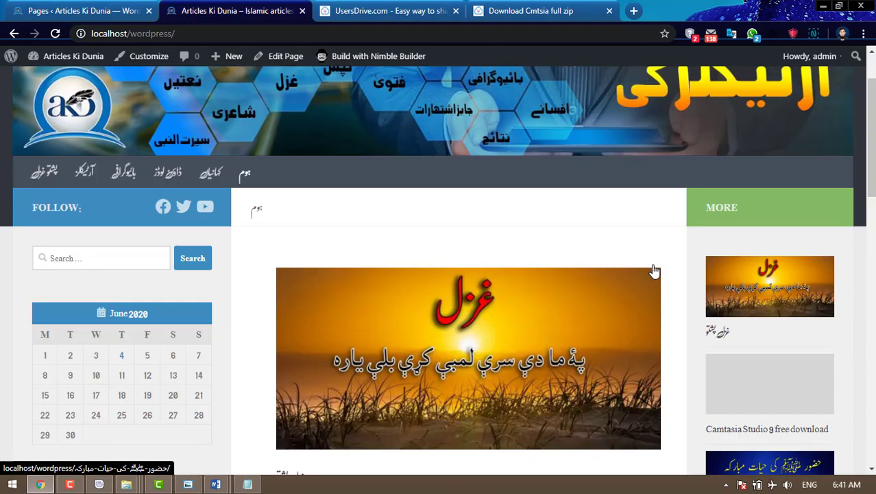
scroll(655, 271, down, 4)
scroll(655, 271, up, 5)
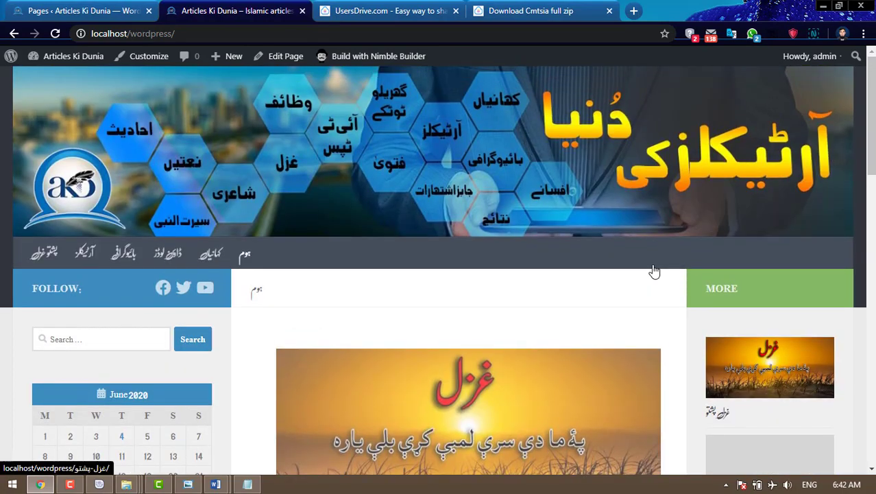
scroll(654, 270, down, 5)
scroll(655, 271, down, 10)
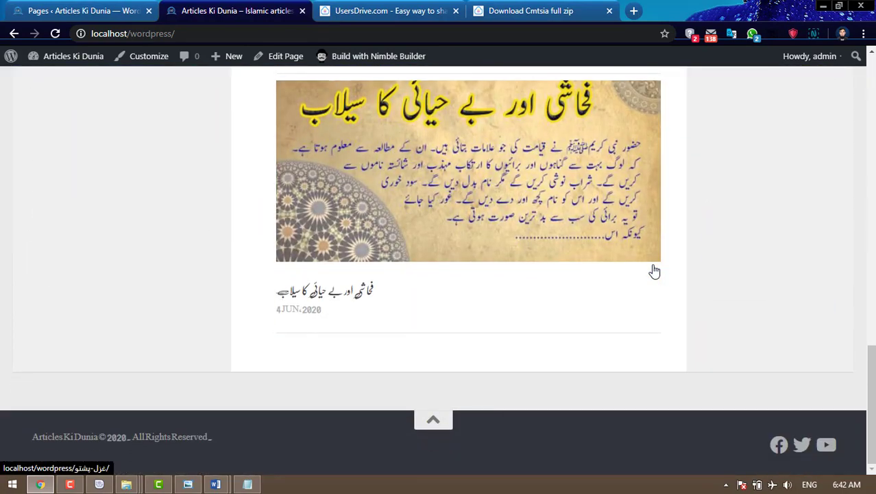
scroll(652, 270, up, 5)
scroll(652, 270, up, 8)
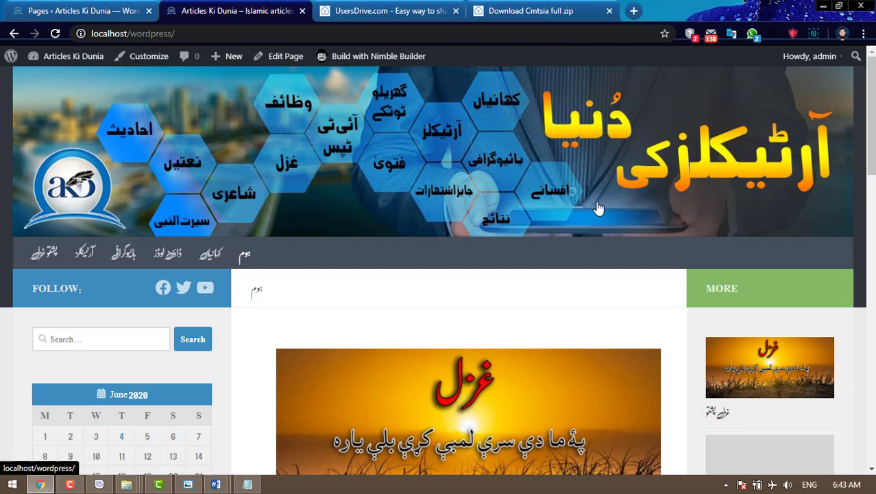
click(69, 484)
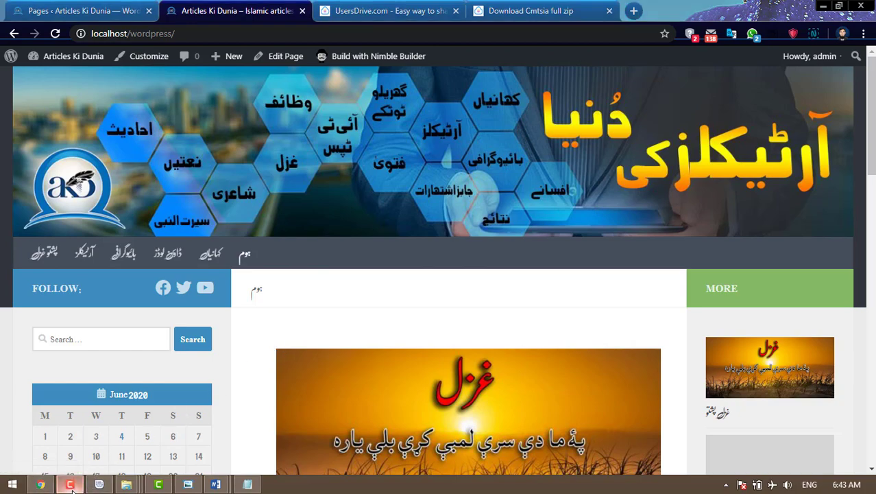